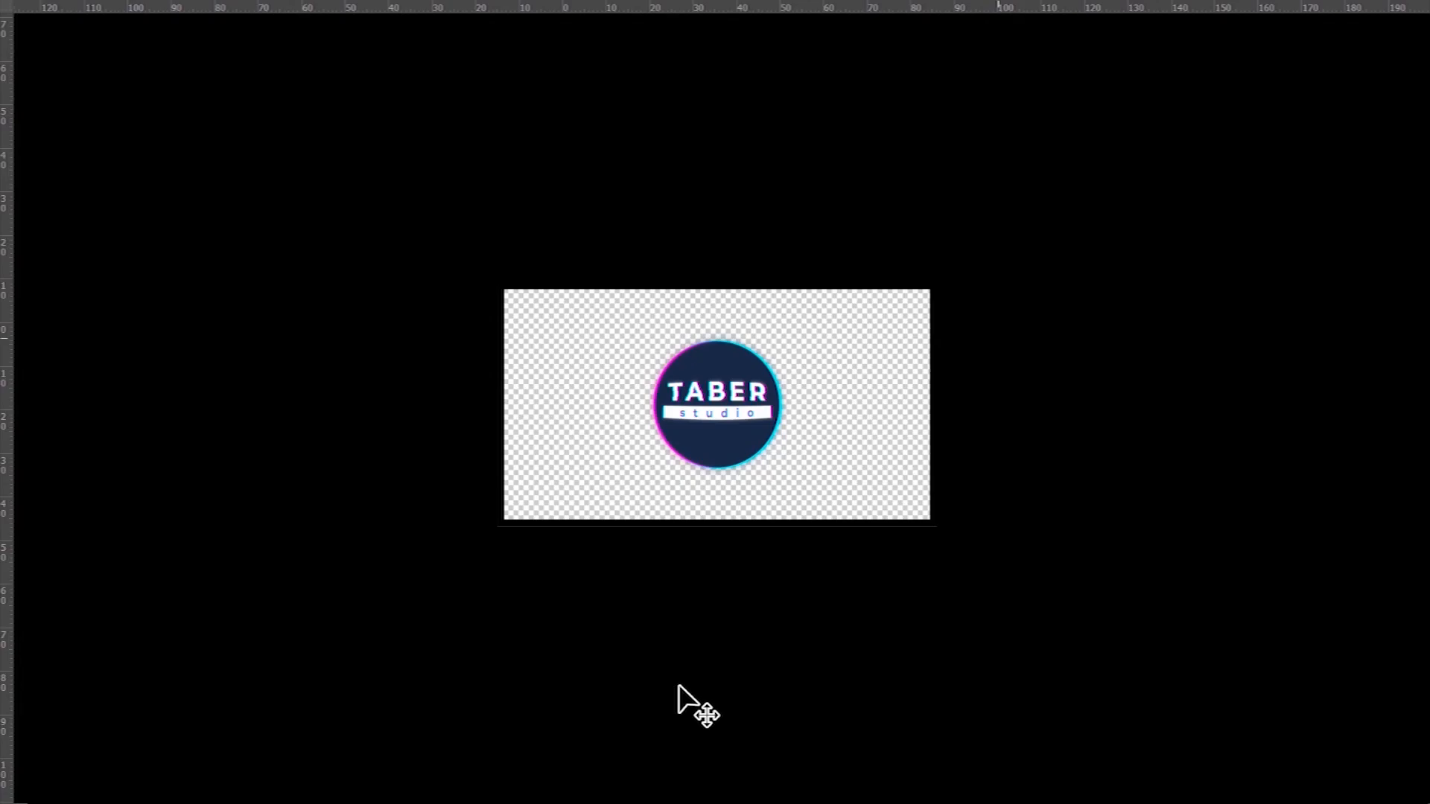
- Close the Formación learning panel and collapse the Propiedades panel into the side icon dock
{"action": "key", "text": "ctrl+0"}
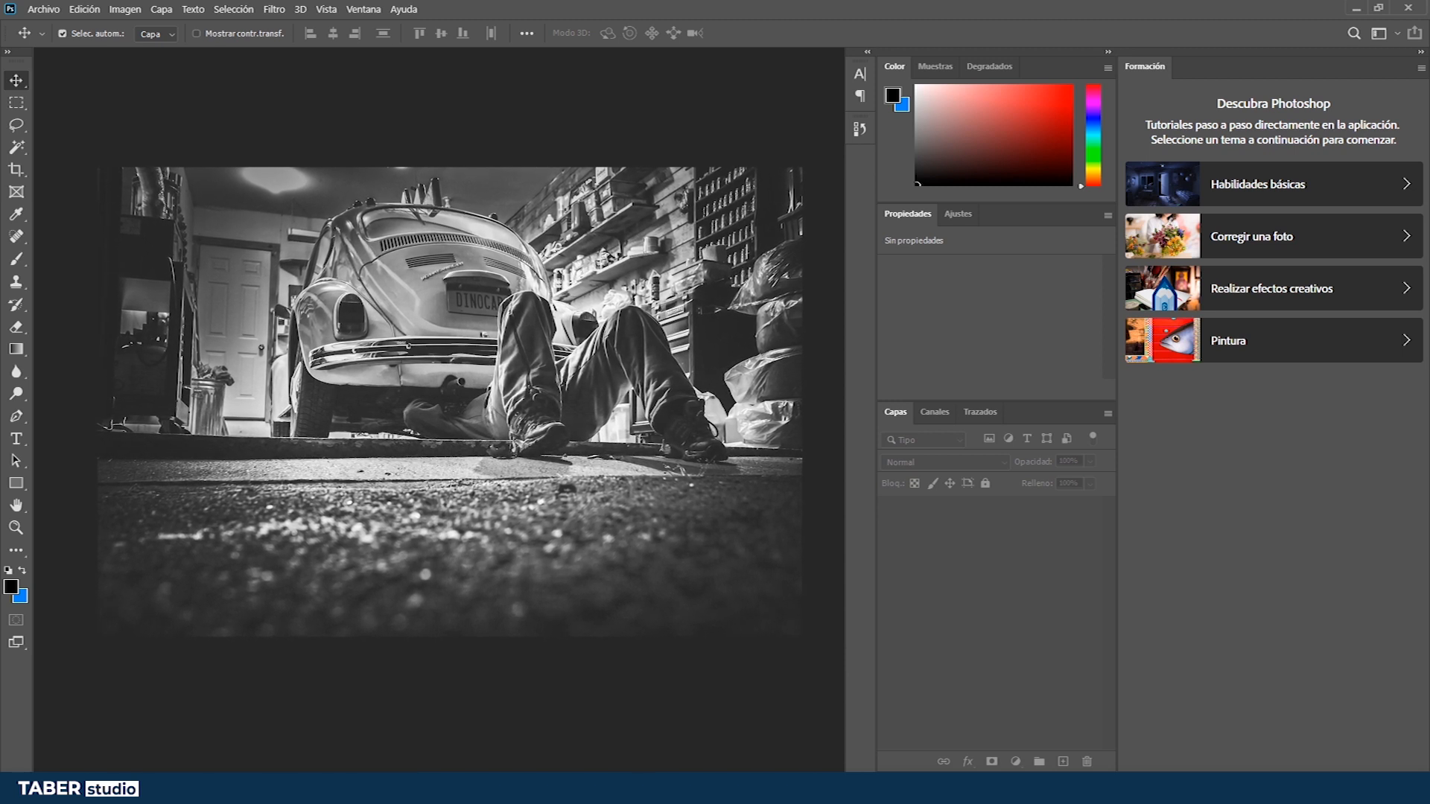
{"action": "left_click", "coordinate": [1420, 69]}
{"action": "left_click", "coordinate": [1399, 74]}
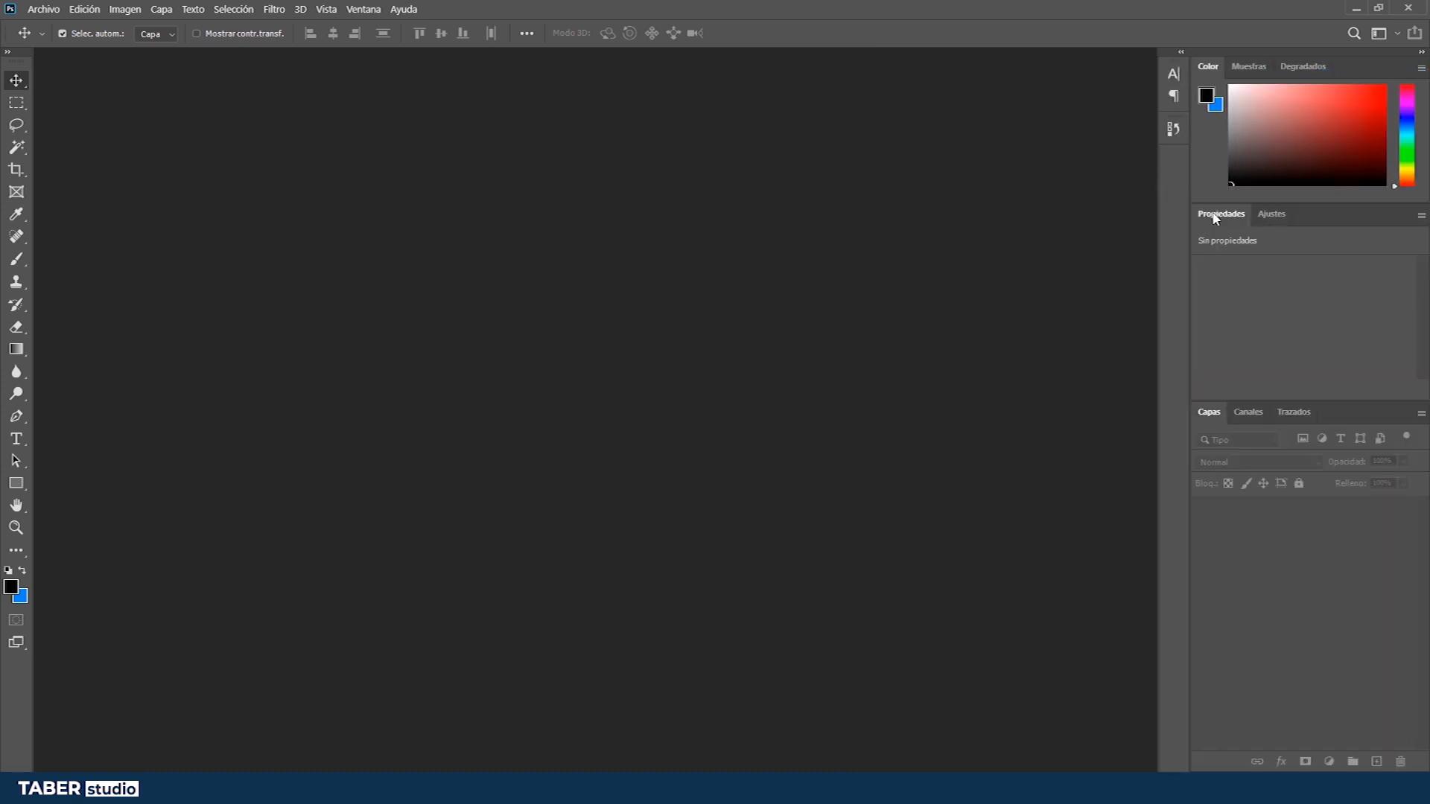
{"action": "left_click_drag", "start_coordinate": [1215, 217], "coordinate": [1169, 125]}
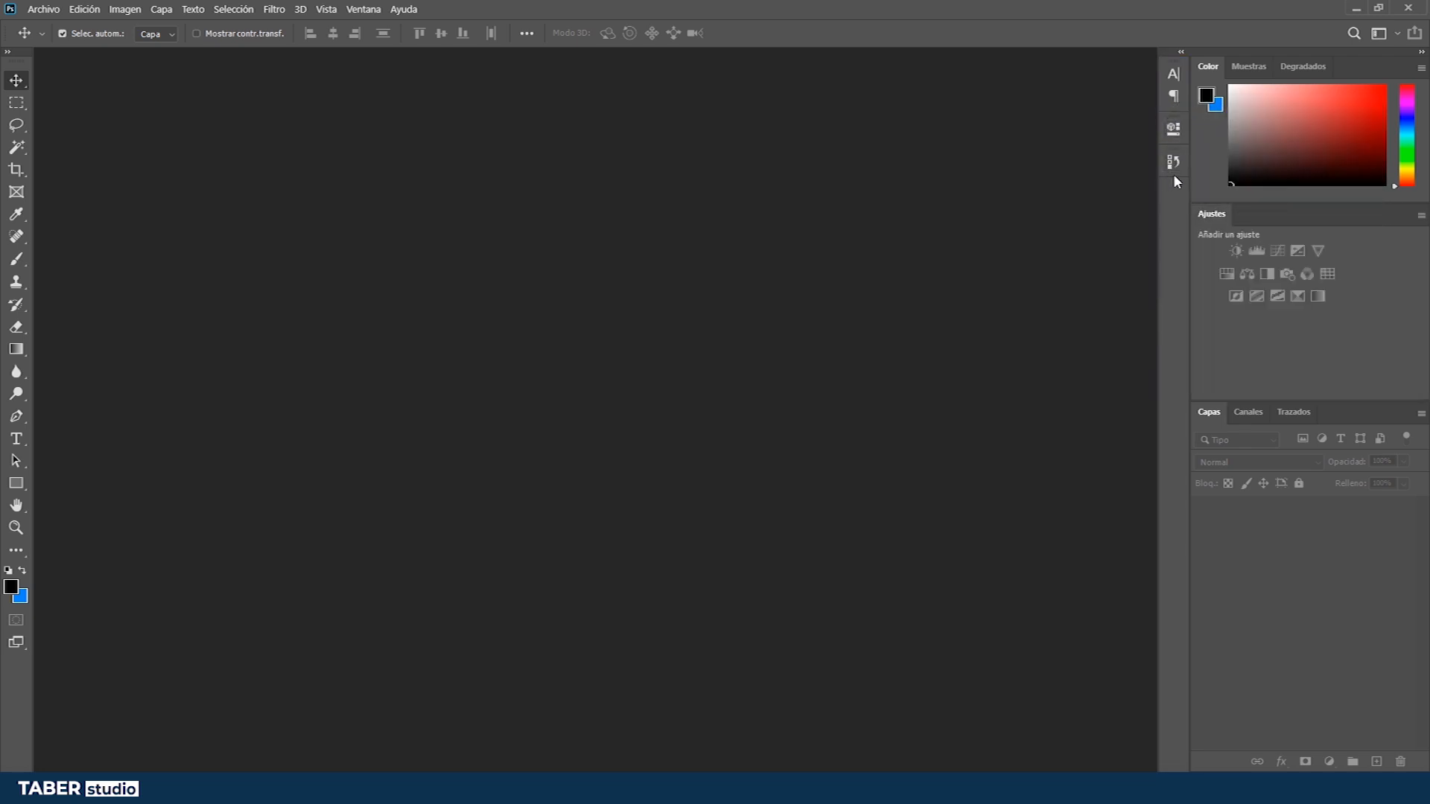
- Open and close the Historia and Carácter panels from the icon dock and the Ventana menu
{"action": "left_click", "coordinate": [1174, 162]}
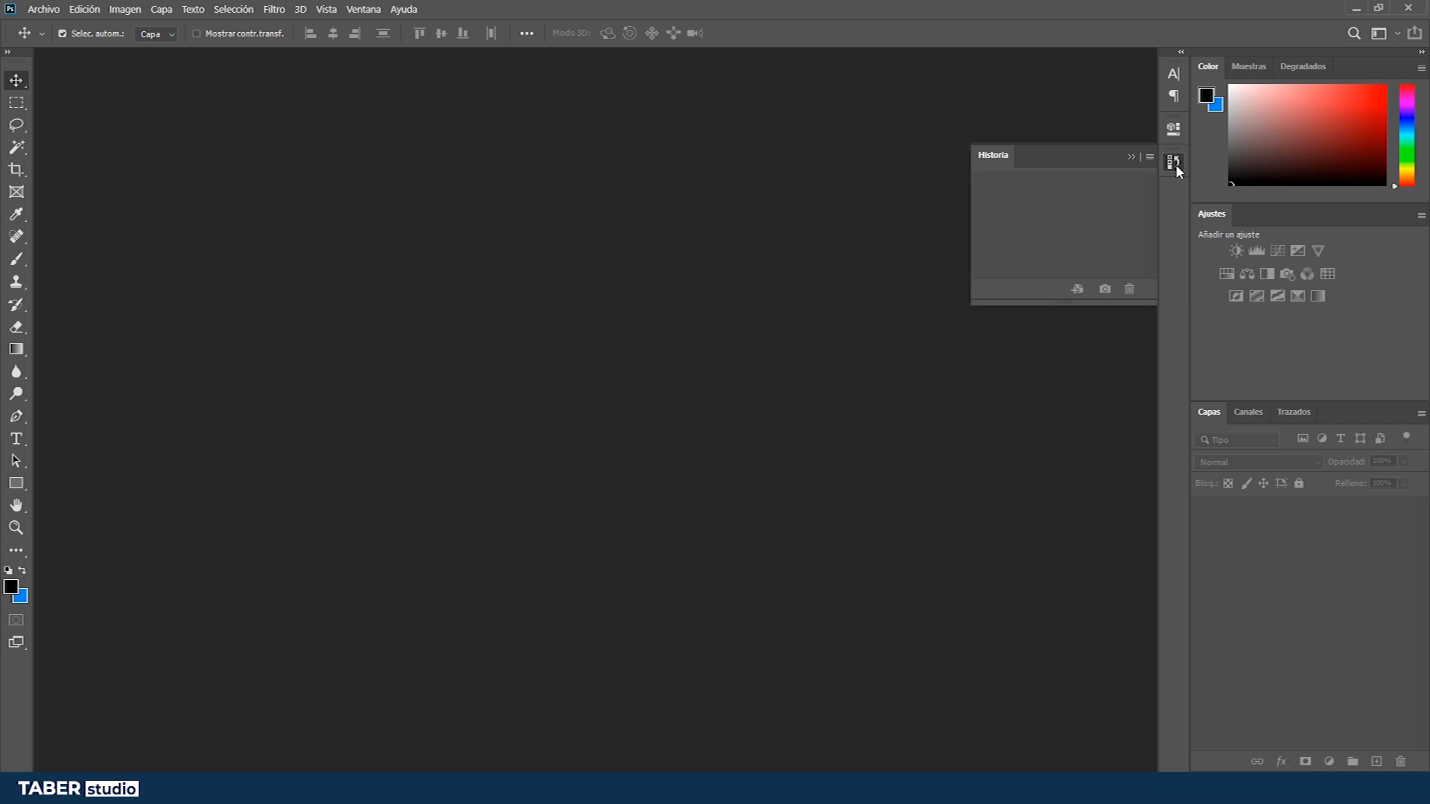
{"action": "left_click", "coordinate": [1175, 163]}
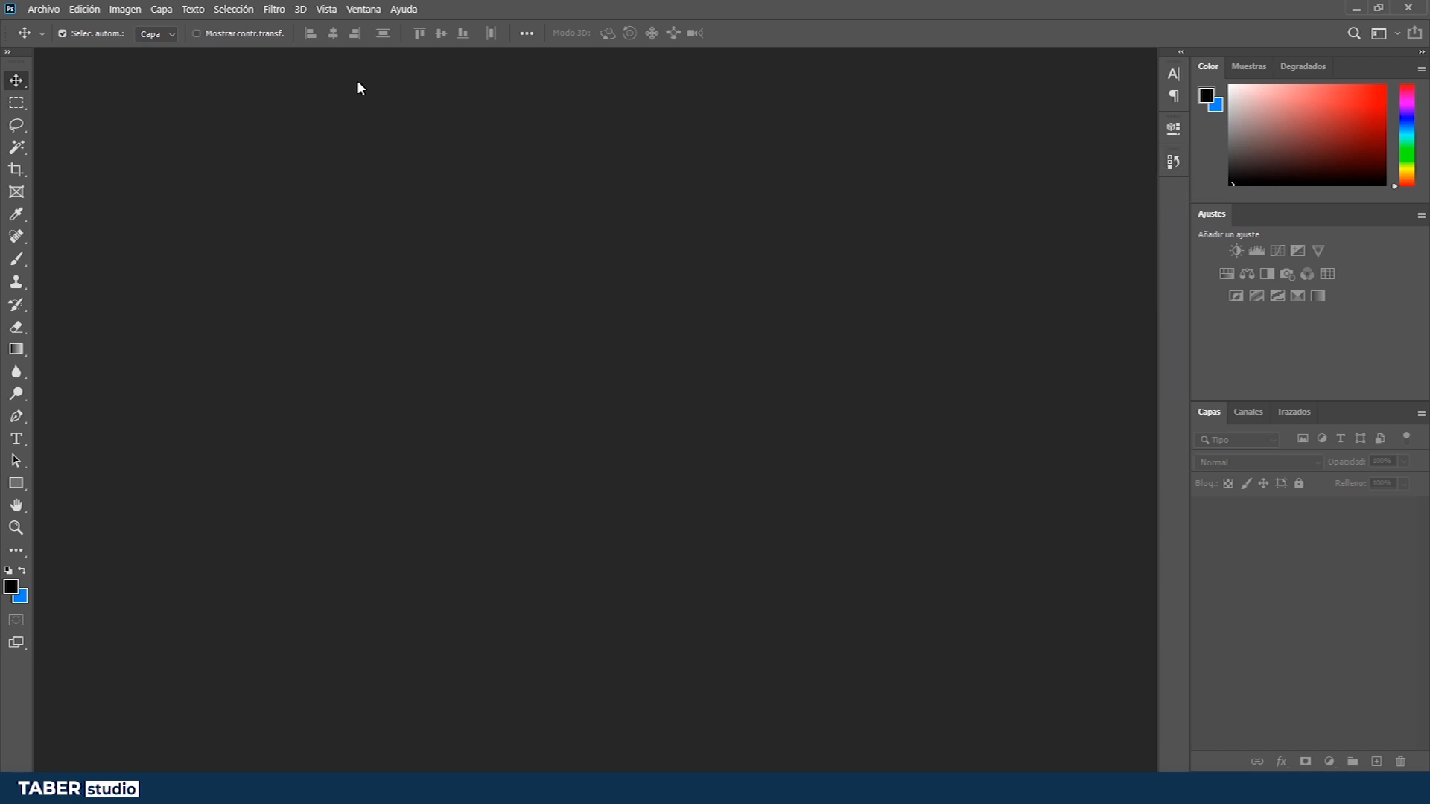
{"action": "left_click", "coordinate": [365, 9]}
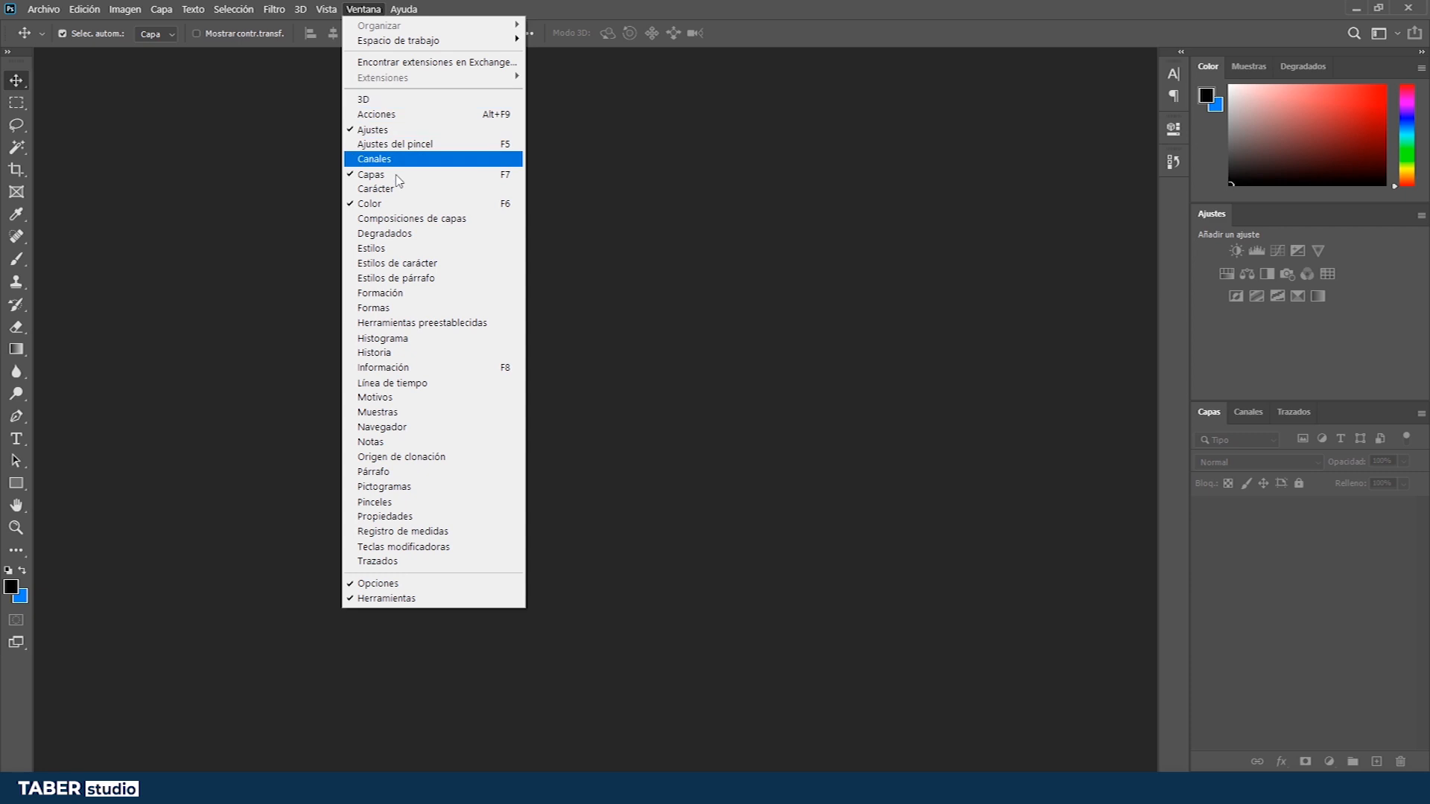
{"action": "left_click", "coordinate": [426, 355]}
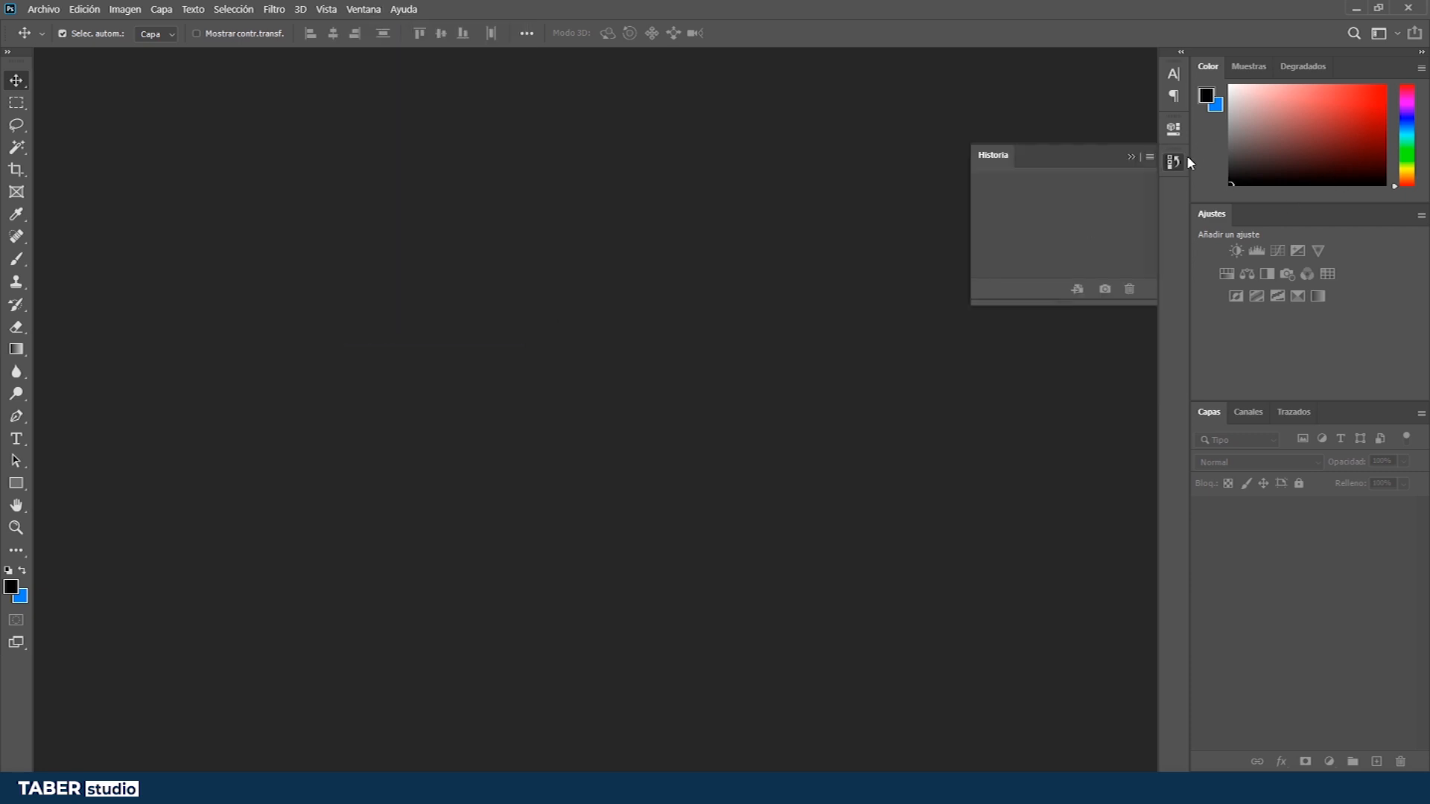
{"action": "mouse_move", "coordinate": [1174, 161]}
{"action": "left_mouse_down"}
{"action": "mouse_move", "coordinate": [1072, 177]}
{"action": "mouse_move", "coordinate": [847, 159]}
{"action": "mouse_move", "coordinate": [1173, 164]}
{"action": "left_mouse_up"}
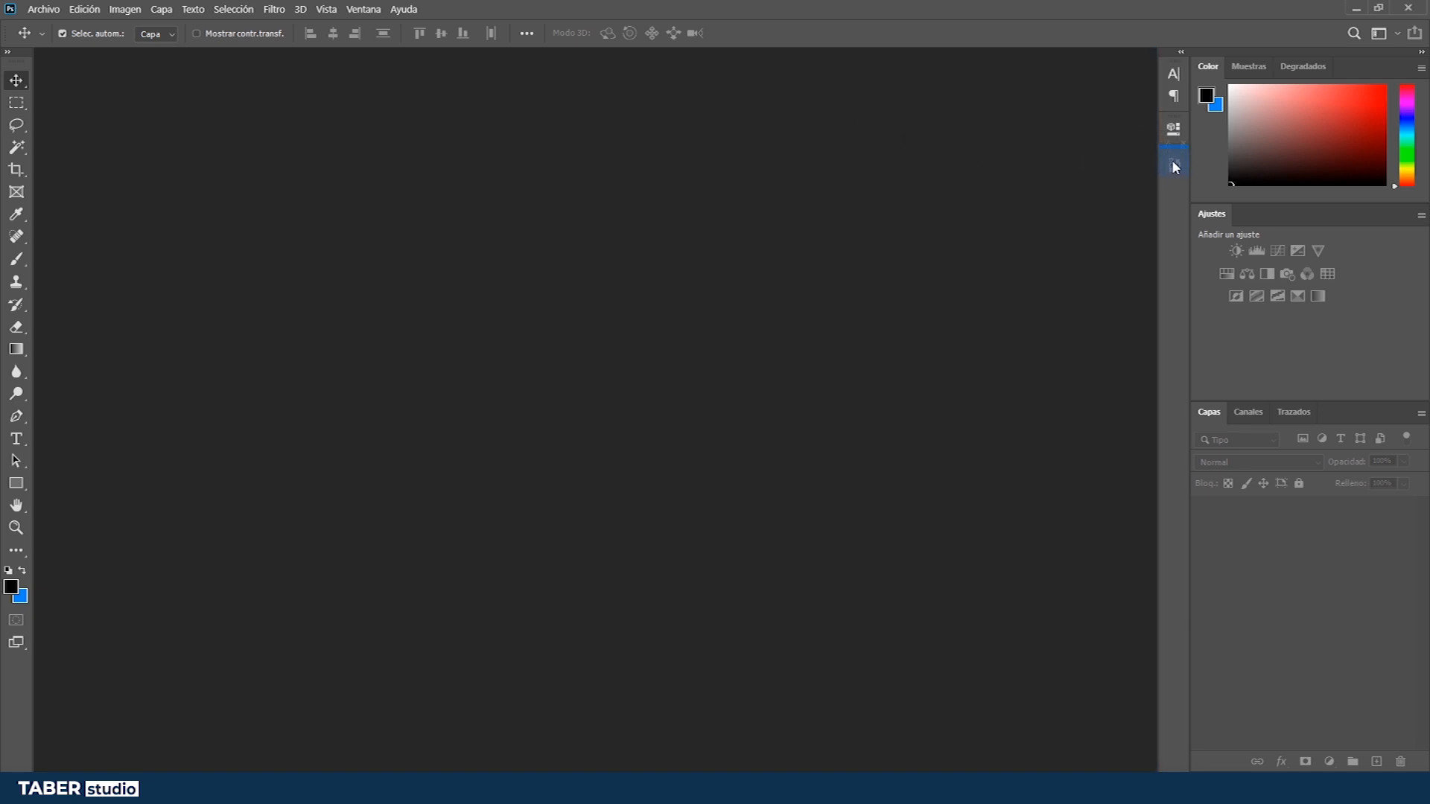
{"action": "left_click", "coordinate": [1173, 163]}
{"action": "left_click", "coordinate": [1173, 161]}
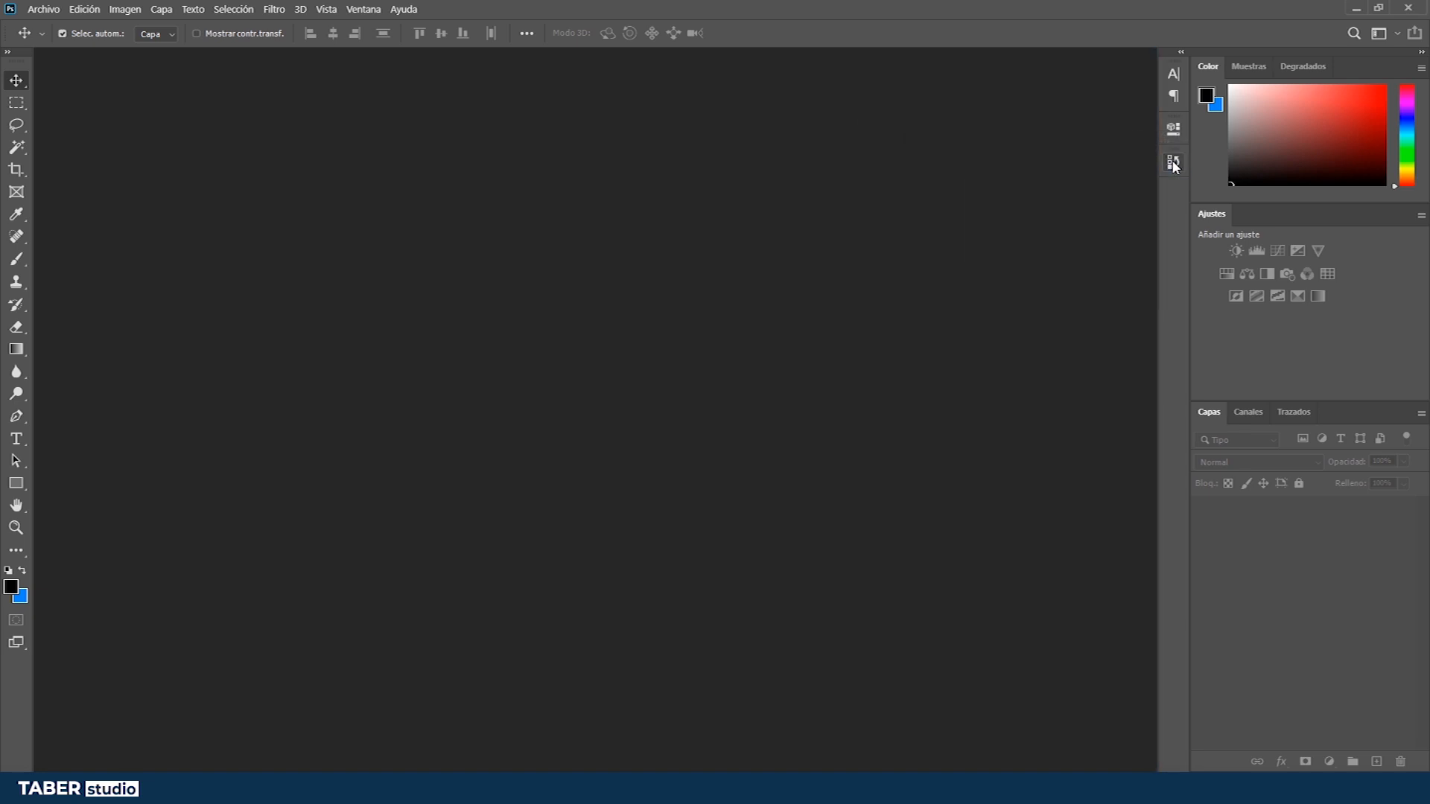
{"action": "left_click", "coordinate": [1174, 78]}
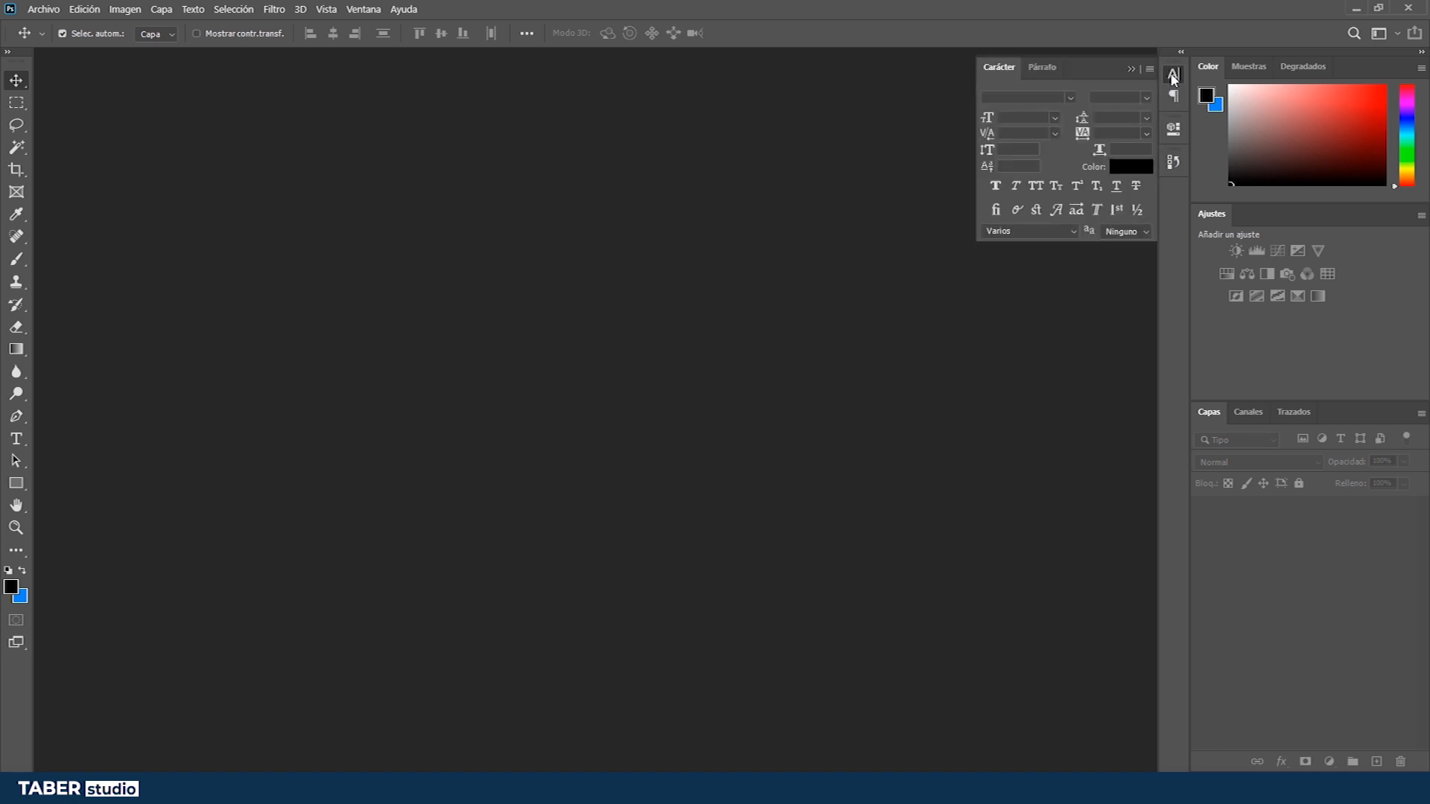
{"action": "left_click", "coordinate": [1132, 69]}
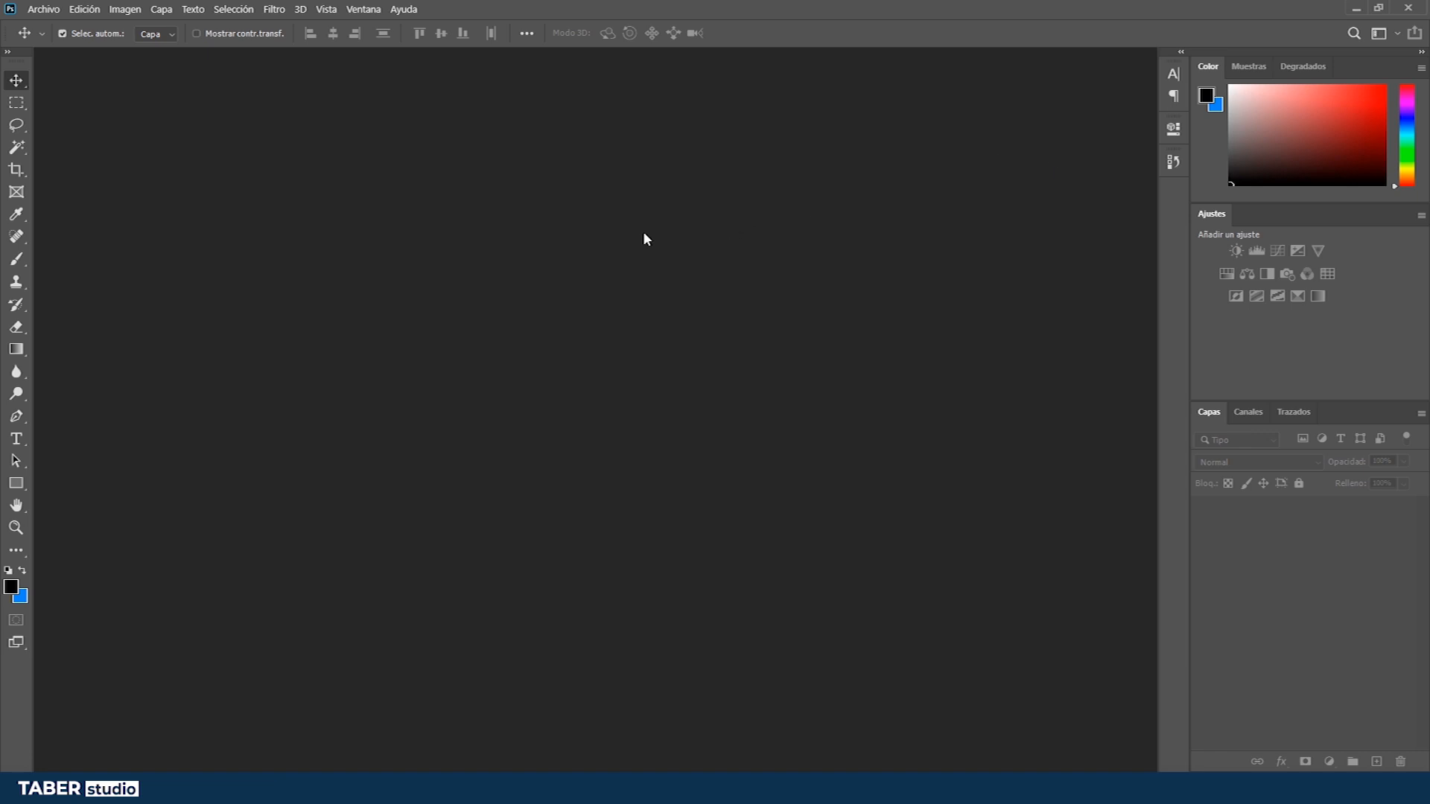
{"action": "left_click", "coordinate": [44, 9]}
{"action": "left_click", "coordinate": [50, 24]}
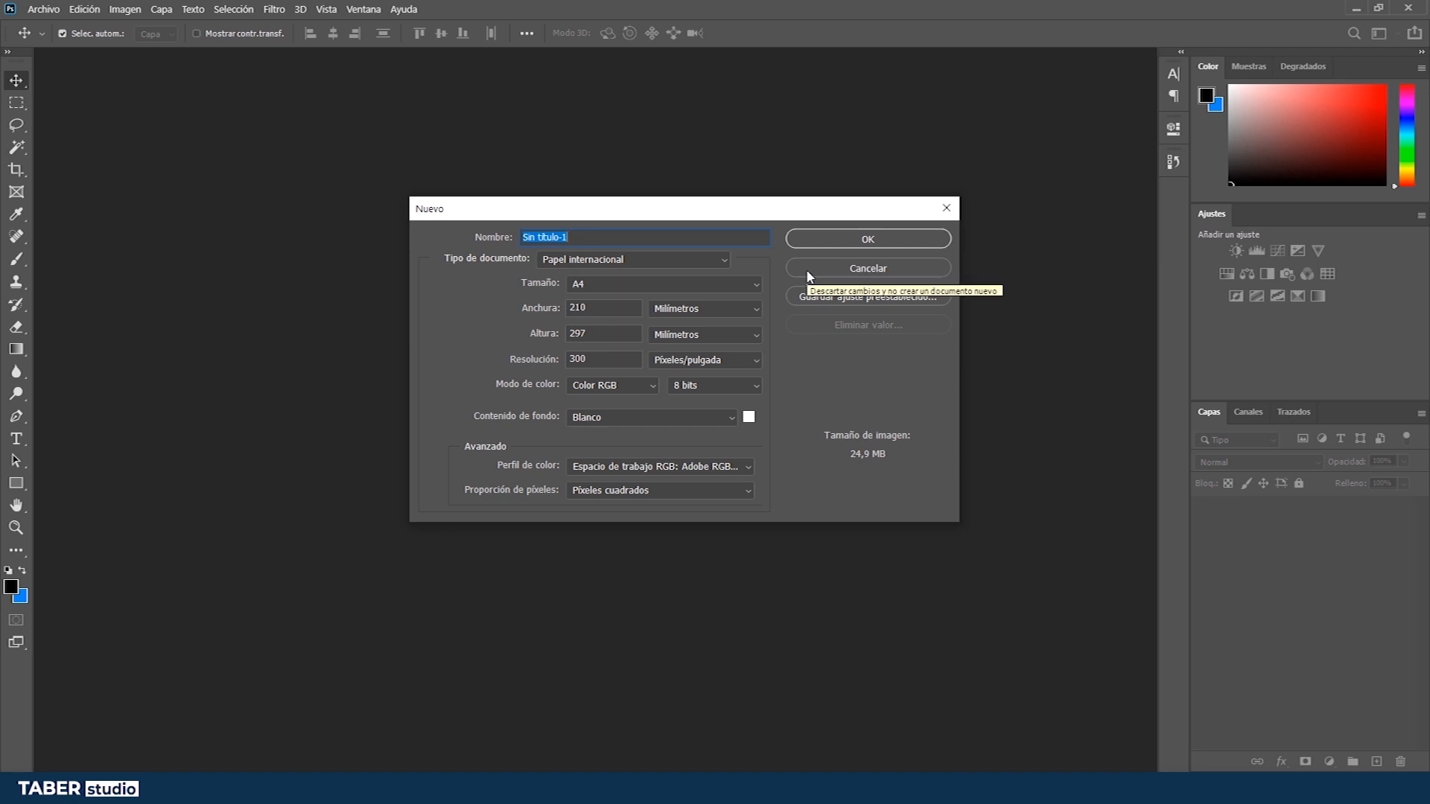
{"action": "left_click", "coordinate": [622, 308]}
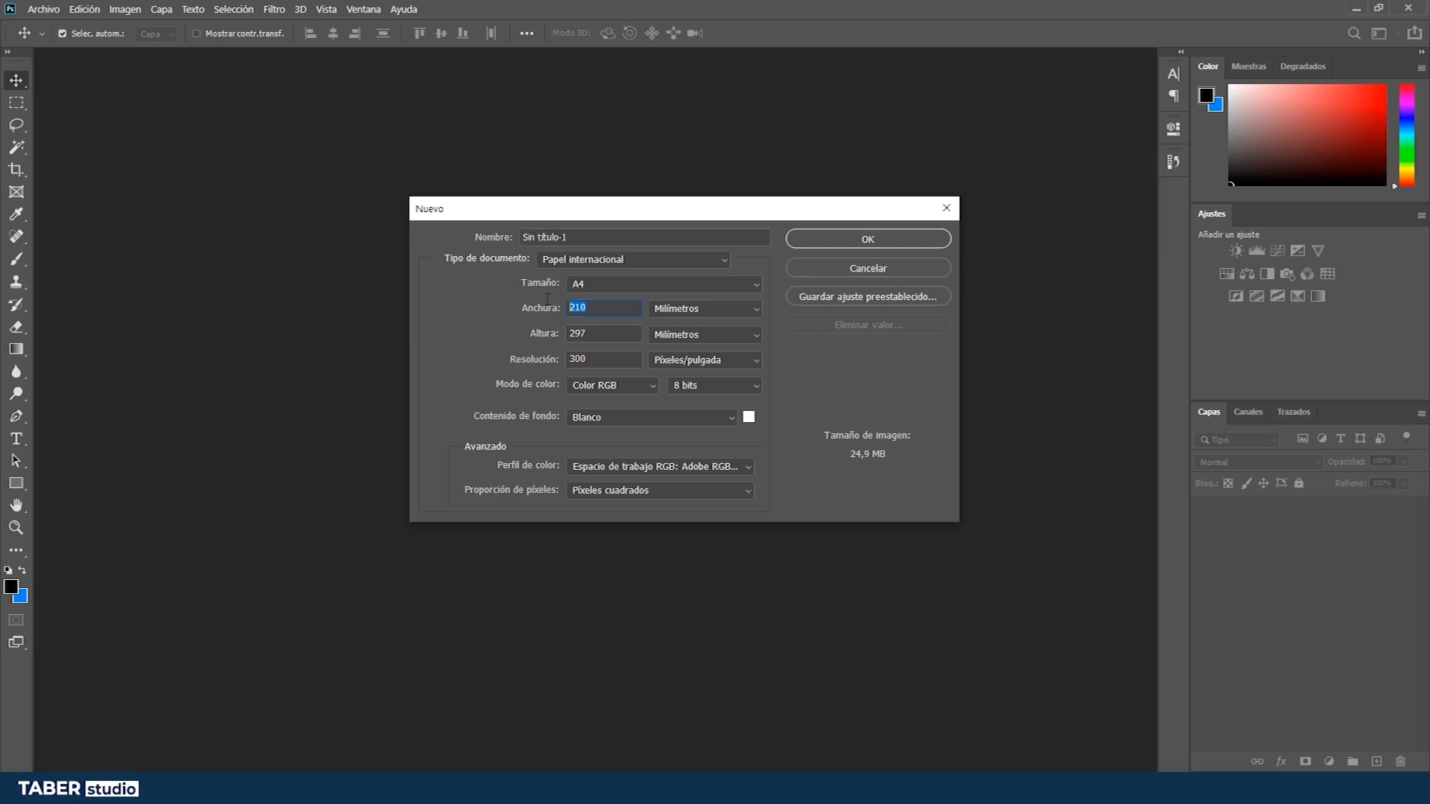
{"action": "left_click", "coordinate": [799, 267]}
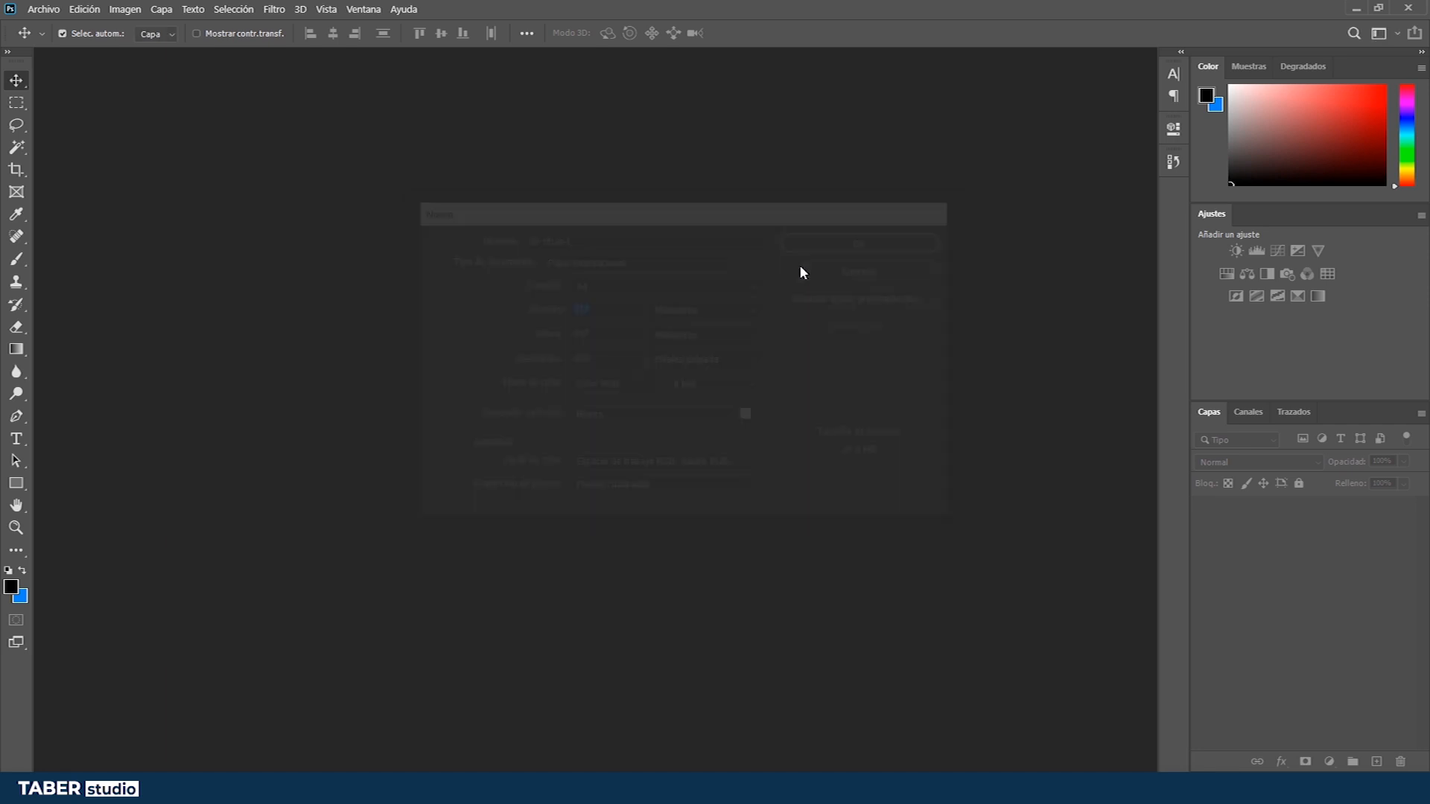
- Switch to the file explorer and open the Plantilla Miniatura Youtube PSD file
{"action": "key", "text": "alt+Tab"}
{"action": "key", "text": "alt+Tab"}
{"action": "key", "text": "alt+Tab"}
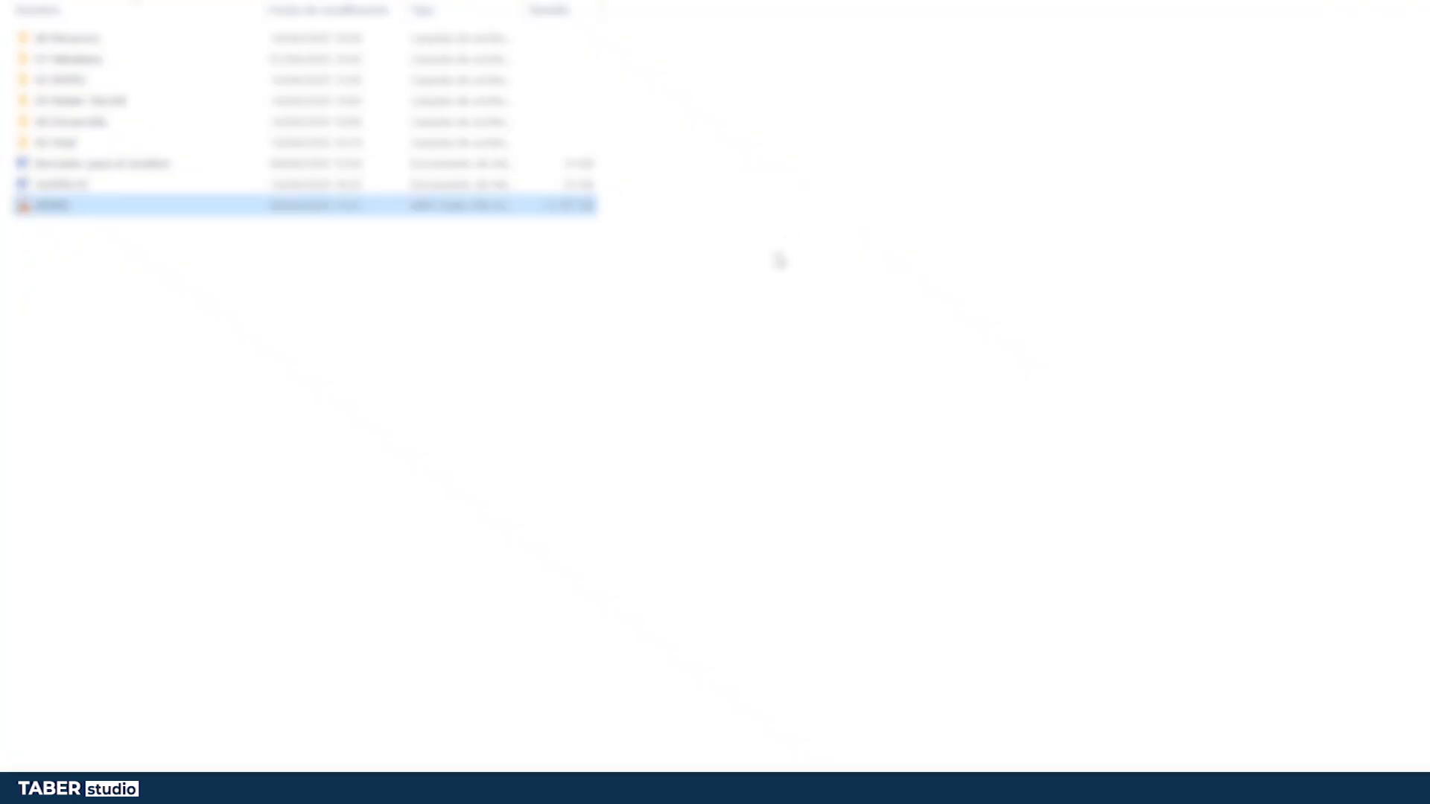
{"action": "key", "text": "alt+Tab"}
{"action": "key", "text": "alt+Tab"}
{"action": "key", "text": "alt+shift+Tab"}
{"action": "key", "text": "alt+shift+Tab"}
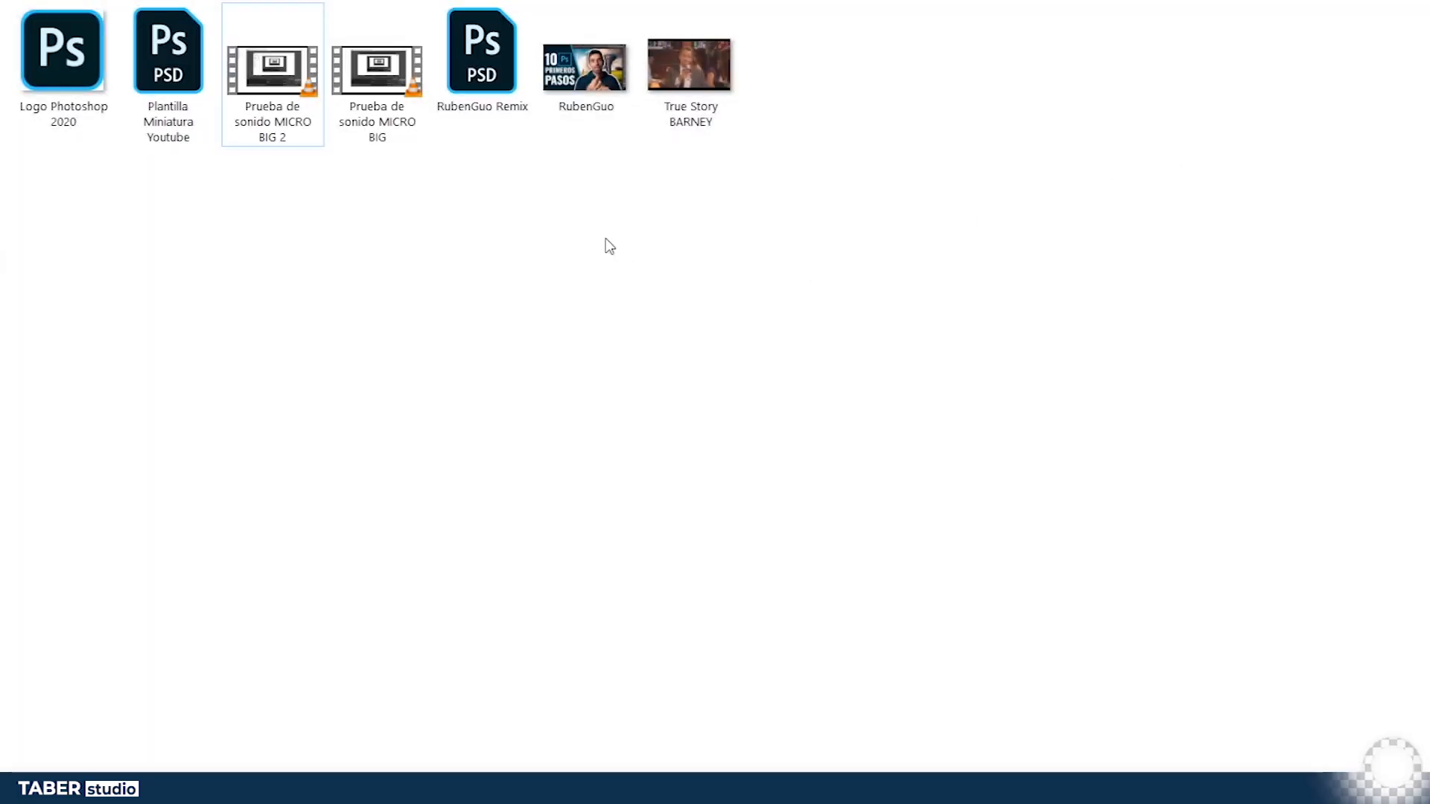
{"action": "left_click", "coordinate": [168, 82]}
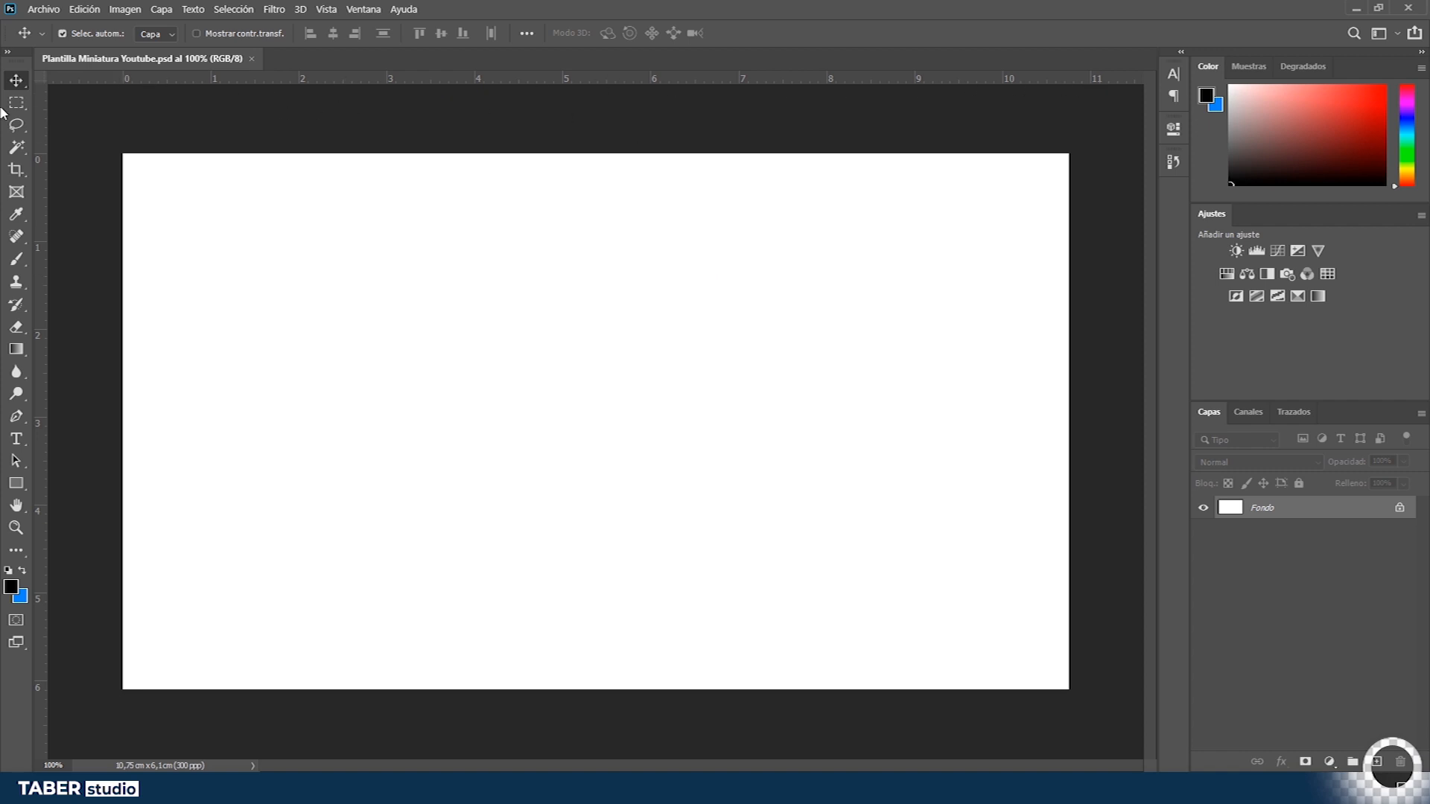
- Hide and show the document rulers again
{"action": "key", "text": "ctrl+r"}
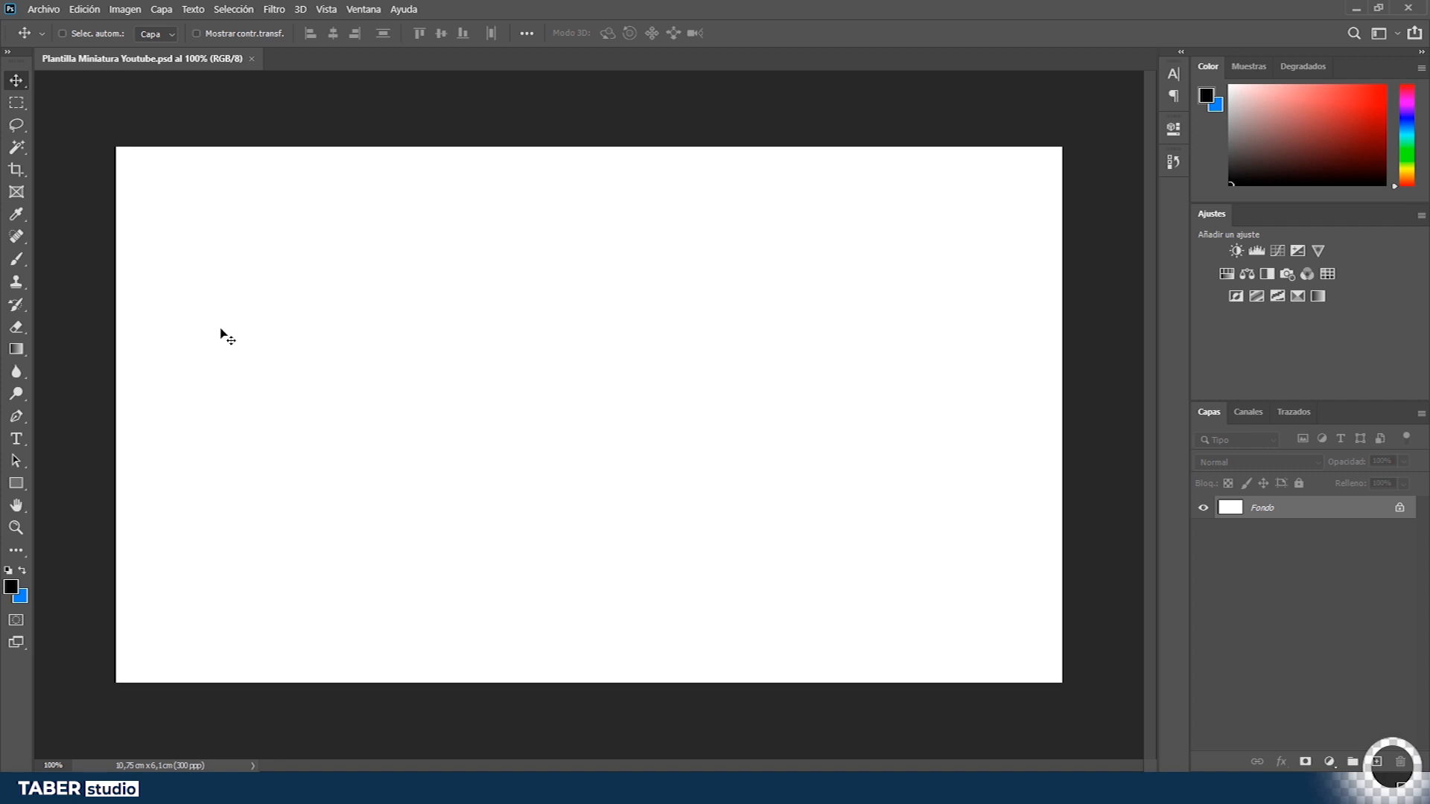
{"action": "key", "text": "ctrl+r"}
{"action": "left_click", "coordinate": [325, 9]}
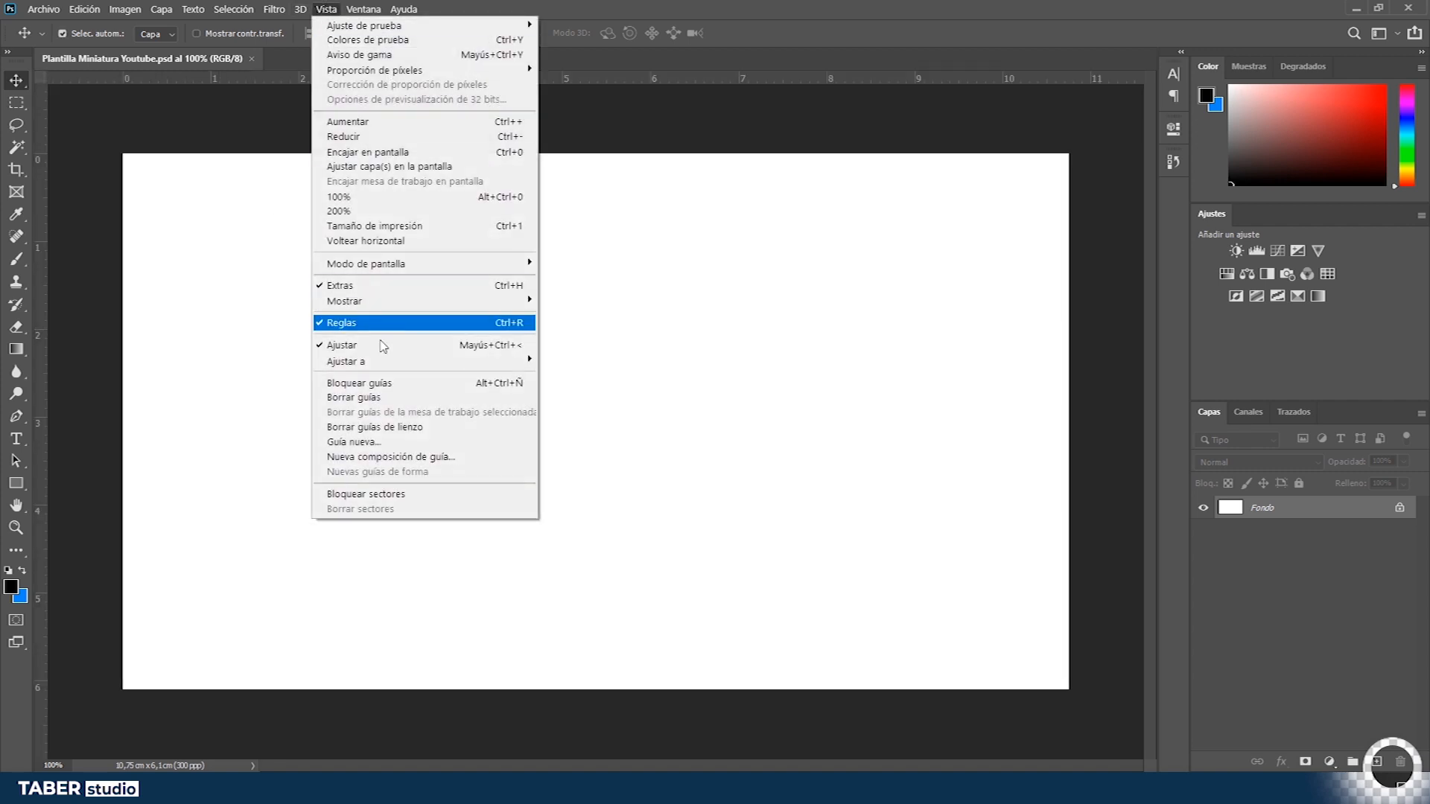
{"action": "left_click", "coordinate": [855, 6]}
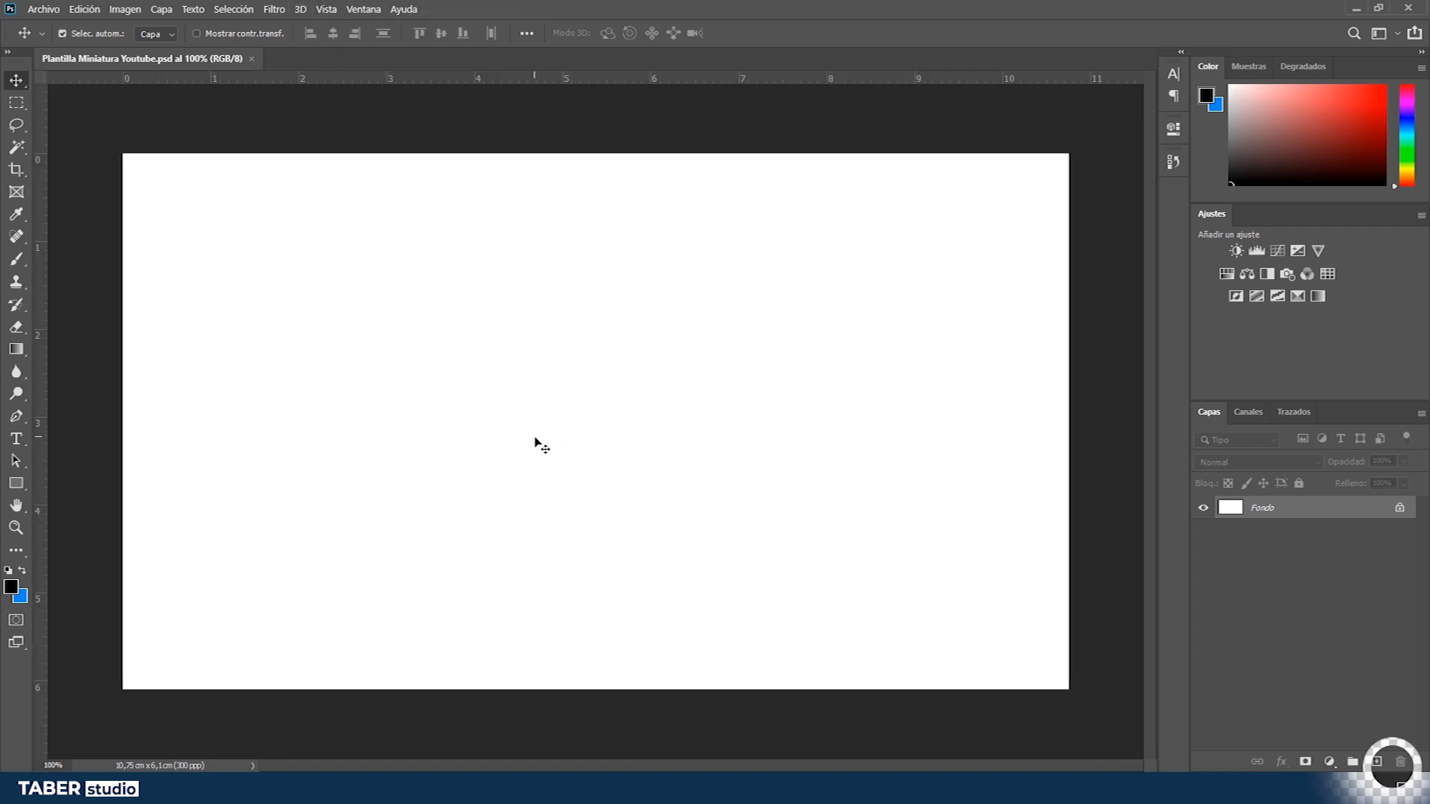
- Examine the document's width, height, resolution and unit options in the Image Size dialog
{"action": "key", "text": "ctrl"}
{"action": "key", "text": "ctrl+alt+i"}
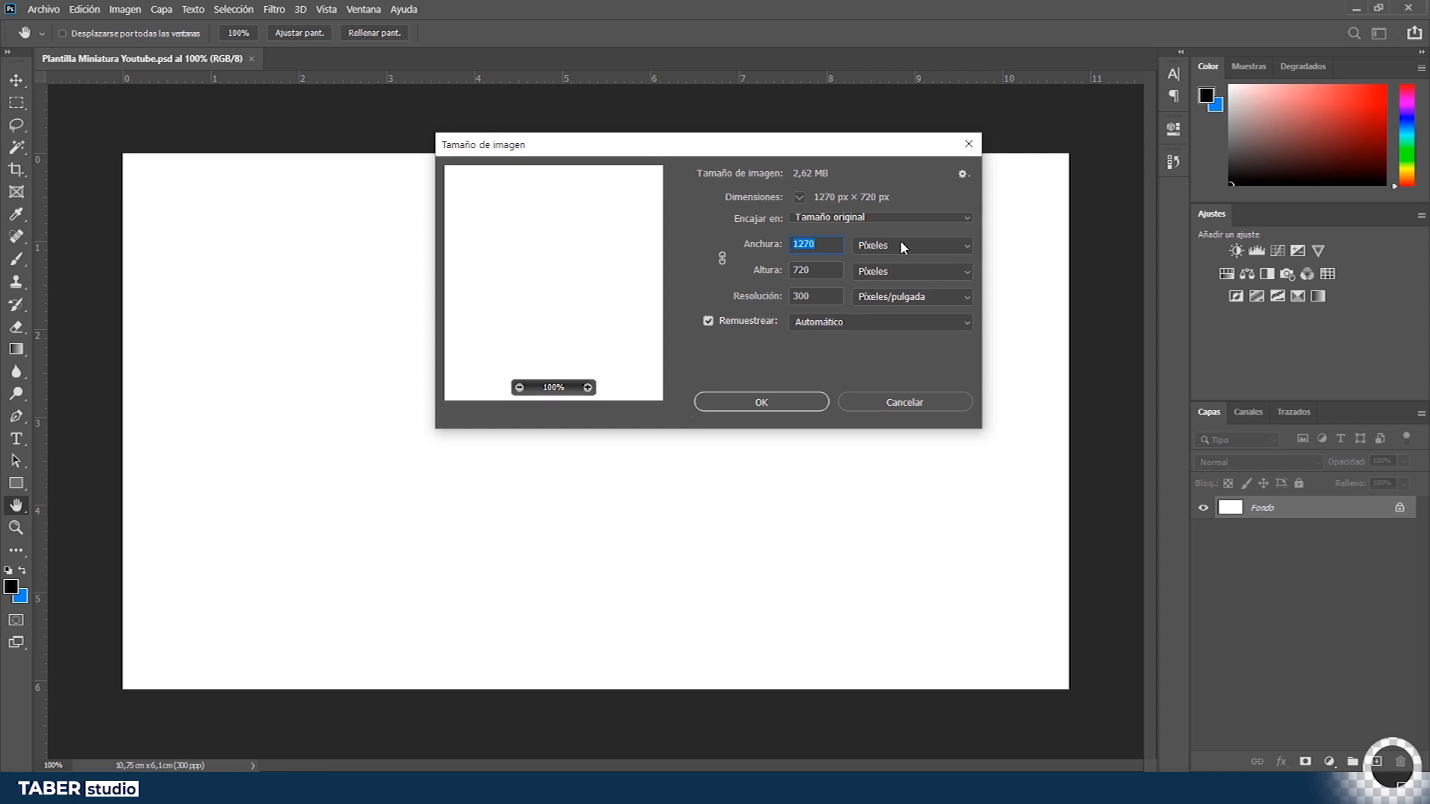
{"action": "left_click", "coordinate": [870, 249]}
{"action": "left_click", "coordinate": [870, 248]}
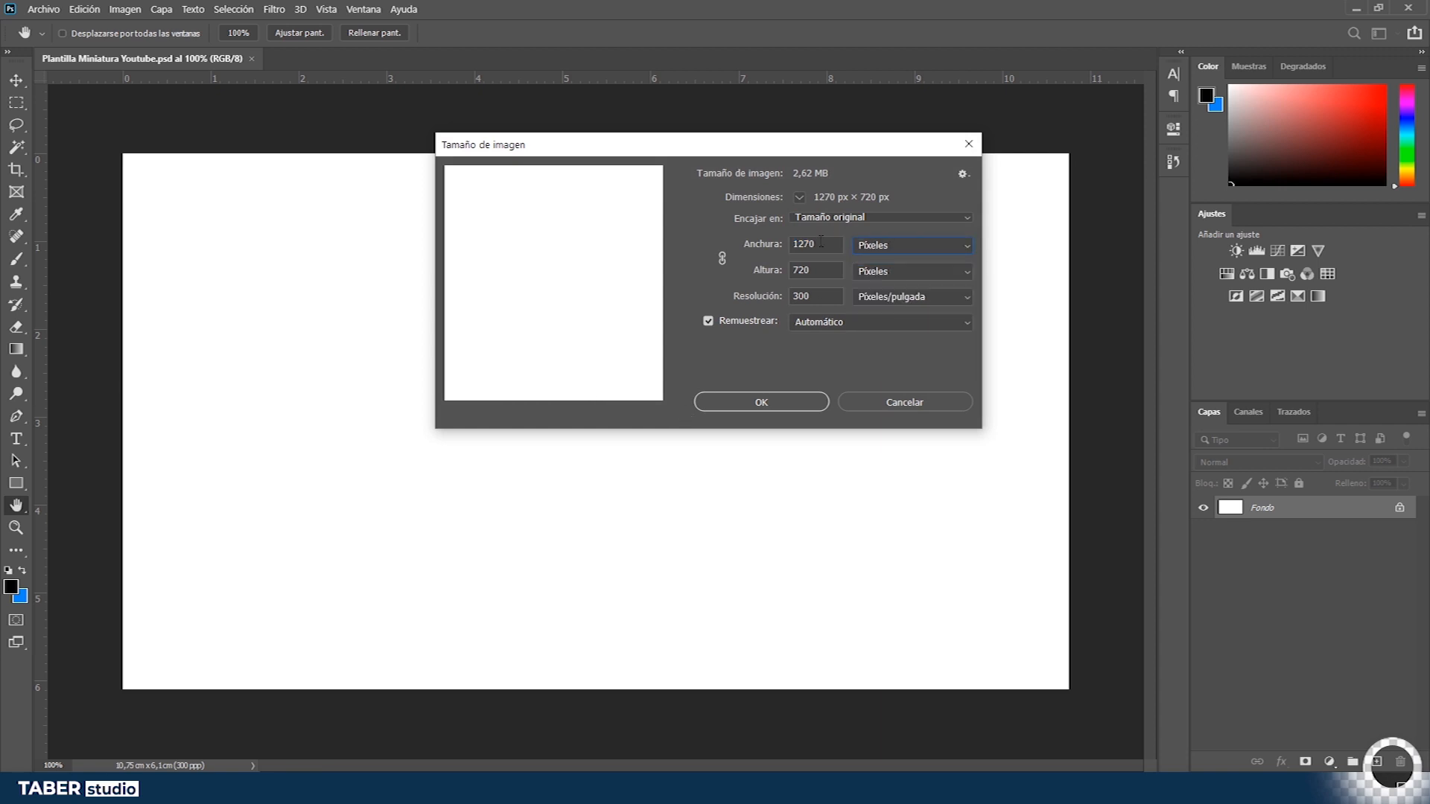
{"action": "left_click", "coordinate": [875, 252]}
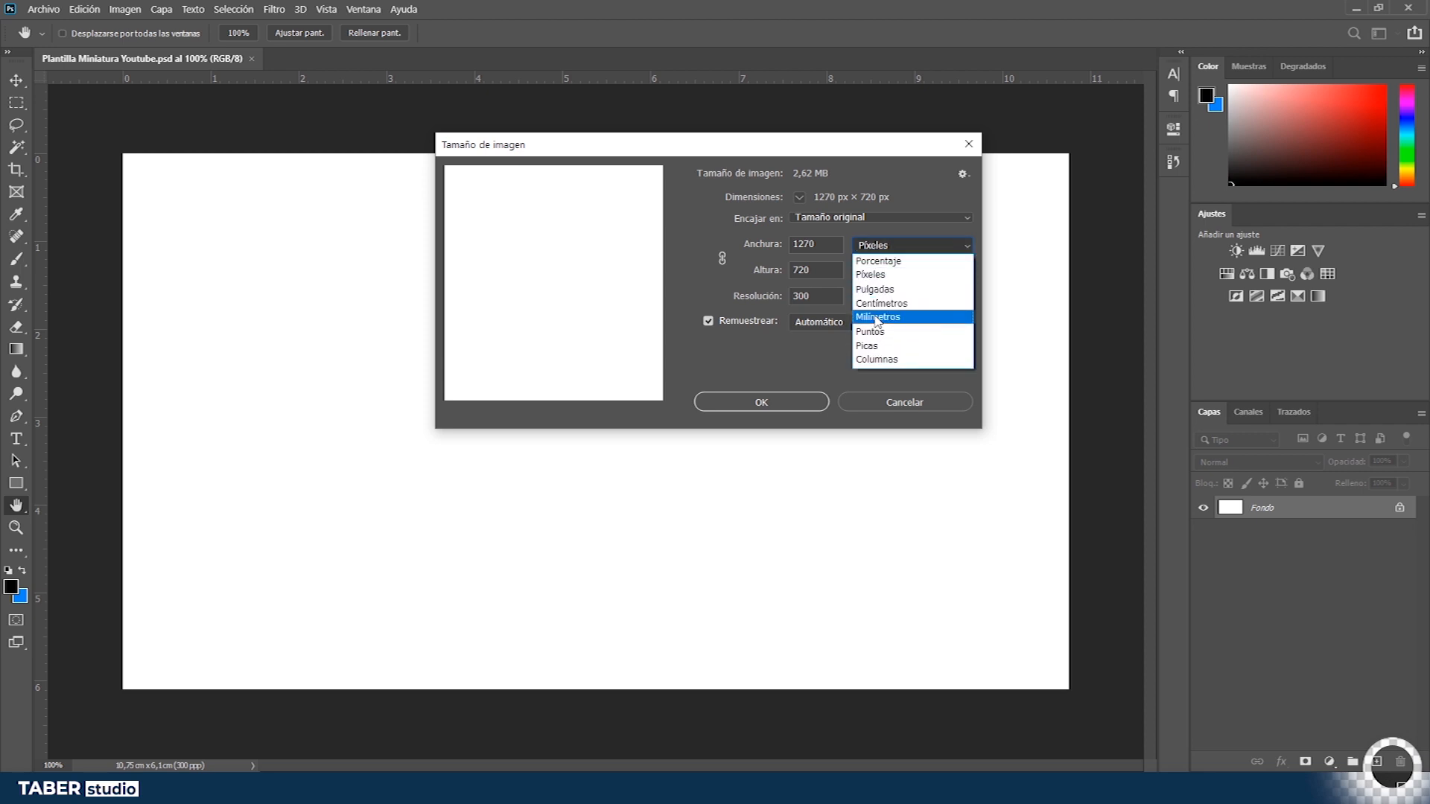
{"action": "left_click", "coordinate": [881, 252]}
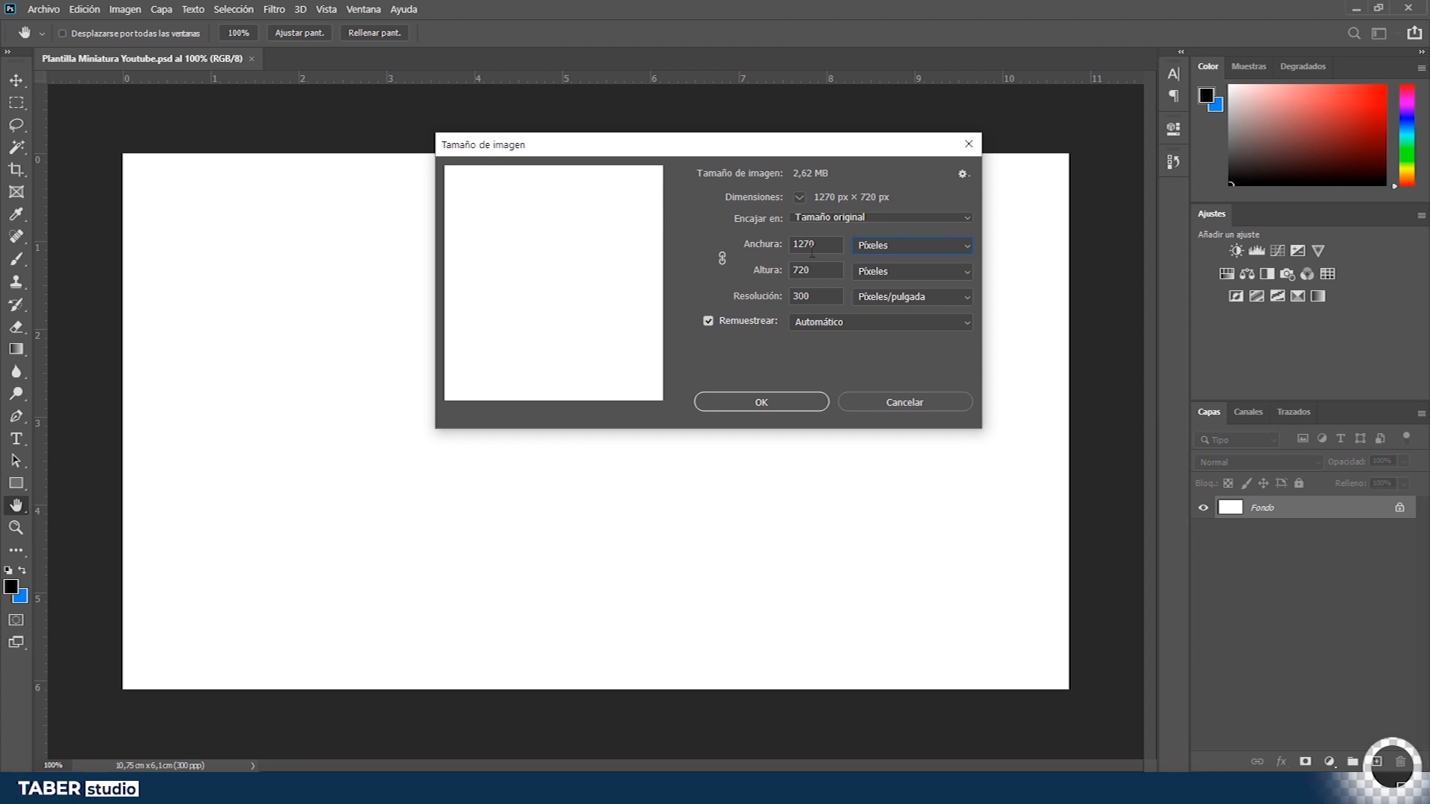
{"action": "double_click", "coordinate": [830, 248]}
{"action": "left_click", "coordinate": [804, 402]}
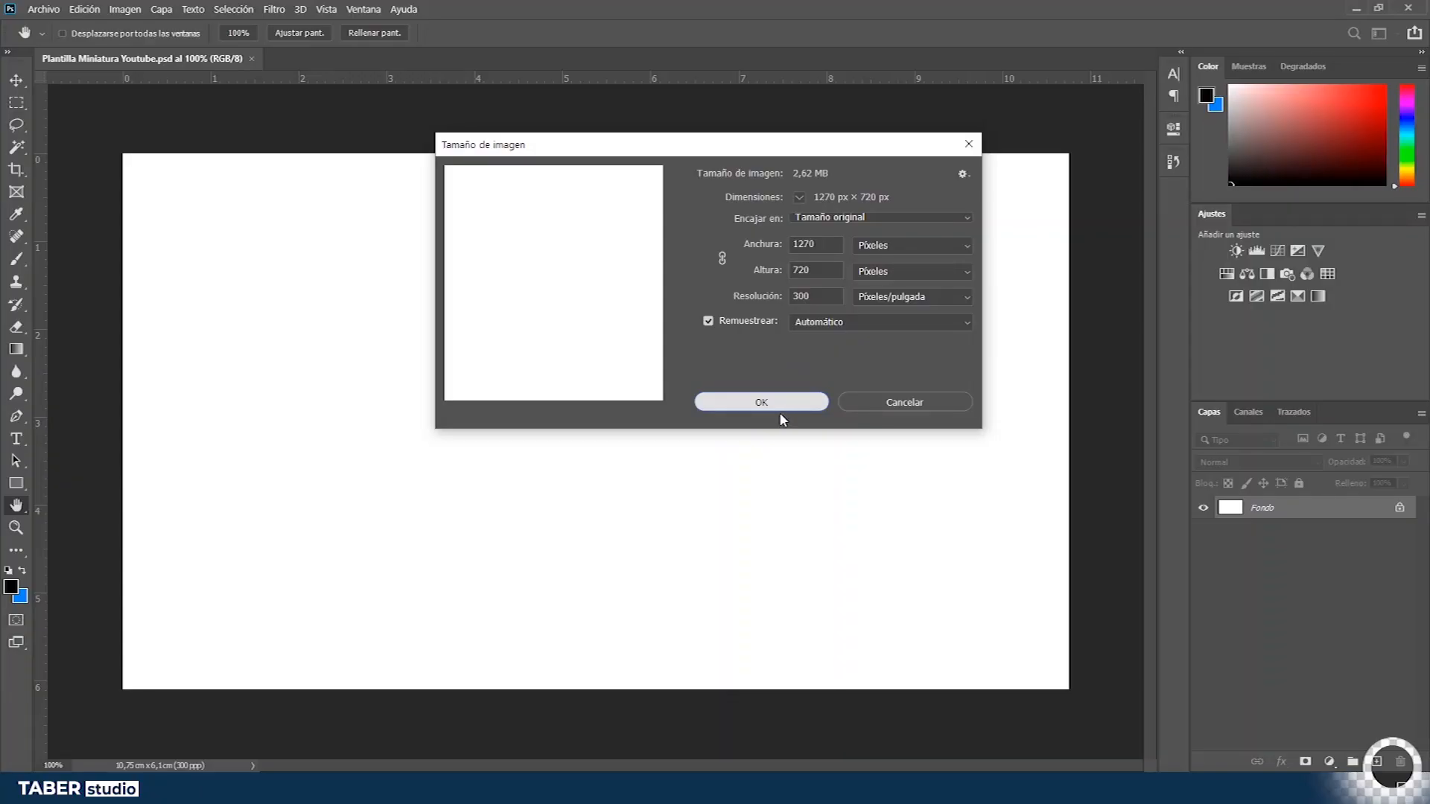
{"action": "left_click", "coordinate": [779, 409]}
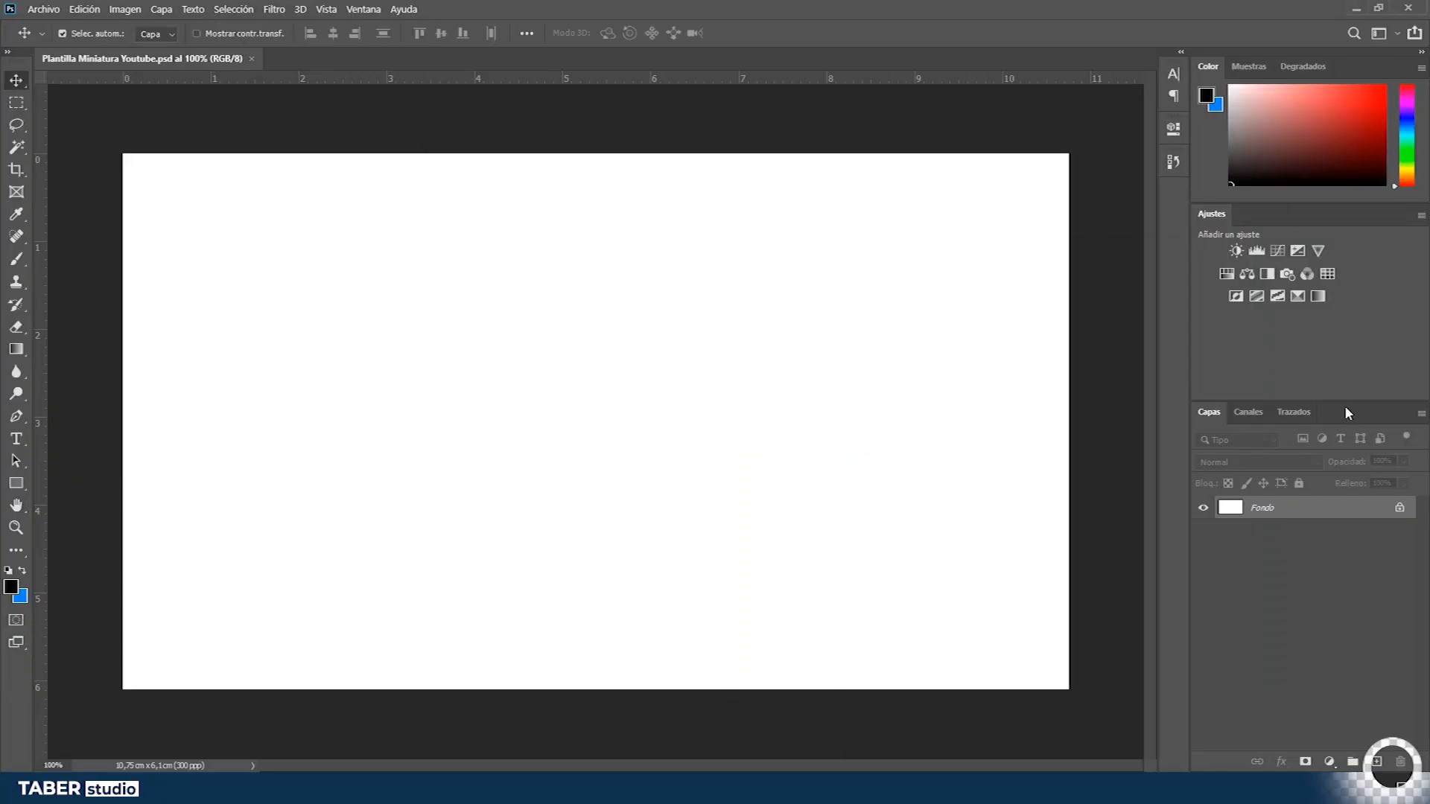
- Enlarge the Layers panel and add three new empty layers above Fondo
{"action": "left_click_drag", "start_coordinate": [1344, 403], "coordinate": [1342, 323]}
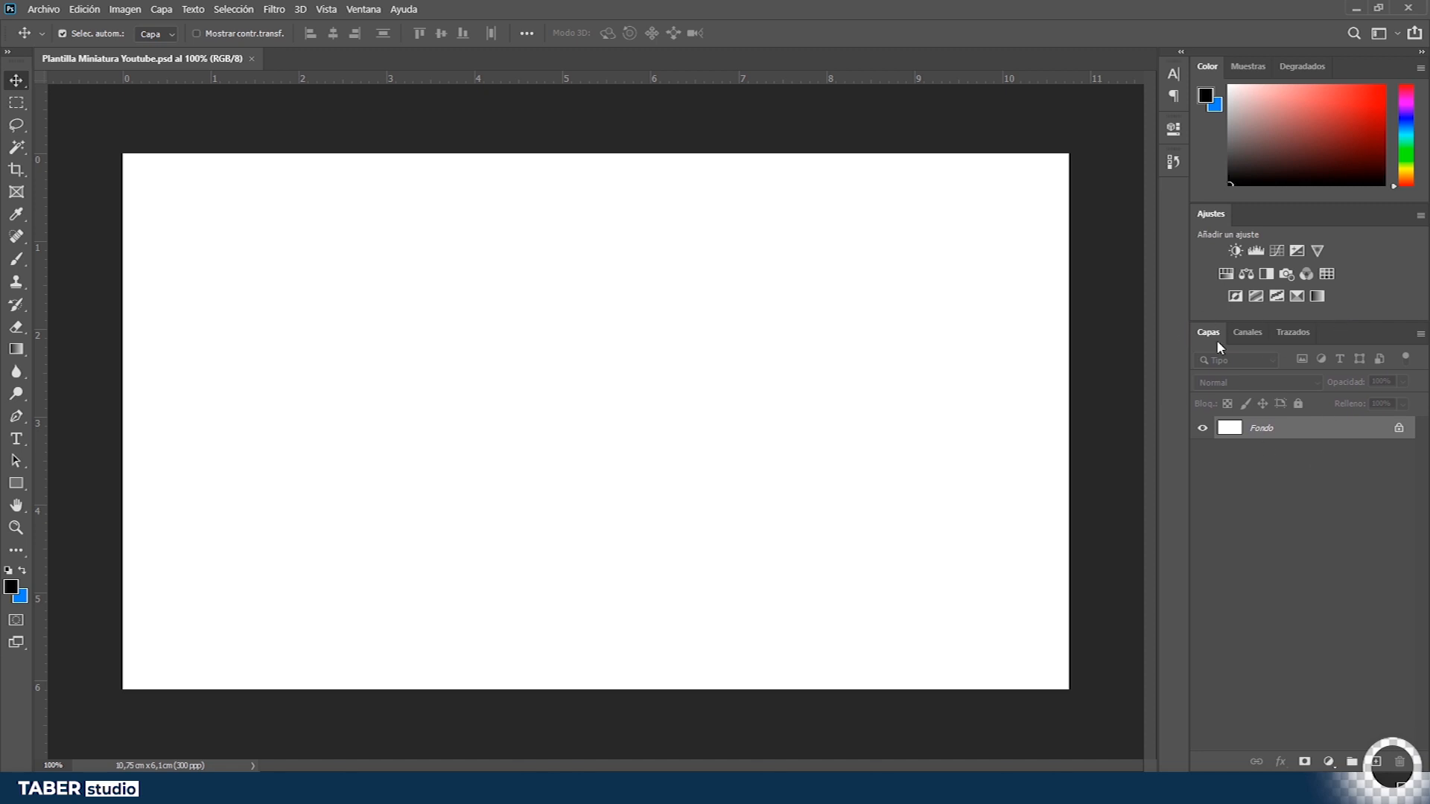
{"action": "left_click", "coordinate": [1376, 765]}
{"action": "left_click", "coordinate": [1376, 764]}
{"action": "left_click", "coordinate": [1376, 764]}
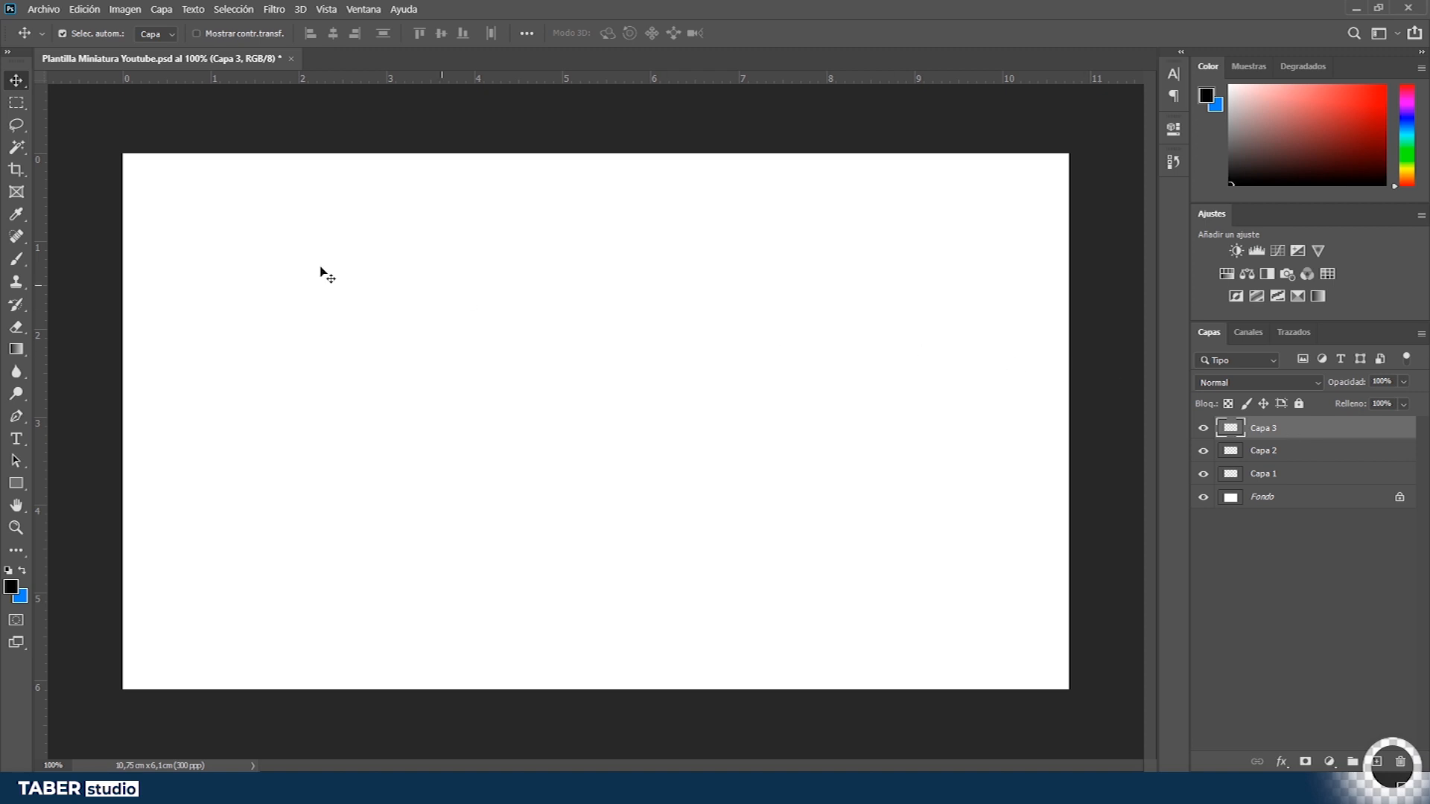
- With the Brush tool, paint a thick black curved stroke across the canvas on Capa 3
{"action": "left_click", "coordinate": [18, 260]}
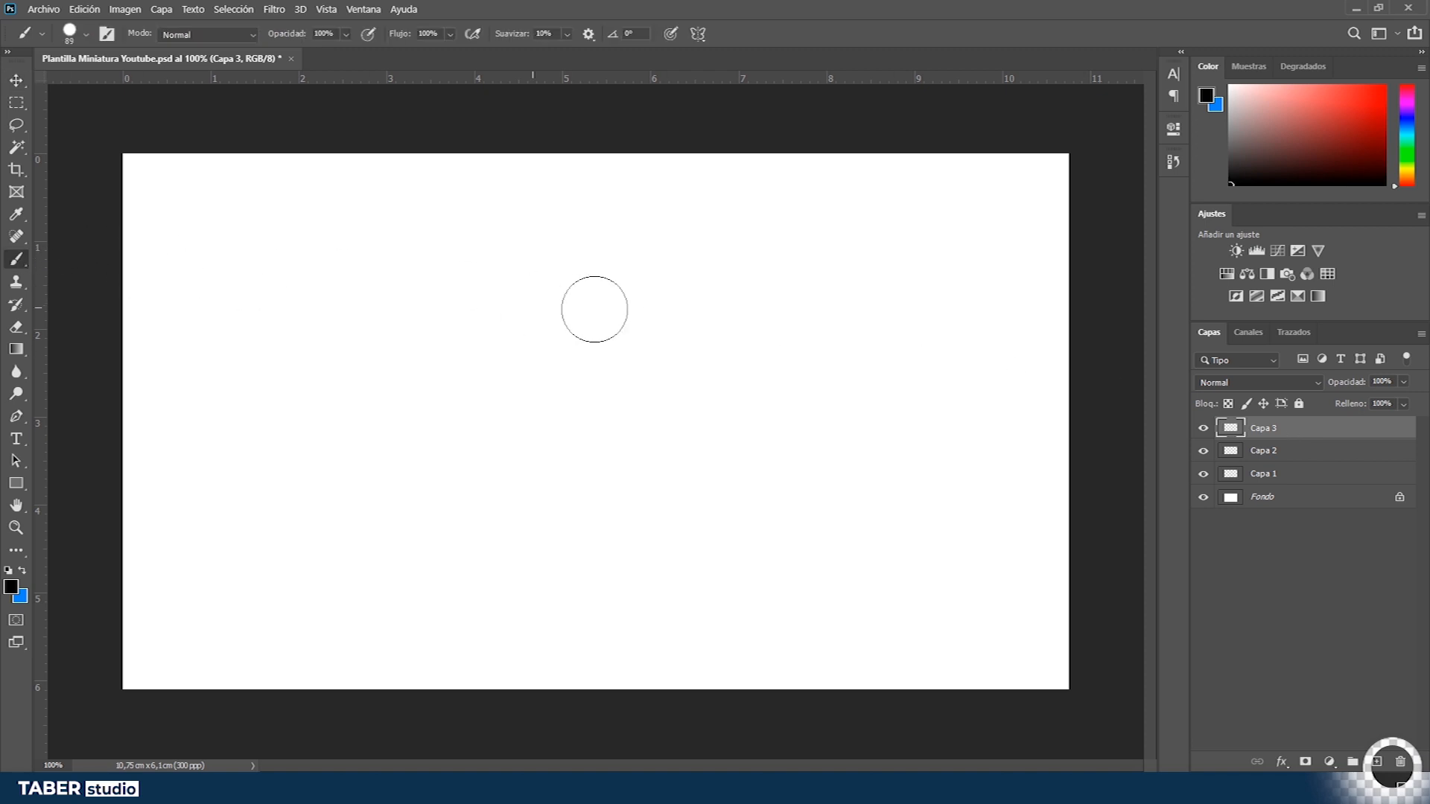
{"action": "right_click", "coordinate": [605, 280]}
{"action": "key", "text": "Escape"}
{"action": "mouse_move", "coordinate": [373, 235]}
{"action": "left_mouse_down"}
{"action": "mouse_move", "coordinate": [380, 276]}
{"action": "mouse_move", "coordinate": [476, 417]}
{"action": "mouse_move", "coordinate": [789, 352]}
{"action": "mouse_move", "coordinate": [825, 270]}
{"action": "left_mouse_up"}
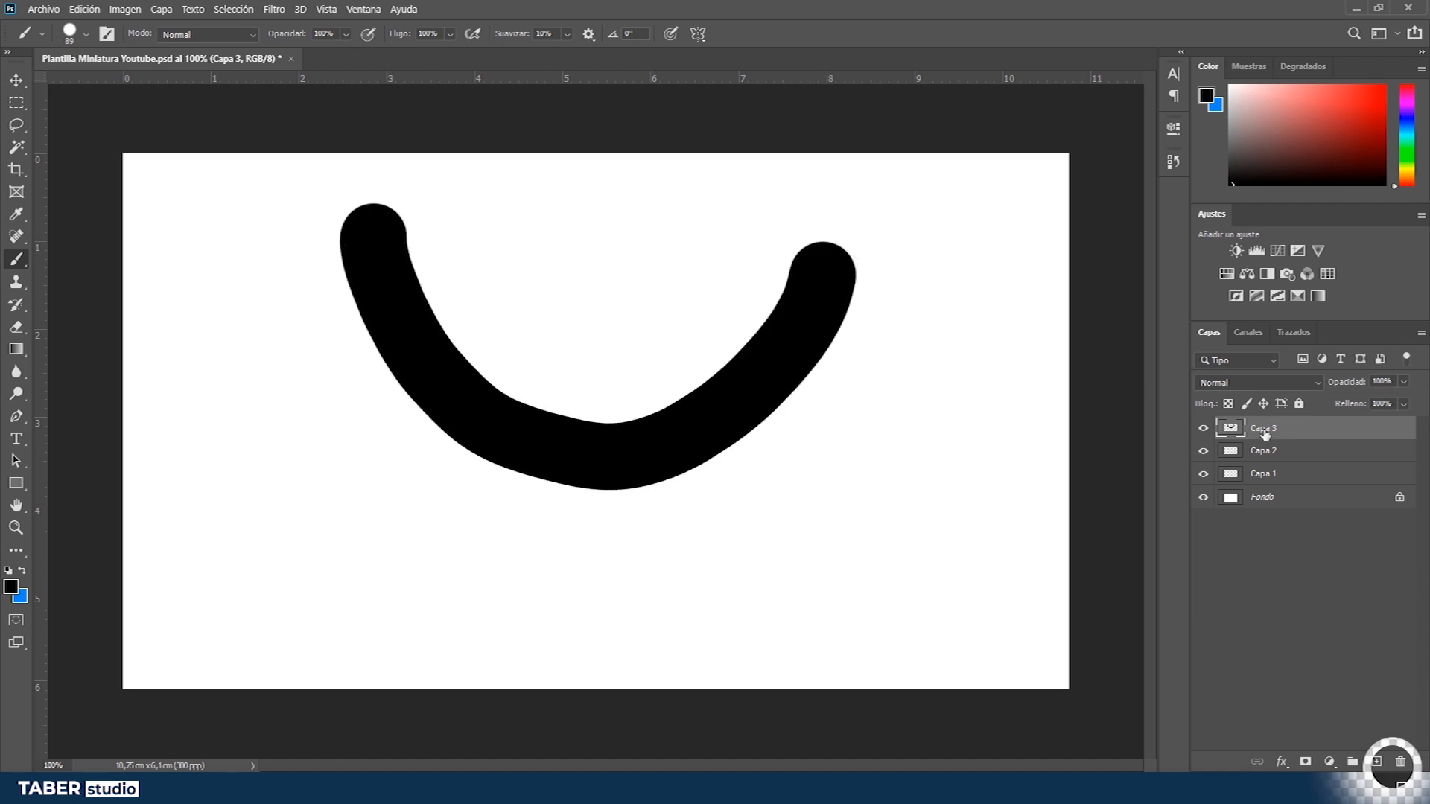
- Select Capa 1 and paint a second black stroke bending down to the right
{"action": "left_click", "coordinate": [1267, 475]}
{"action": "mouse_move", "coordinate": [549, 237]}
{"action": "left_mouse_down"}
{"action": "mouse_move", "coordinate": [541, 315]}
{"action": "mouse_move", "coordinate": [631, 502]}
{"action": "mouse_move", "coordinate": [819, 526]}
{"action": "left_mouse_up"}
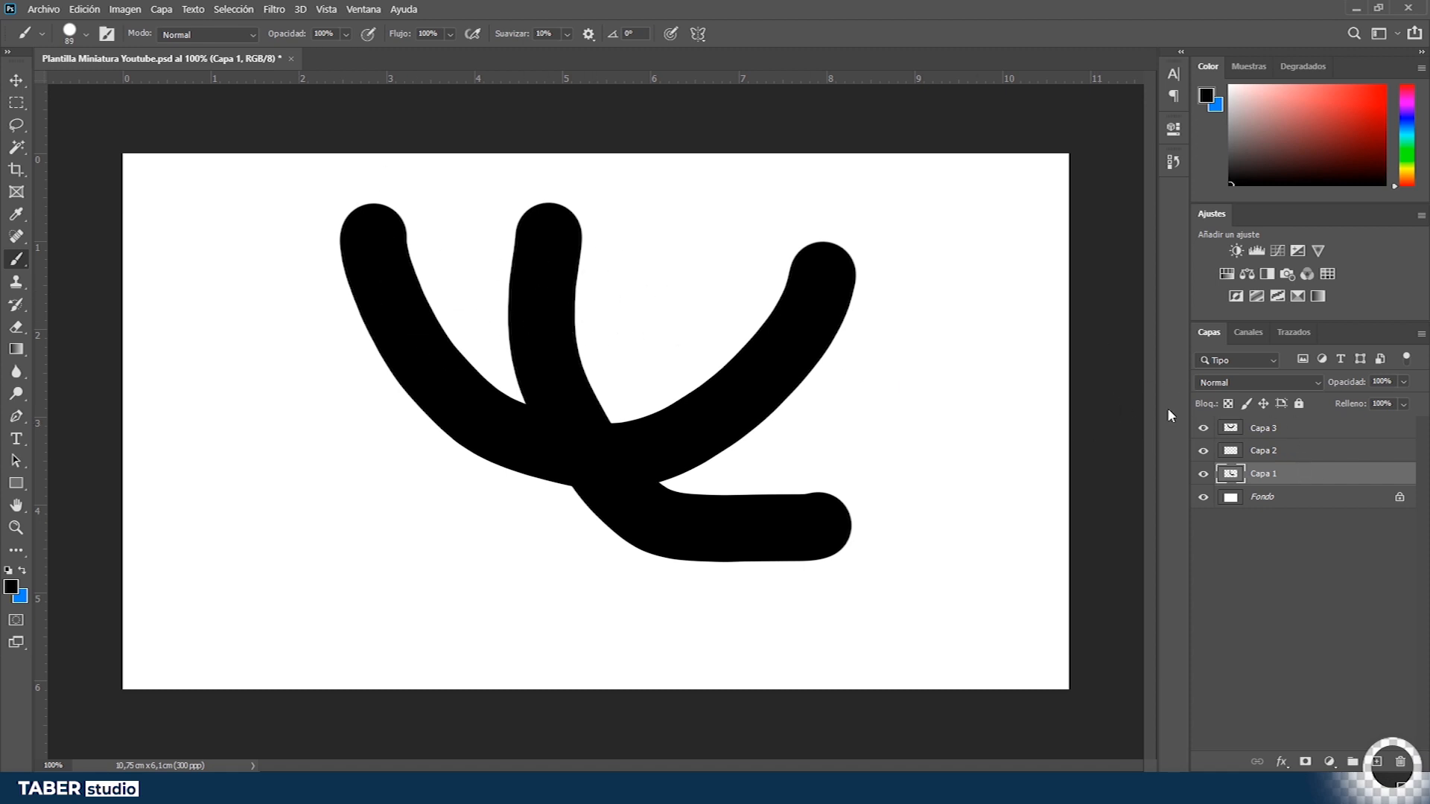
- Select Capa 3, swap to the blue foreground colour, and paint a blue stroke over the second black one
{"action": "left_click", "coordinate": [1257, 430]}
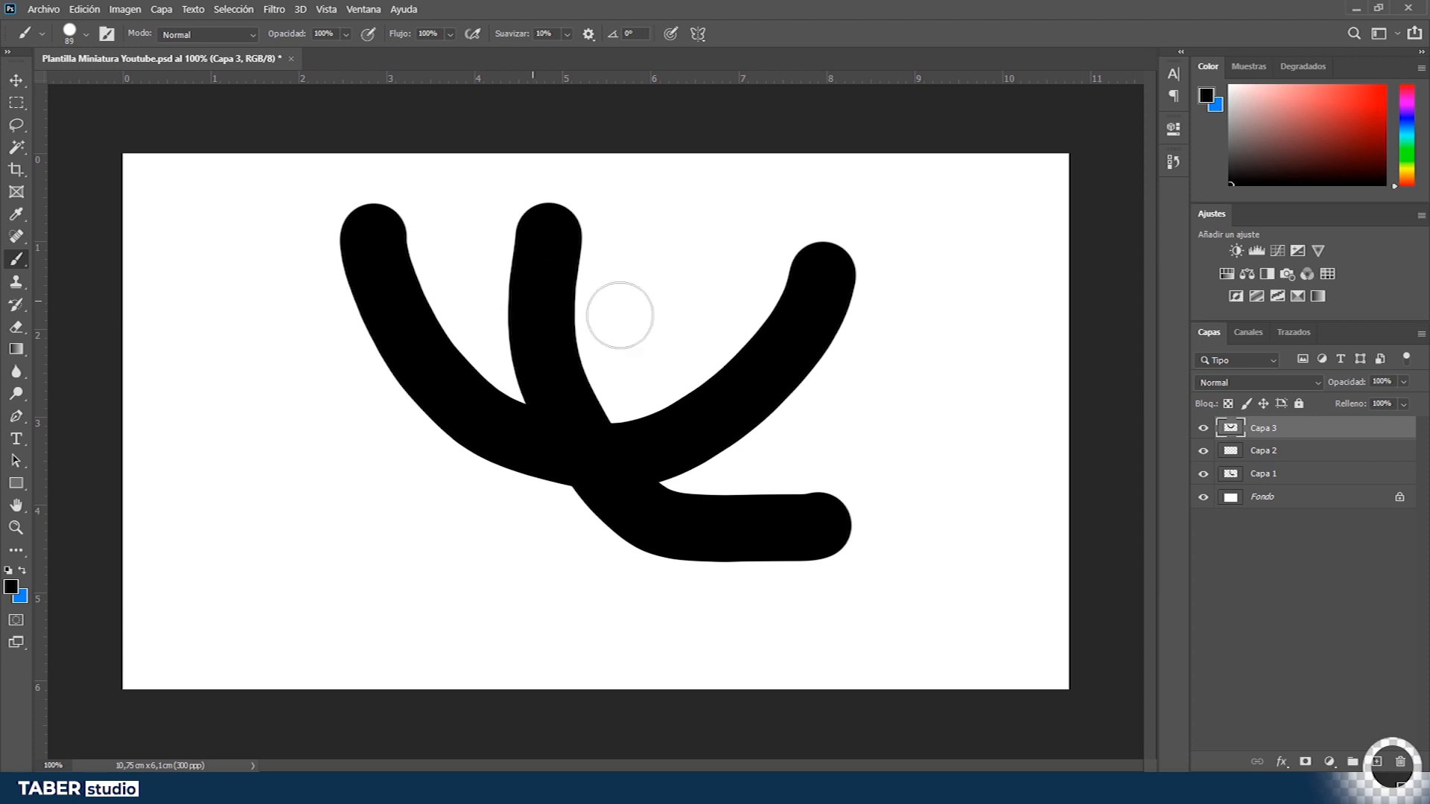
{"action": "key", "text": "x"}
{"action": "mouse_move", "coordinate": [551, 227]}
{"action": "left_mouse_down"}
{"action": "mouse_move", "coordinate": [586, 422]}
{"action": "mouse_move", "coordinate": [649, 505]}
{"action": "mouse_move", "coordinate": [830, 524]}
{"action": "left_mouse_up"}
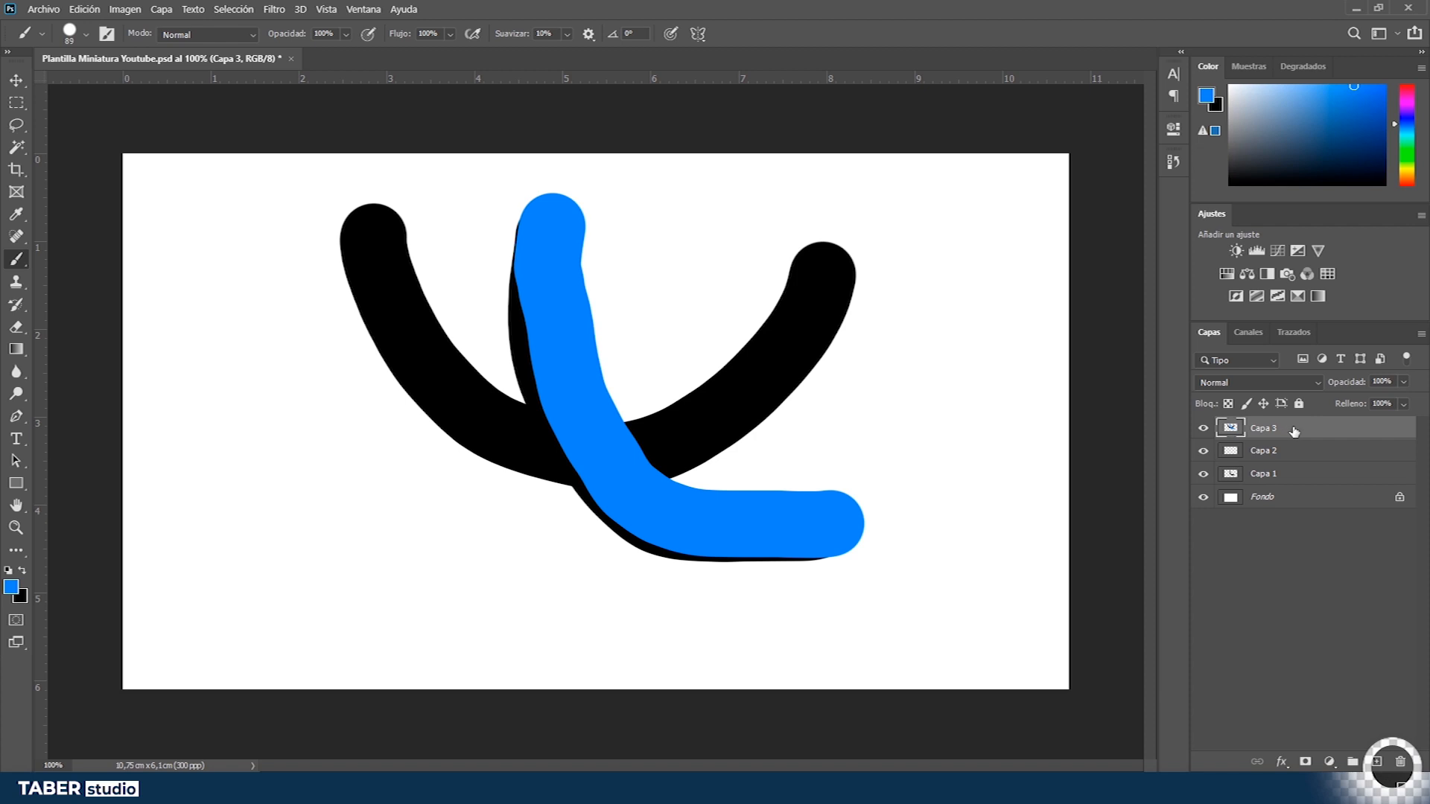
- Move Capa 3 below Capa 1 in the layer stack, then select Capa 2 and the Move tool
{"action": "left_click_drag", "start_coordinate": [1294, 432], "coordinate": [1286, 489]}
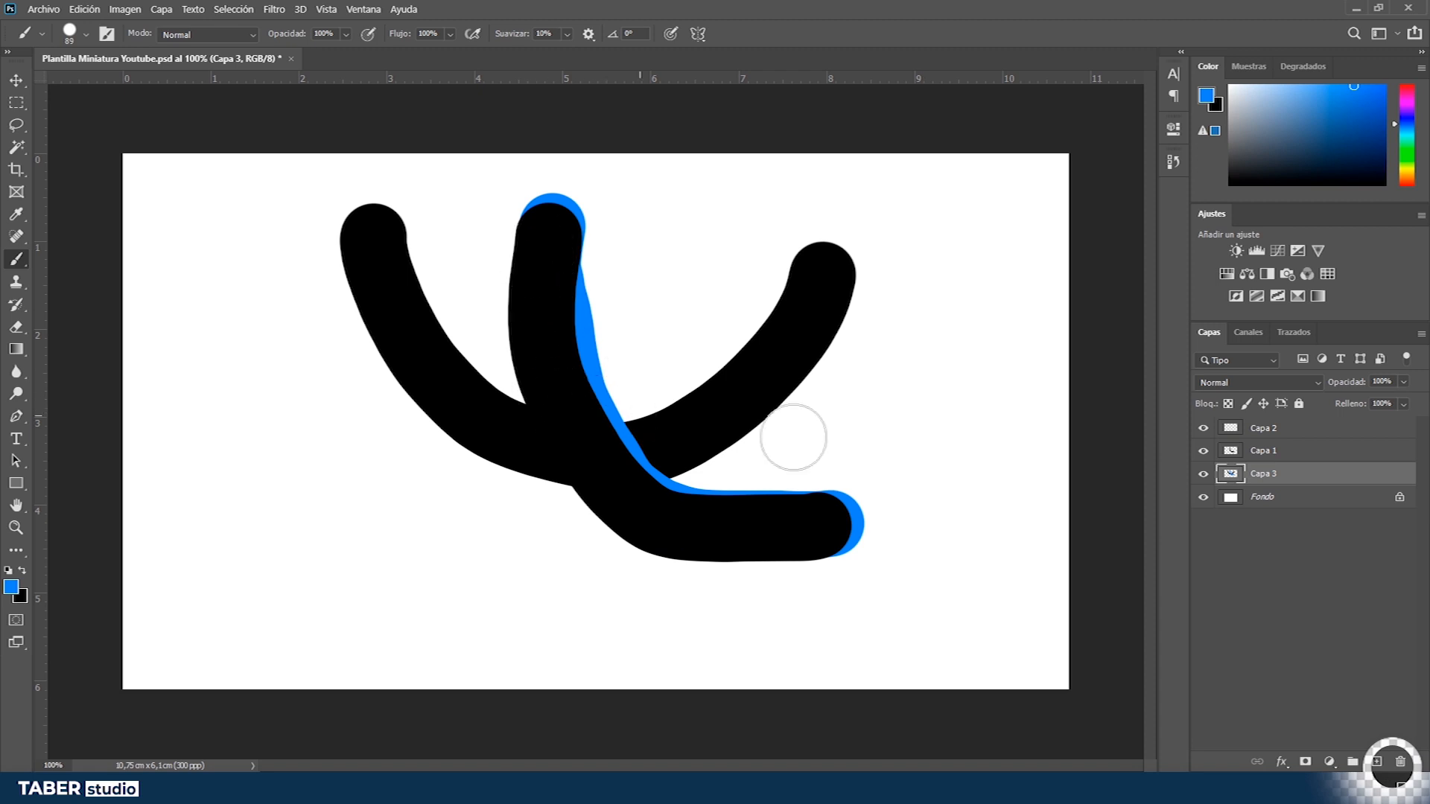
{"action": "left_click", "coordinate": [1272, 432]}
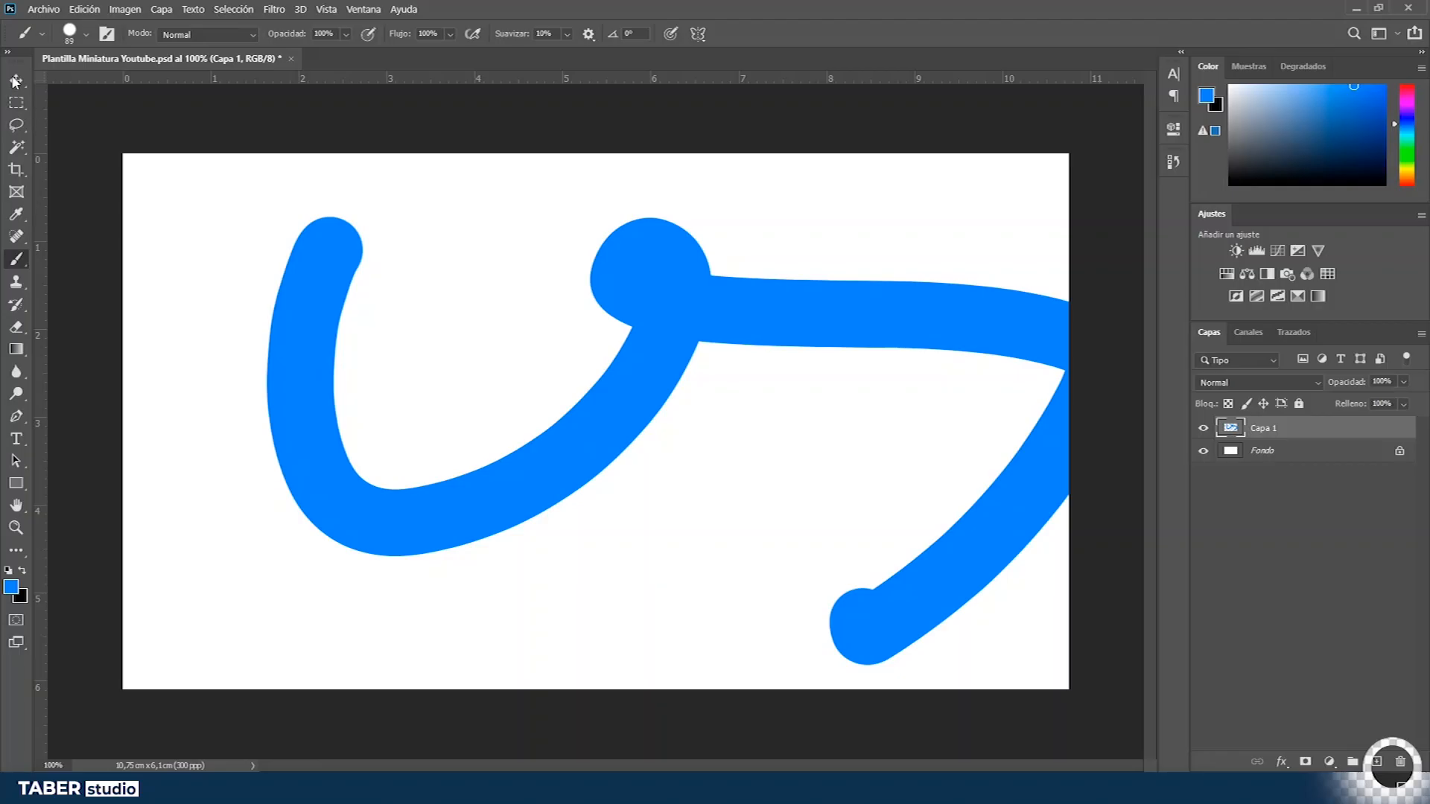
{"action": "key", "text": "v"}
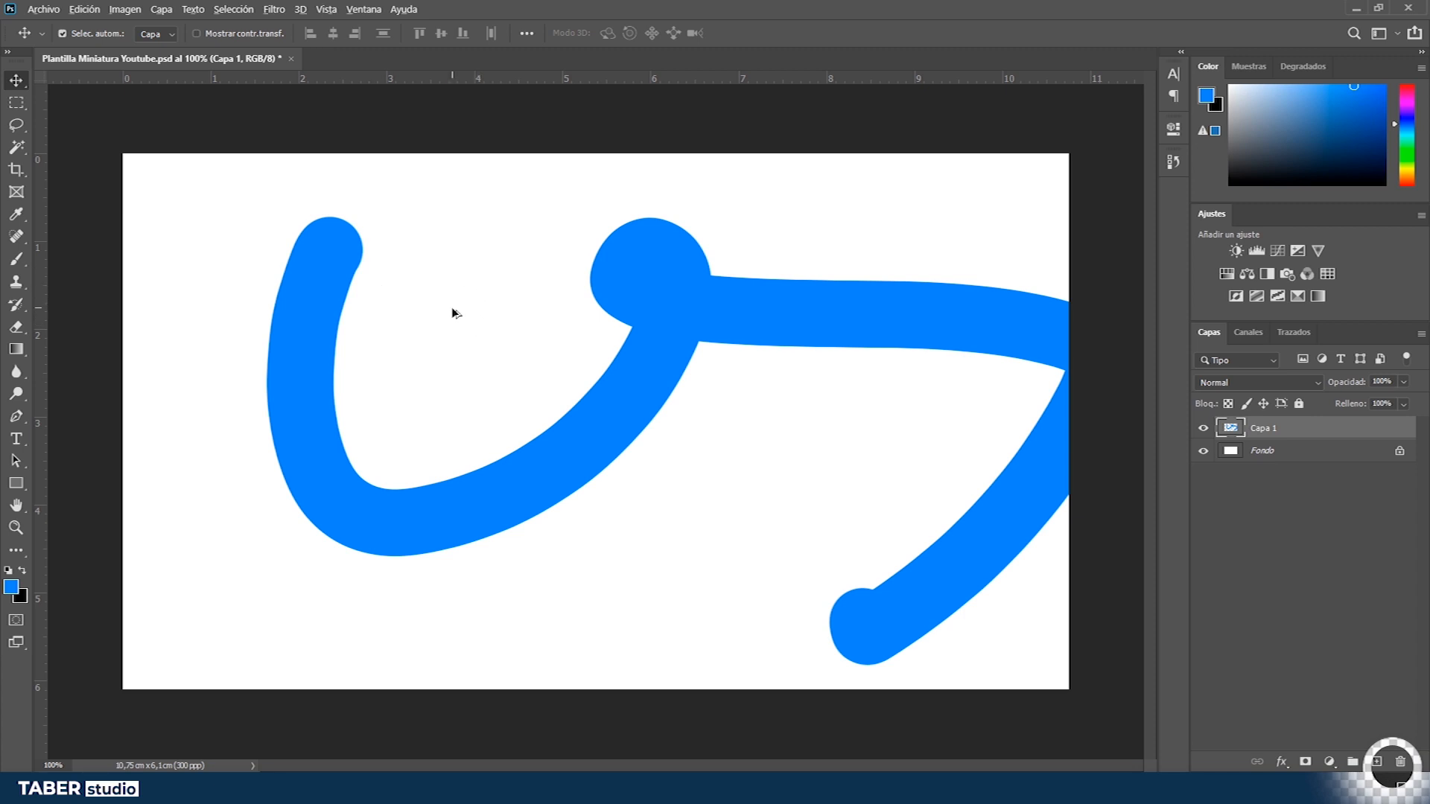
- Zoom in and out on the blue strokes using scroll zoom and the Zoom tool
{"action": "scroll", "coordinate": [452, 313], "scroll_direction": "up", "scroll_amount": 8}
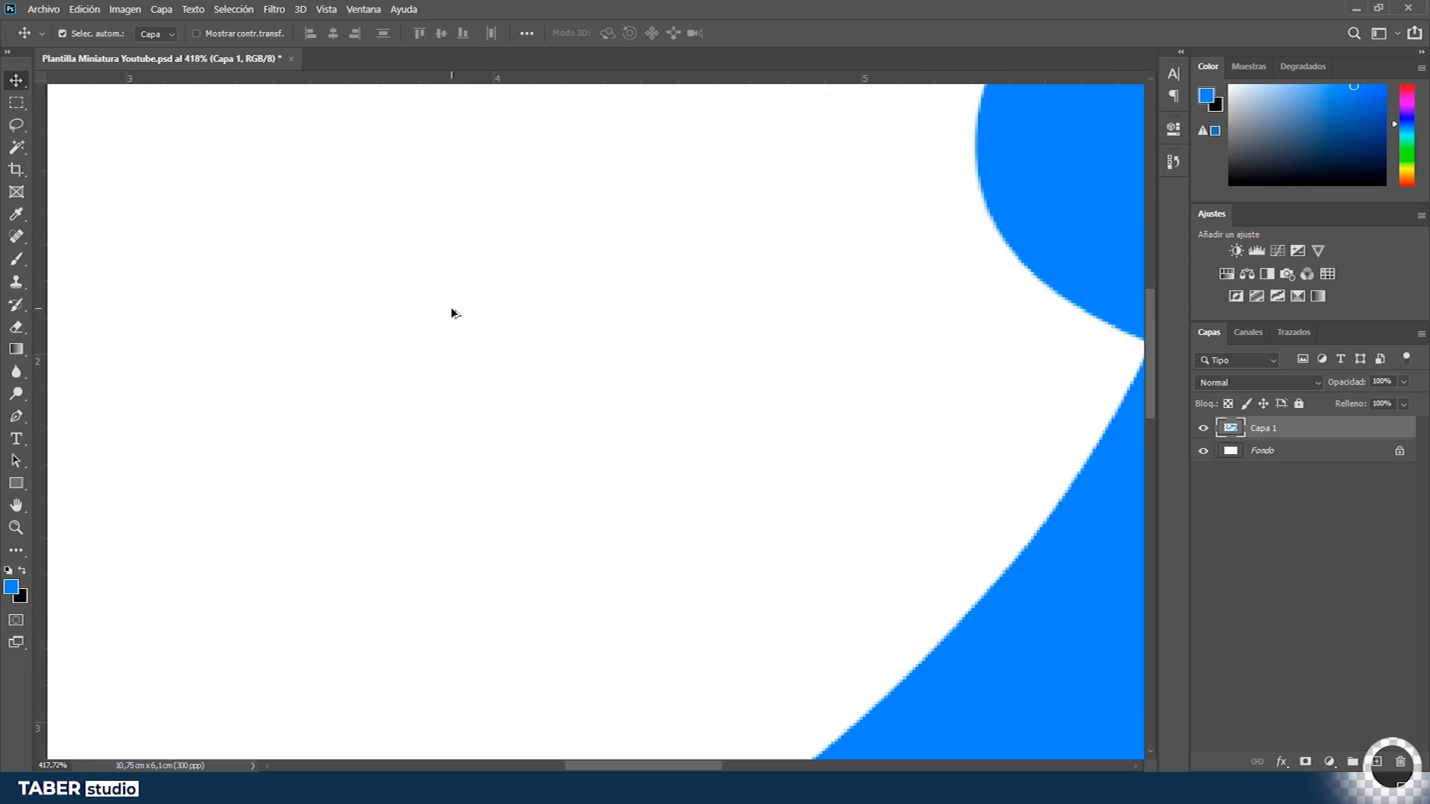
{"action": "scroll", "coordinate": [450, 312], "scroll_direction": "down", "scroll_amount": 3}
{"action": "scroll", "coordinate": [447, 309], "scroll_direction": "down", "scroll_amount": 4}
{"action": "scroll", "coordinate": [445, 308], "scroll_direction": "up", "scroll_amount": 2}
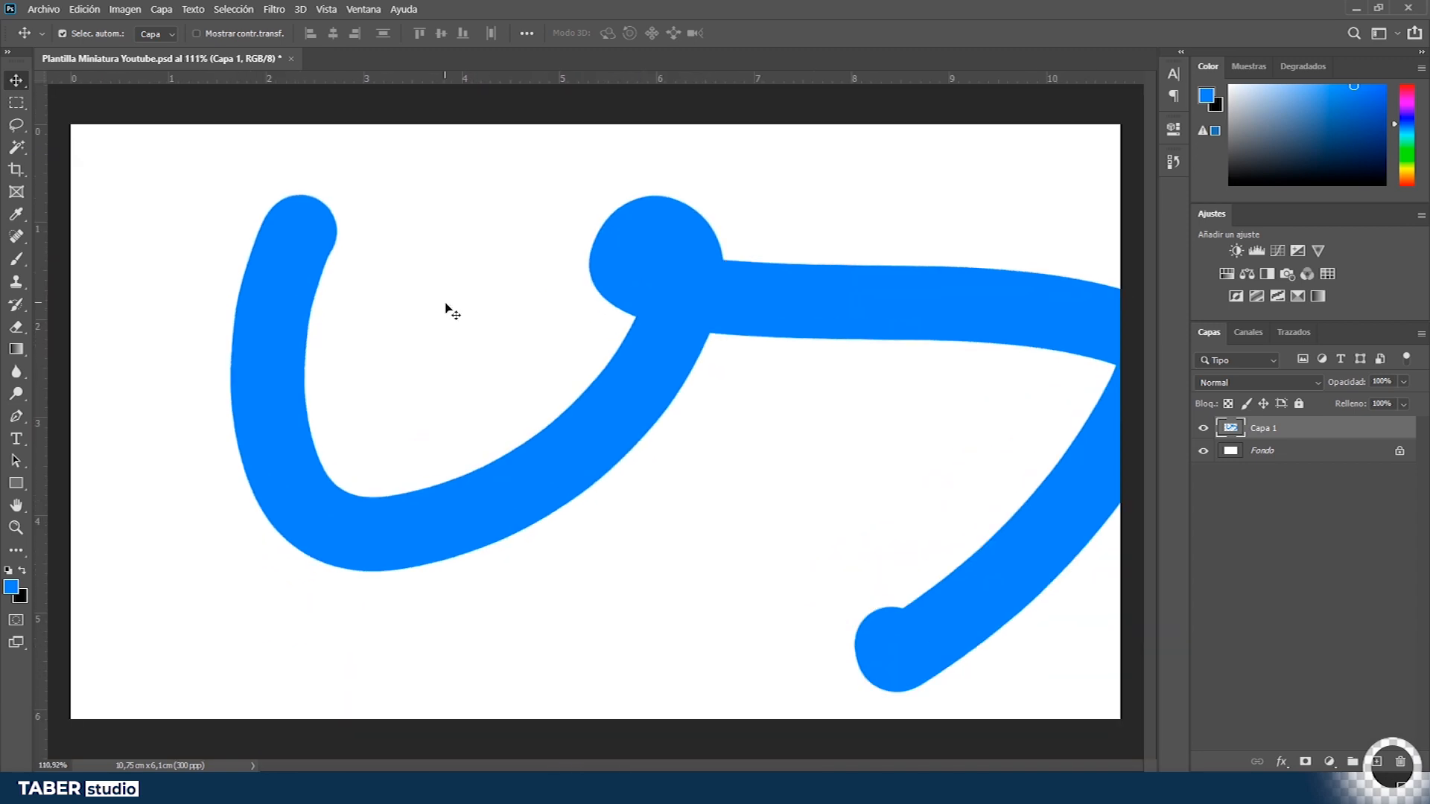
{"action": "left_click", "coordinate": [15, 528]}
{"action": "left_click", "coordinate": [702, 311]}
{"action": "left_click", "coordinate": [704, 310]}
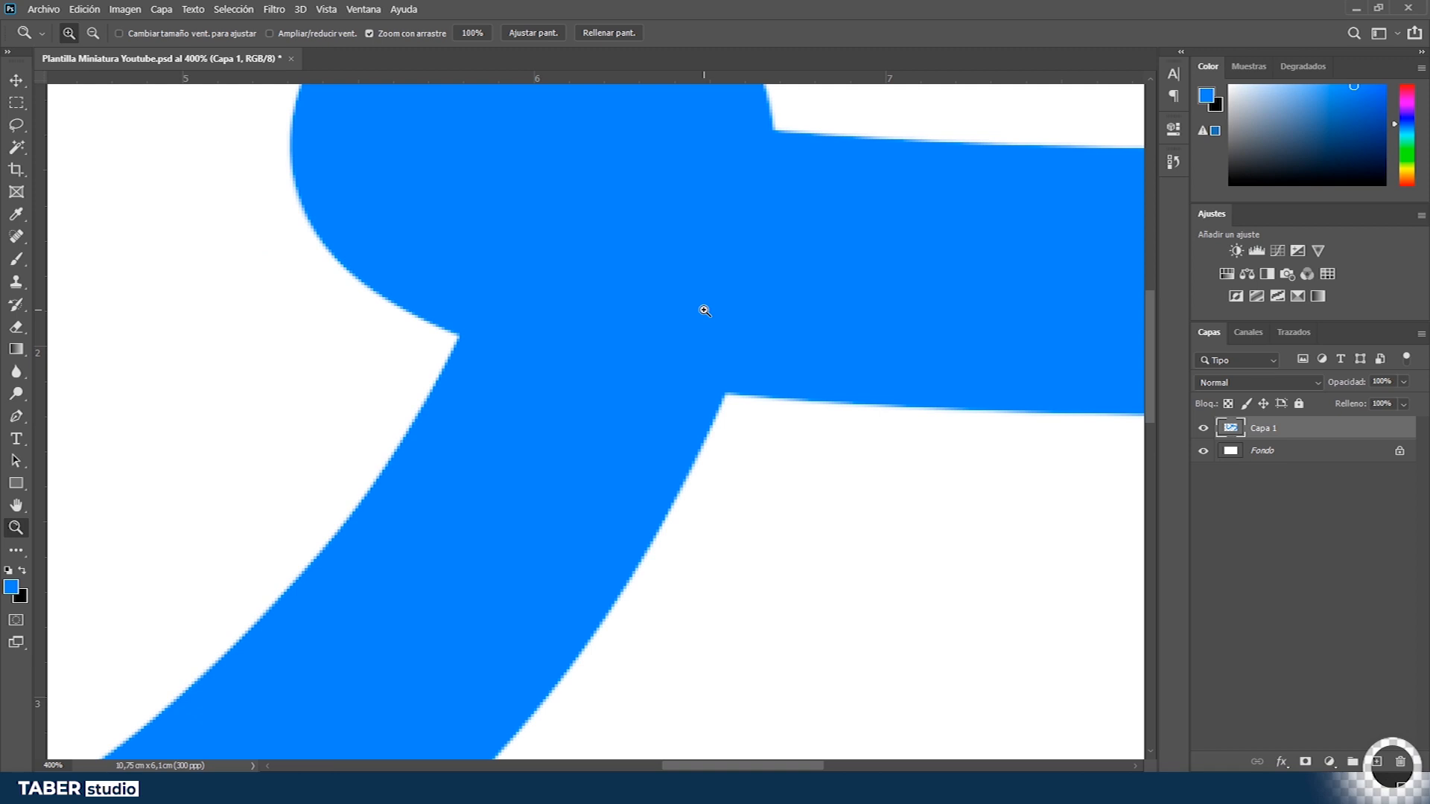
{"action": "scroll", "coordinate": [705, 310], "scroll_direction": "down", "scroll_amount": 7}
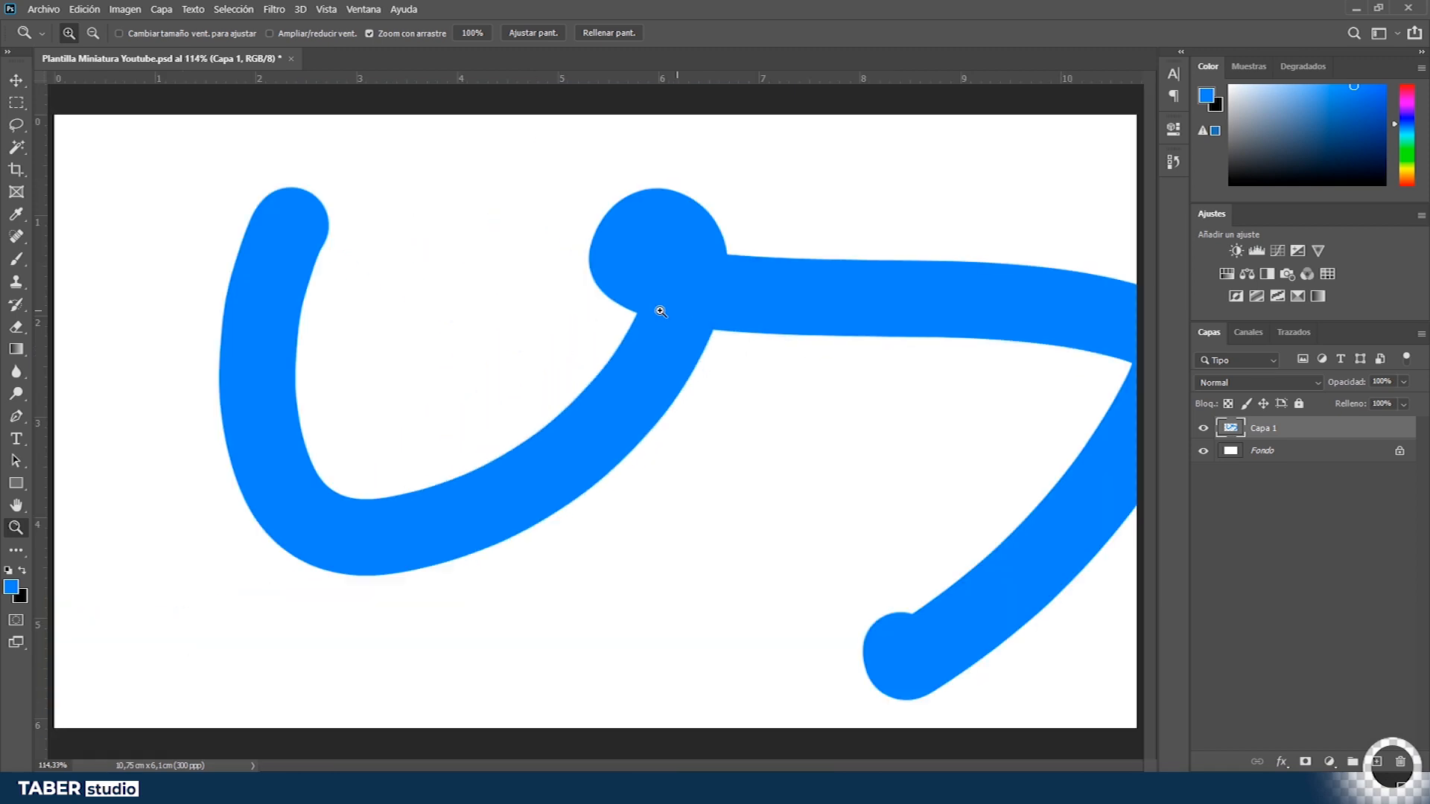
- Zoom far out with the Zoom tool, then fit the whole canvas back in the window
{"action": "key", "text": "v"}
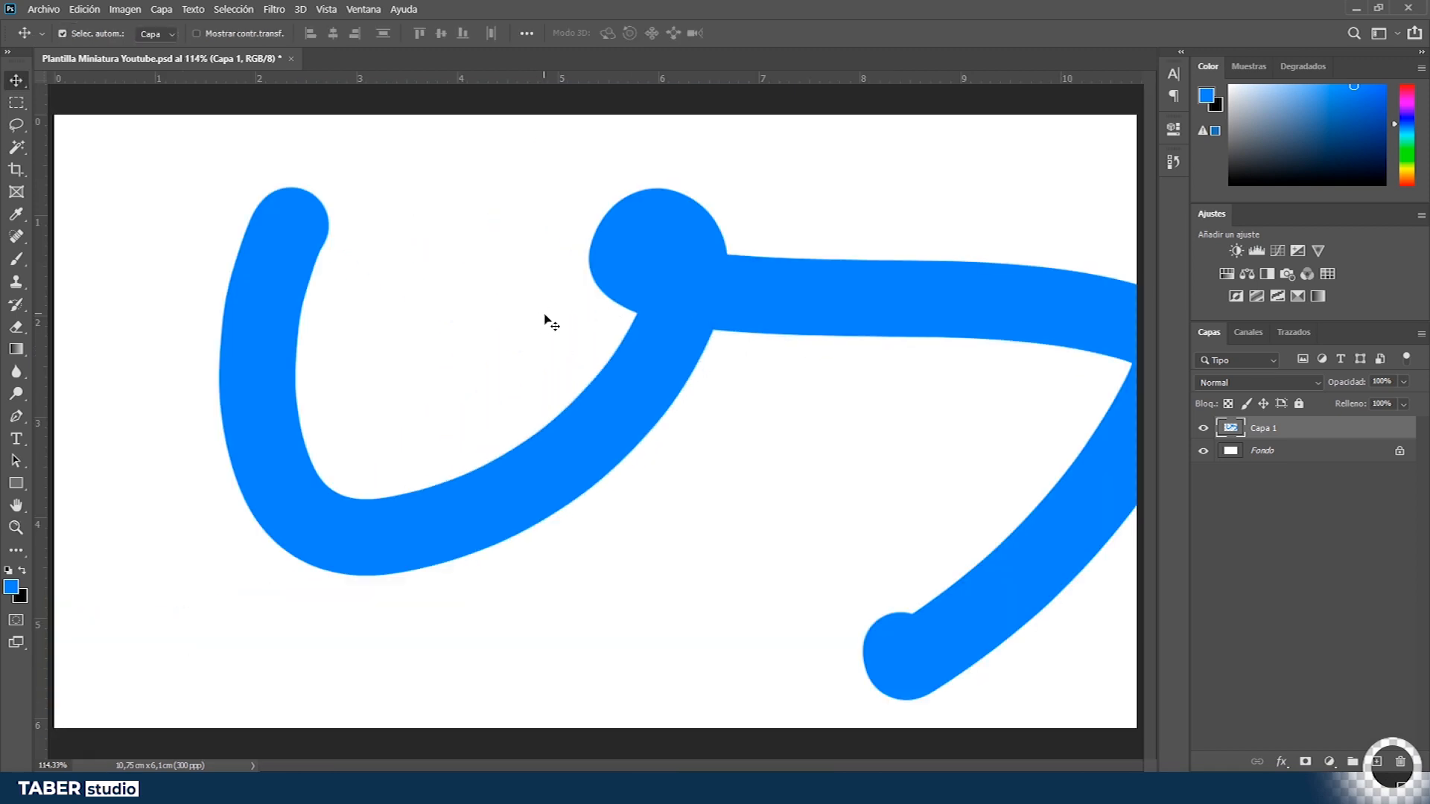
{"action": "key", "text": "z"}
{"action": "key", "text": "x"}
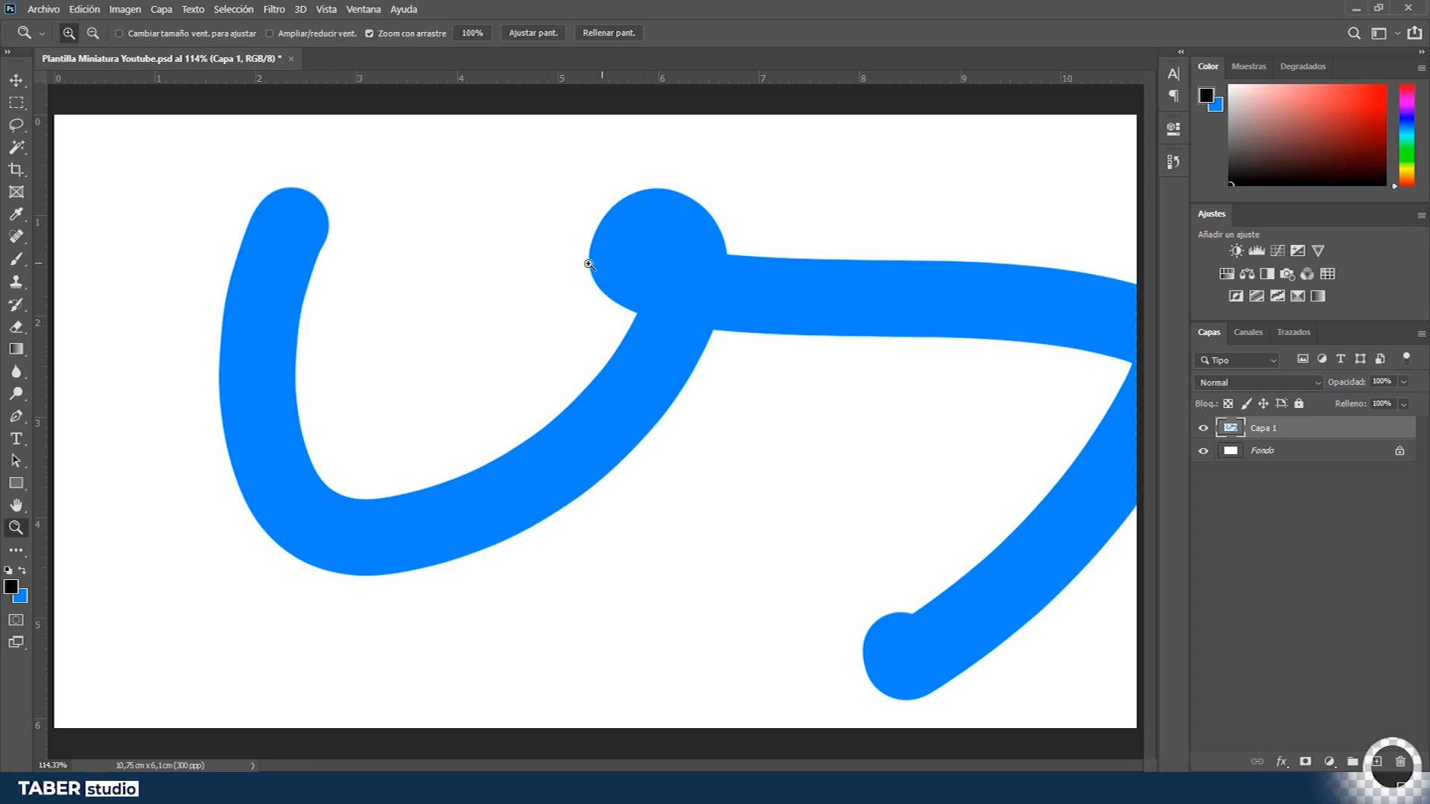
{"action": "mouse_move", "coordinate": [546, 260]}
{"action": "left_mouse_down"}
{"action": "mouse_move", "coordinate": [663, 271]}
{"action": "mouse_move", "coordinate": [470, 288]}
{"action": "left_mouse_up"}
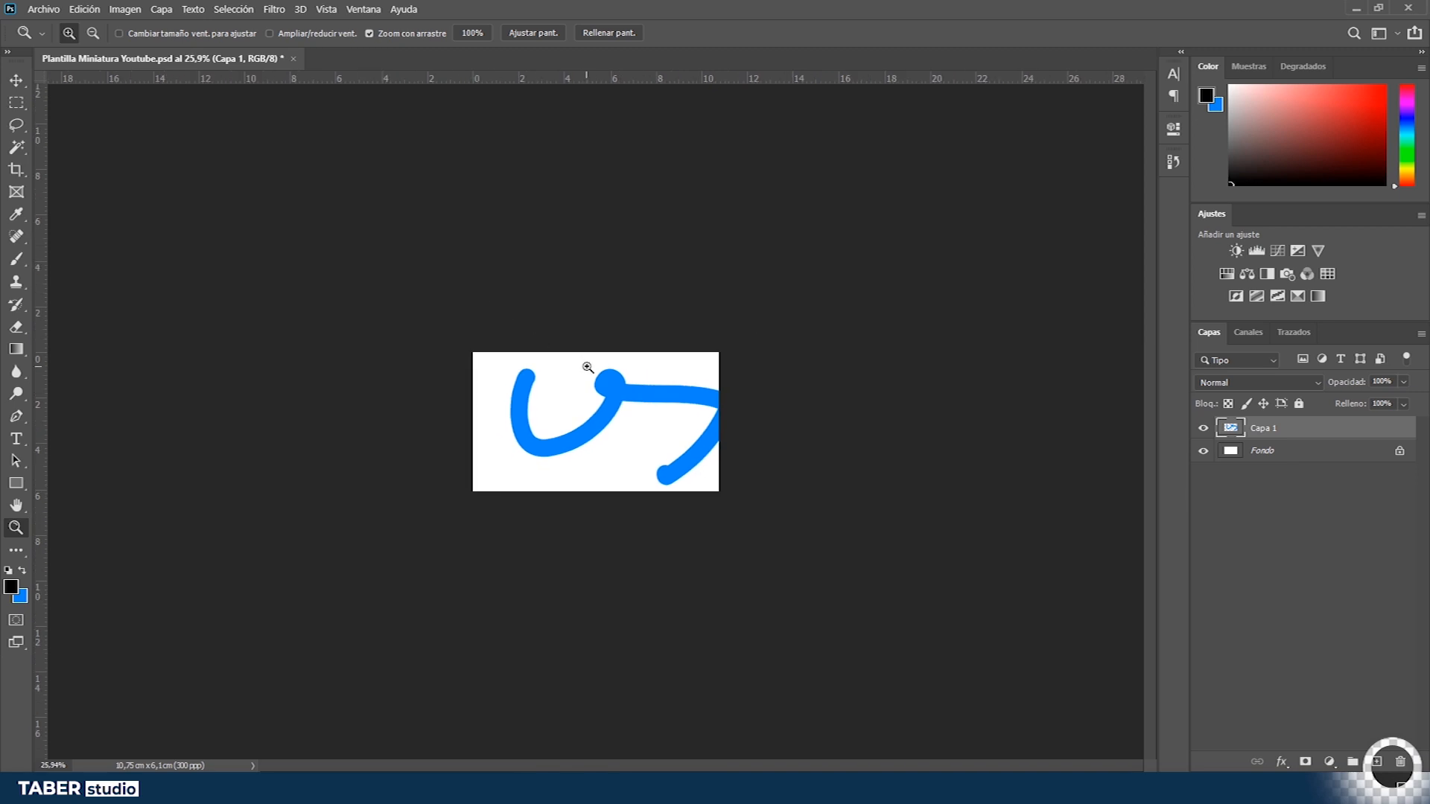
{"action": "key", "text": "v"}
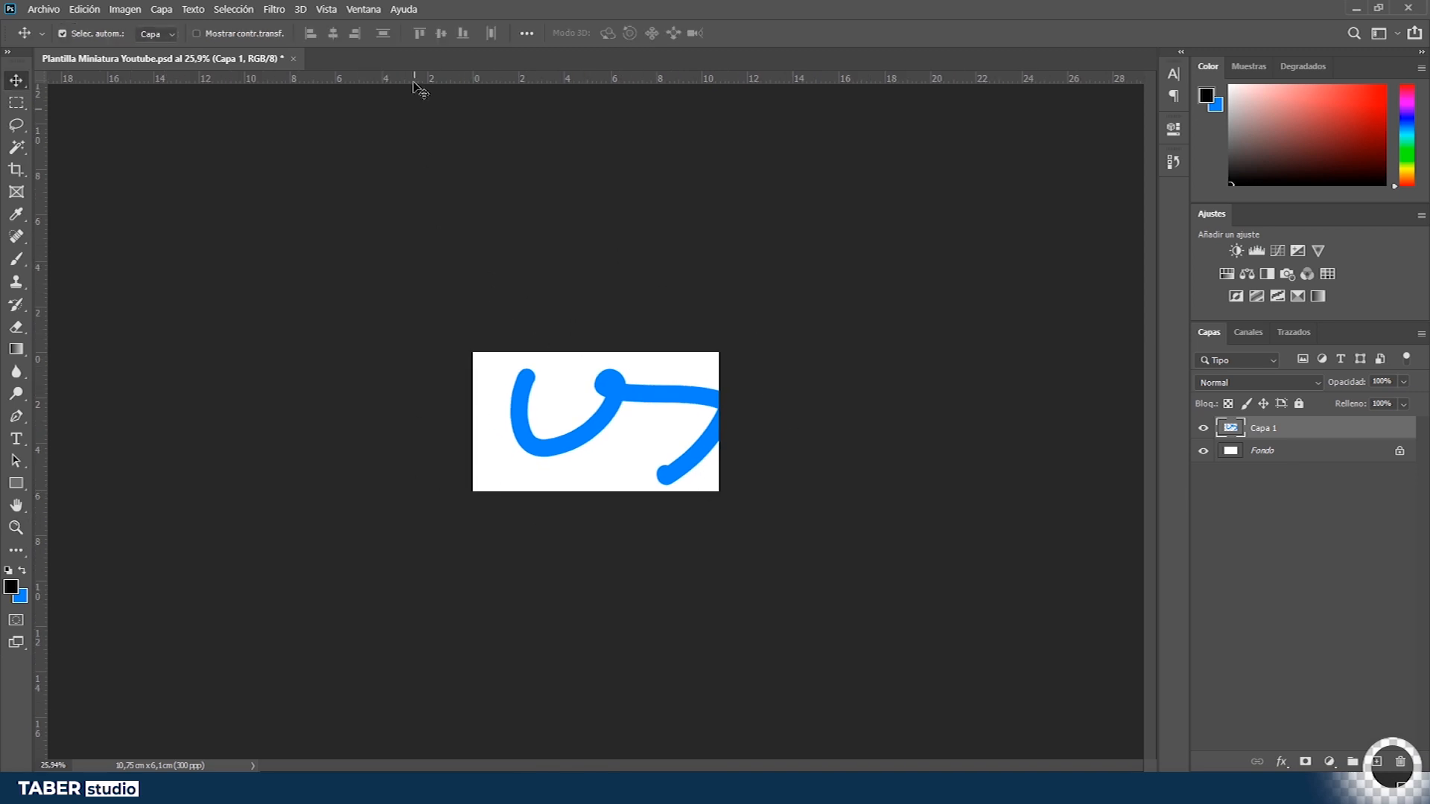
{"action": "left_click", "coordinate": [325, 11]}
{"action": "left_click", "coordinate": [839, 7]}
{"action": "key", "text": "ctrl+0"}
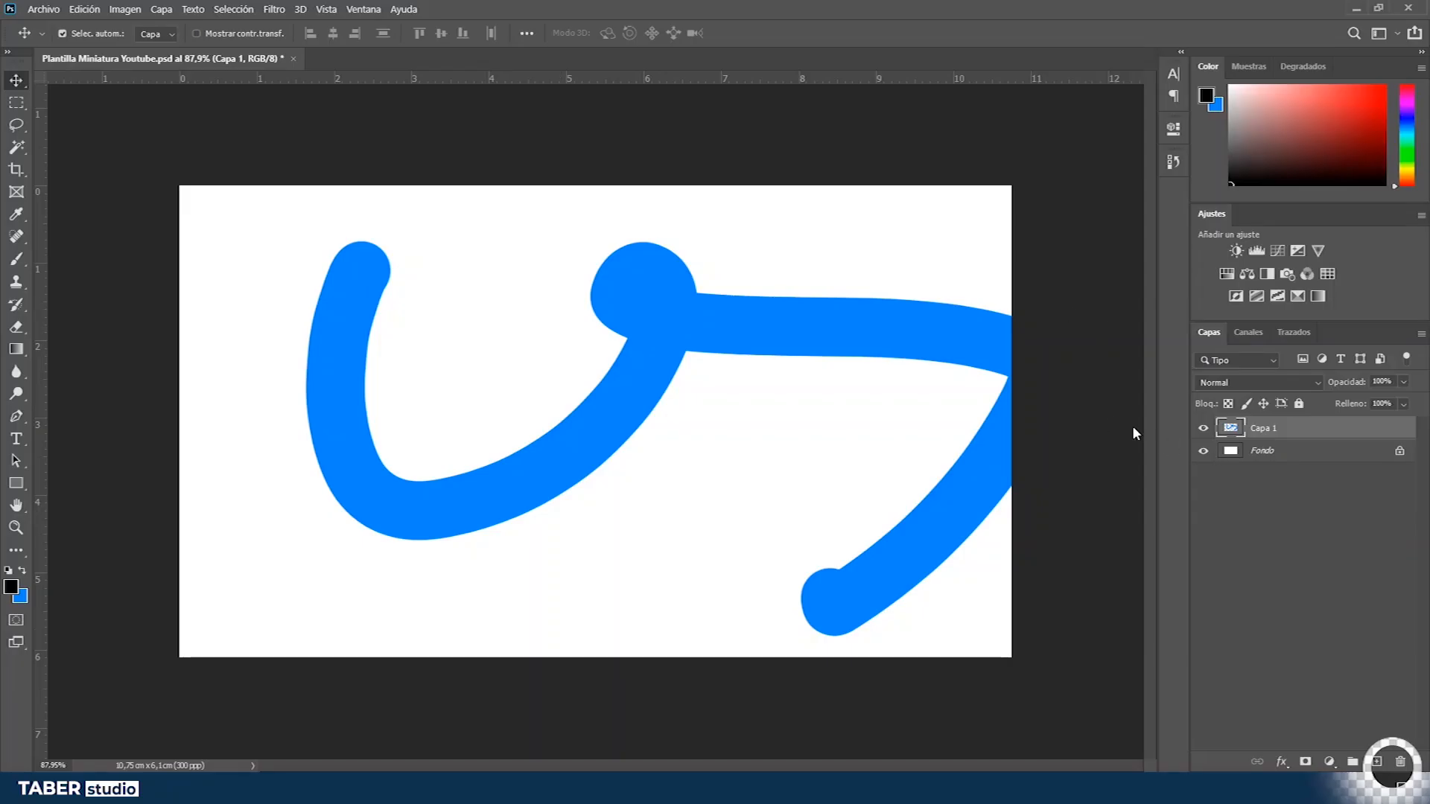
- Add a new empty layer and swap the foreground colour back to blue
{"action": "left_click", "coordinate": [1378, 762]}
{"action": "key", "text": "x"}
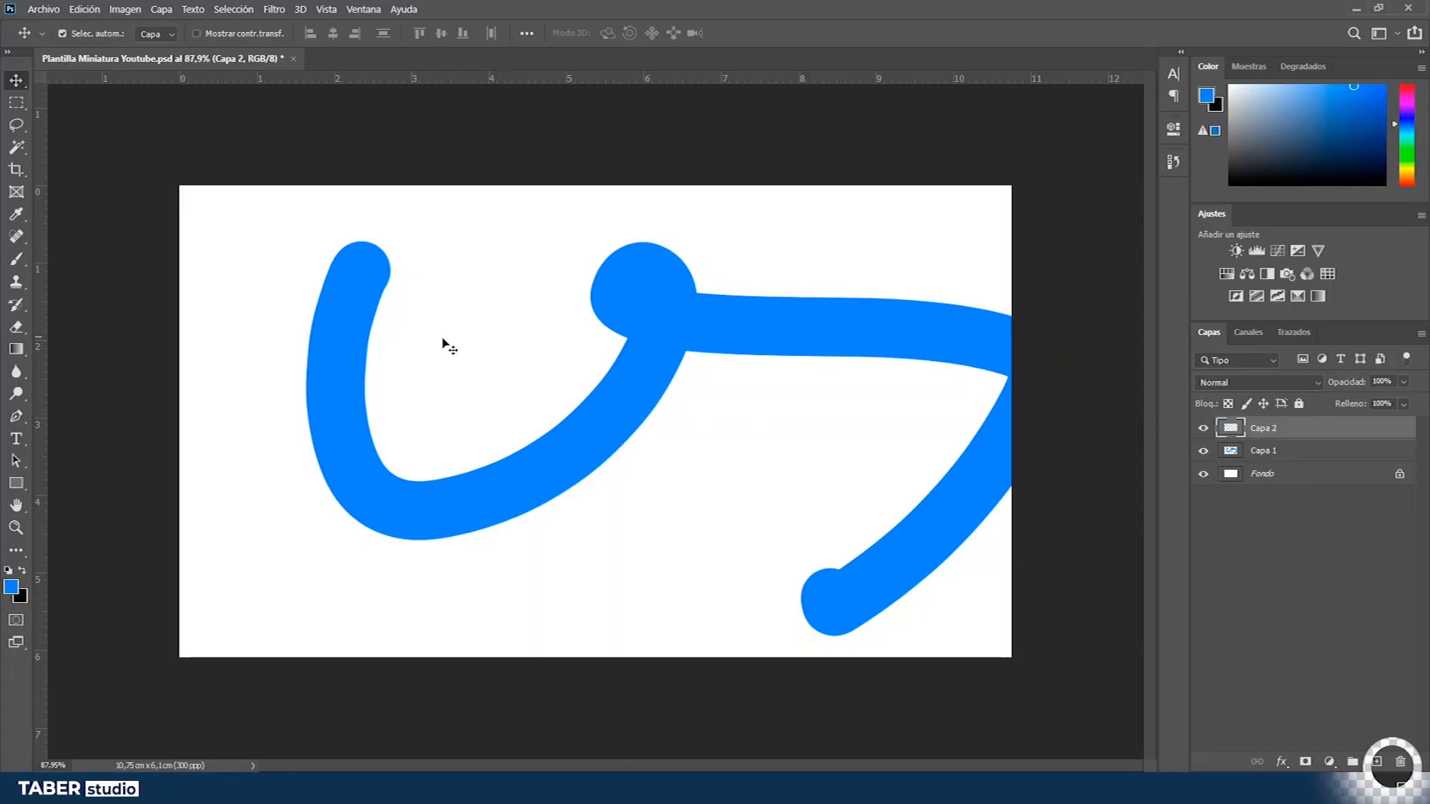
- Delete Capa 1 with its blue strokes
{"action": "left_click", "coordinate": [1318, 453]}
{"action": "key", "text": "Delete"}
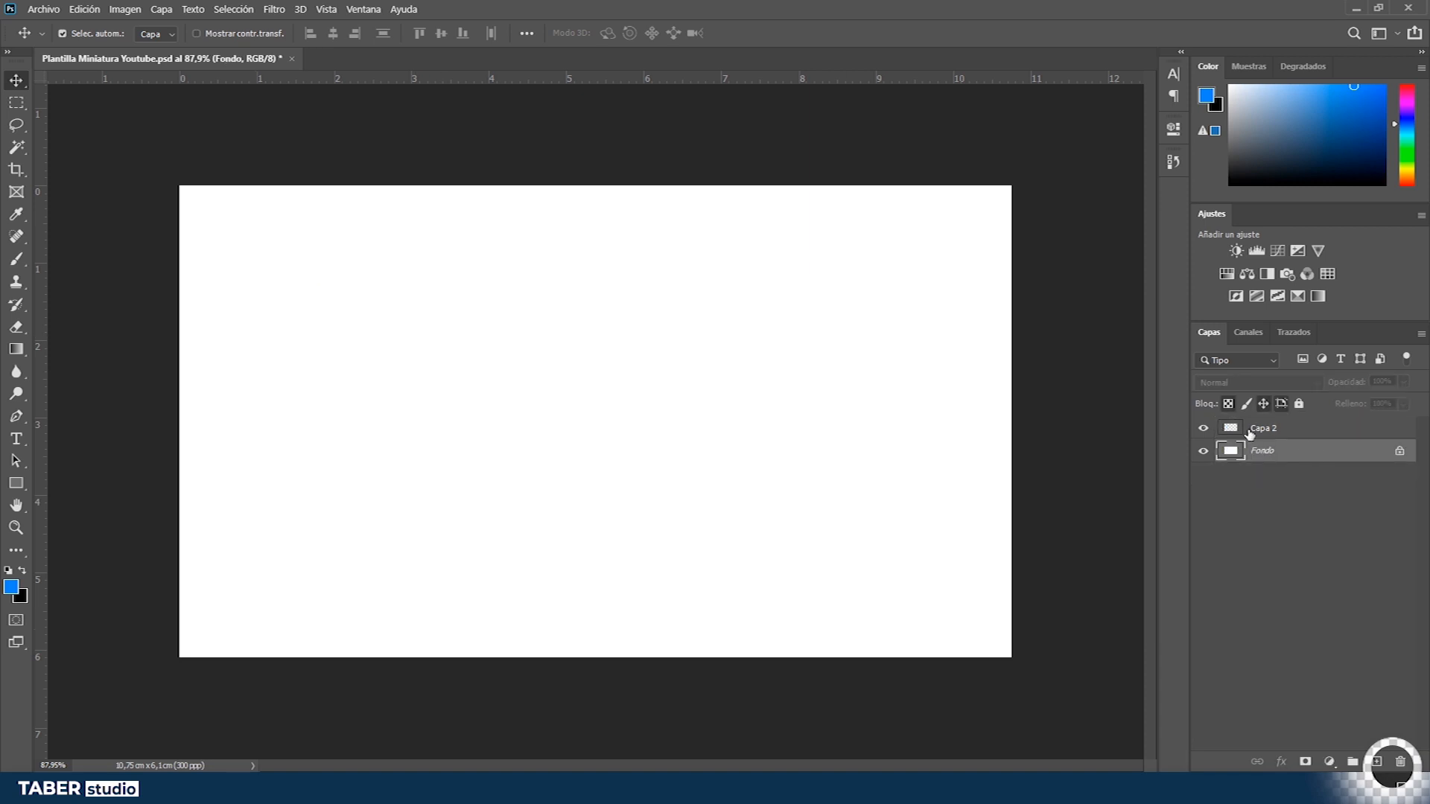
- Select Capa 2 and, with the Brush tool, paint two blue eye dots and a smiling mouth curve
{"action": "left_click", "coordinate": [1213, 438]}
{"action": "key", "text": "b"}
{"action": "left_click", "coordinate": [465, 284]}
{"action": "left_click", "coordinate": [618, 283]}
{"action": "mouse_move", "coordinate": [422, 359]}
{"action": "left_mouse_down"}
{"action": "mouse_move", "coordinate": [706, 418]}
{"action": "mouse_move", "coordinate": [781, 336]}
{"action": "left_mouse_up"}
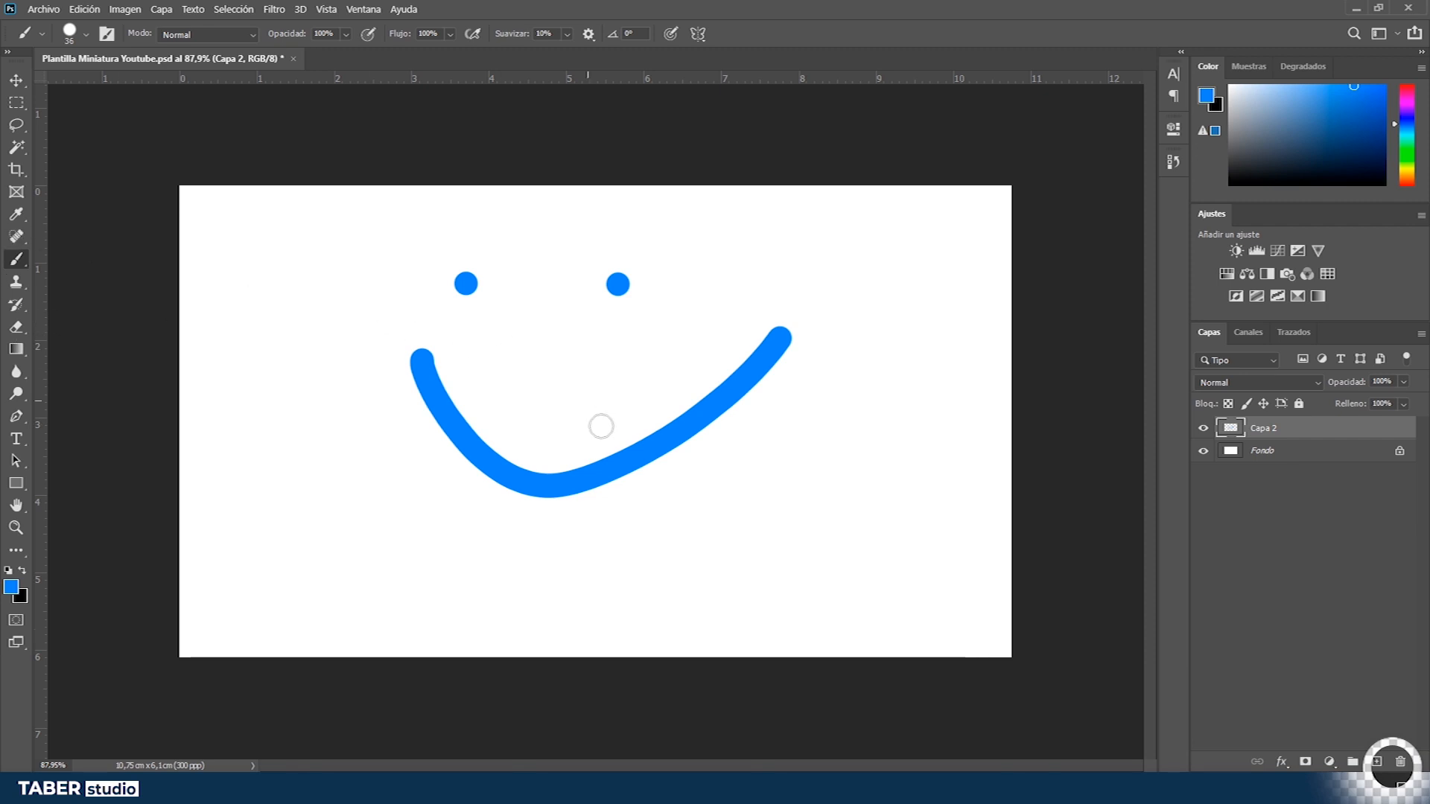
- Undo the smile, repaint a shorter smile, and add the mouth's lower outline beneath it
{"action": "key", "text": "ctrl+z"}
{"action": "mouse_move", "coordinate": [400, 362]}
{"action": "left_mouse_down"}
{"action": "mouse_move", "coordinate": [481, 484]}
{"action": "mouse_move", "coordinate": [655, 417]}
{"action": "mouse_move", "coordinate": [664, 370]}
{"action": "left_mouse_up"}
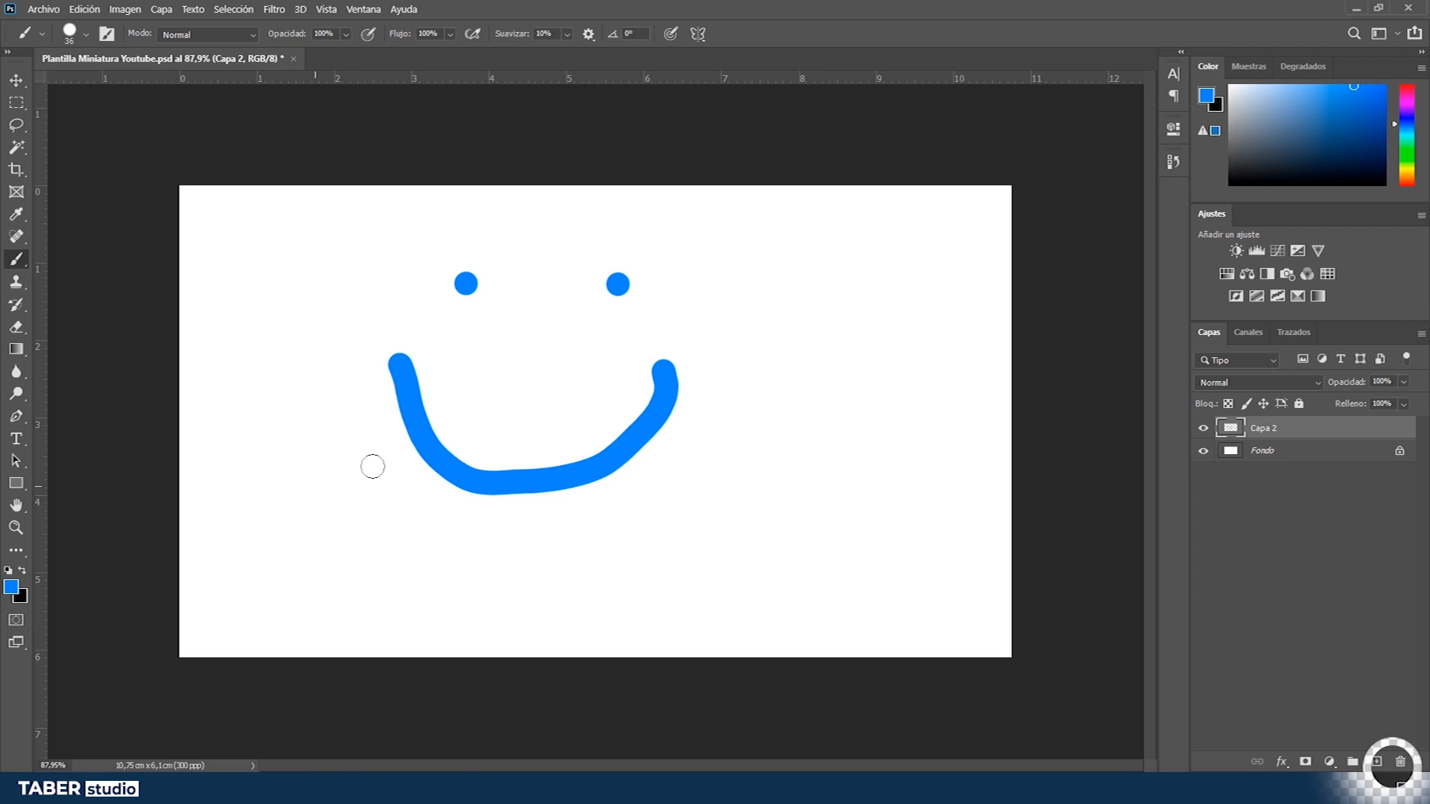
{"action": "mouse_move", "coordinate": [387, 363]}
{"action": "left_mouse_down"}
{"action": "mouse_move", "coordinate": [392, 549]}
{"action": "mouse_move", "coordinate": [578, 616]}
{"action": "mouse_move", "coordinate": [634, 410]}
{"action": "left_mouse_up"}
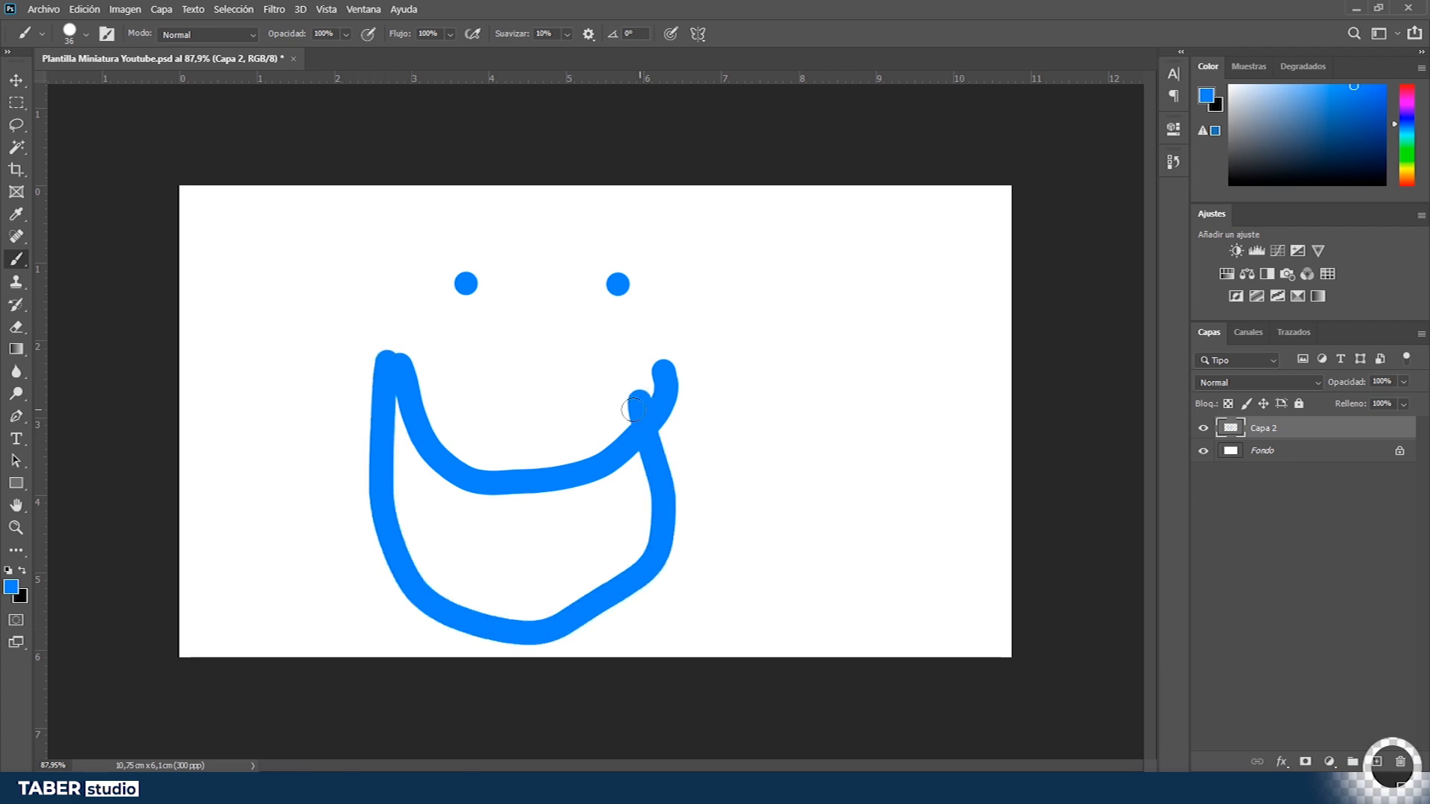
- Paint teeth inside the mouth, step back with repeated undos, and repaint the mouth with teeth
{"action": "mouse_move", "coordinate": [434, 477]}
{"action": "left_mouse_down"}
{"action": "mouse_move", "coordinate": [489, 560]}
{"action": "mouse_move", "coordinate": [481, 487]}
{"action": "mouse_move", "coordinate": [531, 595]}
{"action": "mouse_move", "coordinate": [586, 562]}
{"action": "mouse_move", "coordinate": [567, 485]}
{"action": "left_mouse_up"}
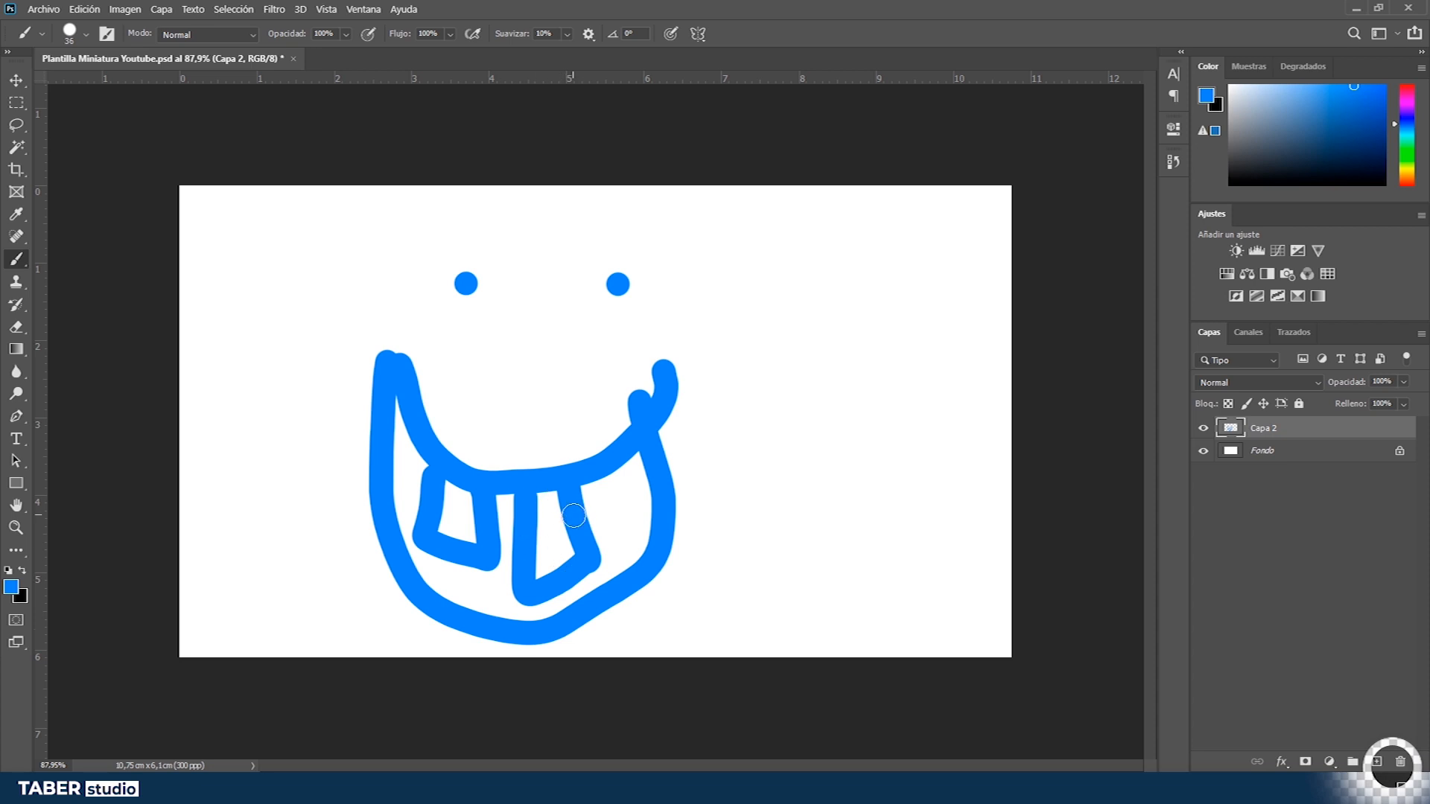
{"action": "key", "text": "ctrl+z"}
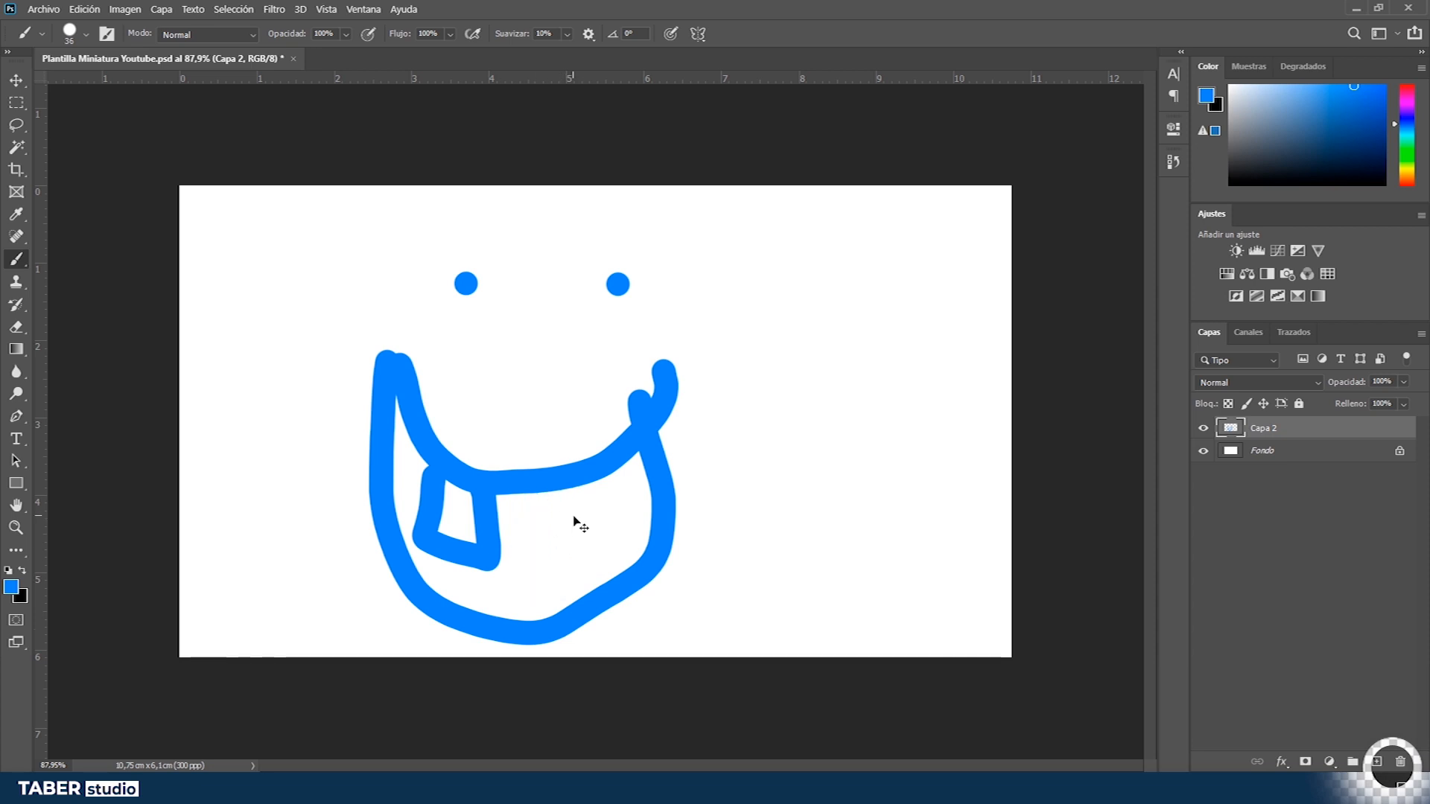
{"action": "key", "text": "ctrl+z"}
{"action": "key", "text": "ctrl+z"}
{"action": "key", "text": "ctrl+z"}
{"action": "left_click", "coordinate": [454, 393]}
{"action": "mouse_move", "coordinate": [460, 406]}
{"action": "left_mouse_down"}
{"action": "mouse_move", "coordinate": [611, 476]}
{"action": "mouse_move", "coordinate": [658, 410]}
{"action": "mouse_move", "coordinate": [657, 456]}
{"action": "mouse_move", "coordinate": [593, 569]}
{"action": "mouse_move", "coordinate": [501, 548]}
{"action": "mouse_move", "coordinate": [432, 440]}
{"action": "mouse_move", "coordinate": [441, 407]}
{"action": "mouse_move", "coordinate": [501, 442]}
{"action": "mouse_move", "coordinate": [634, 378]}
{"action": "mouse_move", "coordinate": [578, 635]}
{"action": "mouse_move", "coordinate": [416, 500]}
{"action": "mouse_move", "coordinate": [430, 407]}
{"action": "mouse_move", "coordinate": [446, 523]}
{"action": "mouse_move", "coordinate": [512, 527]}
{"action": "mouse_move", "coordinate": [502, 448]}
{"action": "mouse_move", "coordinate": [546, 530]}
{"action": "mouse_move", "coordinate": [579, 502]}
{"action": "mouse_move", "coordinate": [553, 445]}
{"action": "left_mouse_up"}
{"action": "key", "text": "ctrl+z"}
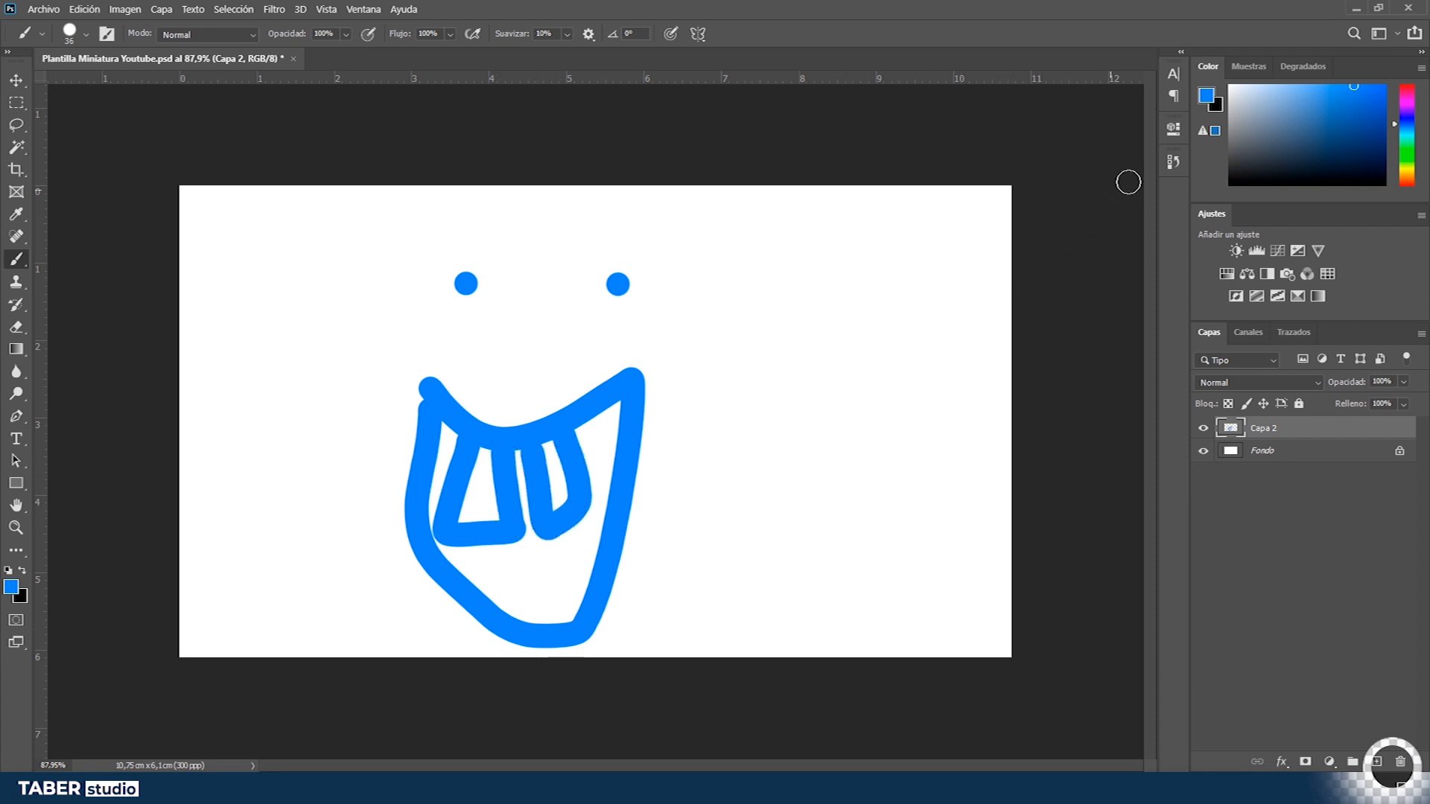
- Open the History panel, revert to an earlier brush state, and paint new teeth into the mouth outline
{"action": "left_click", "coordinate": [1174, 163]}
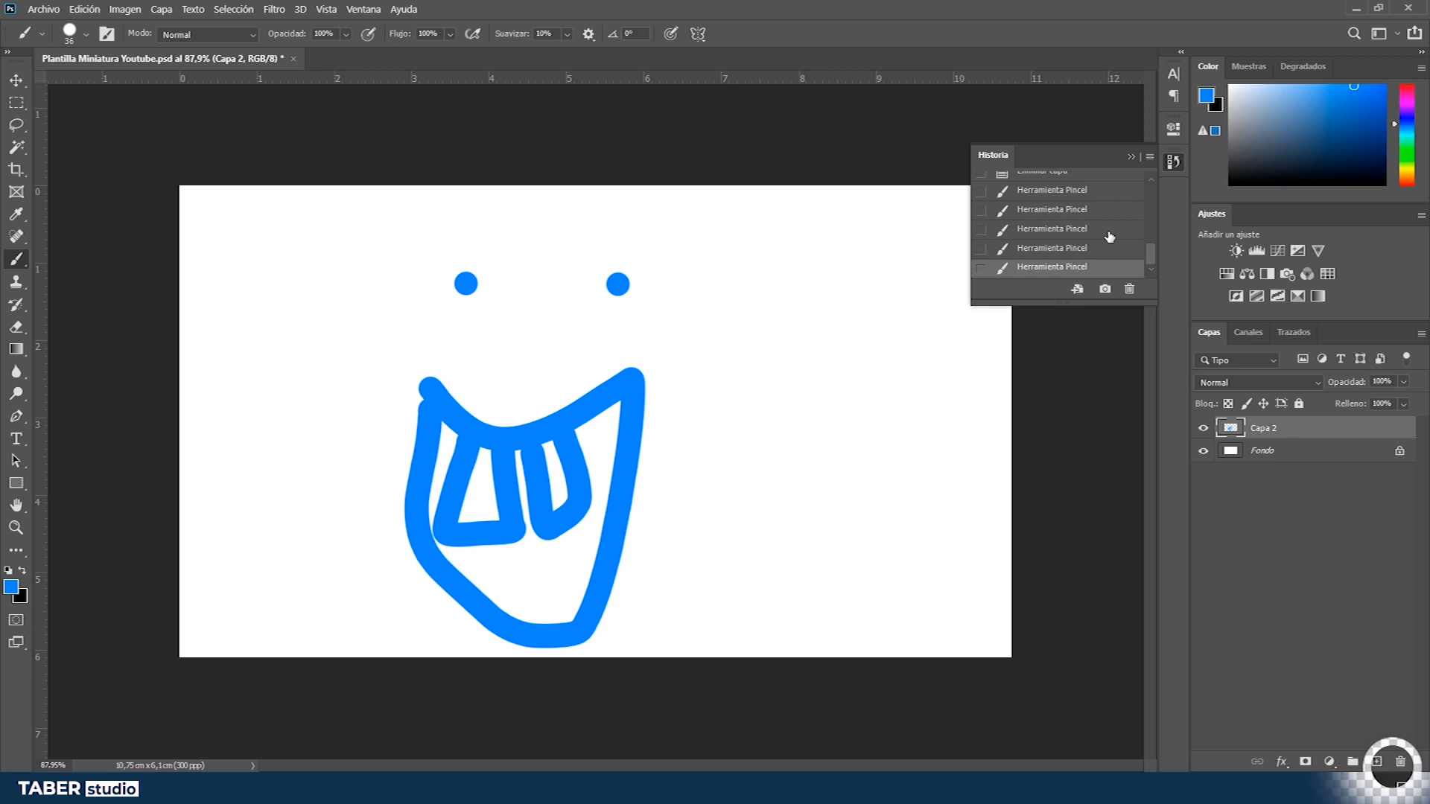
{"action": "scroll", "coordinate": [1101, 241], "scroll_direction": "up", "scroll_amount": 1}
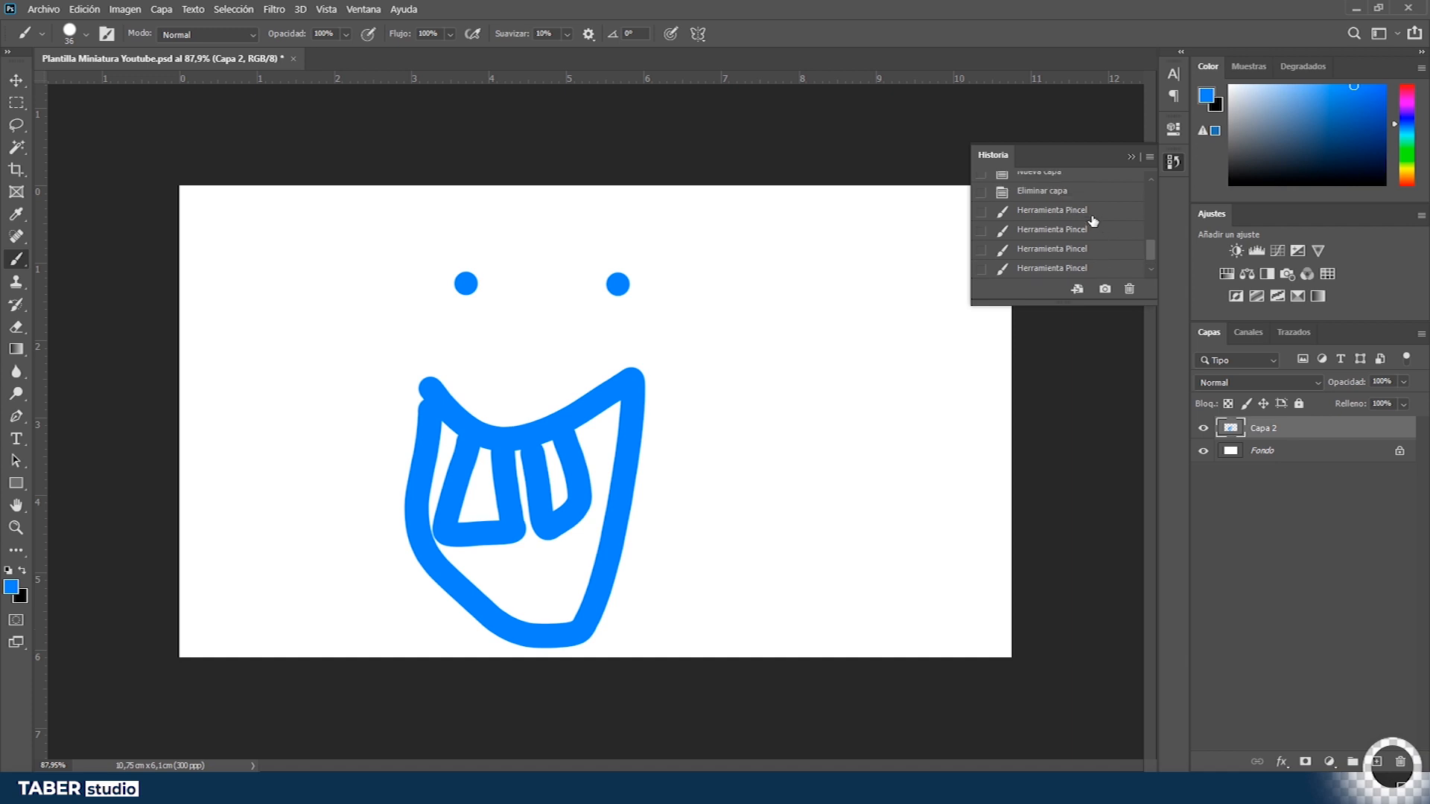
{"action": "left_click", "coordinate": [1105, 218]}
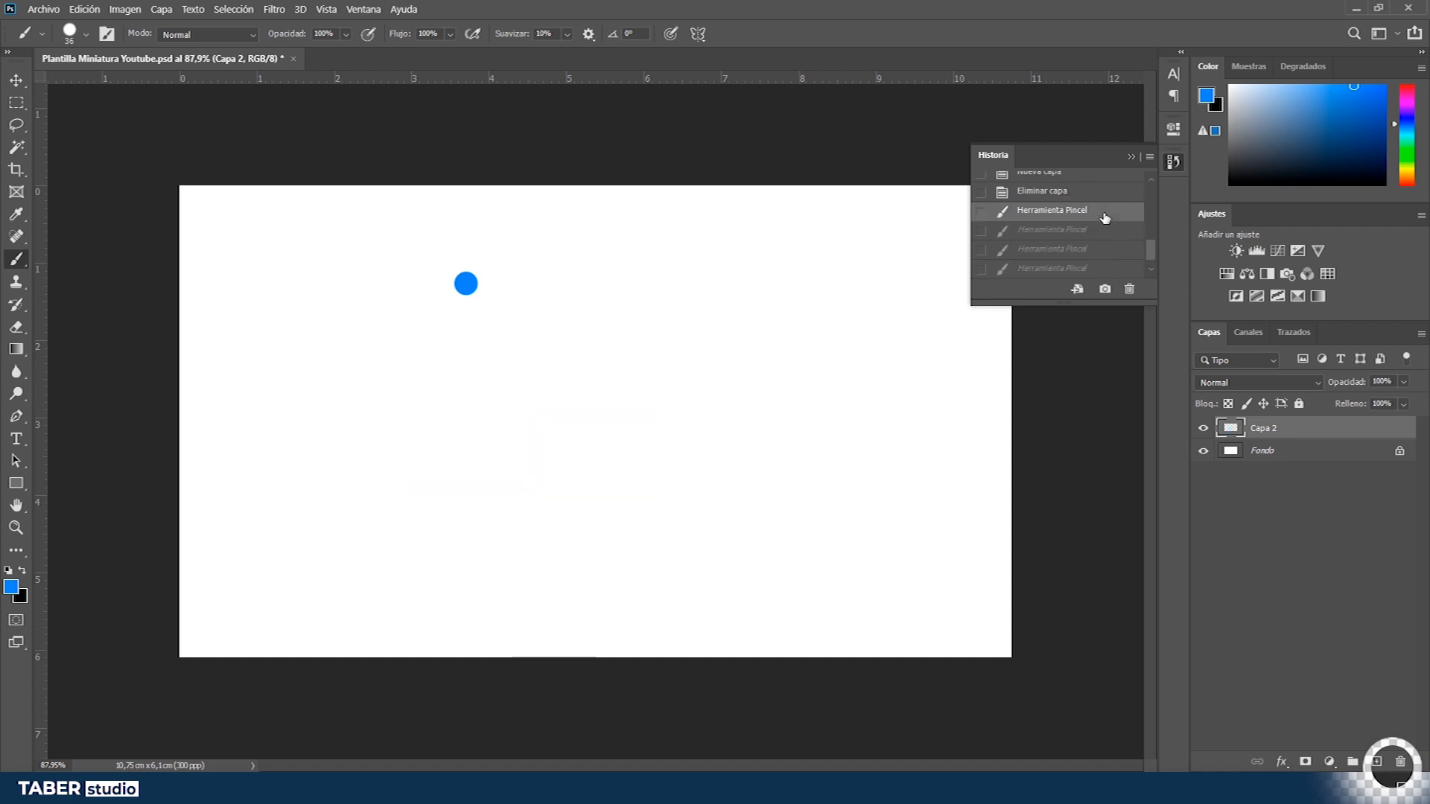
{"action": "left_click", "coordinate": [1094, 231]}
{"action": "left_click", "coordinate": [1085, 250]}
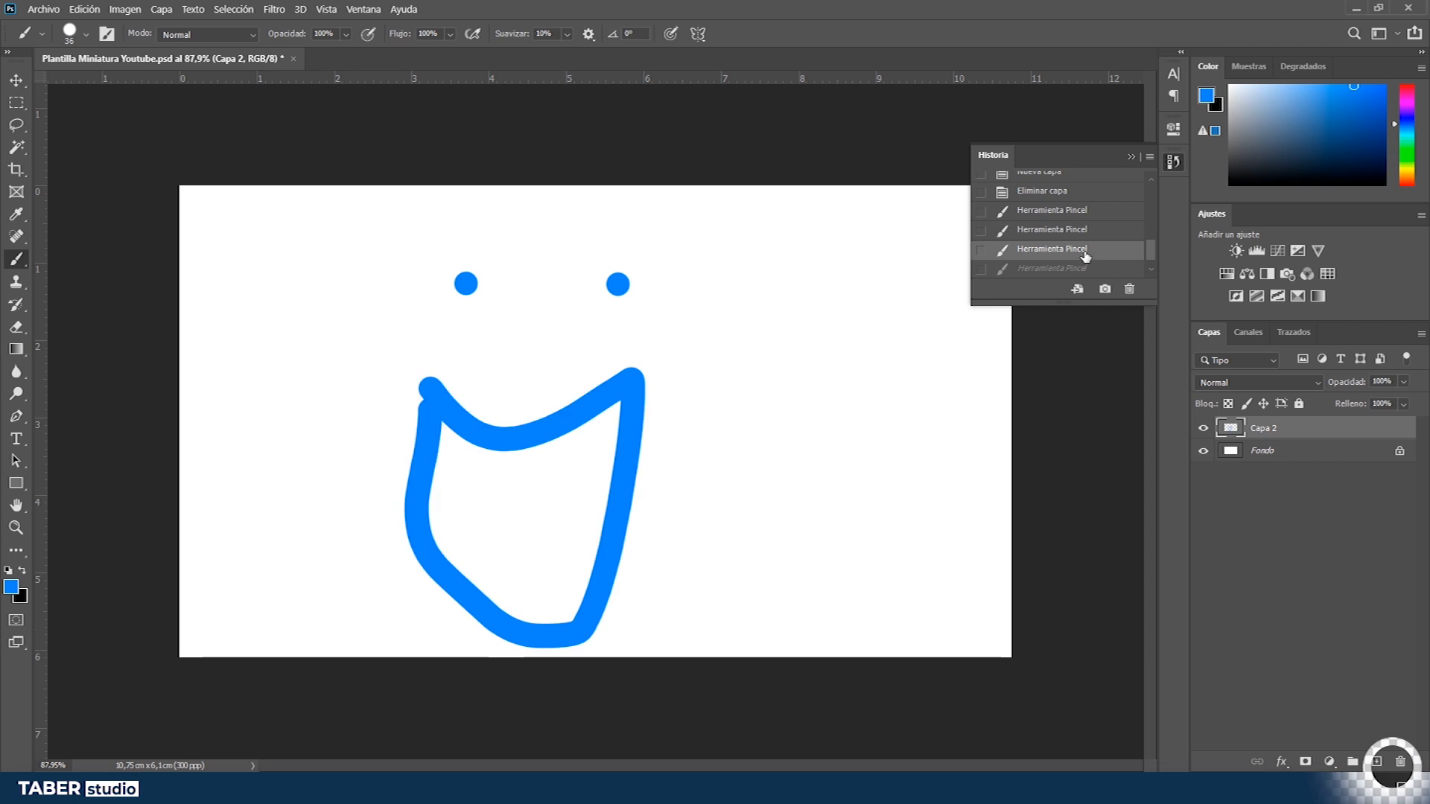
{"action": "mouse_move", "coordinate": [474, 433]}
{"action": "left_mouse_down"}
{"action": "mouse_move", "coordinate": [495, 499]}
{"action": "mouse_move", "coordinate": [507, 439]}
{"action": "mouse_move", "coordinate": [535, 433]}
{"action": "mouse_move", "coordinate": [550, 492]}
{"action": "mouse_move", "coordinate": [577, 469]}
{"action": "mouse_move", "coordinate": [584, 420]}
{"action": "left_mouse_up"}
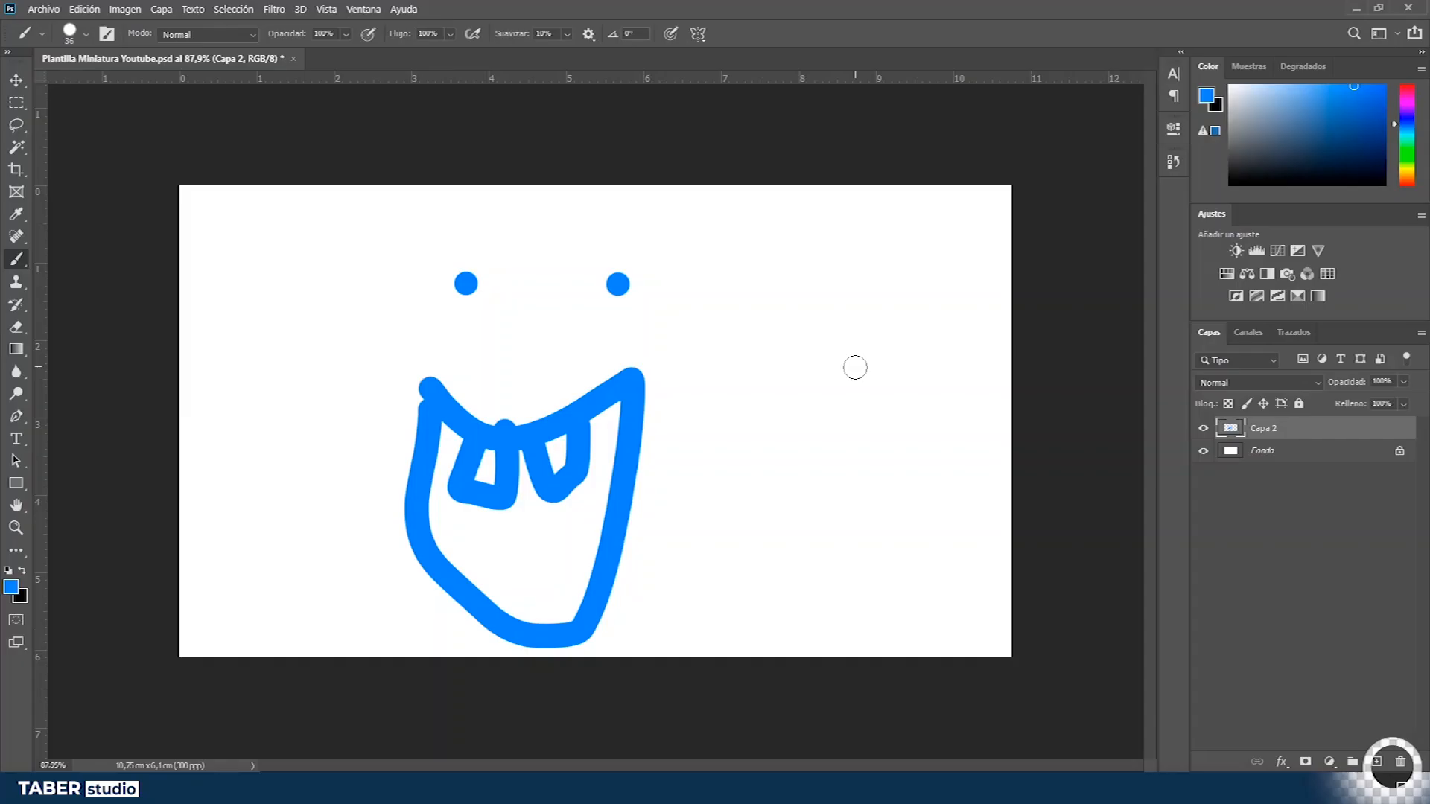
- Delete Capa 2 with the drawn face and switch to the Move tool
{"action": "key", "text": "Delete"}
{"action": "key", "text": "v"}
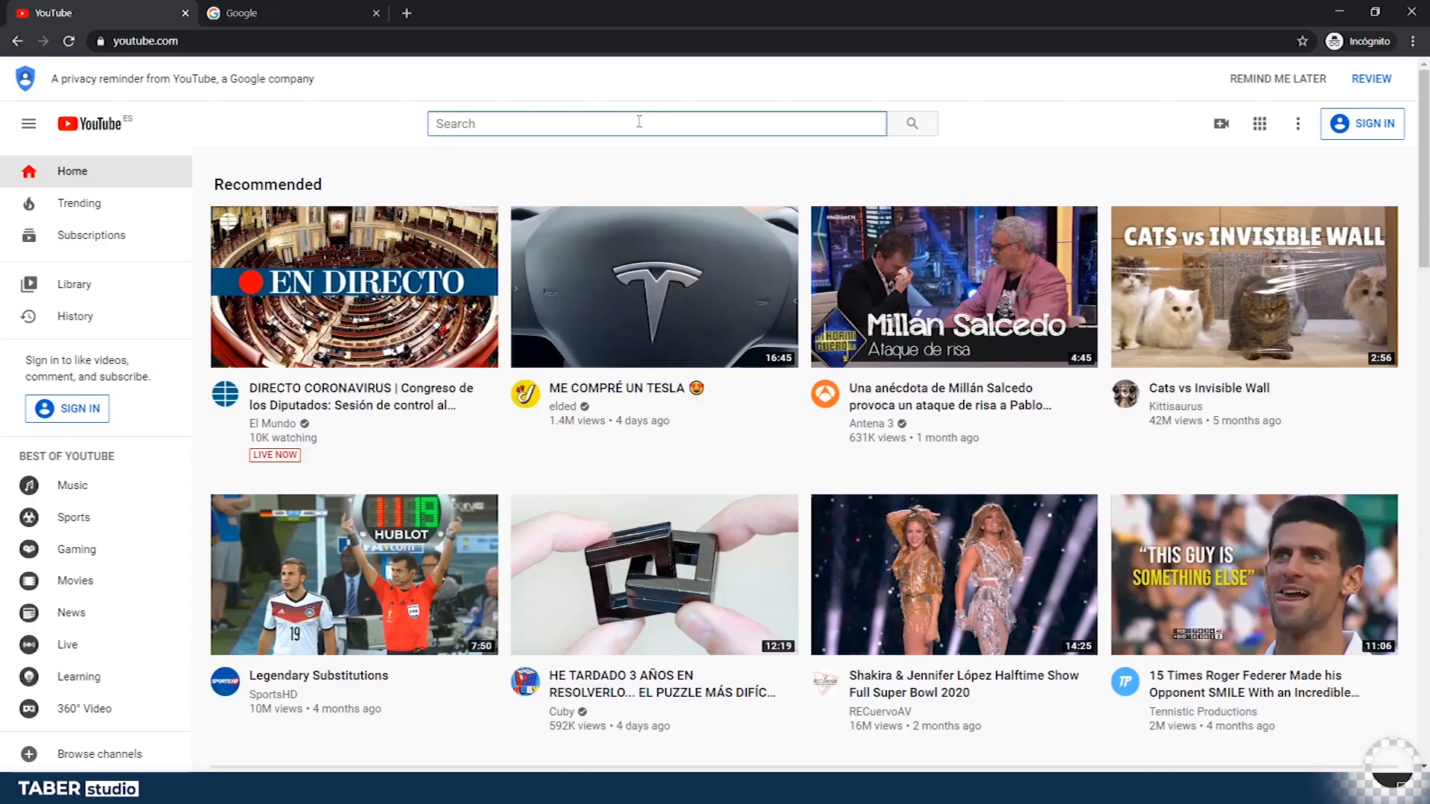
- Switch to the browser and search YouTube for 'aprender a utilizar photoshop', scrolling through the results
{"action": "type", "text": "aprender a"}
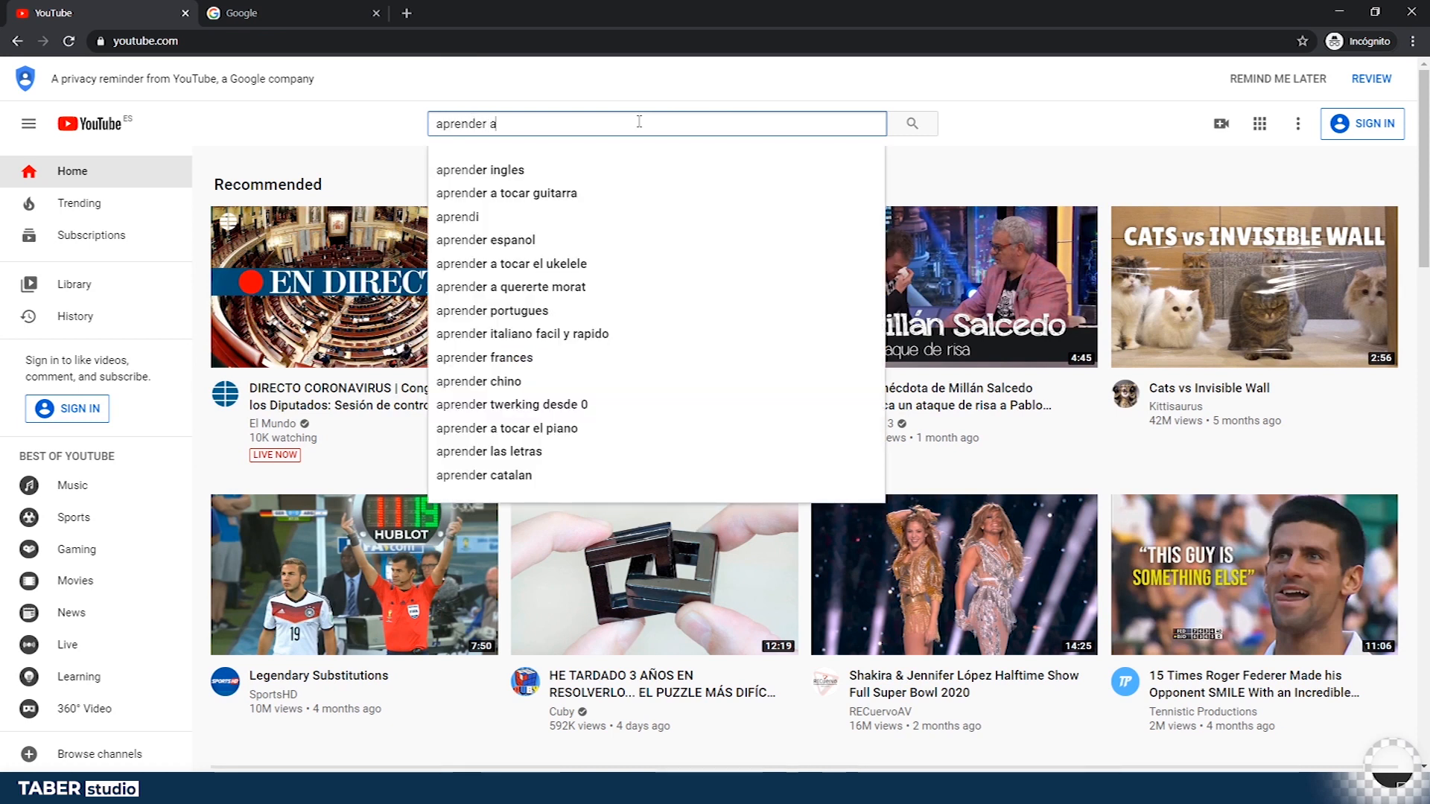
{"action": "type", "text": " utilizar photoshop"}
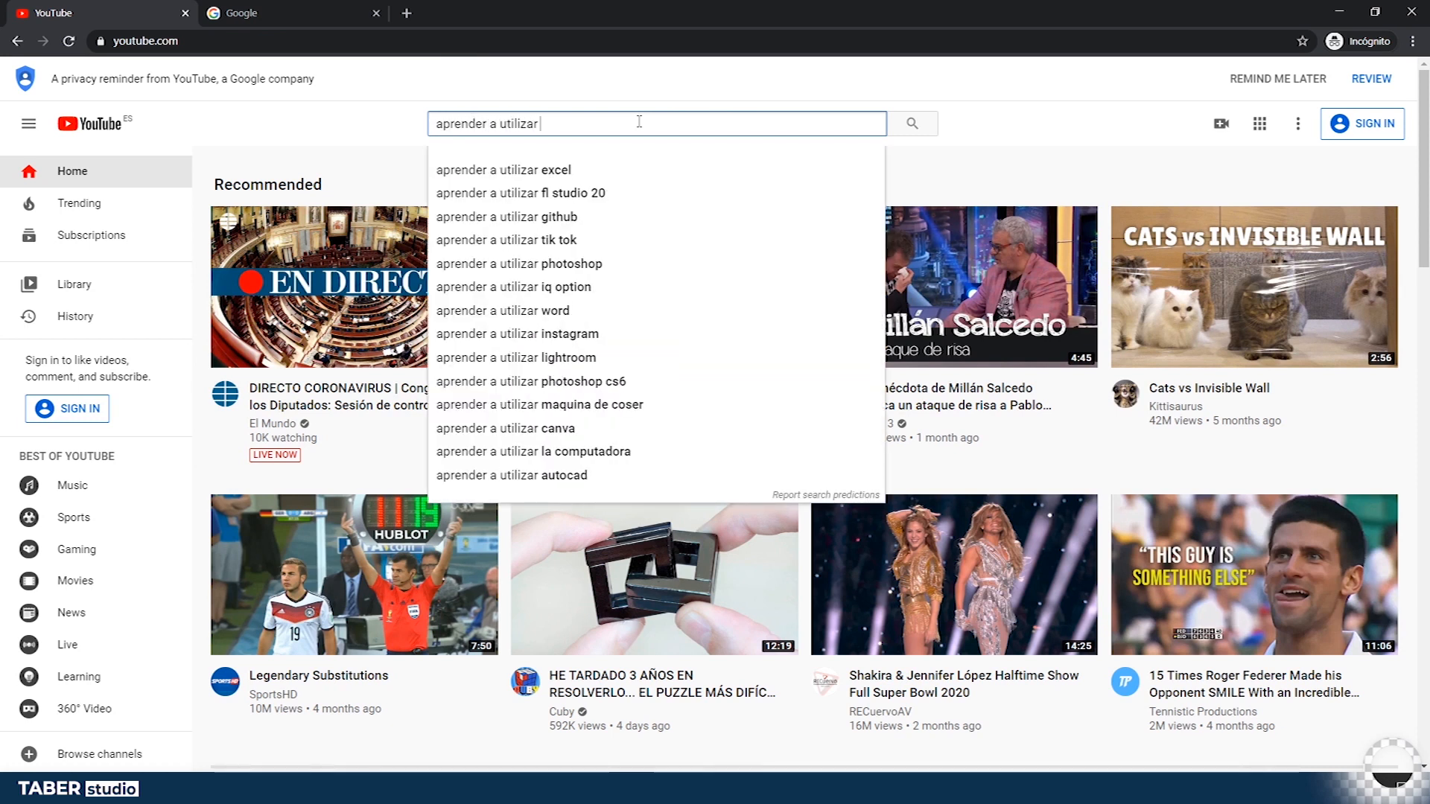
{"action": "key", "text": "Return"}
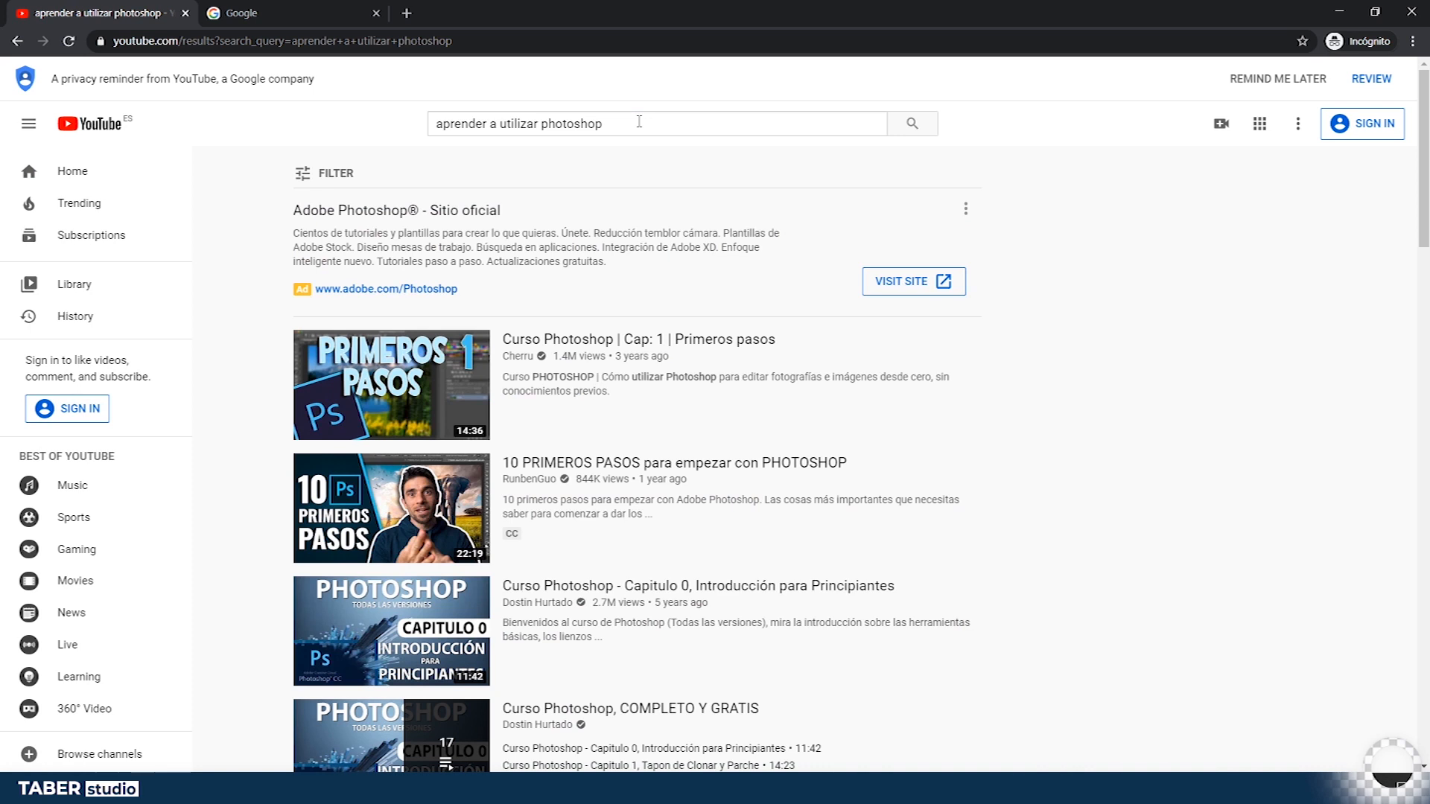
{"action": "scroll", "coordinate": [867, 324], "scroll_direction": "down", "scroll_amount": 1}
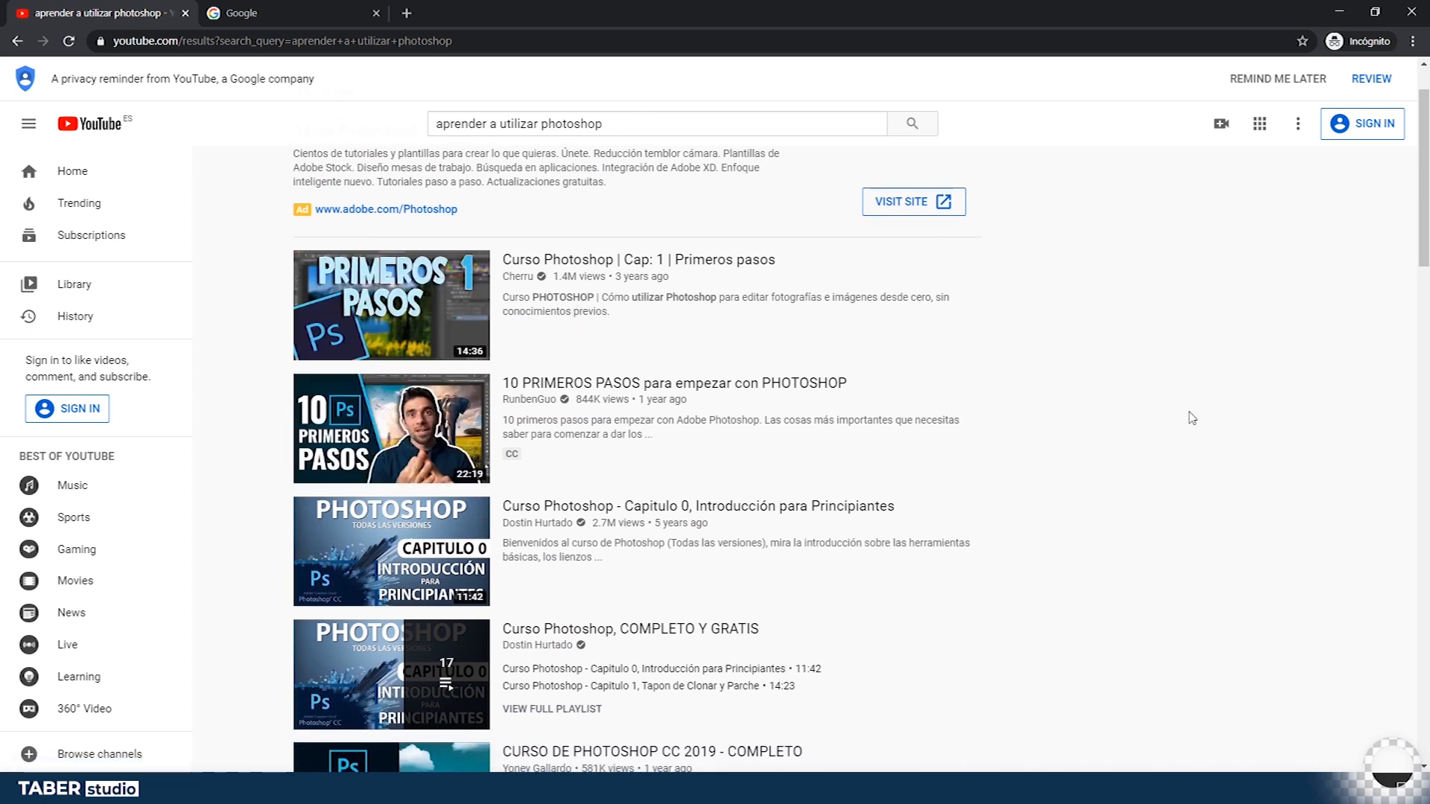
{"action": "left_click_drag", "start_coordinate": [1425, 216], "coordinate": [1423, 434]}
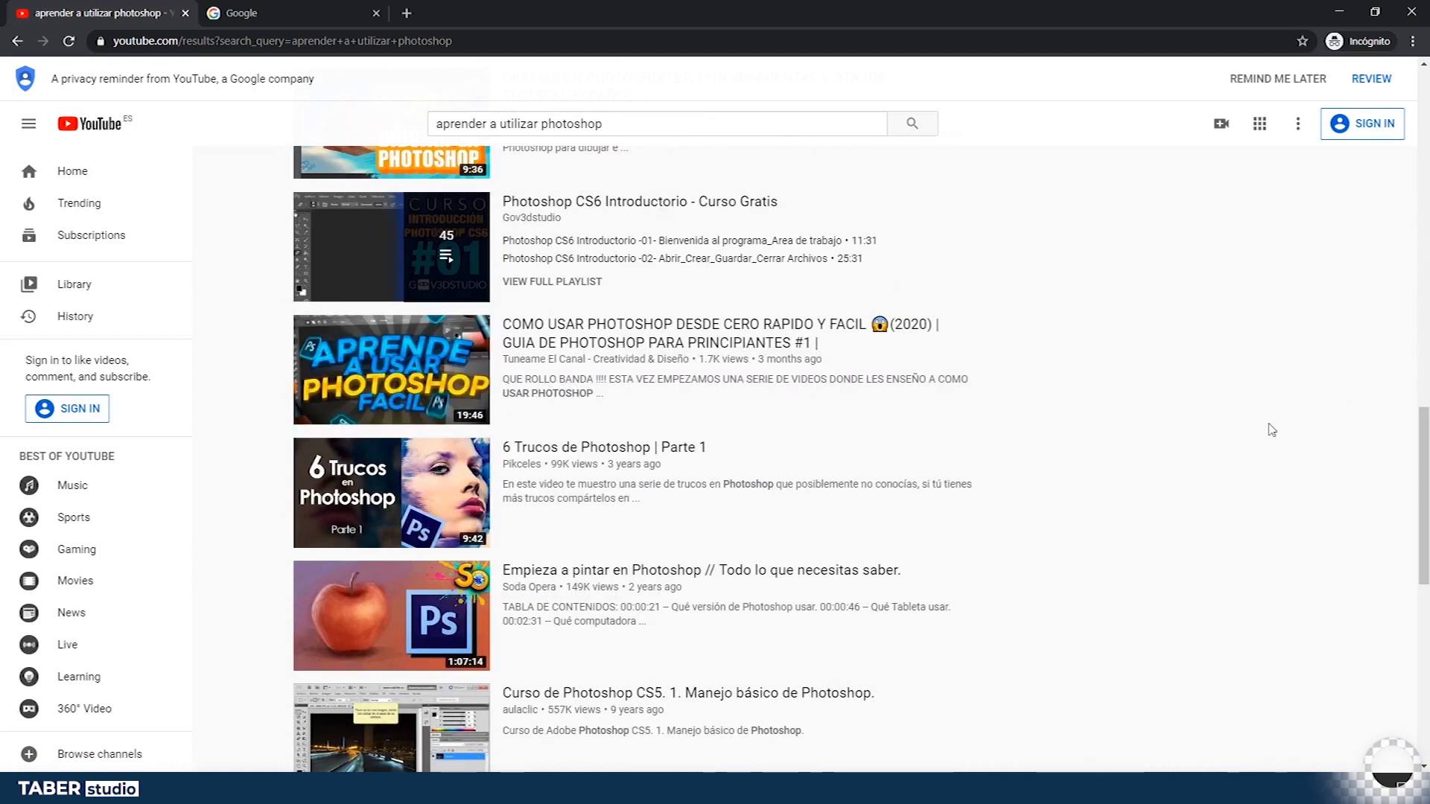
{"action": "left_click_drag", "start_coordinate": [1426, 444], "coordinate": [1426, 294]}
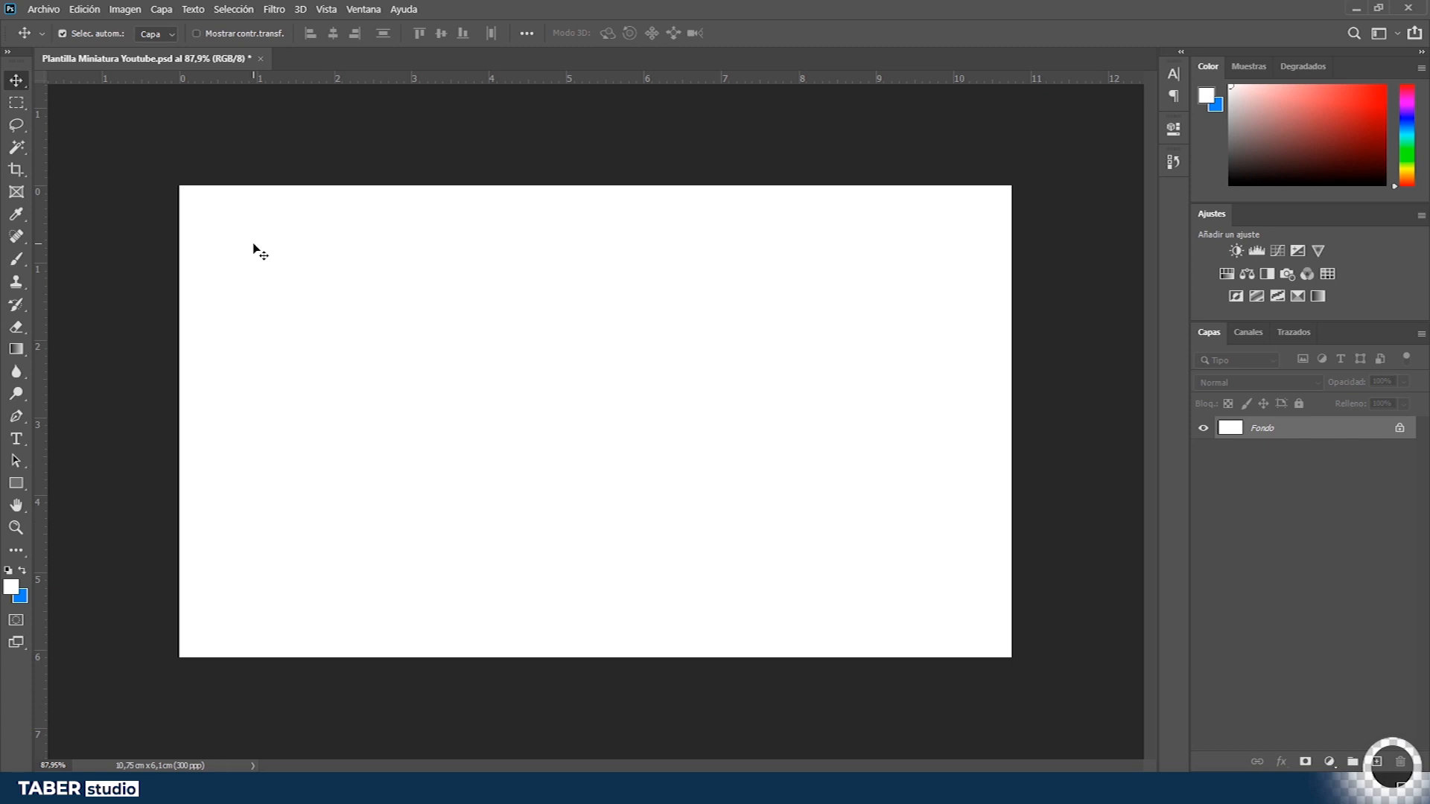
- Bring the True Story BARNEY image into the thumbnail document as a new placed layer
{"action": "key", "text": "alt+Tab"}
{"action": "key", "text": "alt+Tab"}
{"action": "key", "text": "alt+Tab"}
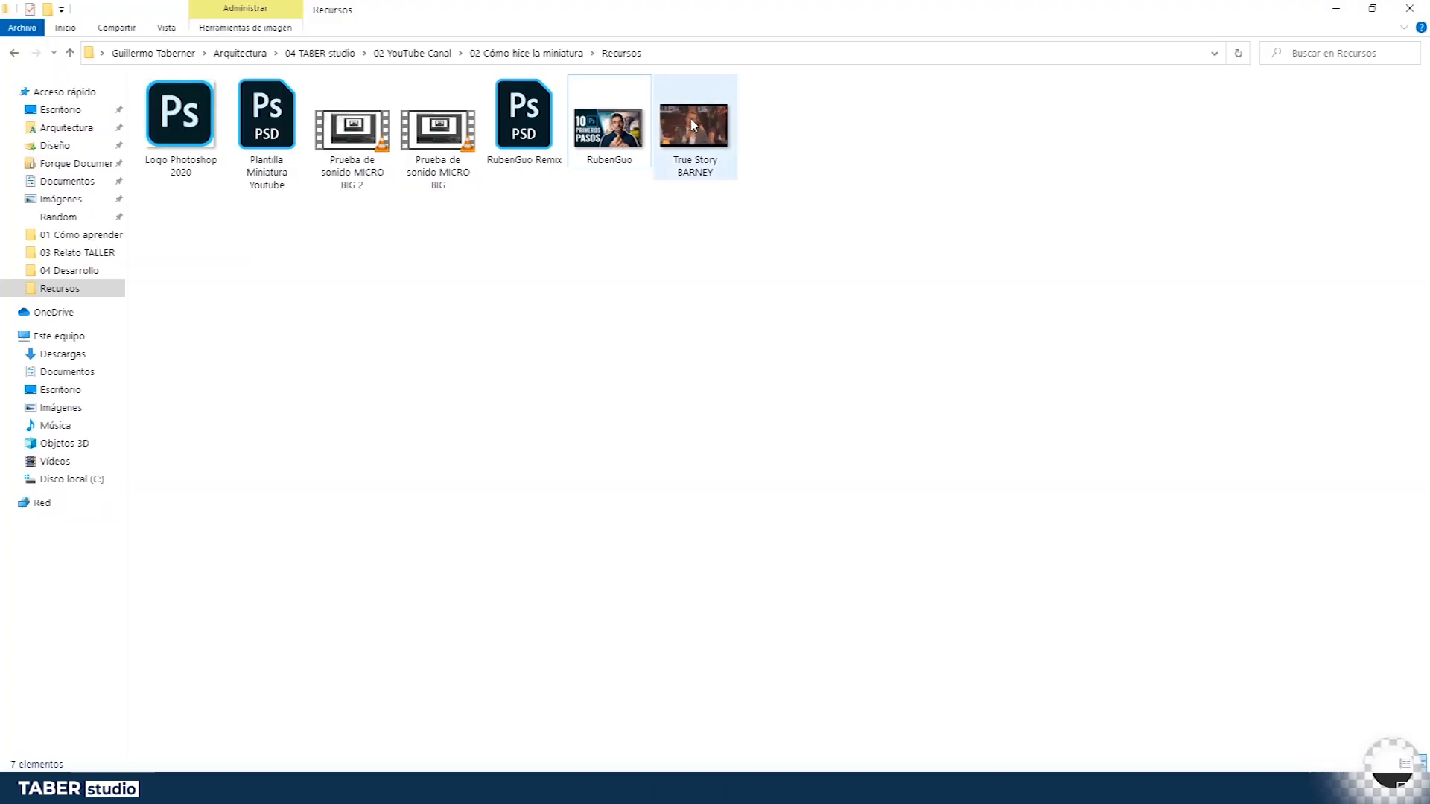
{"action": "left_click_drag", "start_coordinate": [692, 125], "coordinate": [565, 403]}
{"action": "key", "text": "alt+Tab"}
{"action": "key", "text": "Return"}
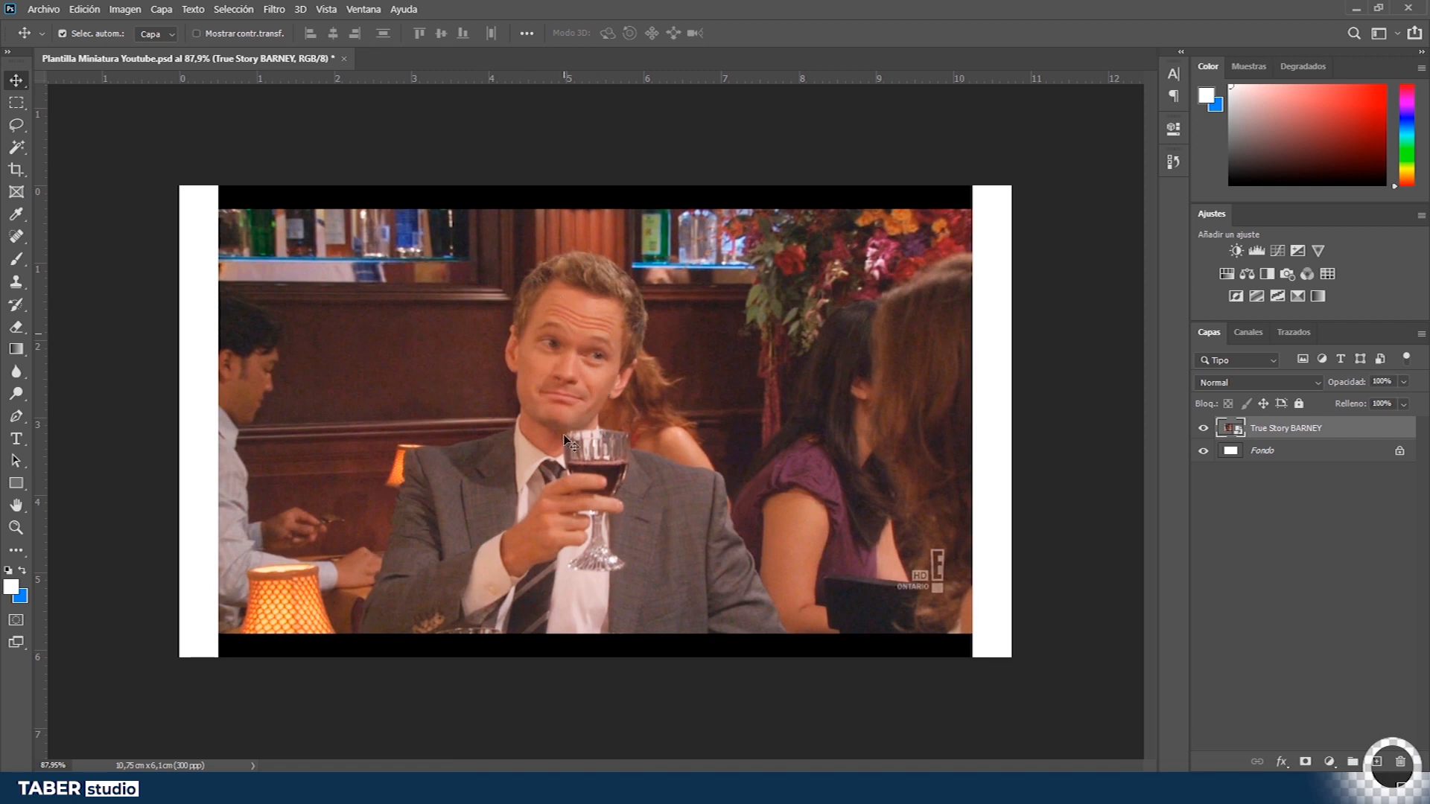
- Scale the placed image up with Free Transform so it fills the canvas
{"action": "key", "text": "ctrl+t"}
{"action": "left_click_drag", "start_coordinate": [972, 185], "coordinate": [1015, 154]}
{"action": "key", "text": "Return"}
- Try selecting parts of the photo with the Magic Wand tool, then deselect
{"action": "scroll", "coordinate": [632, 475], "scroll_direction": "down", "scroll_amount": 5}
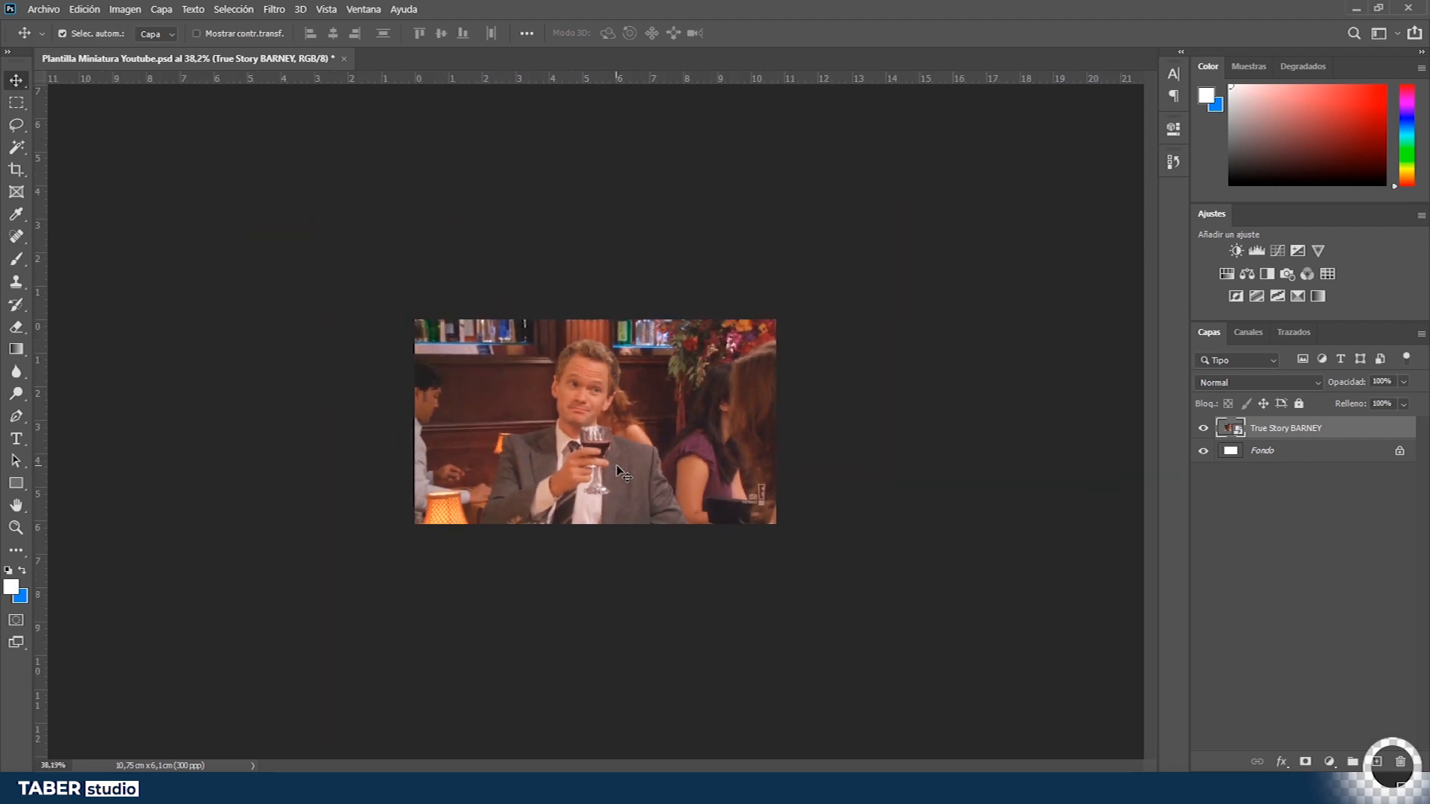
{"action": "scroll", "coordinate": [586, 451], "scroll_direction": "up", "scroll_amount": 3}
{"action": "scroll", "coordinate": [655, 457], "scroll_direction": "down", "scroll_amount": 3}
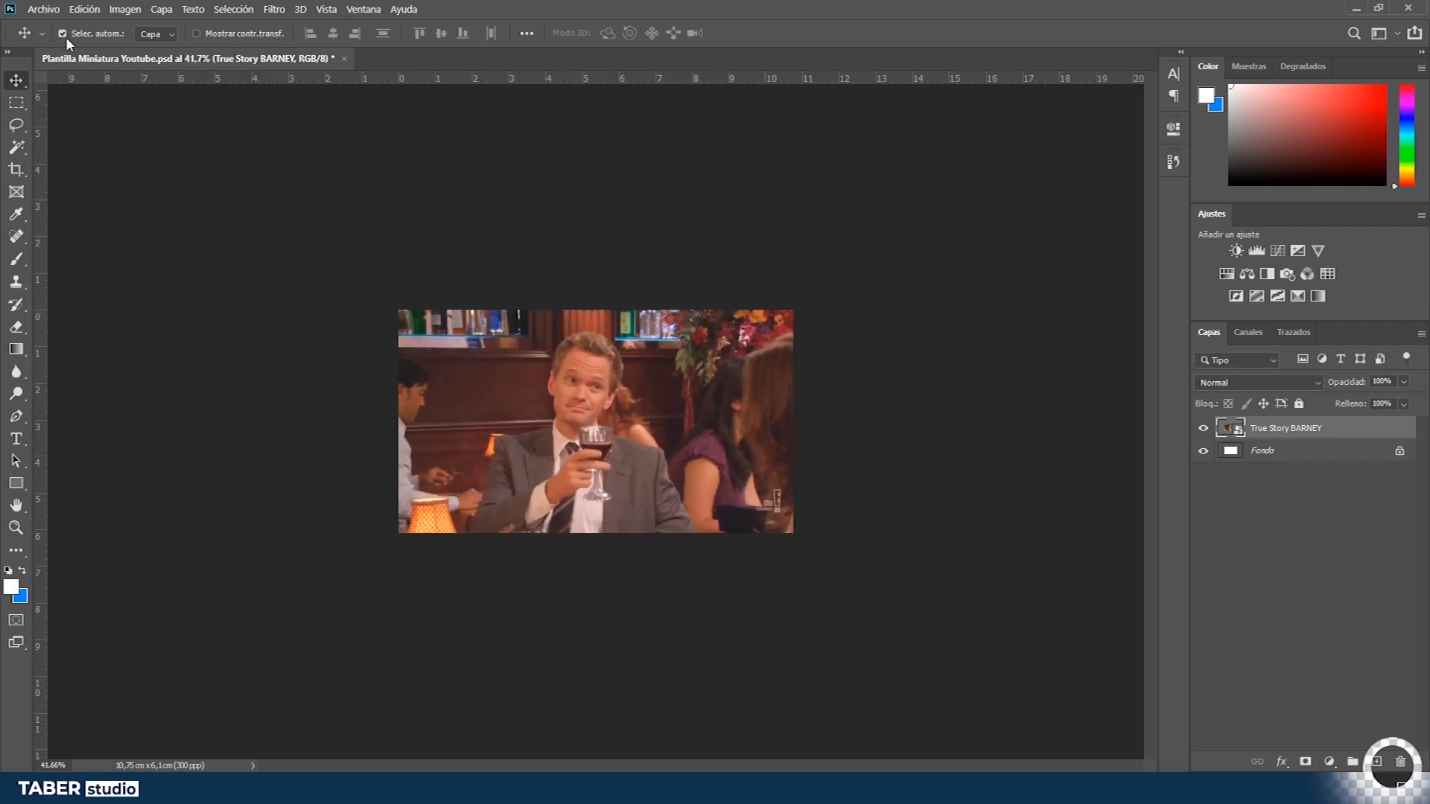
{"action": "left_click", "coordinate": [16, 125]}
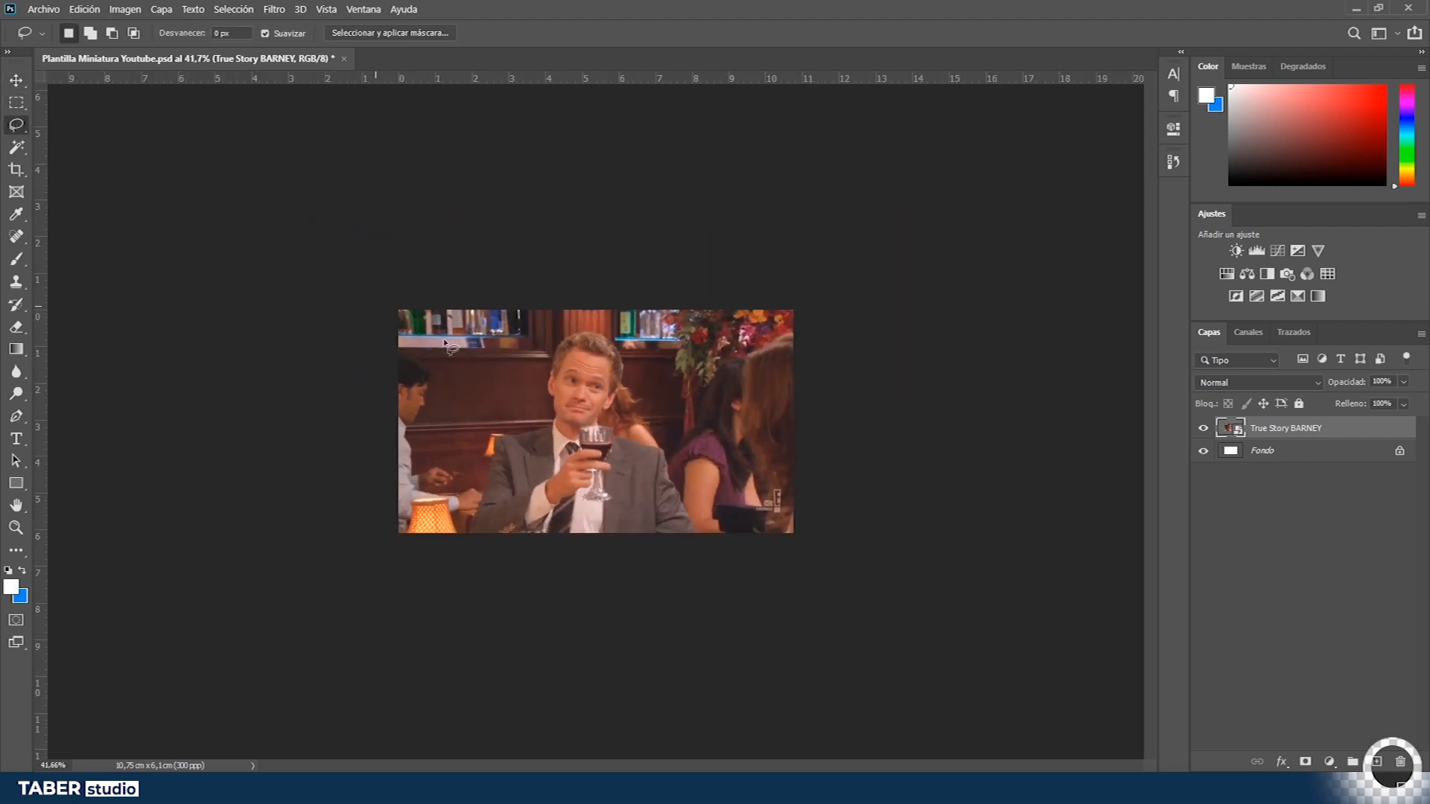
{"action": "left_click", "coordinate": [17, 130]}
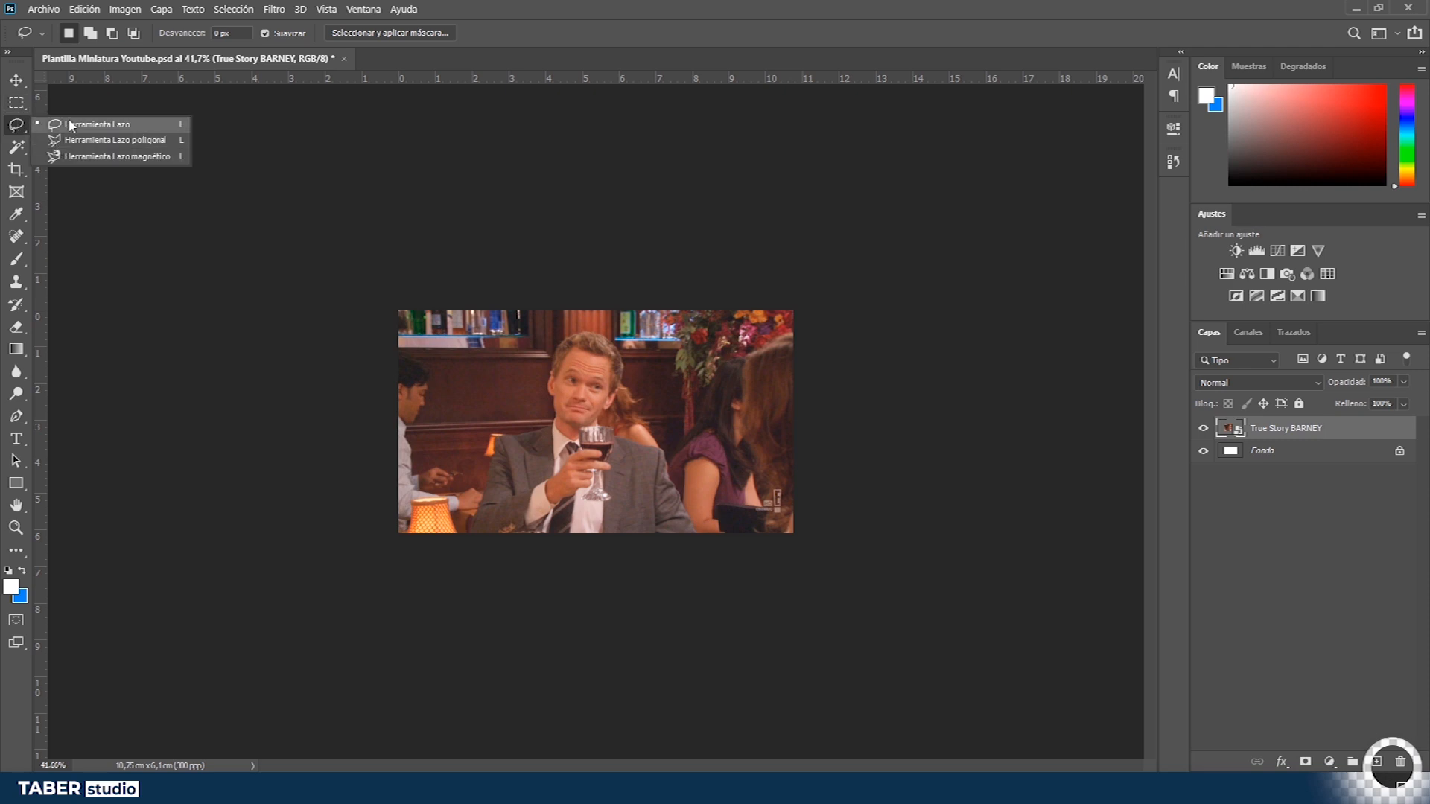
{"action": "left_click", "coordinate": [15, 148]}
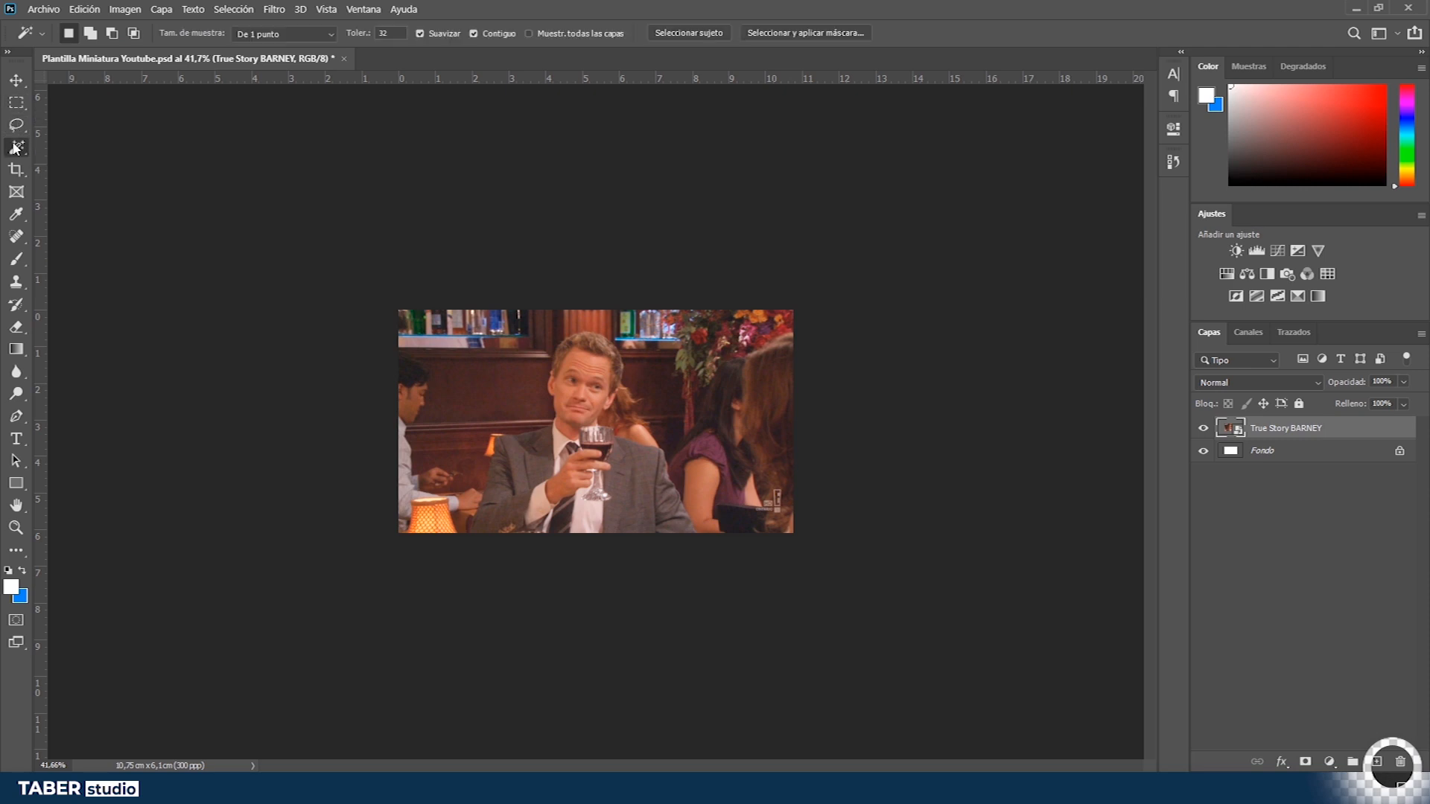
{"action": "left_click", "coordinate": [483, 366]}
{"action": "left_click", "coordinate": [477, 447], "text": "shift"}
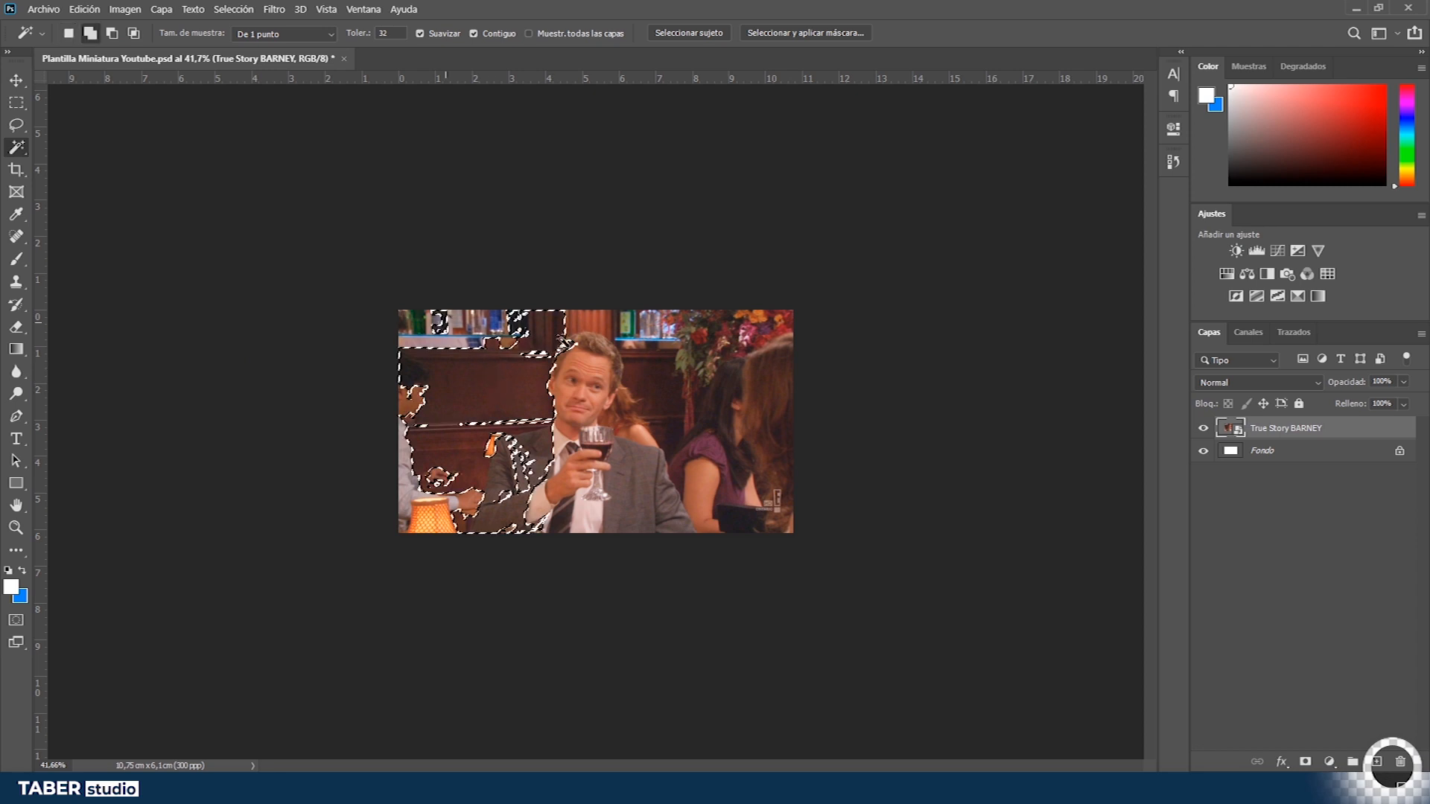
{"action": "left_click", "coordinate": [646, 381], "text": "shift"}
{"action": "left_click", "coordinate": [661, 399], "text": "shift"}
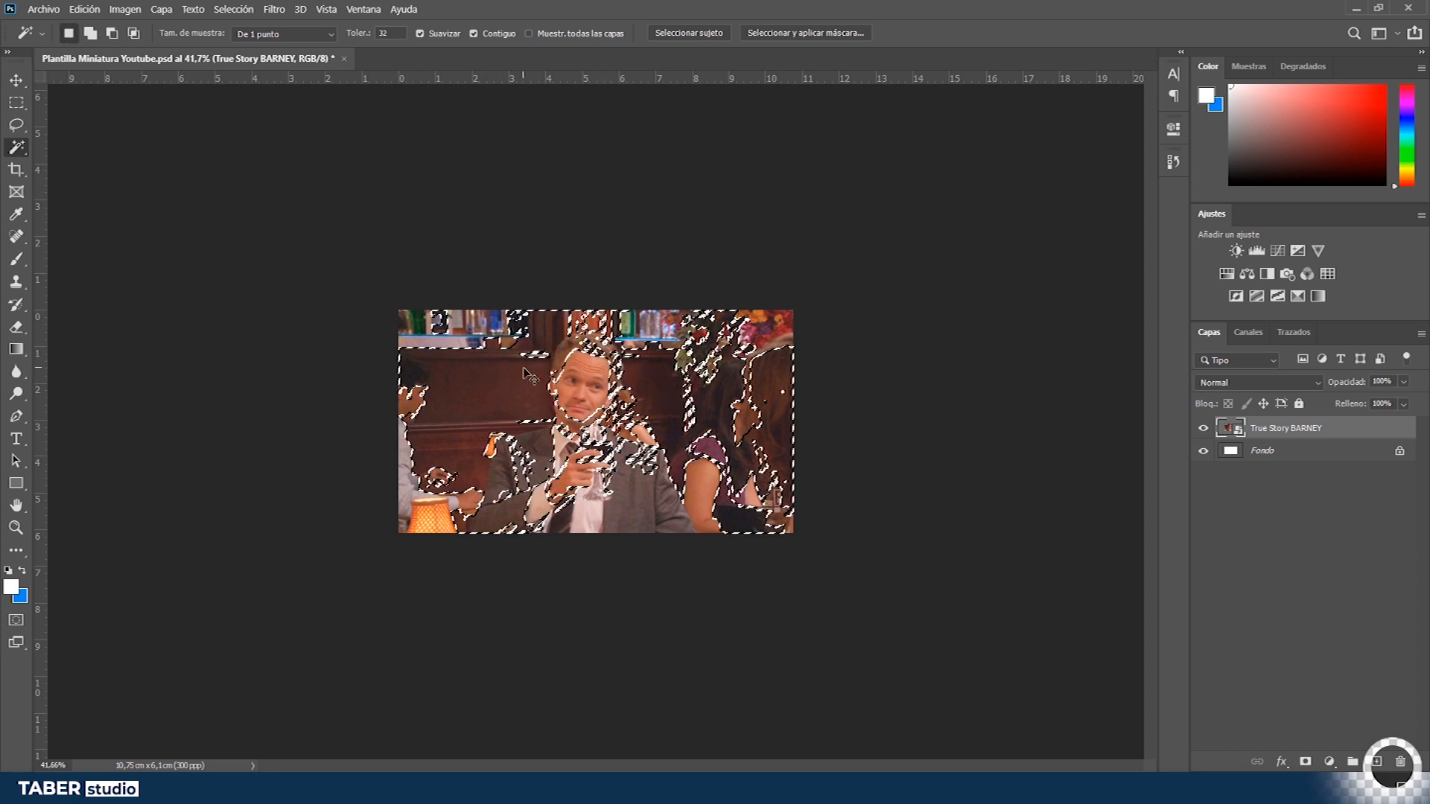
{"action": "key", "text": "ctrl+d"}
- Draw a rectangular marquee selection over the photo's centre, then deselect it
{"action": "left_click", "coordinate": [17, 170]}
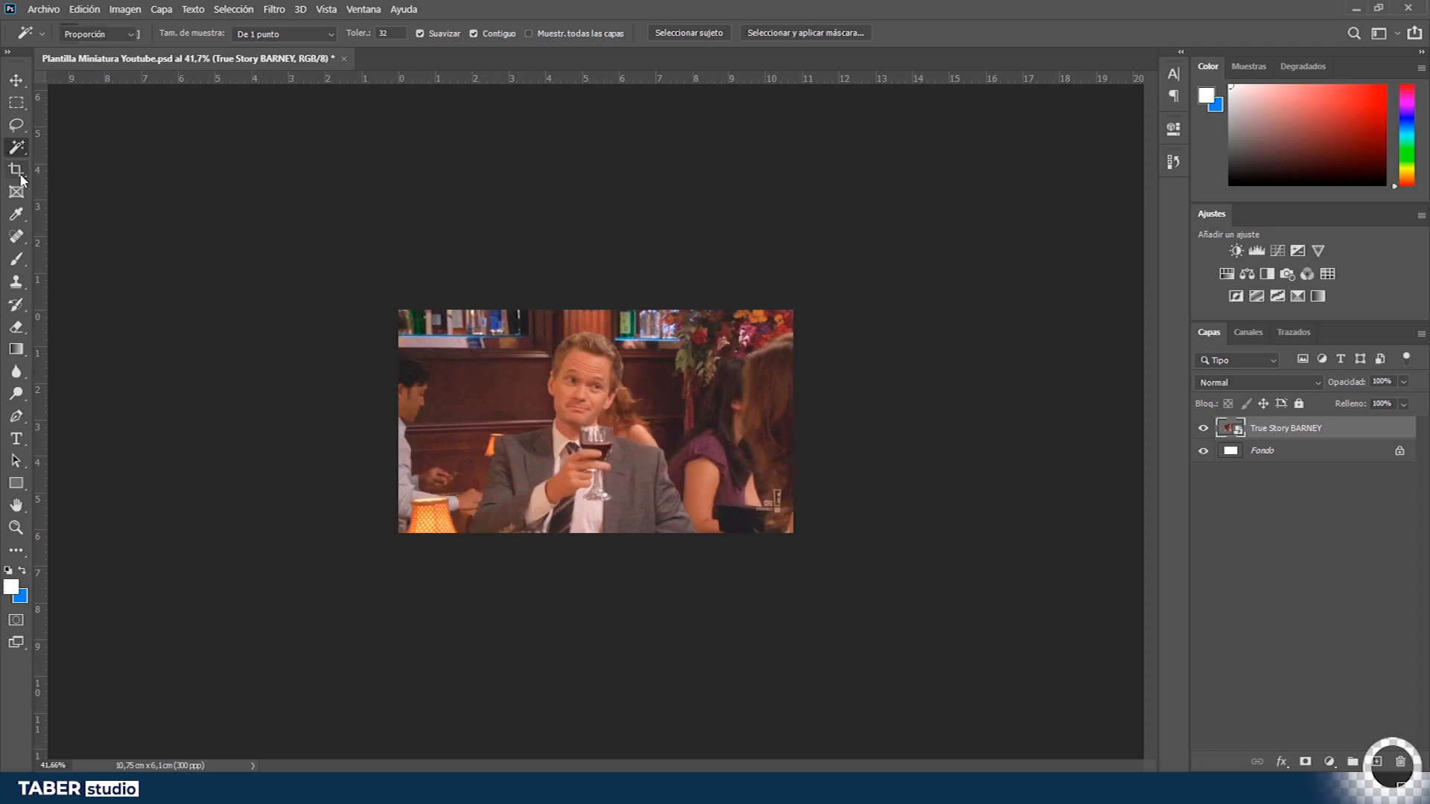
{"action": "left_click", "coordinate": [18, 104]}
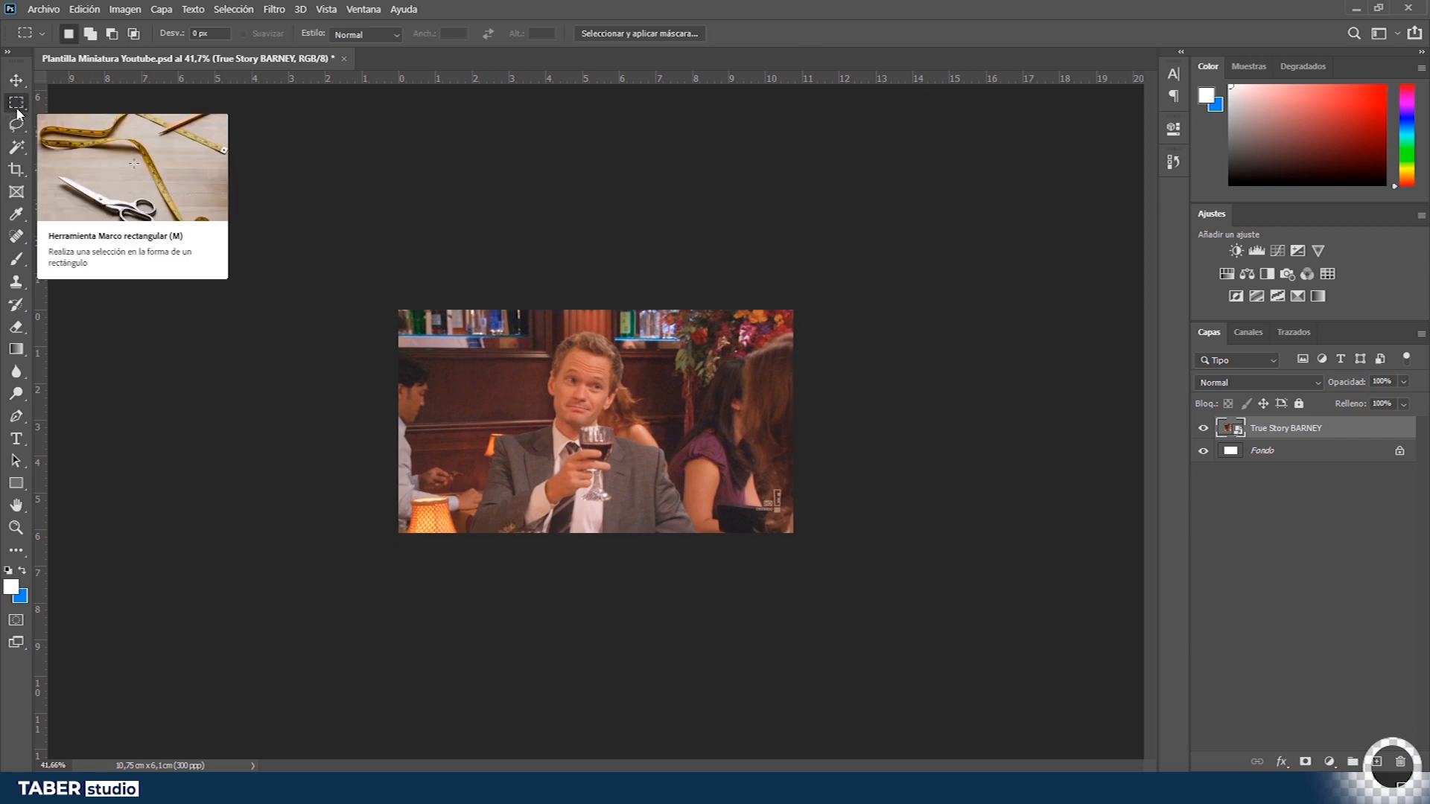
{"action": "left_click_drag", "start_coordinate": [461, 318], "coordinate": [736, 497]}
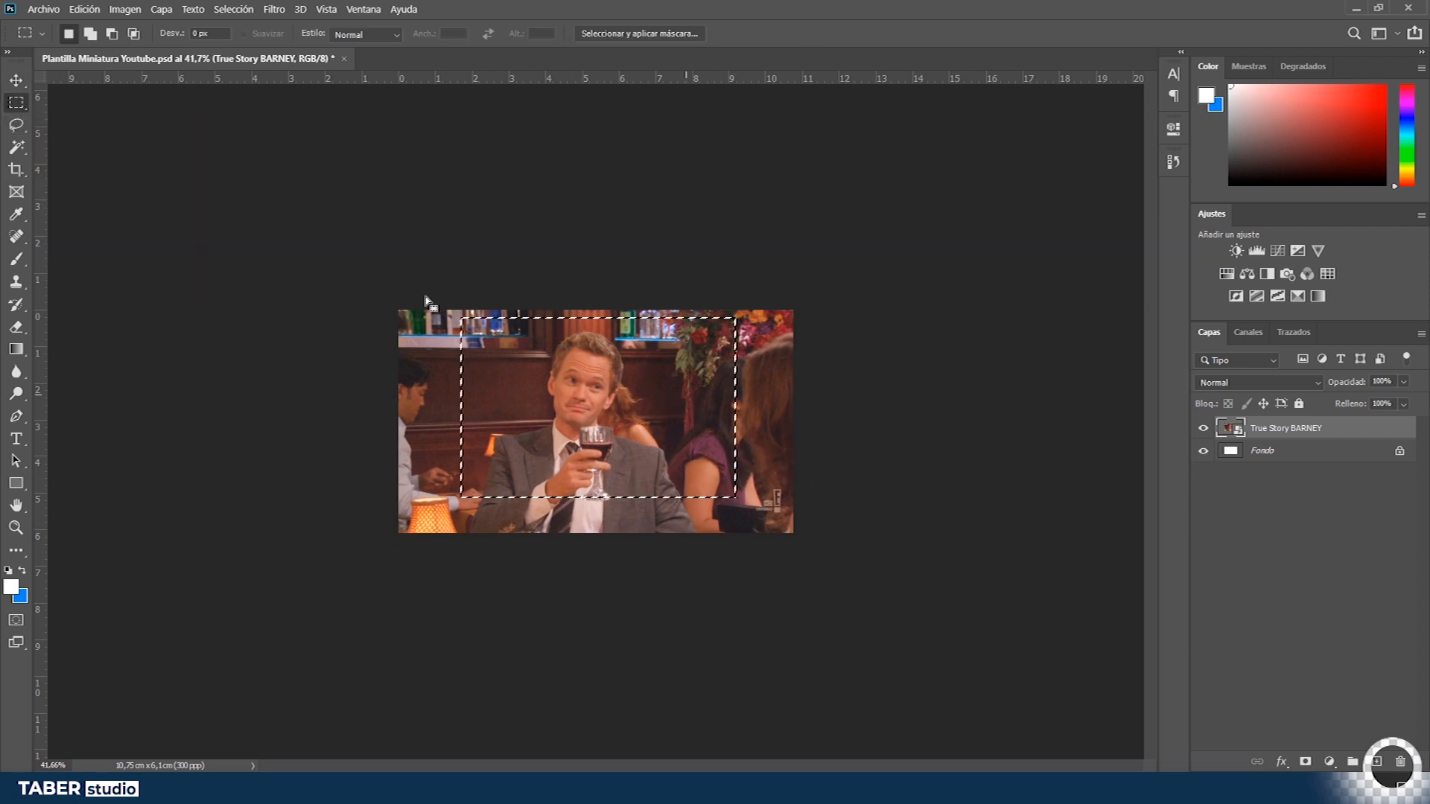
{"action": "left_click", "coordinate": [68, 129]}
- Draw an elliptical marquee selection around Barney, then deselect it
{"action": "right_click", "coordinate": [16, 105]}
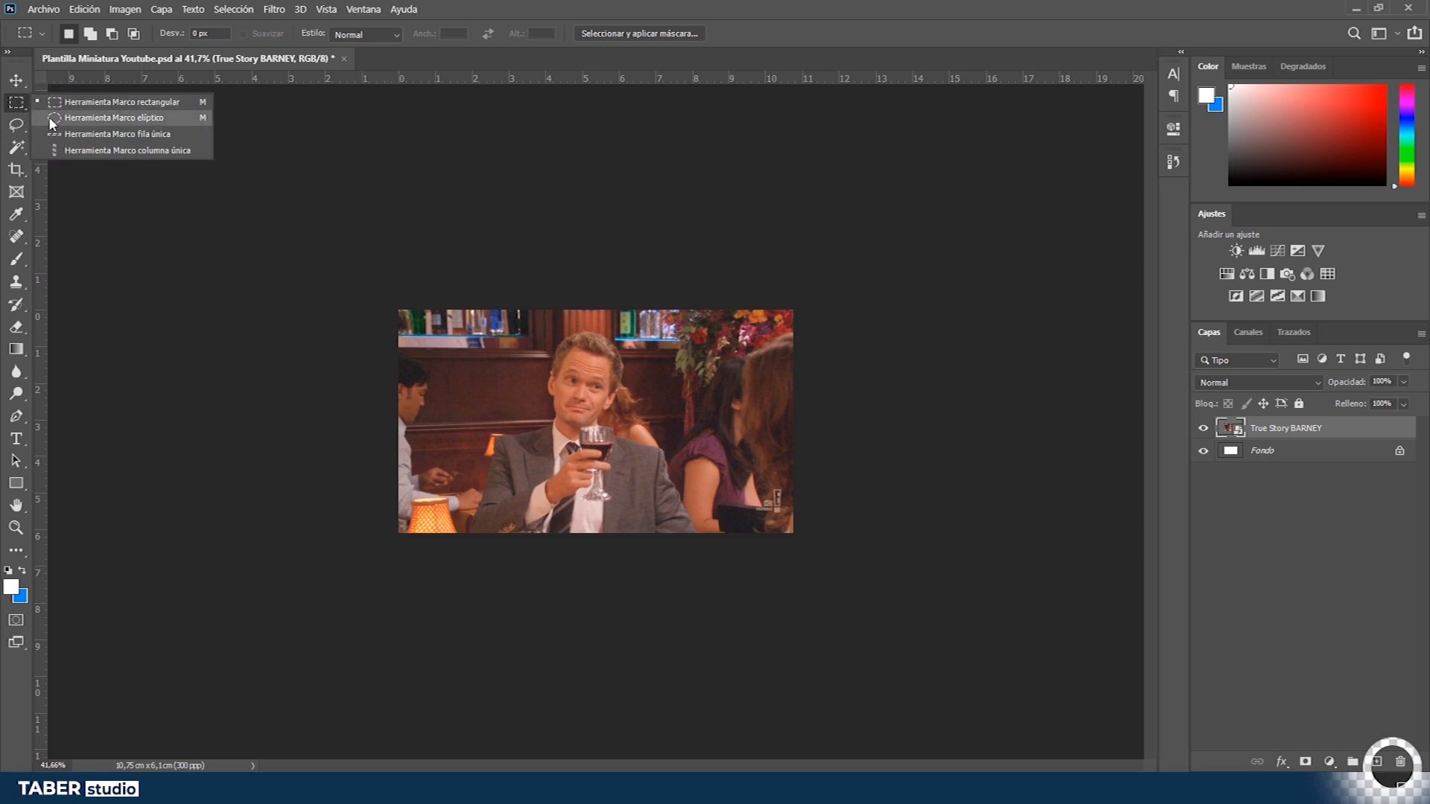
{"action": "left_click", "coordinate": [59, 120]}
{"action": "left_click_drag", "start_coordinate": [511, 338], "coordinate": [684, 500]}
{"action": "left_click", "coordinate": [124, 250]}
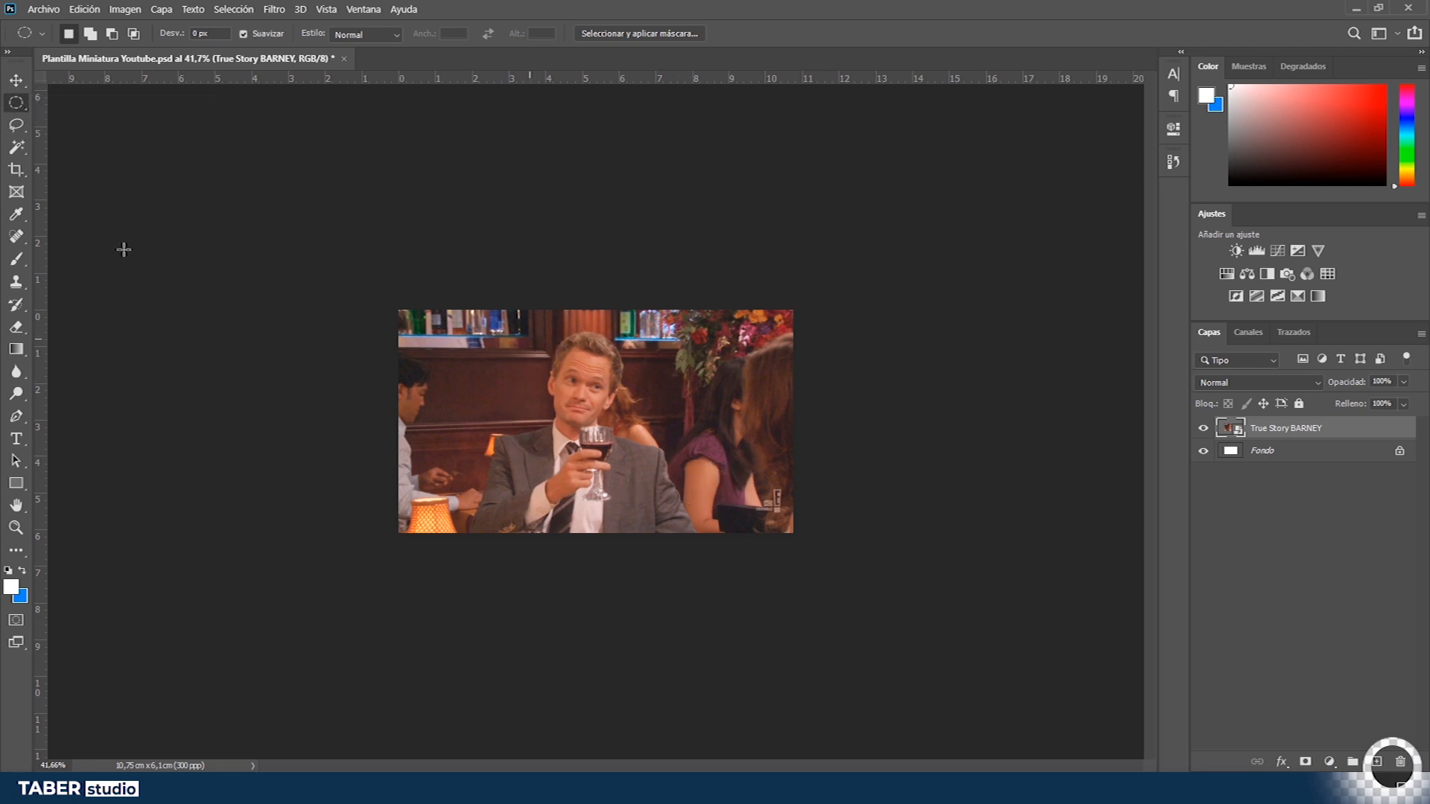
{"action": "right_click", "coordinate": [16, 103]}
{"action": "left_click", "coordinate": [50, 104]}
{"action": "key", "text": "z"}
{"action": "left_click_drag", "start_coordinate": [623, 448], "coordinate": [648, 425]}
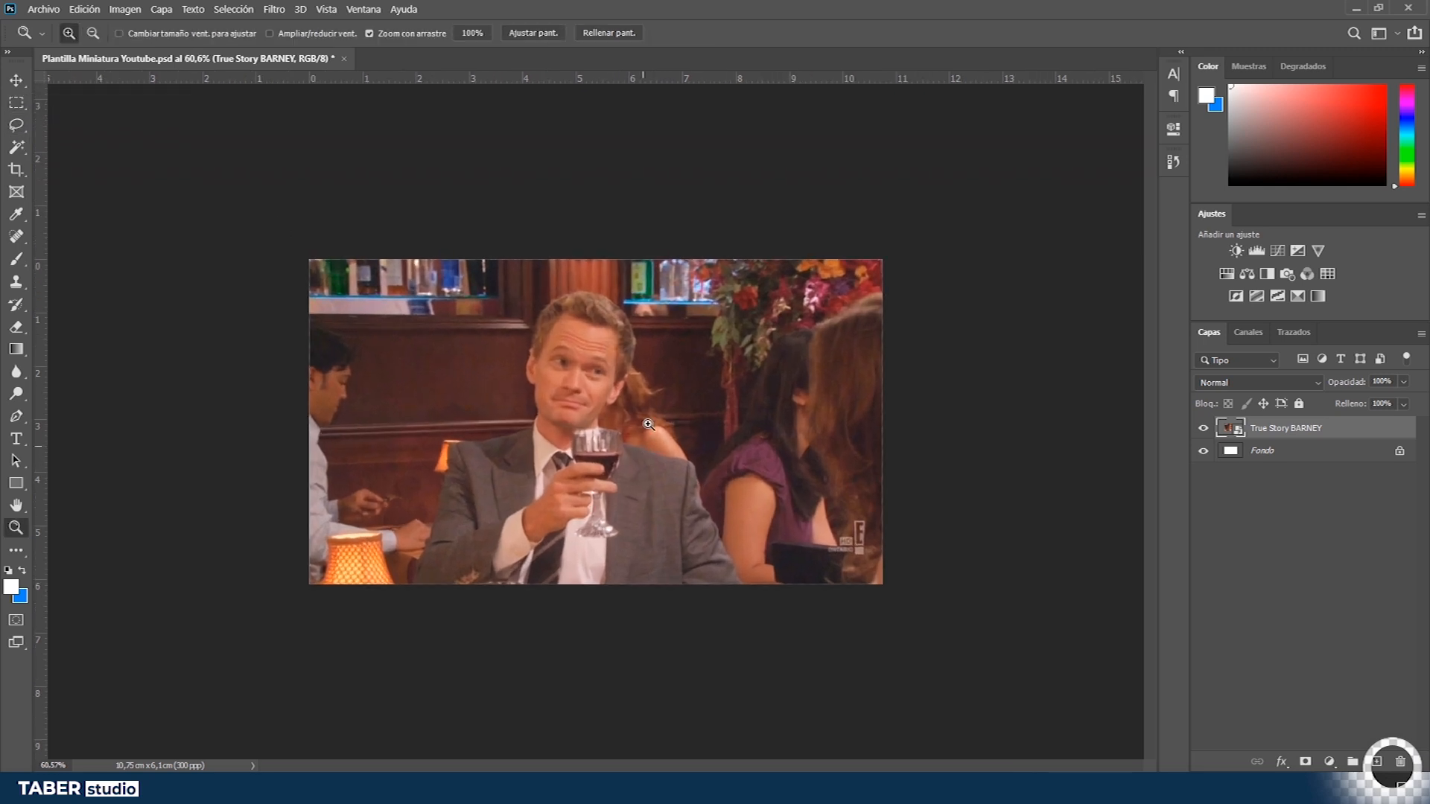
{"action": "key", "text": "v"}
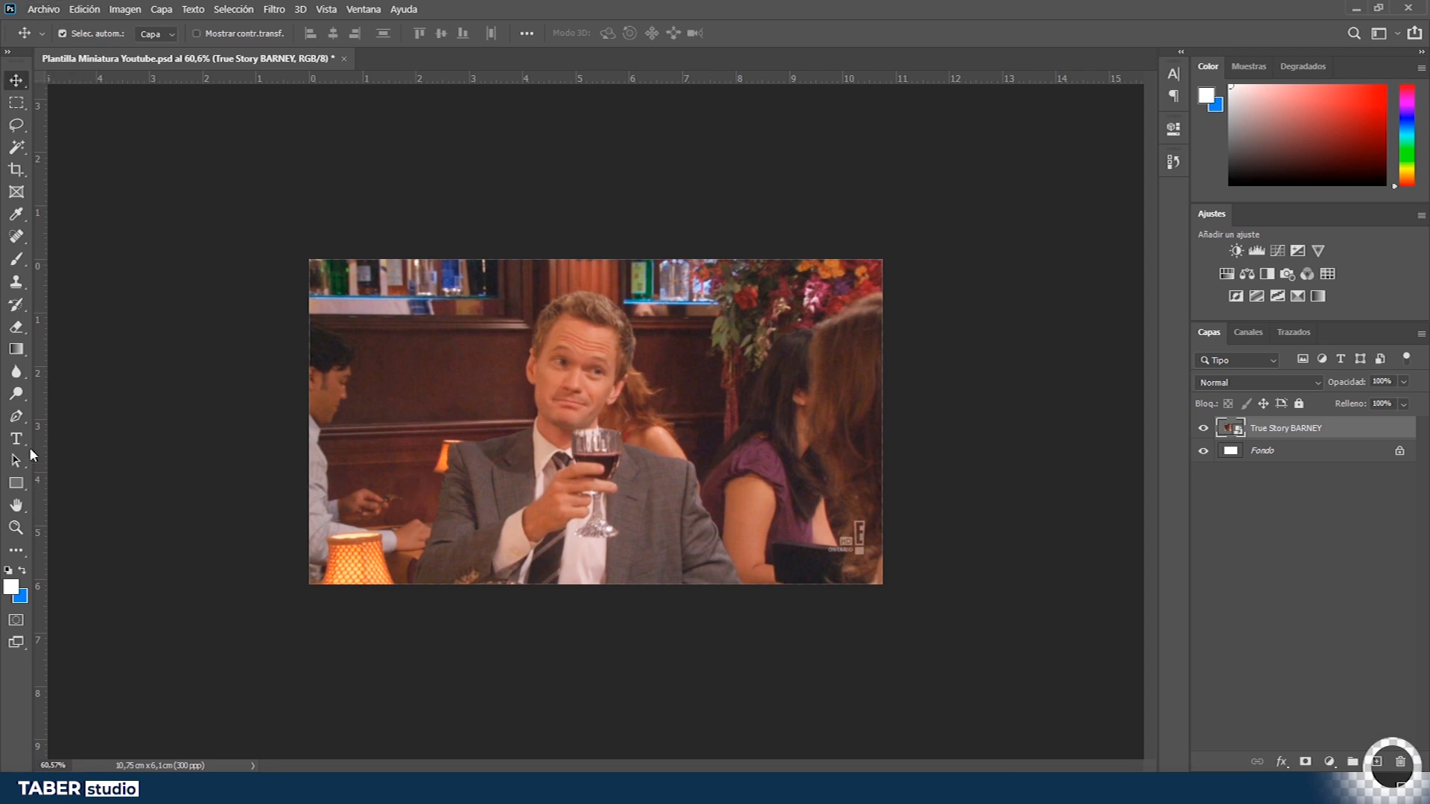
- Trace a closed path around Barney's head, shoulders and suit with the Pen tool
{"action": "left_click", "coordinate": [22, 424]}
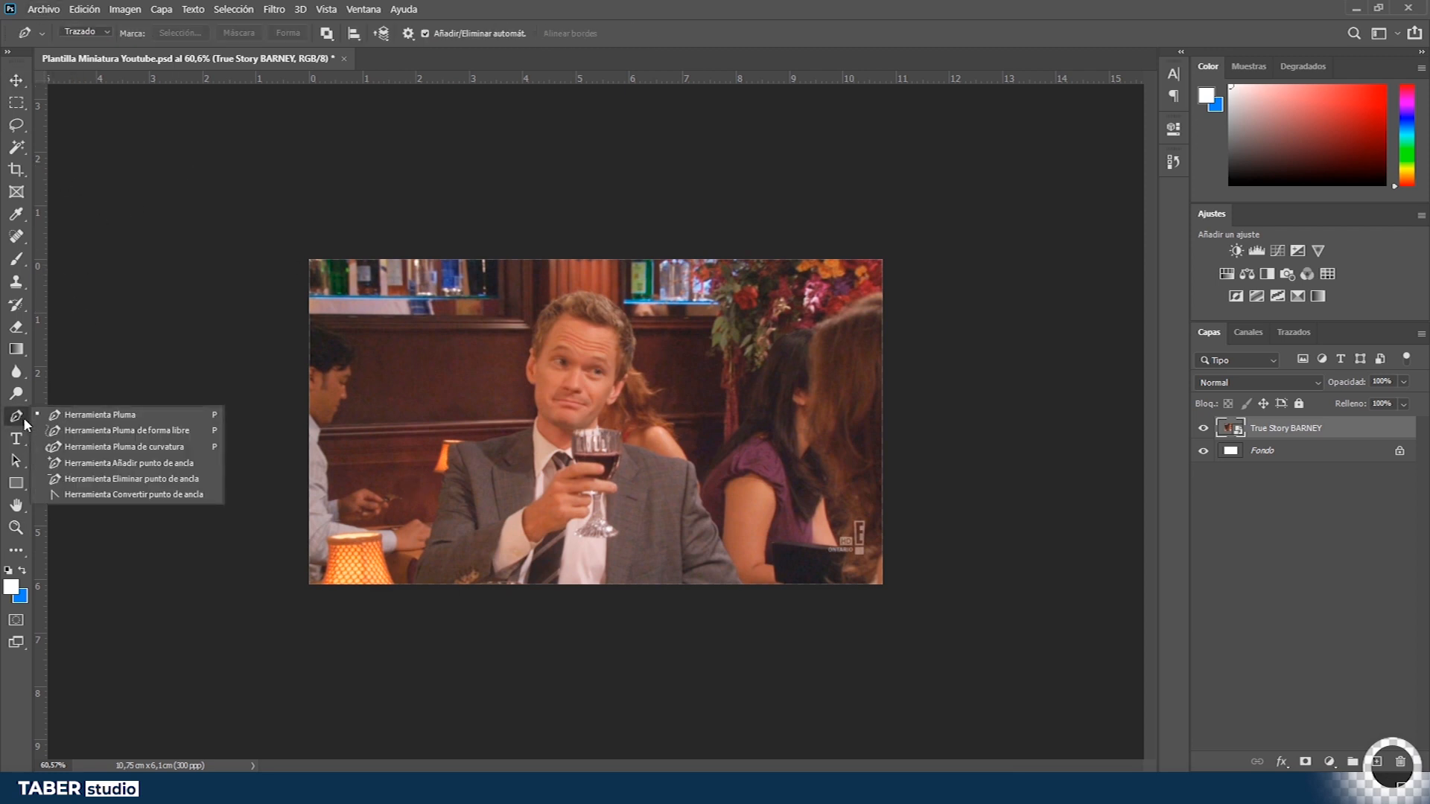
{"action": "left_click", "coordinate": [88, 245]}
{"action": "left_click_drag", "start_coordinate": [403, 589], "coordinate": [570, 574]}
{"action": "left_click_drag", "start_coordinate": [502, 585], "coordinate": [680, 160]}
{"action": "mouse_move", "coordinate": [479, 204]}
{"action": "left_mouse_down"}
{"action": "mouse_move", "coordinate": [552, 179]}
{"action": "mouse_move", "coordinate": [574, 116]}
{"action": "left_mouse_up"}
{"action": "left_click", "coordinate": [518, 266]}
{"action": "left_click", "coordinate": [694, 202]}
{"action": "left_click", "coordinate": [519, 269], "text": "ctrl"}
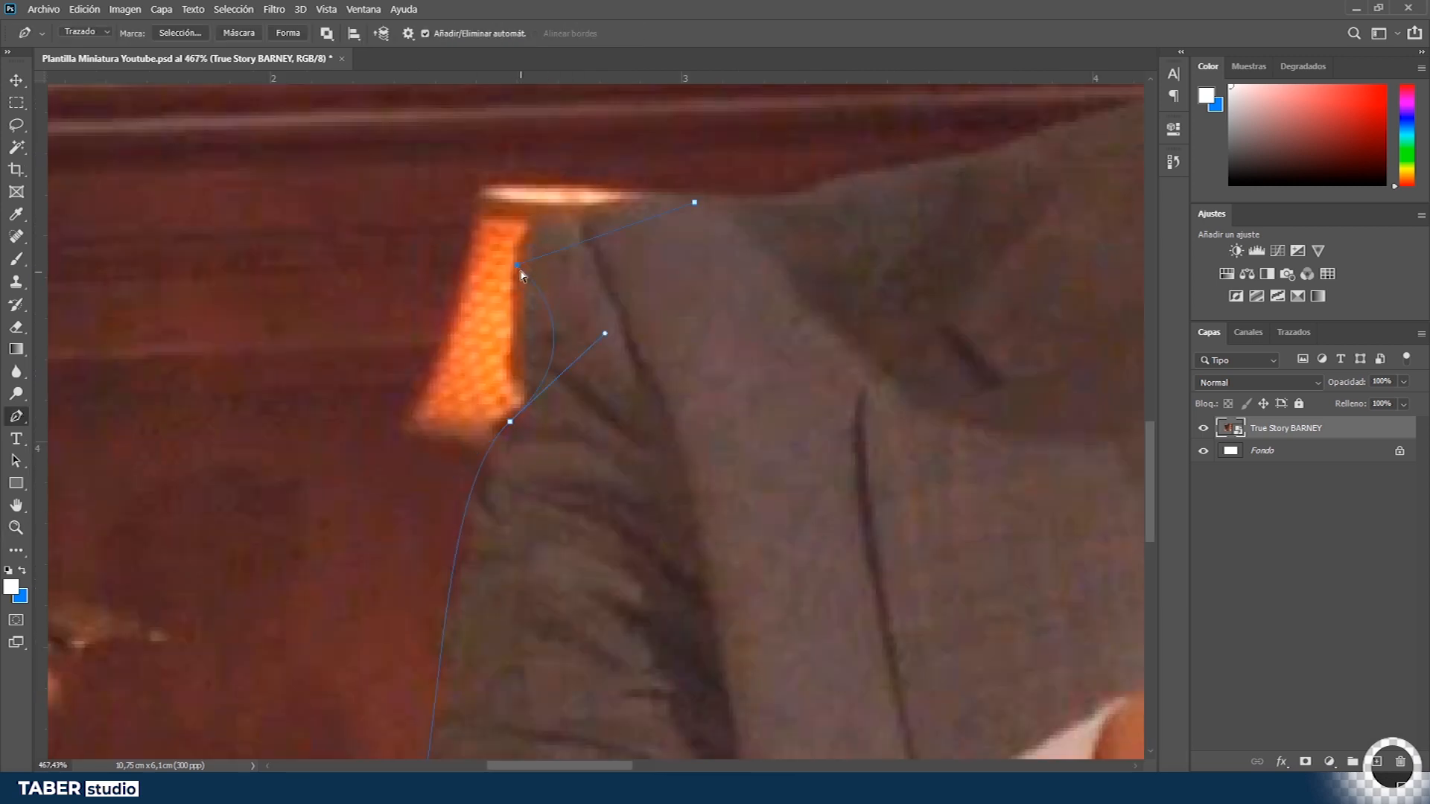
{"action": "left_click_drag", "start_coordinate": [605, 334], "coordinate": [526, 406]}
{"action": "left_click_drag", "start_coordinate": [983, 228], "coordinate": [584, 527]}
{"action": "left_click", "coordinate": [590, 440]}
{"action": "left_click_drag", "start_coordinate": [671, 298], "coordinate": [635, 531]}
{"action": "left_click_drag", "start_coordinate": [750, 607], "coordinate": [776, 559]}
{"action": "left_click_drag", "start_coordinate": [761, 409], "coordinate": [758, 360]}
{"action": "left_click_drag", "start_coordinate": [763, 261], "coordinate": [715, 693]}
{"action": "mouse_move", "coordinate": [764, 186]}
{"action": "left_mouse_down"}
{"action": "mouse_move", "coordinate": [593, 458]}
{"action": "mouse_move", "coordinate": [464, 353]}
{"action": "left_mouse_up"}
{"action": "left_click_drag", "start_coordinate": [872, 183], "coordinate": [1063, 217]}
{"action": "mouse_move", "coordinate": [680, 148]}
{"action": "left_mouse_down"}
{"action": "mouse_move", "coordinate": [367, 127]}
{"action": "mouse_move", "coordinate": [380, 118]}
{"action": "left_mouse_up"}
{"action": "left_click_drag", "start_coordinate": [186, 59], "coordinate": [727, 56]}
{"action": "left_click", "coordinate": [869, 426]}
{"action": "mouse_move", "coordinate": [747, 662]}
{"action": "left_mouse_down"}
{"action": "mouse_move", "coordinate": [722, 695]}
{"action": "mouse_move", "coordinate": [771, 301]}
{"action": "left_mouse_up"}
{"action": "left_click", "coordinate": [700, 344]}
{"action": "left_click_drag", "start_coordinate": [983, 670], "coordinate": [328, 281]}
{"action": "left_click", "coordinate": [916, 686]}
{"action": "mouse_move", "coordinate": [582, 426]}
{"action": "left_mouse_down"}
{"action": "mouse_move", "coordinate": [772, 303]}
{"action": "mouse_move", "coordinate": [770, 321]}
{"action": "left_mouse_up"}
{"action": "left_click", "coordinate": [871, 450]}
{"action": "left_click", "coordinate": [846, 366]}
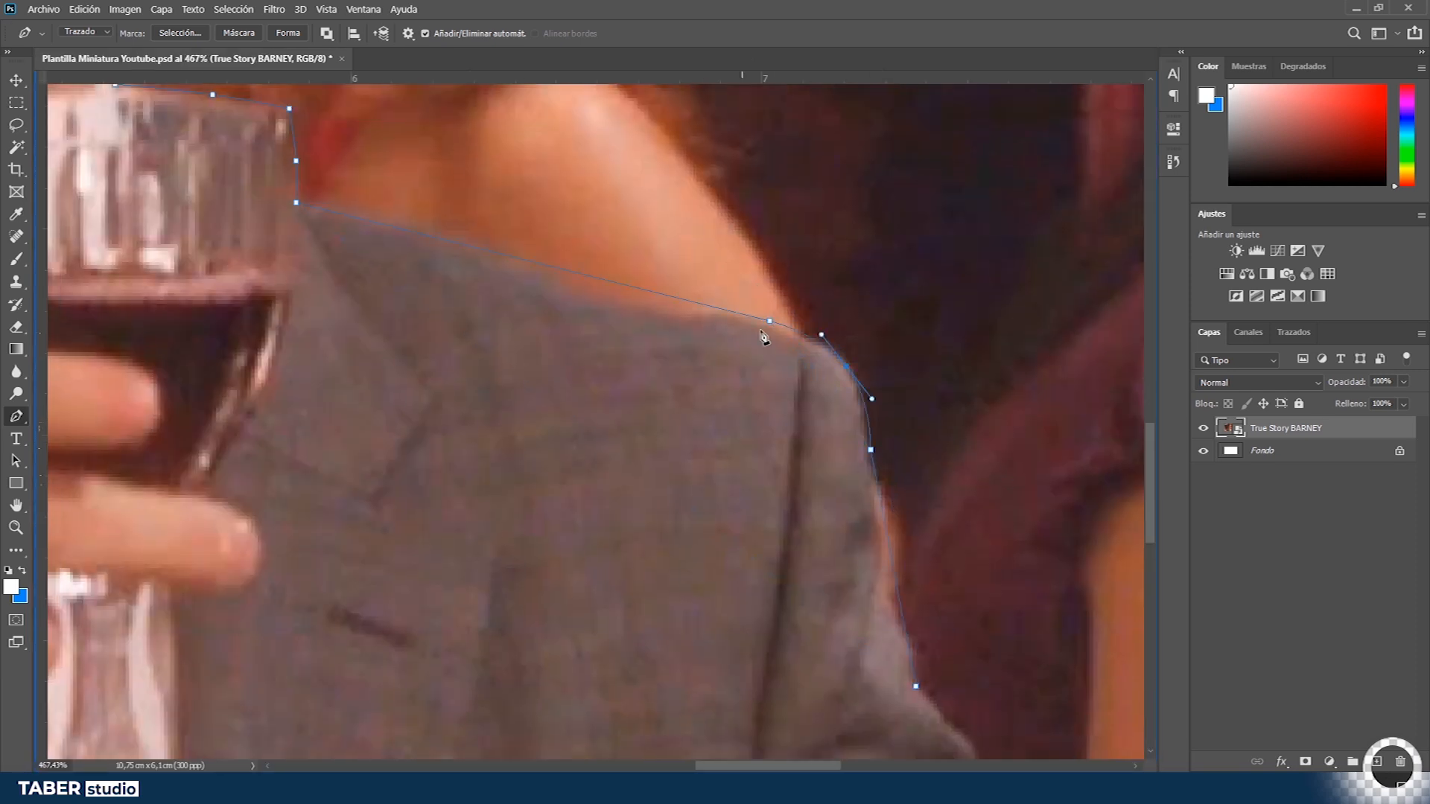
{"action": "left_click_drag", "start_coordinate": [570, 272], "coordinate": [571, 287]}
{"action": "left_click", "coordinate": [439, 237]}
{"action": "left_click_drag", "start_coordinate": [952, 671], "coordinate": [552, 416]}
{"action": "left_click", "coordinate": [683, 261]}
{"action": "left_click", "coordinate": [744, 400]}
{"action": "left_click", "coordinate": [447, 556]}
- Convert the pen path around Barney into a selection
{"action": "key", "text": "ctrl+0"}
{"action": "key", "text": "v"}
{"action": "key", "text": "p"}
{"action": "key", "text": "ctrl+Return"}
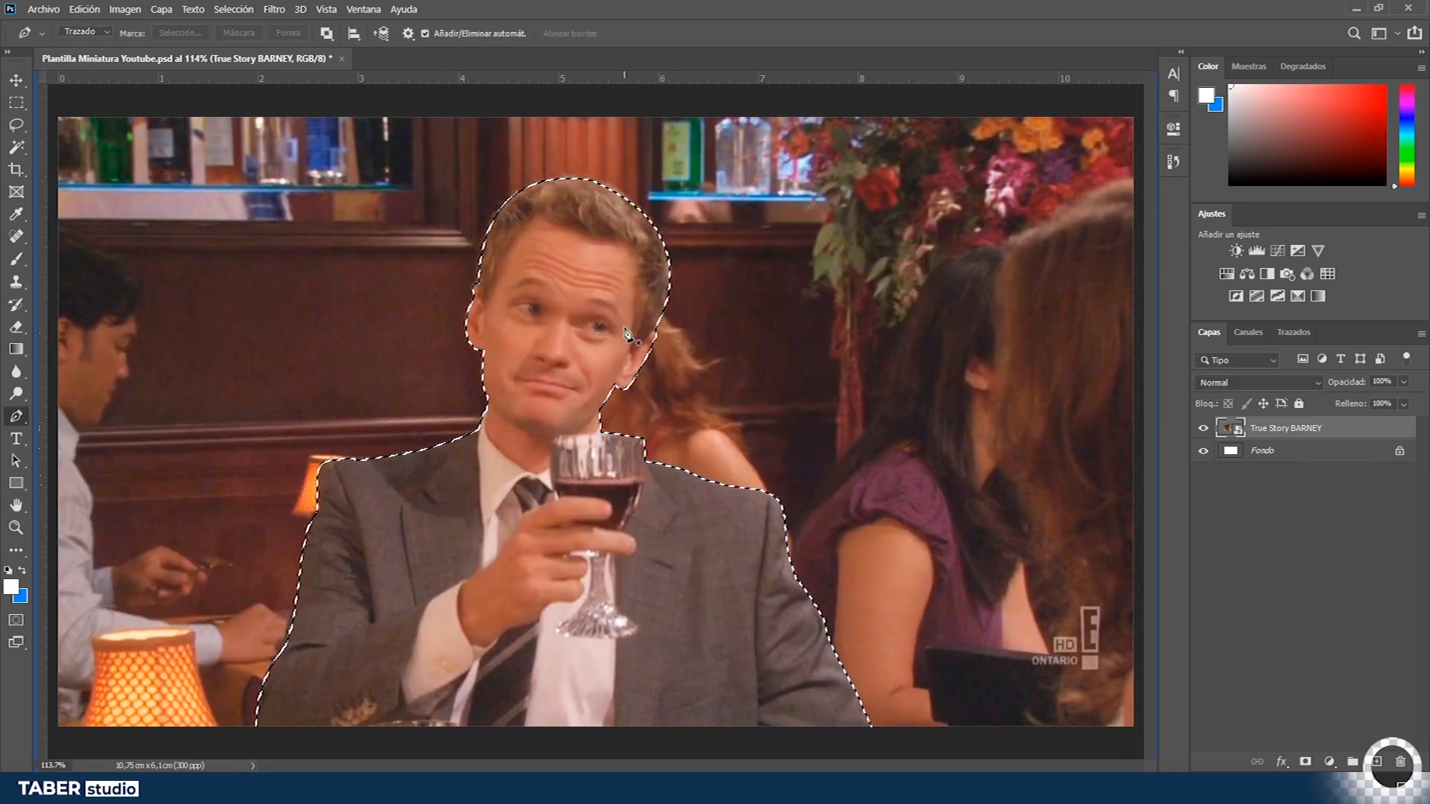
- Deselect the Barney outline and undo the deselection
{"action": "key", "text": "z"}
{"action": "left_click_drag", "start_coordinate": [638, 362], "coordinate": [642, 363]}
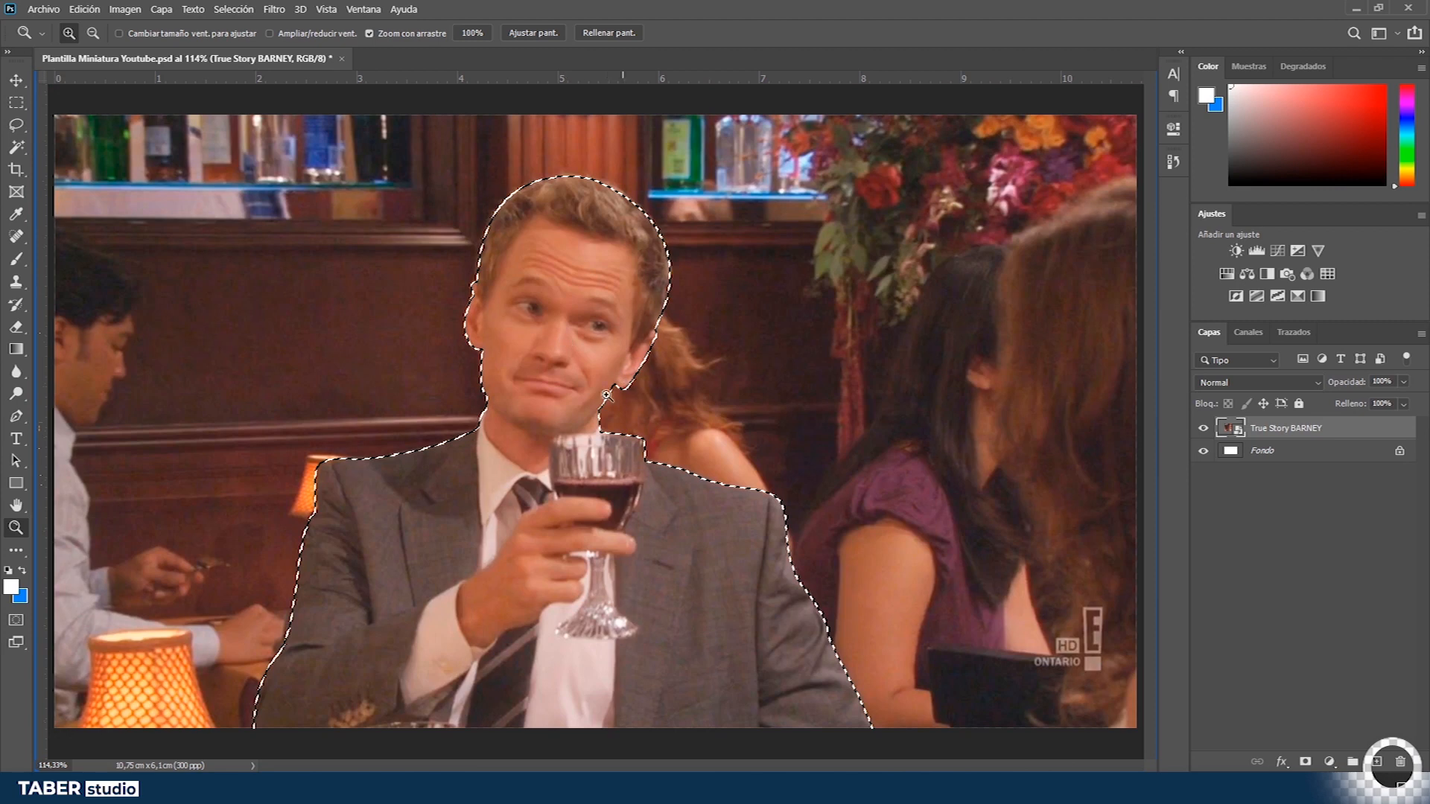
{"action": "scroll", "coordinate": [607, 395], "scroll_direction": "down", "scroll_amount": 4}
{"action": "scroll", "coordinate": [618, 393], "scroll_direction": "up", "scroll_amount": 4}
{"action": "scroll", "coordinate": [622, 393], "scroll_direction": "down", "scroll_amount": 2}
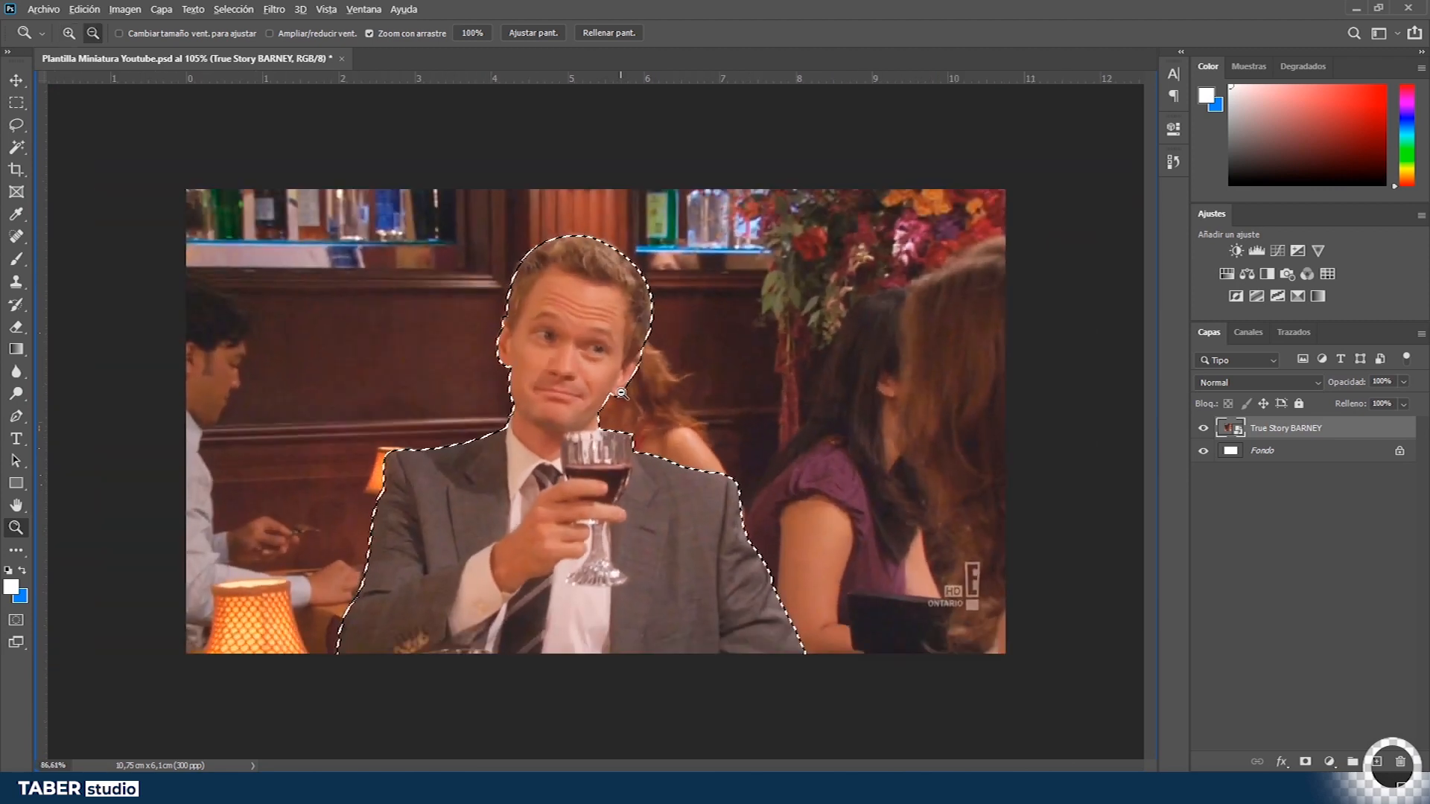
{"action": "scroll", "coordinate": [621, 392], "scroll_direction": "down", "scroll_amount": 1}
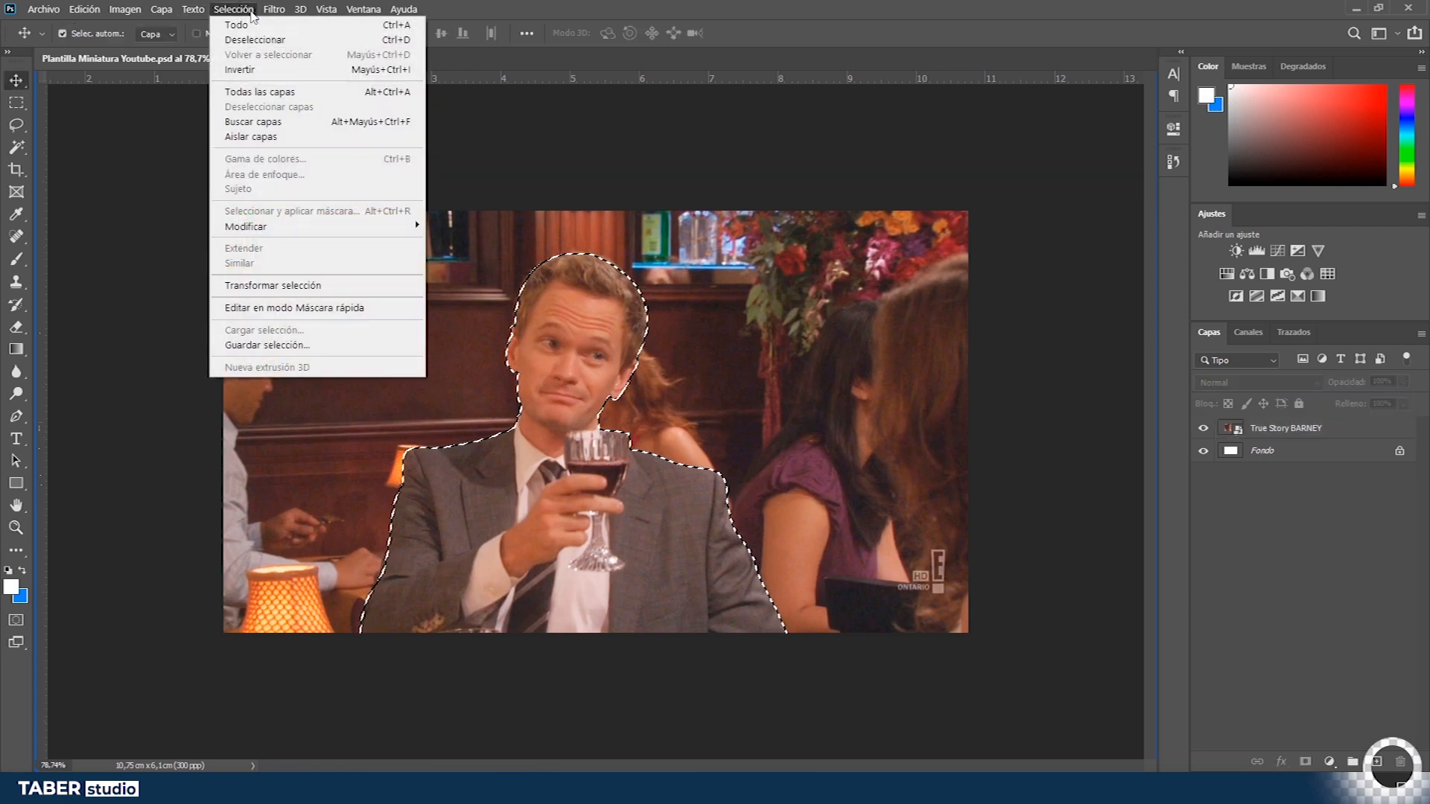
{"action": "left_click", "coordinate": [256, 40]}
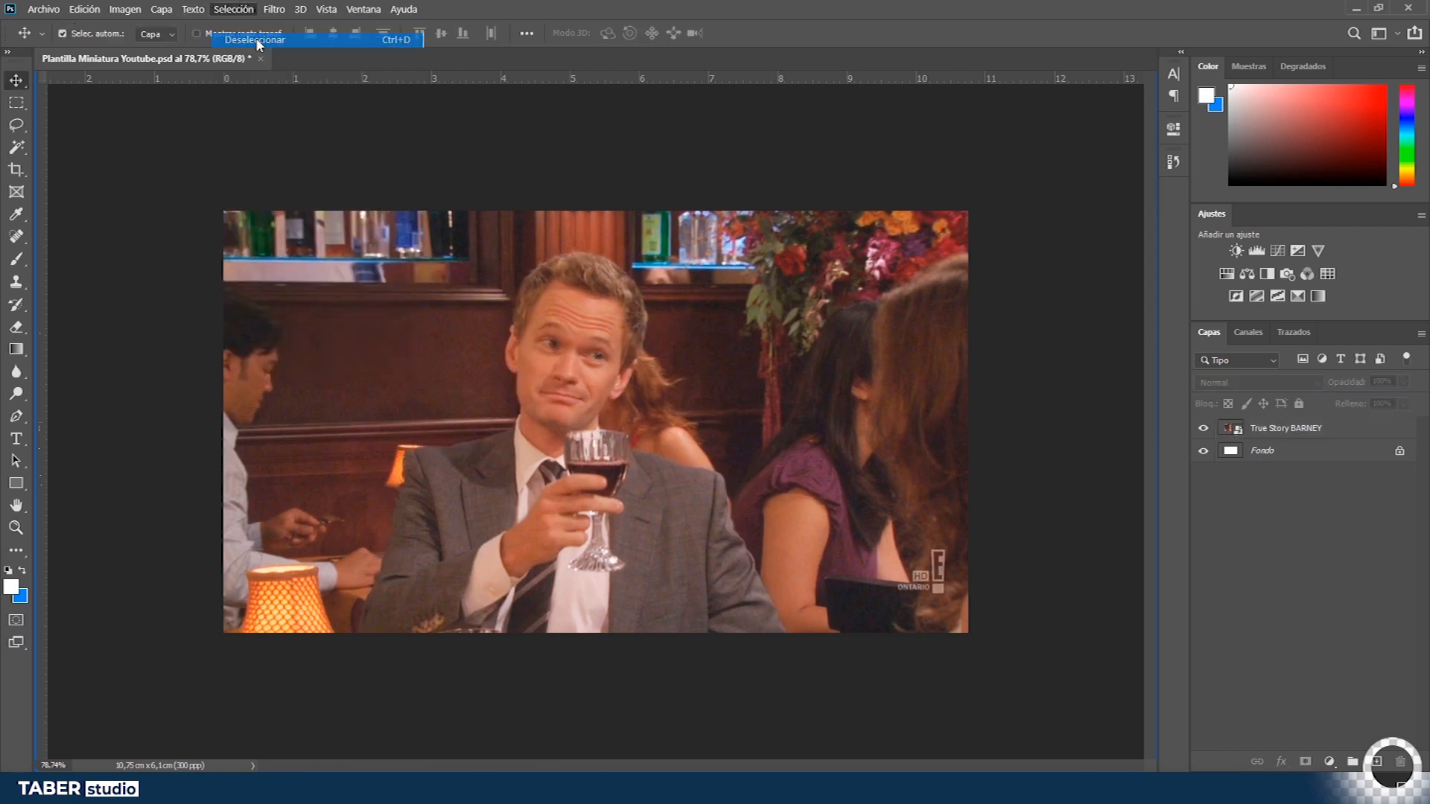
{"action": "key", "text": "ctrl+z"}
- Deselect and reselect the Barney outline using Deselect and Reselect
{"action": "key", "text": "z"}
{"action": "left_click_drag", "start_coordinate": [607, 409], "coordinate": [680, 409]}
{"action": "key", "text": "ctrl+0"}
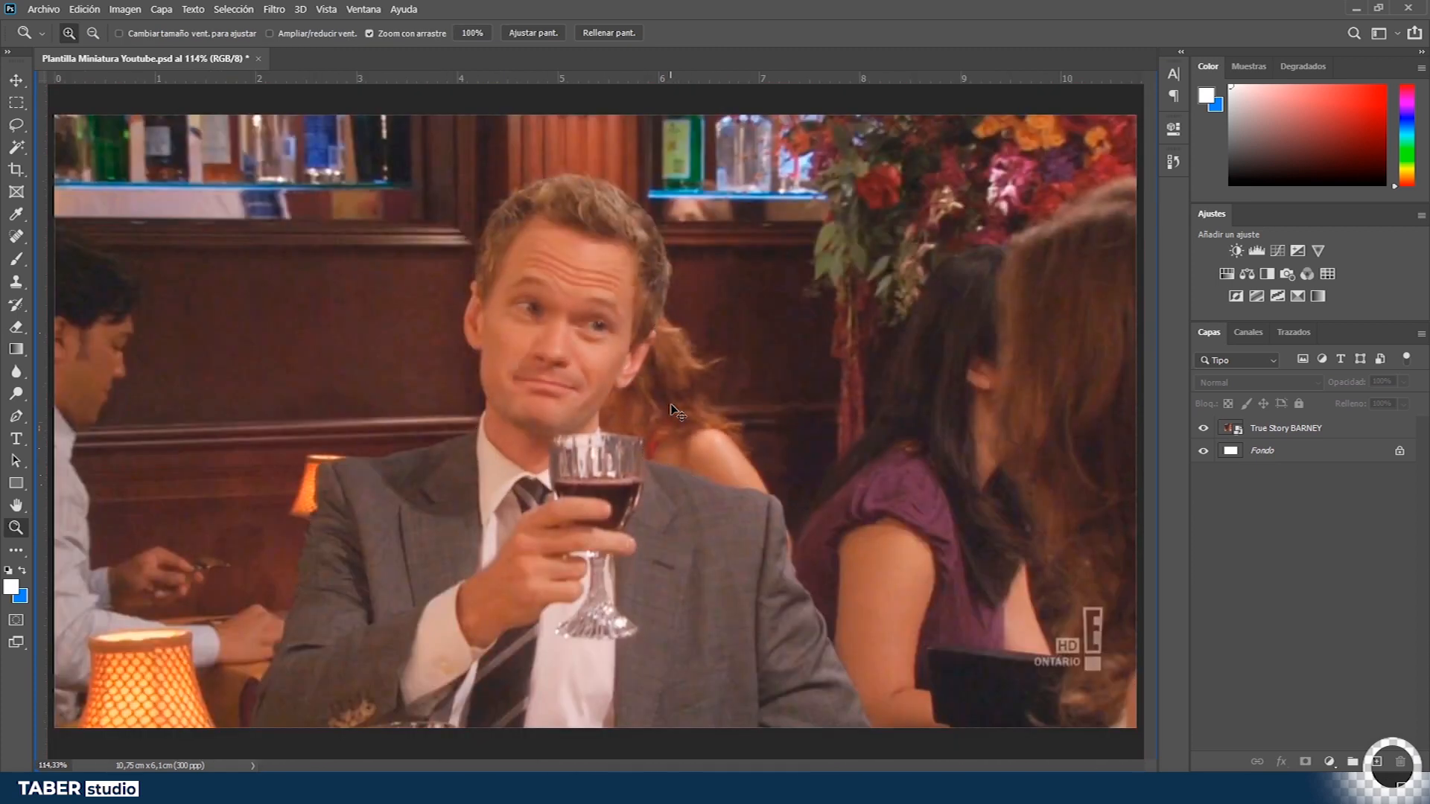
{"action": "left_click", "coordinate": [231, 9]}
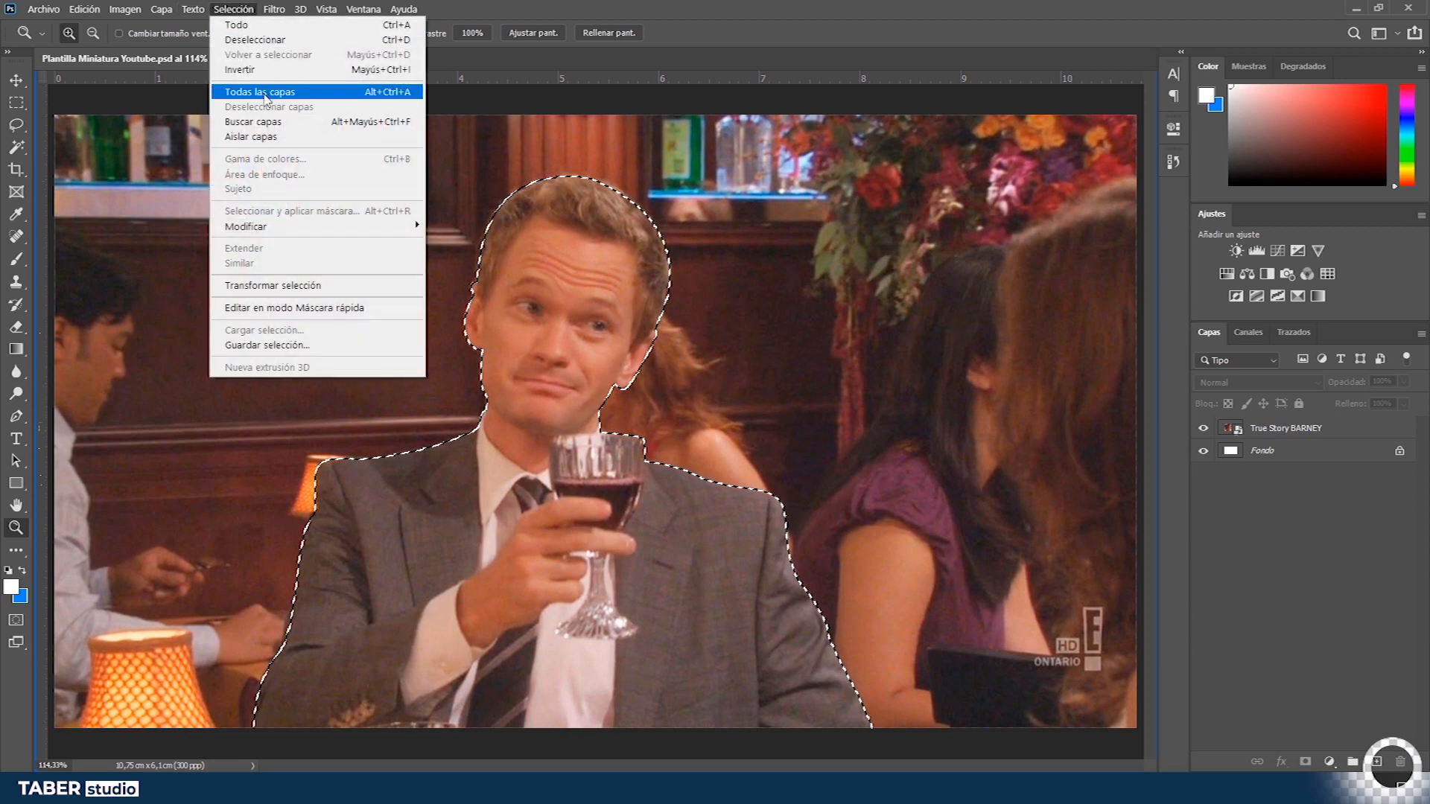
{"action": "left_click", "coordinate": [257, 40]}
{"action": "key", "text": "ctrl+shift+d"}
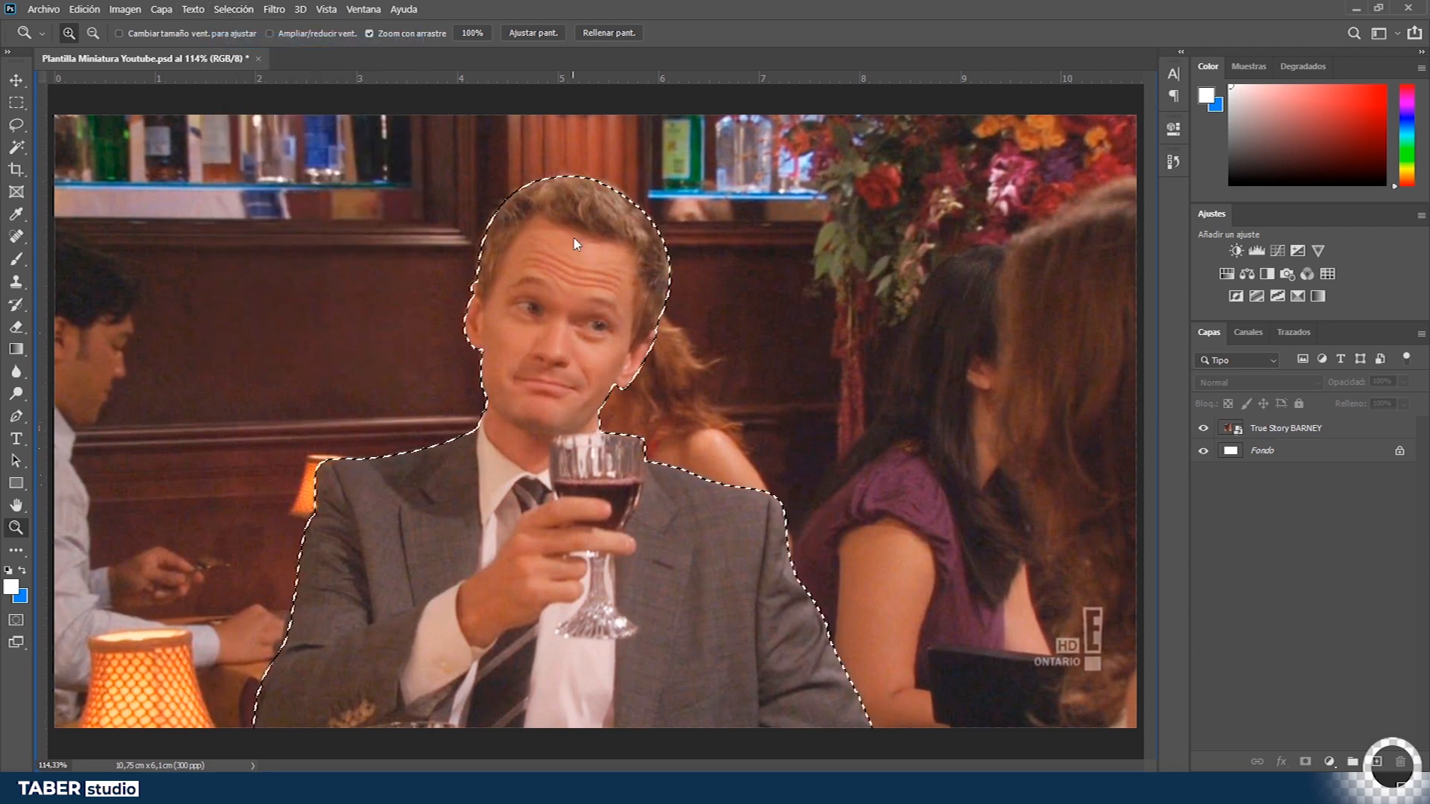
{"action": "left_click", "coordinate": [608, 332], "text": "alt"}
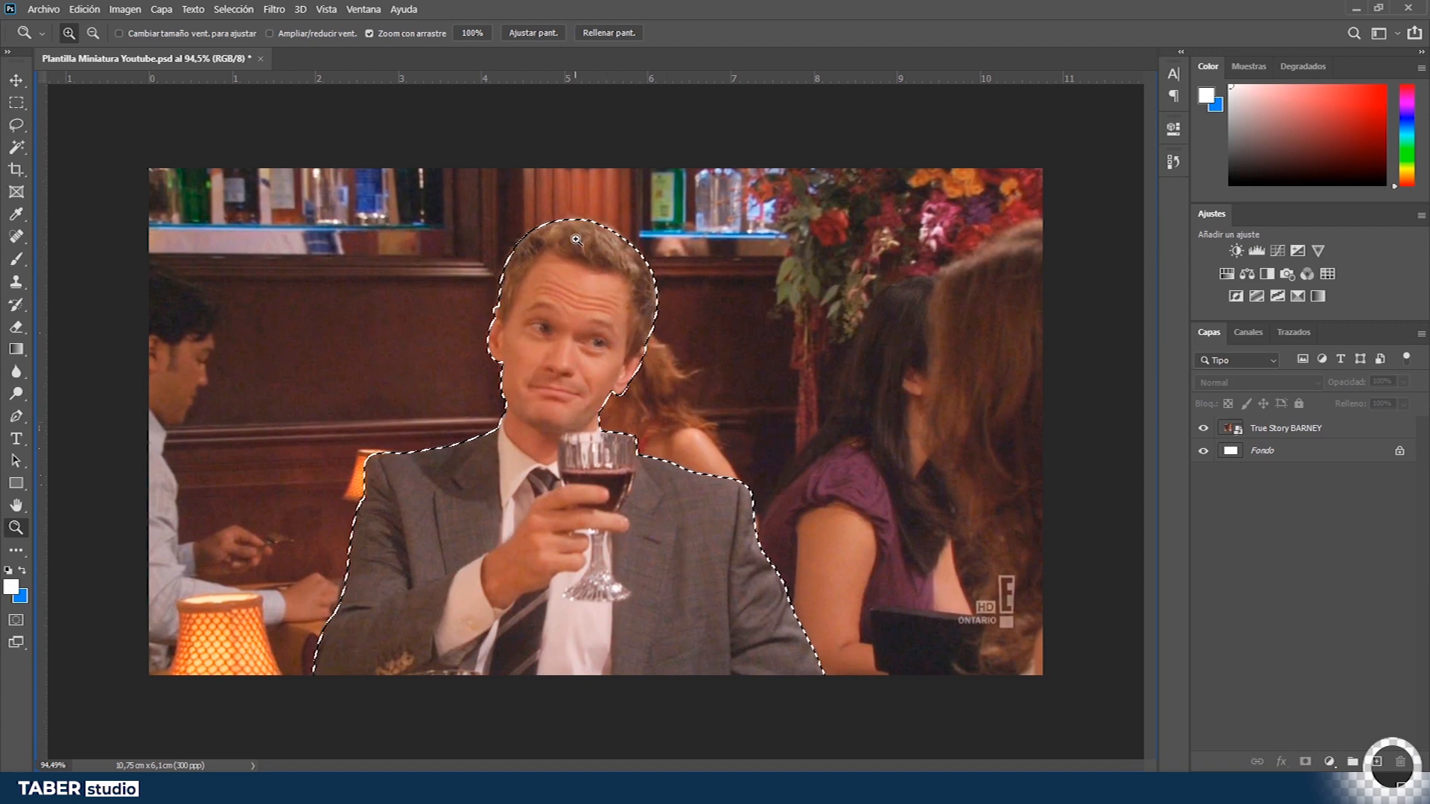
{"action": "key", "text": "ctrl+d"}
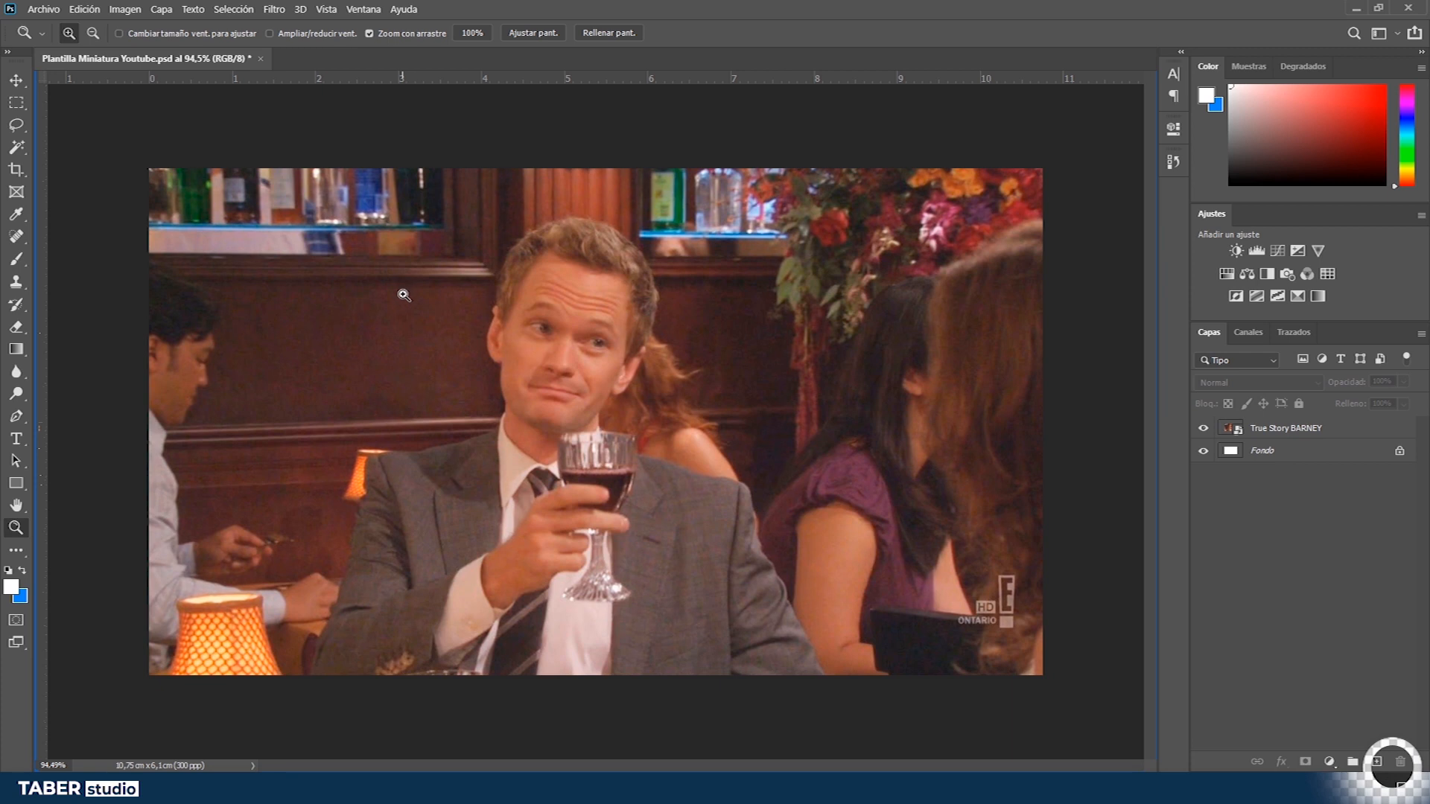
{"action": "key", "text": "ctrl+shift+d"}
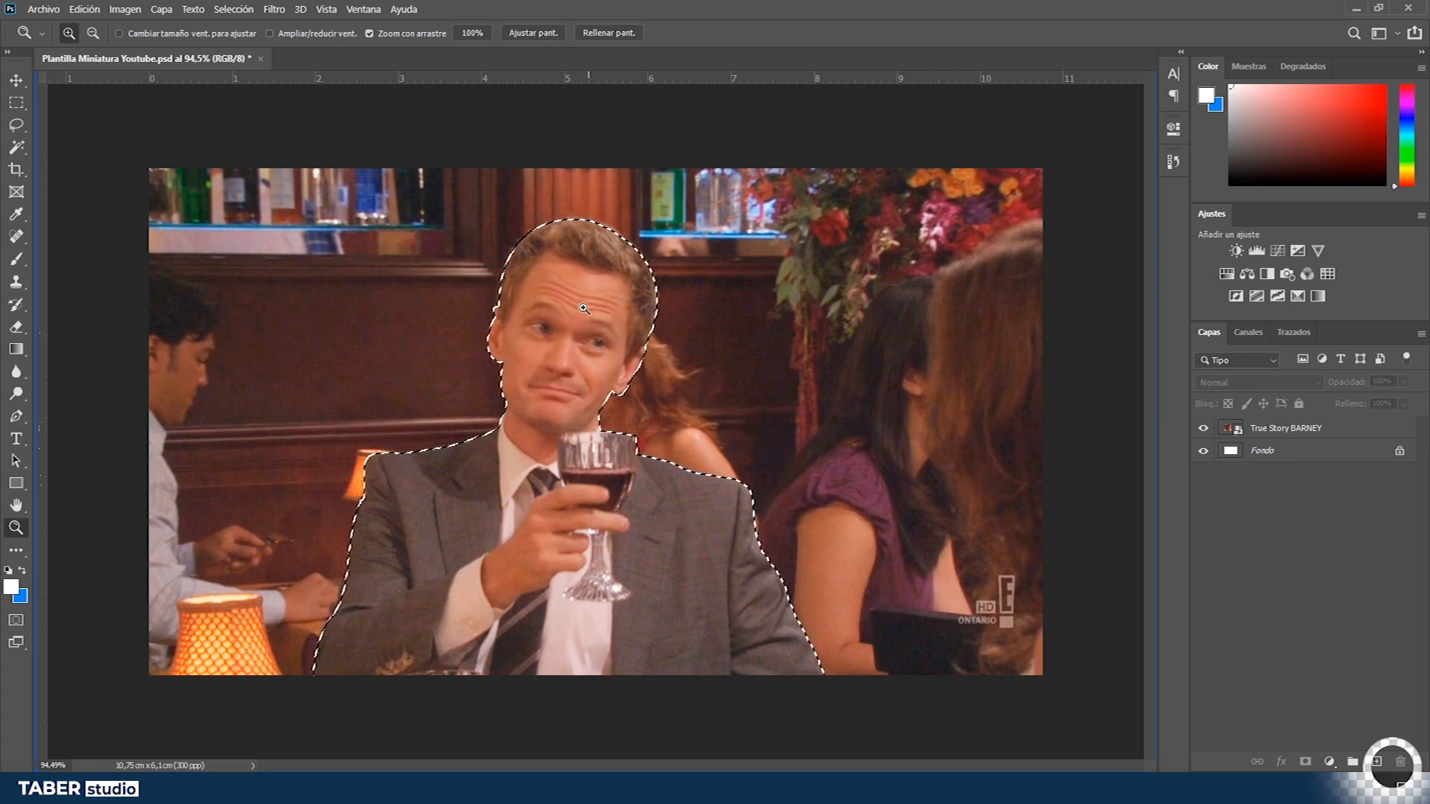
- Open Select and Mask for the Barney selection
{"action": "left_click_drag", "start_coordinate": [599, 199], "coordinate": [660, 223]}
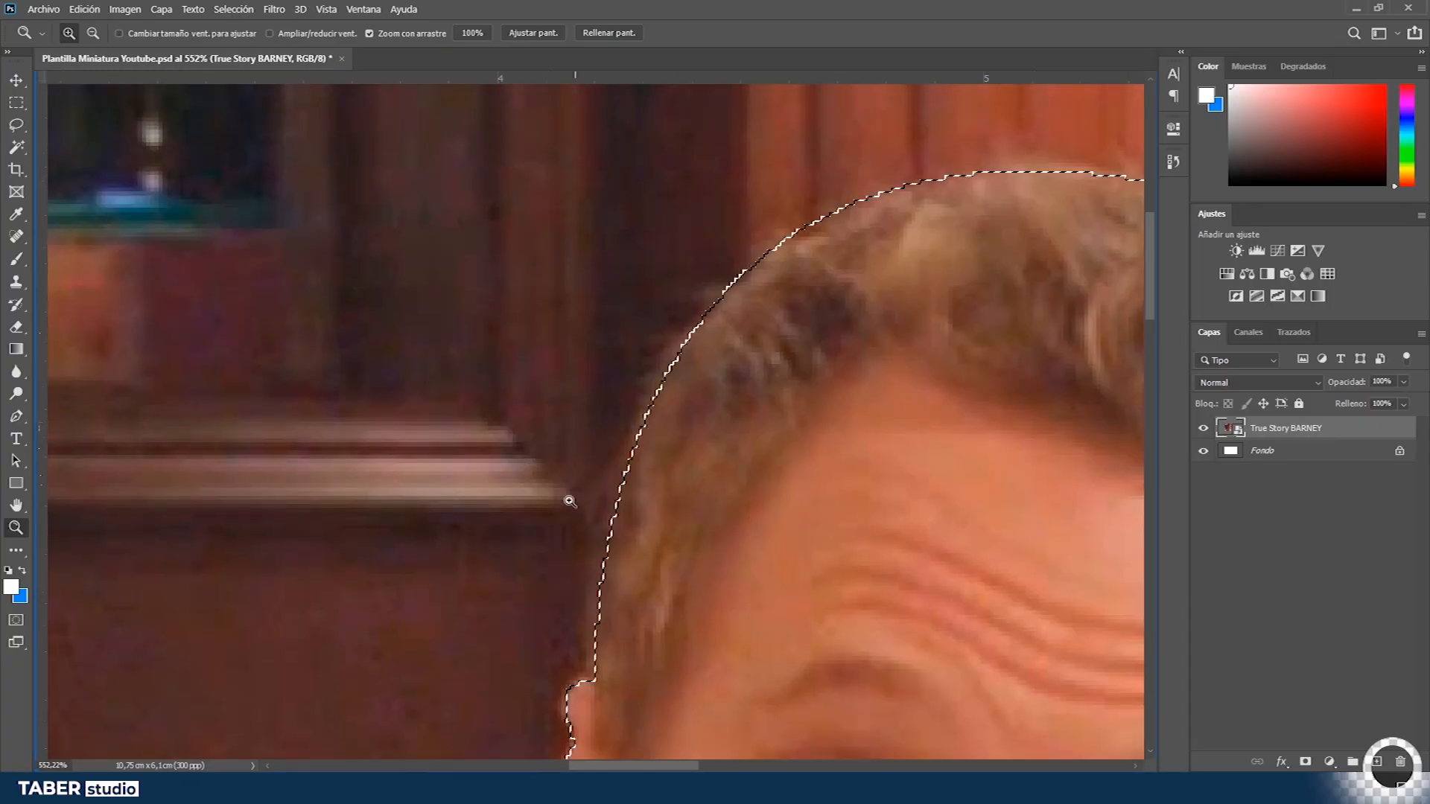
{"action": "left_click_drag", "start_coordinate": [1137, 211], "coordinate": [402, 192]}
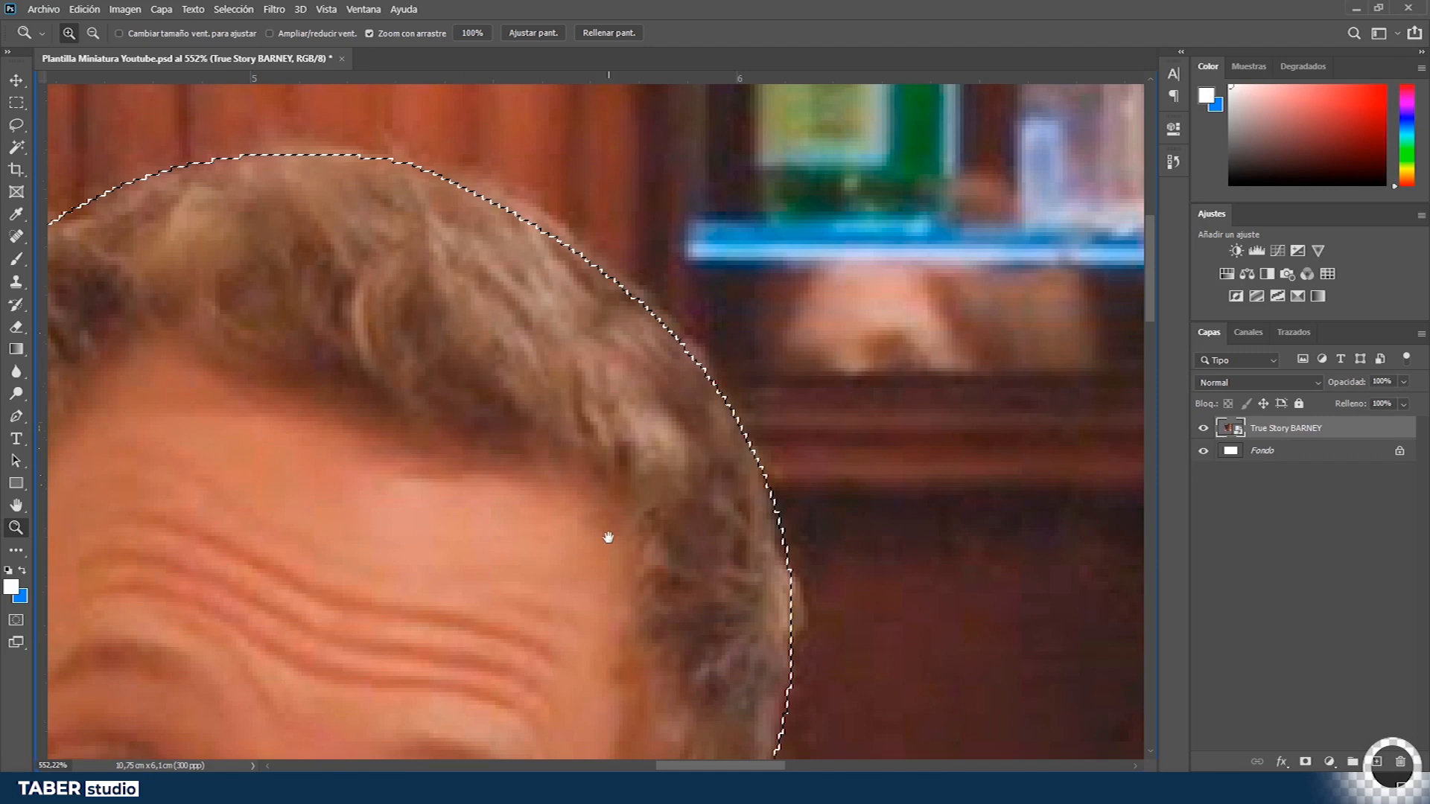
{"action": "left_click_drag", "start_coordinate": [643, 682], "coordinate": [677, 231]}
{"action": "left_click_drag", "start_coordinate": [857, 657], "coordinate": [780, 79]}
{"action": "left_click_drag", "start_coordinate": [915, 662], "coordinate": [298, 223]}
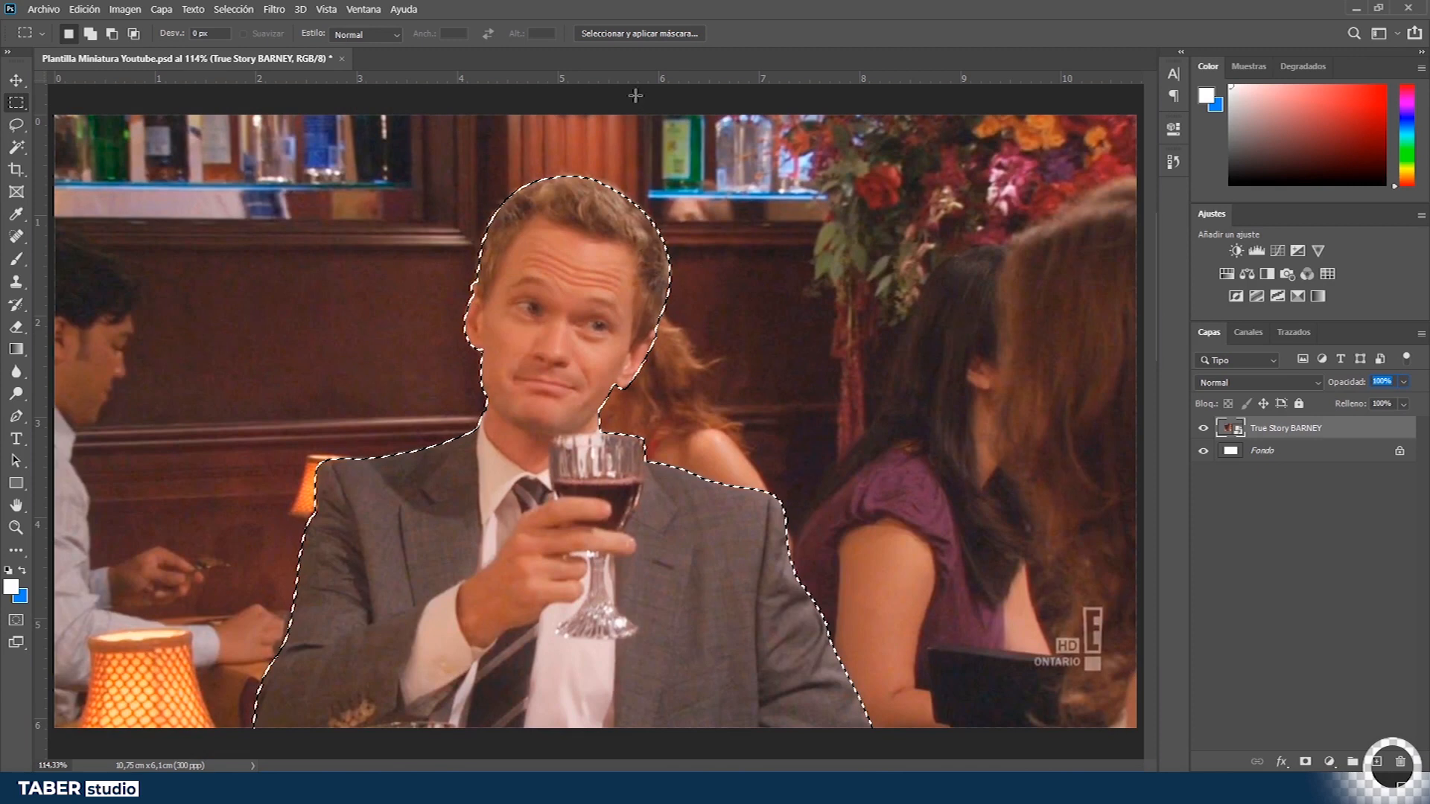
{"action": "left_click", "coordinate": [646, 33]}
{"action": "key", "text": "z"}
{"action": "mouse_move", "coordinate": [562, 180]}
{"action": "left_mouse_down"}
{"action": "mouse_move", "coordinate": [647, 179]}
{"action": "mouse_move", "coordinate": [698, 259]}
{"action": "left_mouse_up"}
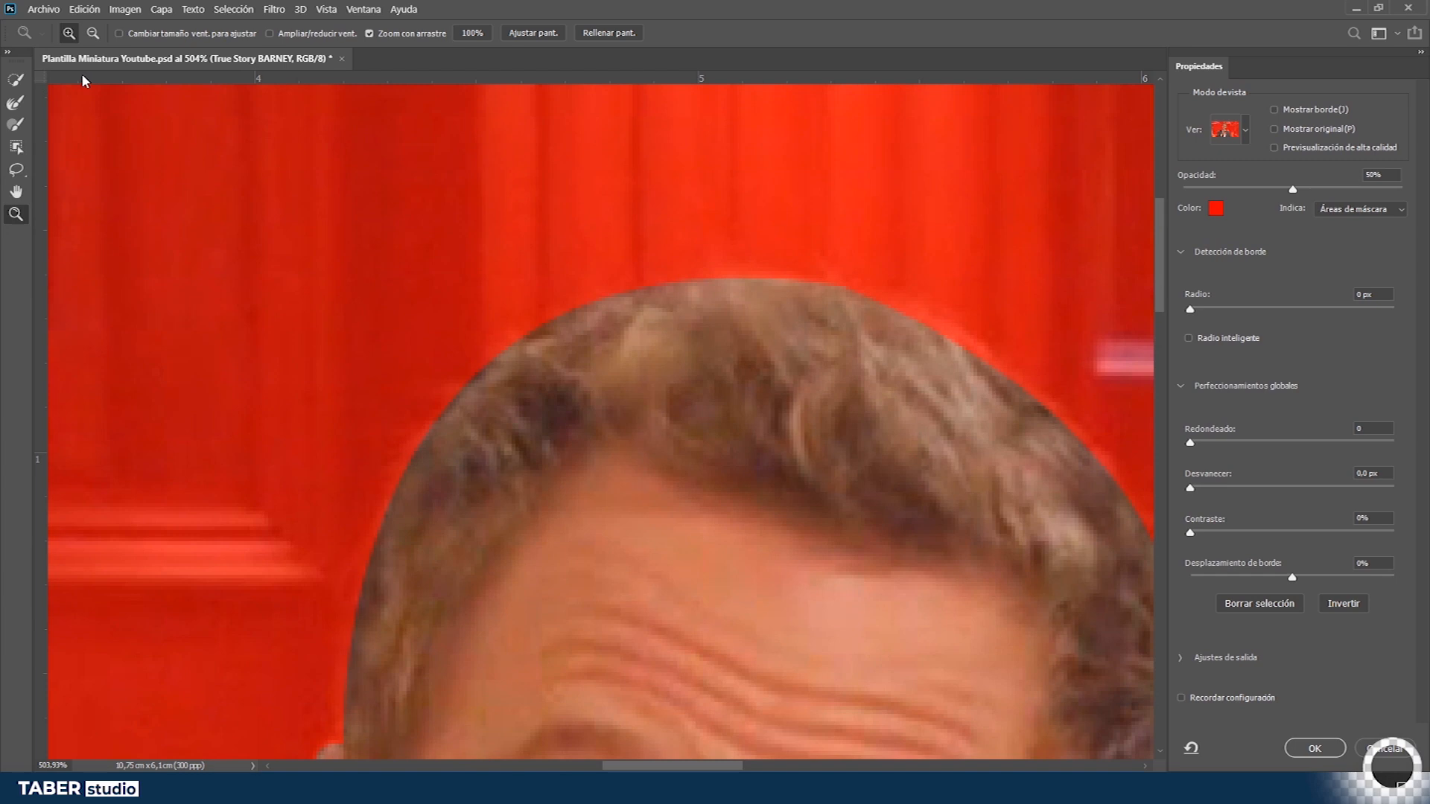
- Refine the hair edge along the top of Barney's head with the Refine Edge Brush
{"action": "left_click", "coordinate": [18, 104]}
{"action": "left_click_drag", "start_coordinate": [528, 332], "coordinate": [485, 332]}
{"action": "left_click_drag", "start_coordinate": [603, 340], "coordinate": [641, 340]}
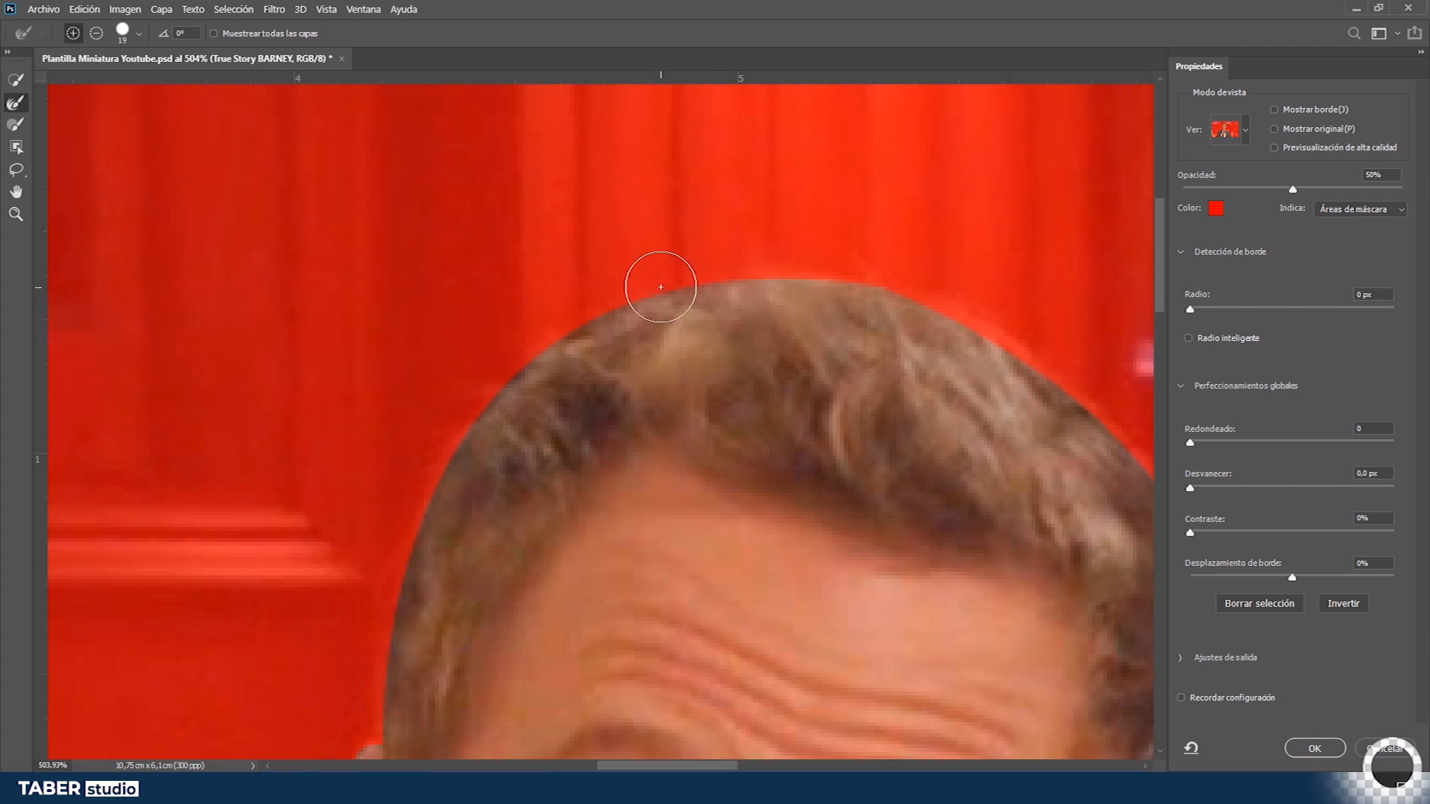
{"action": "left_click_drag", "start_coordinate": [735, 275], "coordinate": [709, 277]}
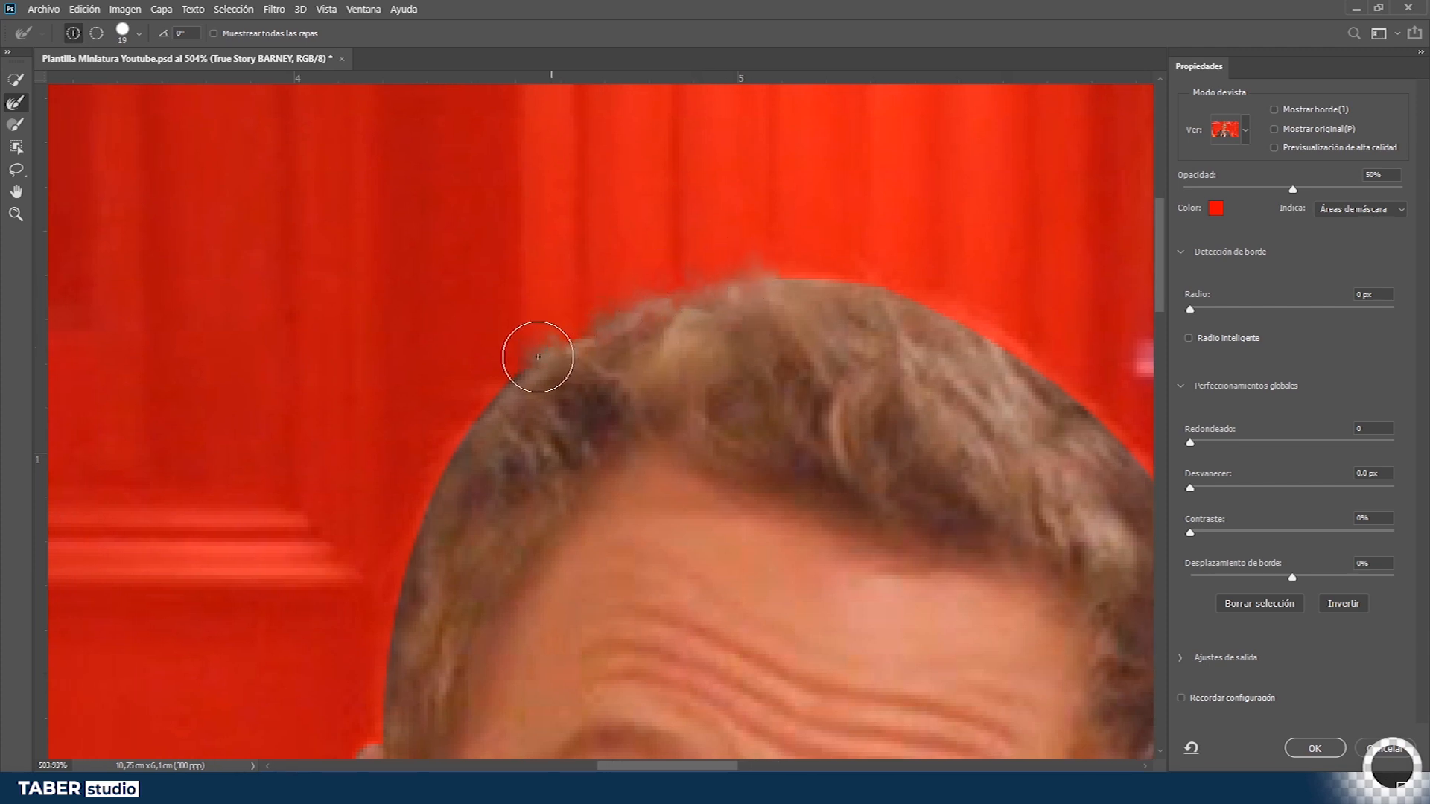
{"action": "mouse_move", "coordinate": [445, 477]}
{"action": "left_mouse_down"}
{"action": "mouse_move", "coordinate": [413, 537]}
{"action": "mouse_move", "coordinate": [379, 711]}
{"action": "left_mouse_up"}
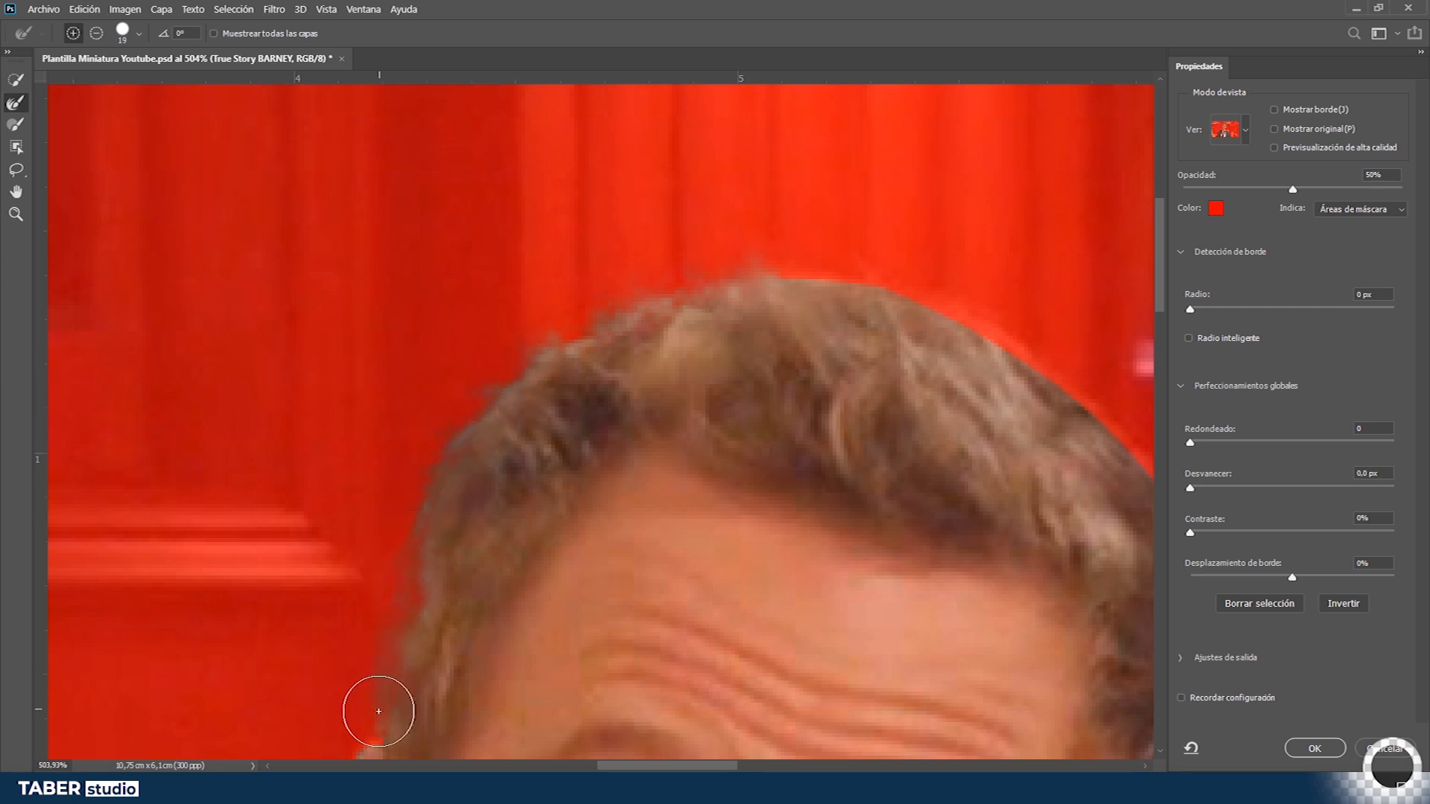
- Refine the remaining hair and shoulder edges with the Refine Edge Brush and apply Select and Mask
{"action": "key", "text": "z"}
{"action": "mouse_move", "coordinate": [489, 386]}
{"action": "left_mouse_down"}
{"action": "mouse_move", "coordinate": [562, 374]}
{"action": "mouse_move", "coordinate": [516, 397]}
{"action": "left_mouse_up"}
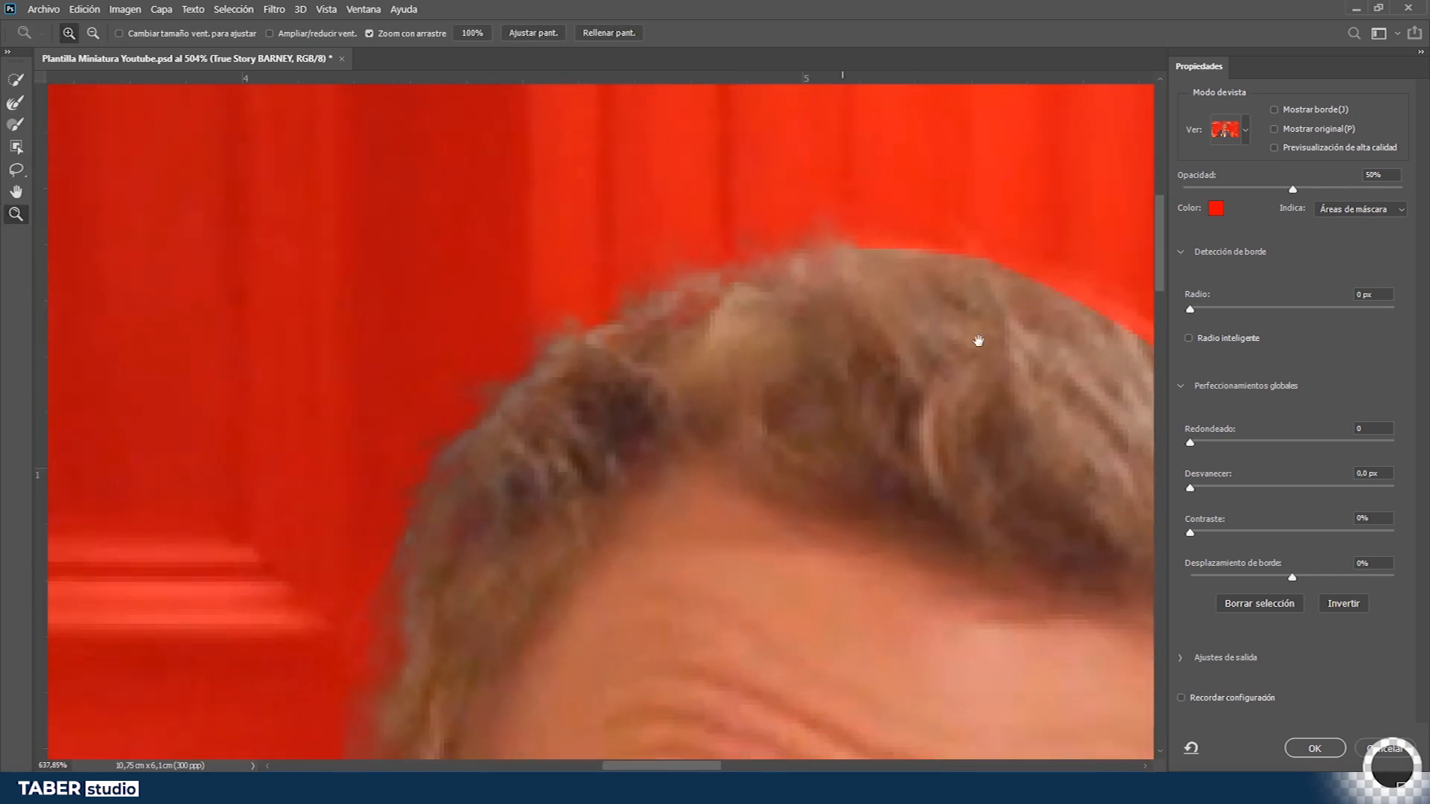
{"action": "left_click_drag", "start_coordinate": [978, 342], "coordinate": [541, 349]}
{"action": "key", "text": "r"}
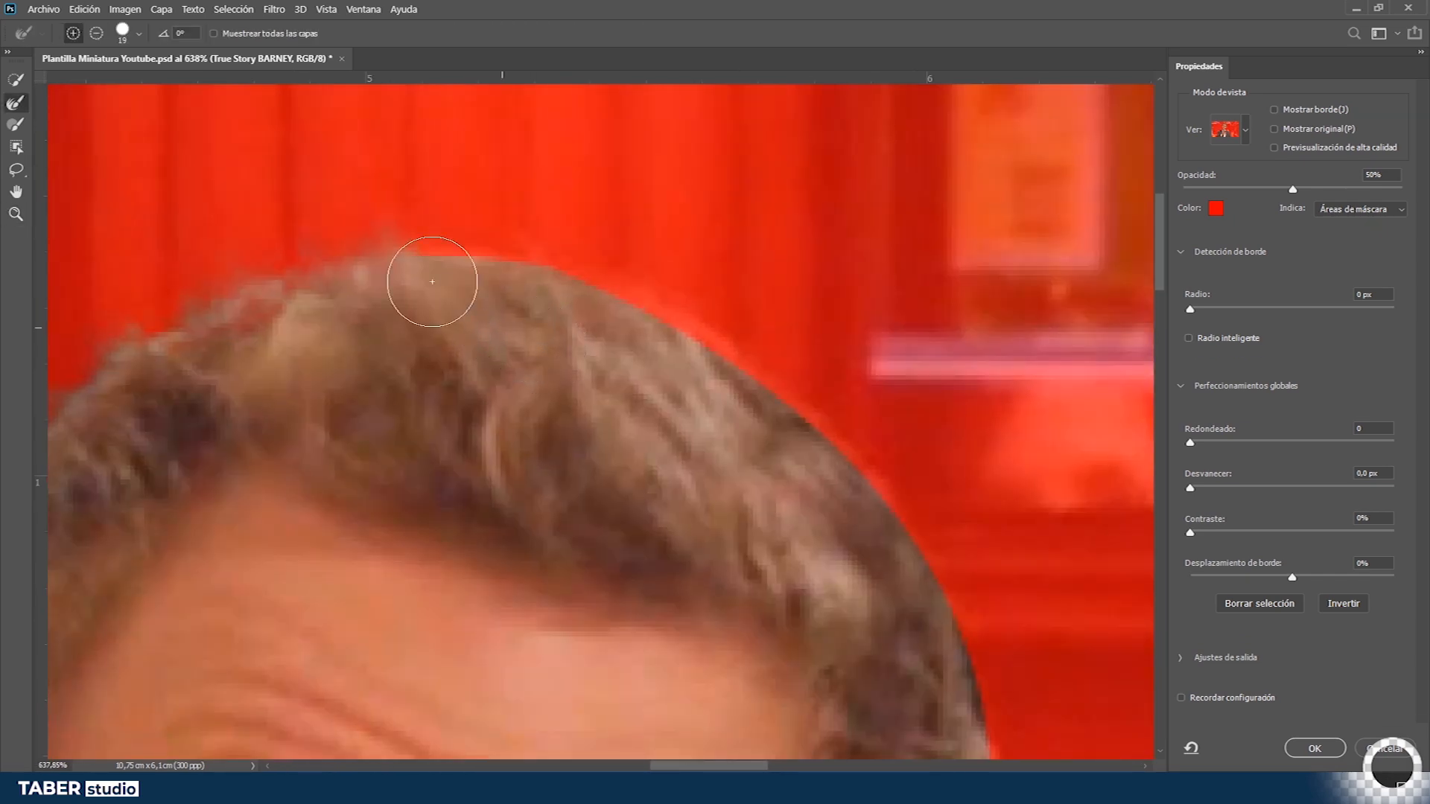
{"action": "mouse_move", "coordinate": [360, 261]}
{"action": "left_mouse_down"}
{"action": "mouse_move", "coordinate": [735, 345]}
{"action": "mouse_move", "coordinate": [990, 636]}
{"action": "left_mouse_up"}
{"action": "left_click_drag", "start_coordinate": [993, 738], "coordinate": [477, 94]}
{"action": "mouse_move", "coordinate": [477, 105]}
{"action": "left_mouse_down"}
{"action": "mouse_move", "coordinate": [468, 277]}
{"action": "mouse_move", "coordinate": [402, 580]}
{"action": "mouse_move", "coordinate": [639, 242]}
{"action": "left_mouse_up"}
{"action": "left_click_drag", "start_coordinate": [639, 242], "coordinate": [447, 562]}
{"action": "left_click_drag", "start_coordinate": [313, 633], "coordinate": [1117, 351]}
{"action": "left_click_drag", "start_coordinate": [254, 693], "coordinate": [1149, 389]}
{"action": "mouse_move", "coordinate": [631, 636]}
{"action": "left_mouse_down"}
{"action": "mouse_move", "coordinate": [668, 713]}
{"action": "mouse_move", "coordinate": [730, 29]}
{"action": "left_mouse_up"}
{"action": "left_click_drag", "start_coordinate": [418, 662], "coordinate": [577, 231]}
{"action": "left_click_drag", "start_coordinate": [521, 497], "coordinate": [563, 632]}
{"action": "left_click_drag", "start_coordinate": [944, 492], "coordinate": [926, 507]}
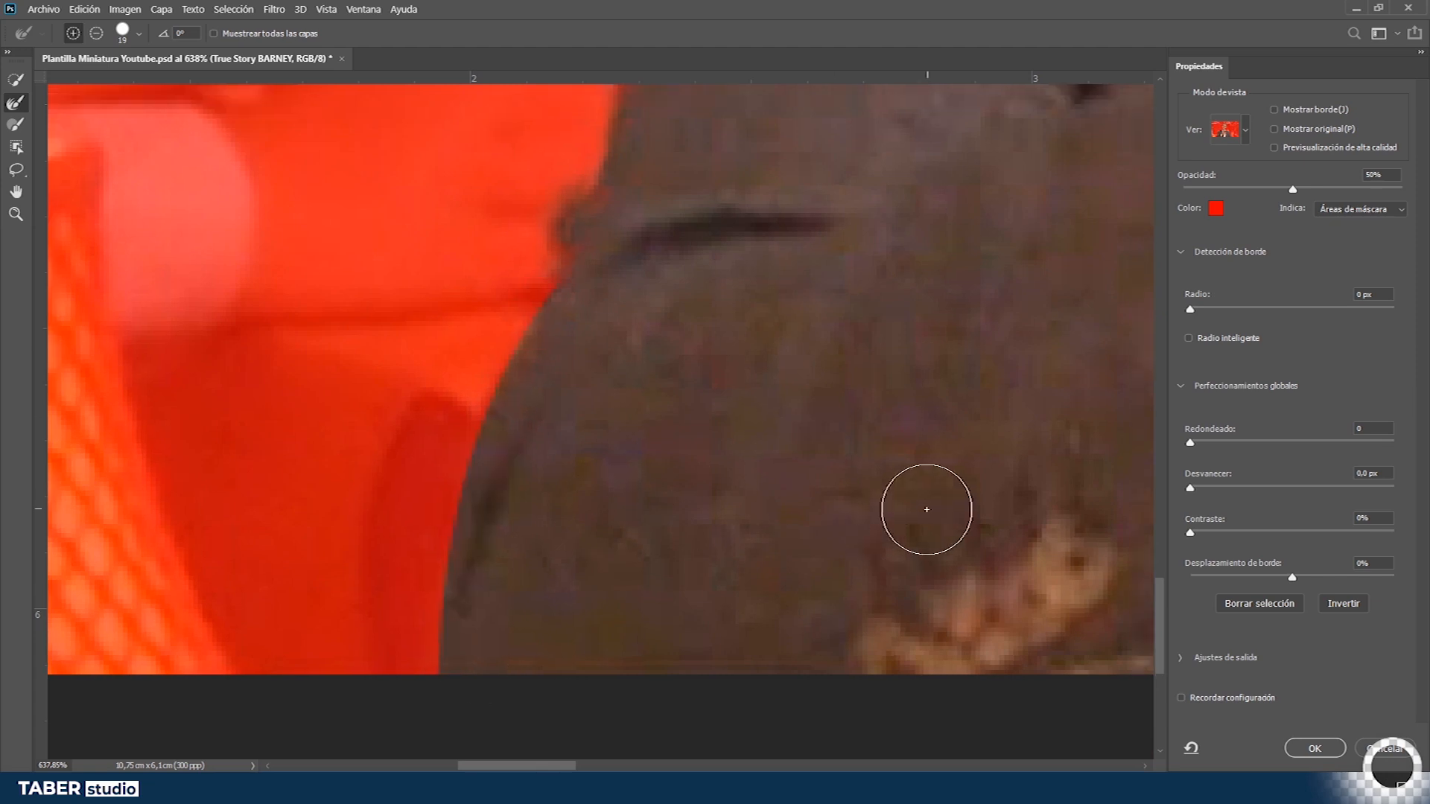
{"action": "key", "text": "ctrl+0"}
{"action": "left_click", "coordinate": [1311, 748]}
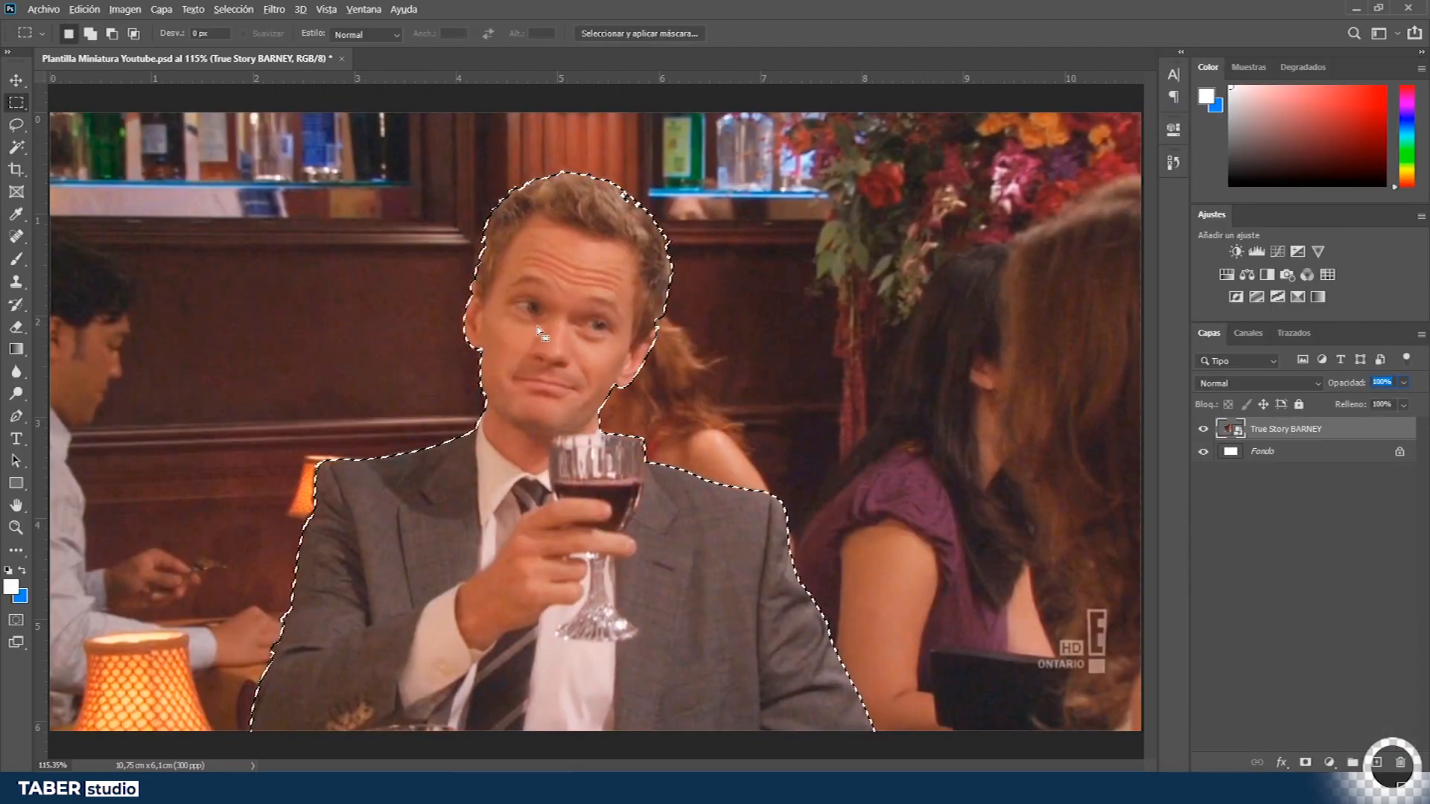
- Copy the Barney selection onto a new layer and hide the True Story BARNEY layer
{"action": "scroll", "coordinate": [380, 262], "scroll_direction": "down", "scroll_amount": 1}
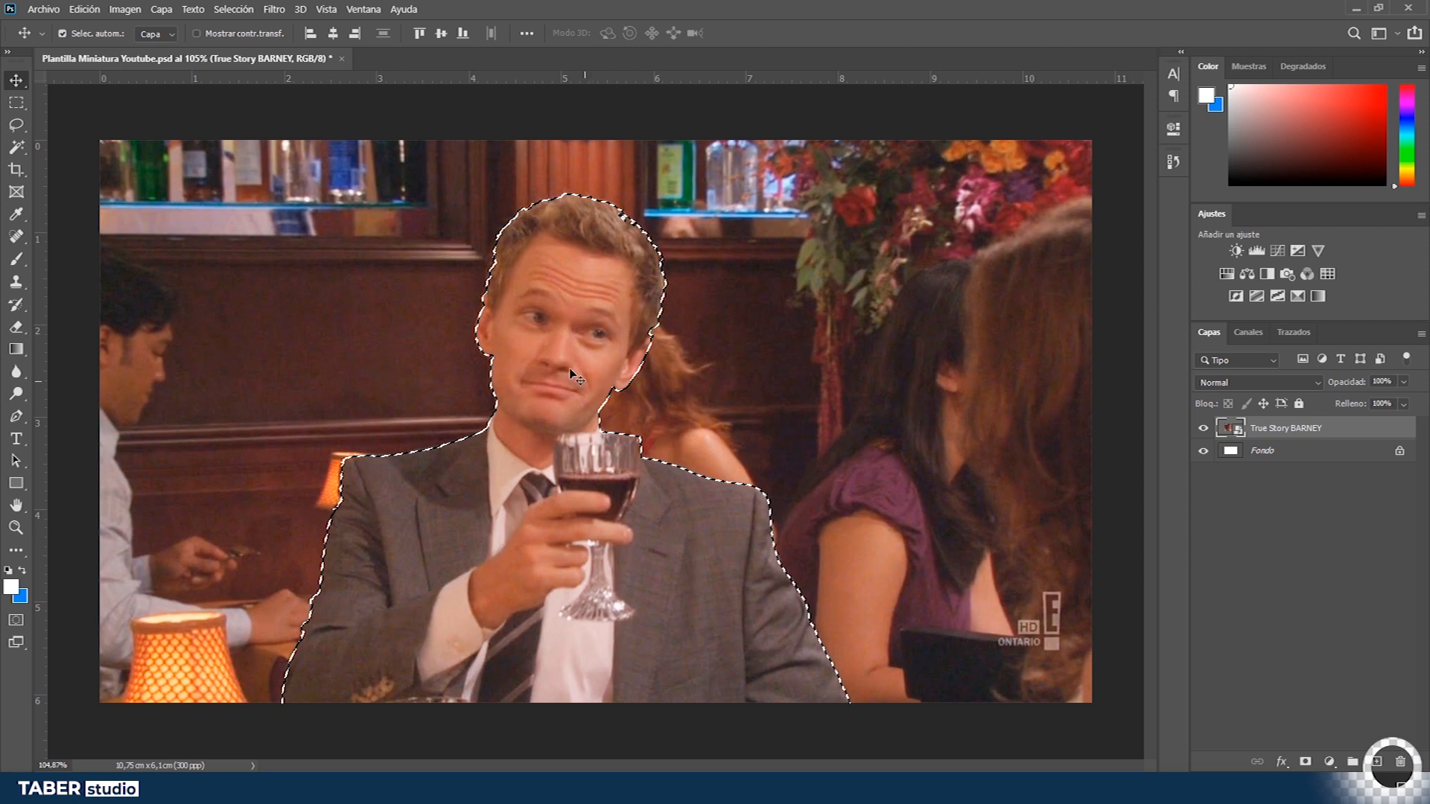
{"action": "key", "text": "ctrl"}
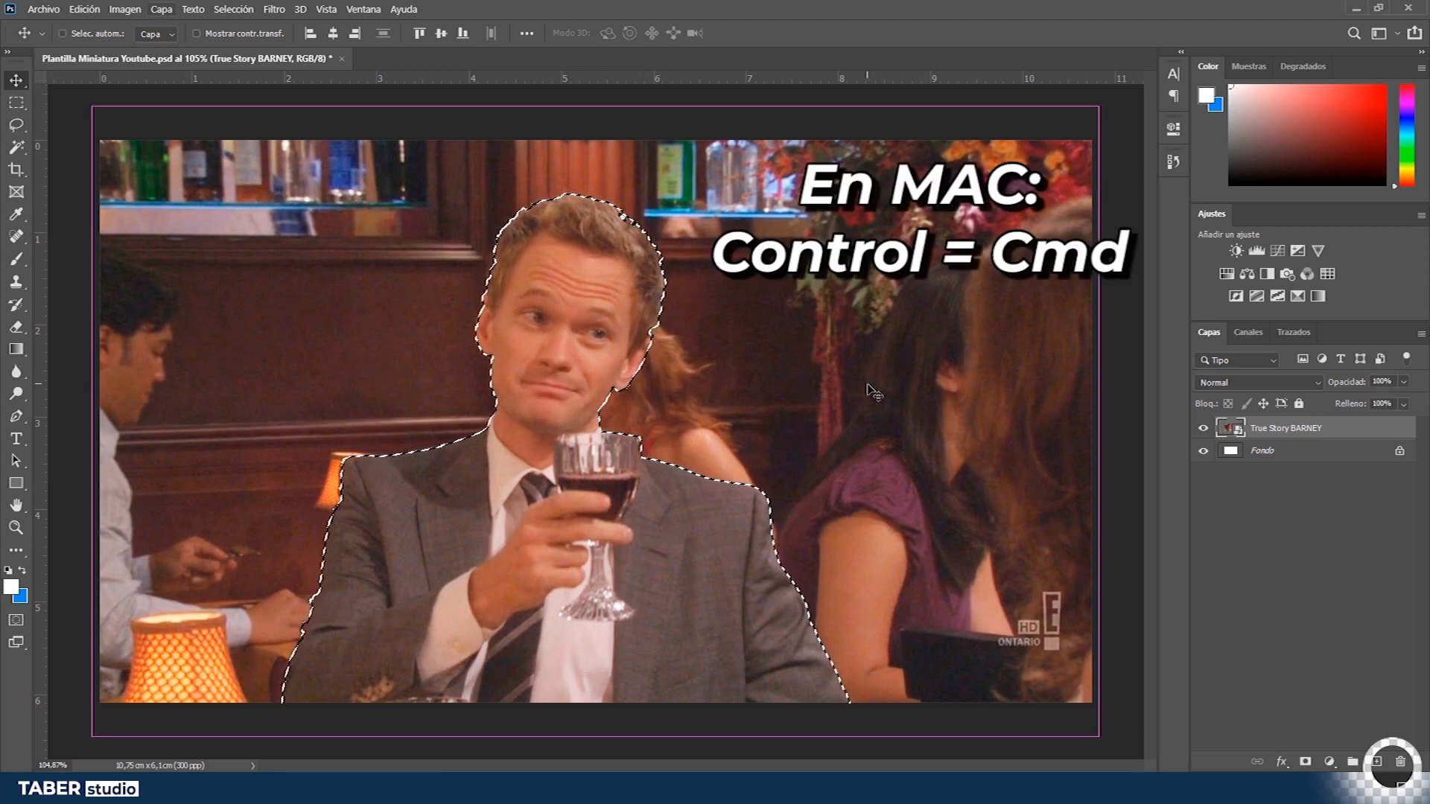
{"action": "key", "text": "ctrl+j"}
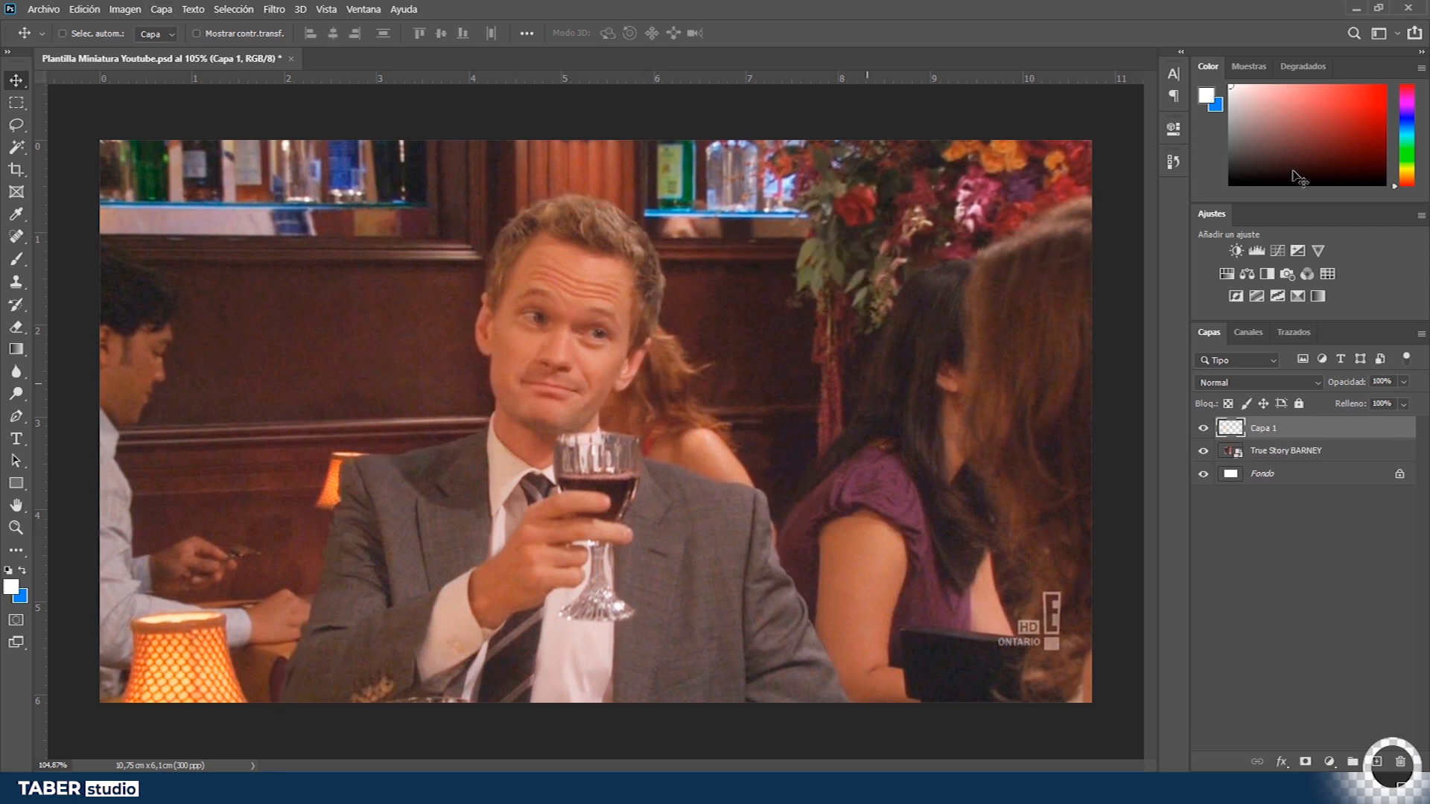
{"action": "left_click", "coordinate": [1204, 451]}
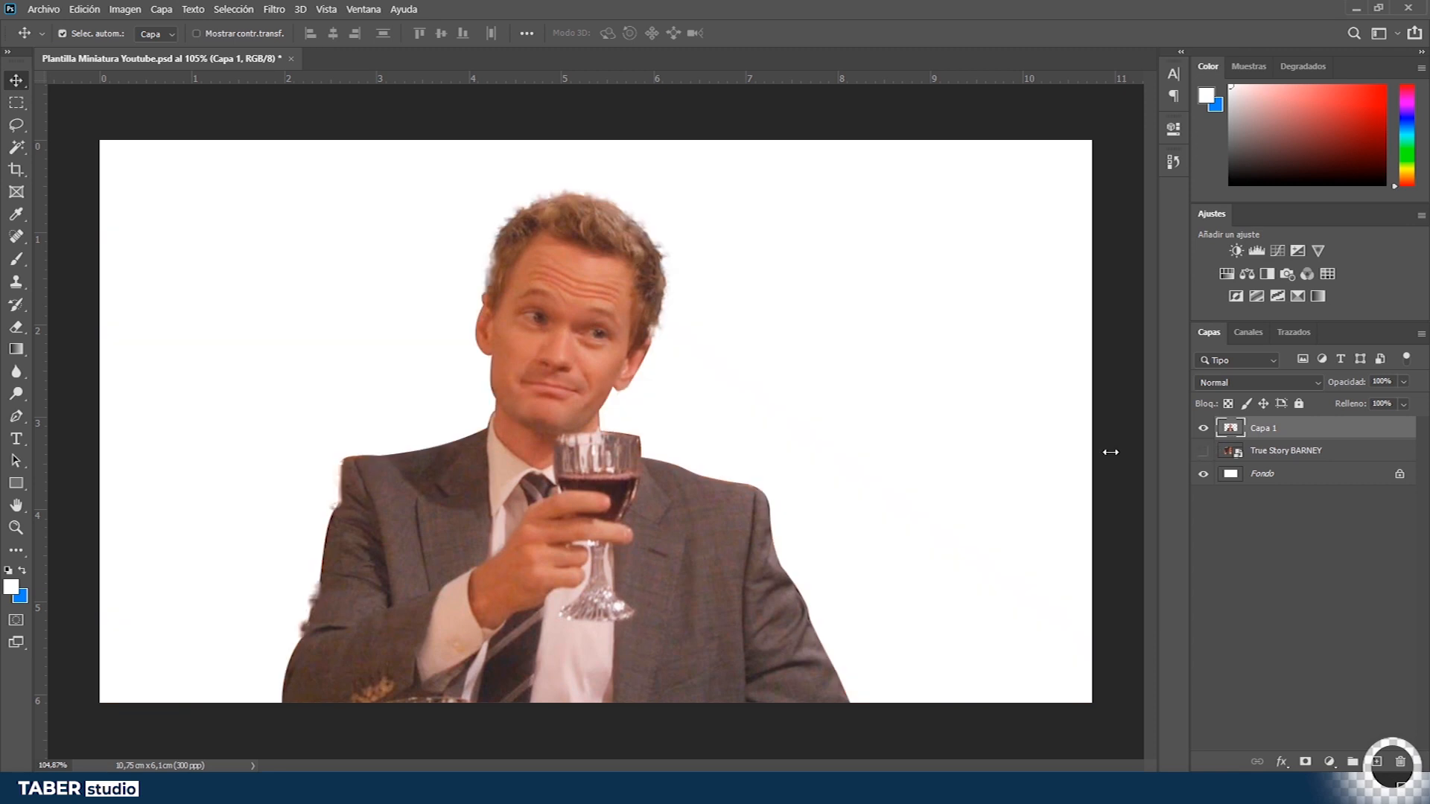
- Erase a stroke along the jacket's left edge with a large eraser and undo it
{"action": "key", "text": "z"}
{"action": "mouse_move", "coordinate": [534, 193]}
{"action": "left_mouse_down"}
{"action": "mouse_move", "coordinate": [624, 192]}
{"action": "mouse_move", "coordinate": [534, 195]}
{"action": "left_mouse_up"}
{"action": "left_click_drag", "start_coordinate": [615, 338], "coordinate": [619, 339]}
{"action": "left_click_drag", "start_coordinate": [264, 644], "coordinate": [376, 621]}
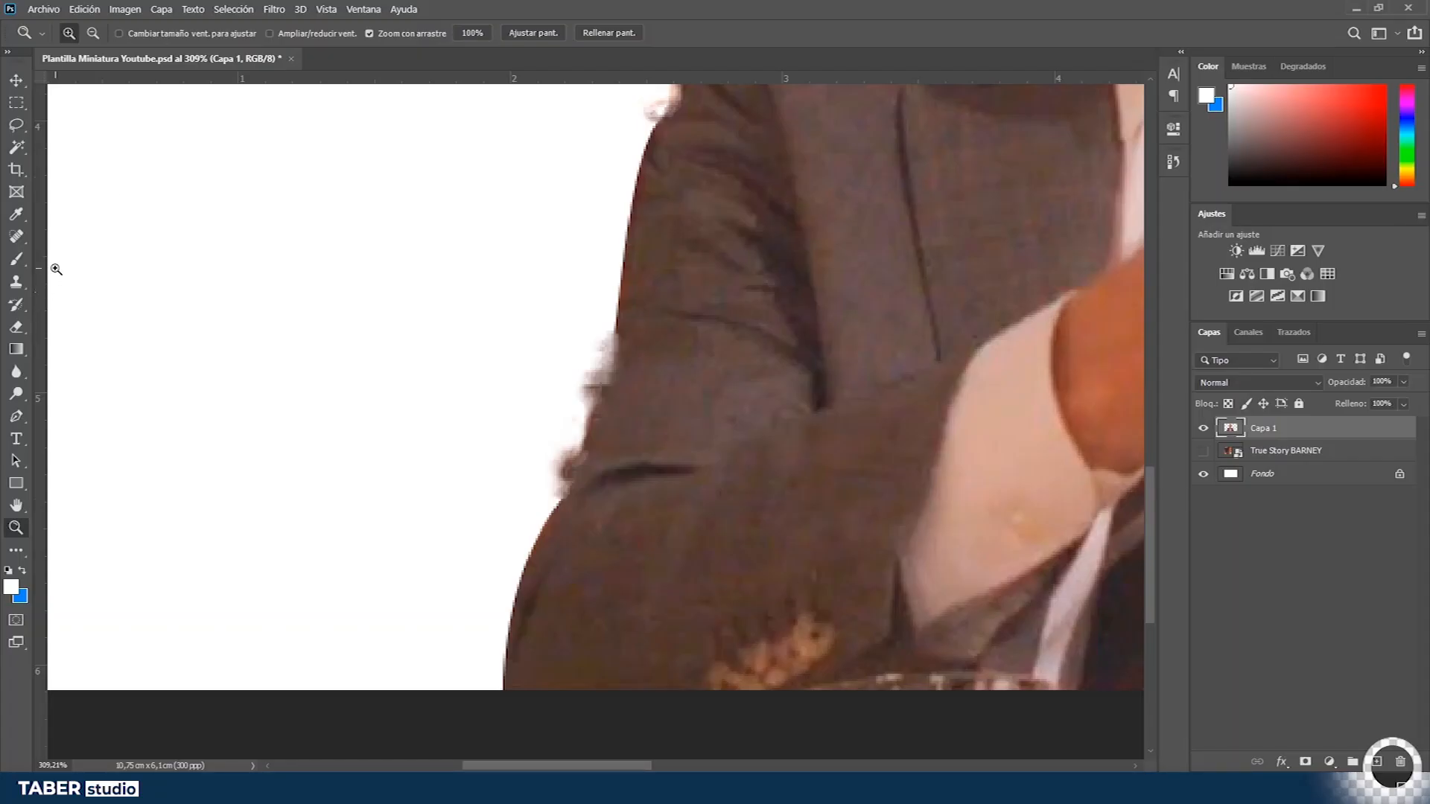
{"action": "key", "text": "e"}
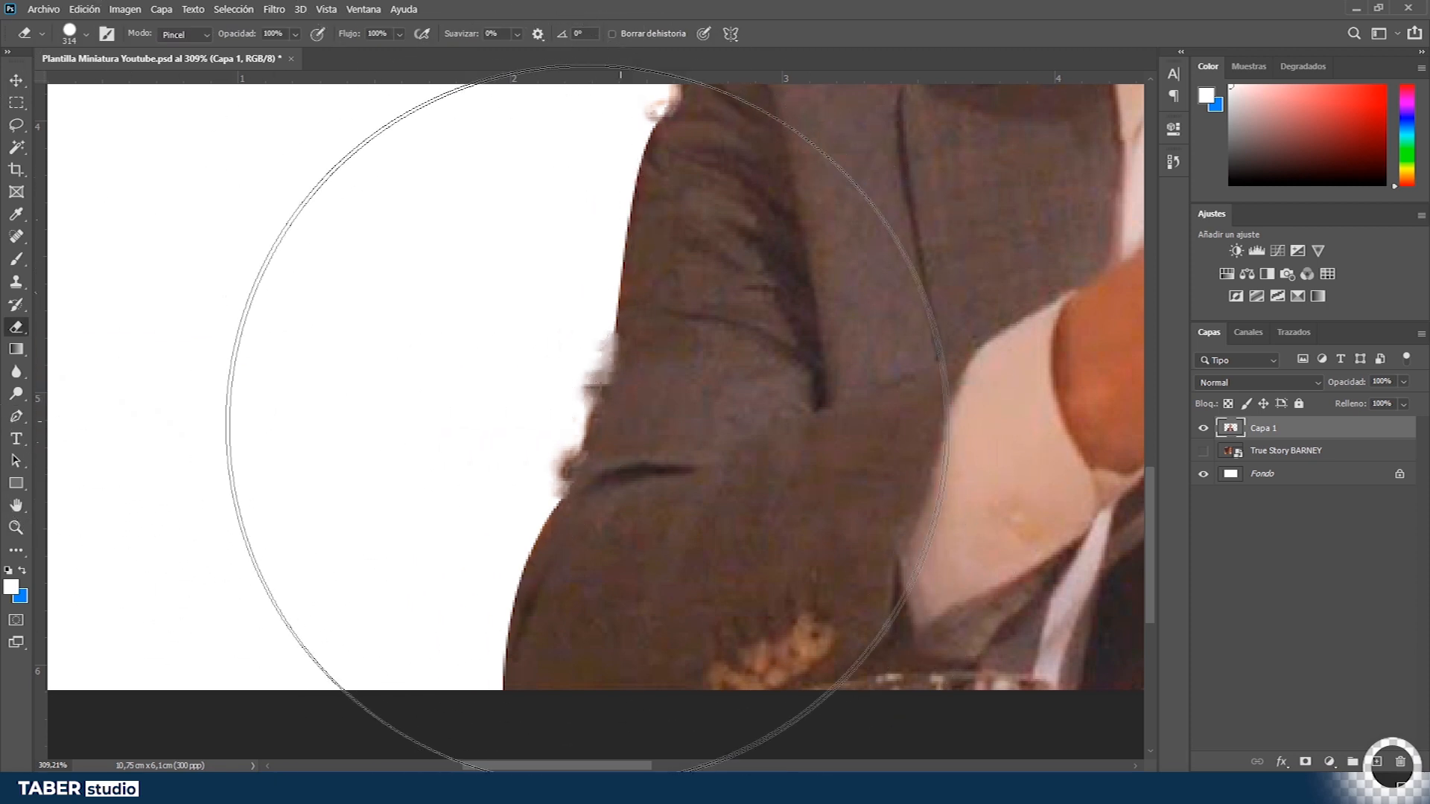
{"action": "left_click_drag", "start_coordinate": [466, 320], "coordinate": [830, 391]}
{"action": "key", "text": "ctrl+z"}
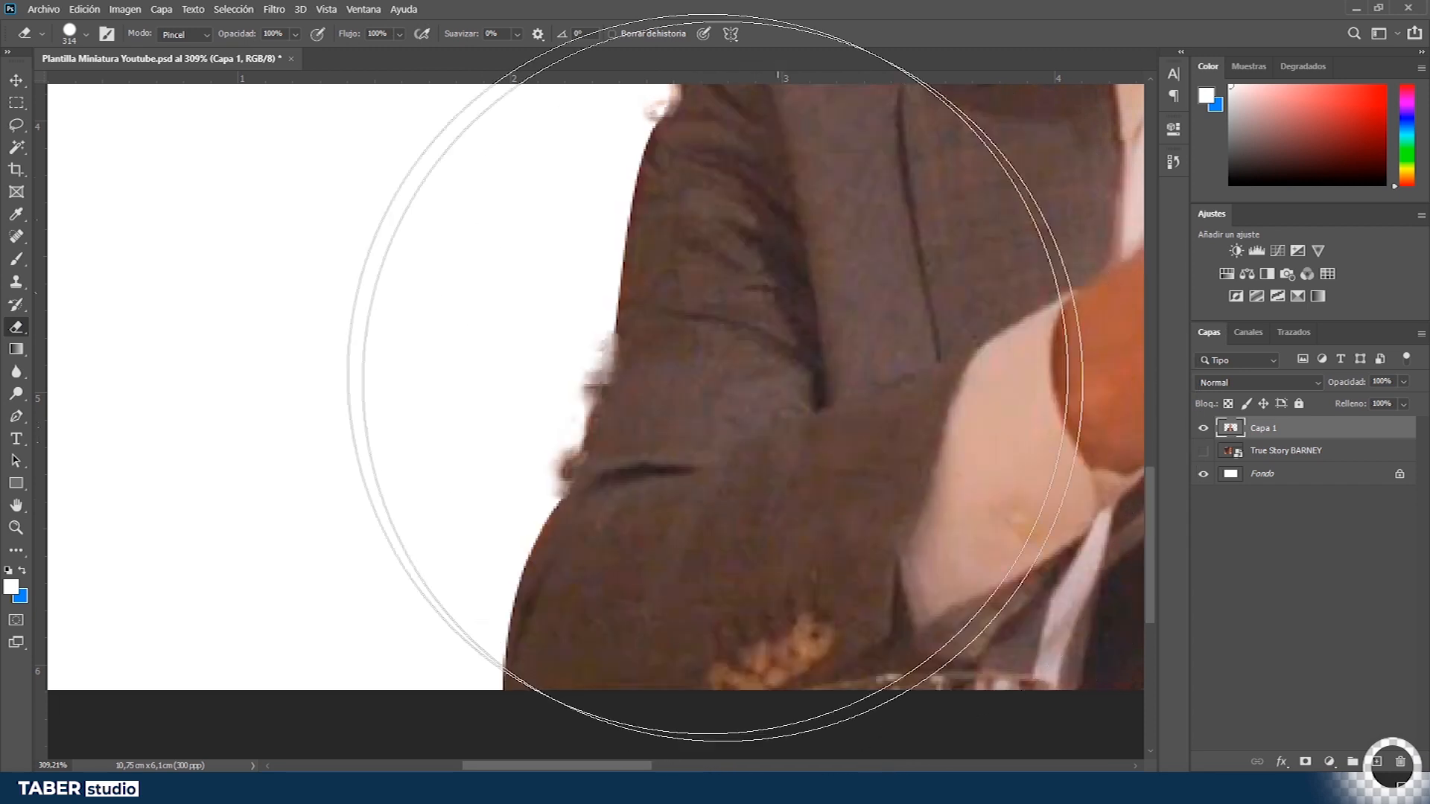
- Set the eraser to a 44 px Circular definido brush
{"action": "left_click", "coordinate": [87, 35]}
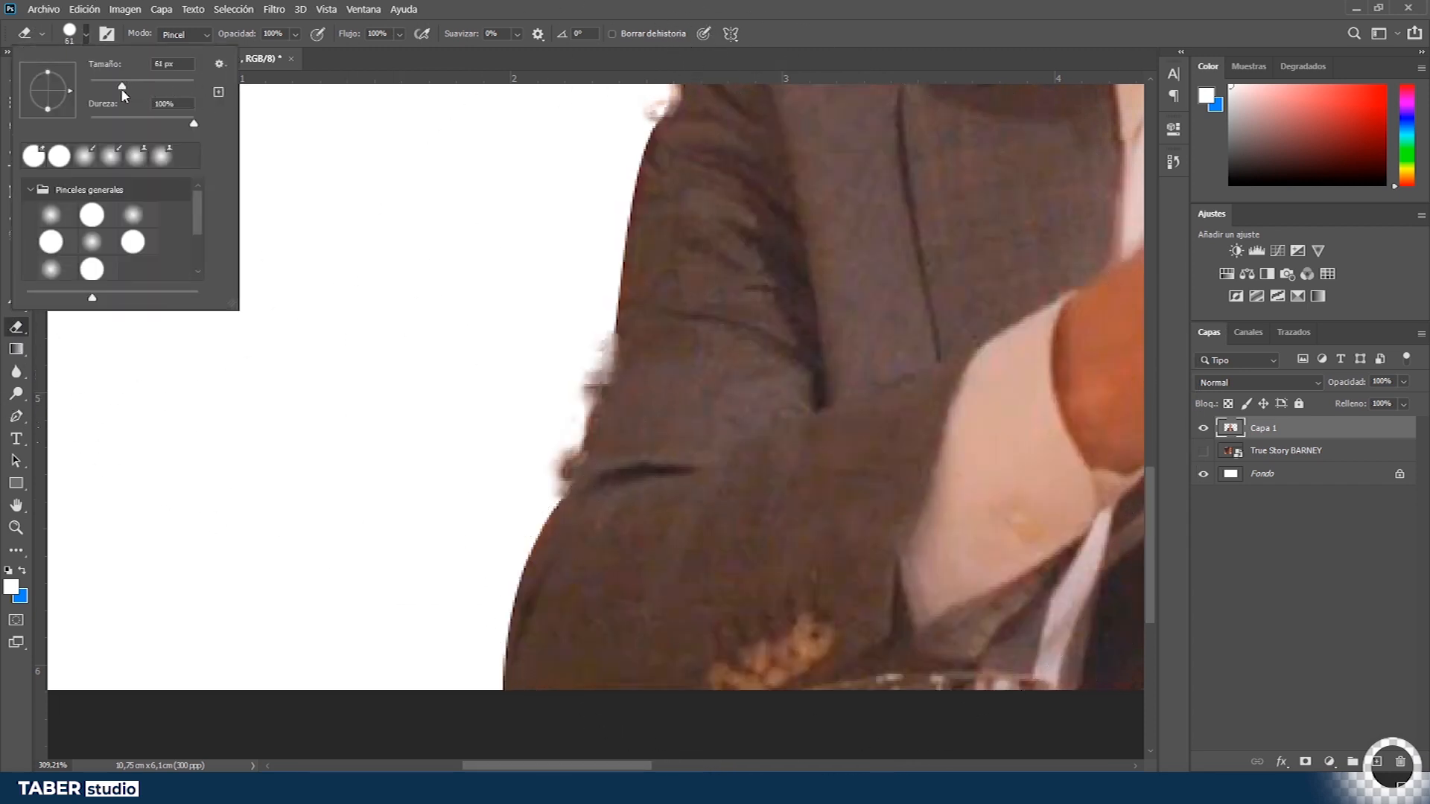
{"action": "key", "text": "Return"}
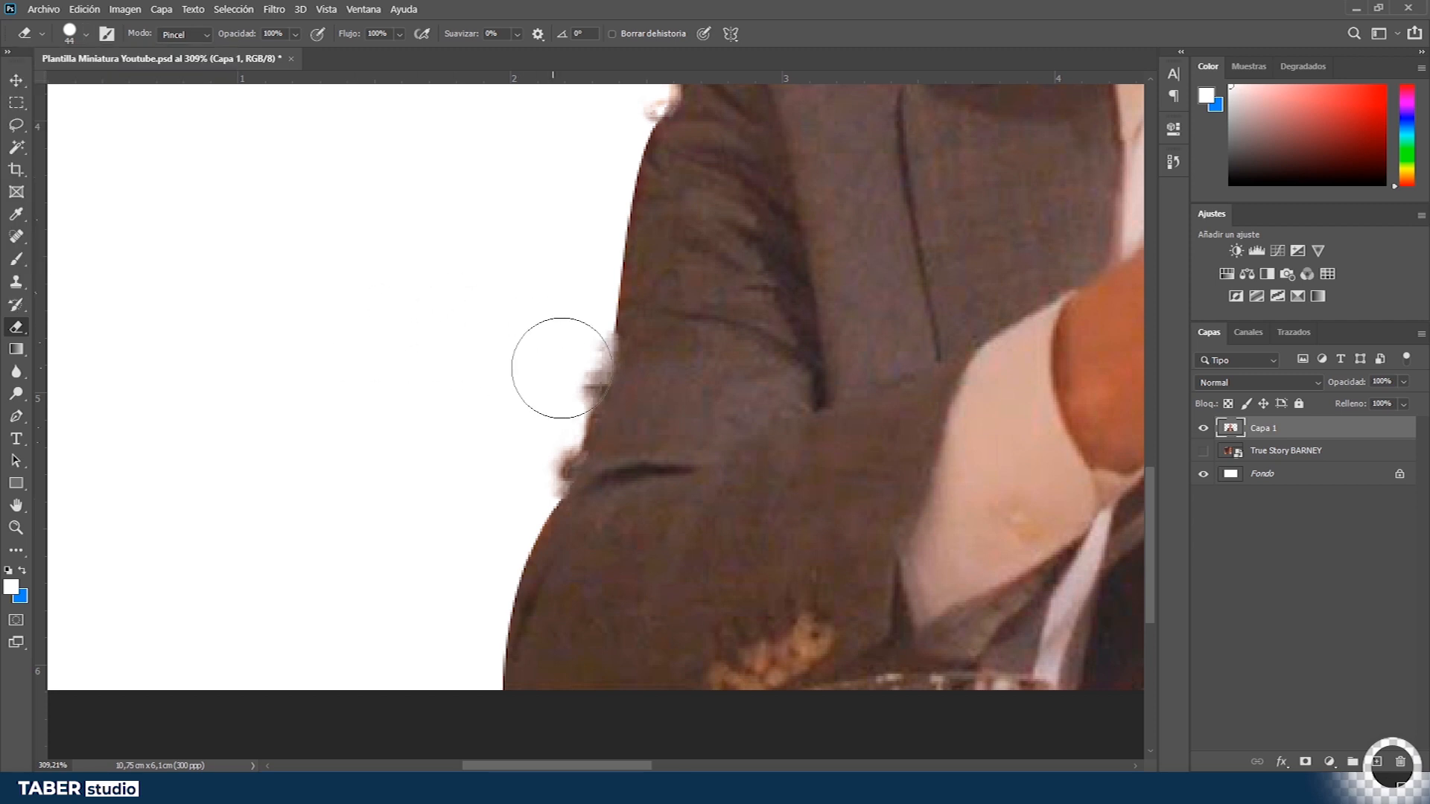
{"action": "key", "text": "z"}
{"action": "left_click", "coordinate": [592, 369]}
{"action": "left_click_drag", "start_coordinate": [592, 368], "coordinate": [619, 368]}
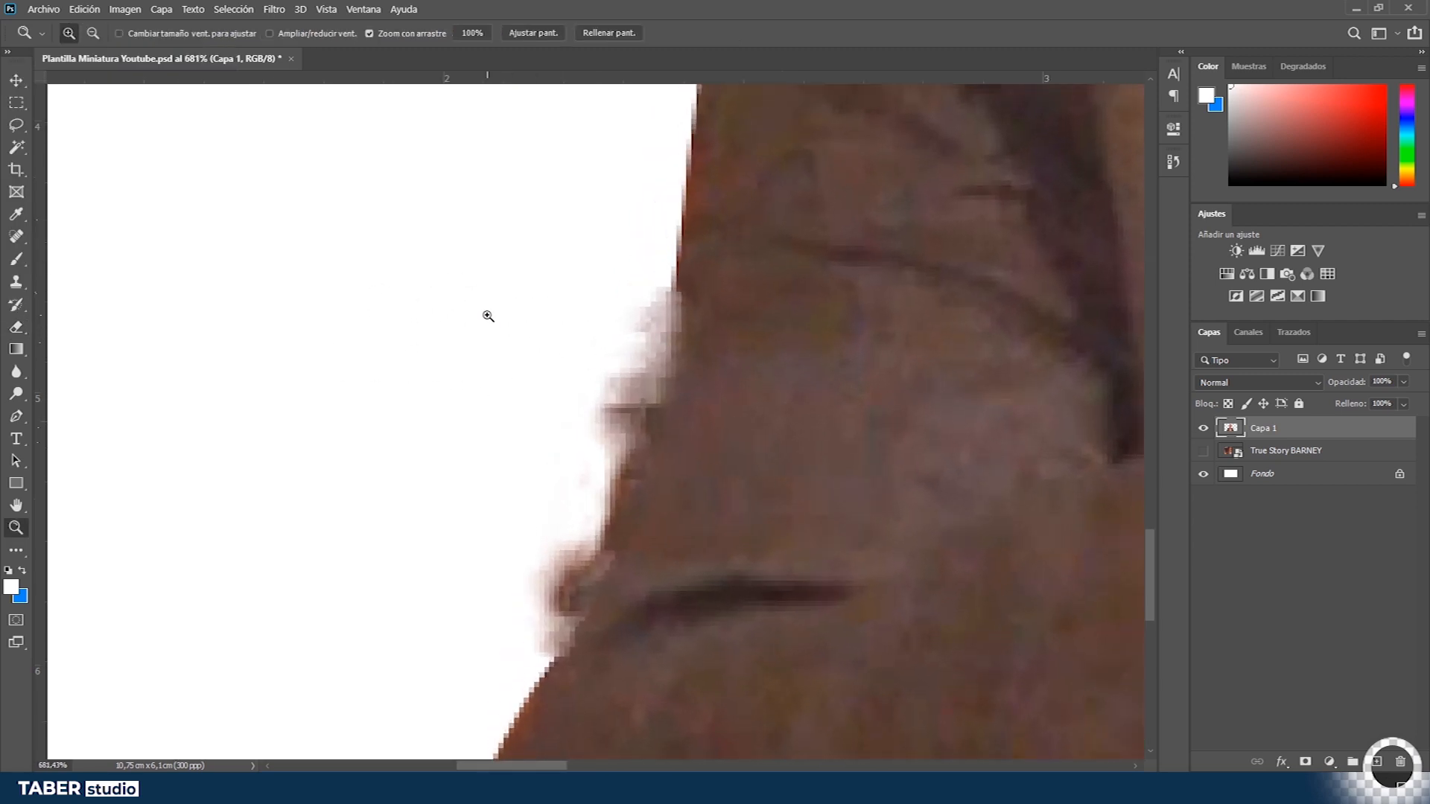
{"action": "key", "text": "e"}
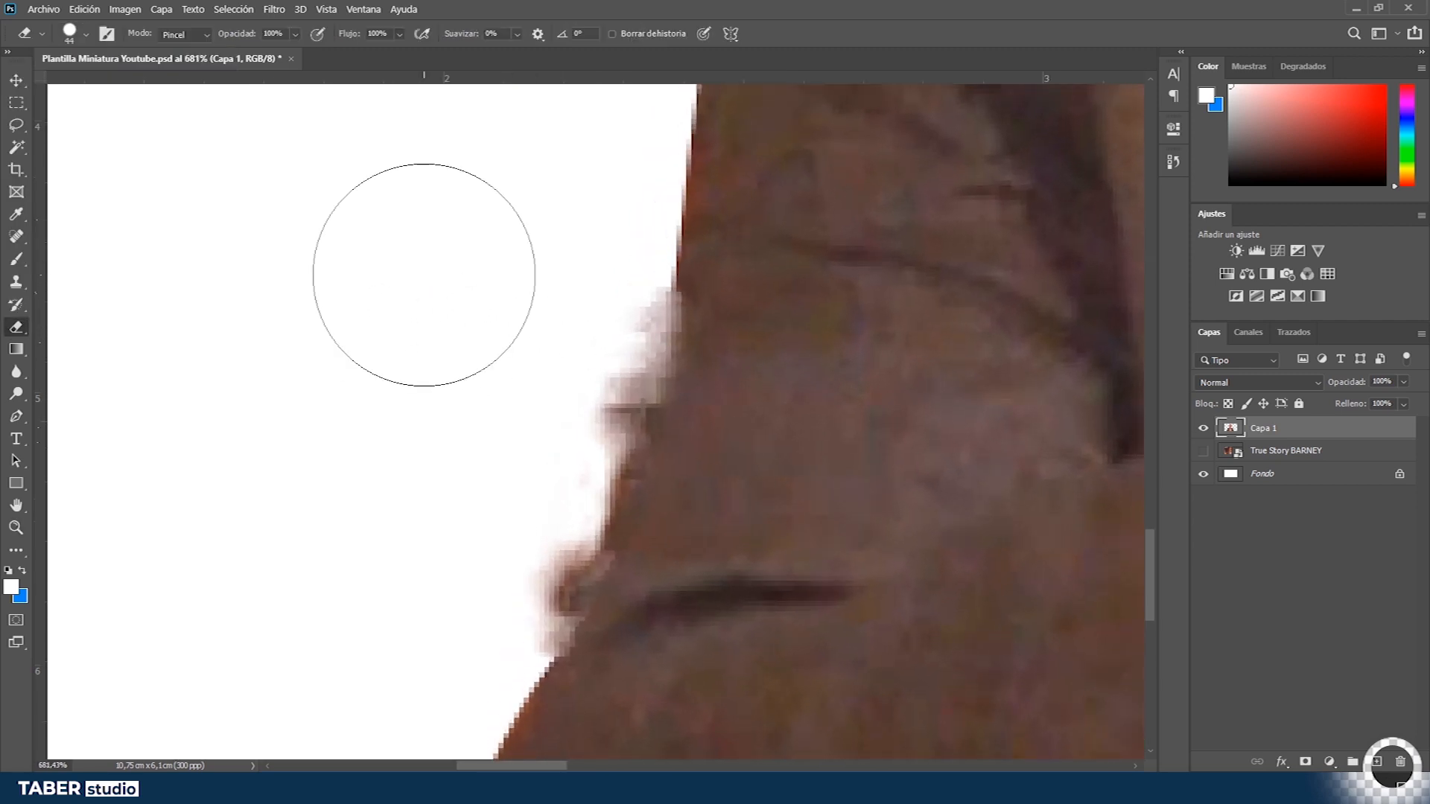
{"action": "left_click", "coordinate": [86, 36]}
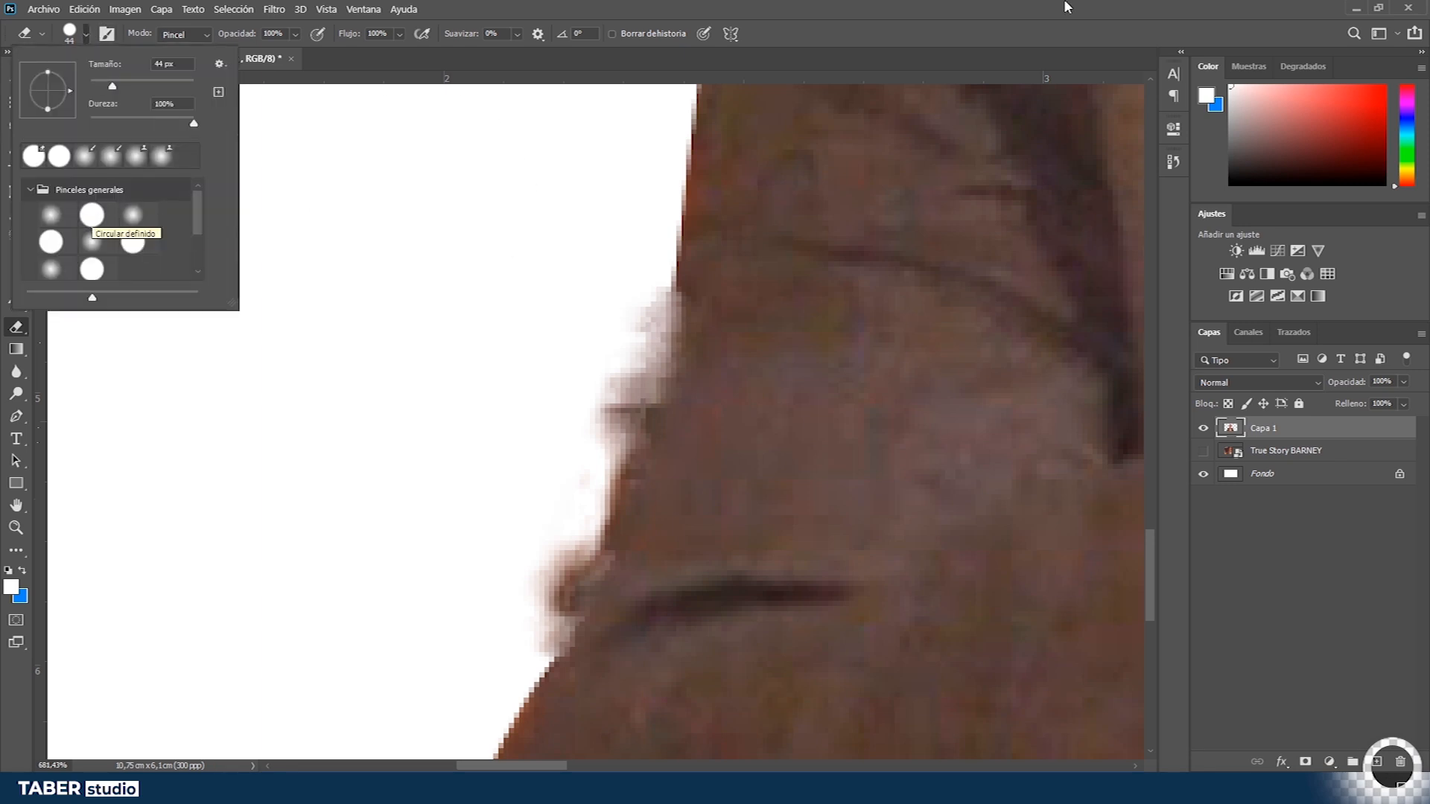
{"action": "double_click", "coordinate": [91, 215]}
- Erase stray pixels beside the jacket edge and undo both strokes
{"action": "left_click", "coordinate": [652, 429]}
{"action": "key", "text": "ctrl+z"}
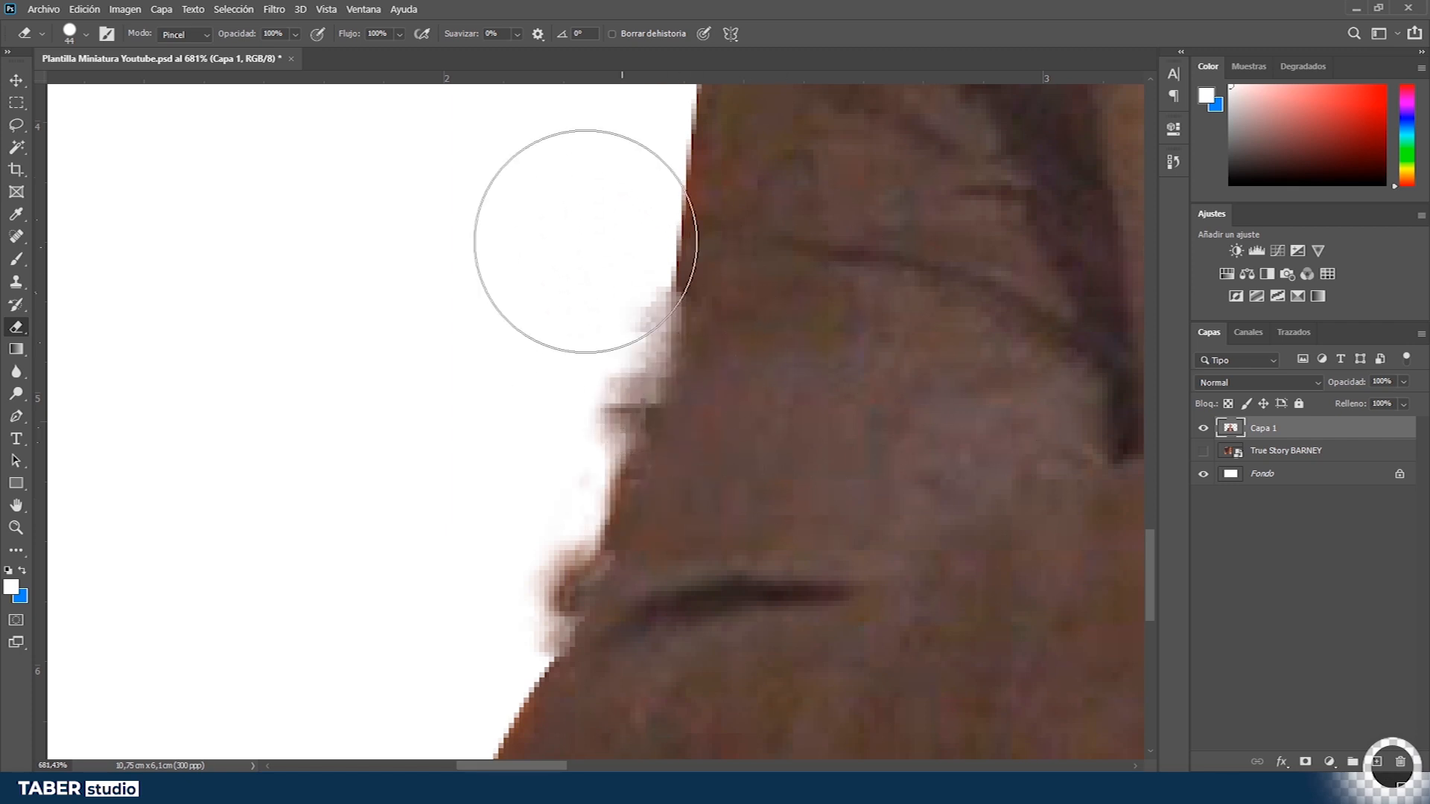
{"action": "mouse_move", "coordinate": [574, 217]}
{"action": "left_mouse_down"}
{"action": "mouse_move", "coordinate": [691, 418]}
{"action": "mouse_move", "coordinate": [600, 525]}
{"action": "left_mouse_up"}
{"action": "key", "text": "ctrl+z"}
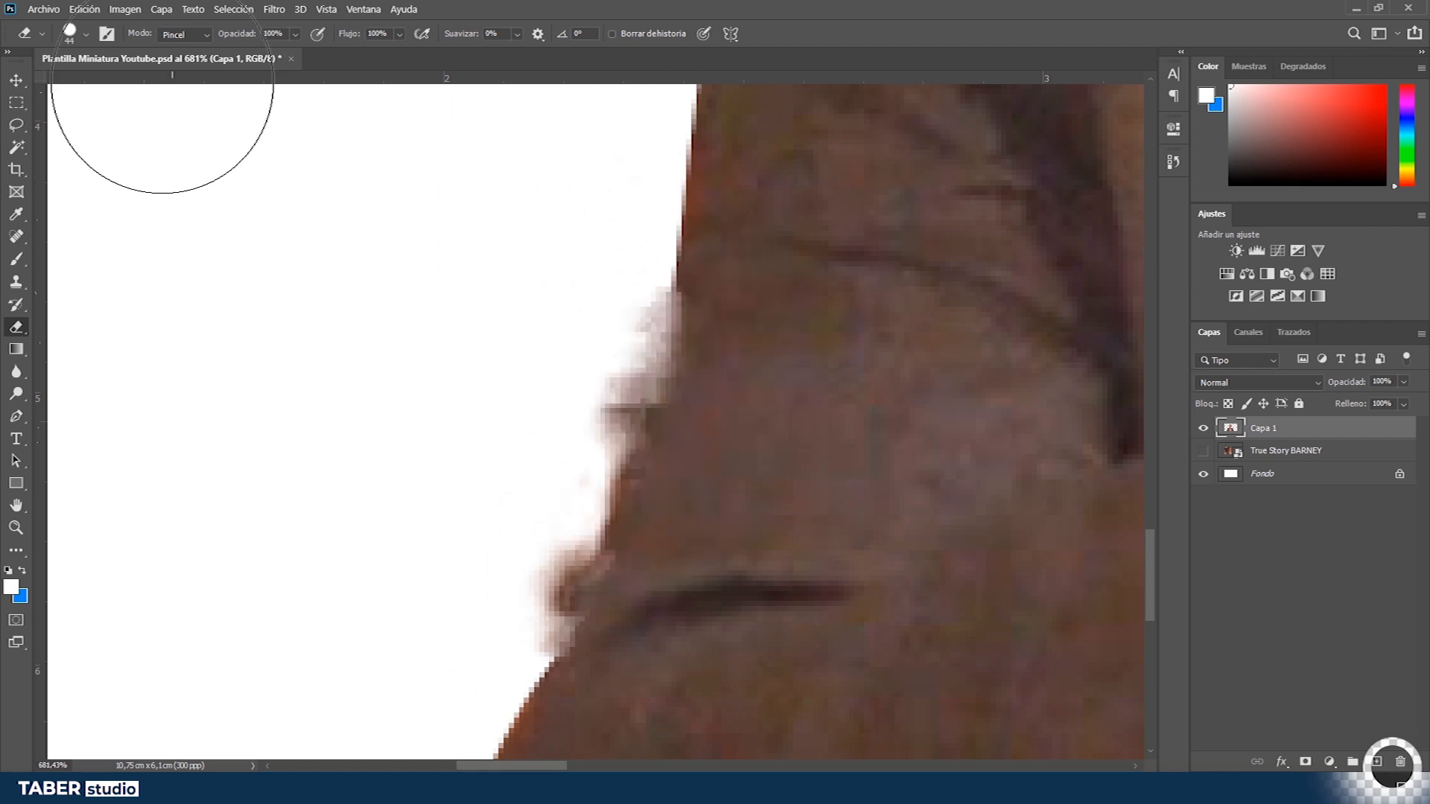
- Switch the eraser to a soft round brush with 0% hardness and erase the stray fringe along the jacket edge
{"action": "left_click", "coordinate": [86, 35]}
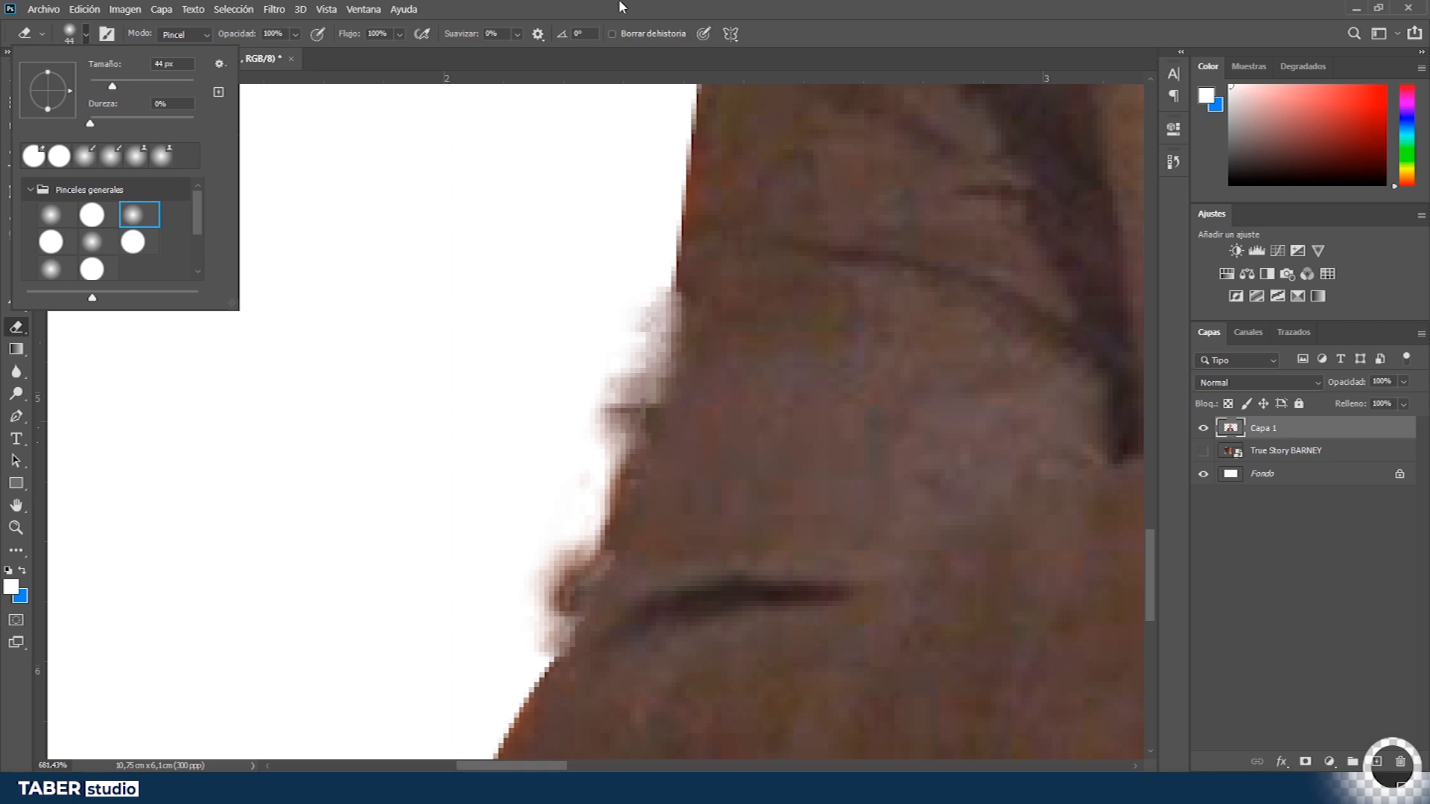
{"action": "left_click", "coordinate": [621, 6]}
{"action": "mouse_move", "coordinate": [581, 252]}
{"action": "left_mouse_down"}
{"action": "mouse_move", "coordinate": [514, 511]}
{"action": "mouse_move", "coordinate": [675, 306]}
{"action": "mouse_move", "coordinate": [511, 295]}
{"action": "left_mouse_up"}
{"action": "key", "text": "ctrl+z"}
{"action": "mouse_move", "coordinate": [648, 283]}
{"action": "left_mouse_down"}
{"action": "mouse_move", "coordinate": [566, 504]}
{"action": "mouse_move", "coordinate": [594, 424]}
{"action": "mouse_move", "coordinate": [529, 655]}
{"action": "left_mouse_up"}
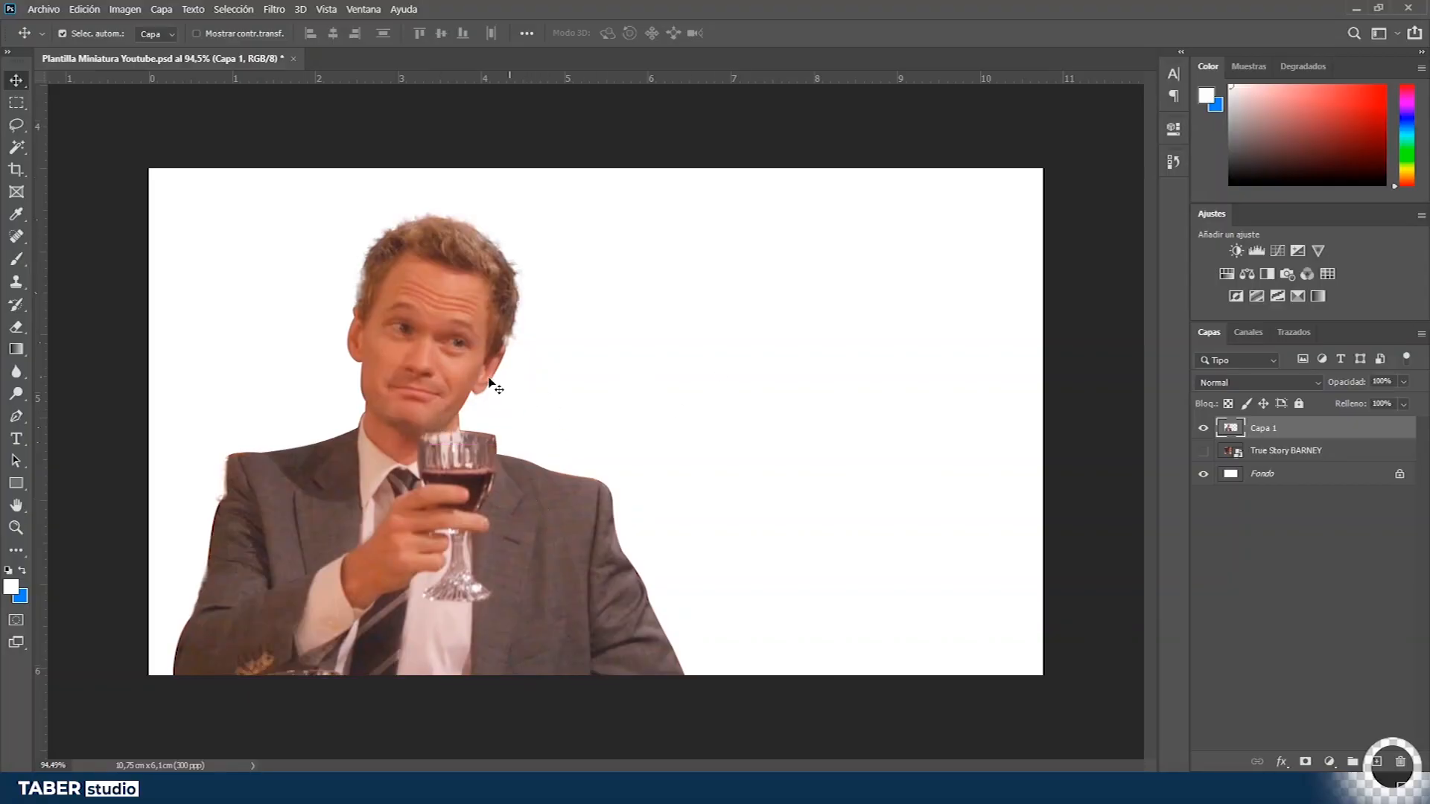
- Inspect the cut-out's edges around the shoulder, hand and wine glass at high zoom
{"action": "key", "text": "z"}
{"action": "left_click_drag", "start_coordinate": [516, 483], "coordinate": [643, 468]}
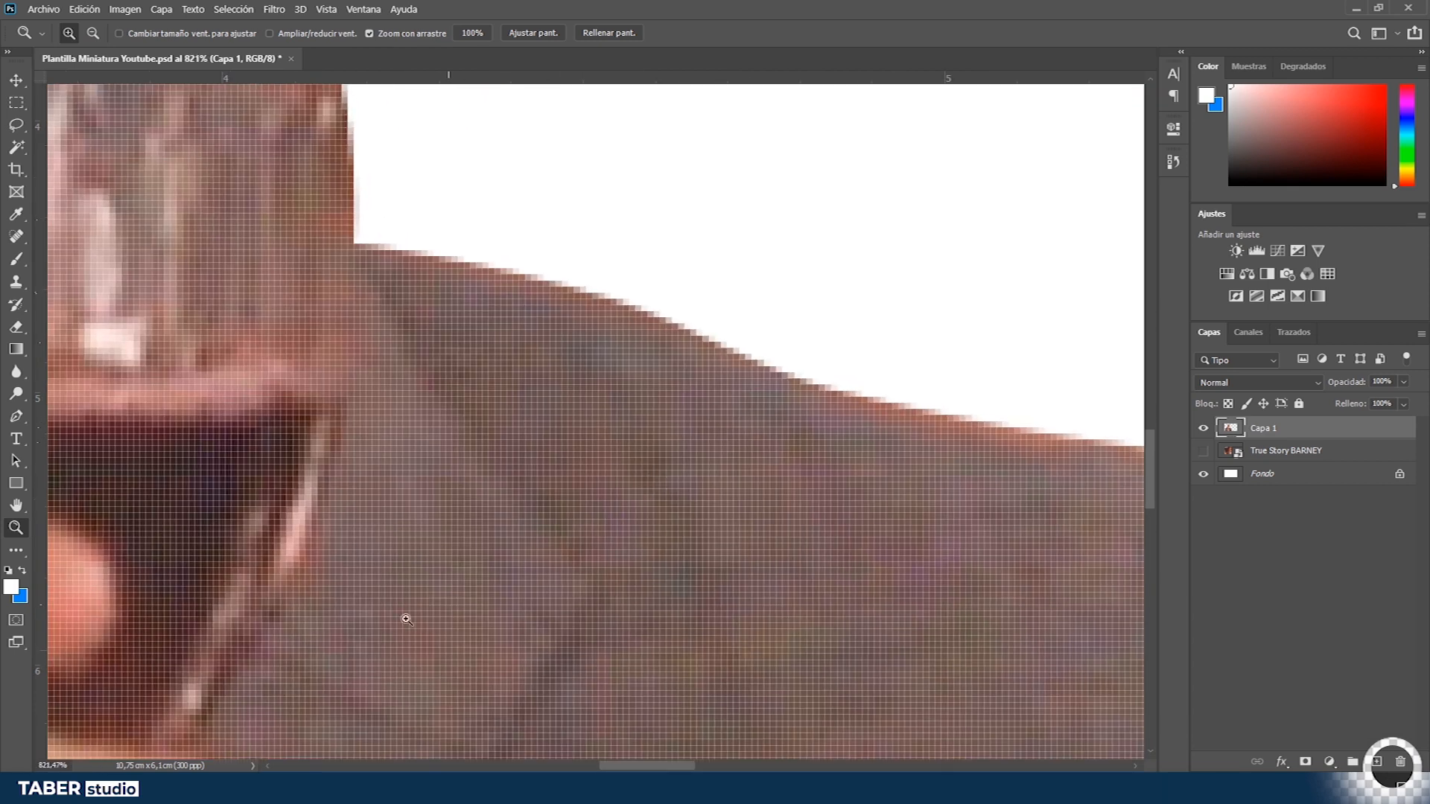
{"action": "left_click_drag", "start_coordinate": [482, 326], "coordinate": [376, 432]}
{"action": "left_click_drag", "start_coordinate": [659, 232], "coordinate": [743, 259]}
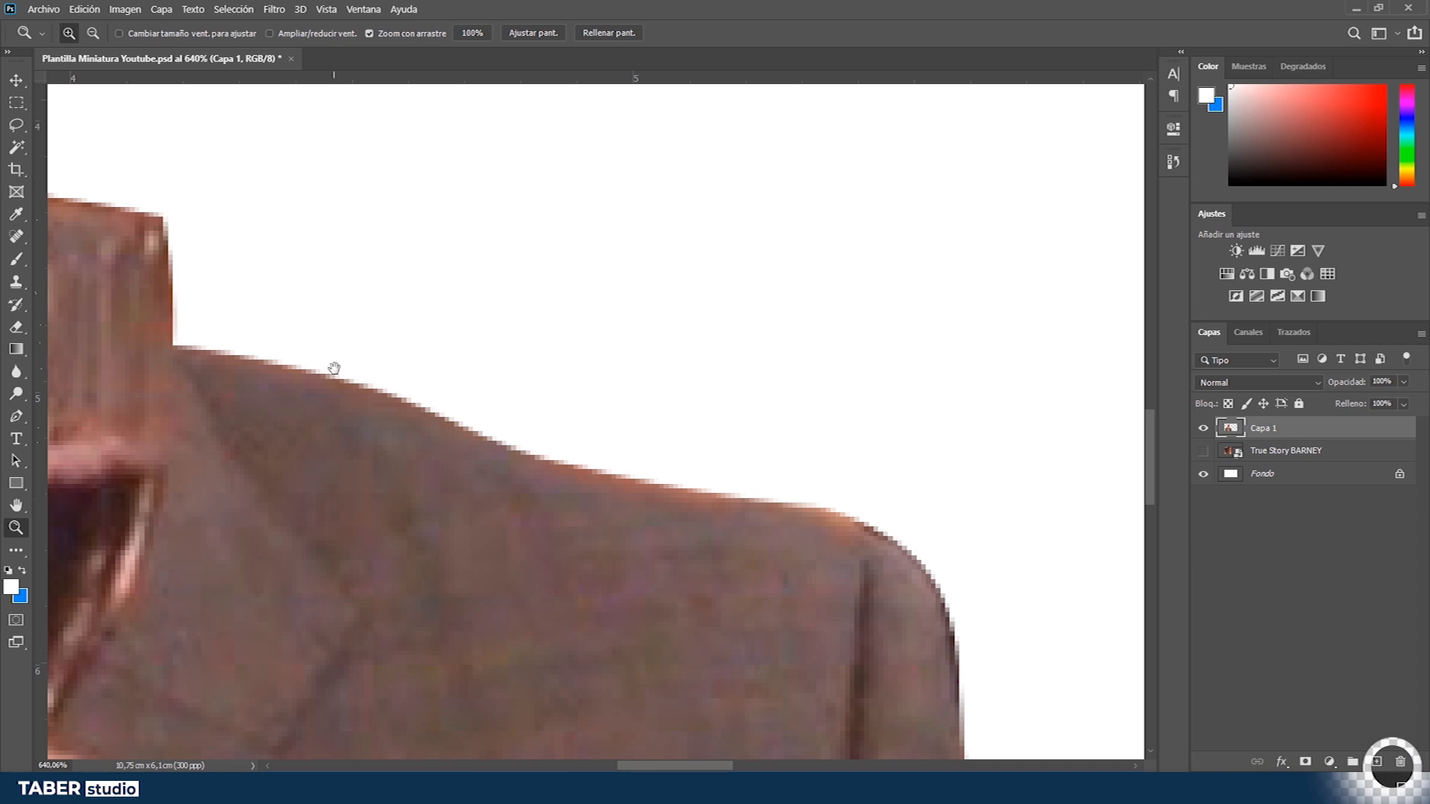
{"action": "left_click_drag", "start_coordinate": [160, 631], "coordinate": [1083, 156]}
{"action": "left_click_drag", "start_coordinate": [430, 414], "coordinate": [356, 431]}
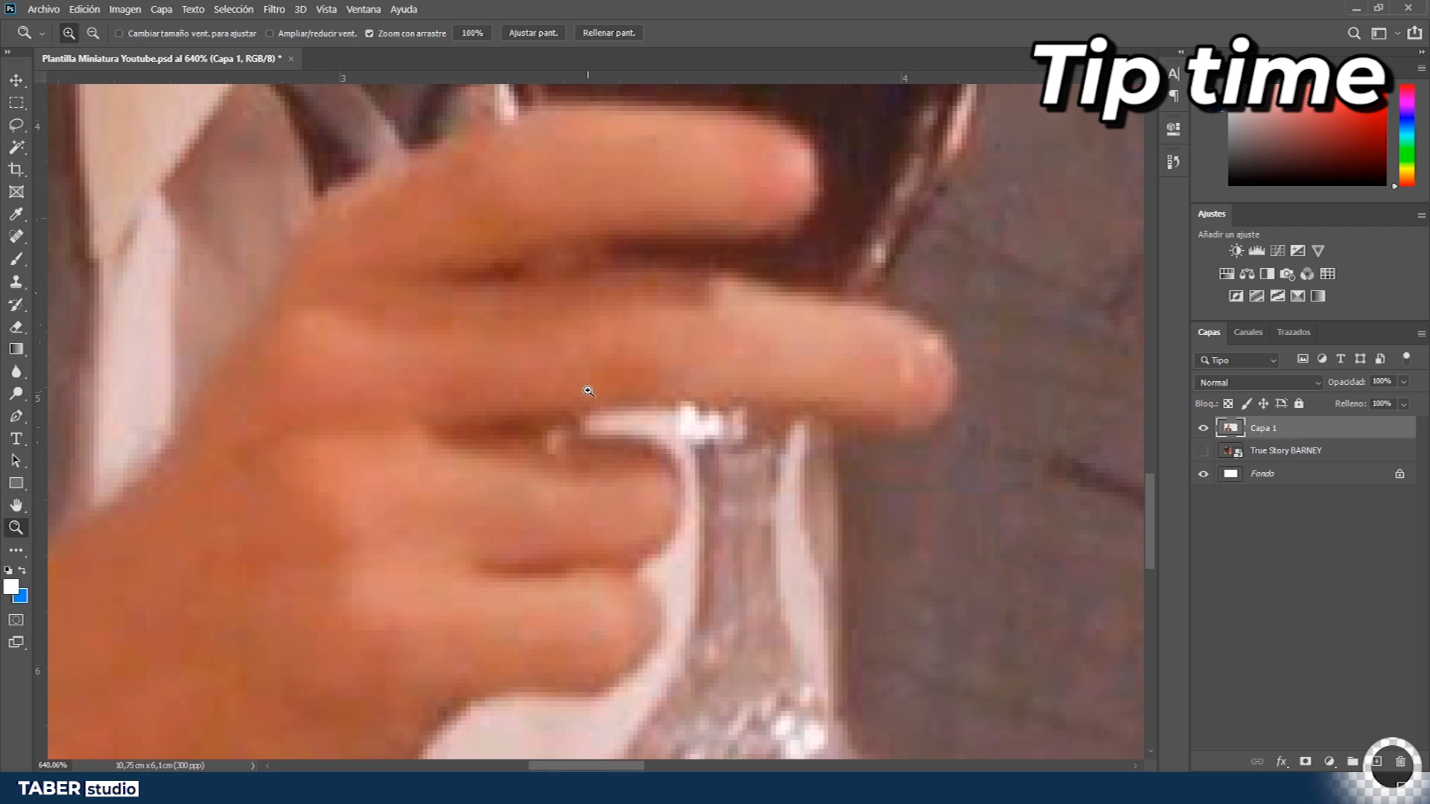
{"action": "key", "text": "space"}
{"action": "left_click_drag", "start_coordinate": [591, 380], "coordinate": [379, 326]}
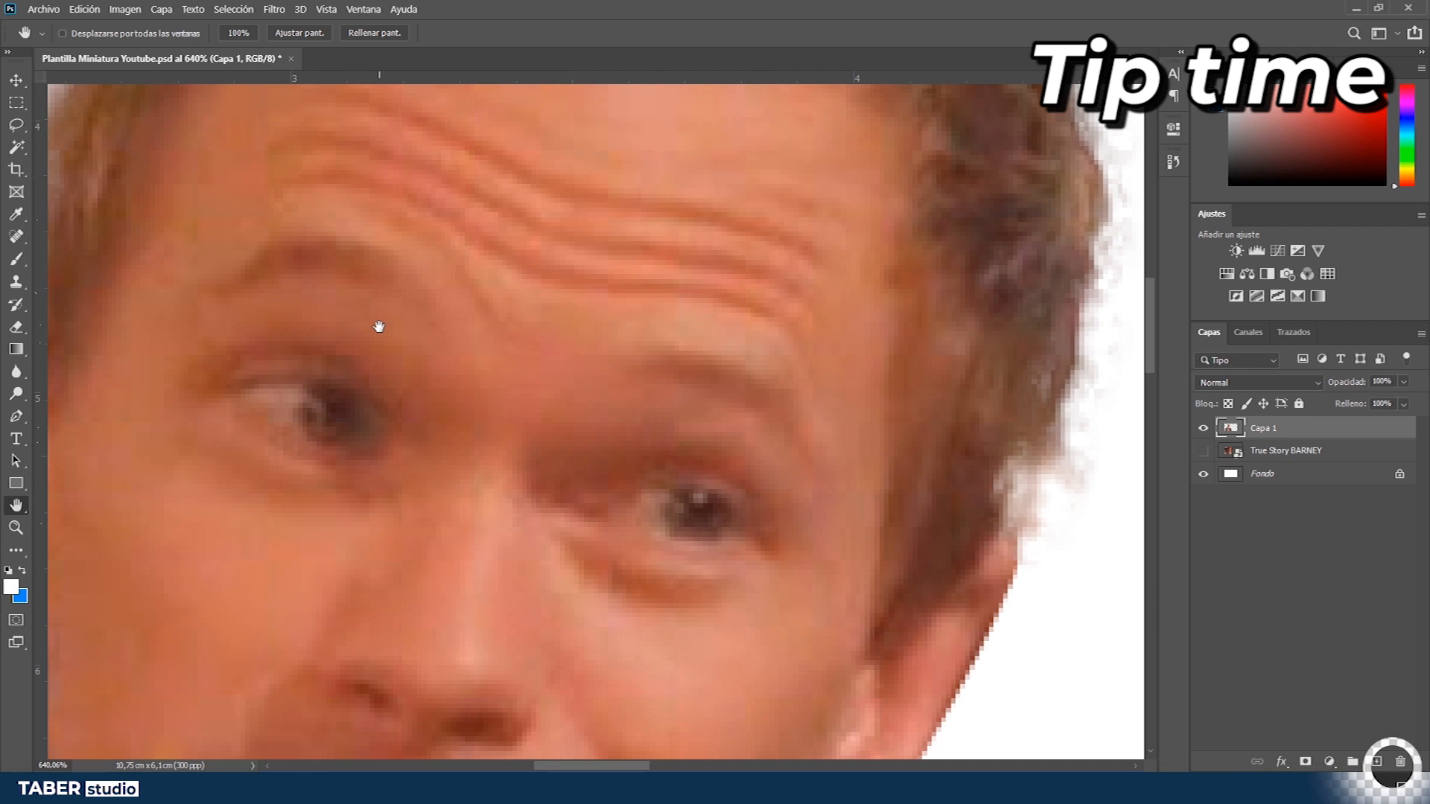
{"action": "left_click_drag", "start_coordinate": [385, 461], "coordinate": [187, 697]}
{"action": "left_click_drag", "start_coordinate": [415, 379], "coordinate": [378, 471]}
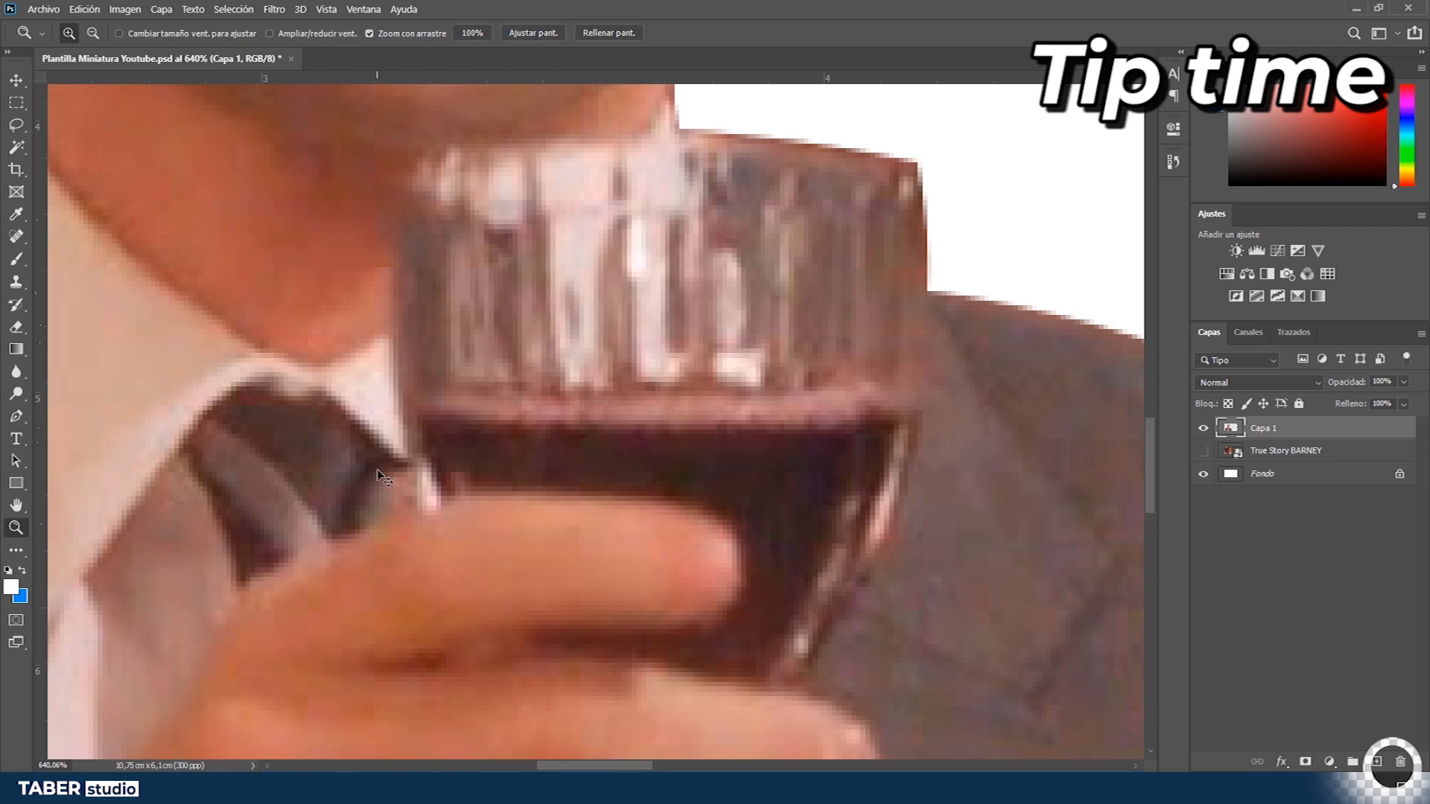
{"action": "key", "text": "ctrl+0"}
{"action": "left_click_drag", "start_coordinate": [494, 493], "coordinate": [534, 493]}
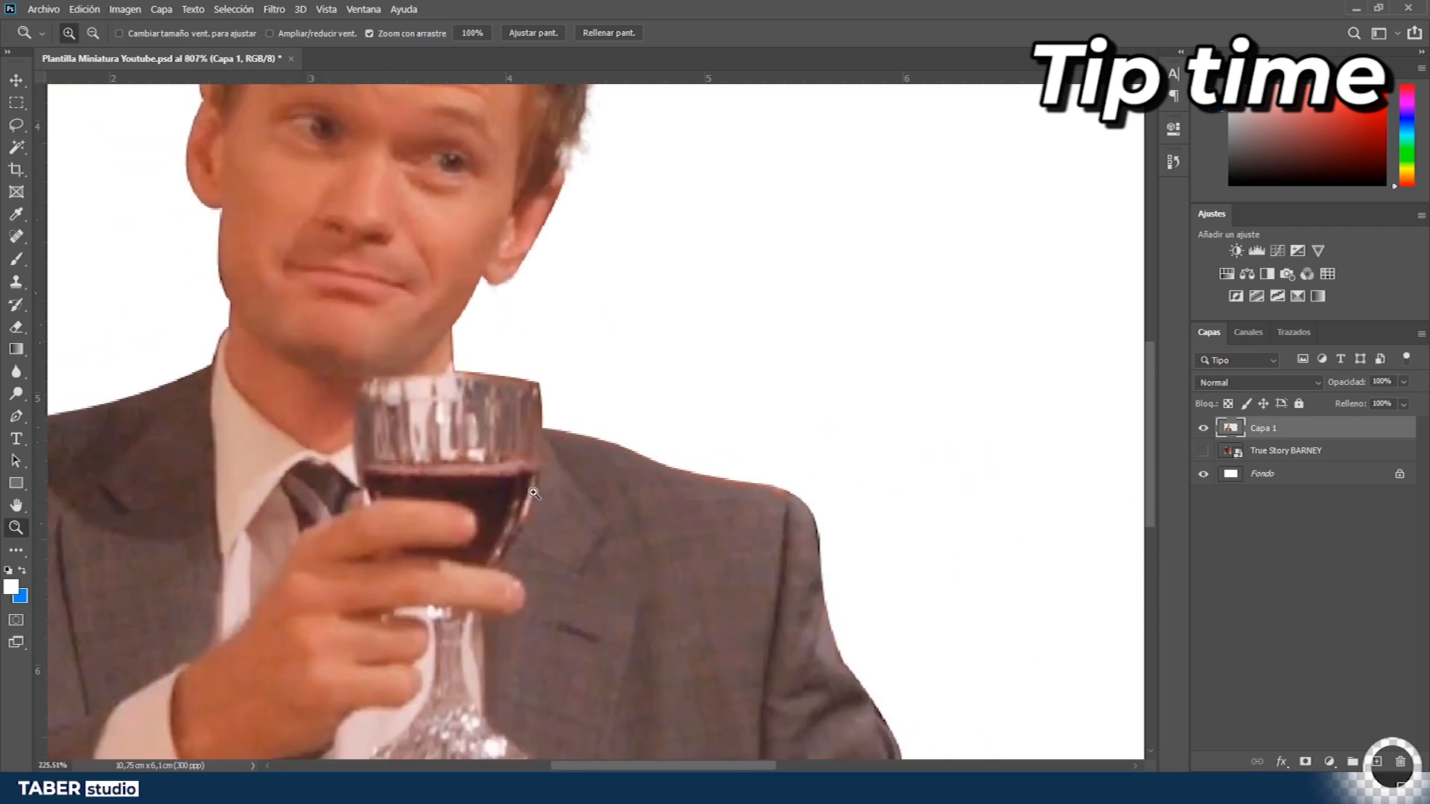
{"action": "key", "text": "space"}
{"action": "left_click_drag", "start_coordinate": [404, 404], "coordinate": [1165, 208]}
{"action": "left_click_drag", "start_coordinate": [995, 347], "coordinate": [194, 418]}
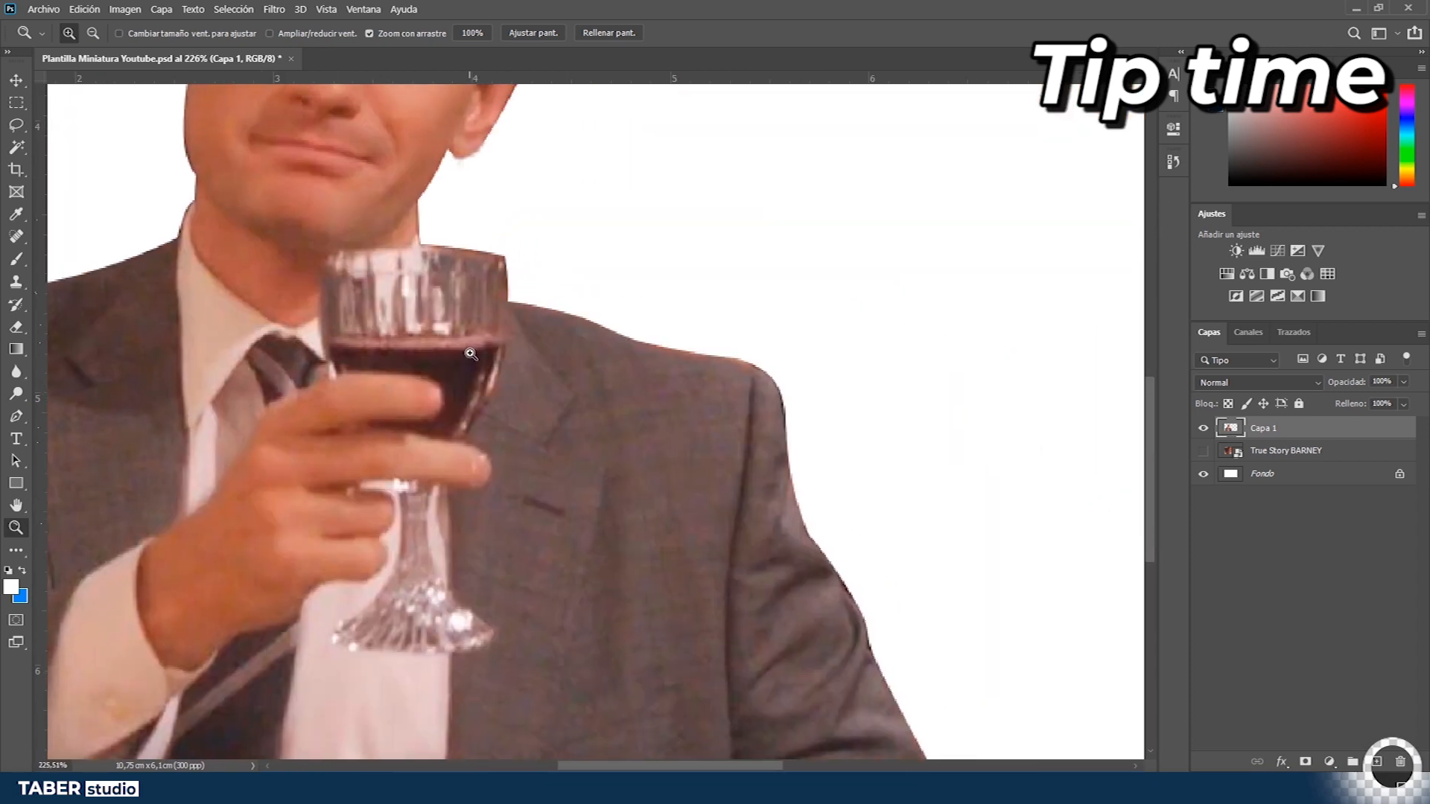
{"action": "left_click_drag", "start_coordinate": [682, 221], "coordinate": [543, 543]}
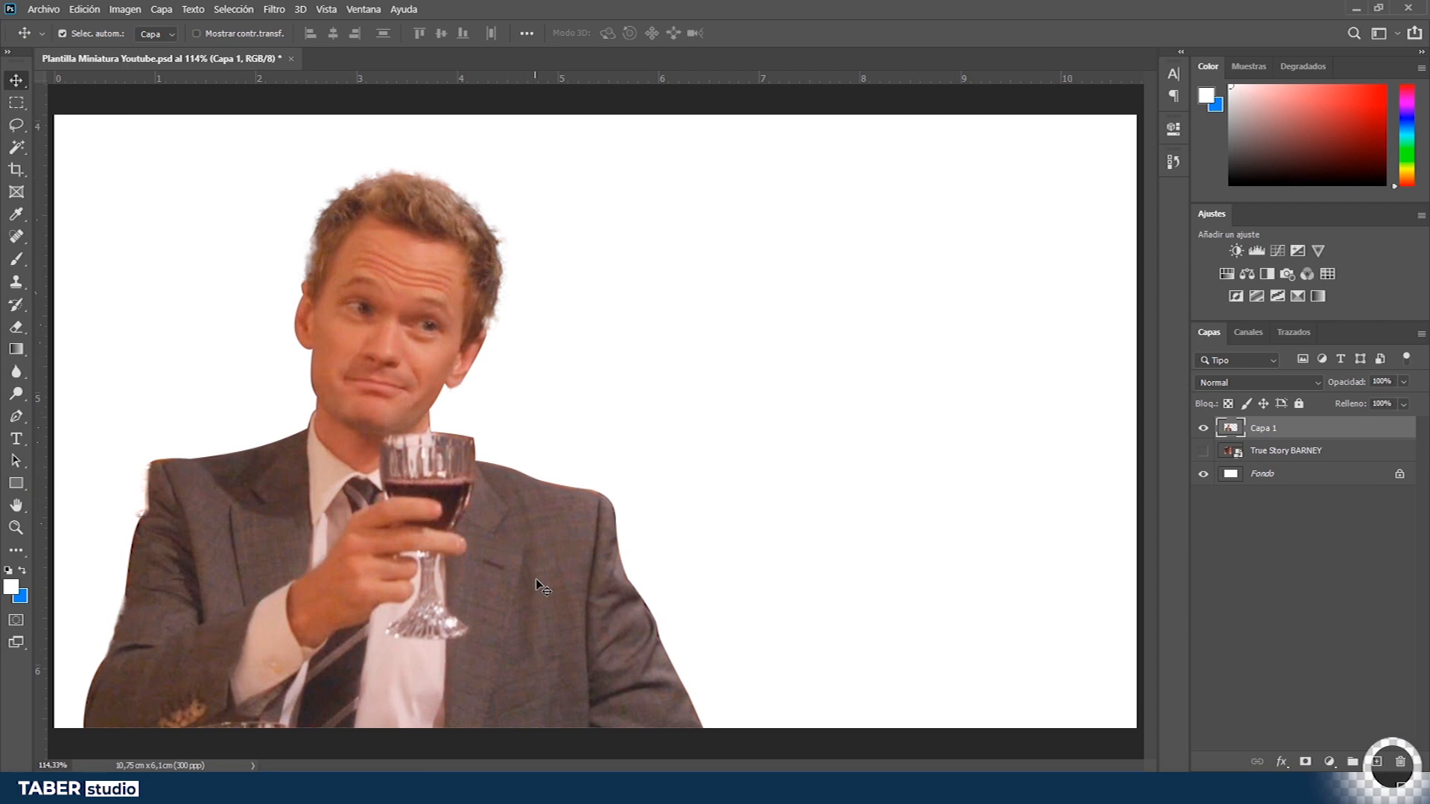
{"action": "left_click_drag", "start_coordinate": [546, 592], "coordinate": [522, 592]}
{"action": "scroll", "coordinate": [543, 553], "scroll_direction": "down", "scroll_amount": 2}
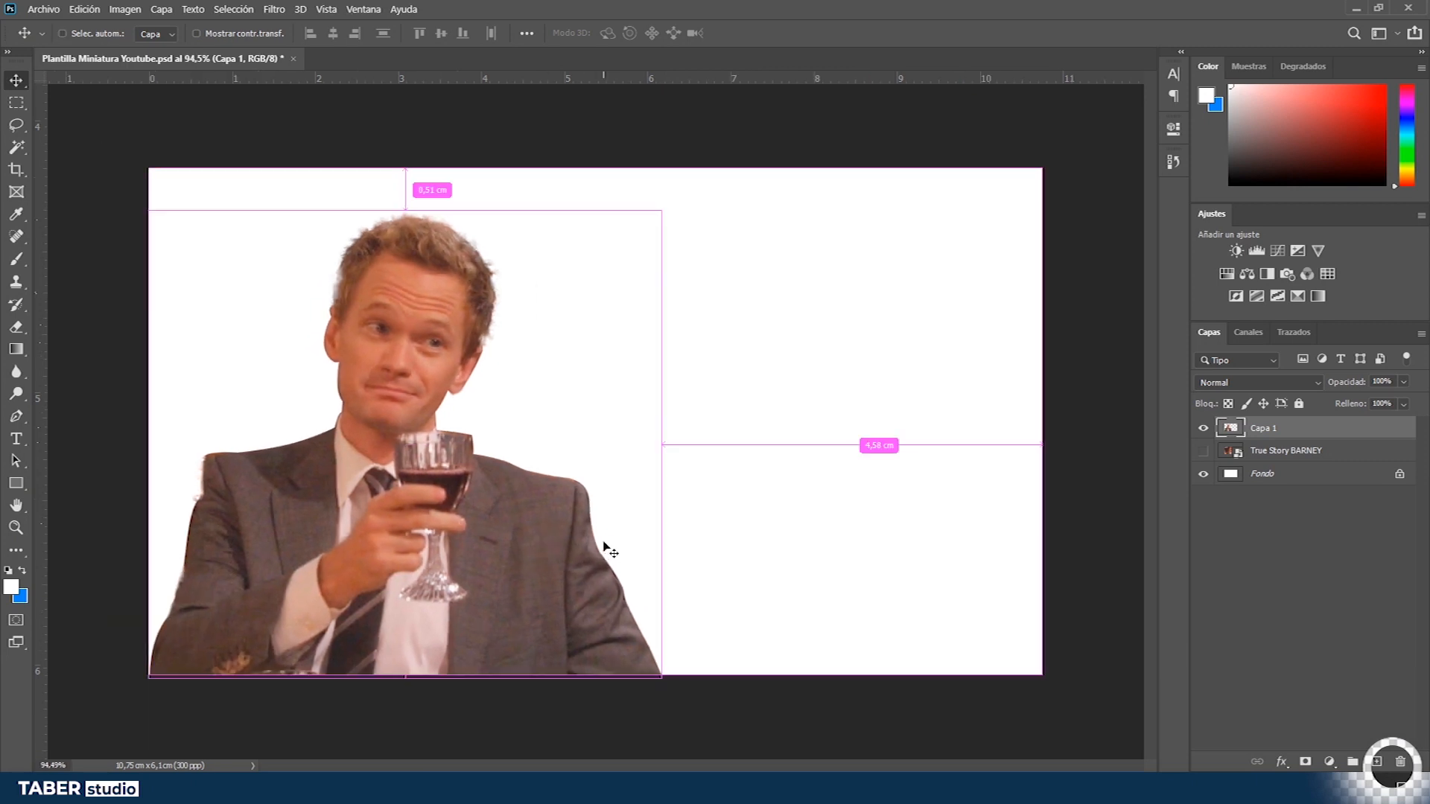
{"action": "key", "text": "ctrl+t"}
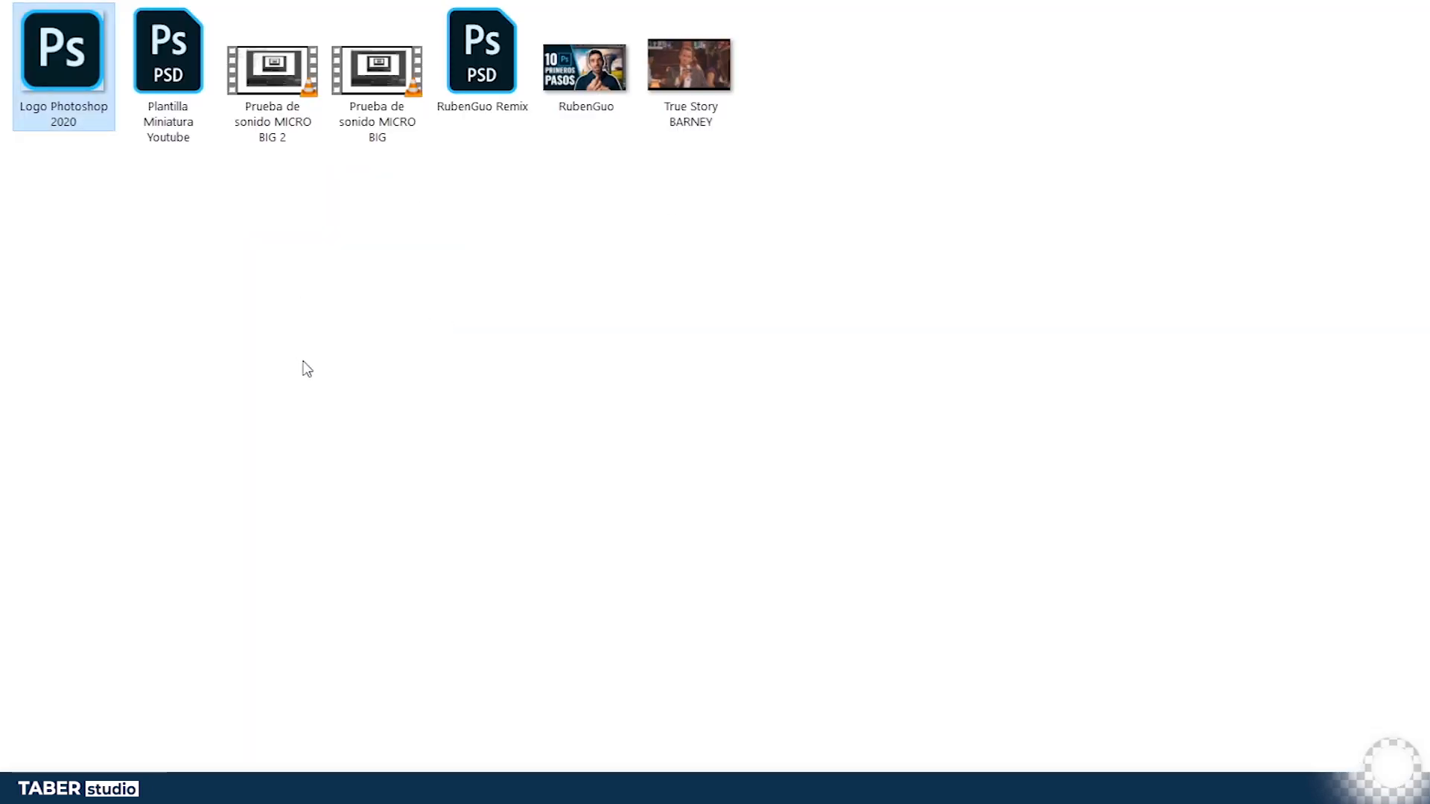
{"action": "left_click_drag", "start_coordinate": [82, 115], "coordinate": [223, 715]}
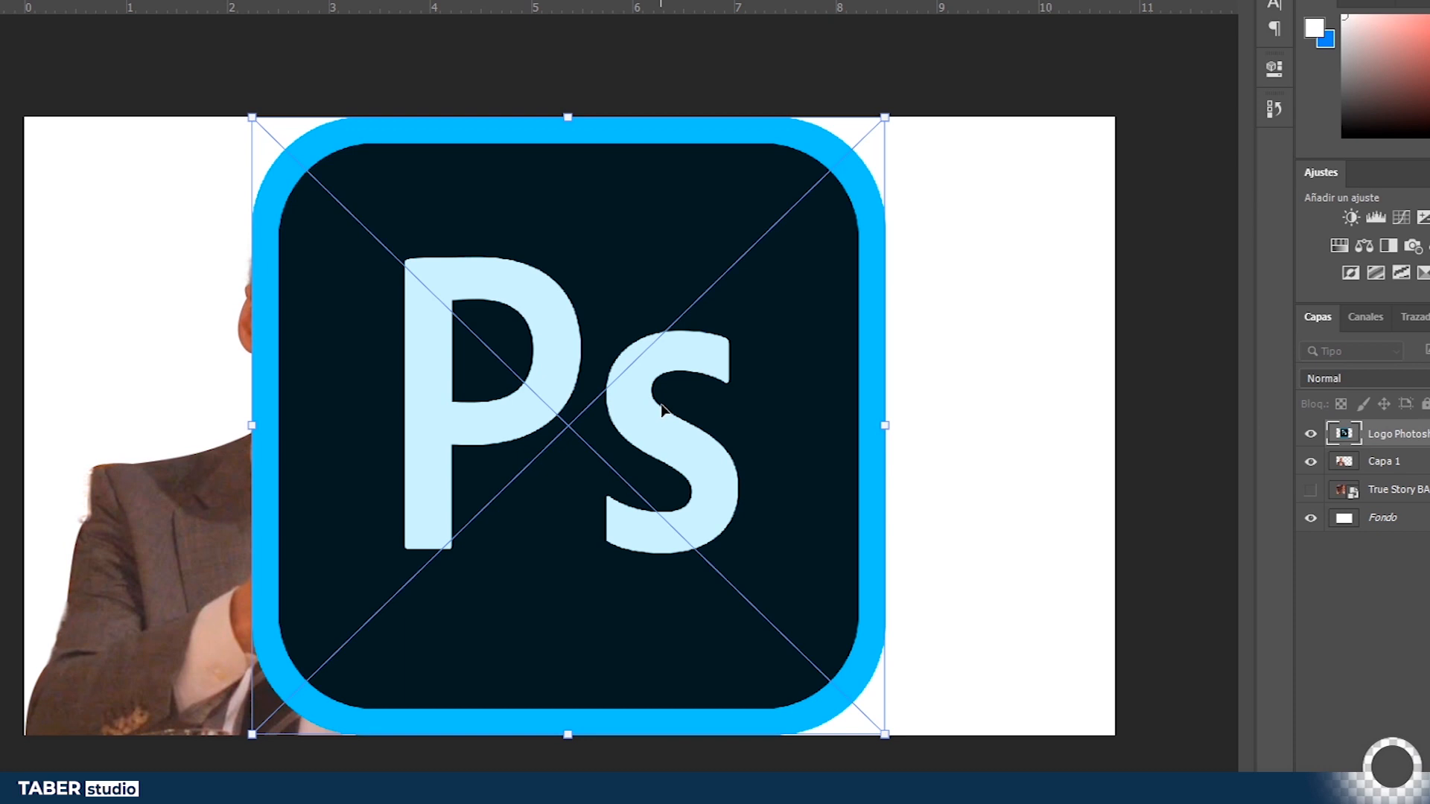
{"action": "key", "text": "Escape"}
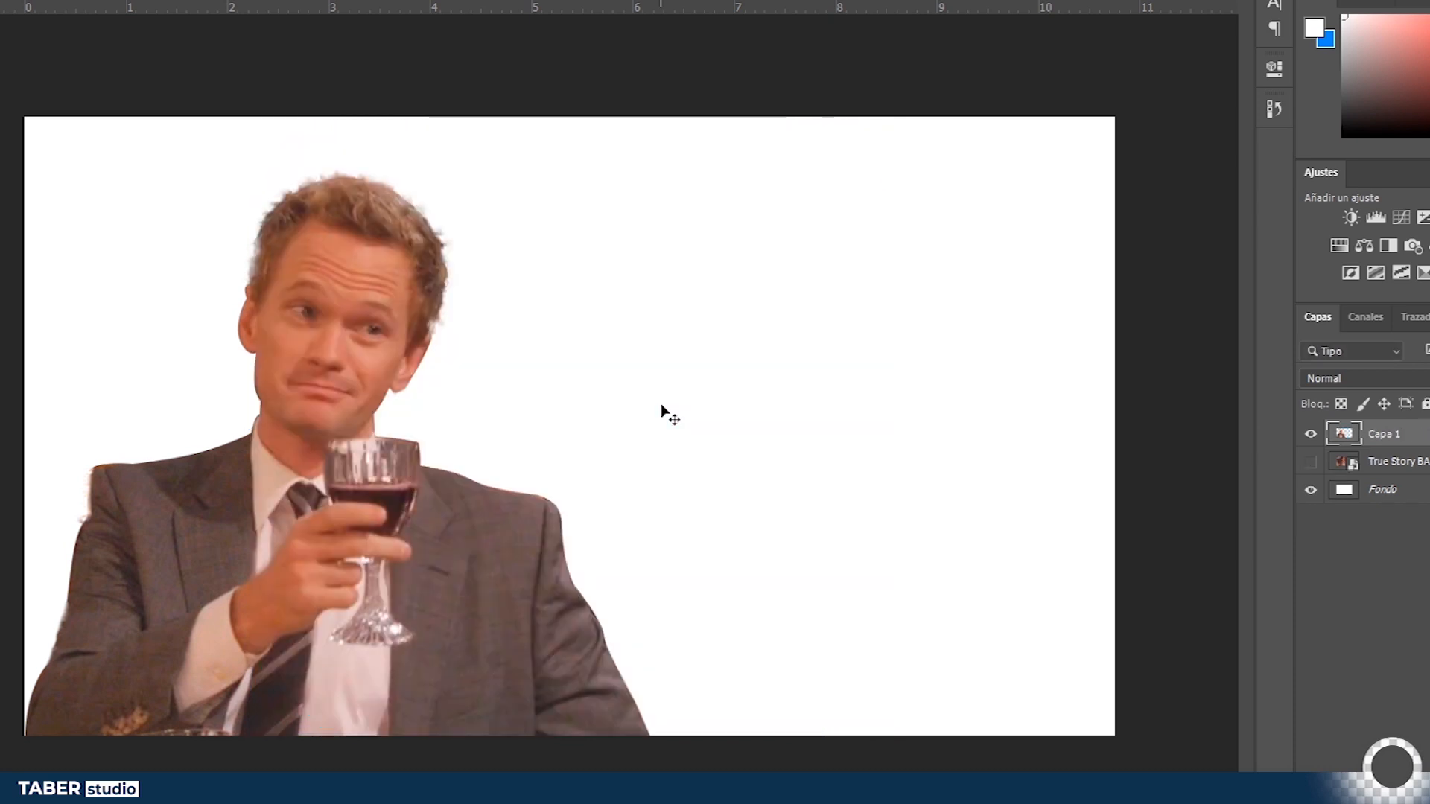
- Switch to the file explorer and drag the Logo Photoshop 2020 image into the thumbnail document
{"action": "key", "text": "alt+Tab"}
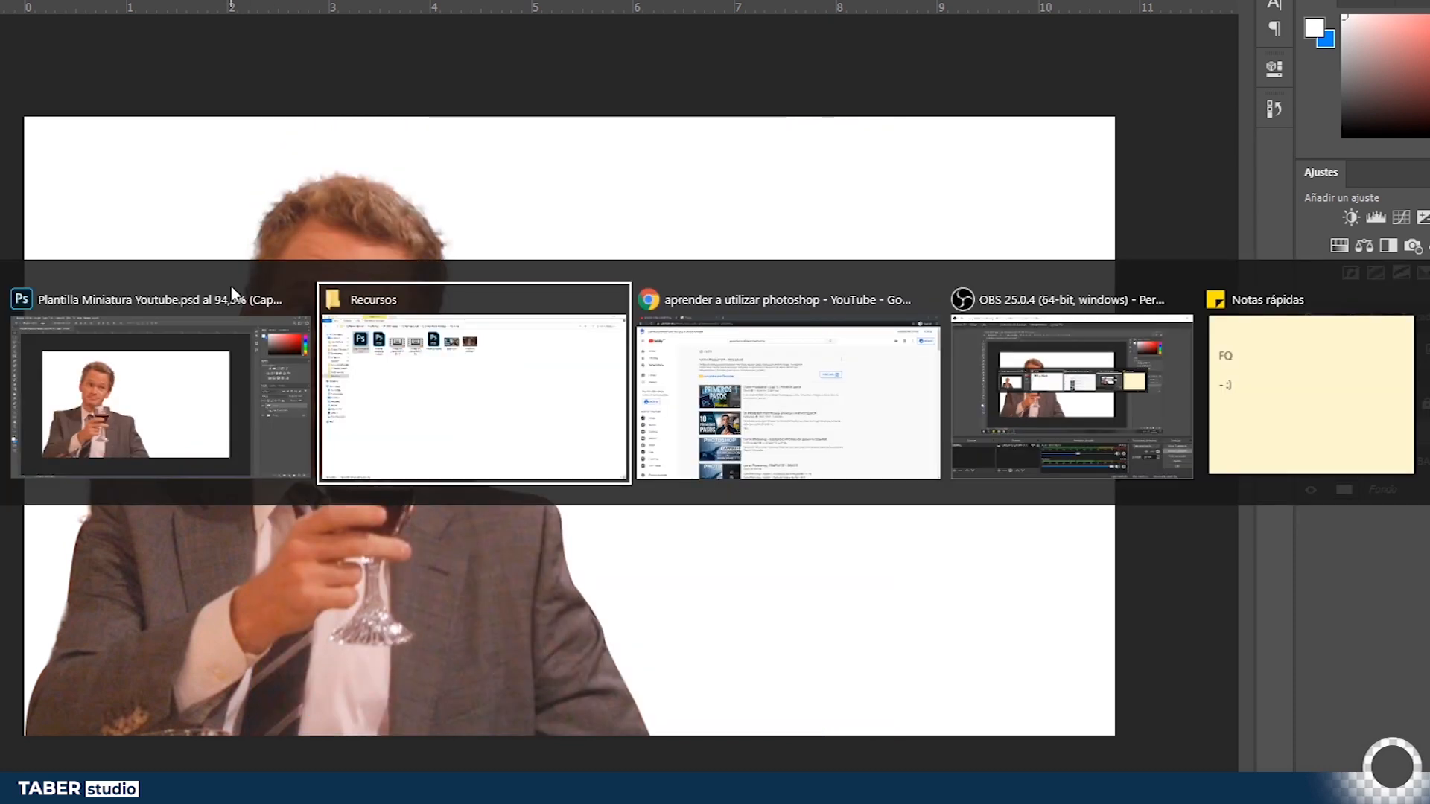
{"action": "right_click", "coordinate": [90, 68]}
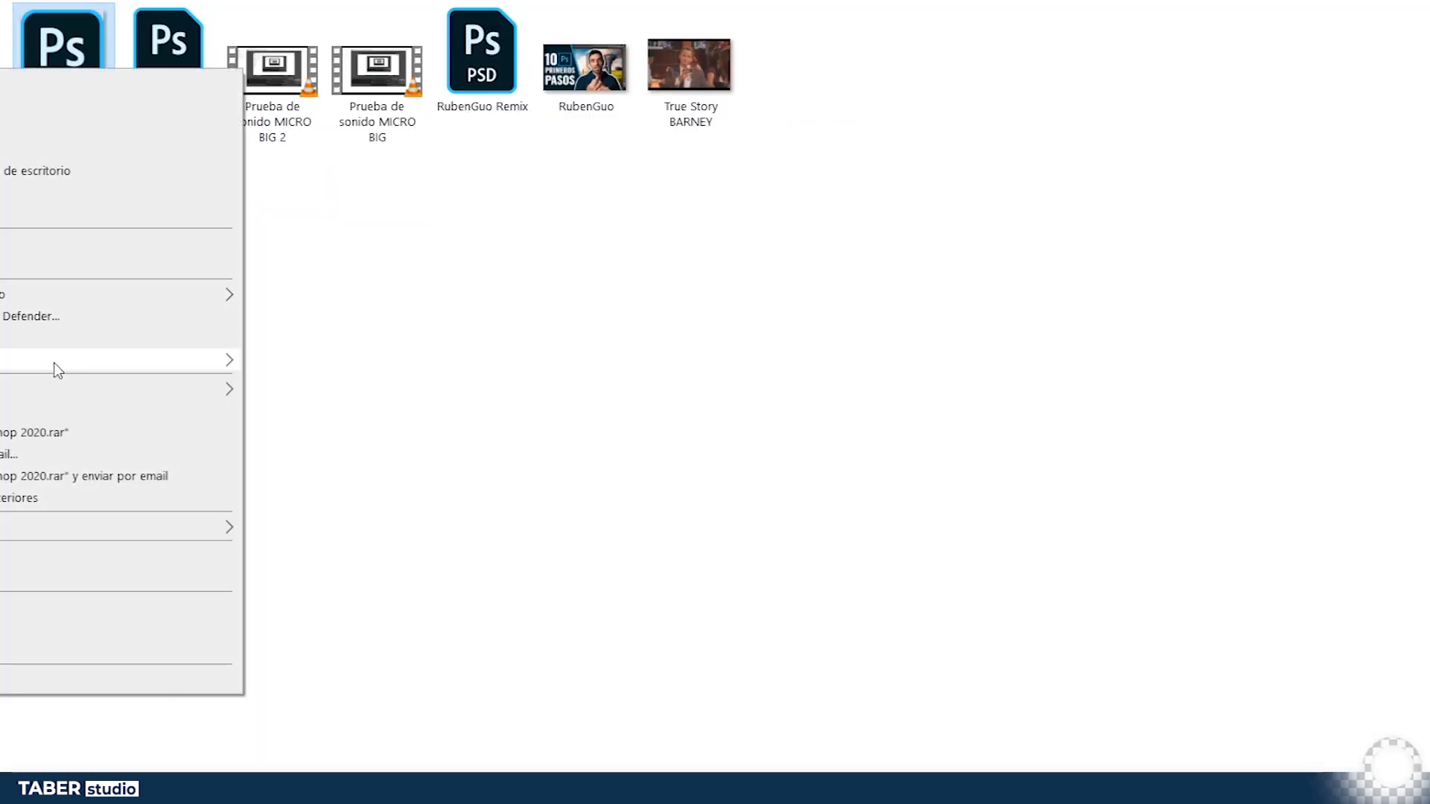
{"action": "mouse_move", "coordinate": [56, 364]}
{"action": "left_click", "coordinate": [845, 348]}
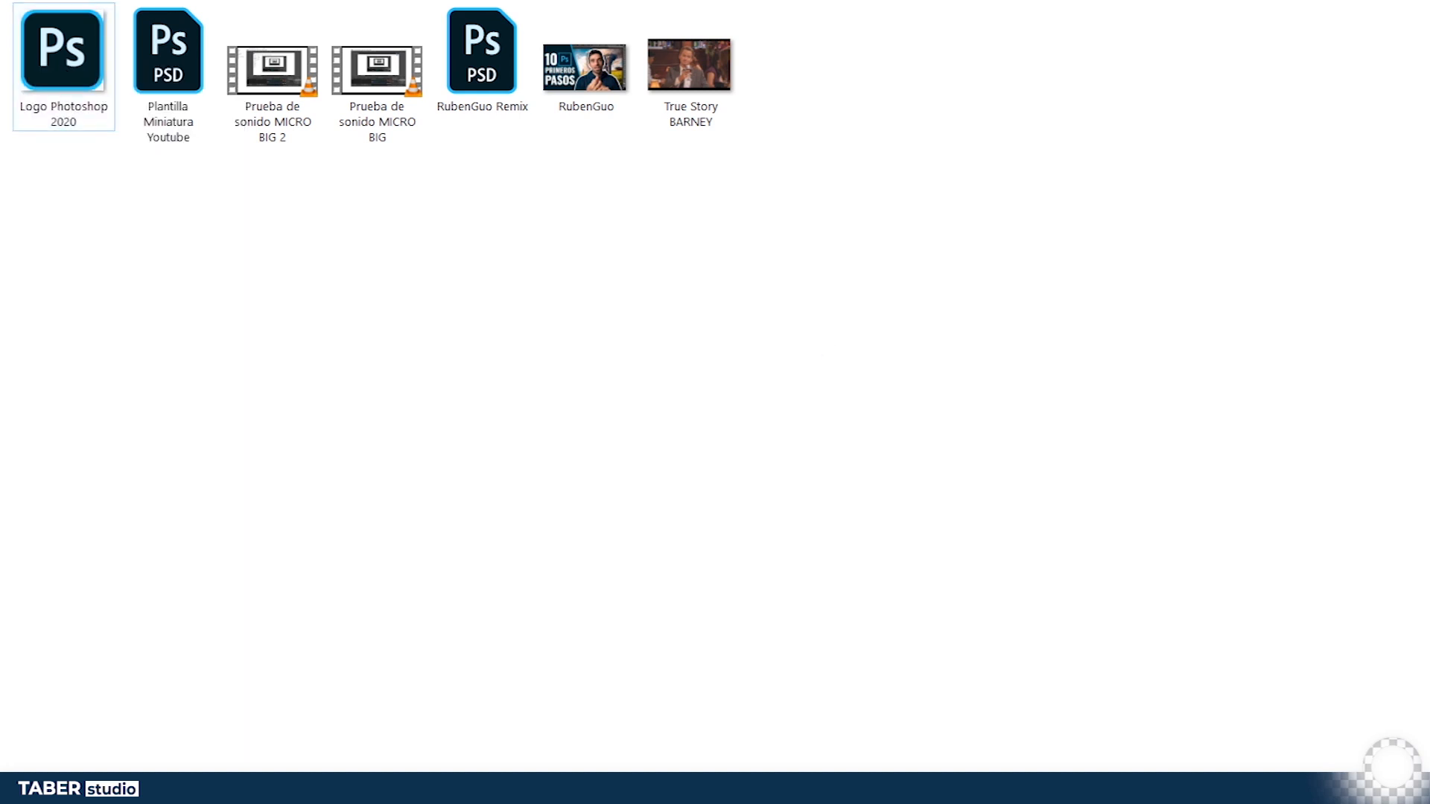
{"action": "left_click_drag", "start_coordinate": [51, 77], "coordinate": [763, 309]}
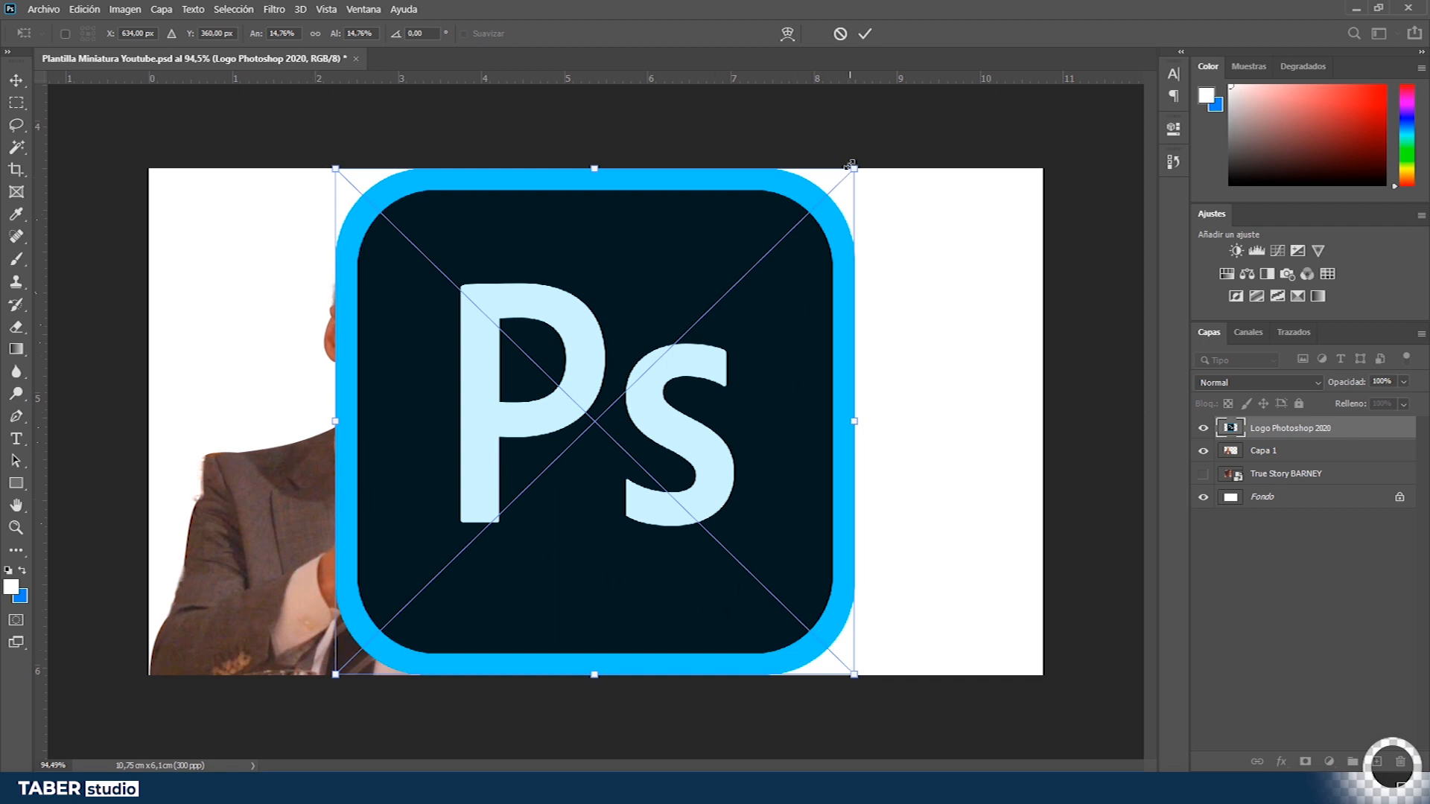
- Resize the placed logo proportionally from its corner, undoing a distorted stretch, and commit the placement
{"action": "left_click_drag", "start_coordinate": [855, 169], "coordinate": [853, 277]}
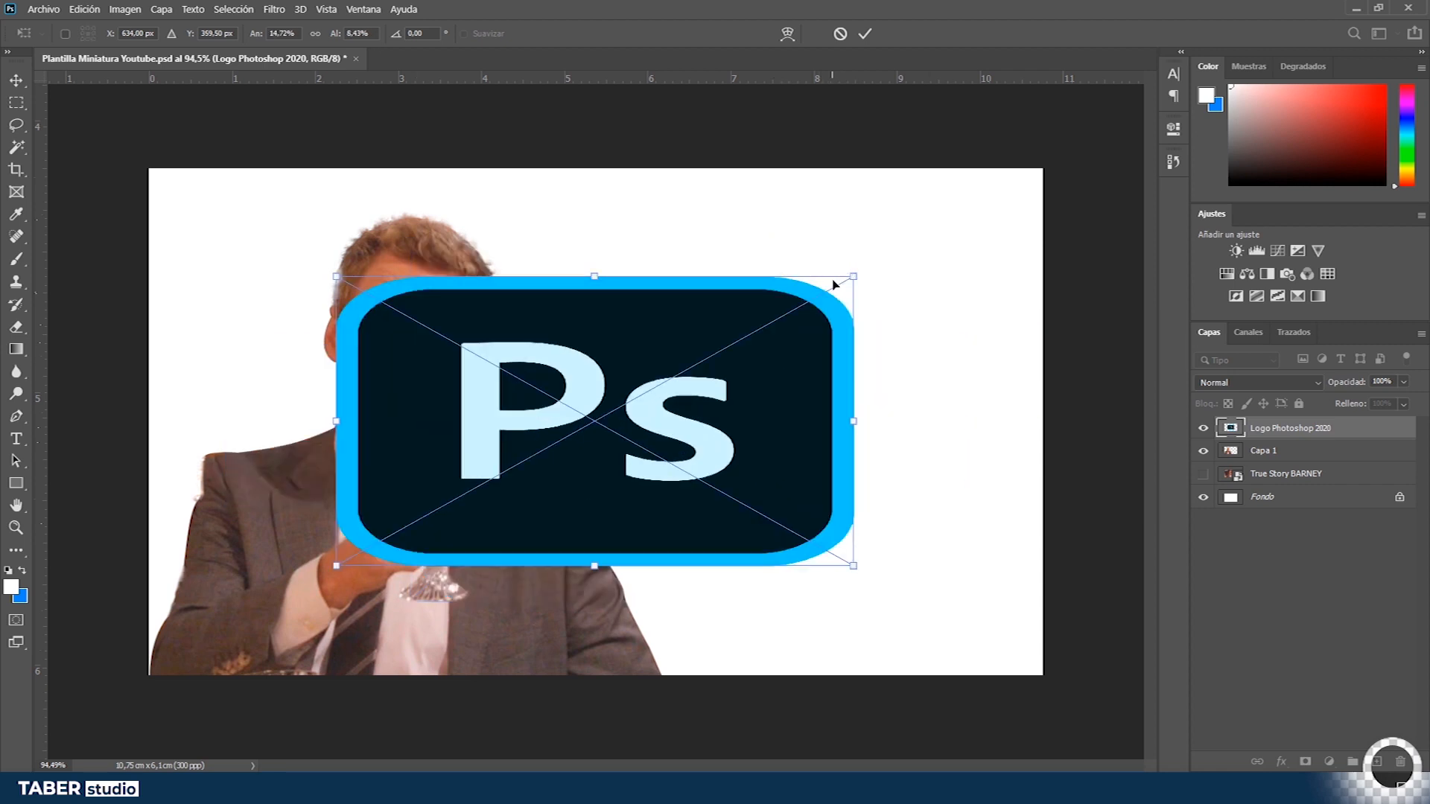
{"action": "key", "text": "ctrl+z"}
{"action": "left_click_drag", "start_coordinate": [854, 164], "coordinate": [792, 236]}
{"action": "key", "text": "Return"}
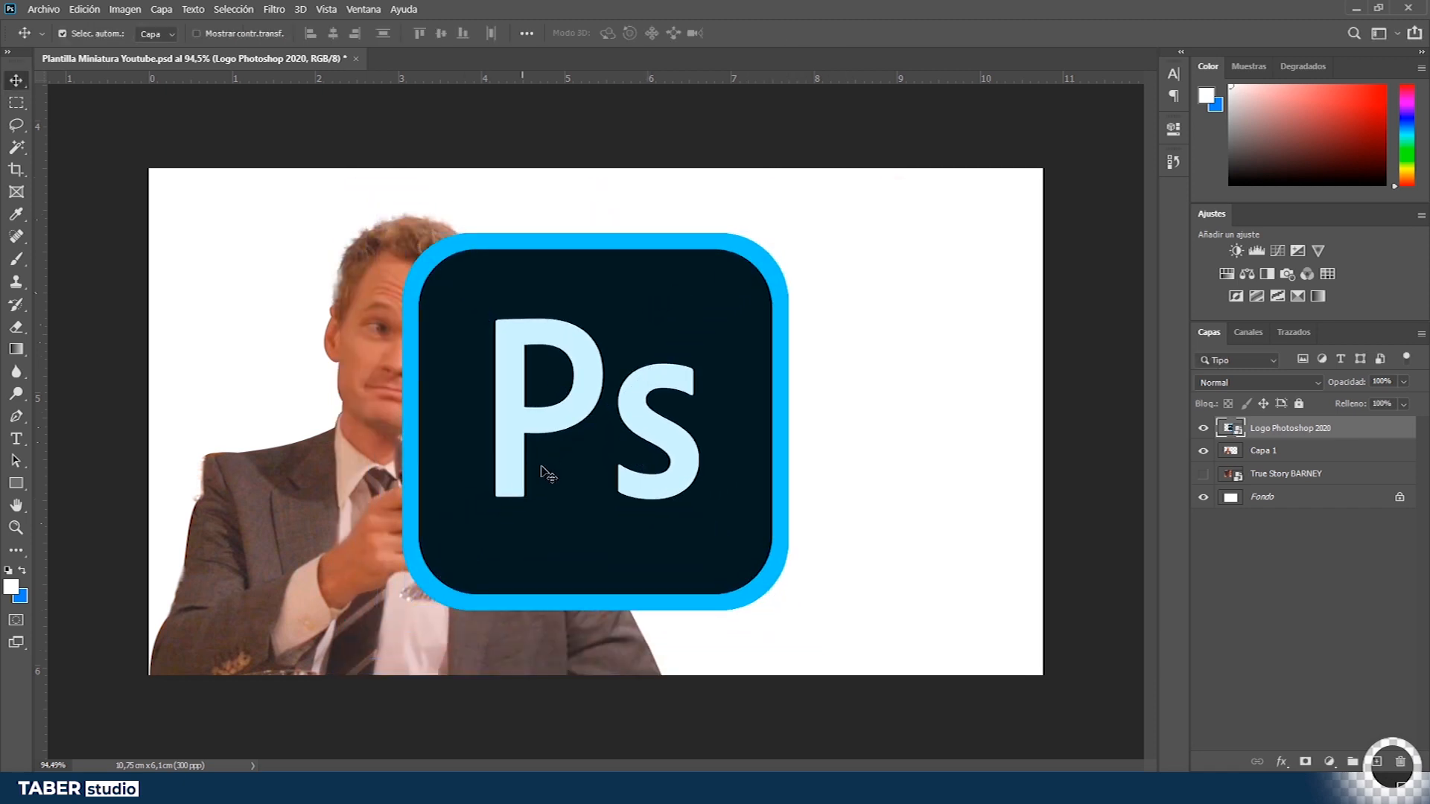
- Scale the Photoshop logo down slightly with Free Transform and apply it
{"action": "key", "text": "ctrl+t"}
{"action": "left_click_drag", "start_coordinate": [787, 235], "coordinate": [766, 248]}
{"action": "key", "text": "Return"}
- Move Barney's cut-out layer to the left toward the canvas edge
{"action": "left_click", "coordinate": [304, 549]}
{"action": "left_click_drag", "start_coordinate": [304, 549], "coordinate": [223, 550]}
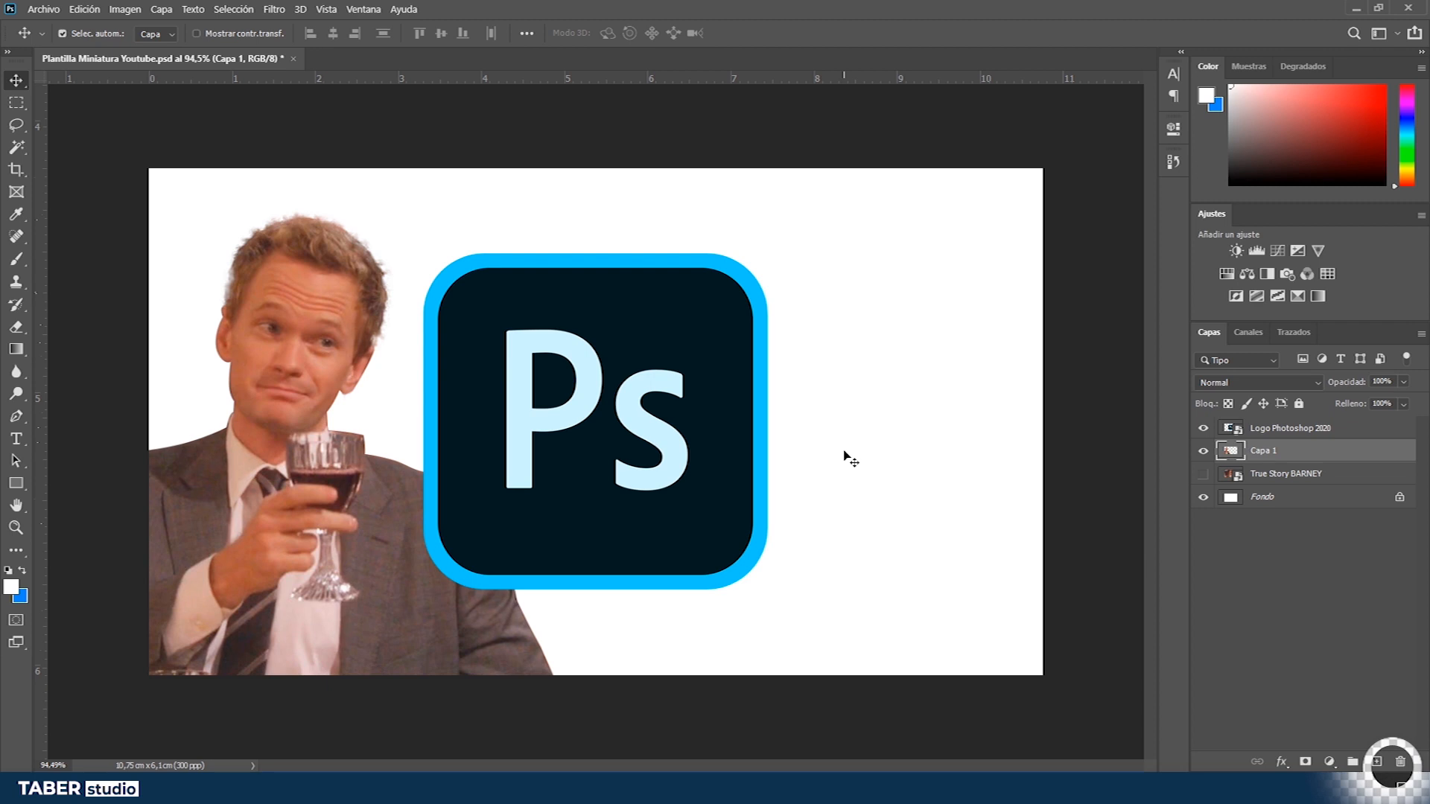
{"action": "key", "text": "z"}
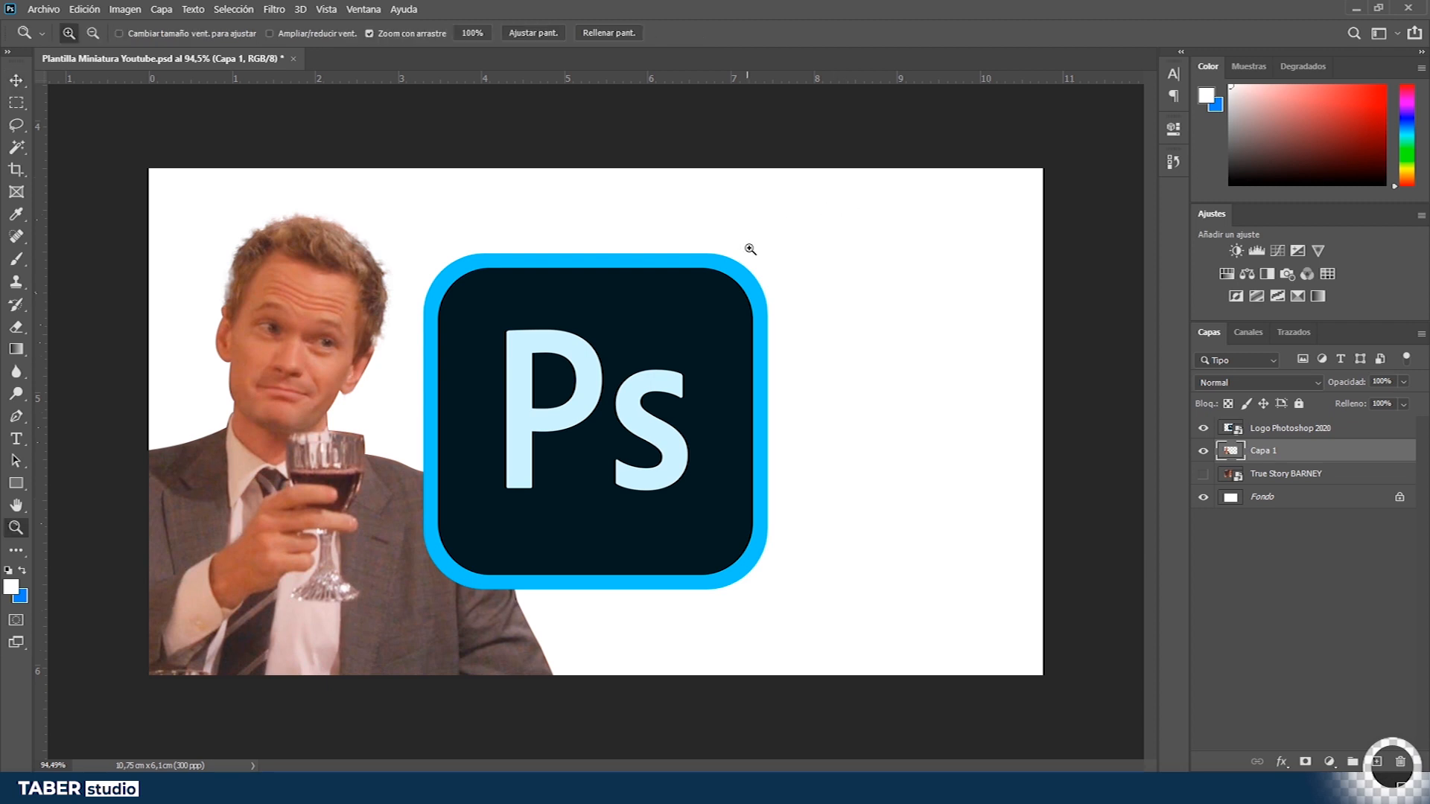
{"action": "left_click_drag", "start_coordinate": [749, 393], "coordinate": [655, 416]}
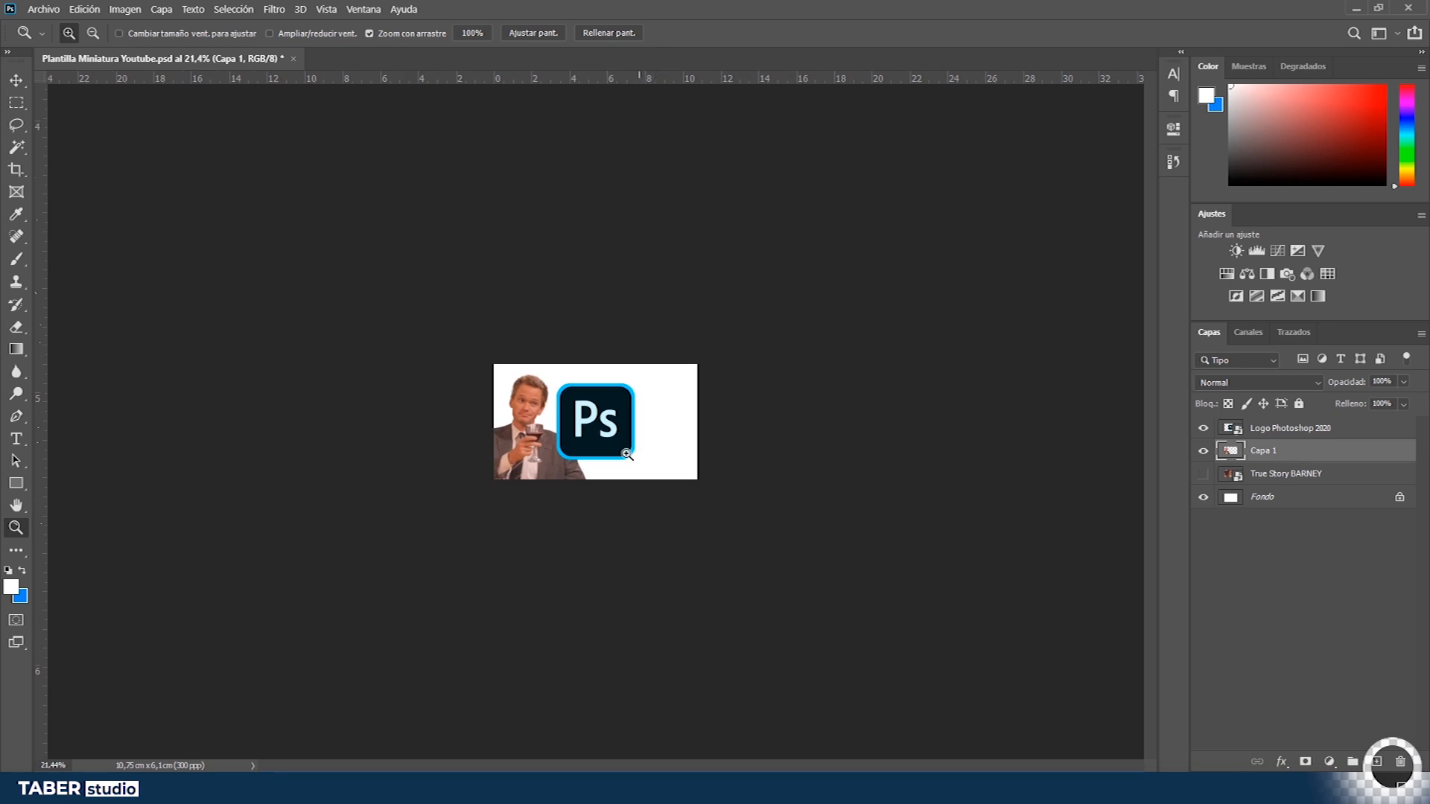
{"action": "left_click_drag", "start_coordinate": [573, 452], "coordinate": [608, 456]}
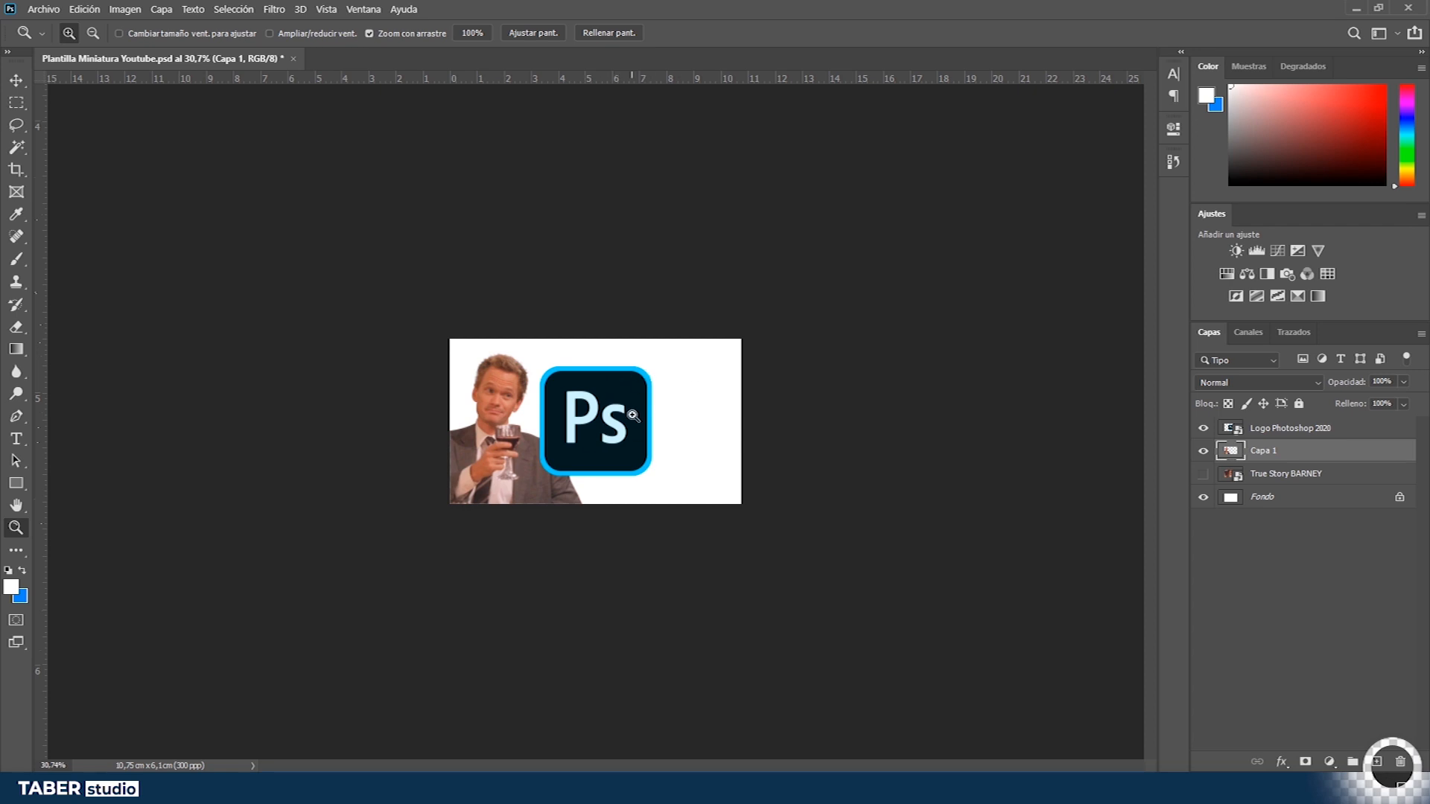
- Browse the YouTube search results for Photoshop tutorial thumbnails in the browser
{"action": "key", "text": "alt+Tab"}
{"action": "key", "text": "alt+Tab"}
{"action": "key", "text": "alt+Tab"}
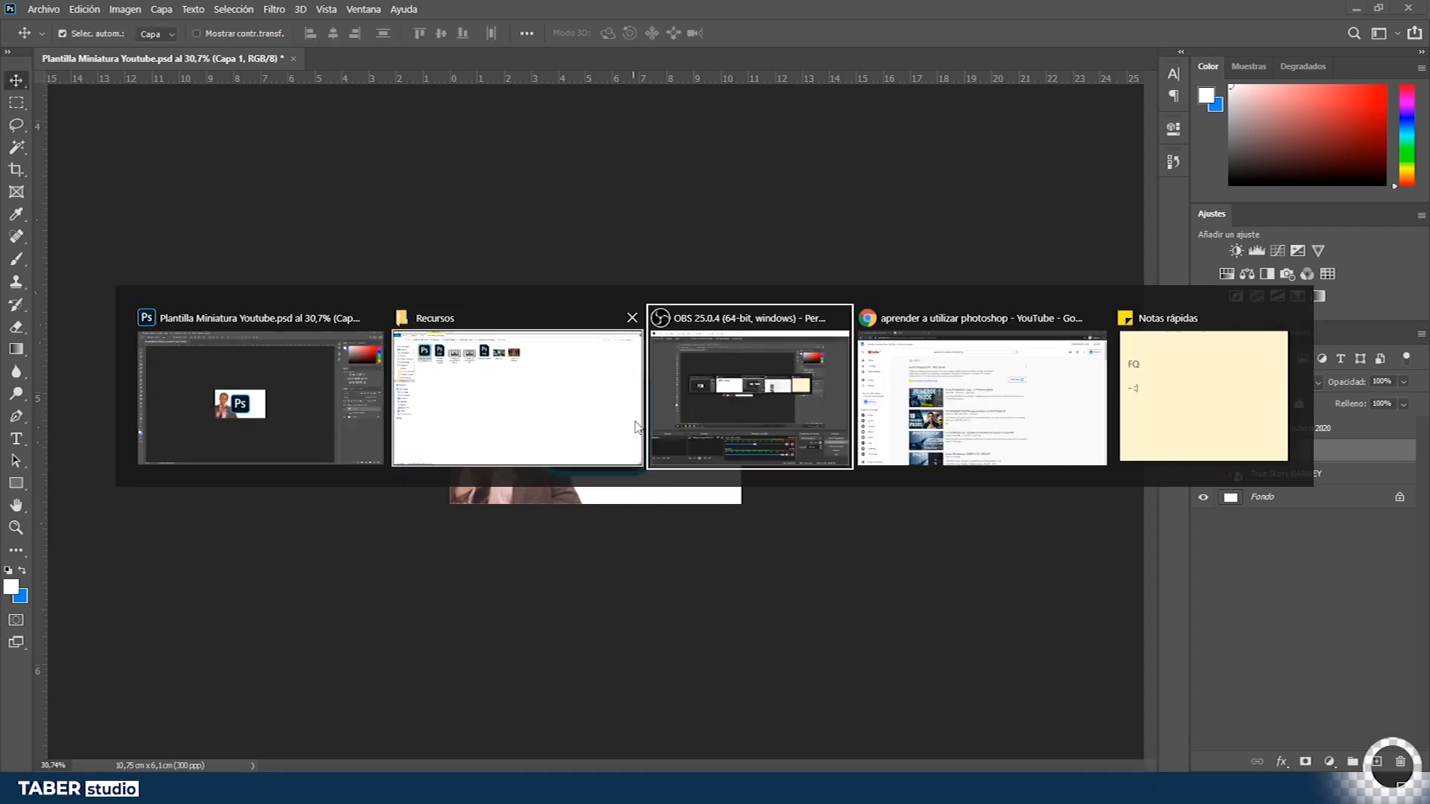
{"action": "scroll", "coordinate": [719, 386], "scroll_direction": "down", "scroll_amount": 3}
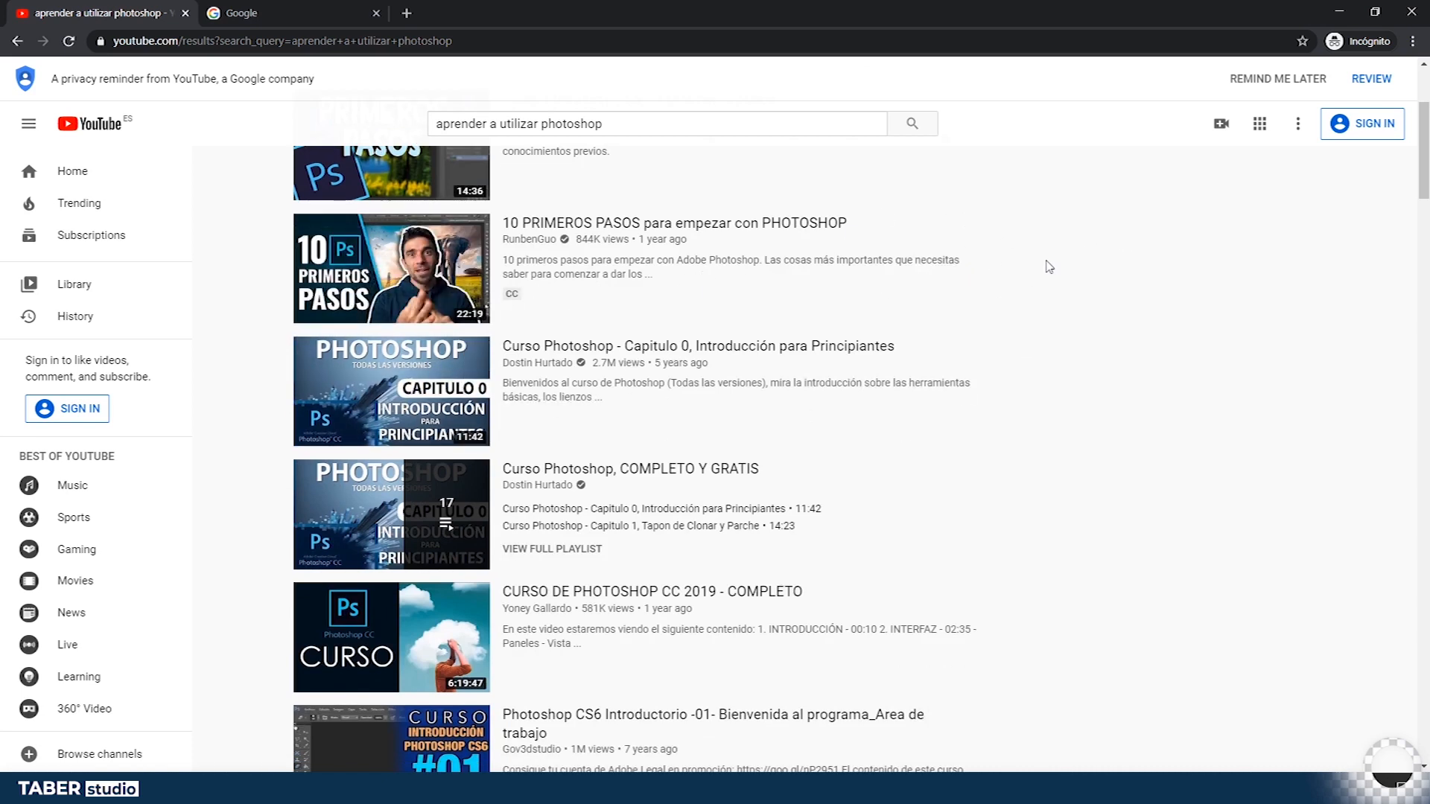
{"action": "key", "text": "alt+Tab"}
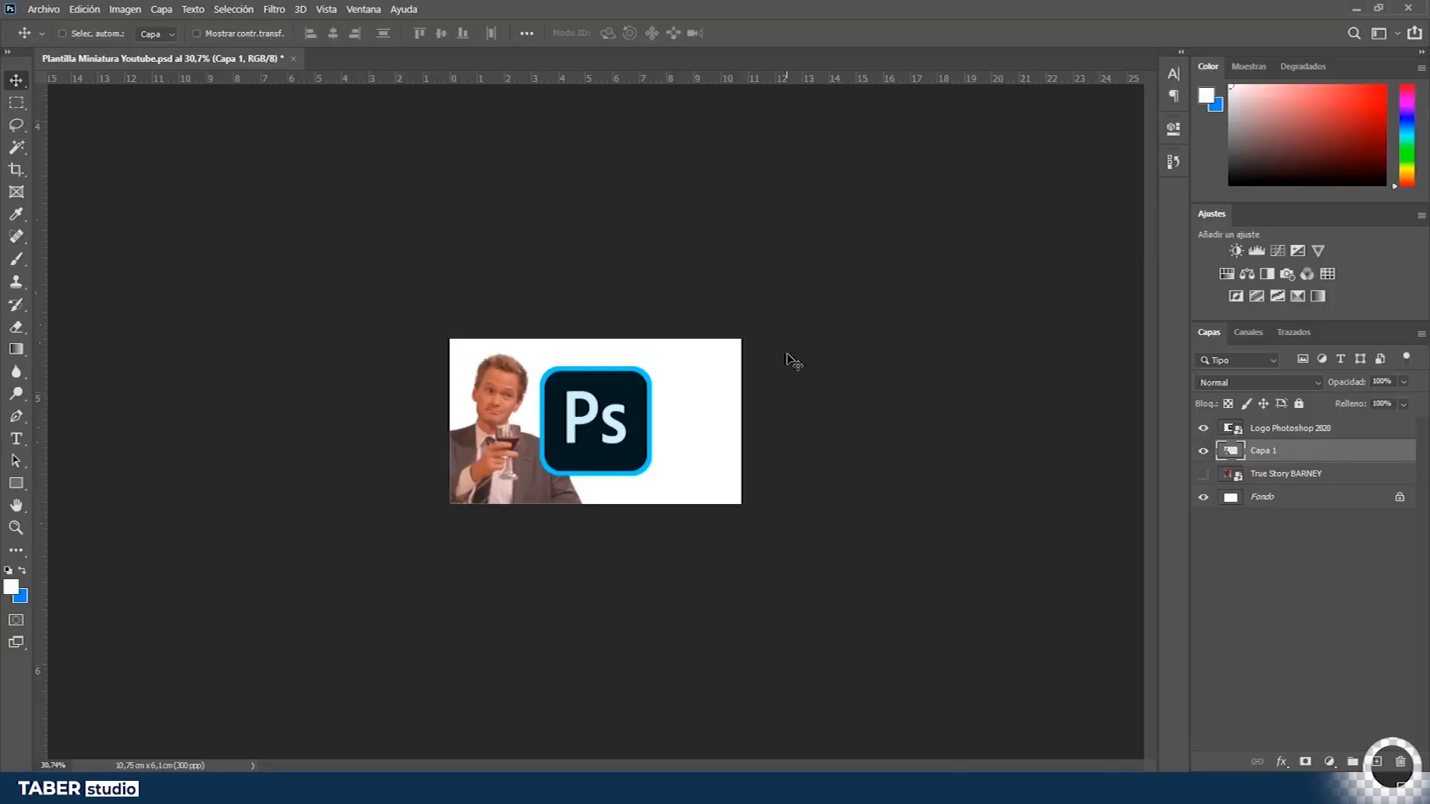
- Paste a copied thumbnail screenshot as a new layer, zoom in on it, then delete that layer
{"action": "key", "text": "ctrl+v"}
{"action": "left_click_drag", "start_coordinate": [647, 380], "coordinate": [614, 416]}
{"action": "key", "text": "z"}
{"action": "left_click_drag", "start_coordinate": [496, 407], "coordinate": [891, 561]}
{"action": "key", "text": "m"}
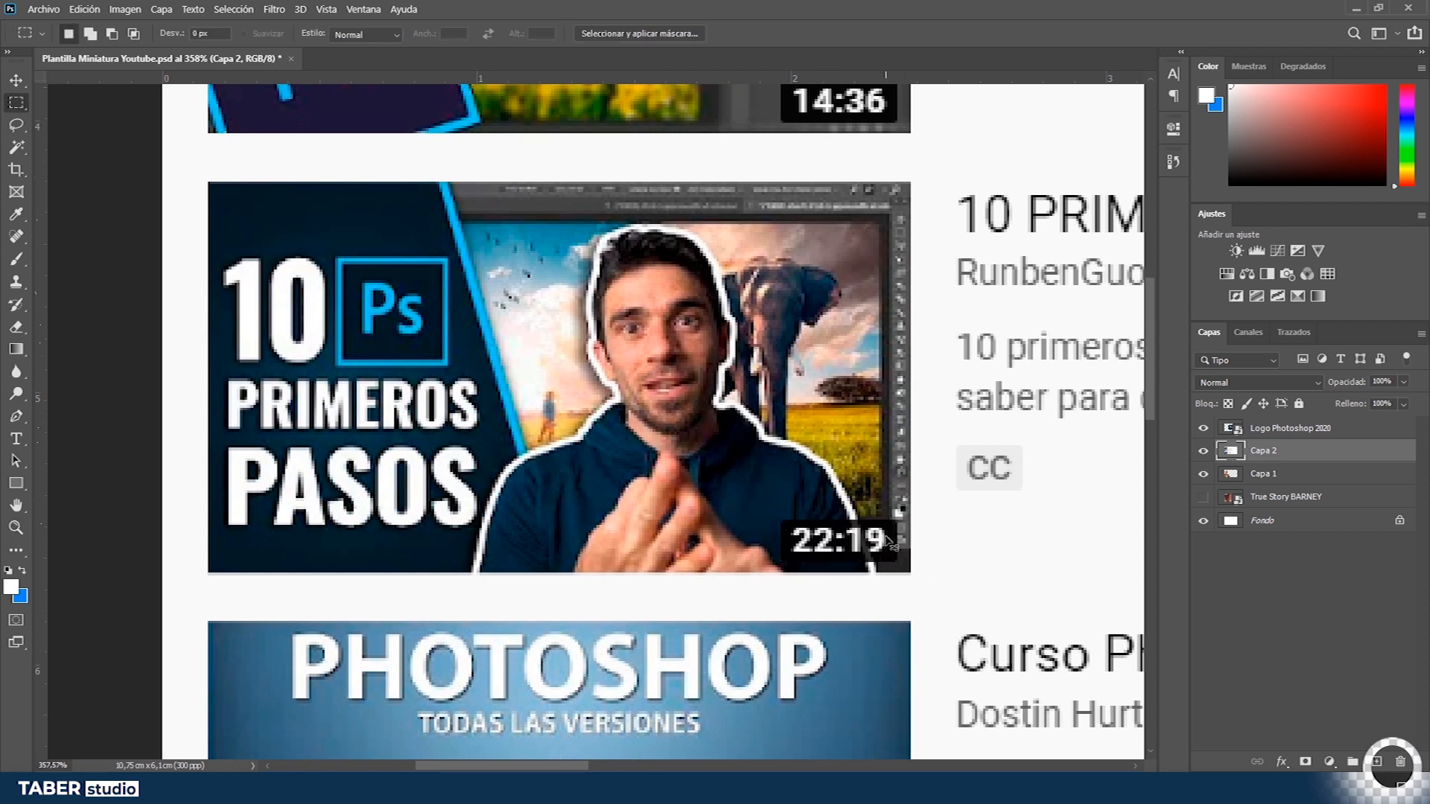
{"action": "key", "text": "ctrl+0"}
{"action": "key", "text": "ctrl+d"}
{"action": "key", "text": "Delete"}
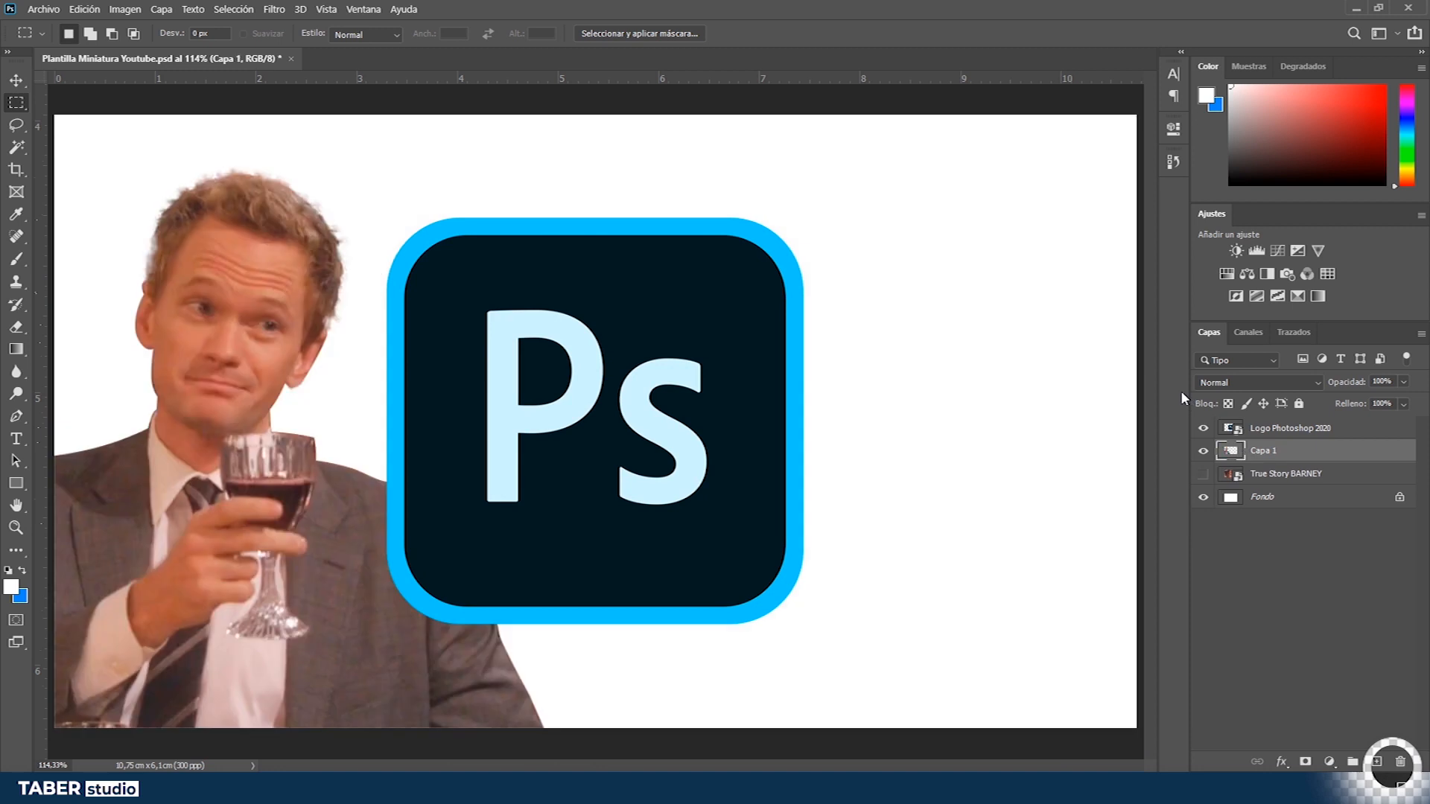
{"action": "scroll", "coordinate": [638, 454], "scroll_direction": "down", "scroll_amount": 5}
{"action": "left_click_drag", "start_coordinate": [745, 513], "coordinate": [915, 594]}
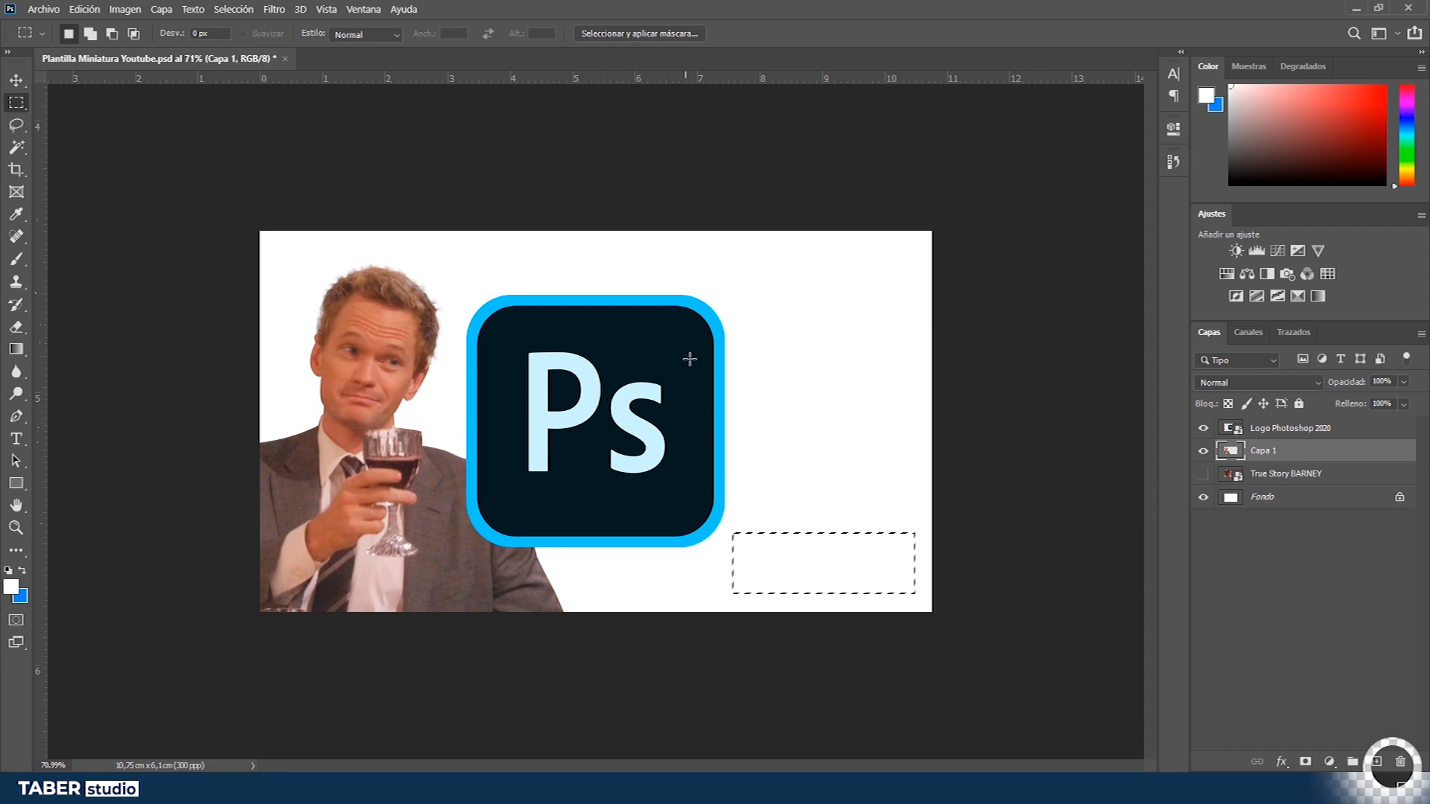
{"action": "key", "text": "alt+Tab"}
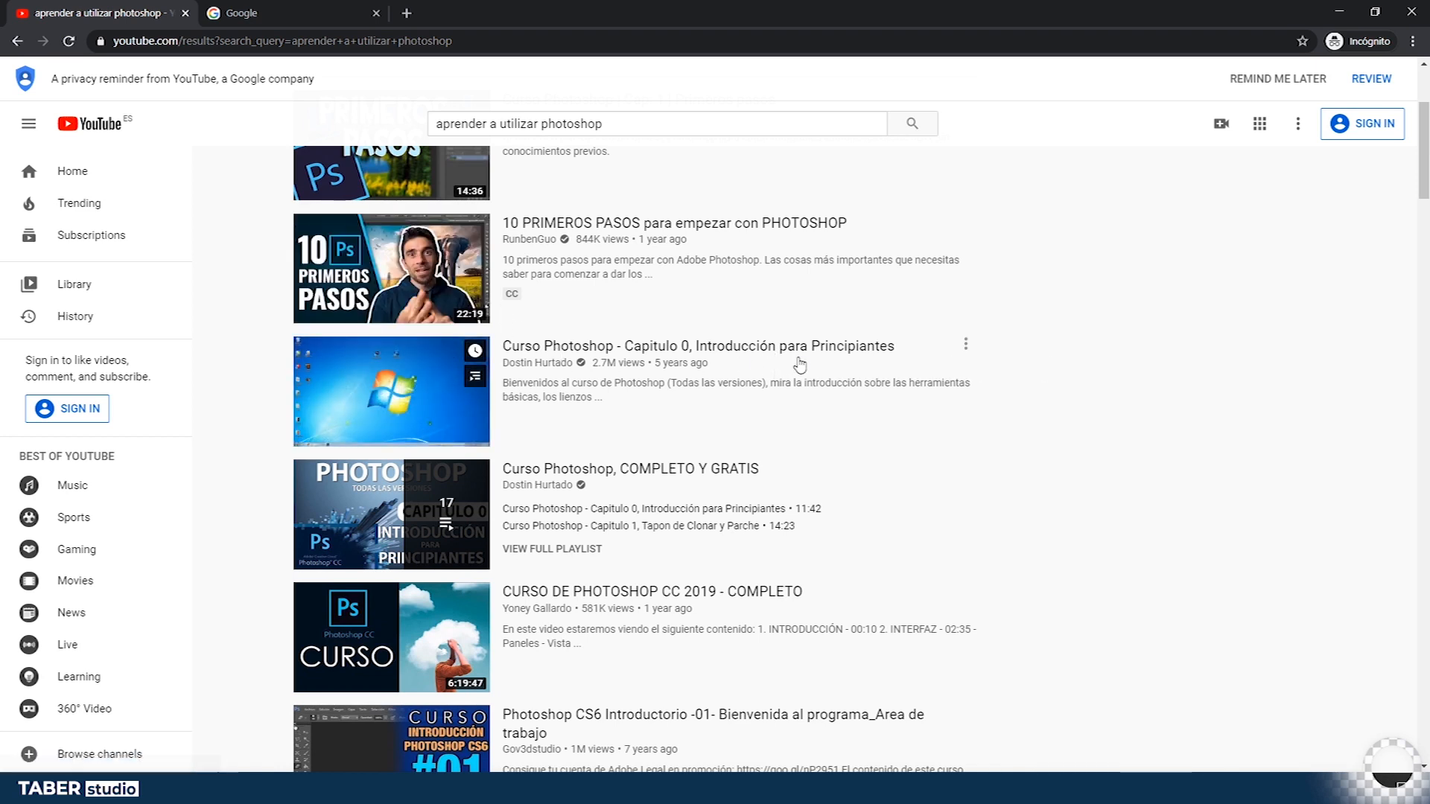
{"action": "key", "text": "alt+Tab"}
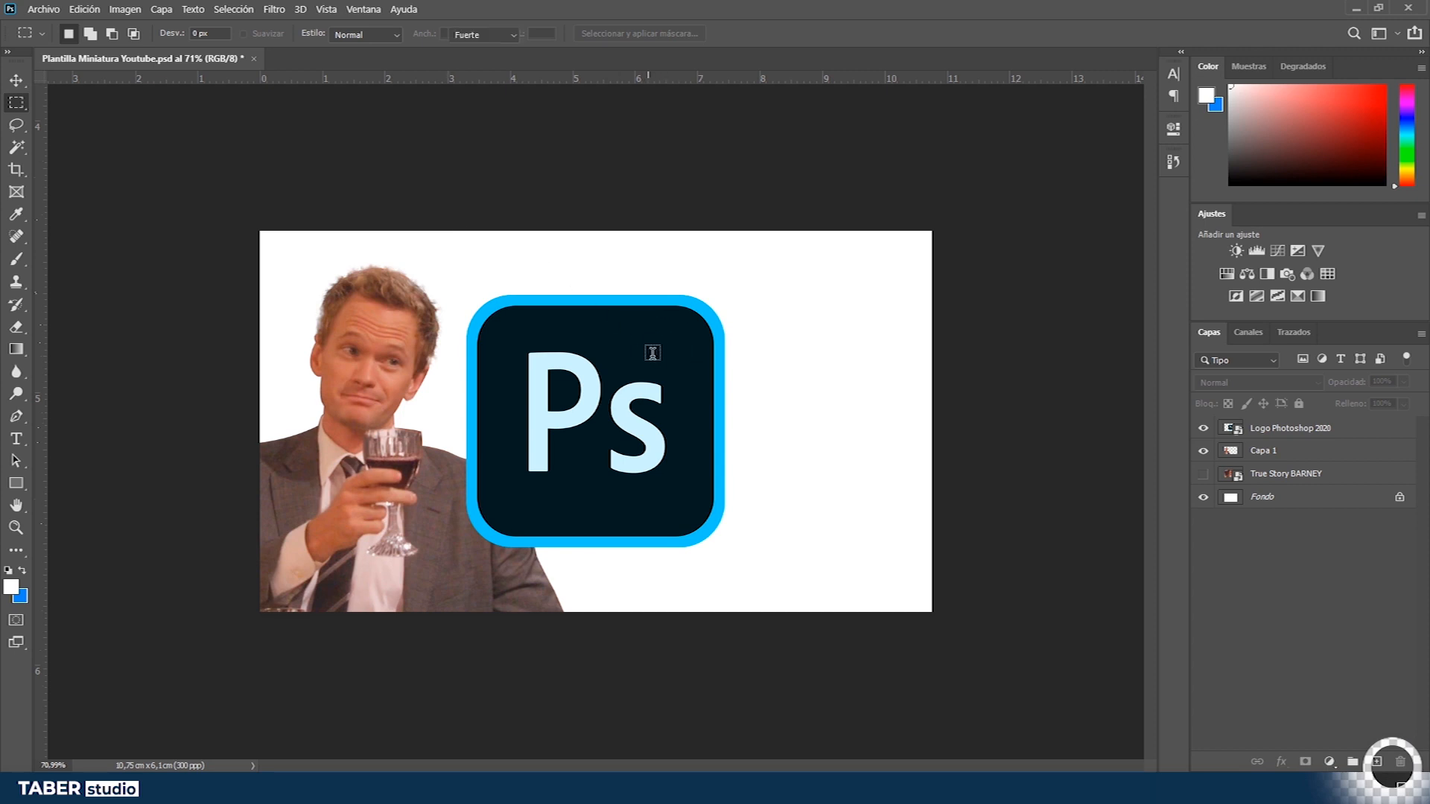
- Start a left-aligned text insertion point right of the logo with the Type tool and set the size to 30 pt
{"action": "key", "text": "t"}
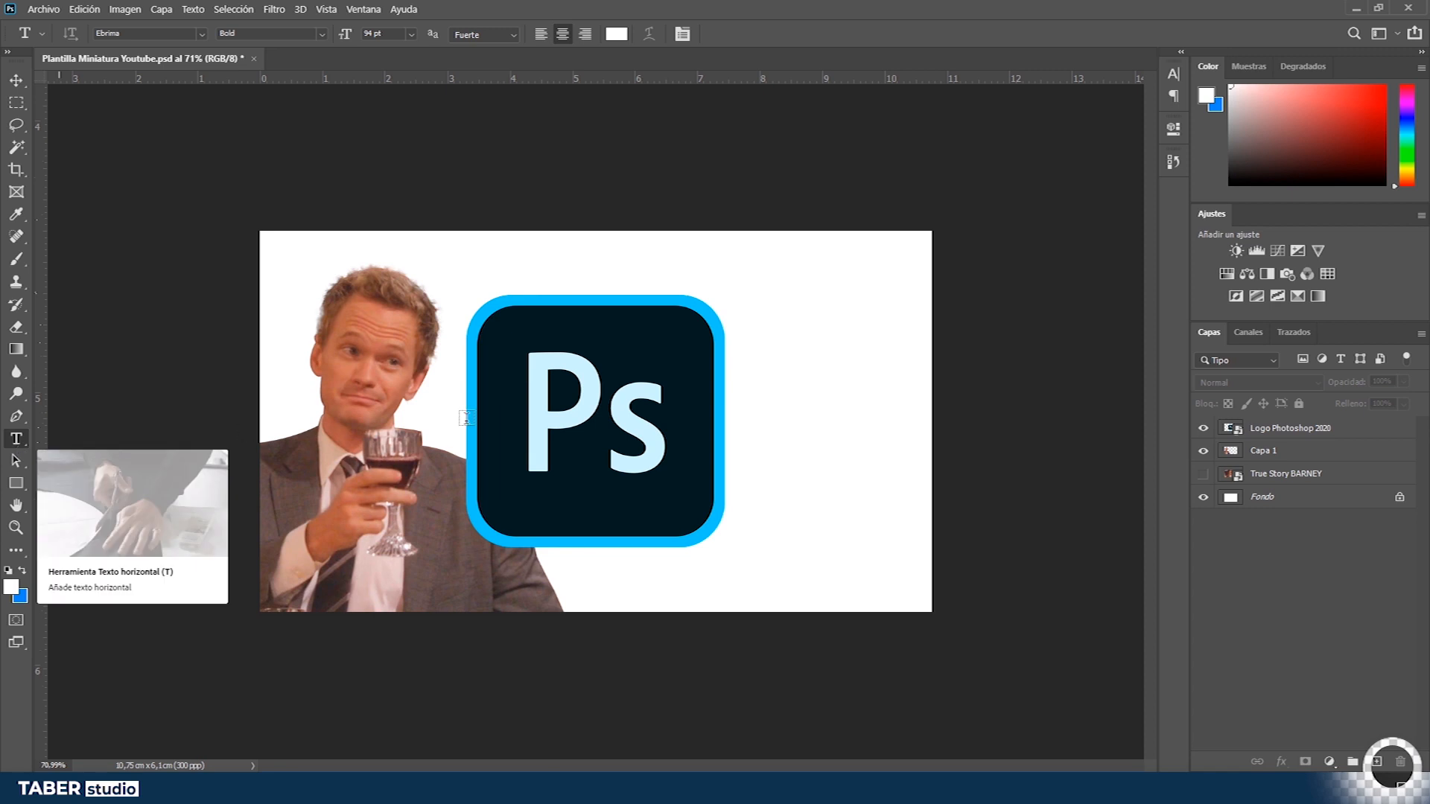
{"action": "left_click", "coordinate": [762, 302]}
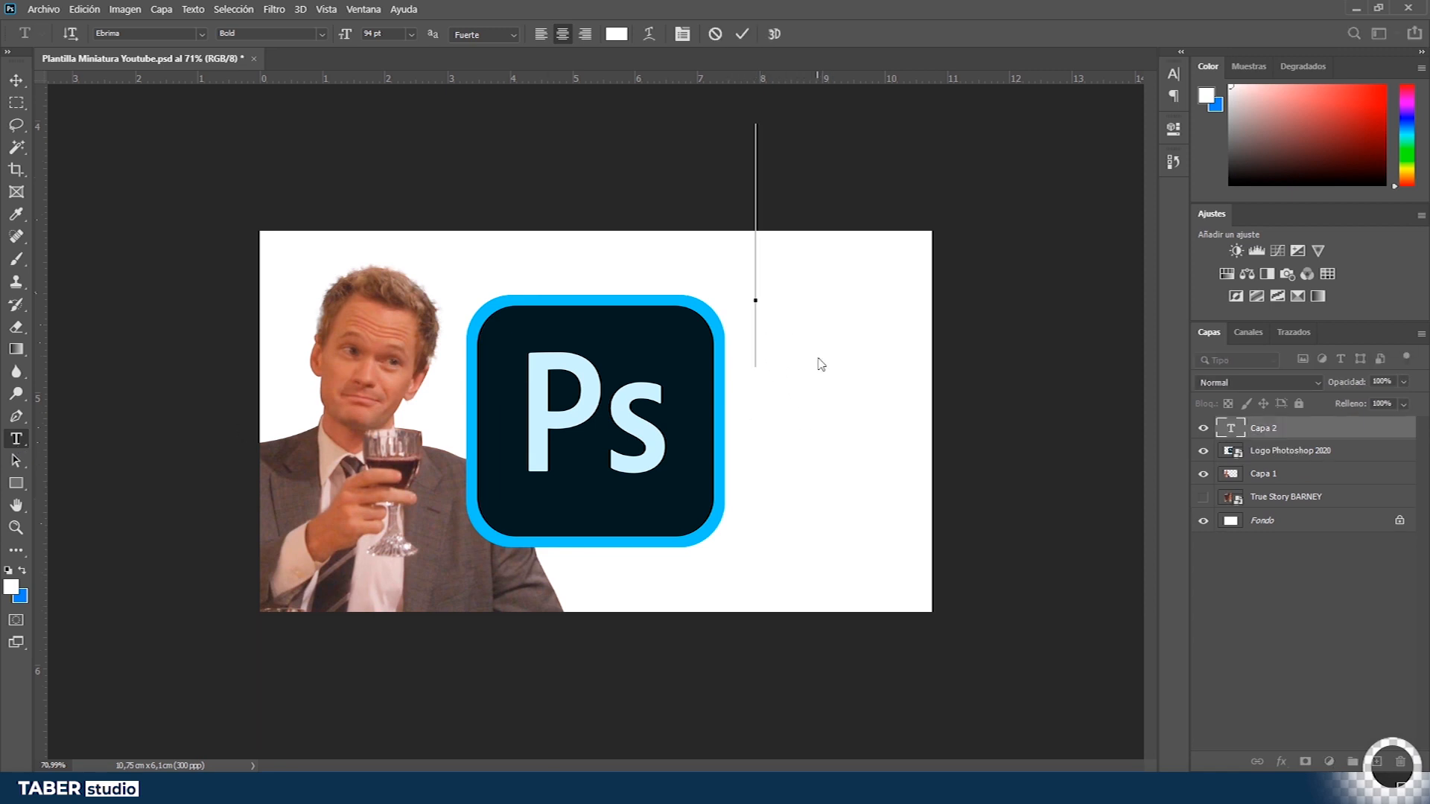
{"action": "key", "text": "Escape"}
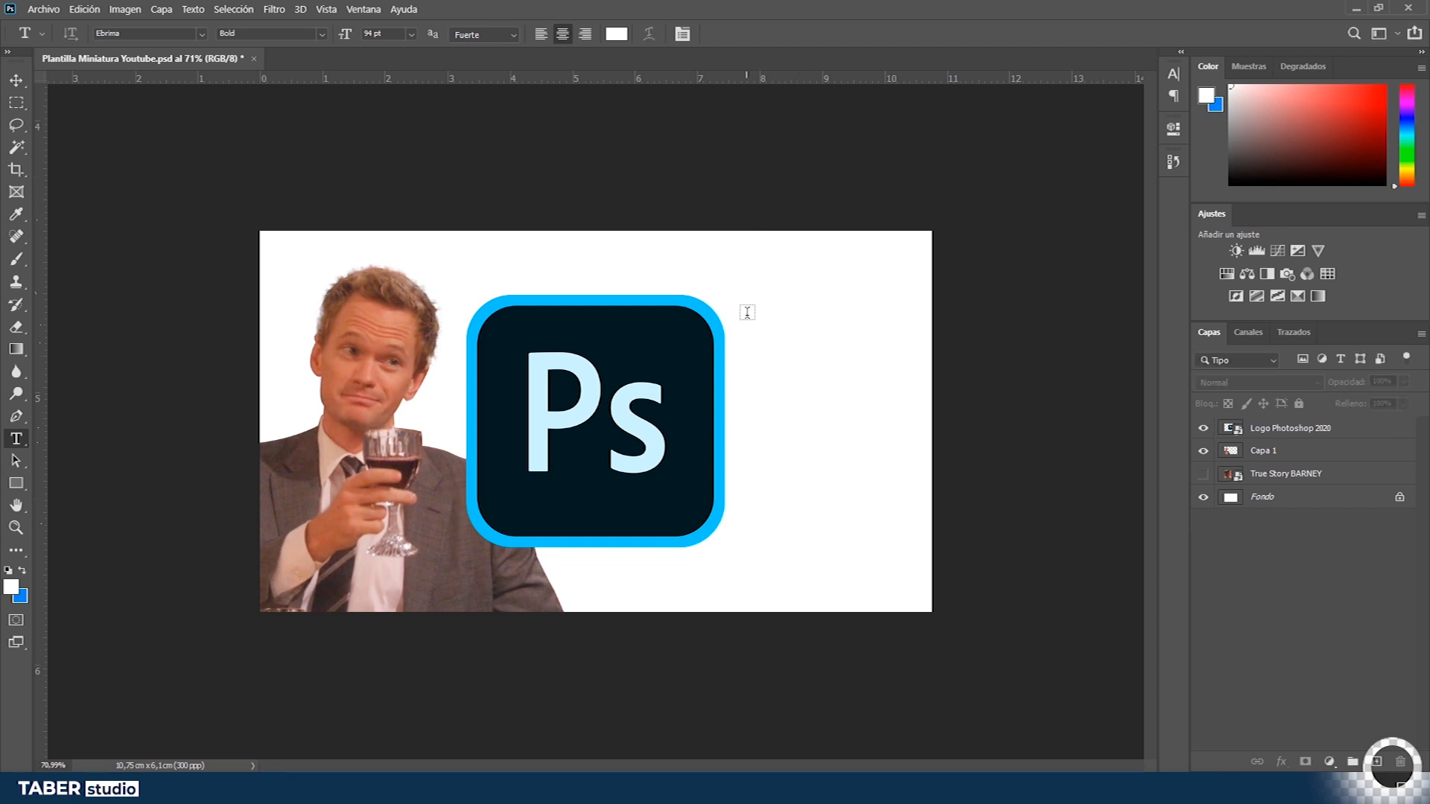
{"action": "left_click", "coordinate": [758, 312]}
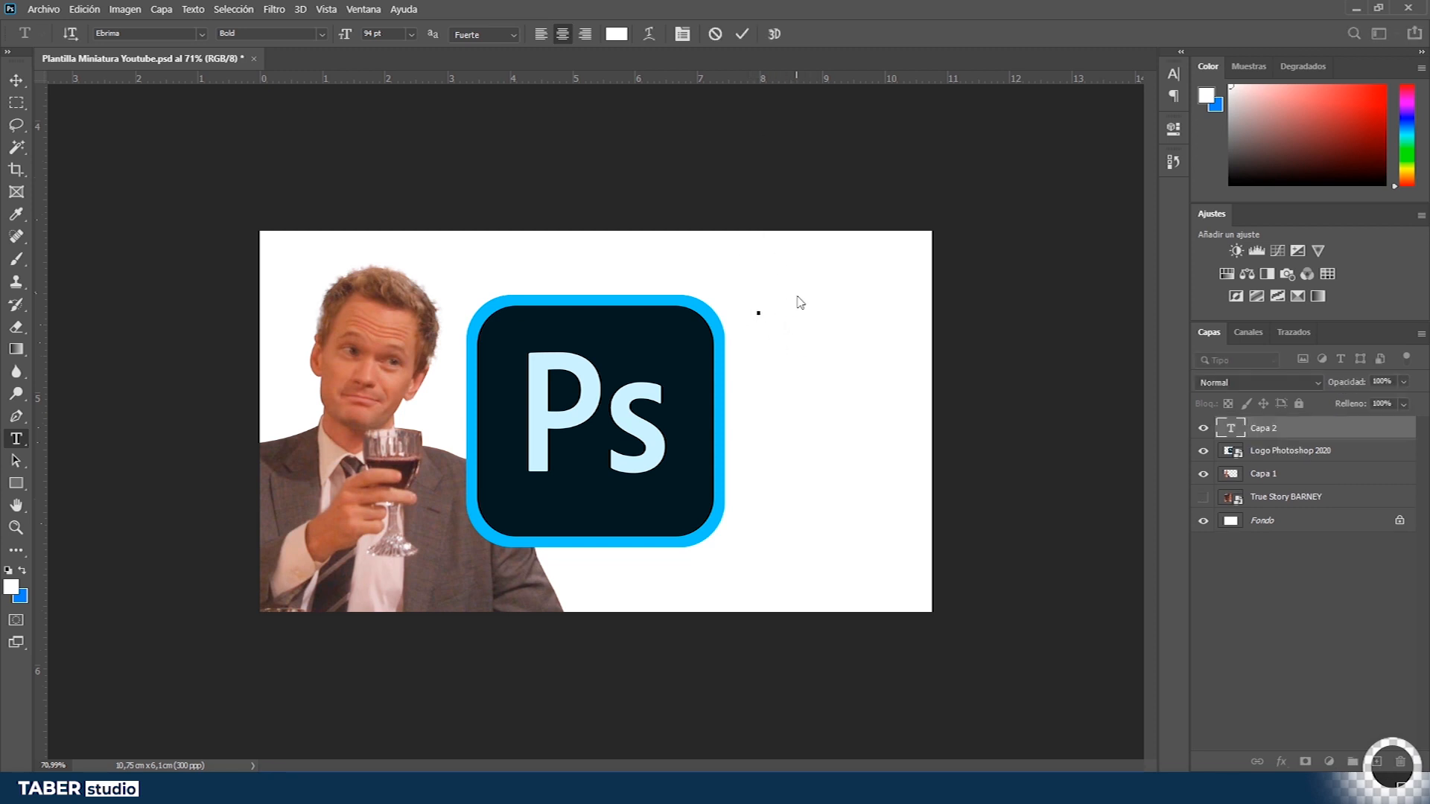
{"action": "key", "text": "Escape"}
{"action": "left_click_drag", "start_coordinate": [739, 280], "coordinate": [1000, 439]}
{"action": "key", "text": "Escape"}
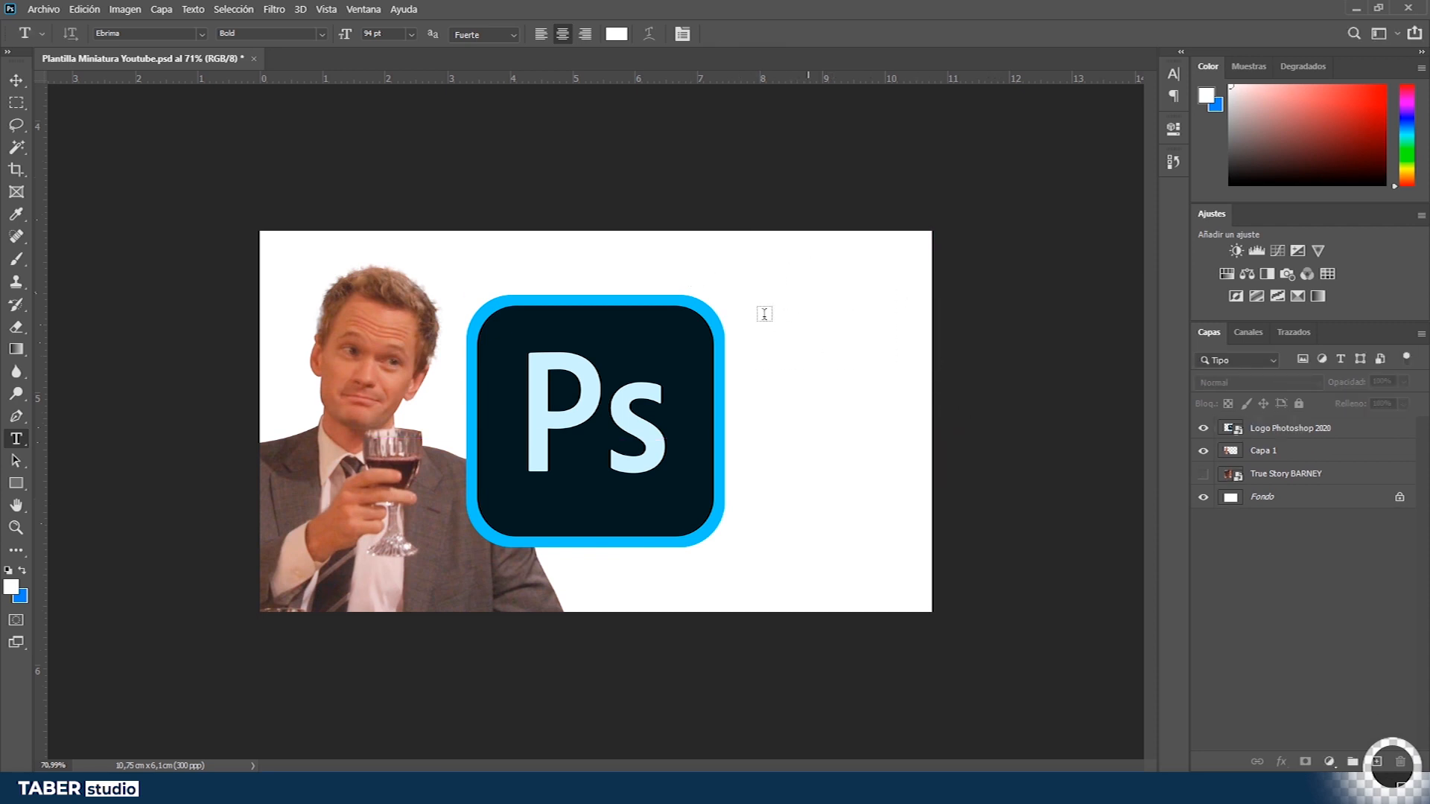
{"action": "left_click", "coordinate": [773, 313]}
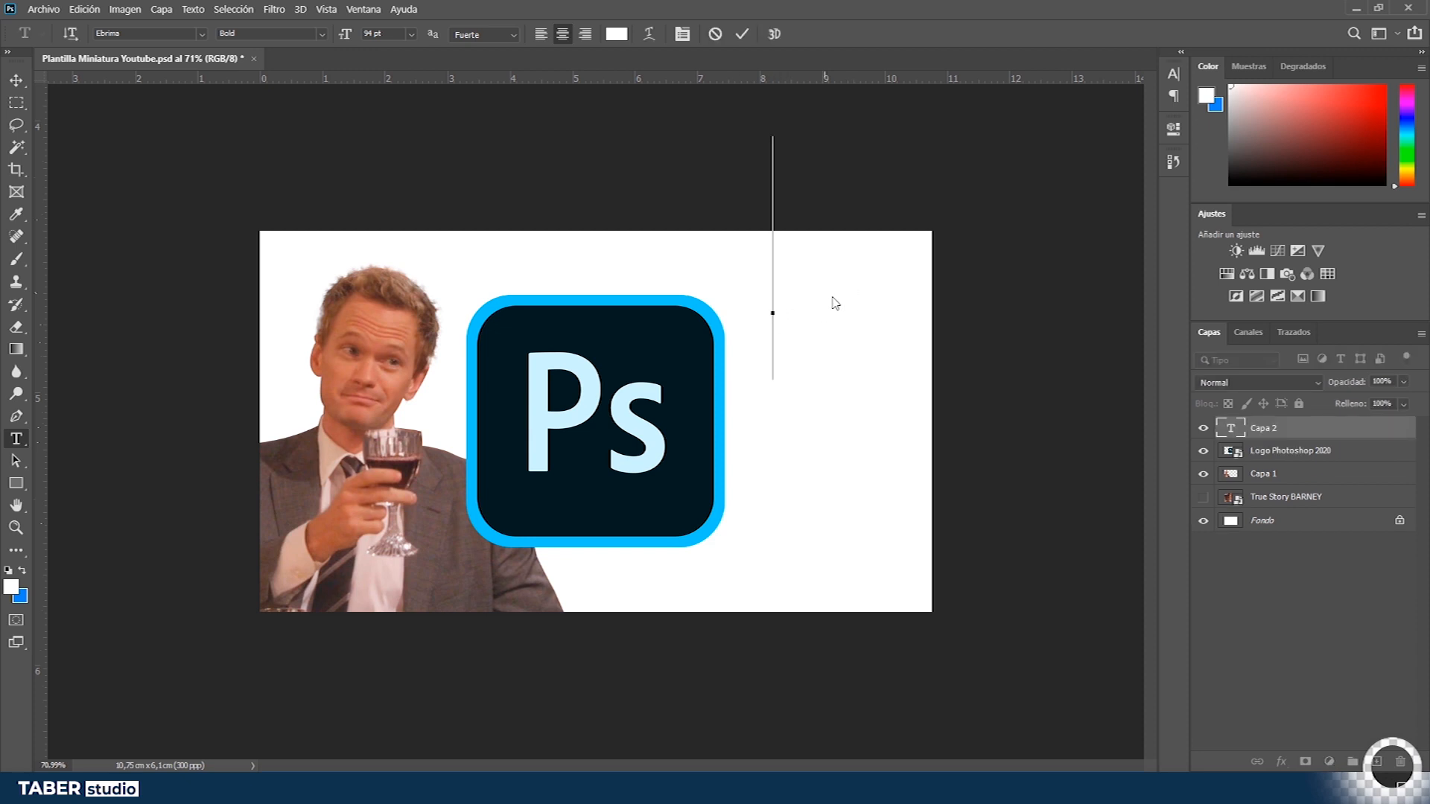
{"action": "left_click_drag", "start_coordinate": [763, 394], "coordinate": [931, 542]}
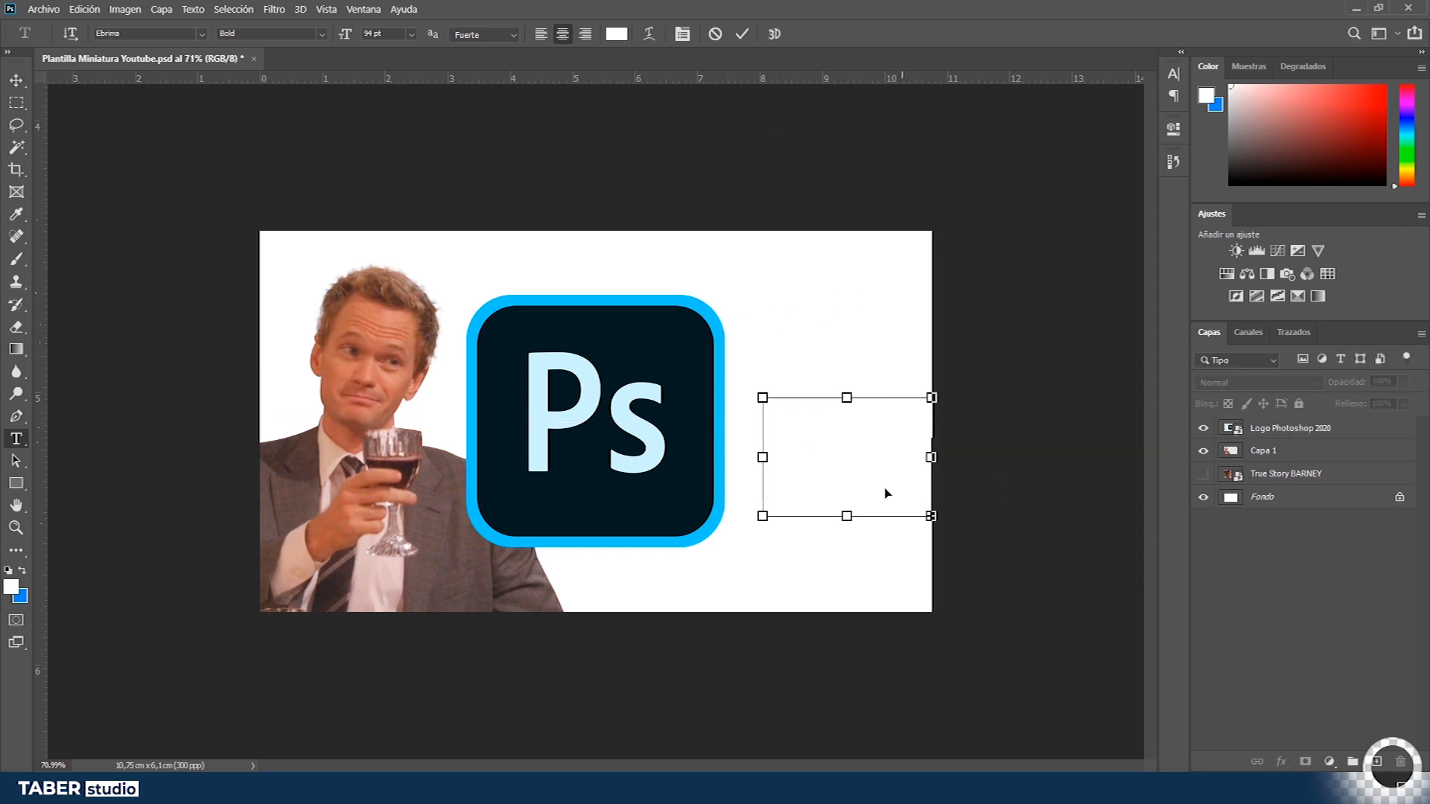
{"action": "key", "text": "Escape"}
{"action": "left_click", "coordinate": [765, 326]}
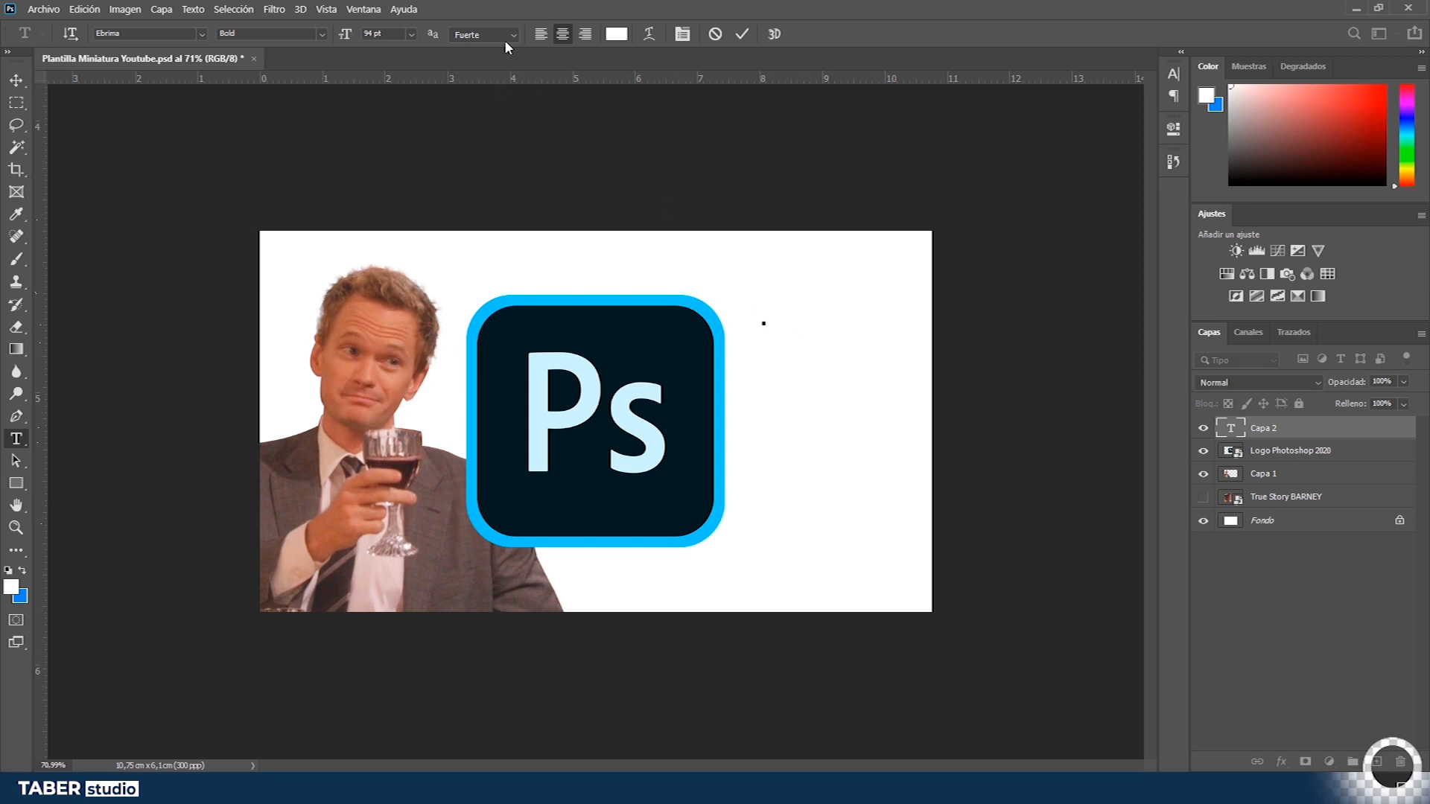
{"action": "left_click", "coordinate": [540, 37]}
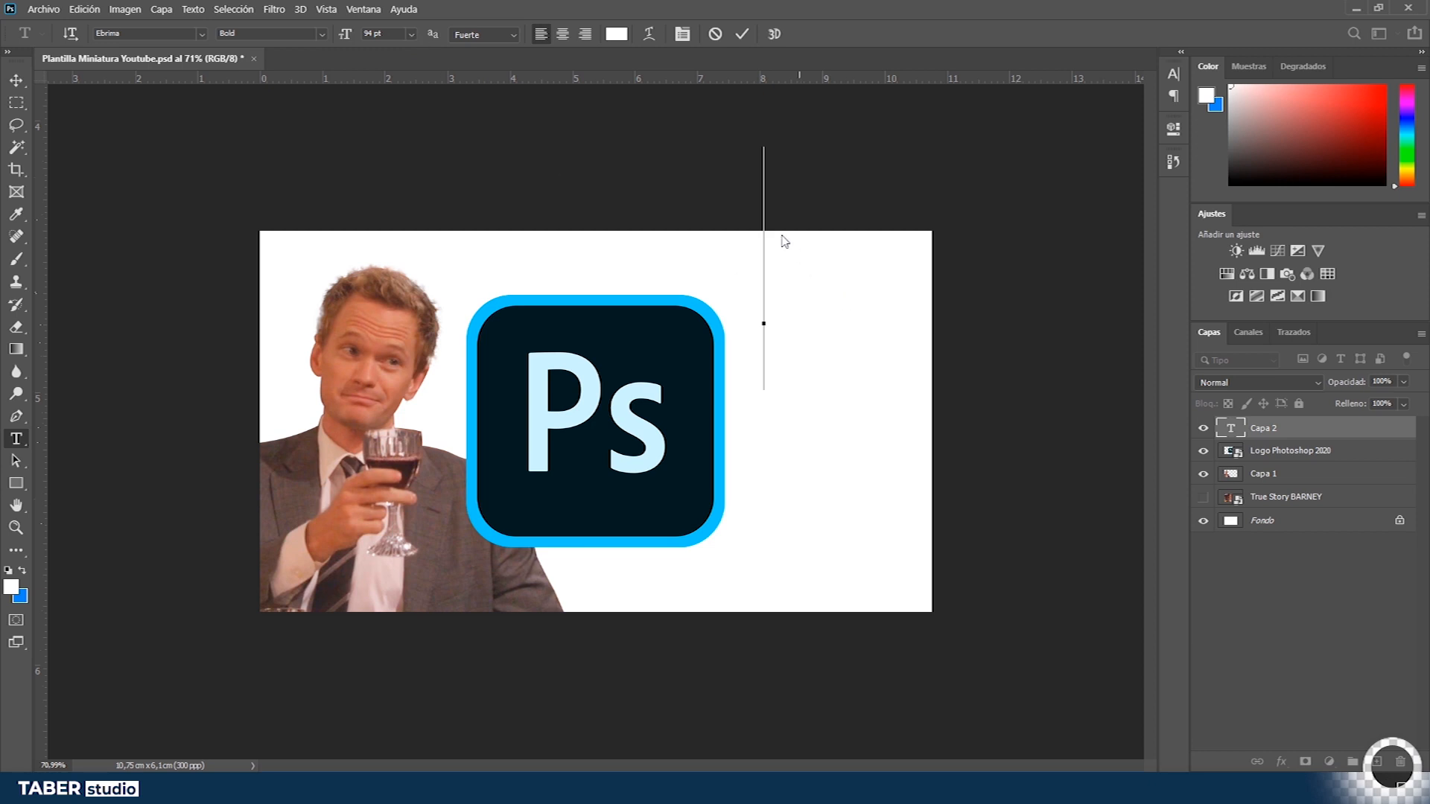
{"action": "left_click", "coordinate": [411, 34]}
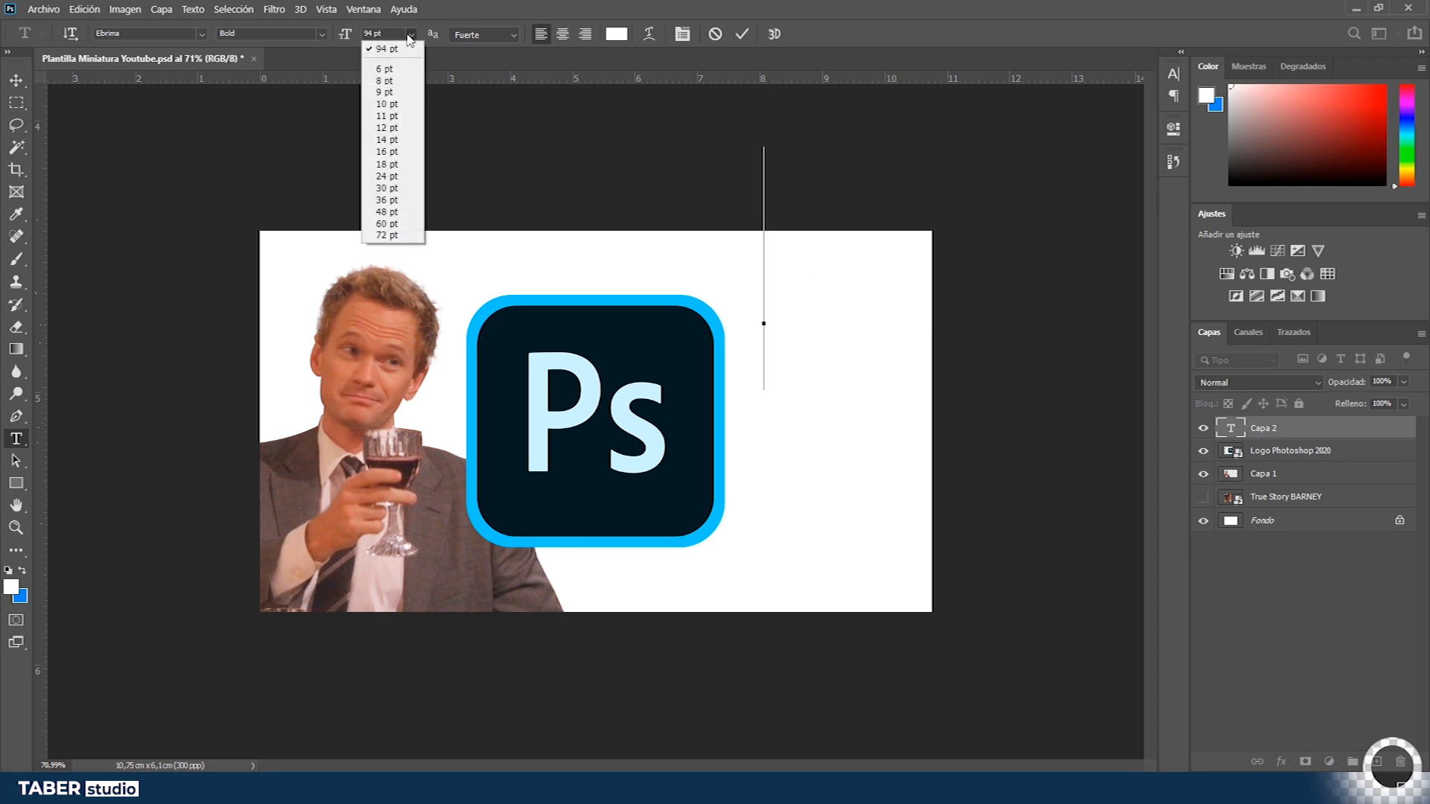
{"action": "left_click", "coordinate": [392, 188]}
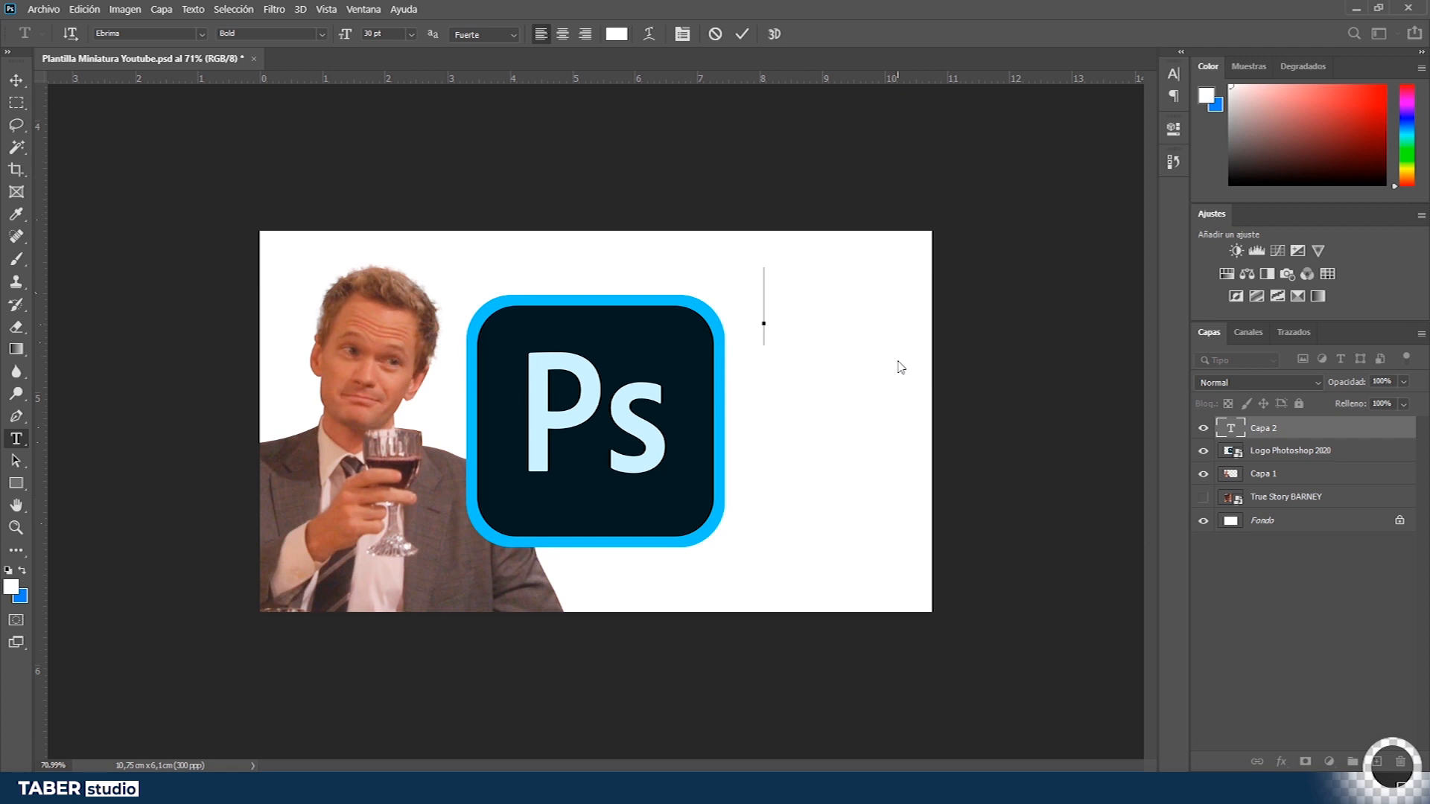
- Type FÁCIL as the text and commit the text layer
{"action": "type", "text": "¿CÓM"}
{"action": "left_click", "coordinate": [1289, 432]}
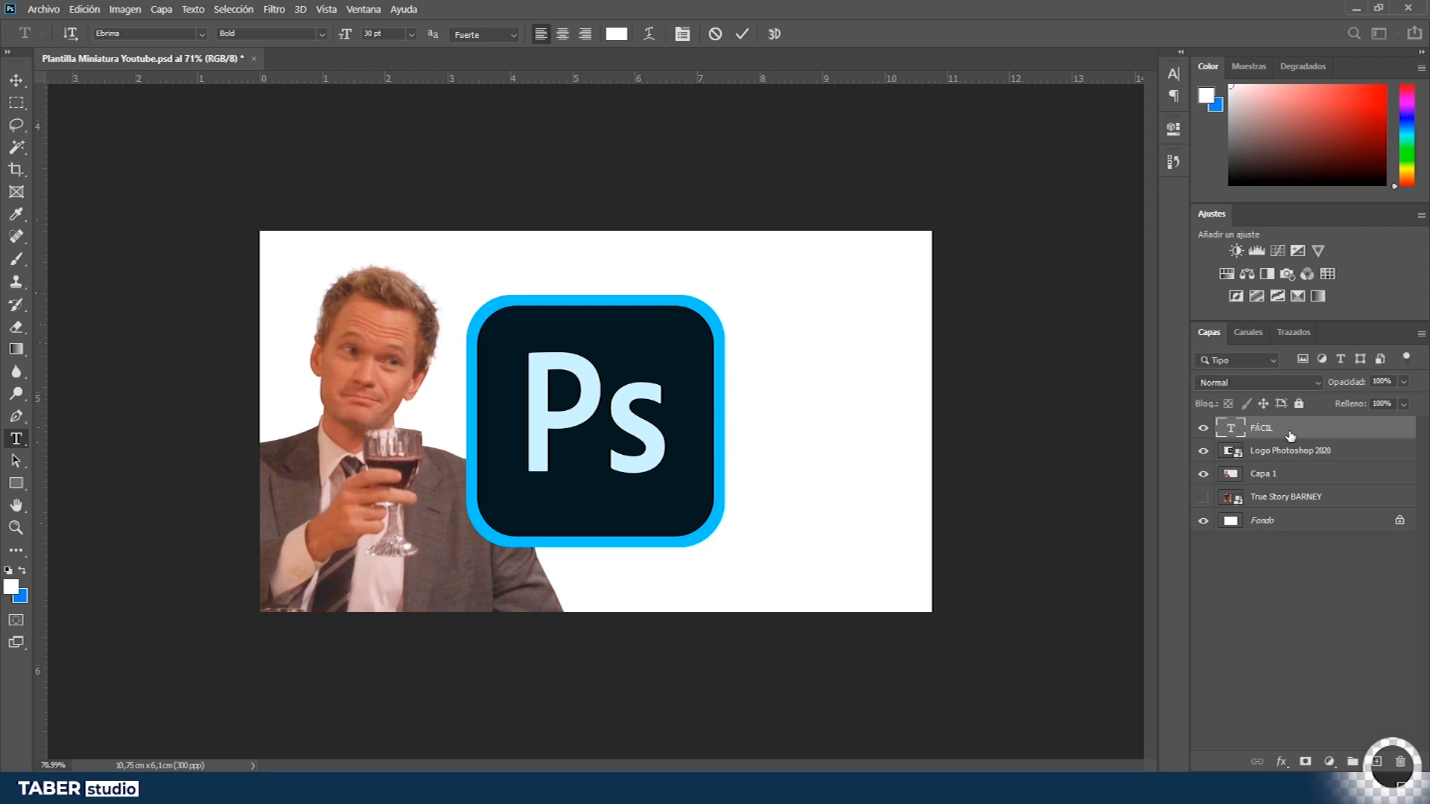
- Select the Fondo background layer and hide it
{"action": "left_click", "coordinate": [1283, 531]}
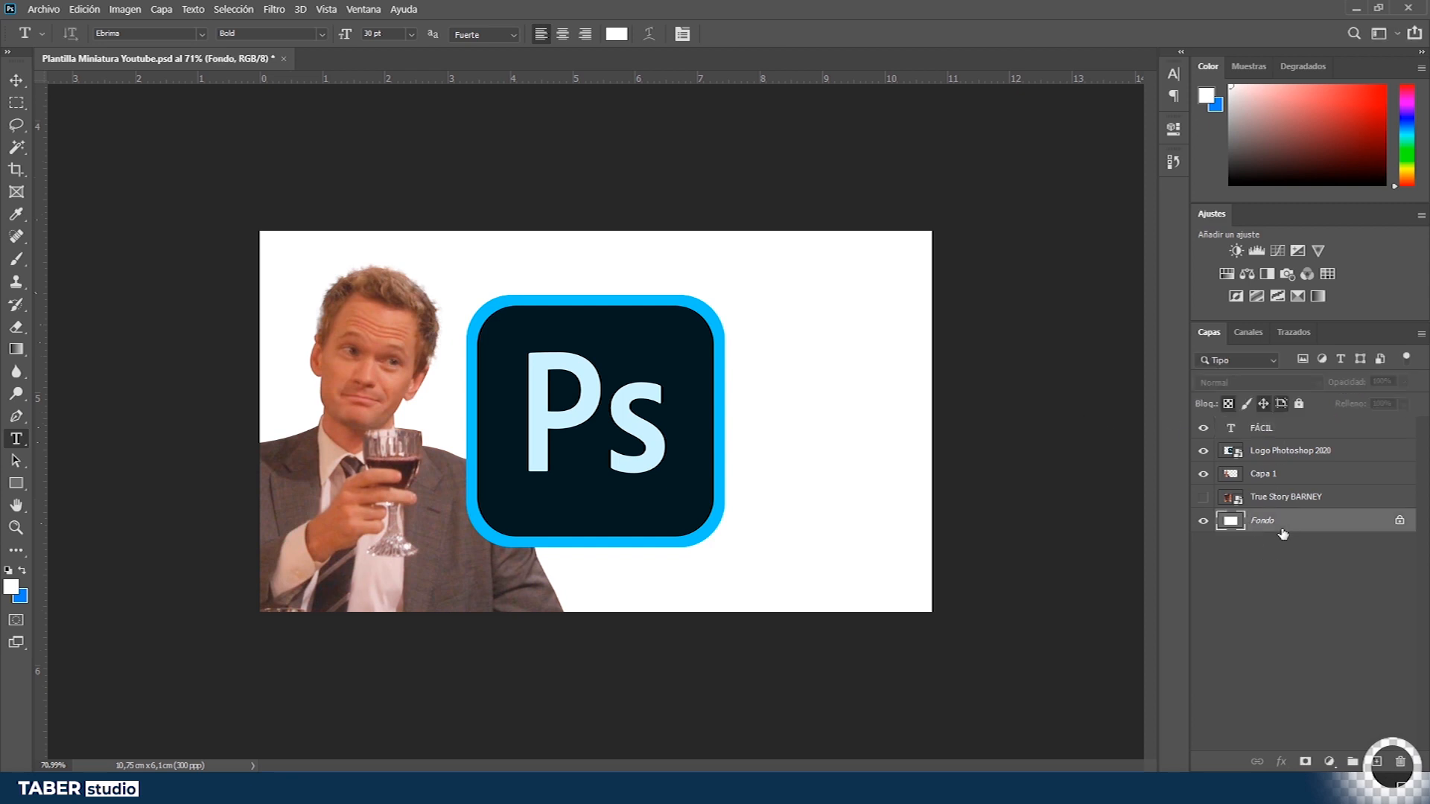
{"action": "left_click", "coordinate": [1204, 520]}
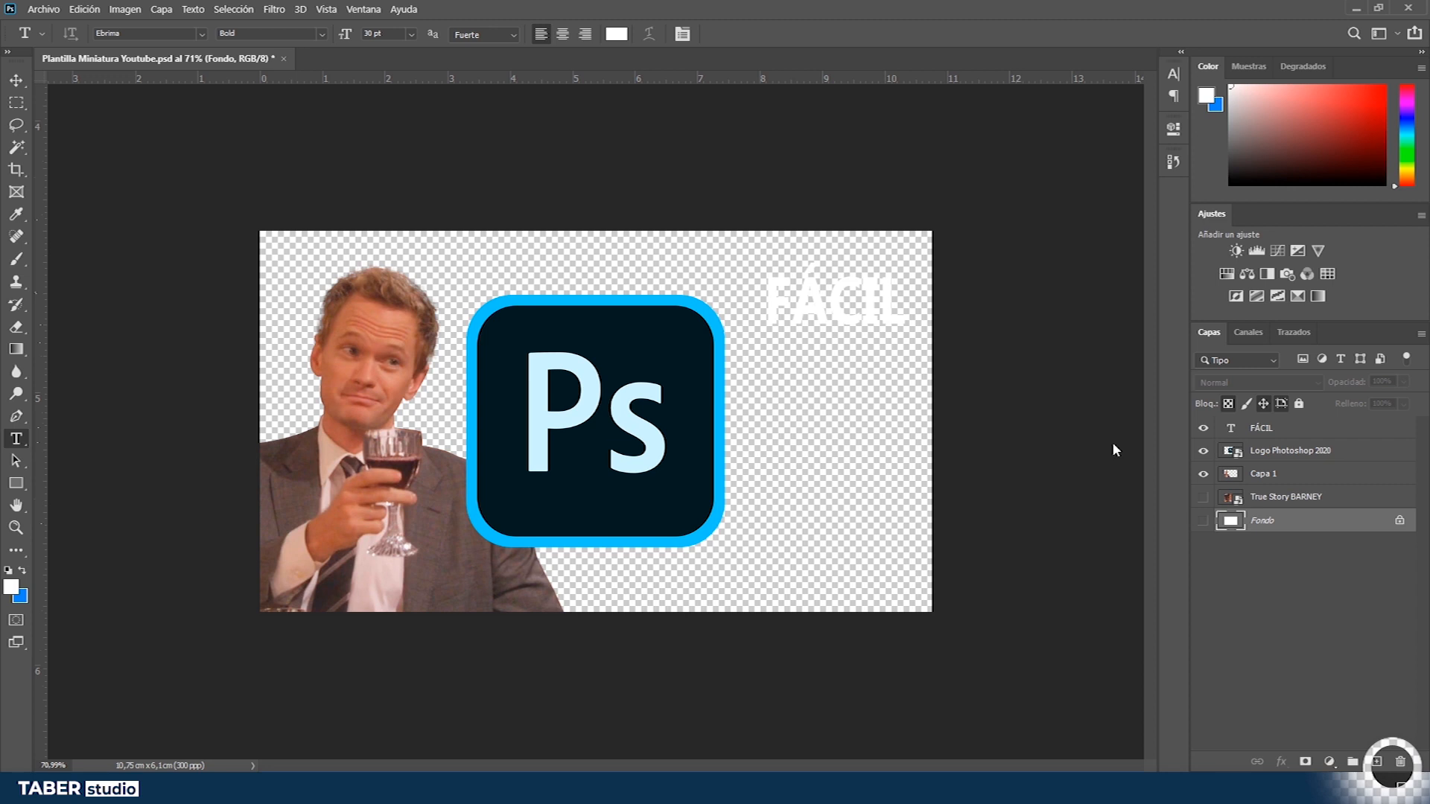
- Set the FÁCIL text colour to black (000000) and make the Fondo background layer visible again
{"action": "left_click", "coordinate": [862, 308]}
{"action": "key", "text": "ctrl+a"}
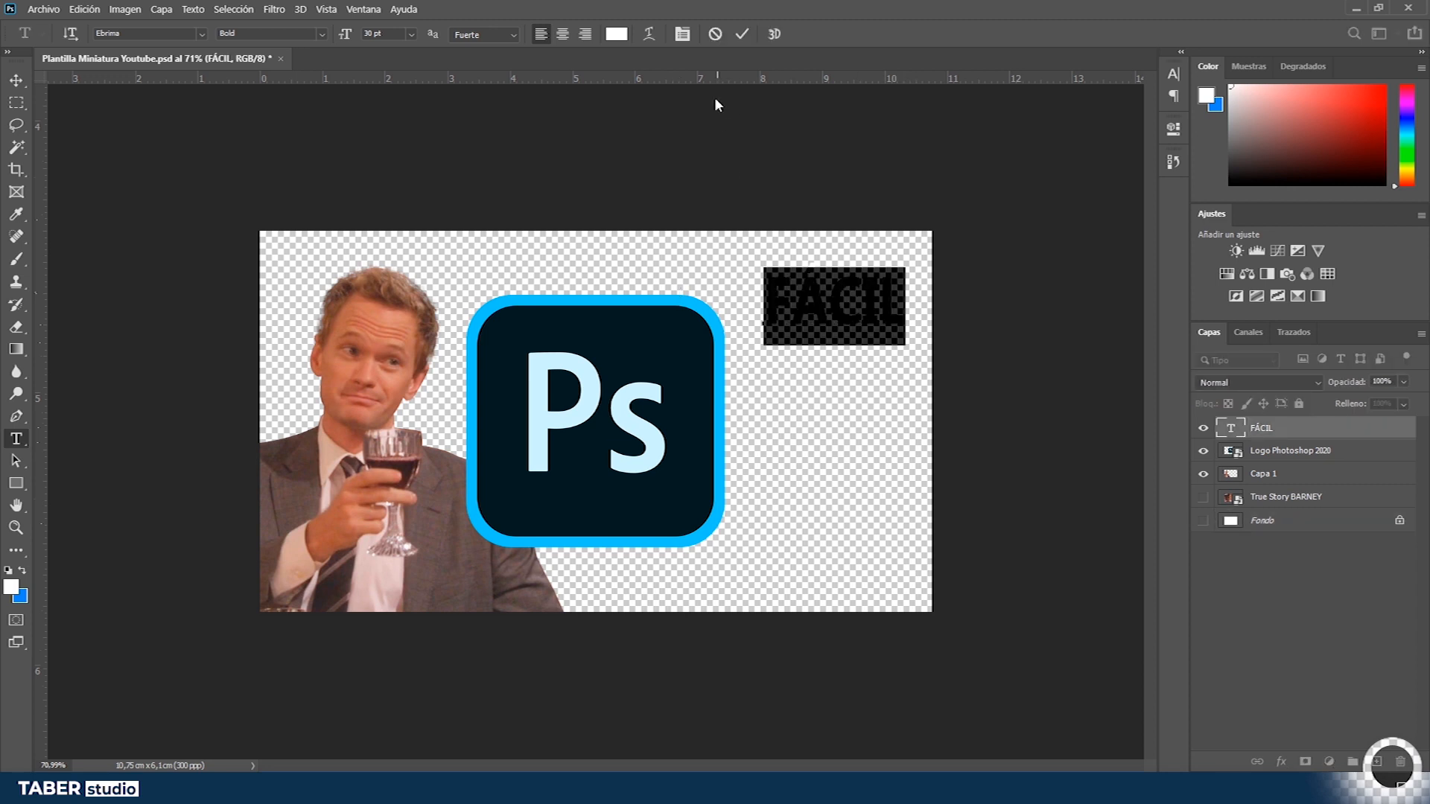
{"action": "left_click", "coordinate": [624, 32]}
{"action": "type", "text": "000000"}
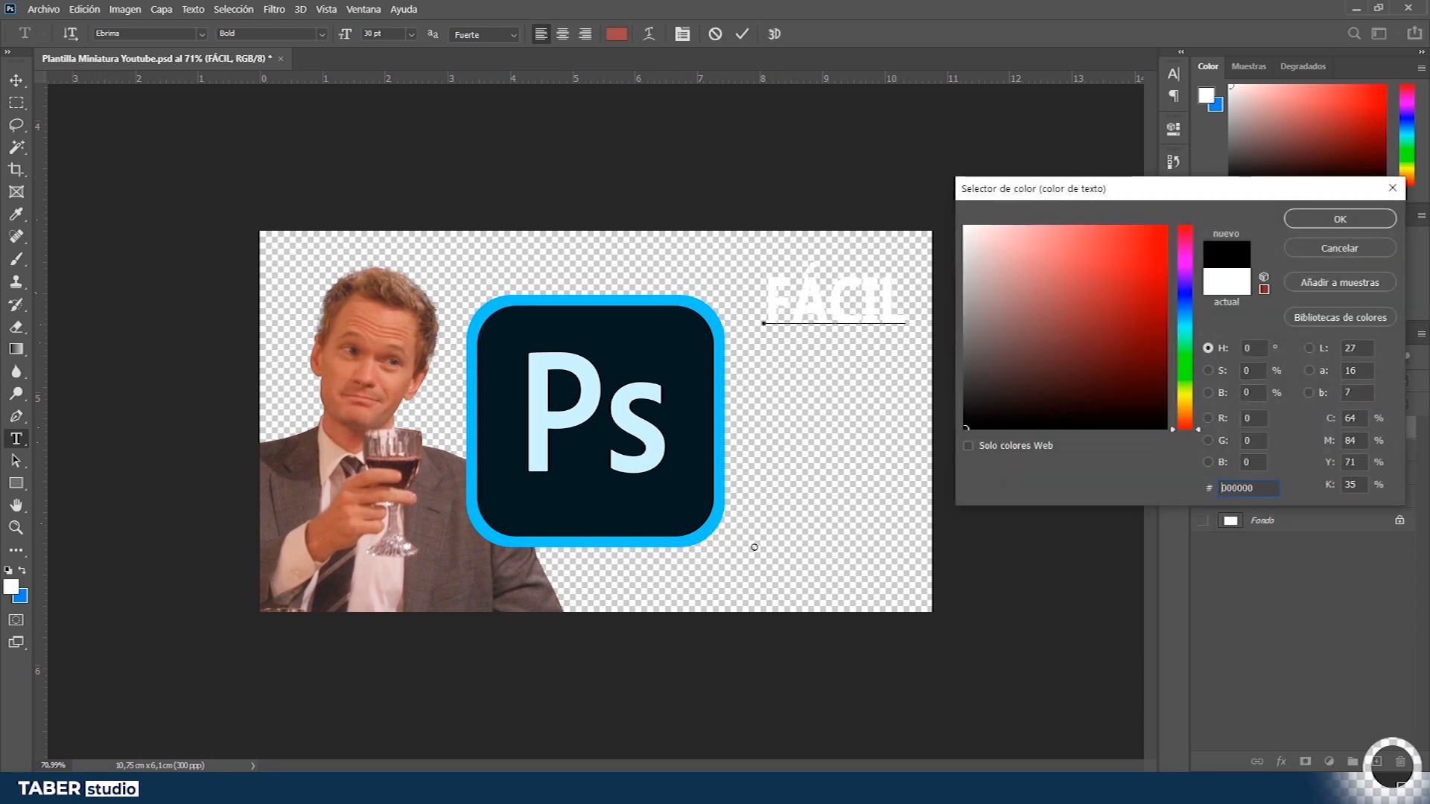
{"action": "left_click", "coordinate": [1340, 219]}
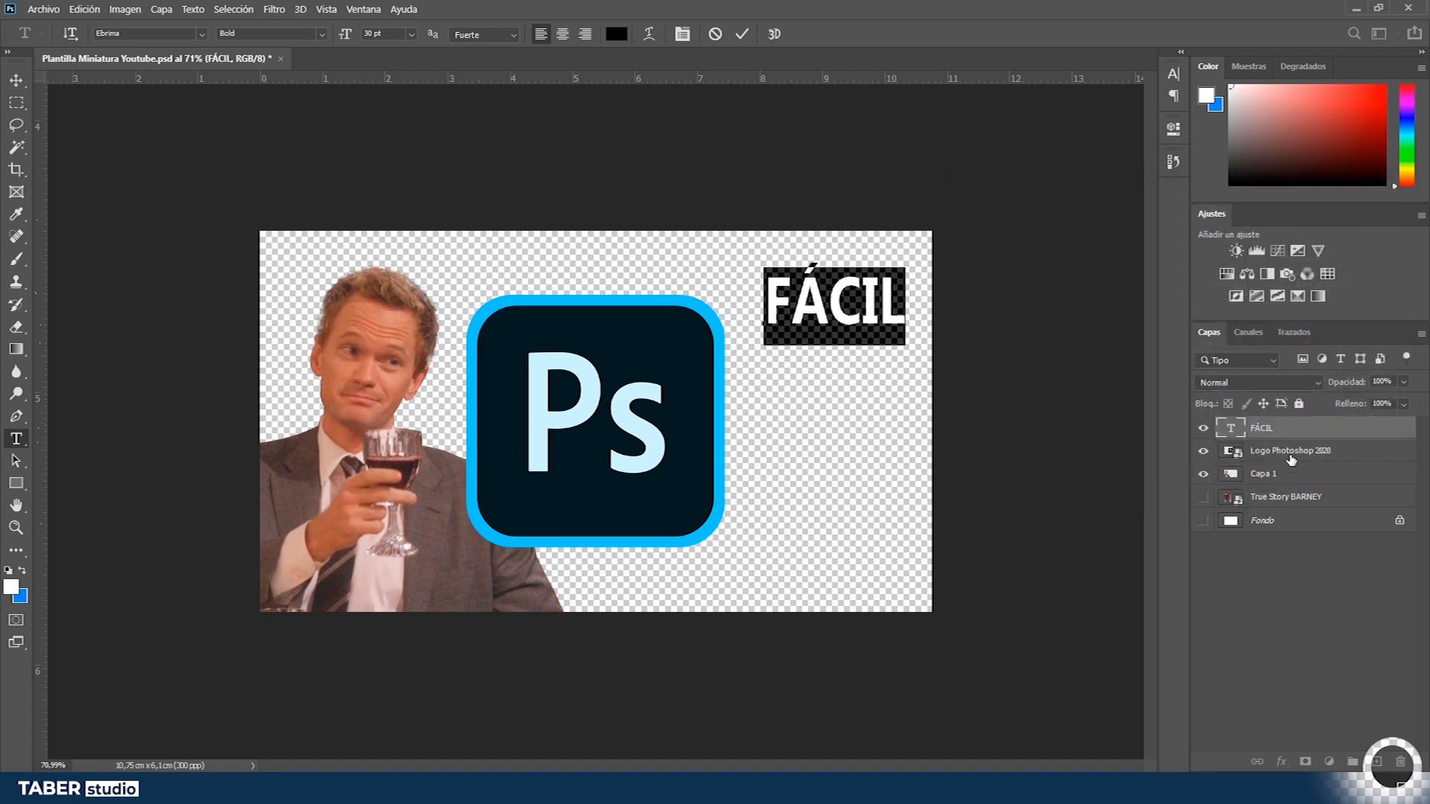
{"action": "left_click", "coordinate": [1303, 432]}
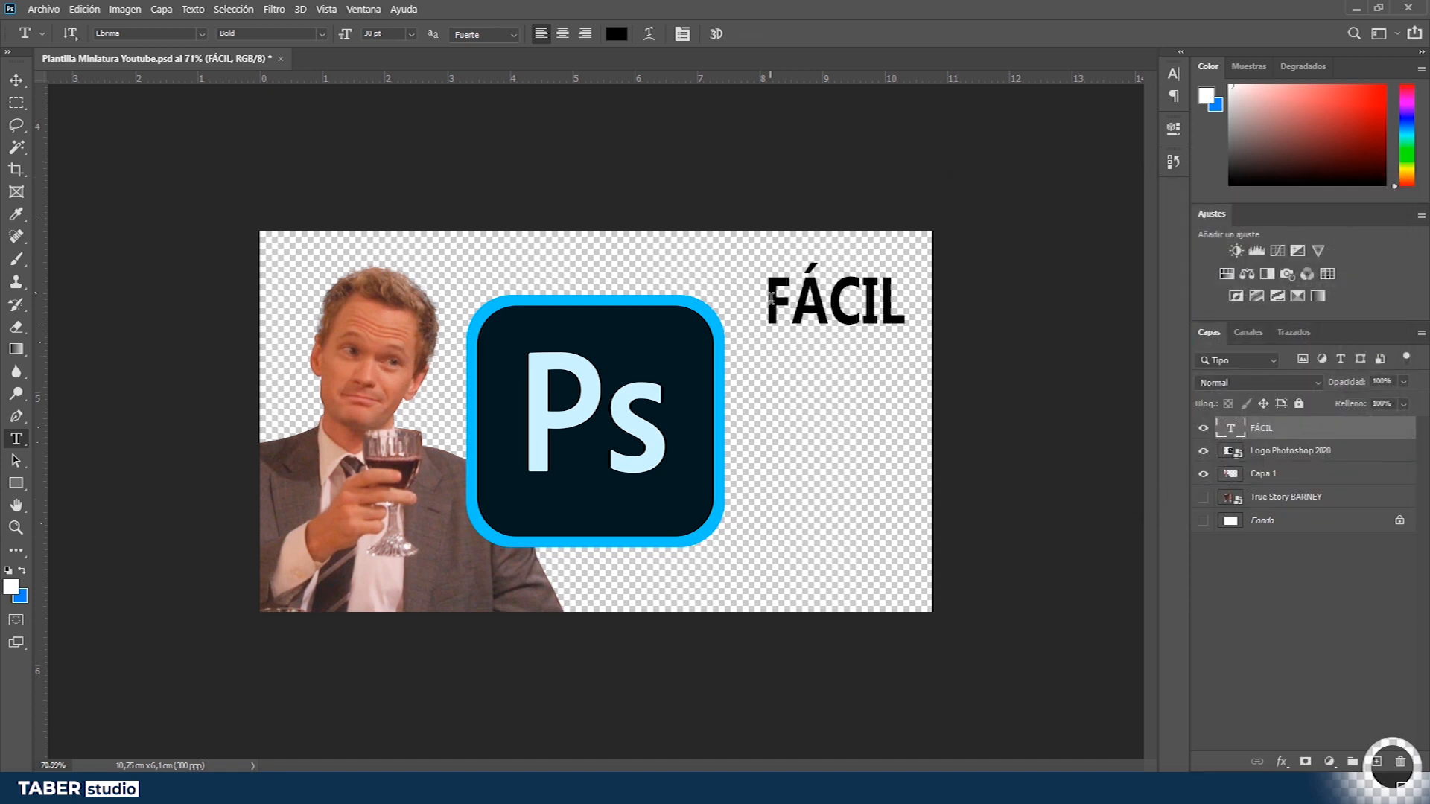
{"action": "left_click", "coordinate": [1203, 521]}
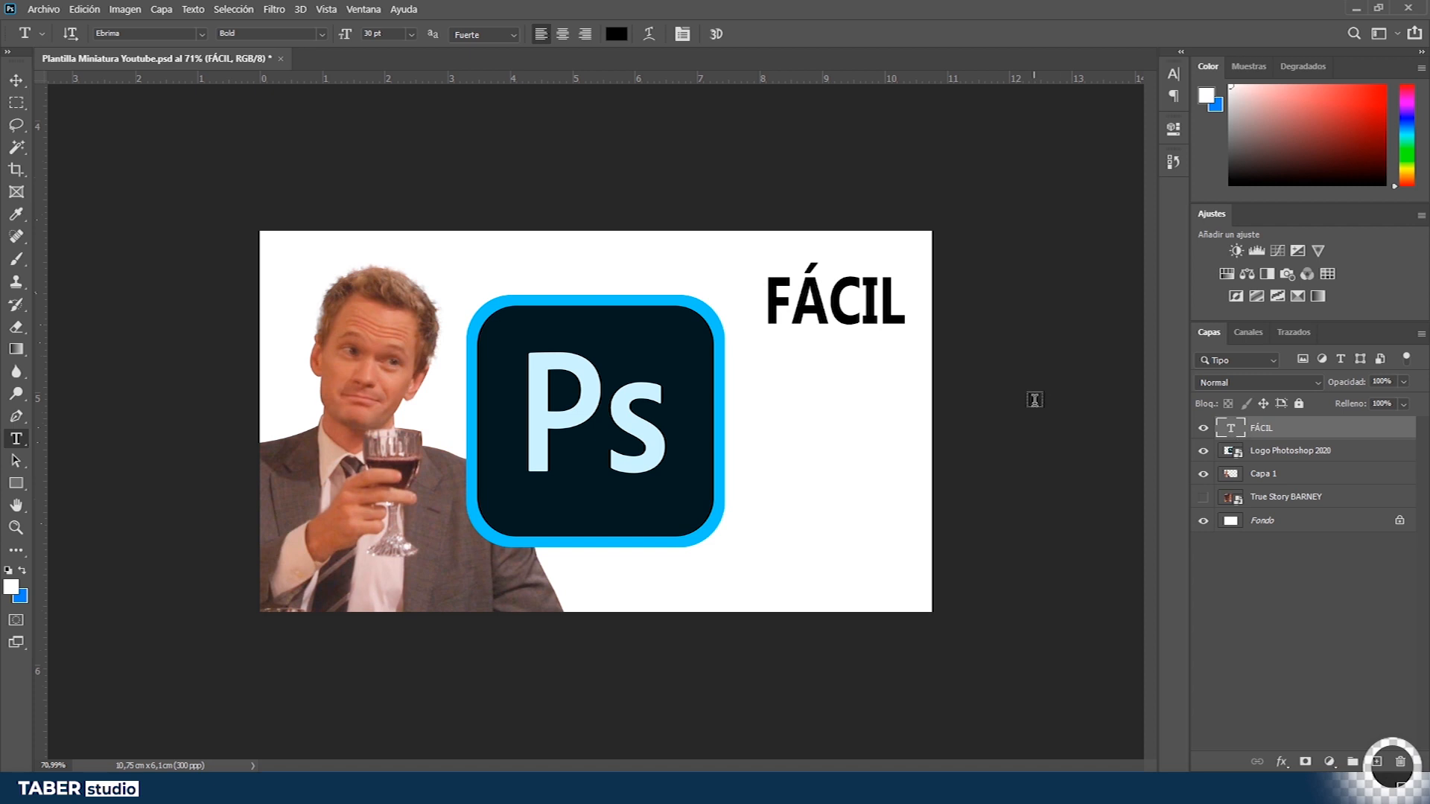
- Duplicate the FÁCIL line twice below it and change the copies to RÁPIDO and GRÁTIS
{"action": "key", "text": "v"}
{"action": "left_click_drag", "start_coordinate": [867, 300], "coordinate": [866, 397]}
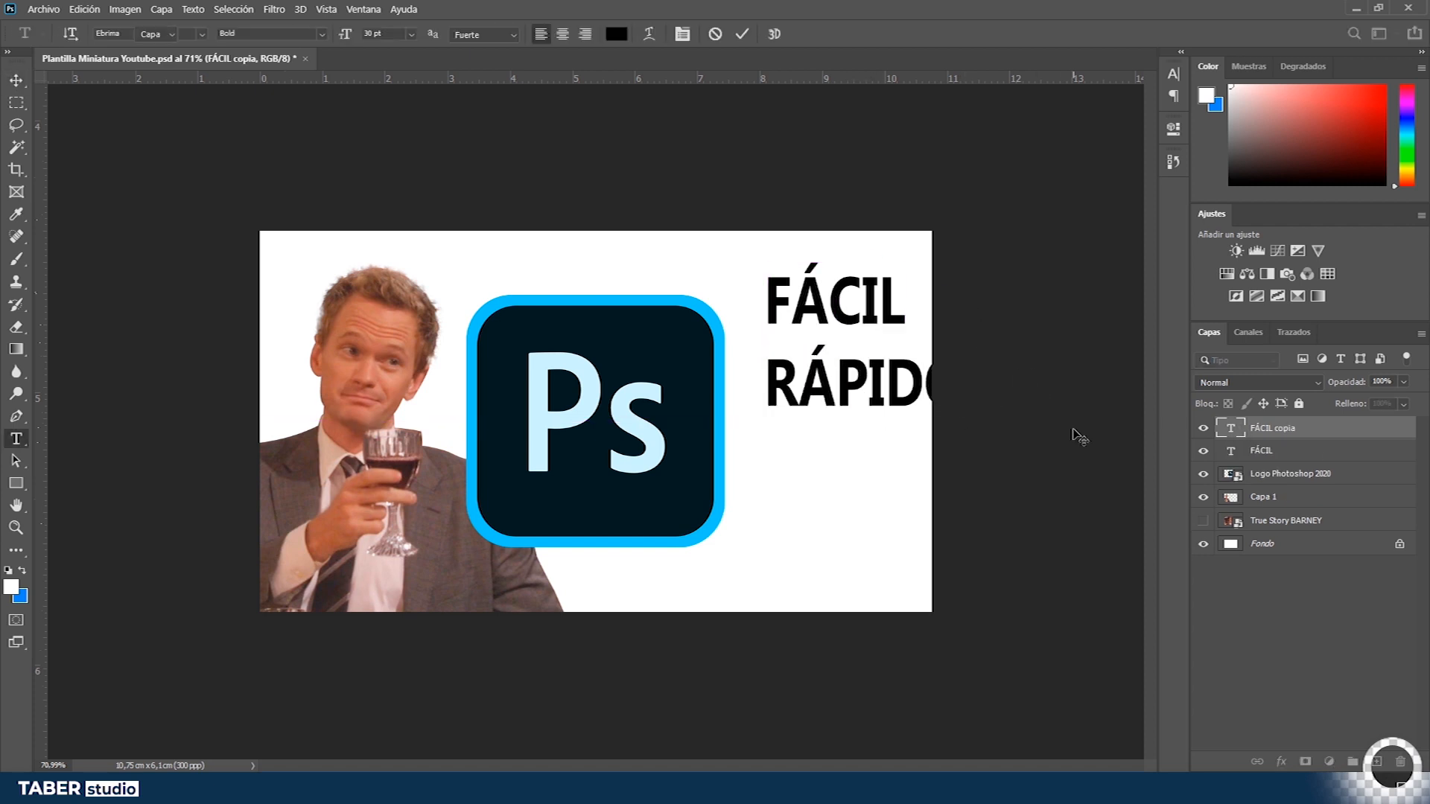
{"action": "left_click_drag", "start_coordinate": [904, 381], "coordinate": [904, 463]}
{"action": "double_click", "coordinate": [904, 463]}
{"action": "type", "text": "GRÁTIS"}
{"action": "key", "text": "ctrl+Return"}
{"action": "key", "text": "v"}
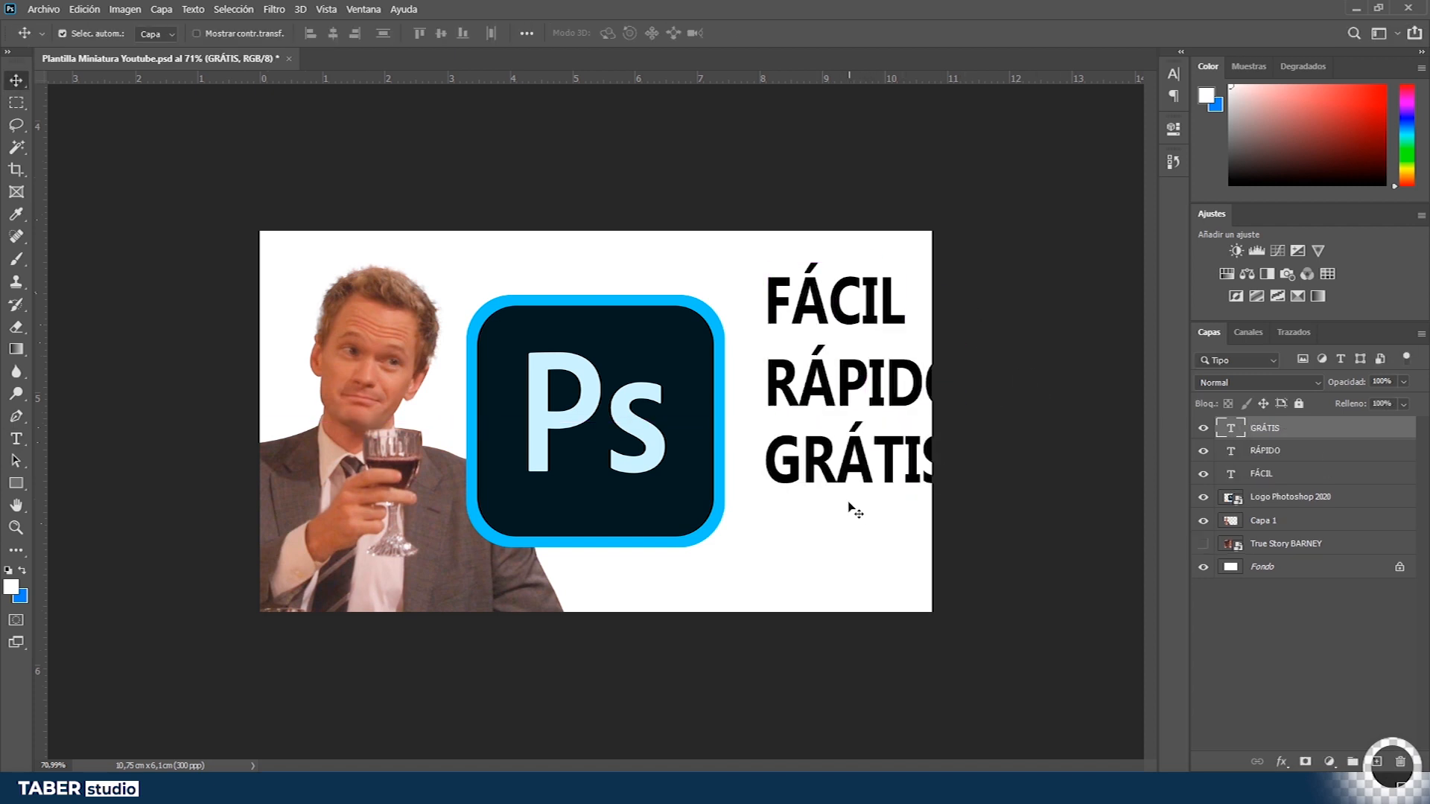
- Select all three text layers and move them left, closer to the logo
{"action": "left_click", "coordinate": [868, 386], "text": "shift"}
{"action": "left_click", "coordinate": [851, 301], "text": "shift"}
{"action": "mouse_move", "coordinate": [883, 380]}
{"action": "left_mouse_down"}
{"action": "mouse_move", "coordinate": [862, 379]}
{"action": "mouse_move", "coordinate": [884, 380]}
{"action": "left_mouse_up"}
{"action": "left_click", "coordinate": [1351, 469], "text": "shift"}
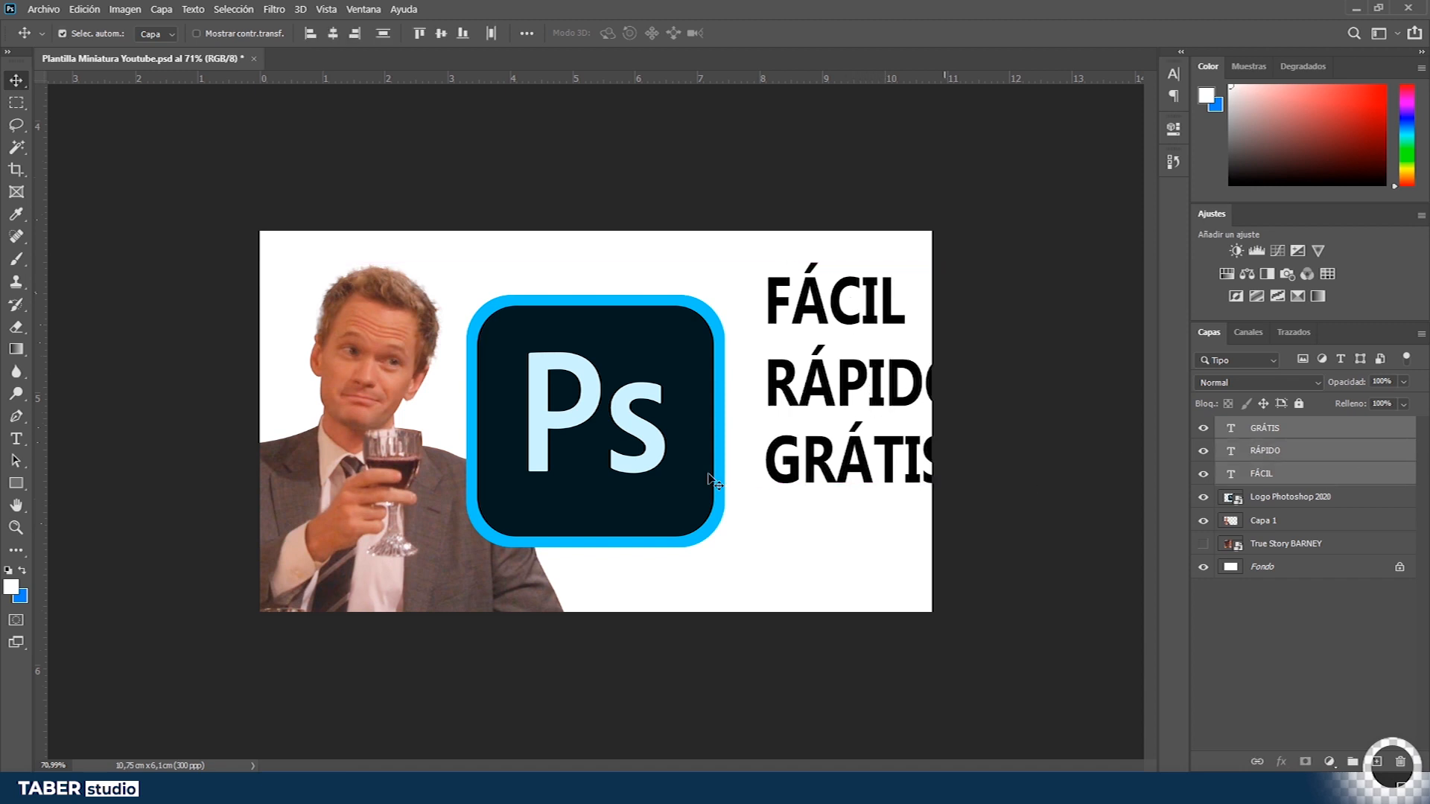
{"action": "left_click_drag", "start_coordinate": [796, 465], "coordinate": [769, 463]}
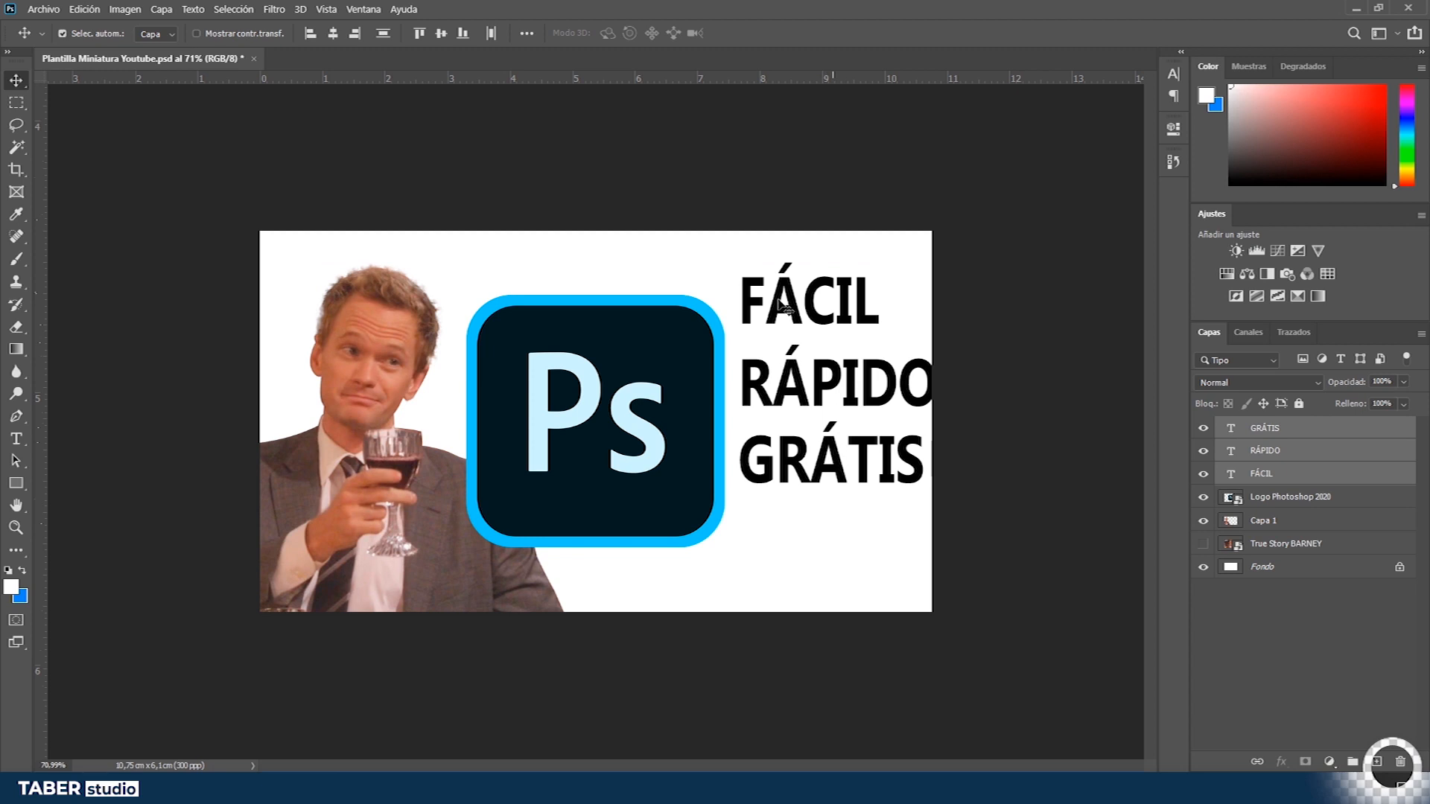
- Set the vertical scale of the three text lines to 100% in the Character panel
{"action": "left_click", "coordinate": [1178, 77]}
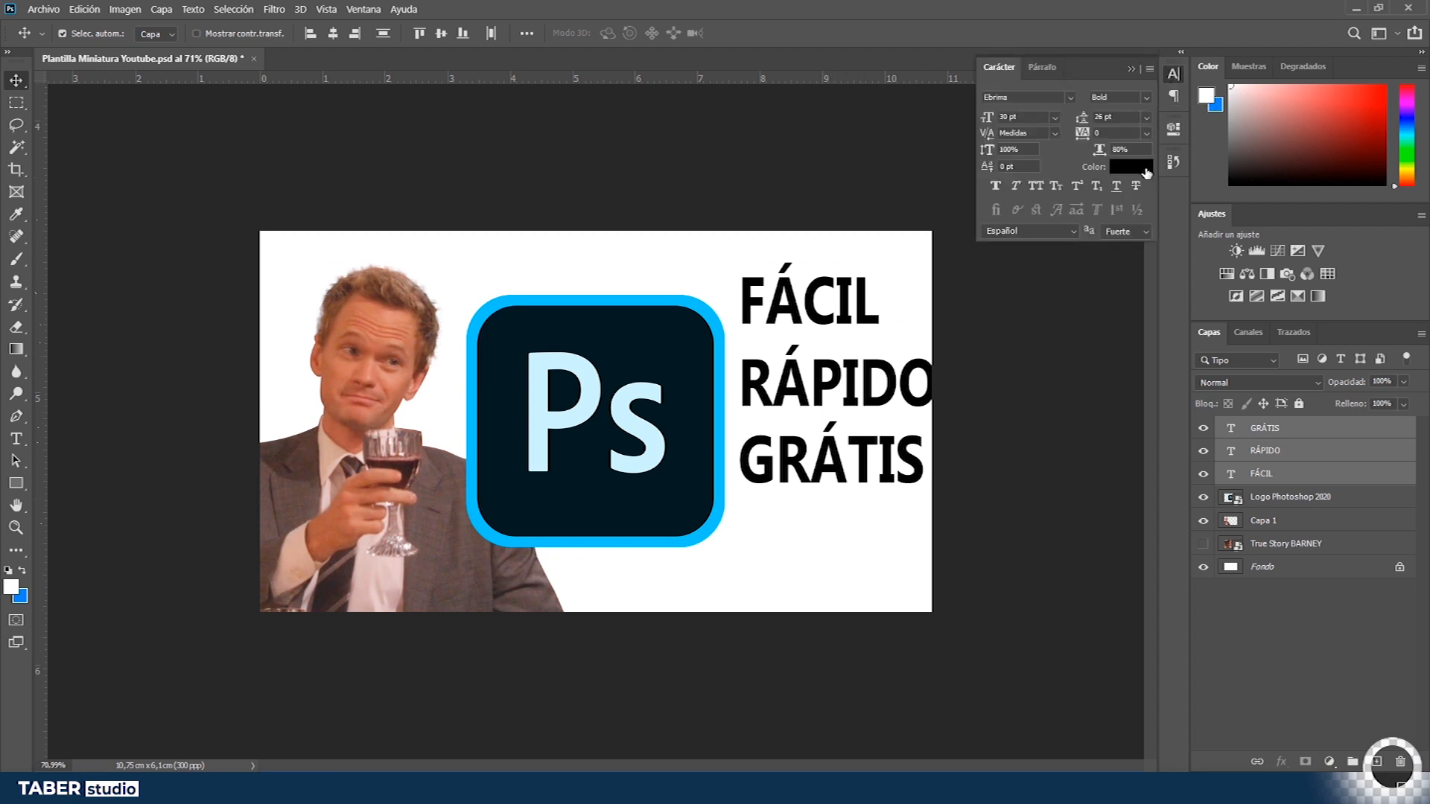
{"action": "left_click", "coordinate": [1131, 69]}
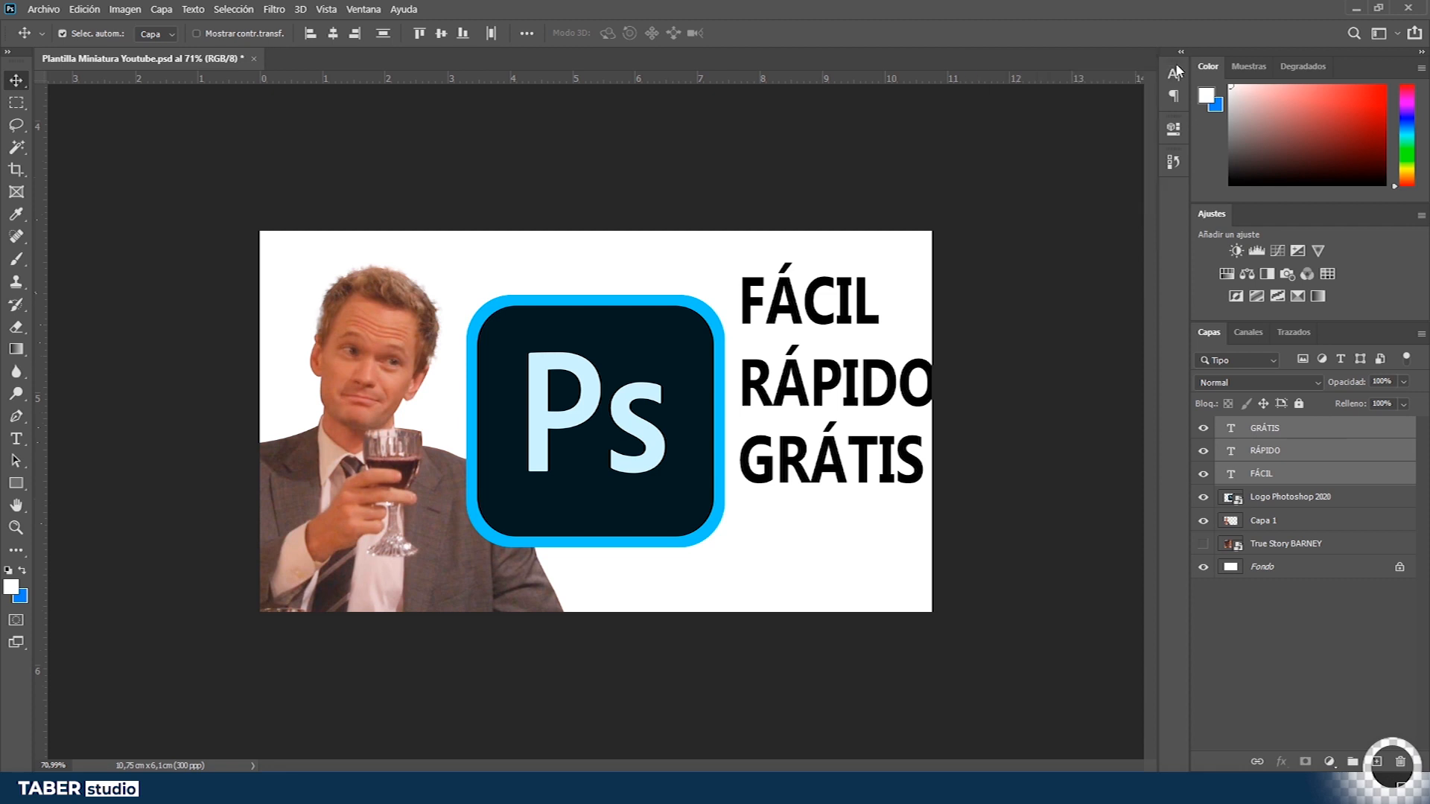
{"action": "left_click", "coordinate": [1177, 77]}
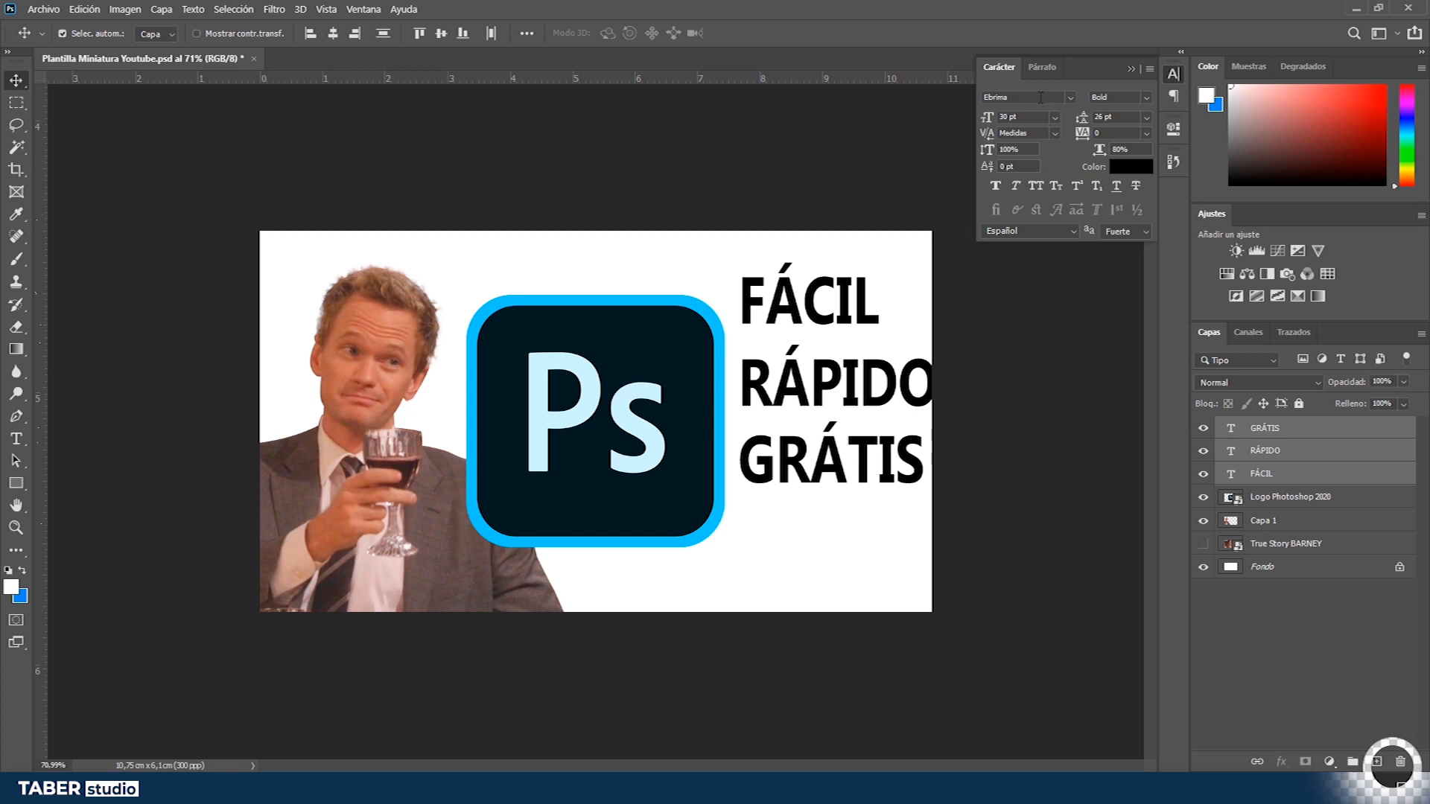
{"action": "left_click", "coordinate": [1070, 98]}
{"action": "left_click", "coordinate": [1071, 97]}
{"action": "left_click", "coordinate": [1147, 97]}
{"action": "left_click", "coordinate": [1146, 101]}
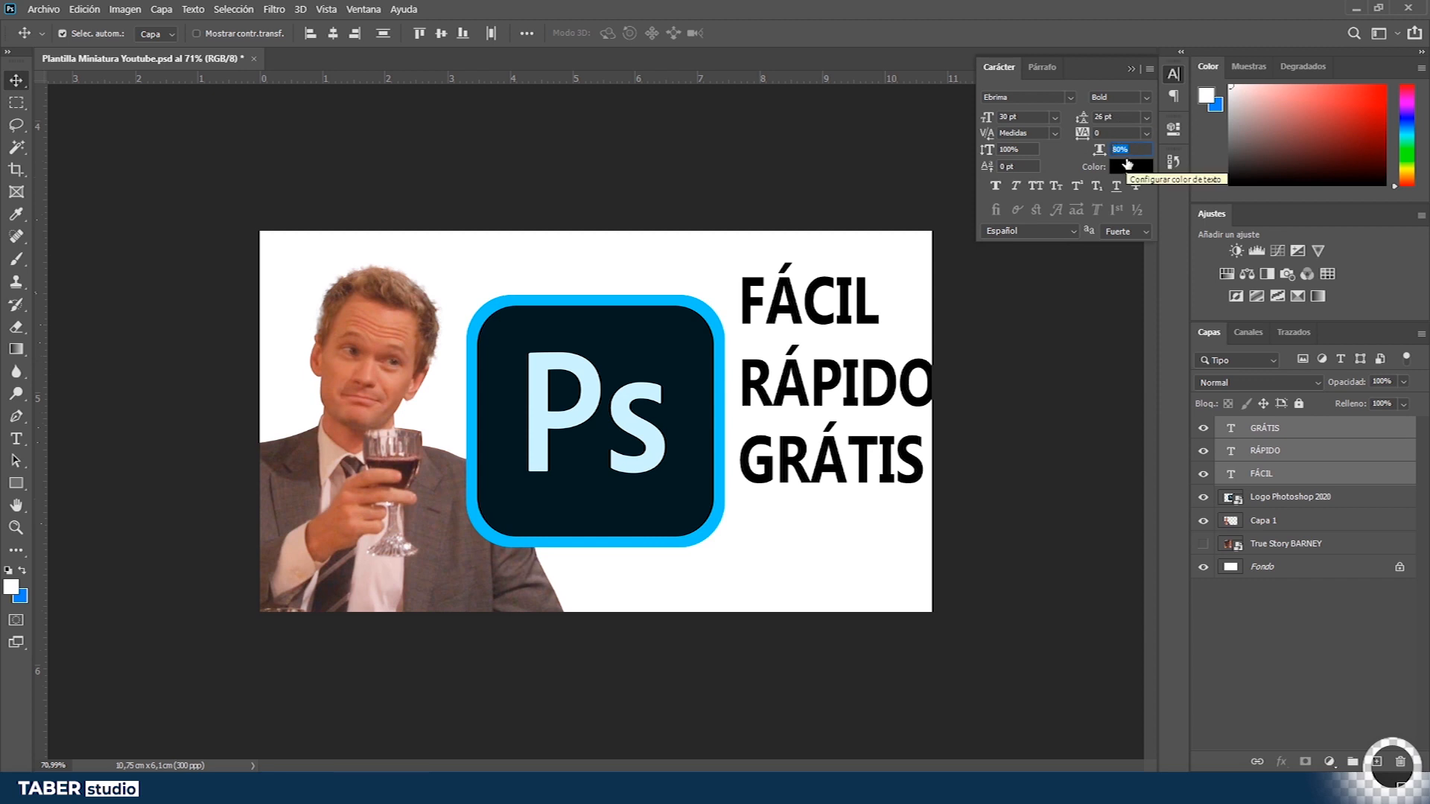
{"action": "type", "text": "10"}
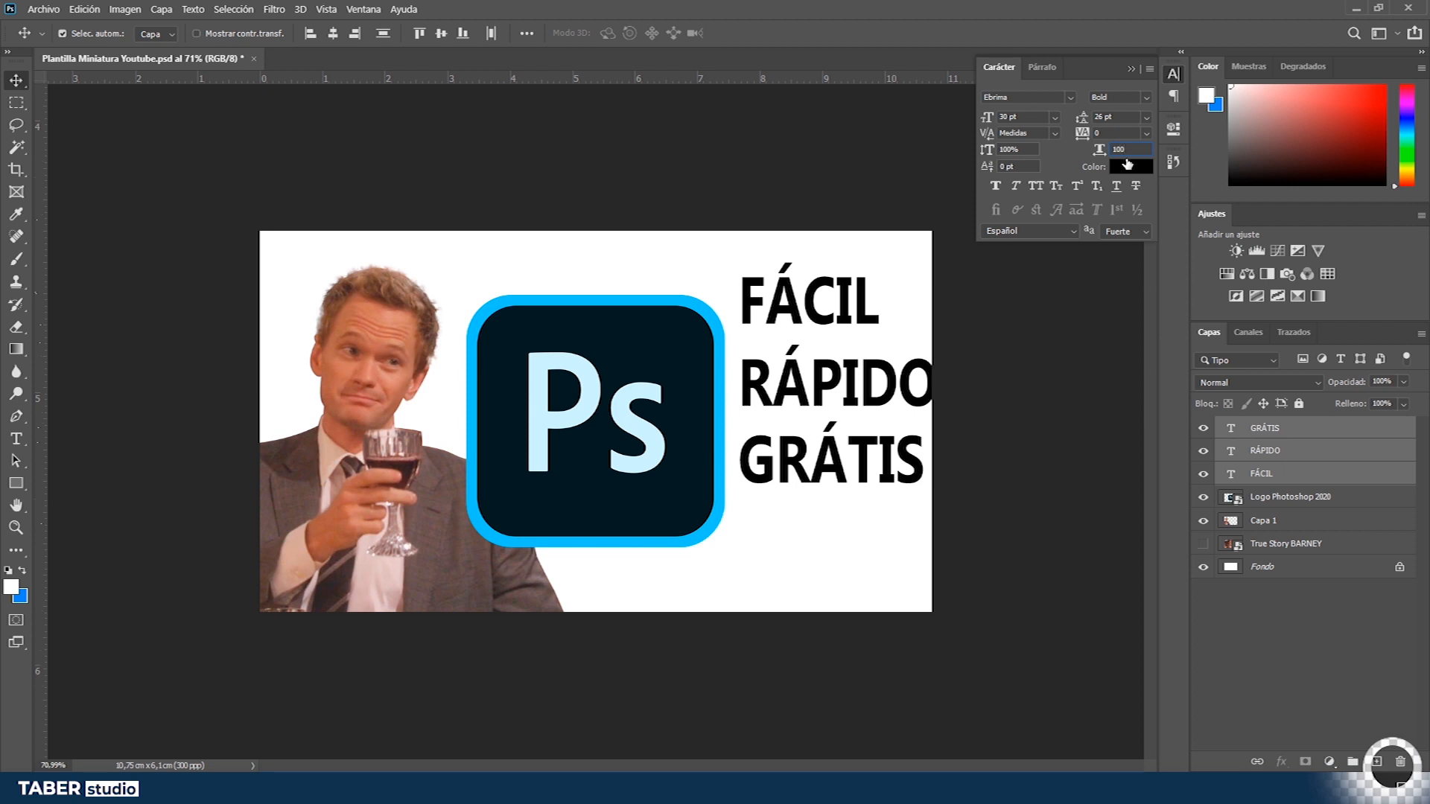
{"action": "key", "text": "Return"}
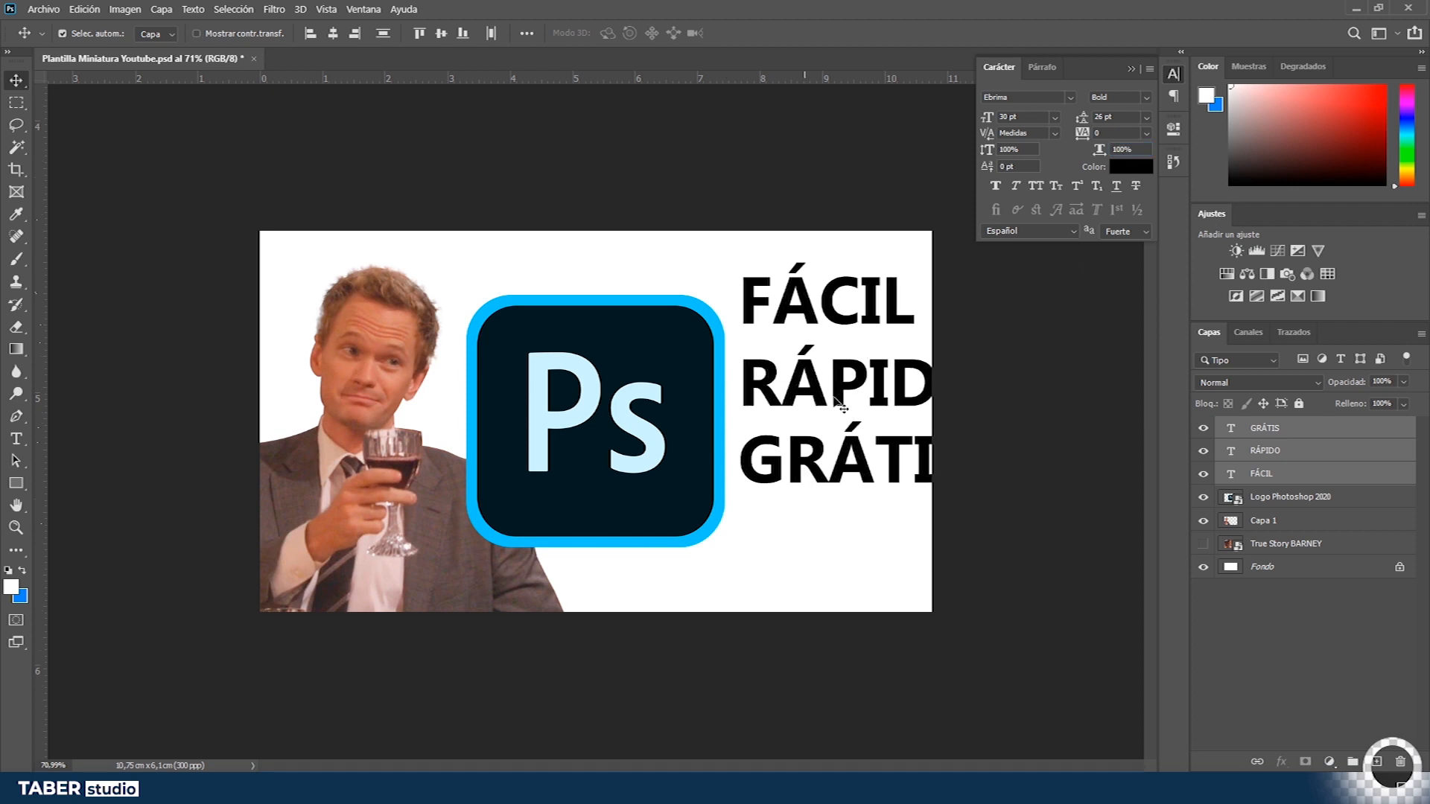
{"action": "left_click", "coordinate": [1132, 70]}
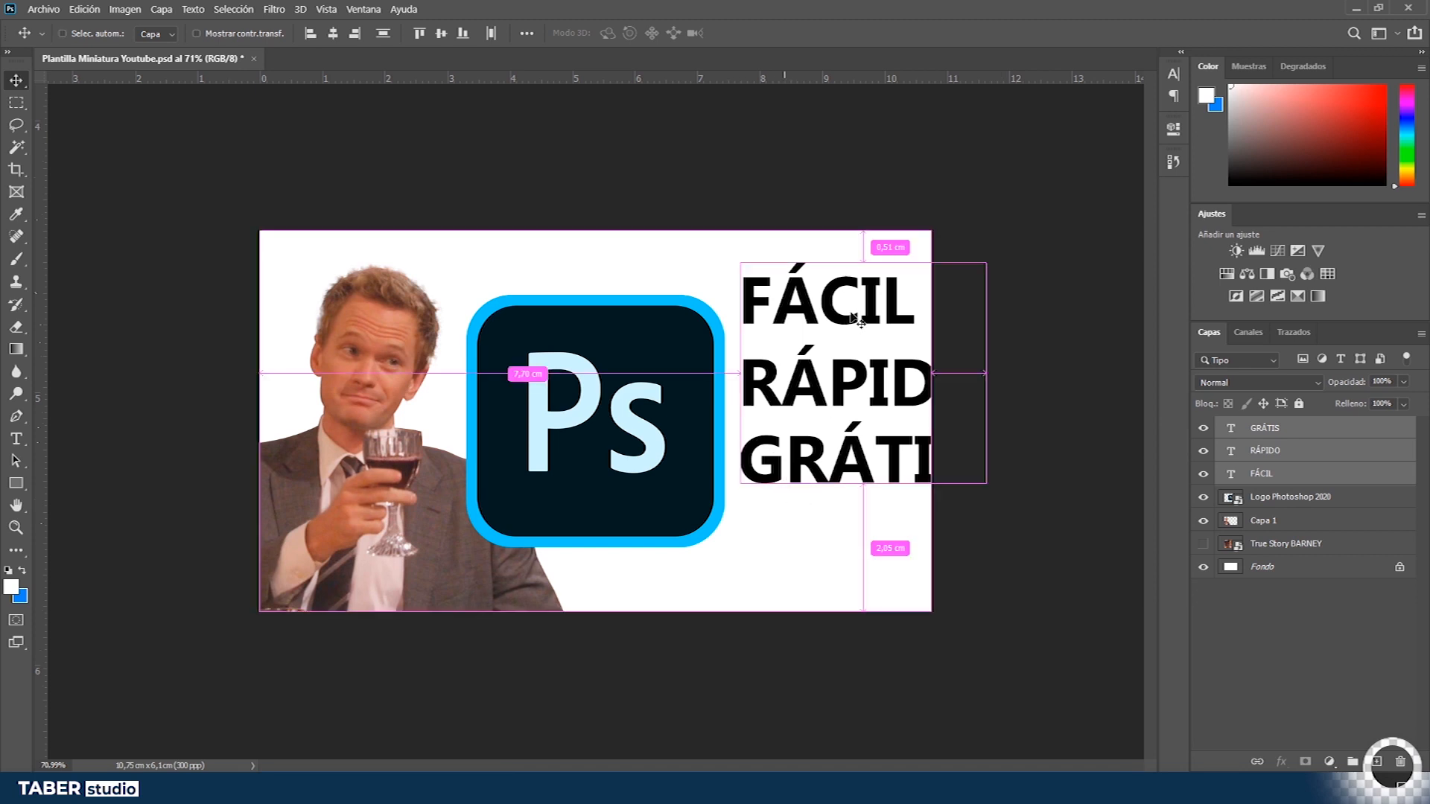
- Try setting the GRÁTIS line's font size to 24 pt
{"action": "key", "text": "ctrl+t"}
{"action": "double_click", "coordinate": [1234, 430]}
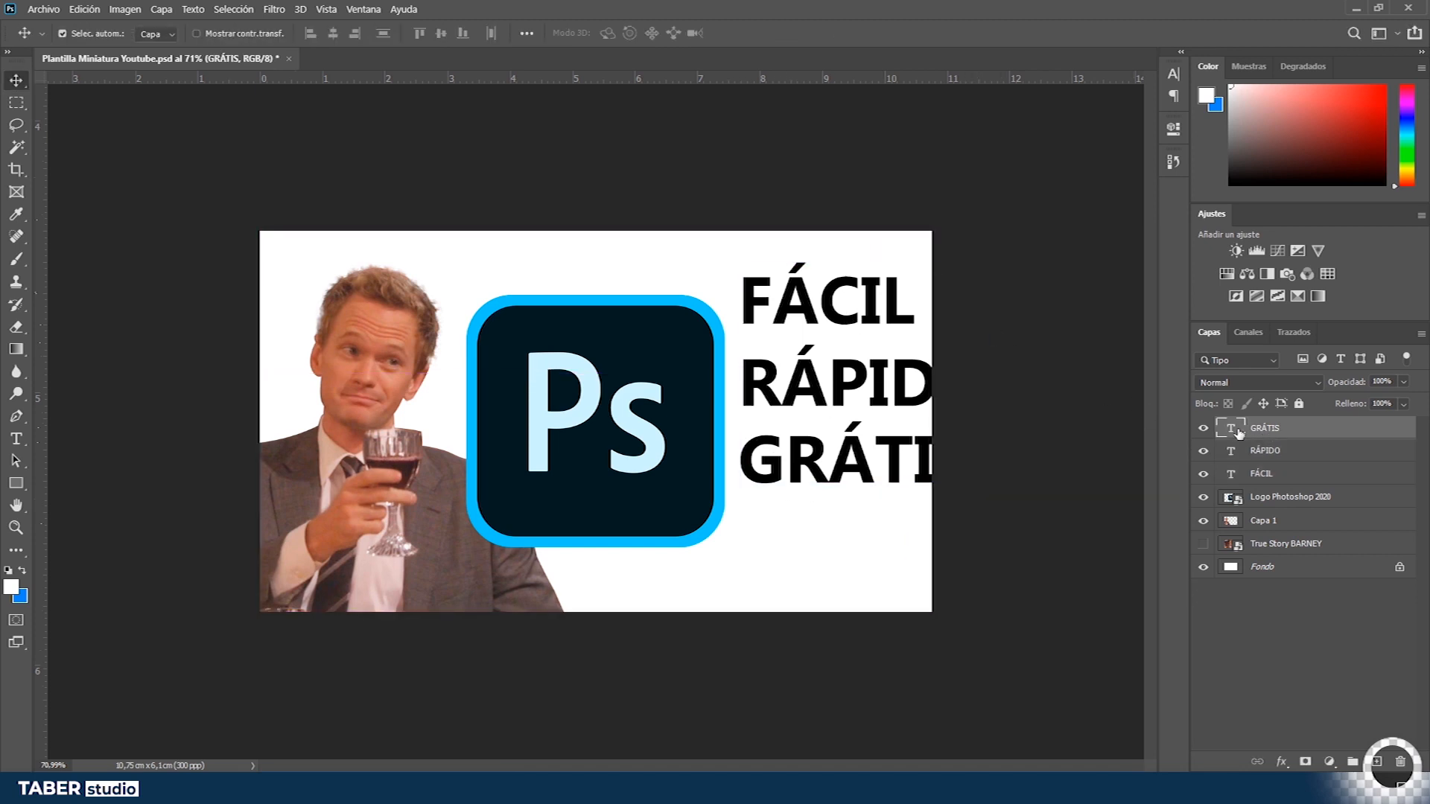
{"action": "key", "text": "ctrl+a"}
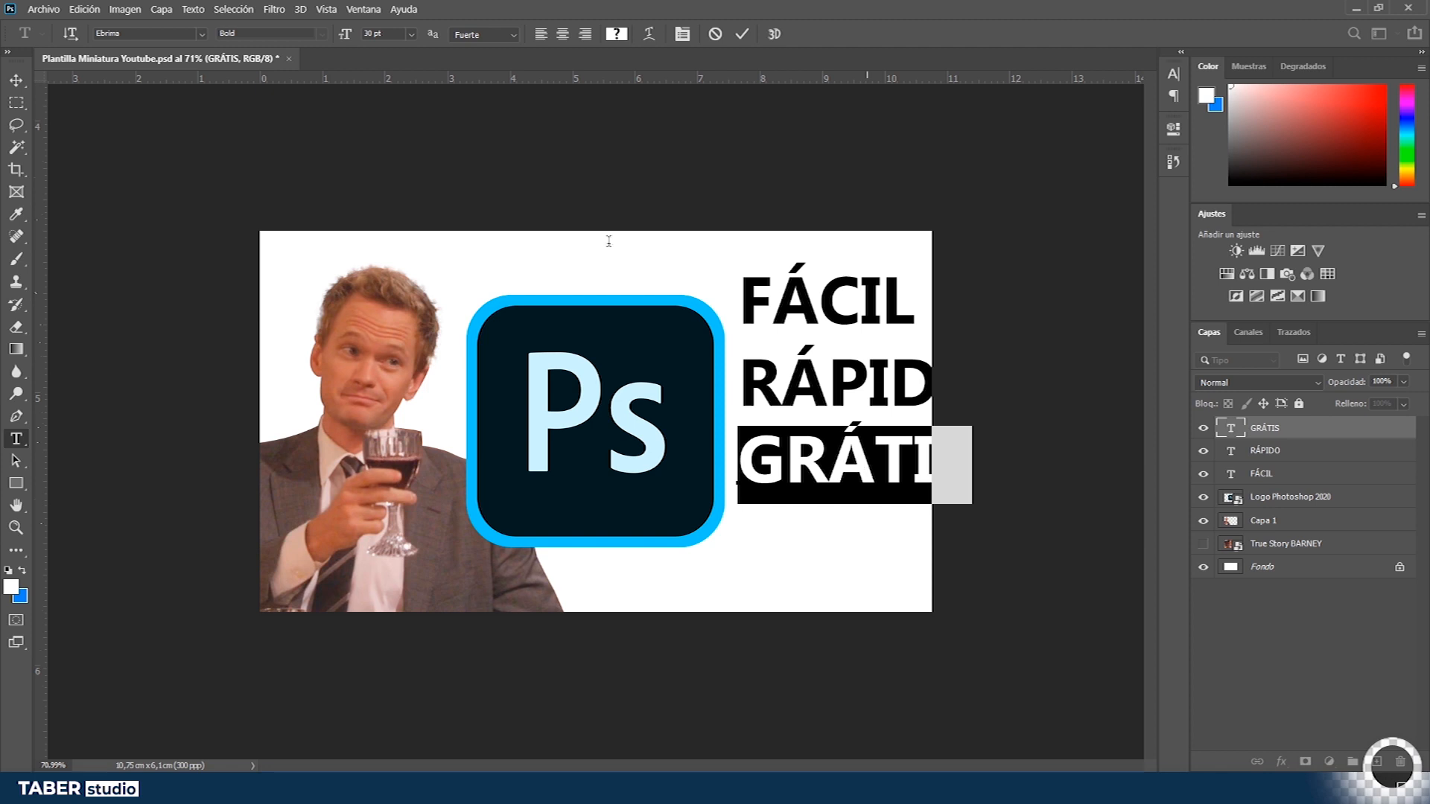
{"action": "left_click", "coordinate": [411, 35]}
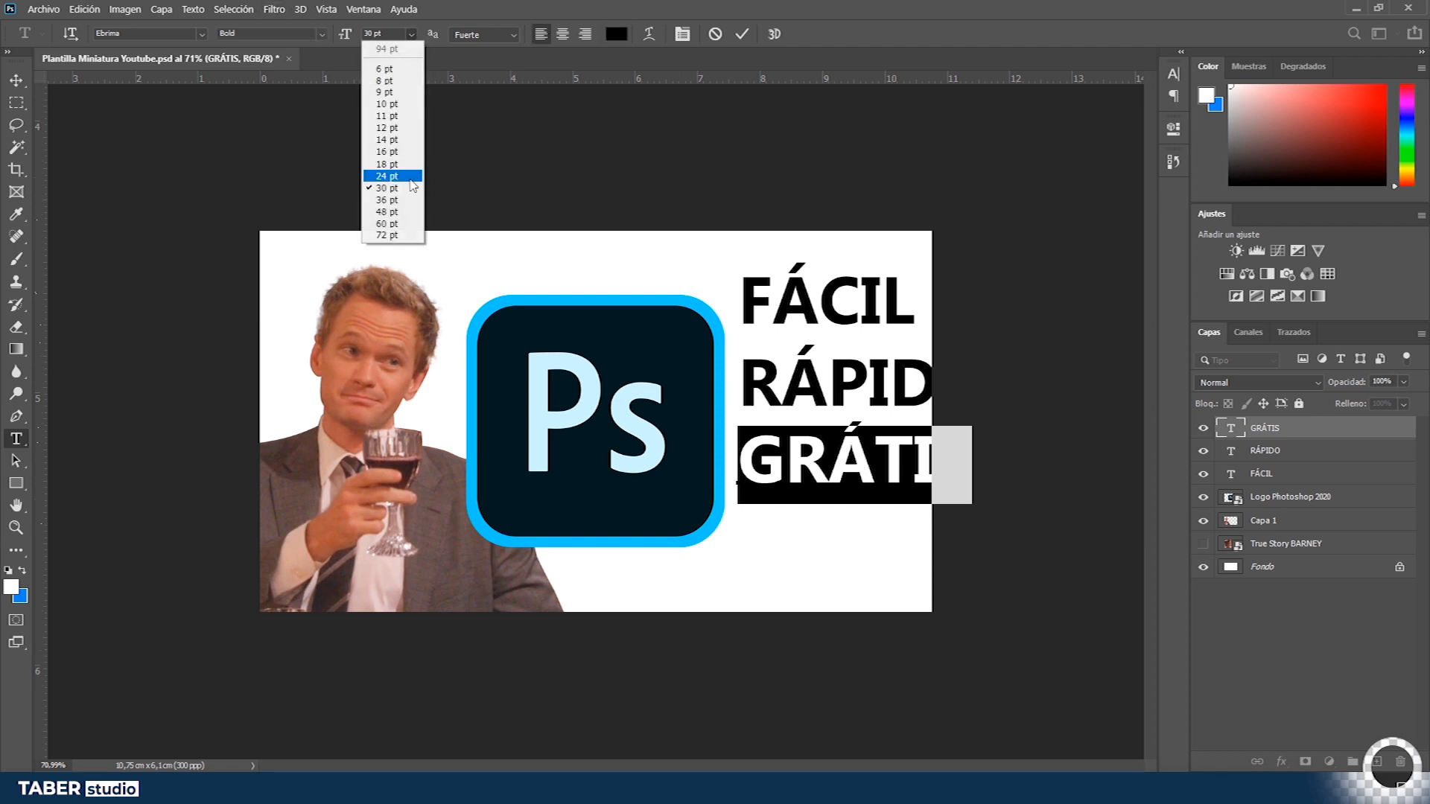
{"action": "left_click", "coordinate": [410, 178]}
{"action": "left_click", "coordinate": [17, 82]}
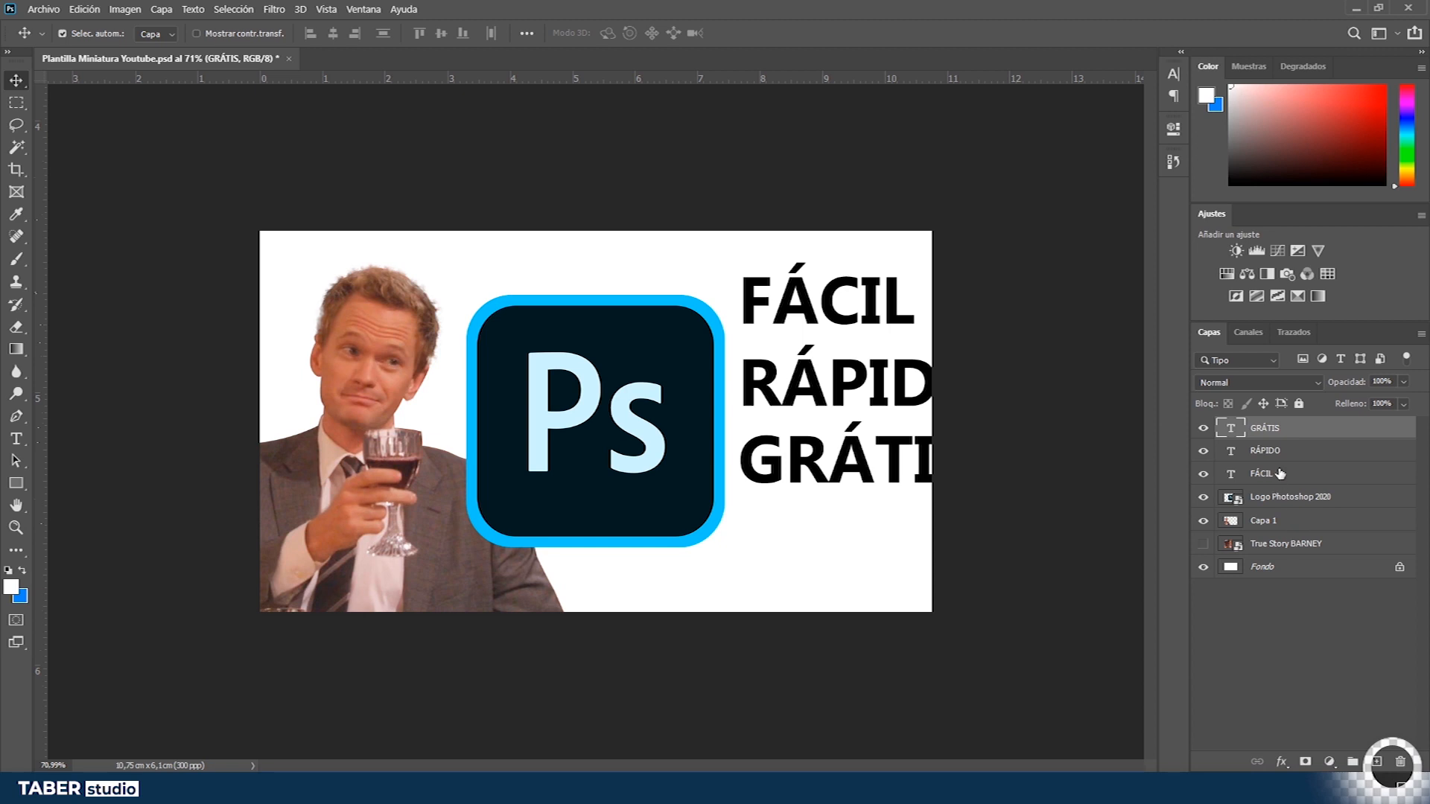
- Select the three text layers and scale them down together with Free Transform so they fit the canvas
{"action": "left_click", "coordinate": [1280, 473]}
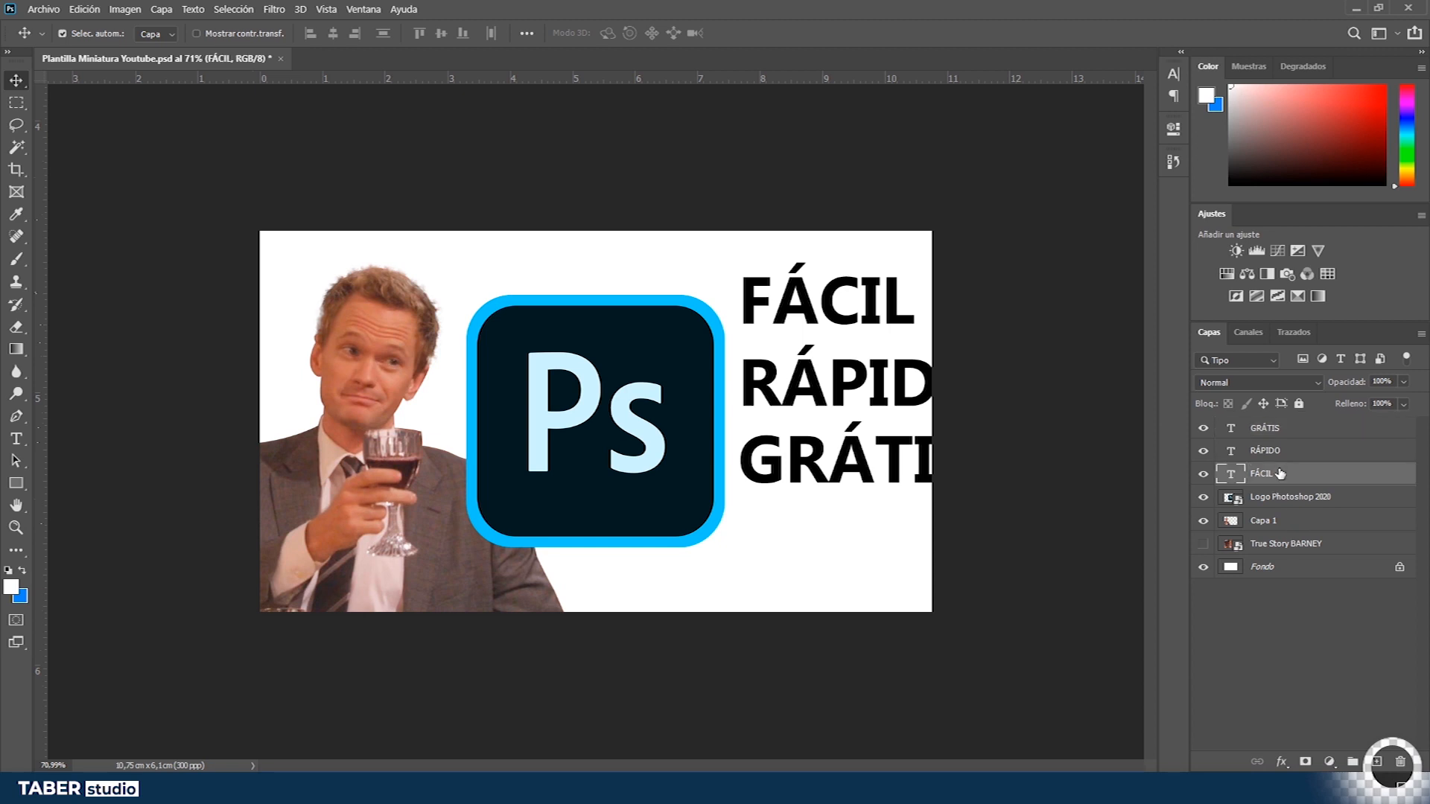
{"action": "left_click", "coordinate": [1298, 455], "text": "ctrl"}
{"action": "left_click", "coordinate": [1301, 435], "text": "ctrl"}
{"action": "left_click", "coordinate": [1302, 483]}
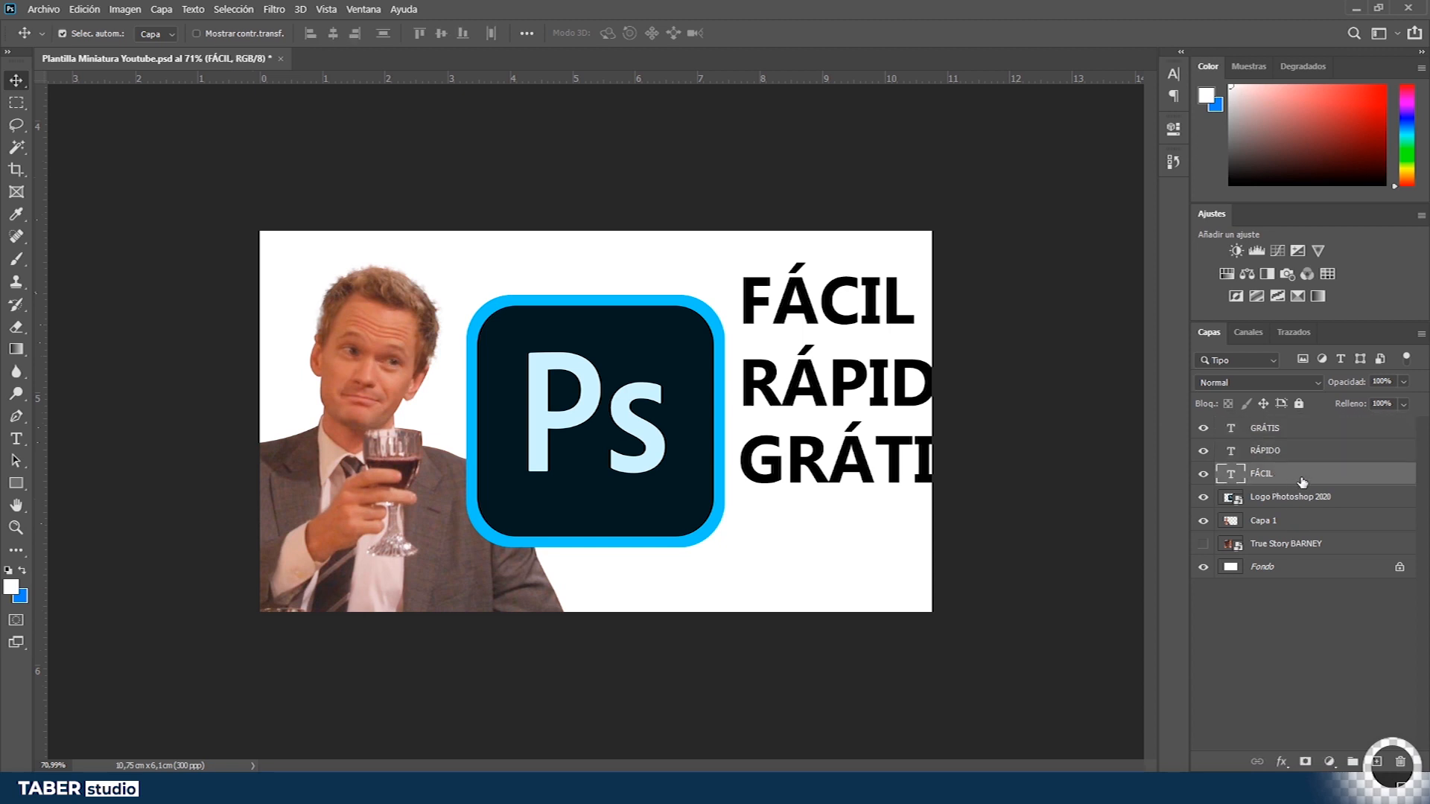
{"action": "left_click", "coordinate": [1316, 434], "text": "shift"}
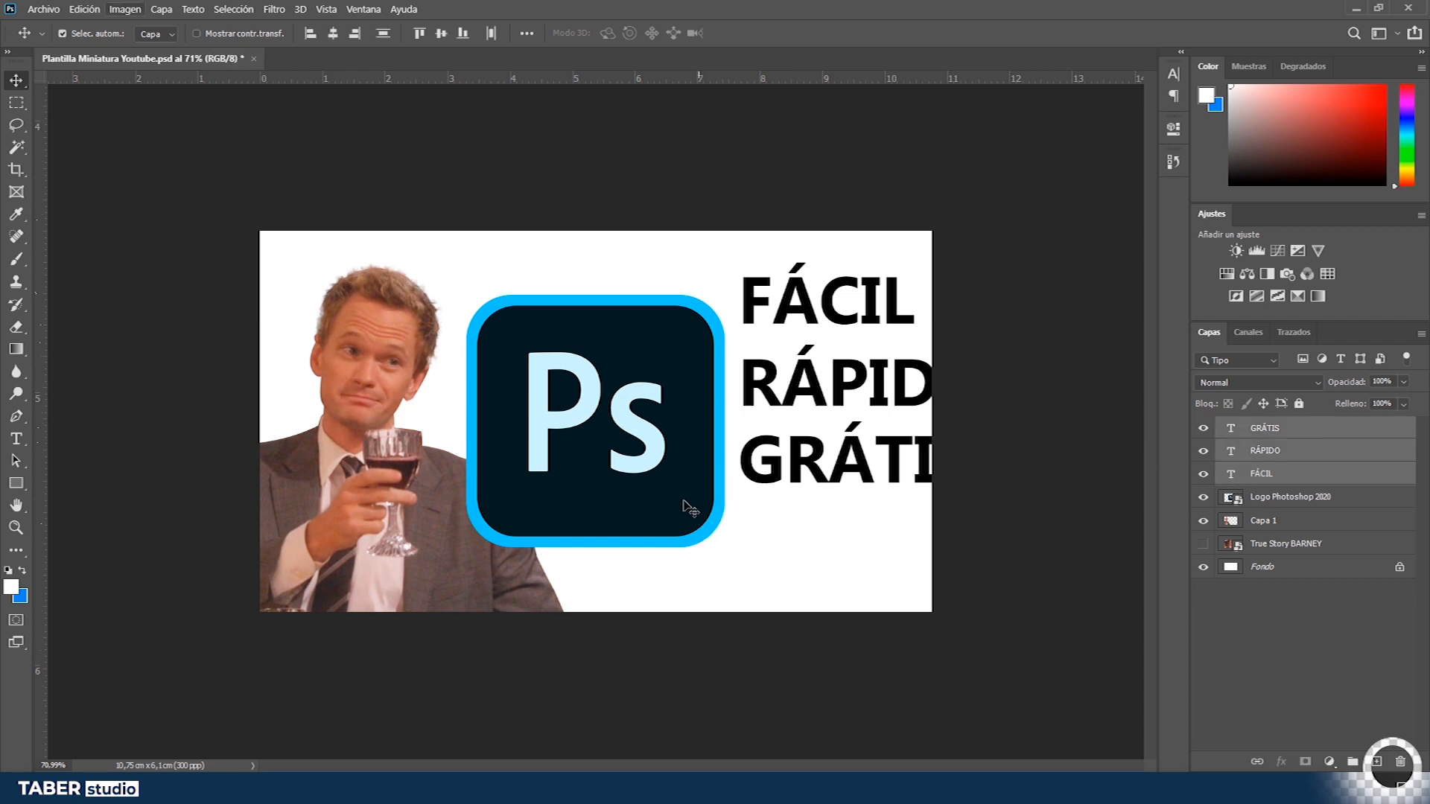
{"action": "left_click", "coordinate": [84, 9]}
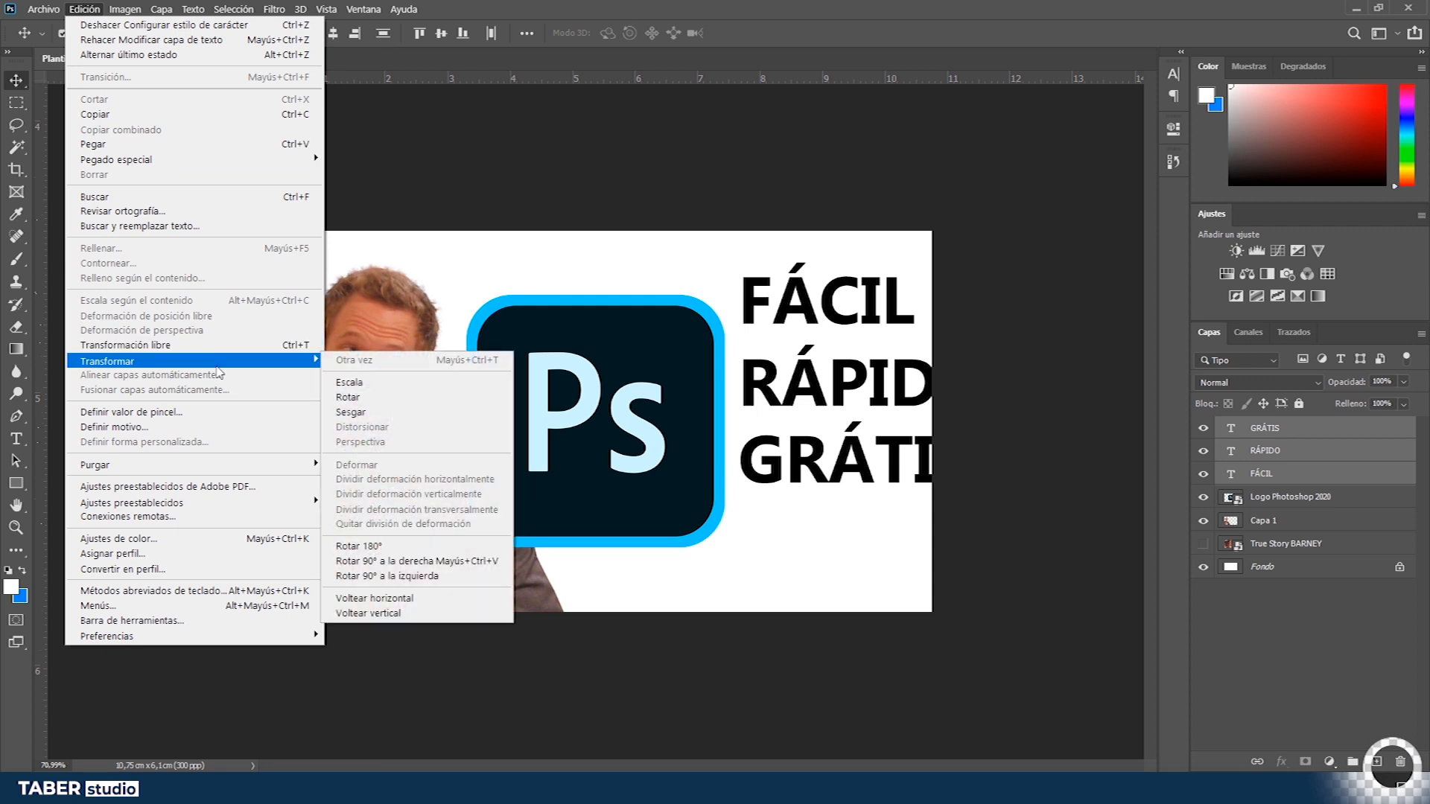
{"action": "key", "text": "Escape"}
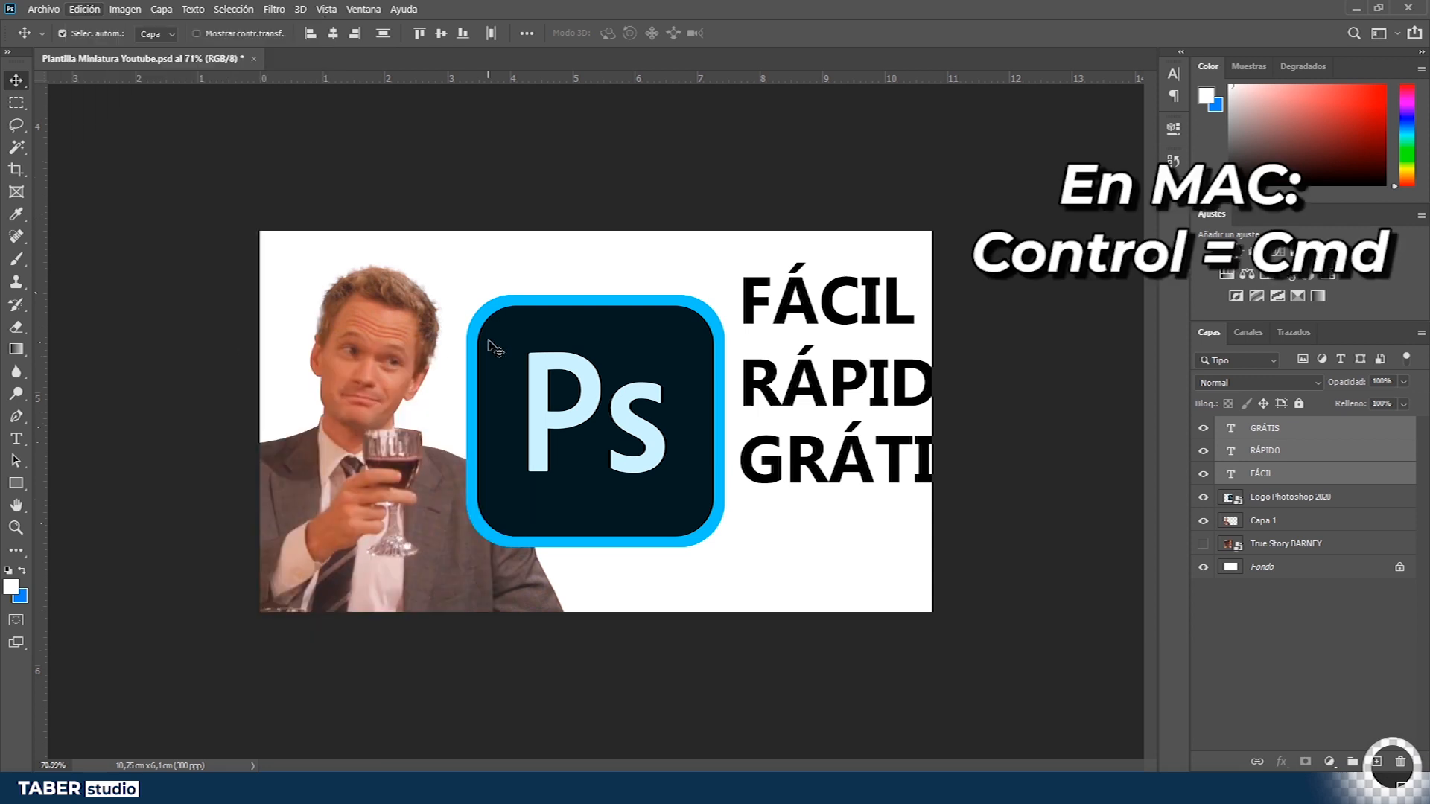
{"action": "key", "text": "ctrl+t"}
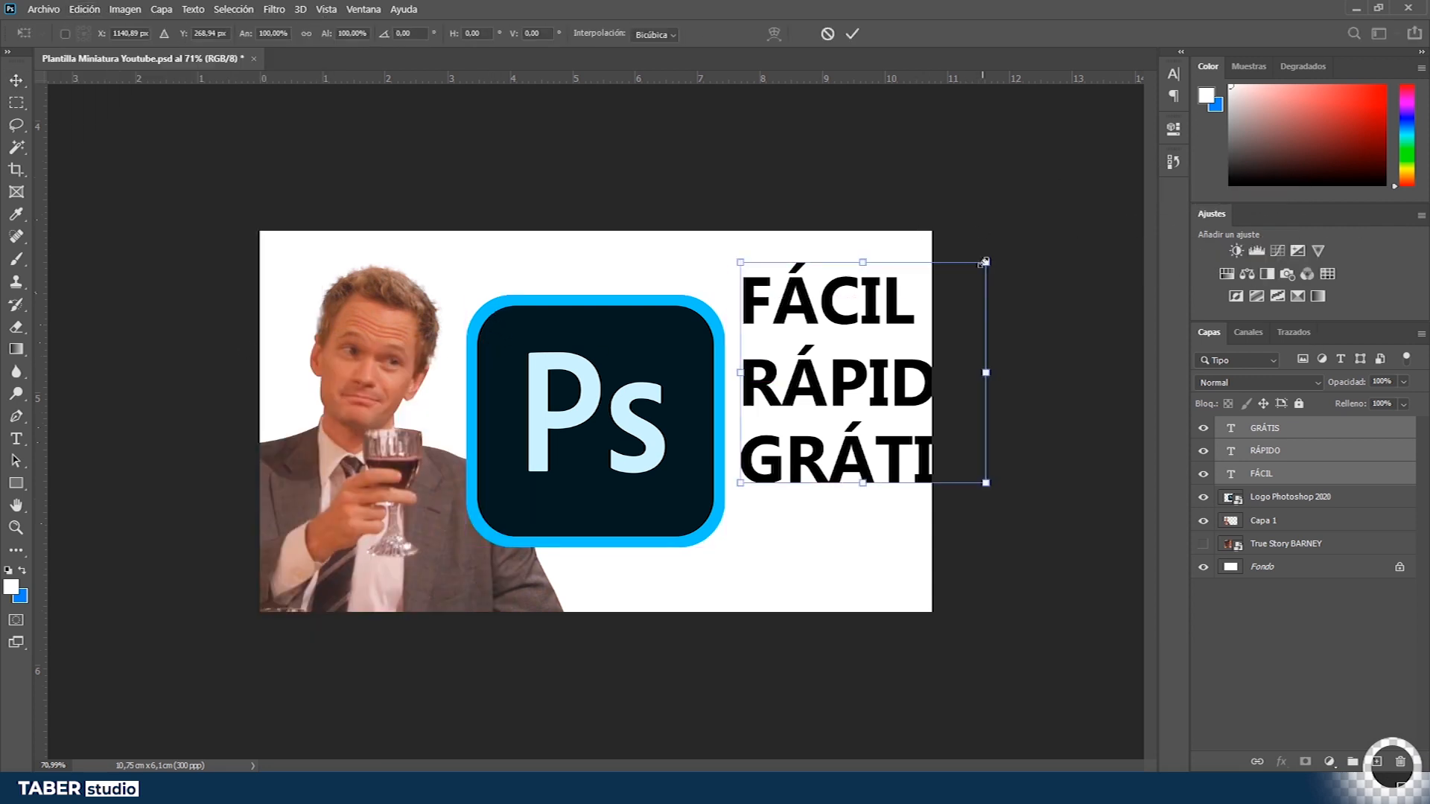
{"action": "left_click_drag", "start_coordinate": [985, 262], "coordinate": [920, 322]}
{"action": "key", "text": "Return"}
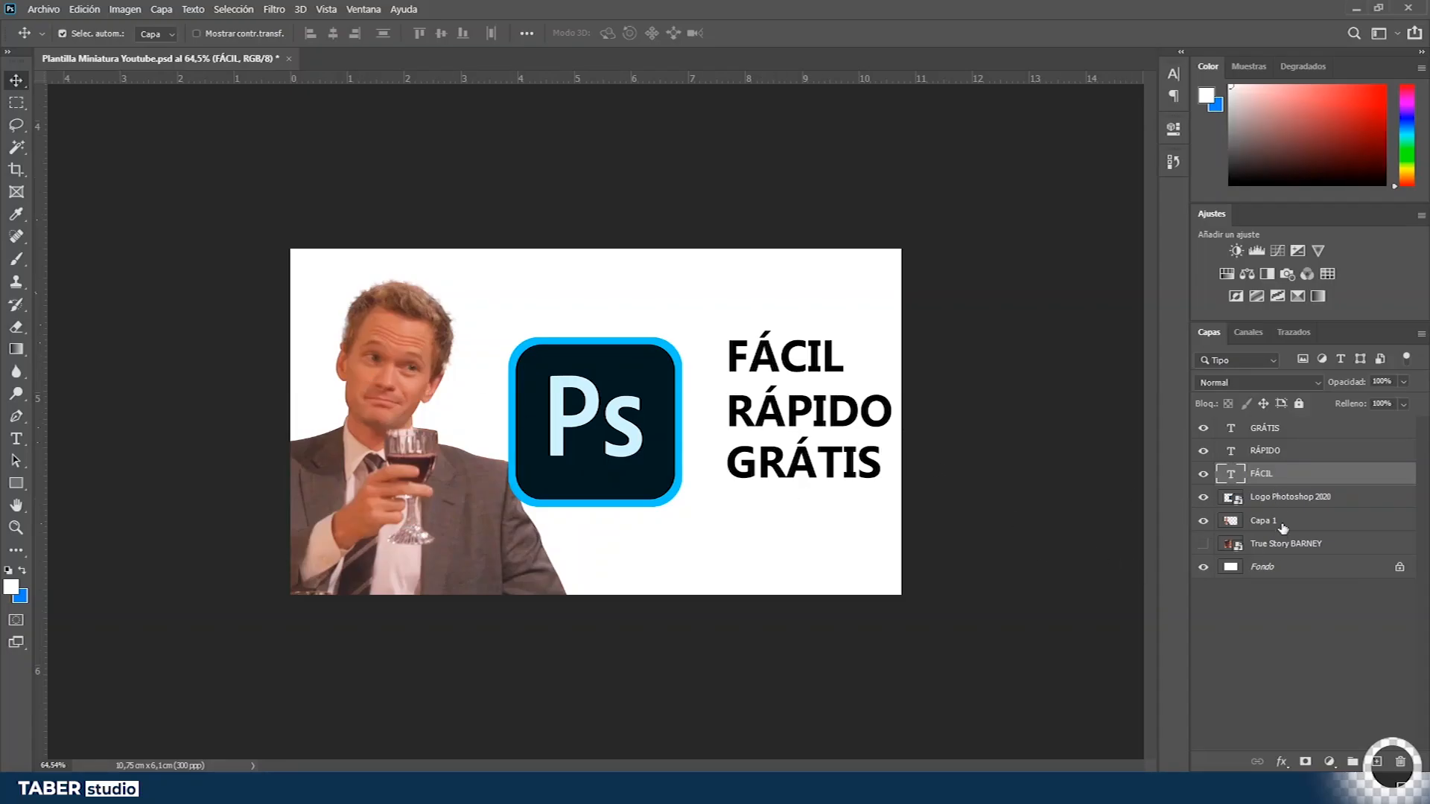
- Select the FÁCIL, RÁPIDO and GRÁTIS layers and put them into a new layer group
{"action": "left_click", "coordinate": [1275, 501]}
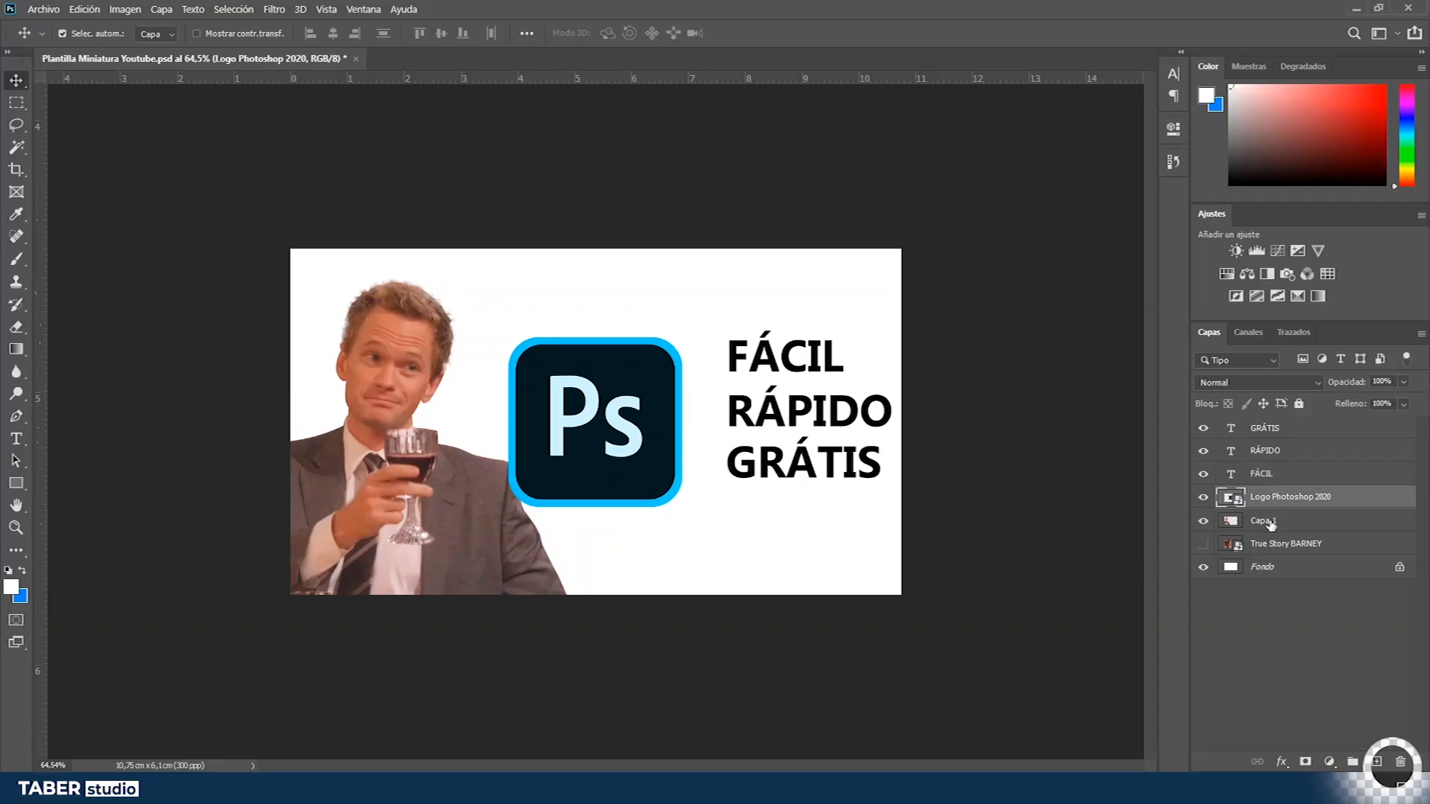
{"action": "left_click", "coordinate": [1271, 522]}
{"action": "left_click", "coordinate": [1270, 541]}
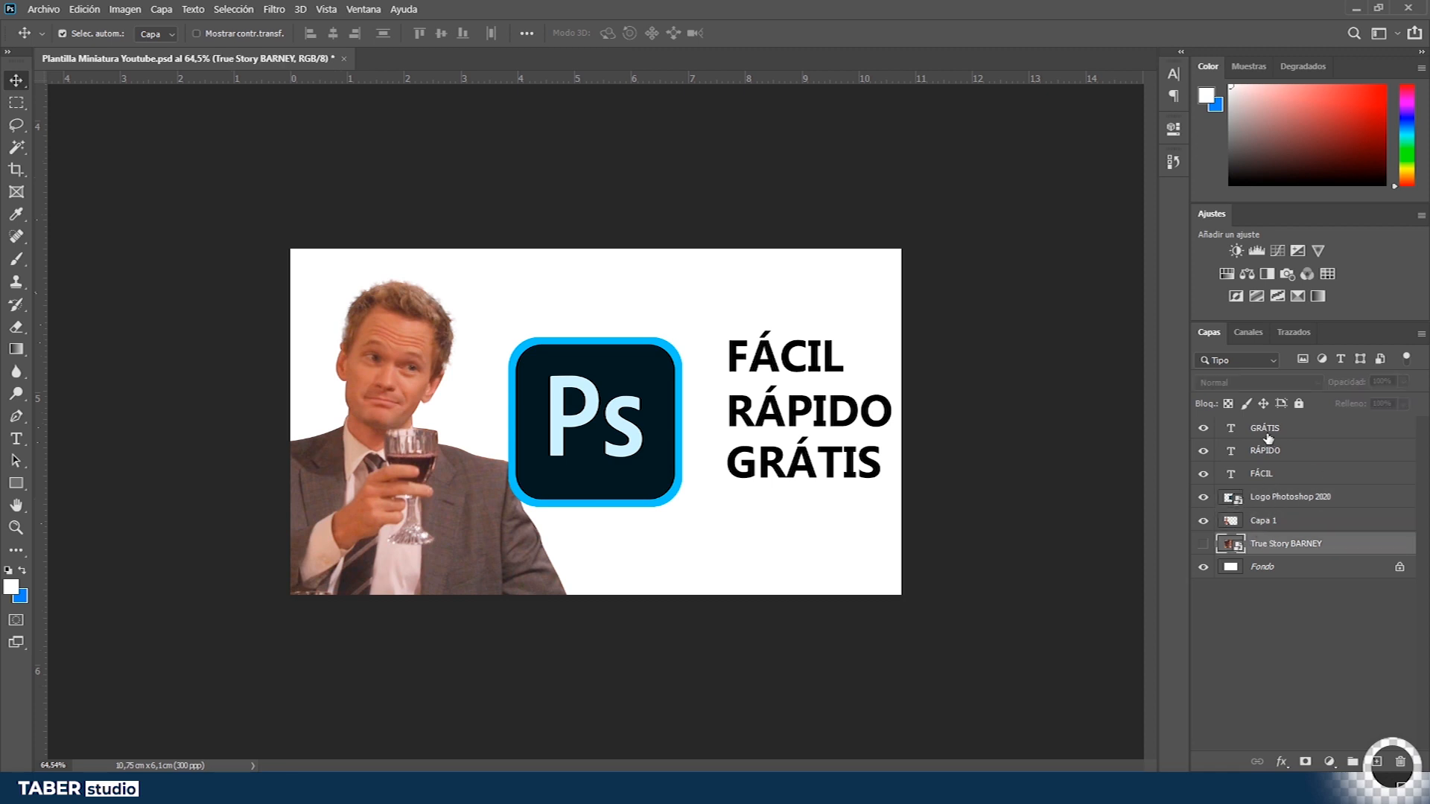
{"action": "left_click", "coordinate": [1289, 470]}
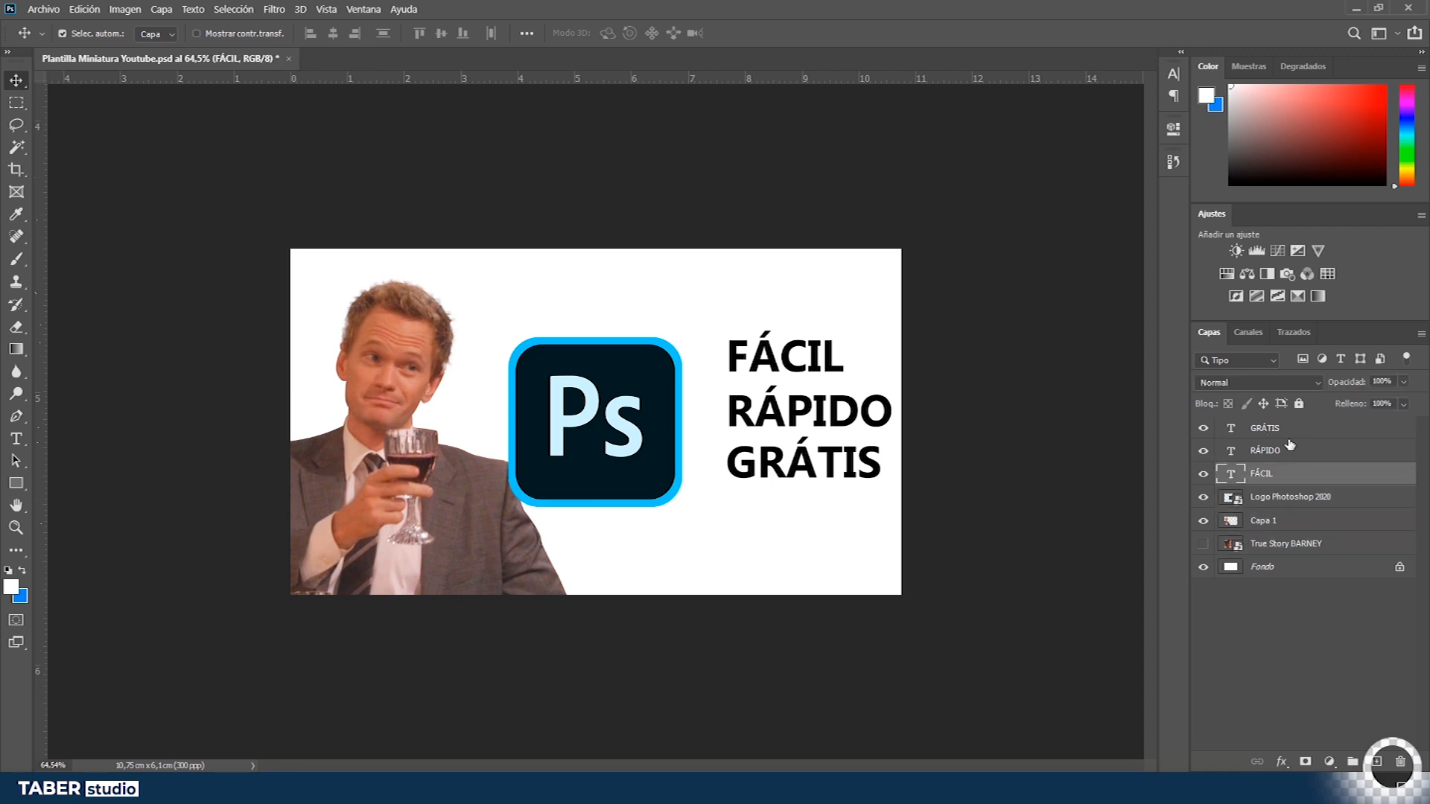
{"action": "left_click", "coordinate": [1293, 430], "text": "shift"}
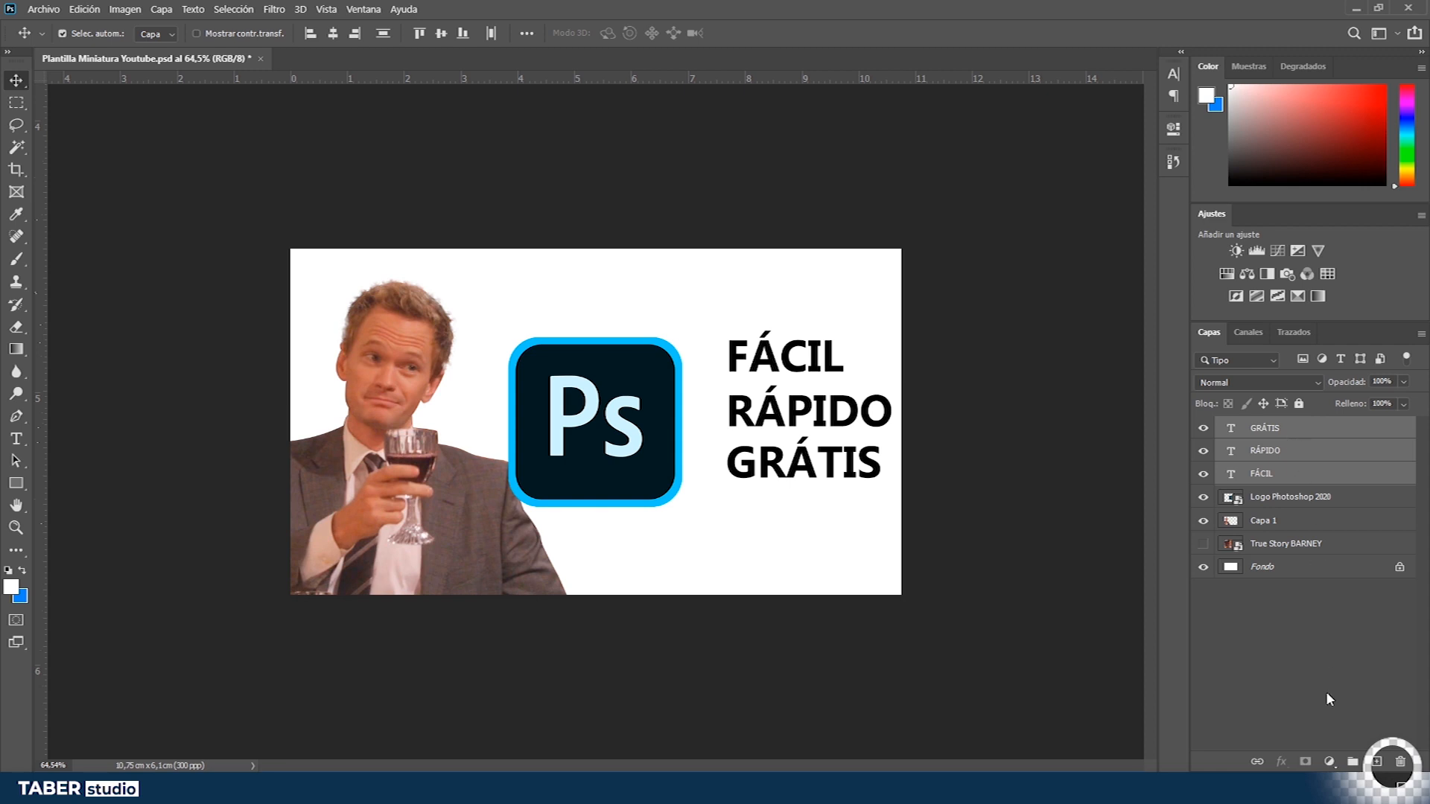
{"action": "left_click", "coordinate": [1354, 764]}
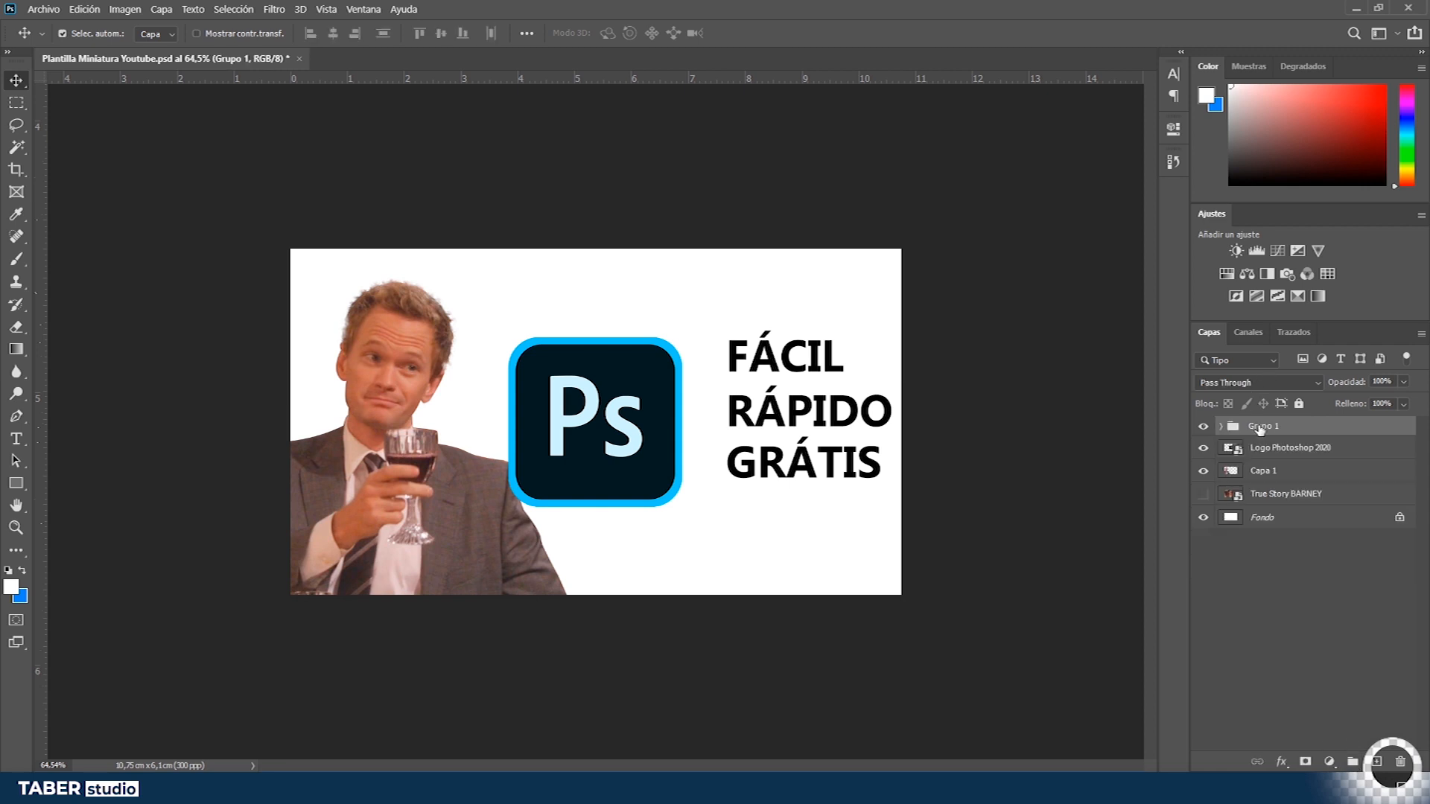
- Rename the group Texto and give it a red colour label
{"action": "left_click", "coordinate": [1203, 426]}
{"action": "left_click", "coordinate": [1203, 426]}
{"action": "double_click", "coordinate": [1266, 426]}
{"action": "type", "text": "tEXTOÇ"}
{"action": "key", "text": "Return"}
{"action": "double_click", "coordinate": [1270, 421]}
{"action": "key", "text": "Return"}
{"action": "right_click", "coordinate": [1269, 426]}
{"action": "left_click", "coordinate": [1226, 684]}
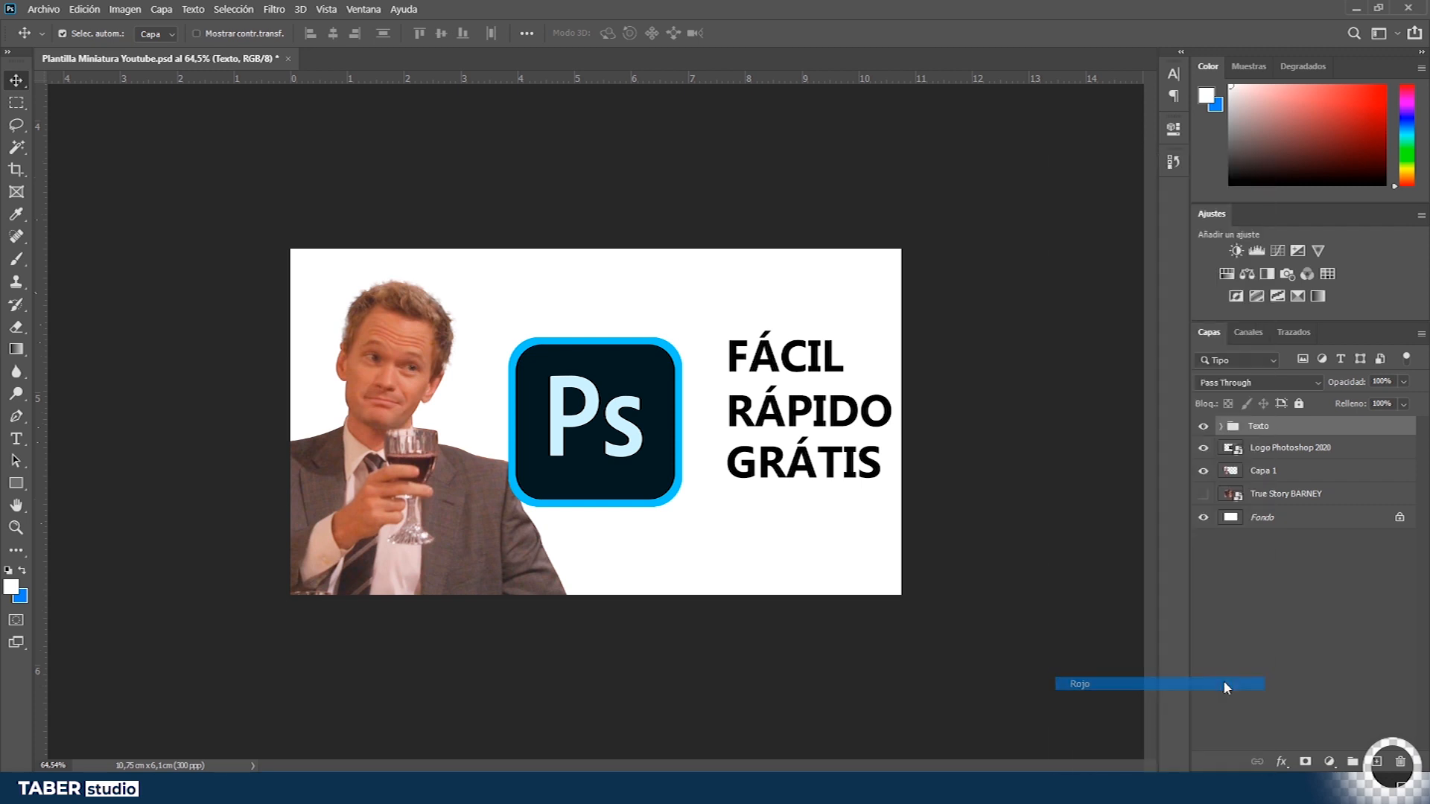
- Expand and collapse the Texto group to inspect the layers it contains
{"action": "left_click", "coordinate": [1220, 427]}
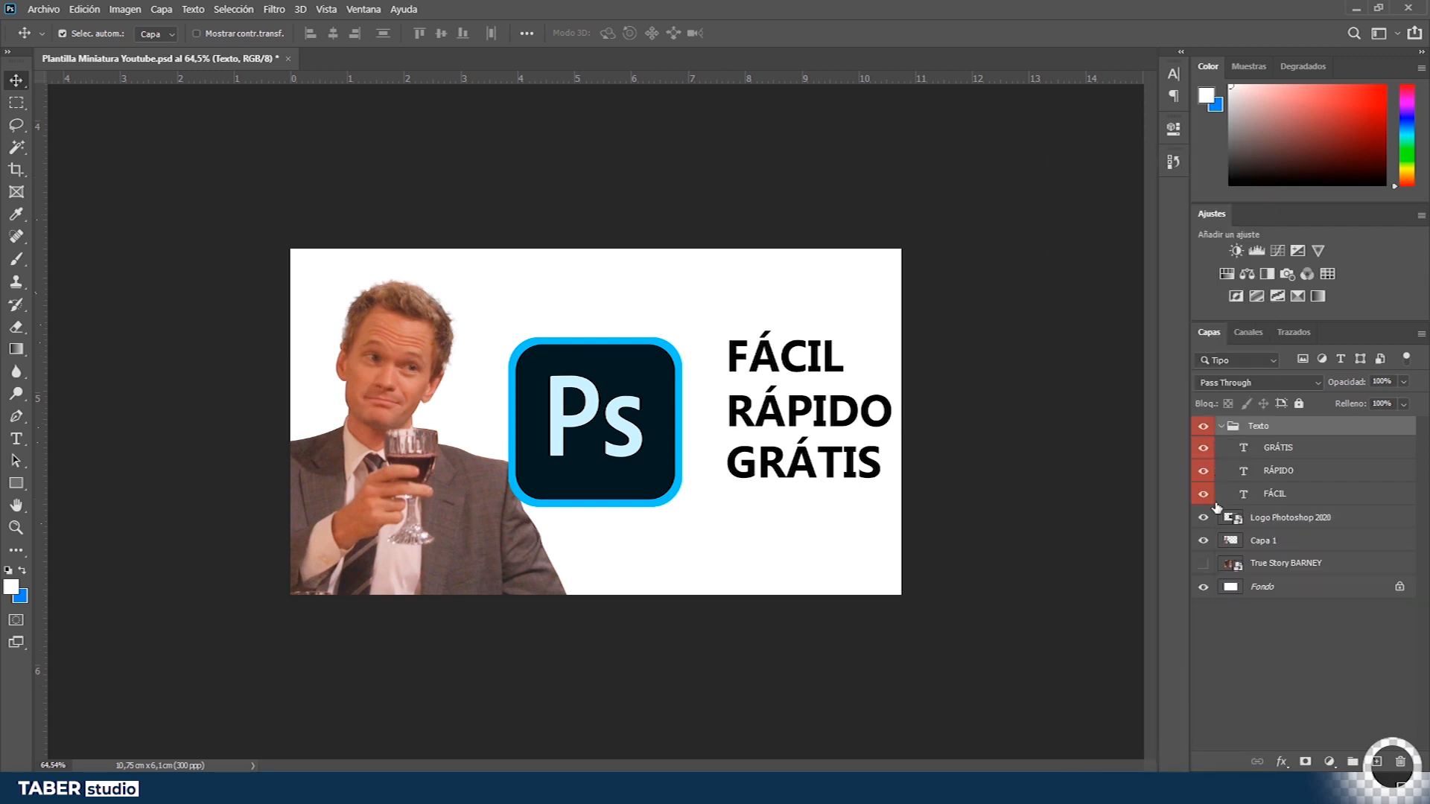
{"action": "left_click", "coordinate": [1221, 427]}
{"action": "left_click", "coordinate": [1237, 535]}
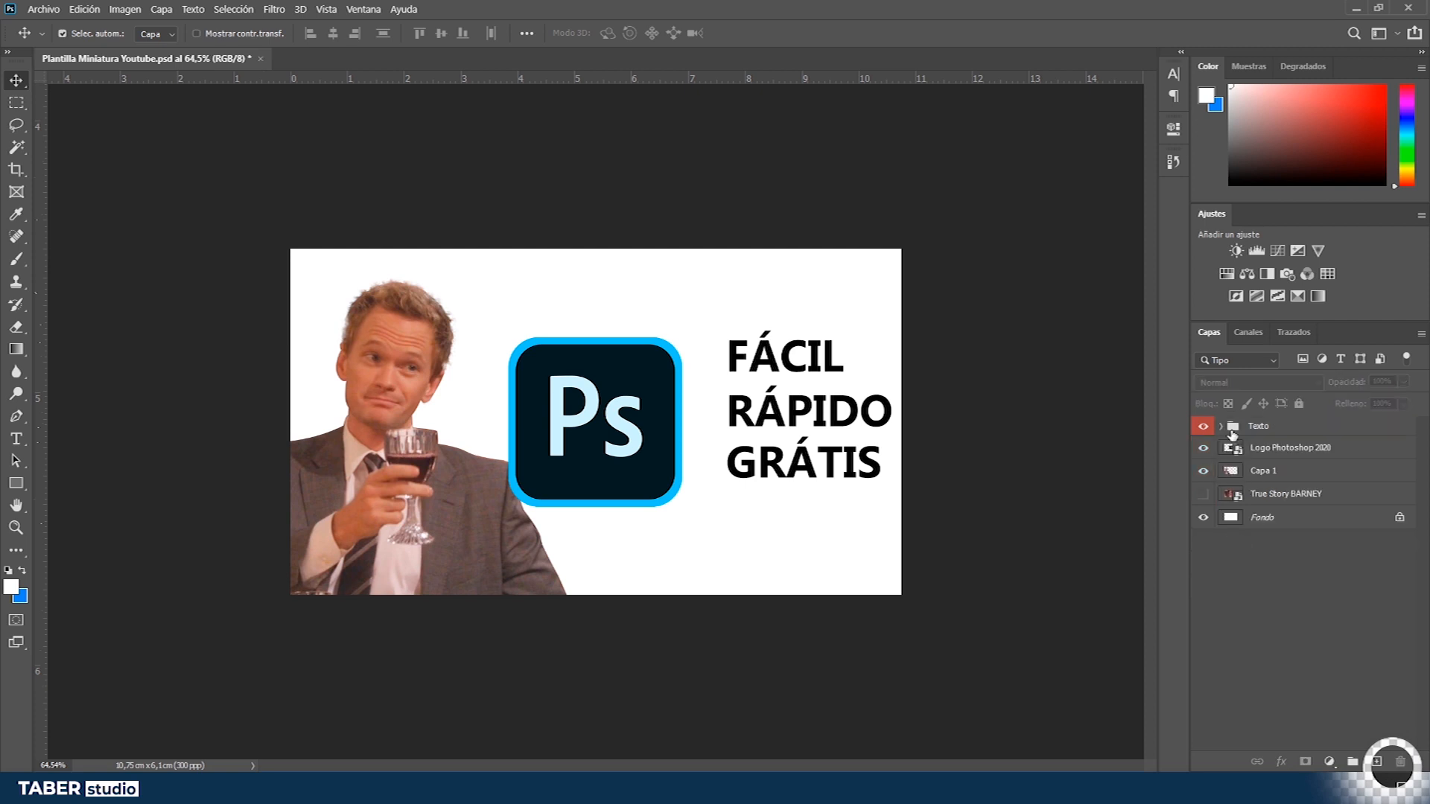
{"action": "left_click", "coordinate": [1221, 427]}
{"action": "left_click", "coordinate": [1222, 428]}
{"action": "left_click", "coordinate": [1221, 427]}
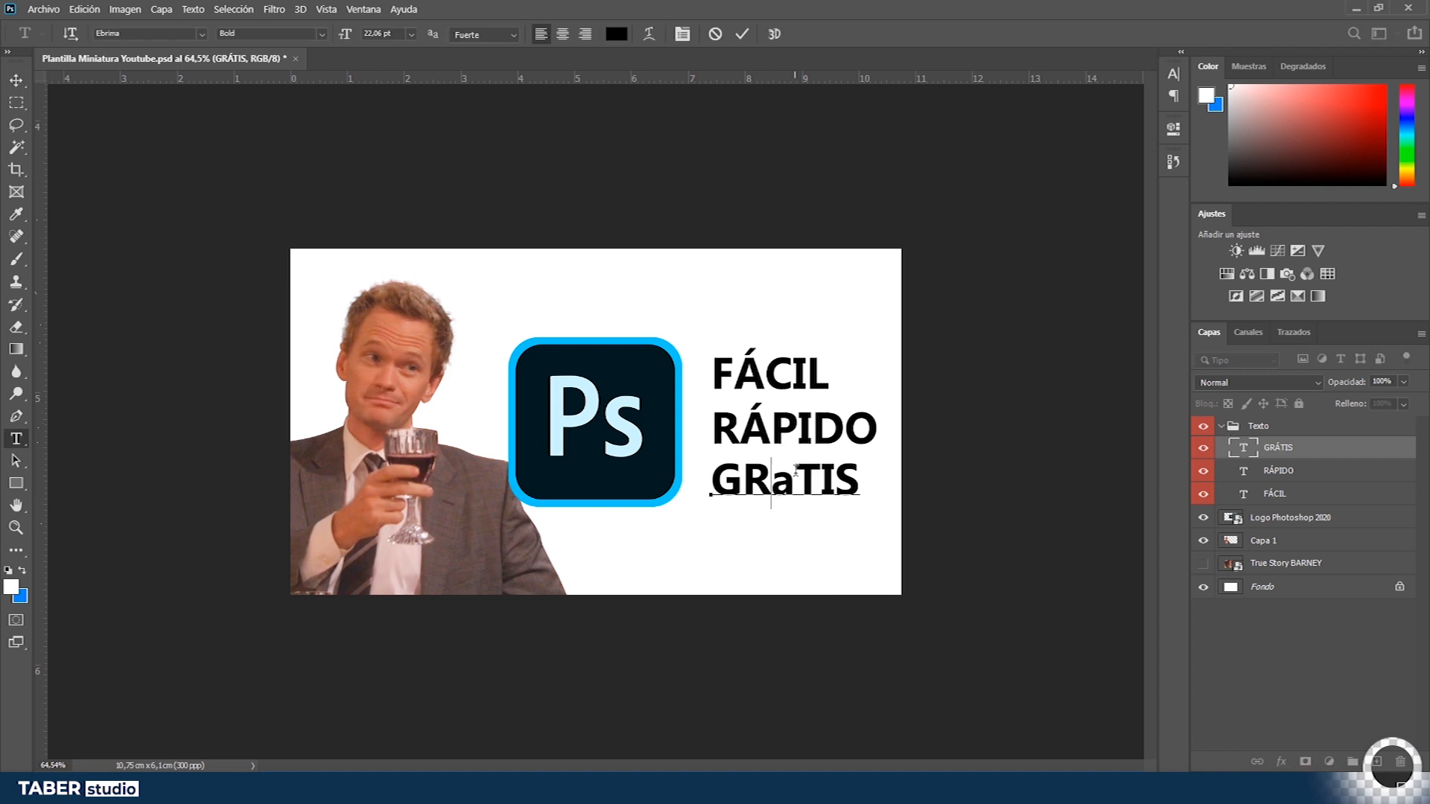
- Replace the accented Á in GRÁTIS with a plain A so the word reads GRATIS, and commit the text
{"action": "key", "text": "Delete"}
{"action": "type", "text": "A"}
{"action": "key", "text": "ctrl+Return"}
{"action": "key", "text": "v"}
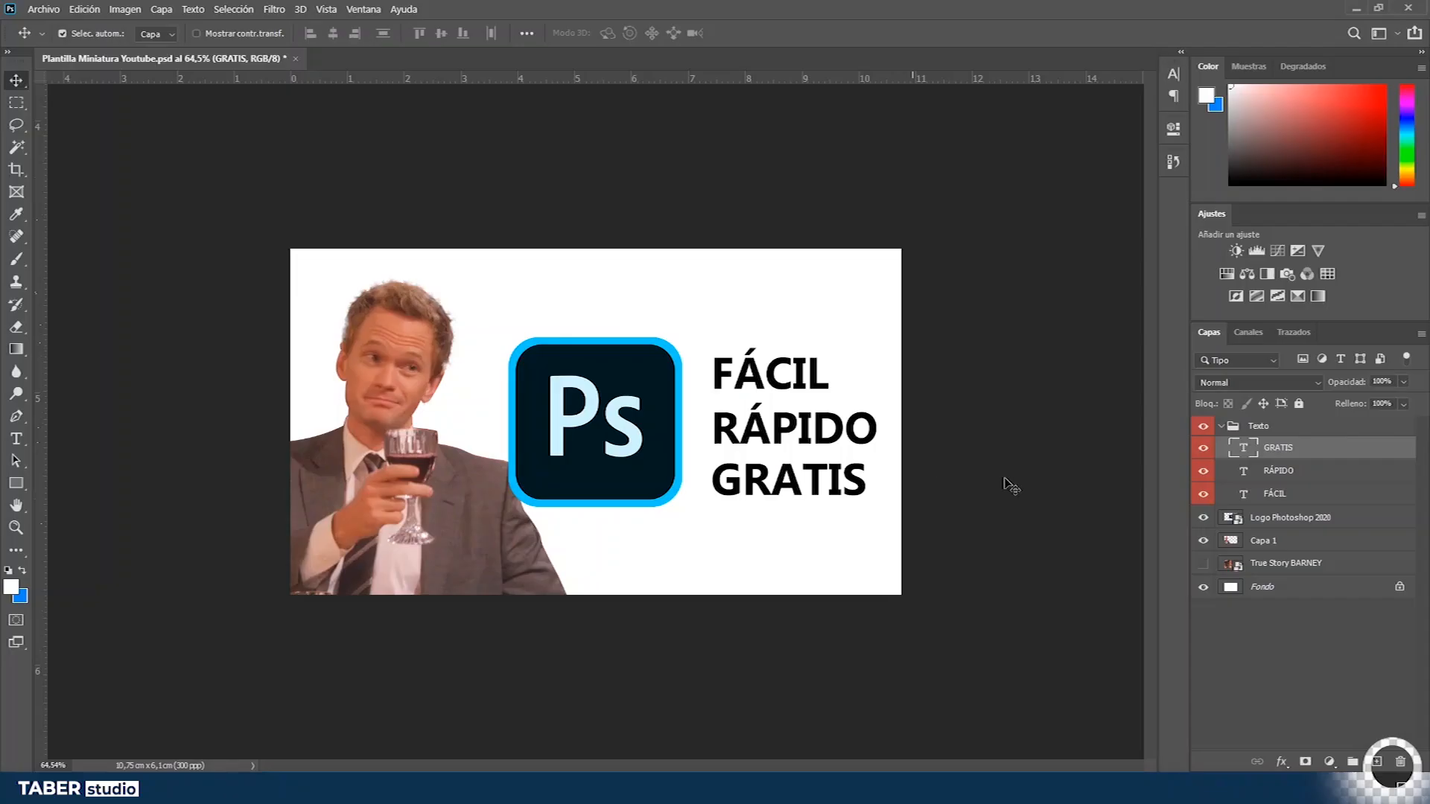
- Collapse and select the Texto group, then nudge the title text slightly to the left
{"action": "left_click", "coordinate": [1255, 427]}
{"action": "left_click", "coordinate": [1221, 426]}
{"action": "left_click_drag", "start_coordinate": [833, 446], "coordinate": [823, 458]}
{"action": "scroll", "coordinate": [545, 424], "scroll_direction": "up", "scroll_amount": 2}
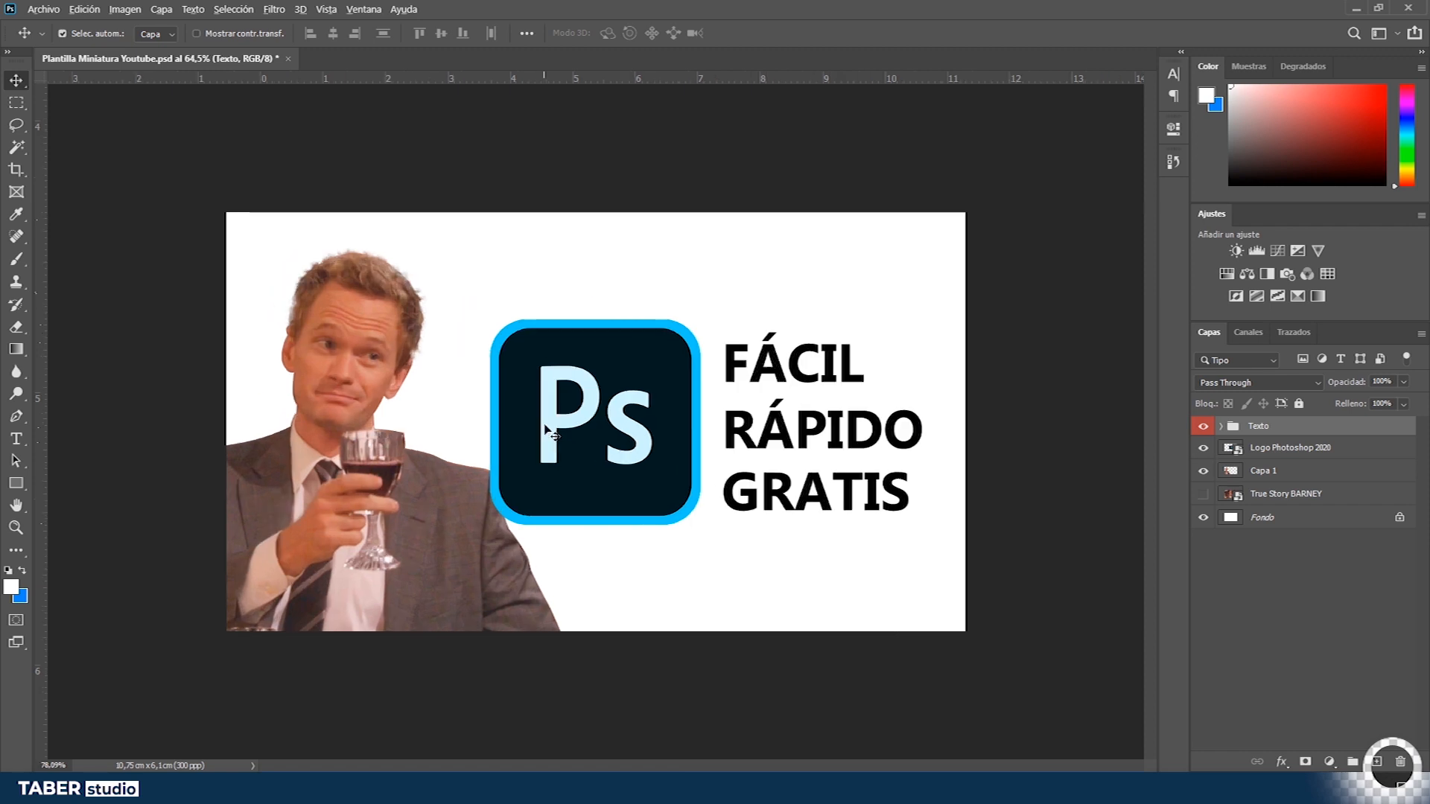
{"action": "scroll", "coordinate": [544, 424], "scroll_direction": "down", "scroll_amount": 4}
{"action": "scroll", "coordinate": [546, 421], "scroll_direction": "up", "scroll_amount": 4}
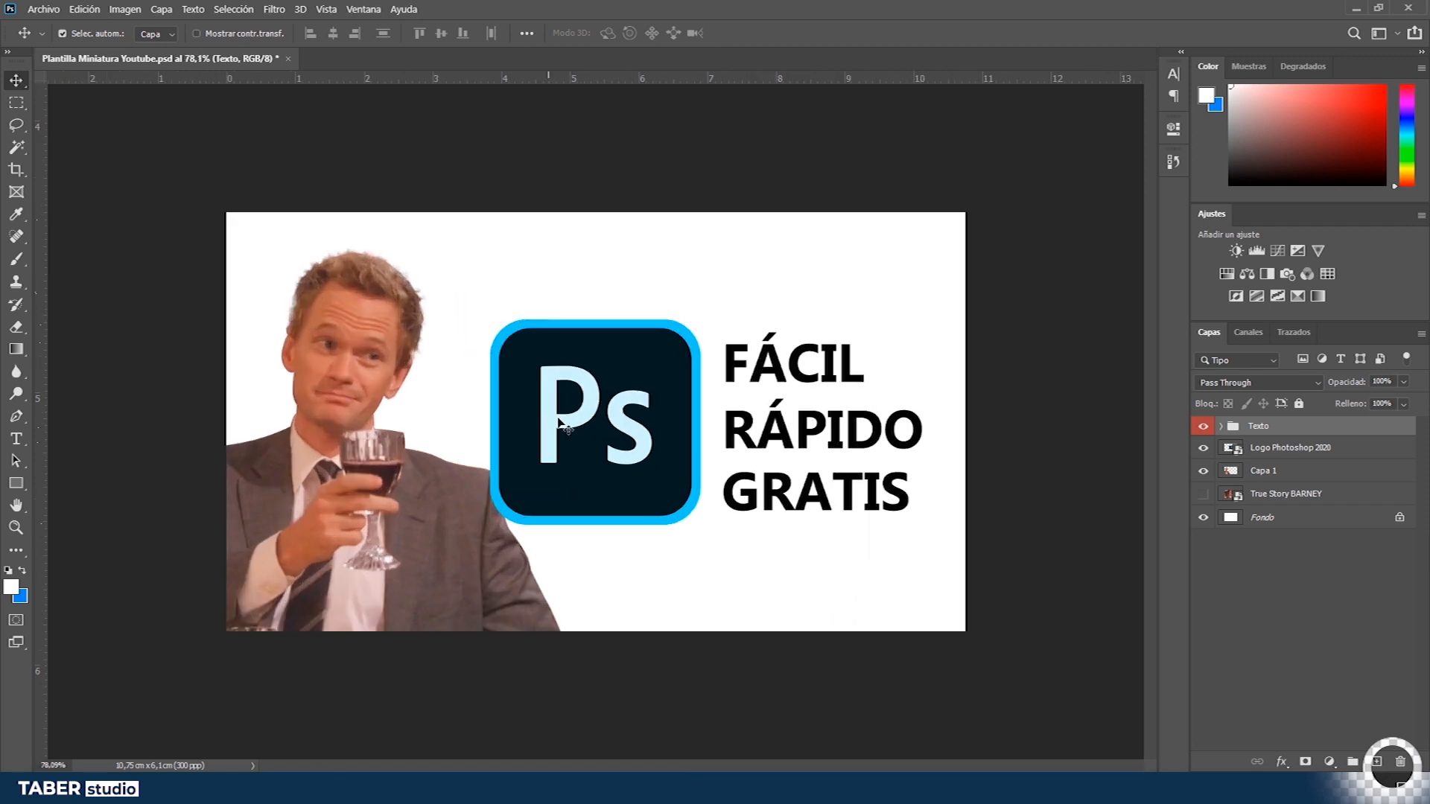
{"action": "key", "text": "alt+Tab"}
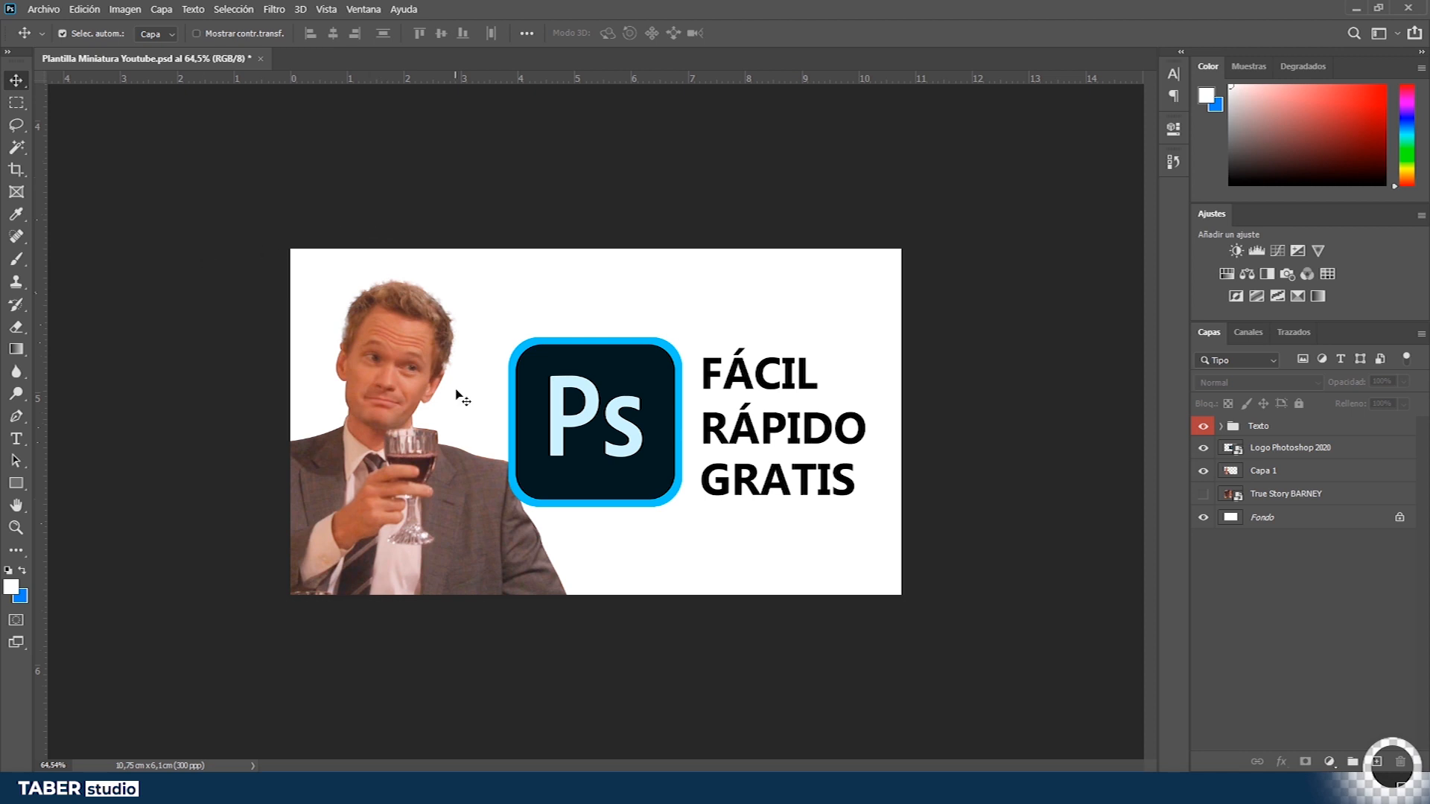
{"action": "key", "text": "ctrl+v"}
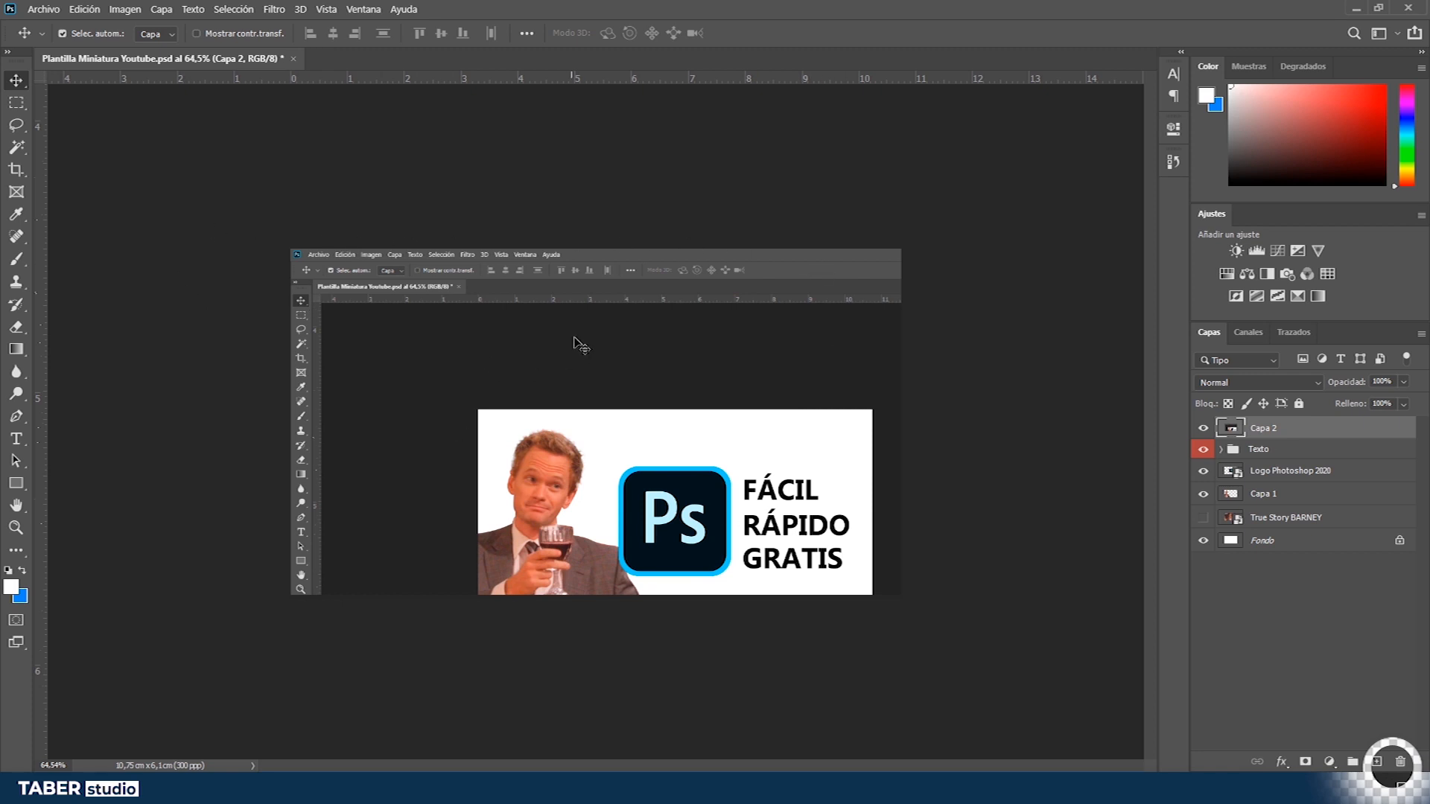
{"action": "left_click_drag", "start_coordinate": [1297, 432], "coordinate": [1307, 533]}
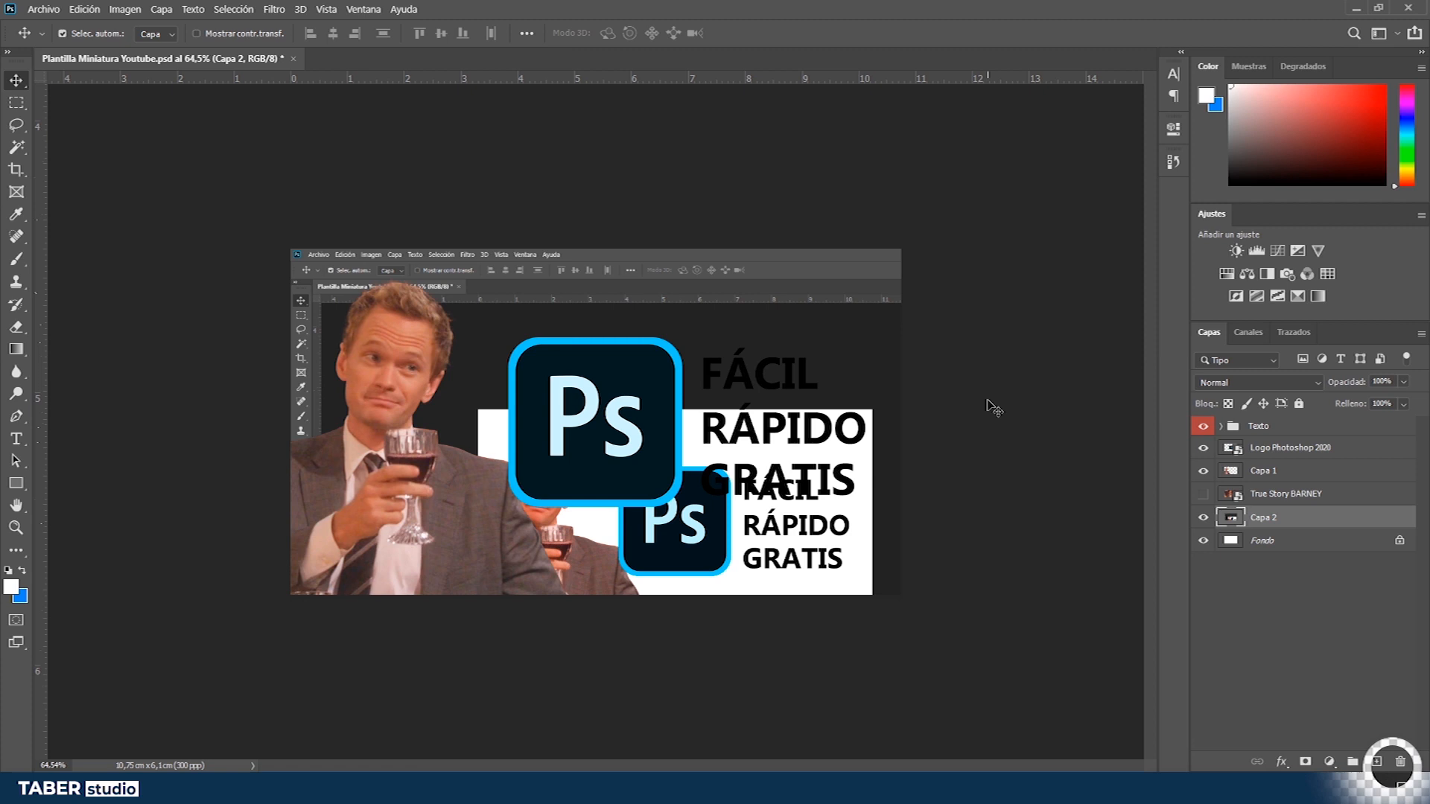
{"action": "key", "text": "Delete"}
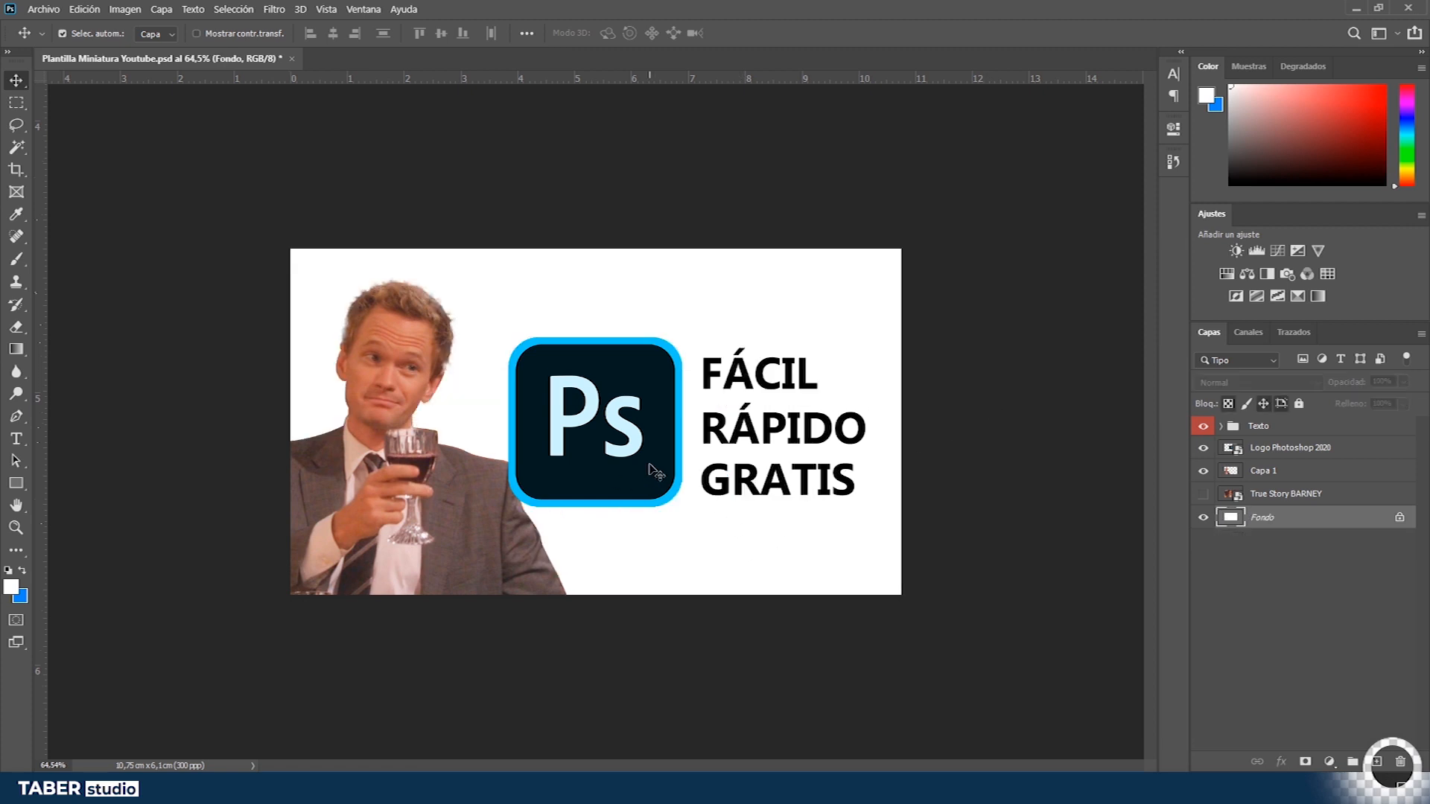
- Create a new 1920 × 1080 px document with the resolution set to 300 pixels/inch
{"action": "key", "text": "ctrl"}
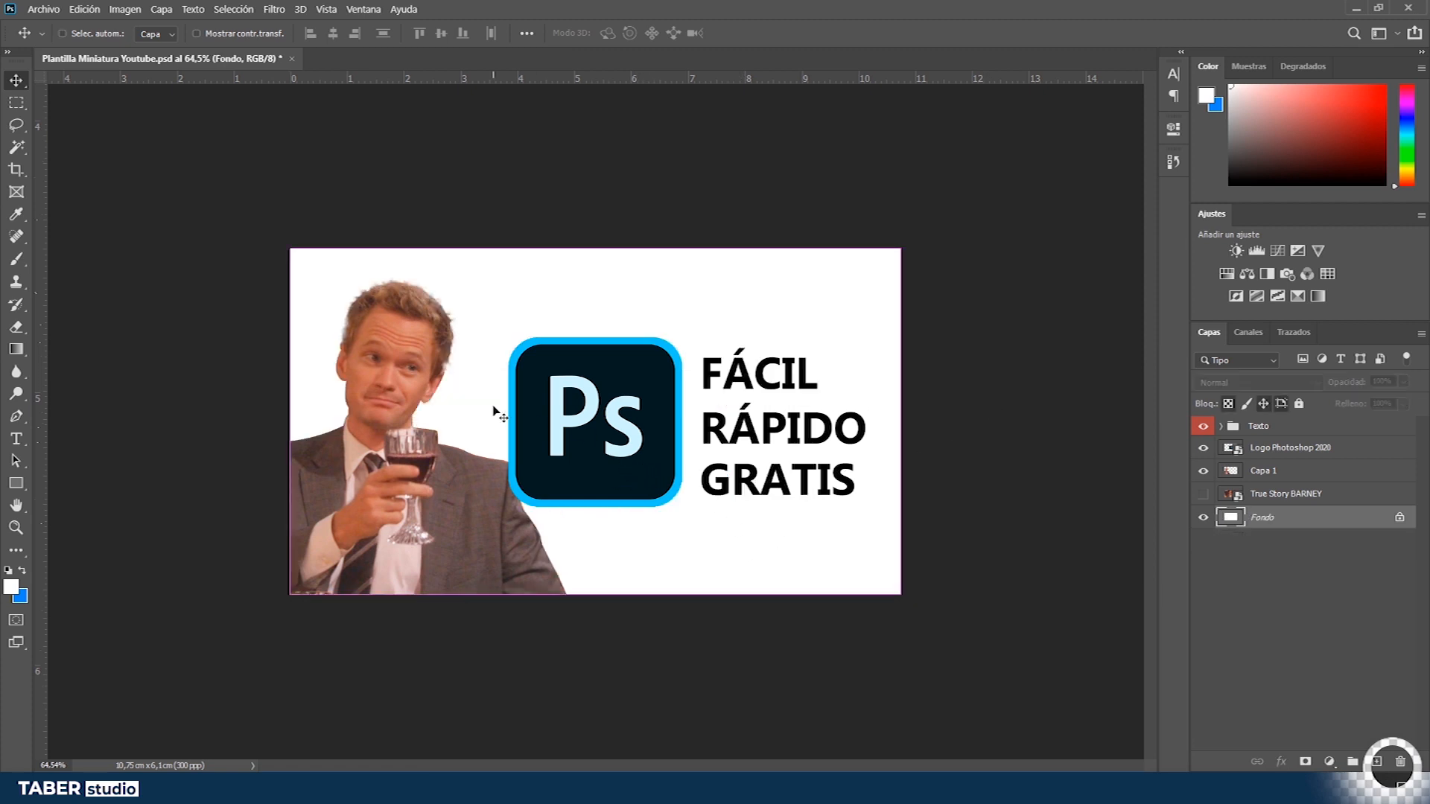
{"action": "key", "text": "ctrl+n"}
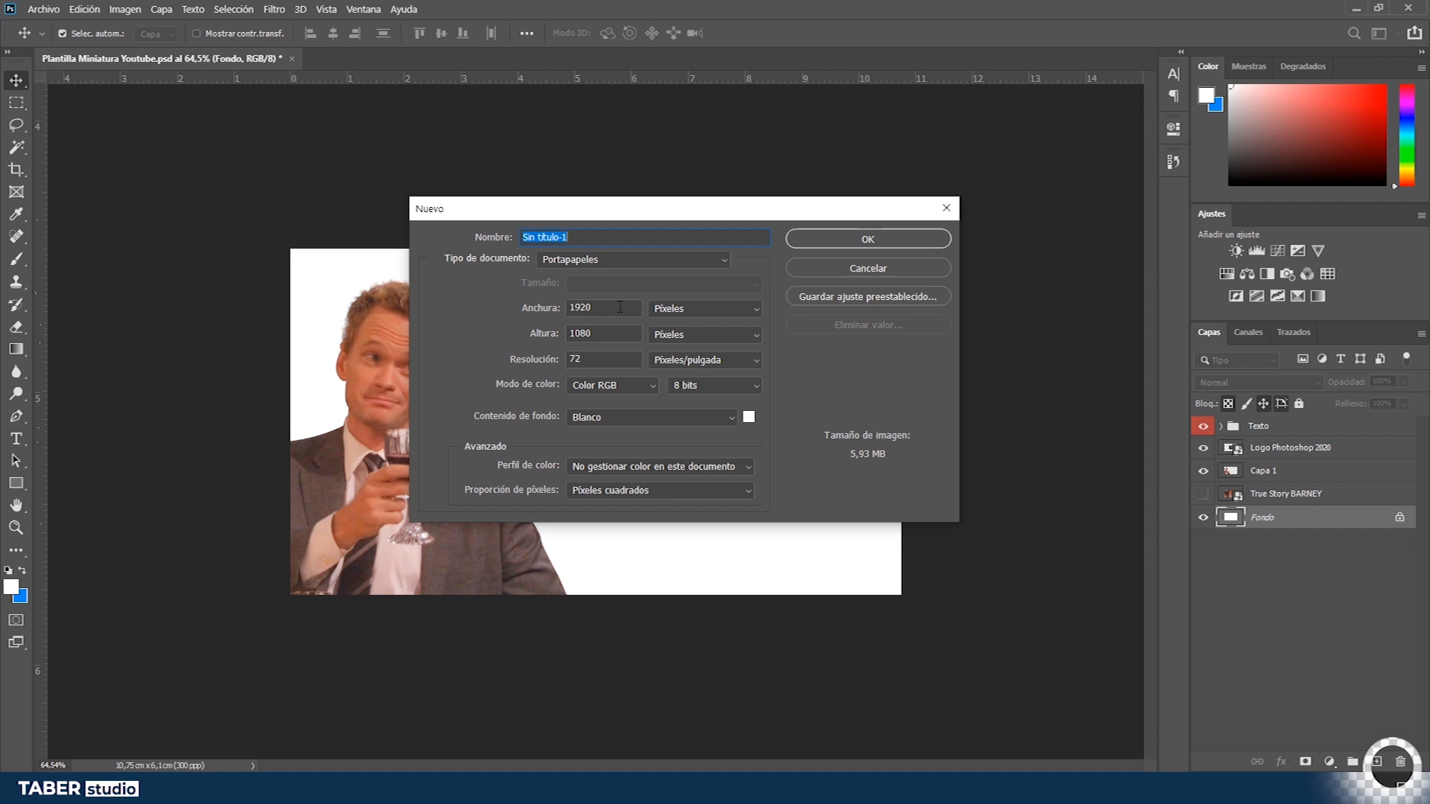
{"action": "left_click", "coordinate": [505, 360]}
{"action": "type", "text": "300"}
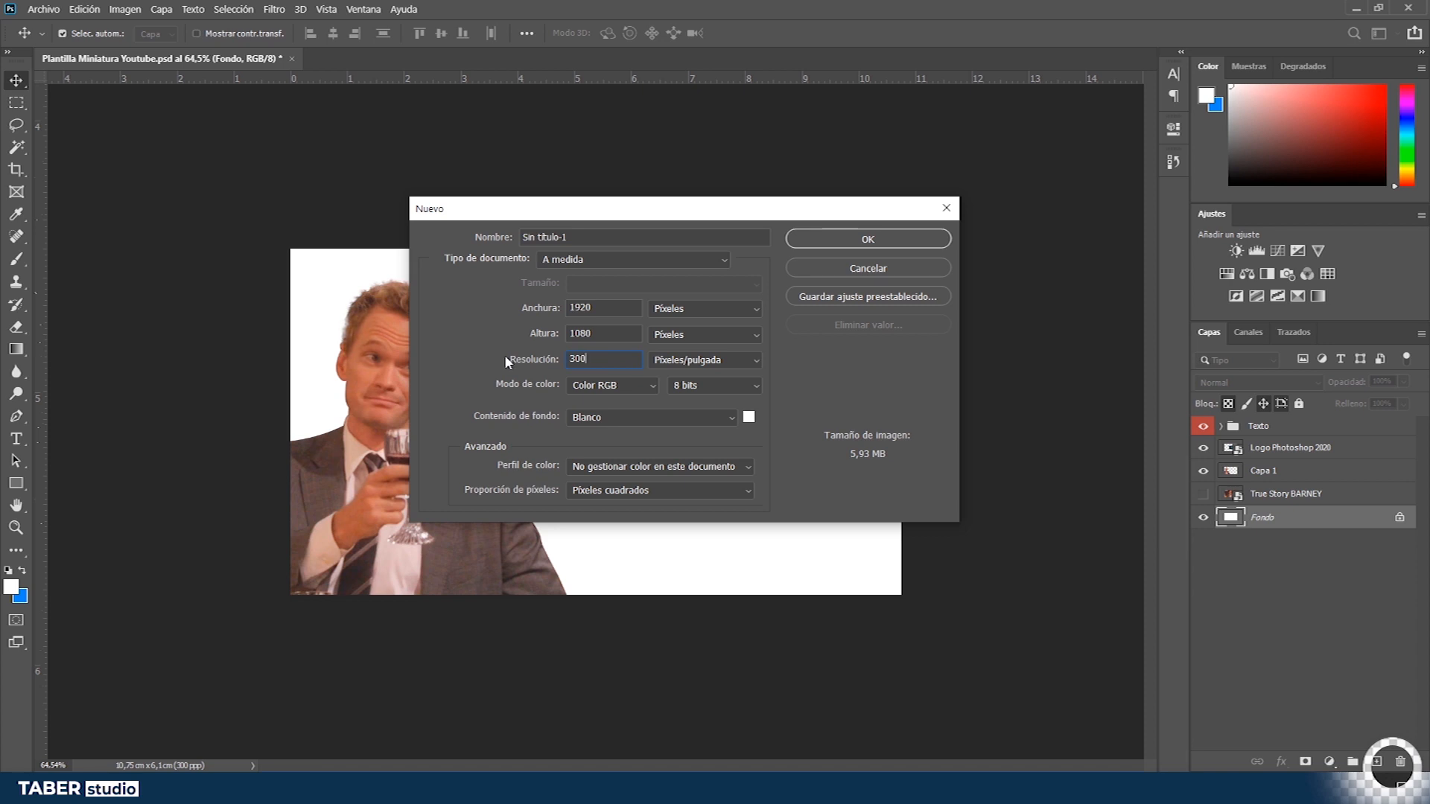
{"action": "key", "text": "Return"}
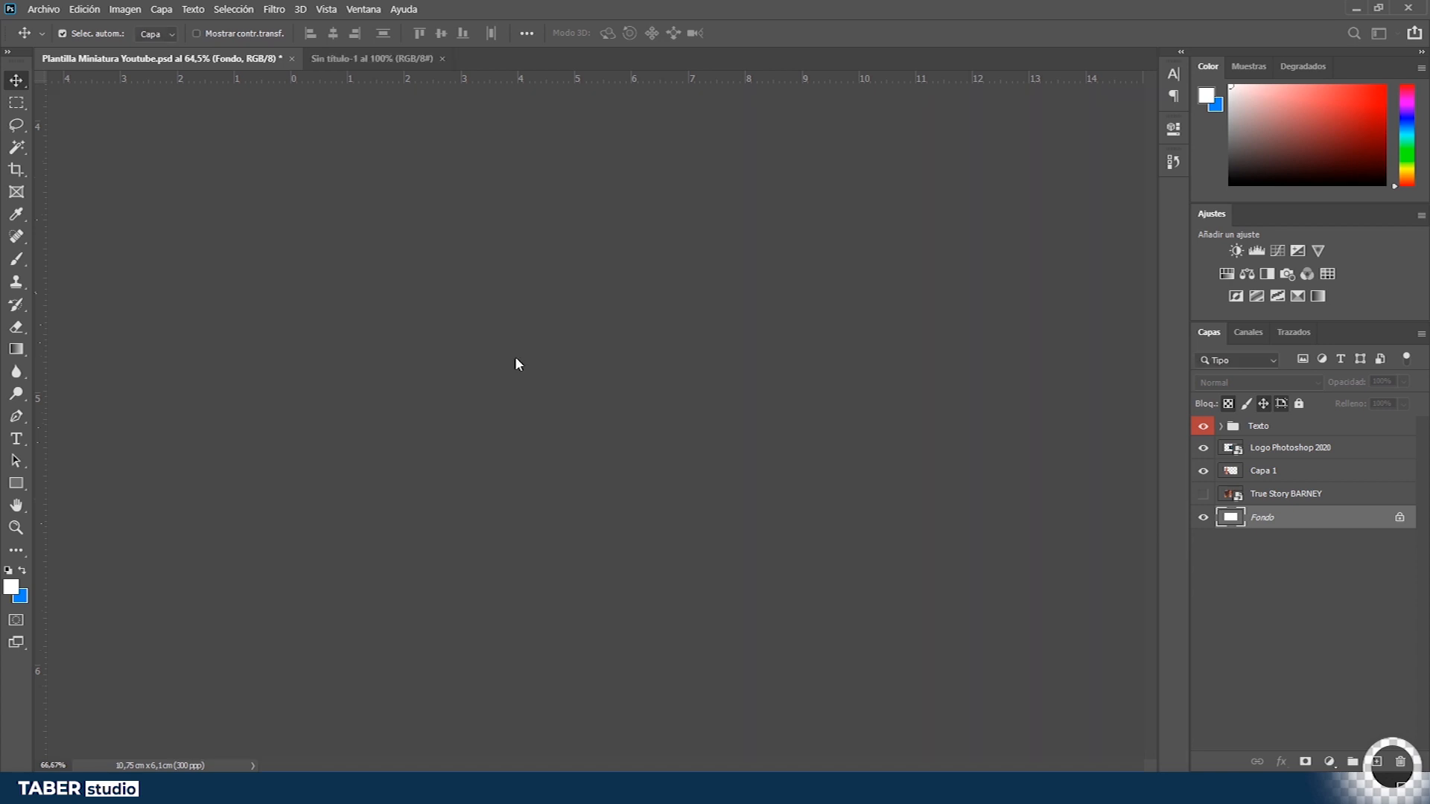
- Paste the captured screenshot of the Photoshop window into the new document
{"action": "key", "text": "ctrl+v"}
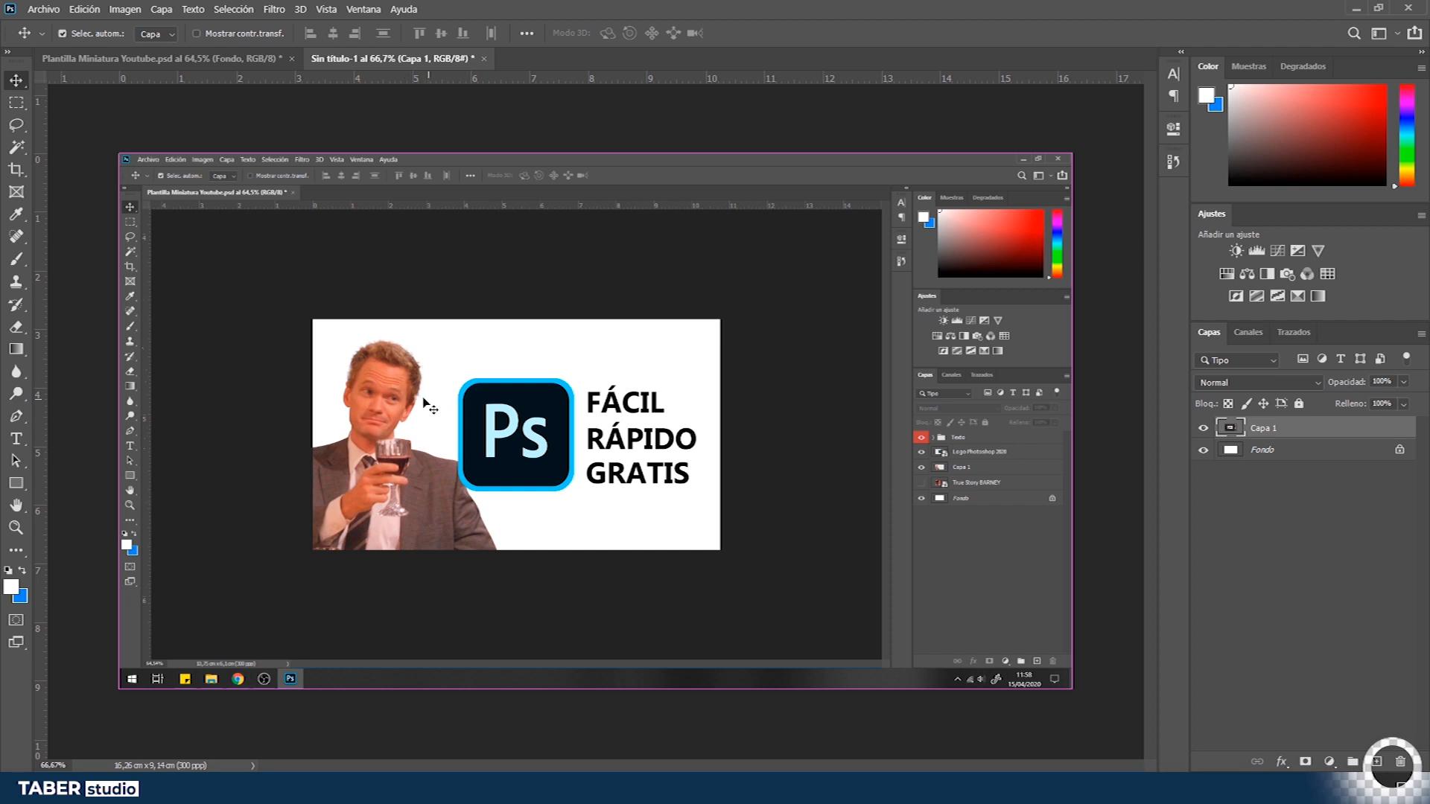
{"action": "key", "text": "b"}
{"action": "left_click_drag", "start_coordinate": [226, 269], "coordinate": [843, 594]}
{"action": "key", "text": "ctrl+z"}
- Marquee-select the thumbnail area inside the pasted screenshot and delete its contents
{"action": "key", "text": "m"}
{"action": "mouse_move", "coordinate": [239, 273]}
{"action": "left_mouse_down"}
{"action": "mouse_move", "coordinate": [905, 642]}
{"action": "mouse_move", "coordinate": [736, 552]}
{"action": "mouse_move", "coordinate": [773, 586]}
{"action": "left_mouse_up"}
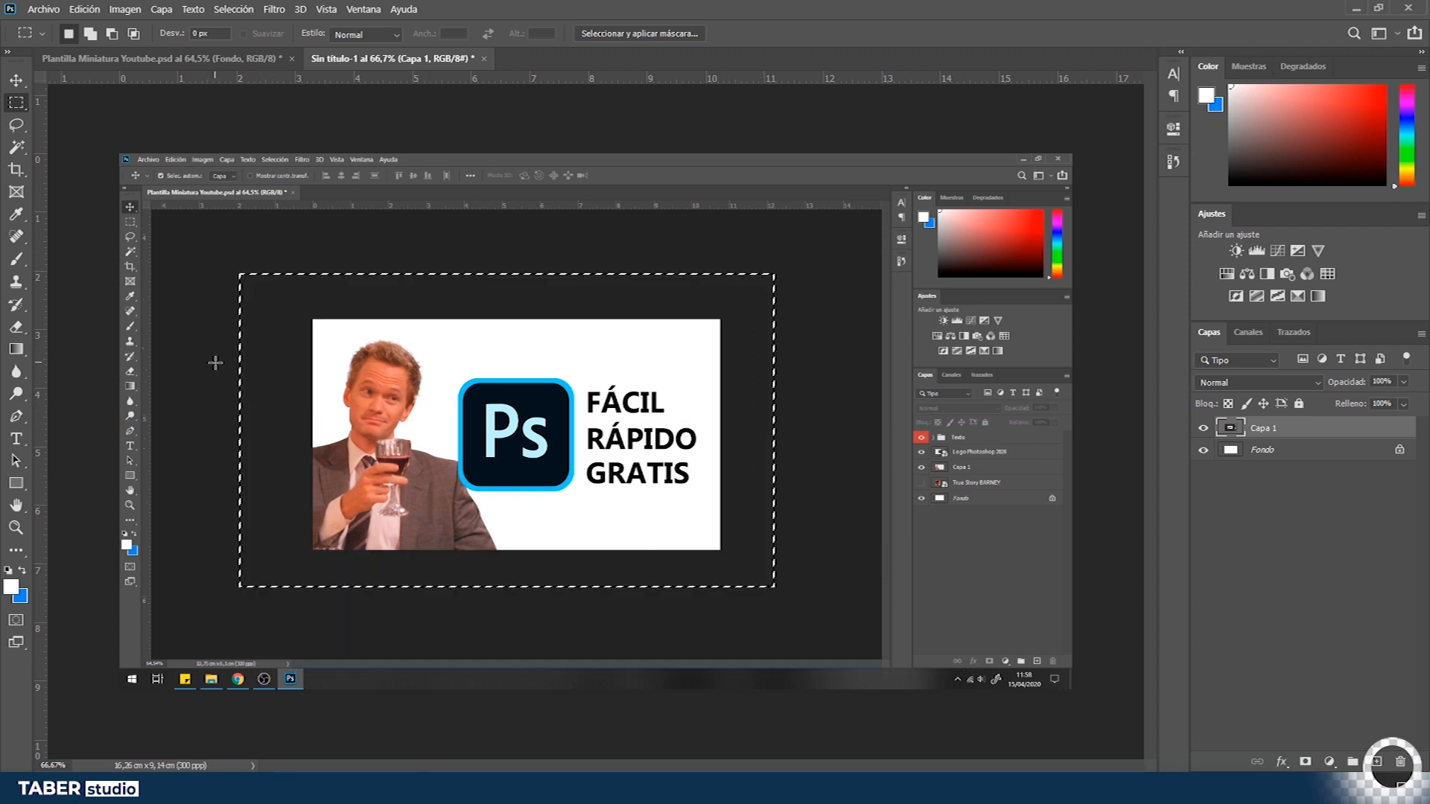
{"action": "key", "text": "b"}
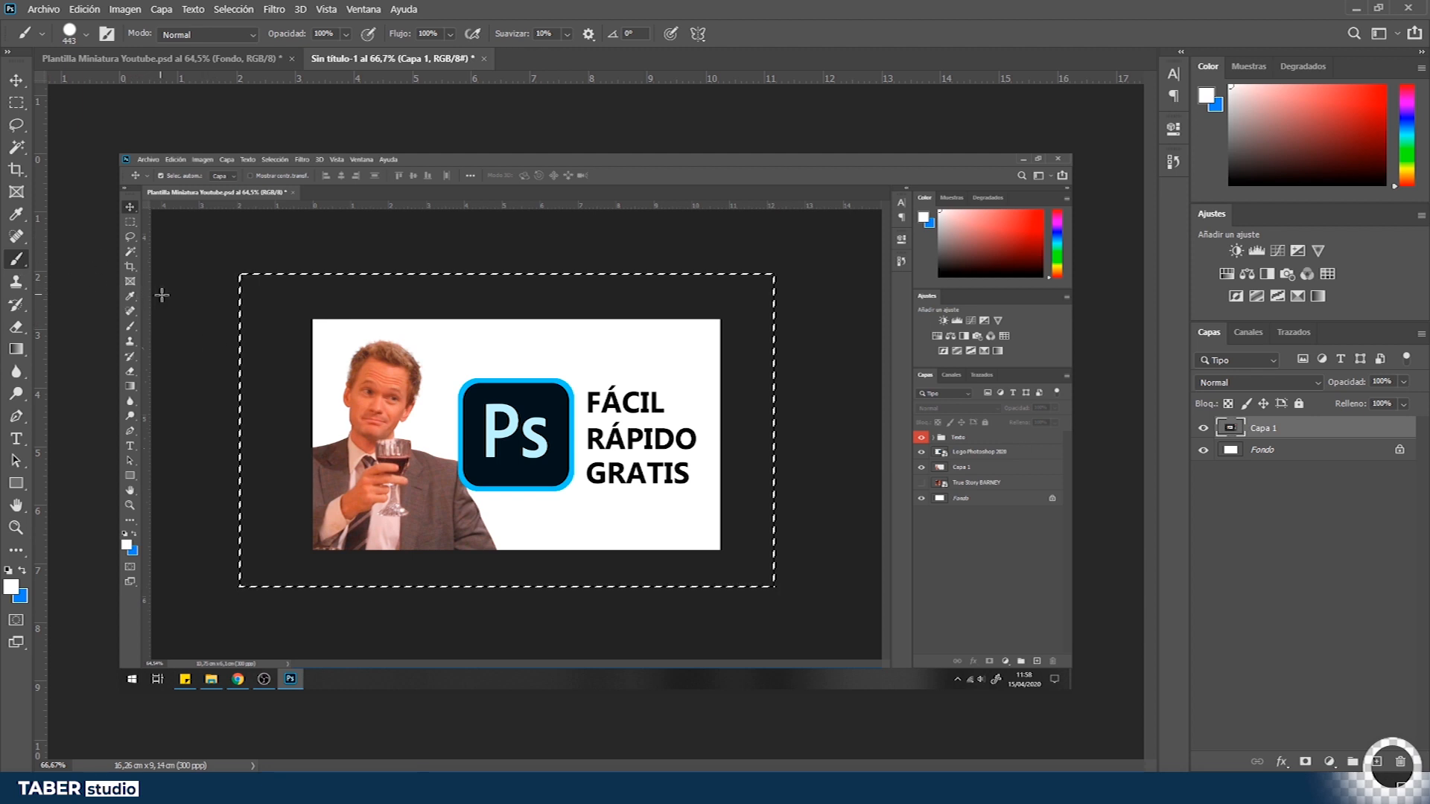
{"action": "mouse_move", "coordinate": [199, 312]}
{"action": "left_mouse_down"}
{"action": "mouse_move", "coordinate": [202, 350]}
{"action": "mouse_move", "coordinate": [223, 318]}
{"action": "mouse_move", "coordinate": [210, 327]}
{"action": "left_mouse_up"}
{"action": "left_click", "coordinate": [16, 80]}
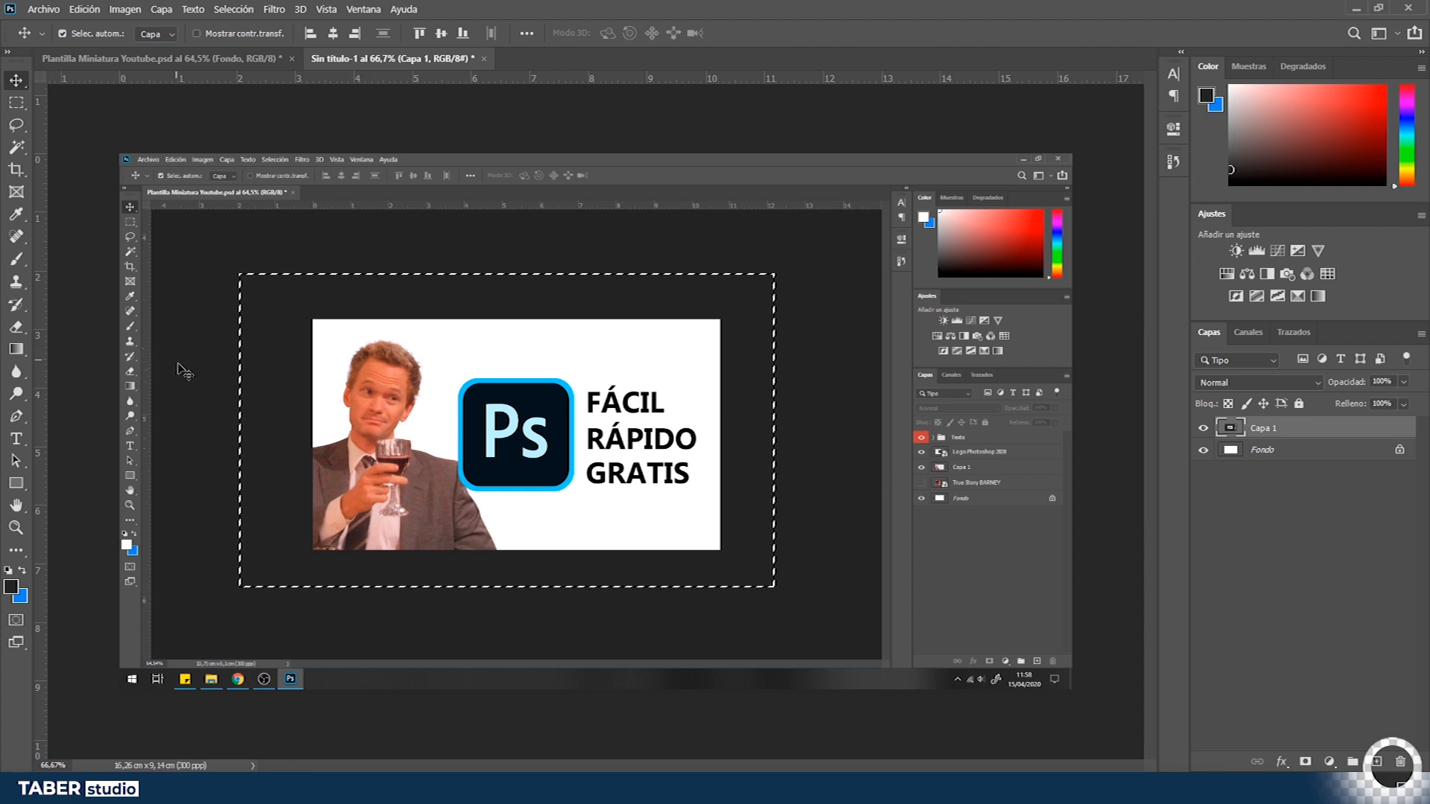
{"action": "key", "text": "alt"}
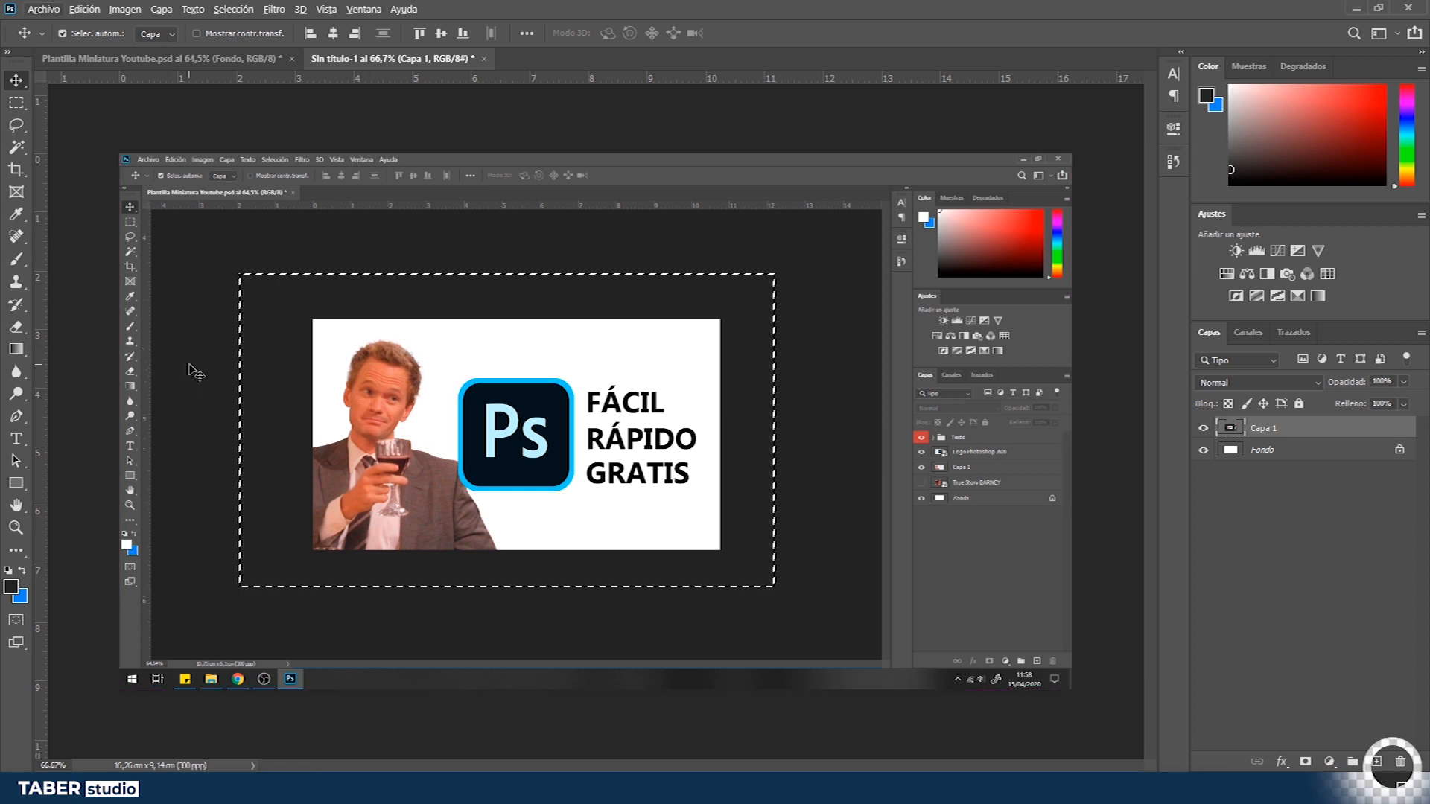
{"action": "key", "text": "b"}
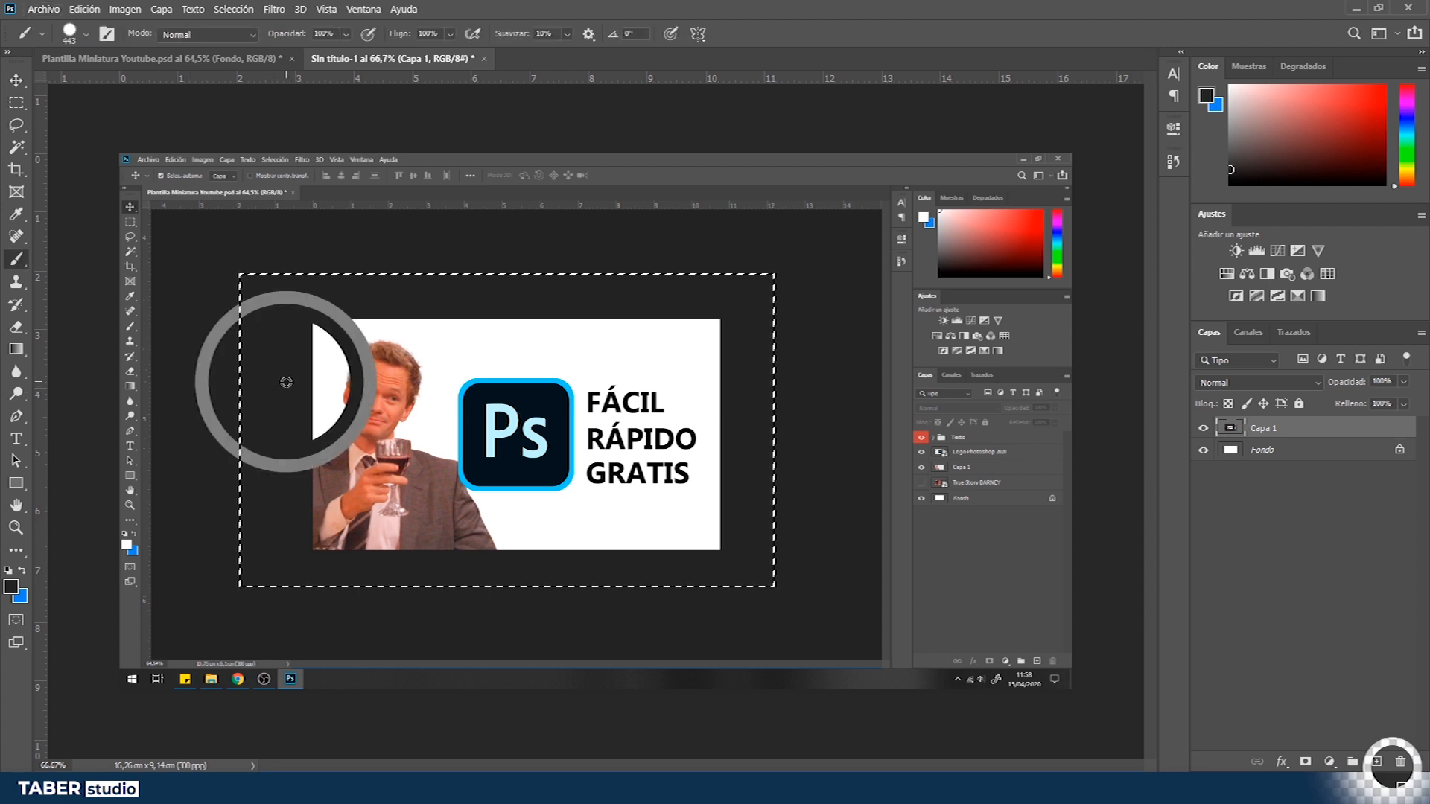
{"action": "left_click_drag", "start_coordinate": [564, 354], "coordinate": [557, 380]}
{"action": "mouse_move", "coordinate": [1006, 249]}
{"action": "left_mouse_down"}
{"action": "mouse_move", "coordinate": [1032, 227]}
{"action": "mouse_move", "coordinate": [1017, 257]}
{"action": "left_mouse_up"}
{"action": "left_click_drag", "start_coordinate": [397, 313], "coordinate": [369, 301]}
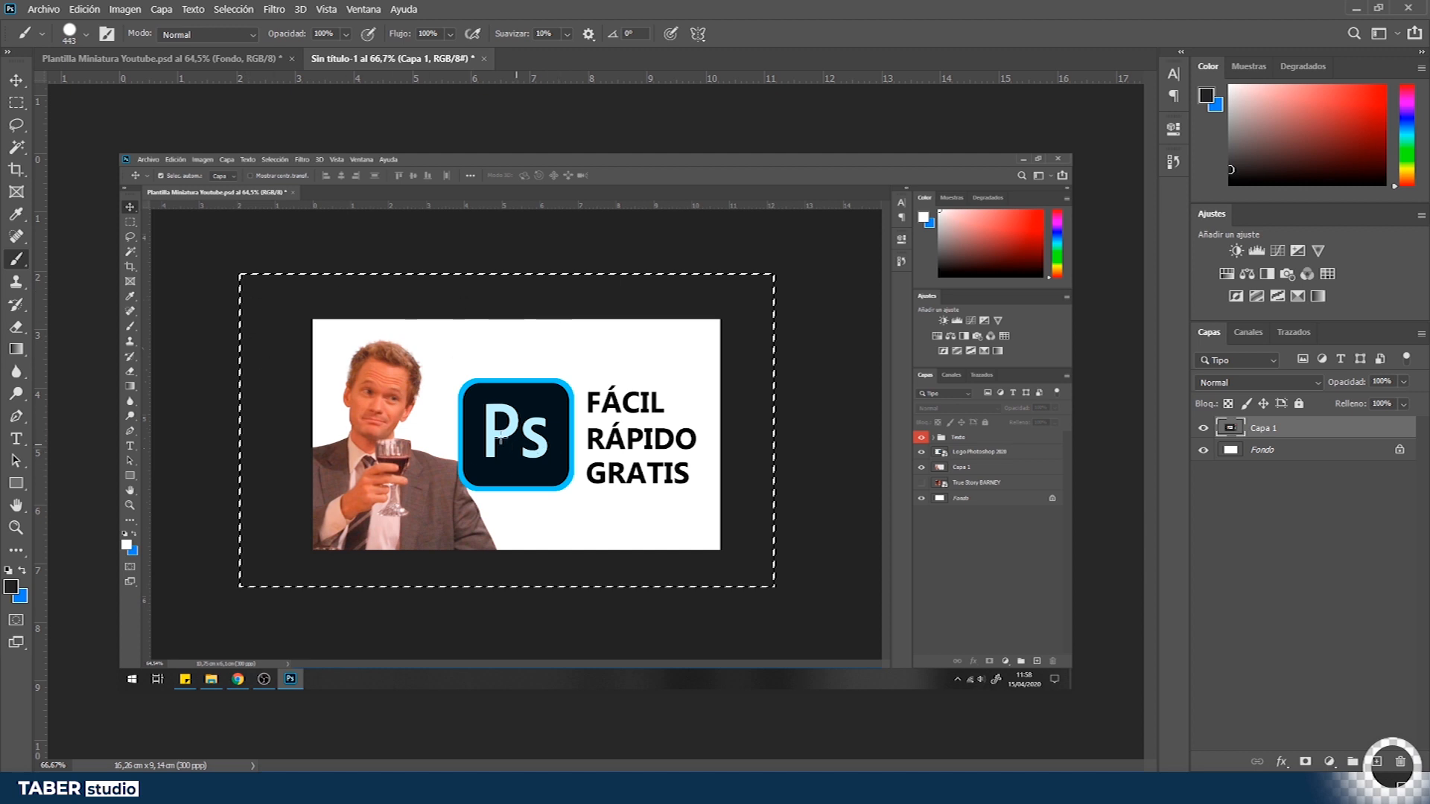
{"action": "key", "text": "v"}
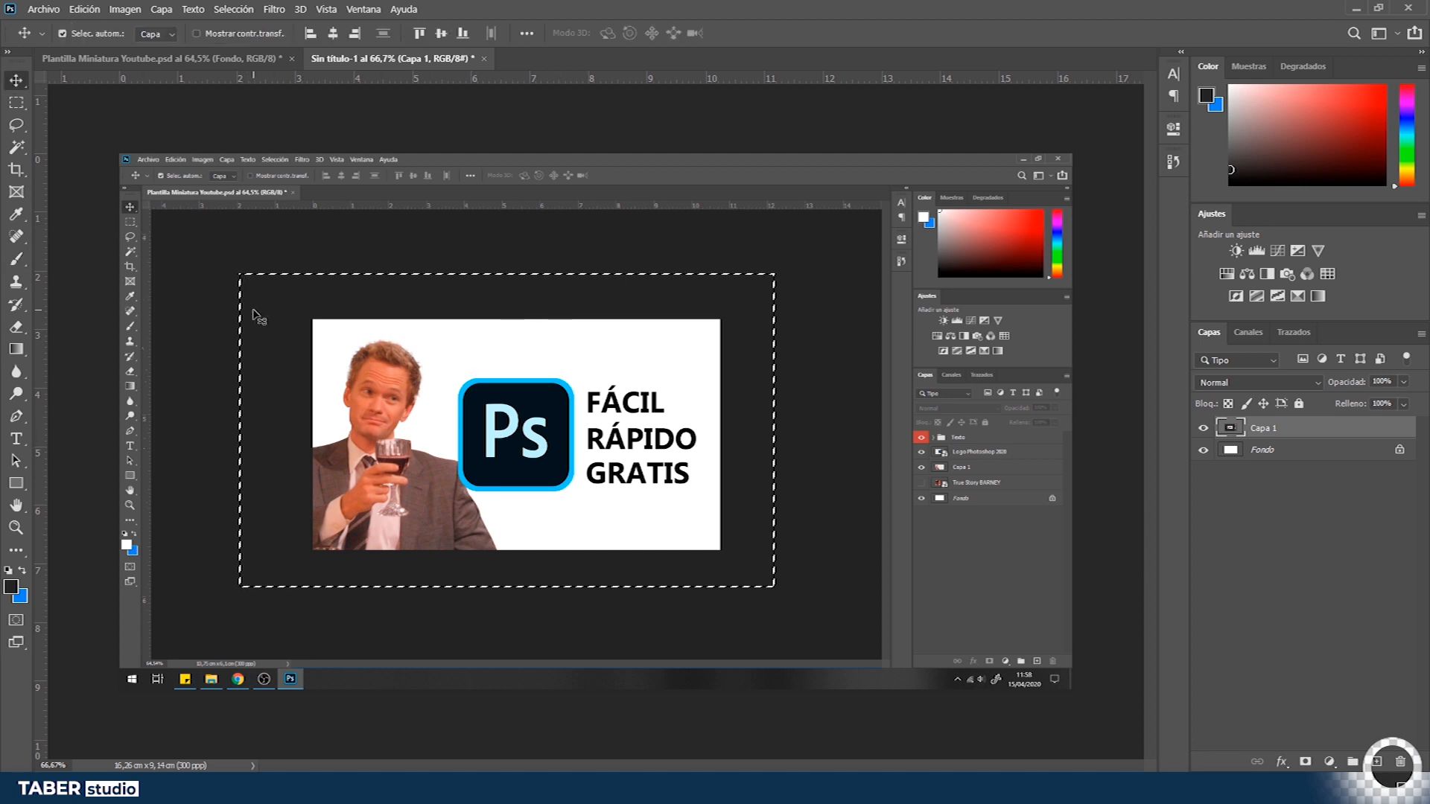
{"action": "key", "text": "Delete"}
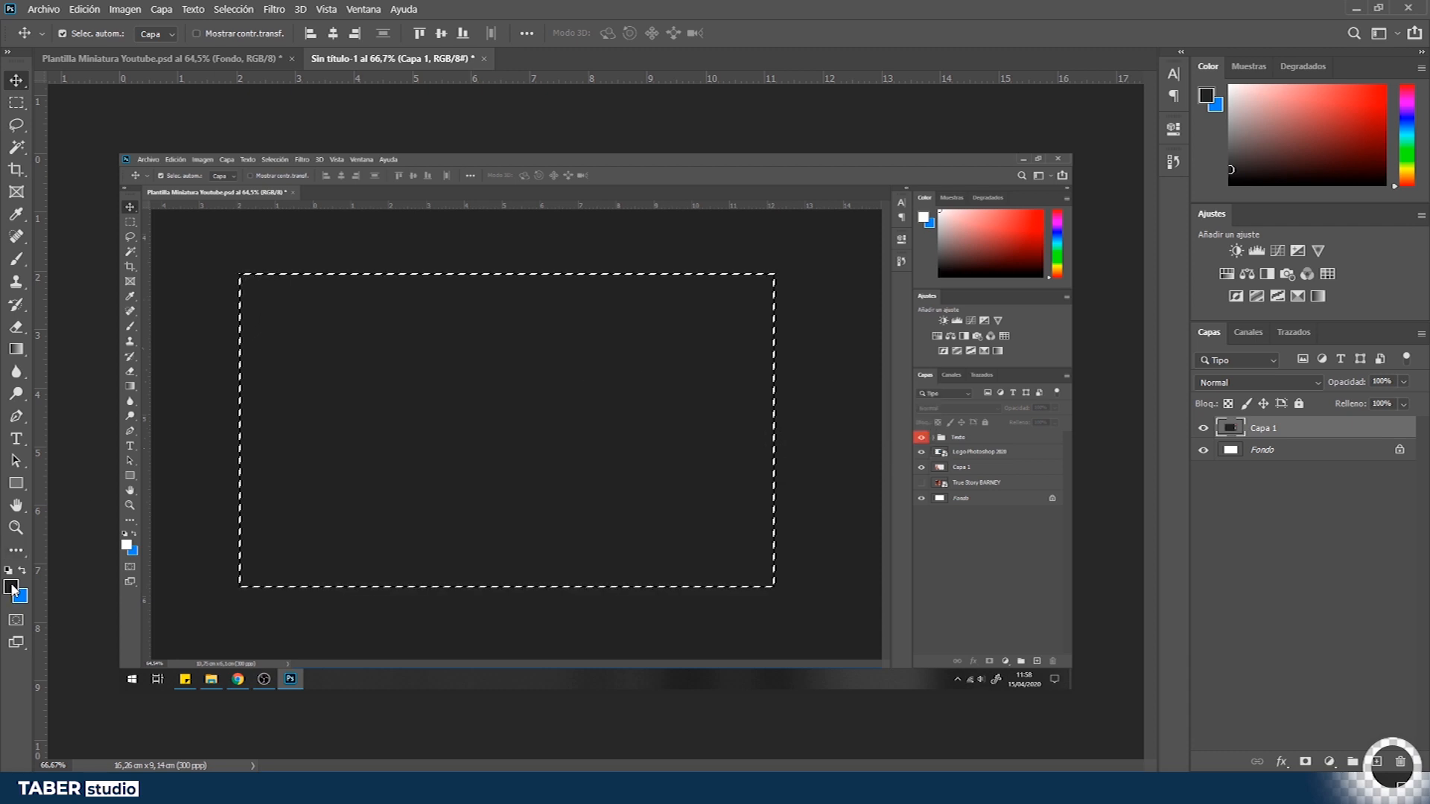
- Copy the selected region of the screenshot onto a new layer
{"action": "key", "text": "ctrl+d"}
{"action": "key", "text": "ctrl+z"}
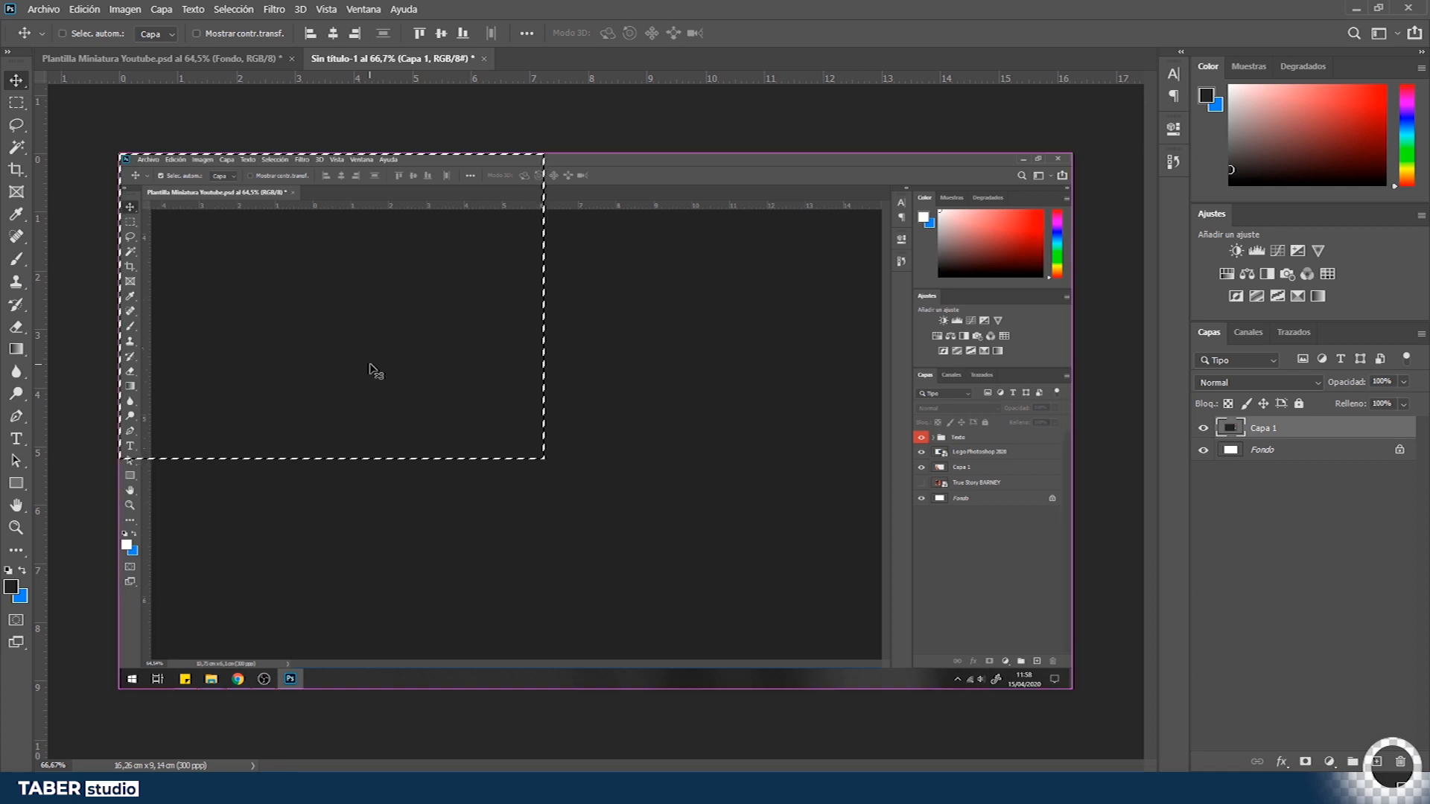
{"action": "key", "text": "ctrl+j"}
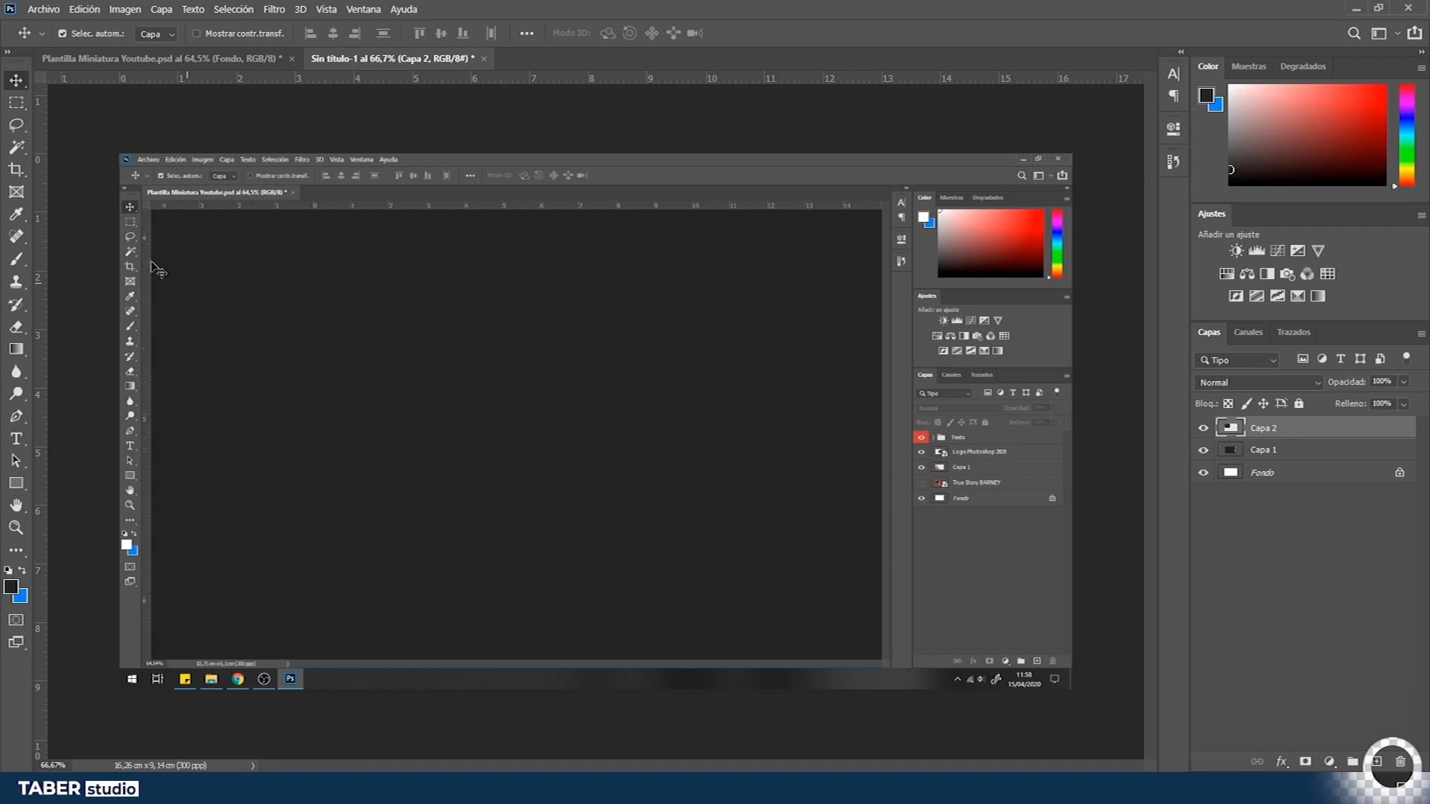
- Bring the copied screenshot layer into the thumbnail document above the background and enlarge it with Free Transform to cover the canvas
{"action": "left_click_drag", "start_coordinate": [233, 223], "coordinate": [514, 391]}
{"action": "mouse_move", "coordinate": [458, 322]}
{"action": "left_mouse_down"}
{"action": "mouse_move", "coordinate": [460, 367]}
{"action": "mouse_move", "coordinate": [456, 333]}
{"action": "left_mouse_up"}
{"action": "scroll", "coordinate": [456, 332], "scroll_direction": "up", "scroll_amount": 4}
{"action": "scroll", "coordinate": [981, 456], "scroll_direction": "down", "scroll_amount": 8}
{"action": "key", "text": "ctrl+t"}
{"action": "left_click_drag", "start_coordinate": [646, 478], "coordinate": [843, 631]}
{"action": "key", "text": "Return"}
{"action": "key", "text": "z"}
{"action": "left_click_drag", "start_coordinate": [588, 365], "coordinate": [608, 371]}
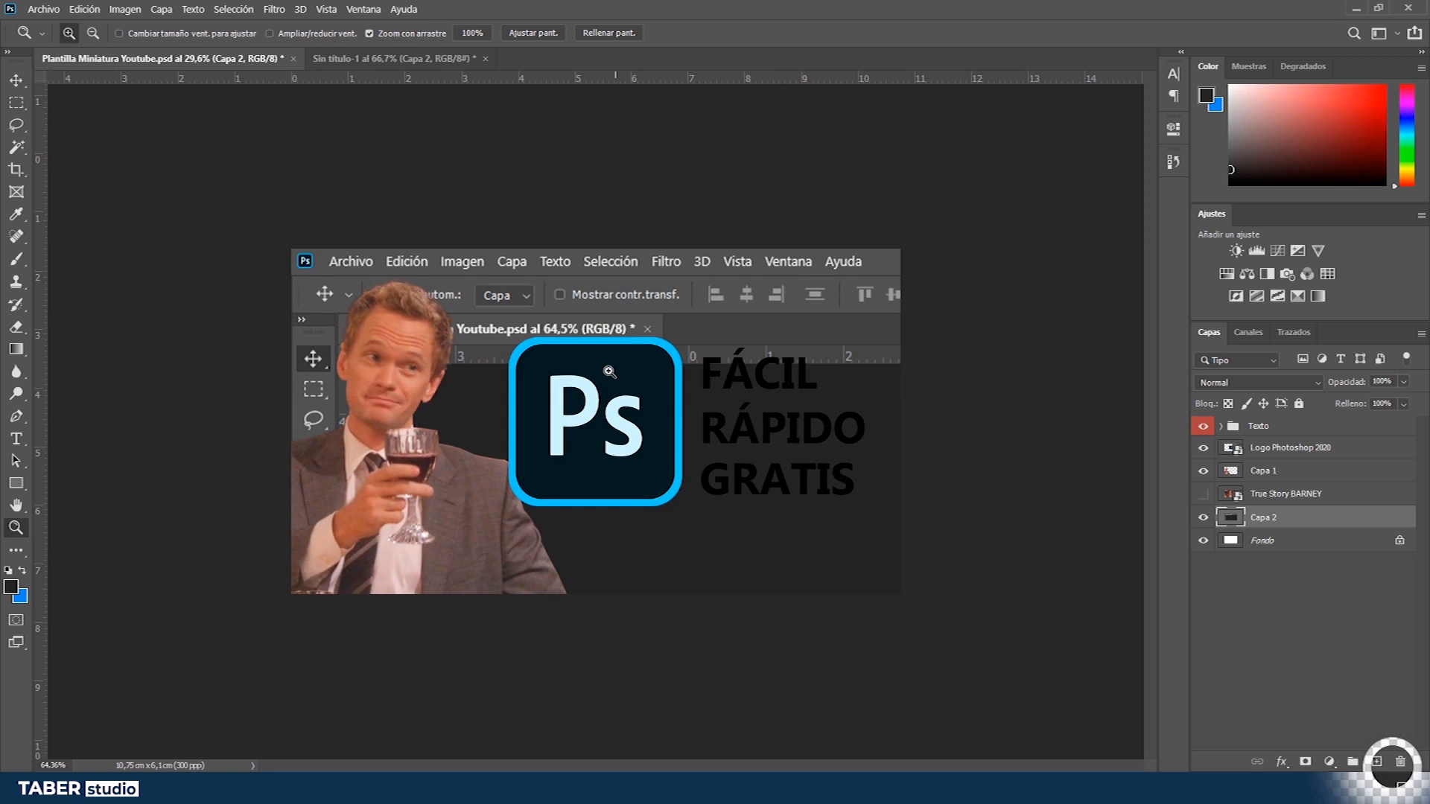
- Choose the Gradient tool and load the foreground-to-transparent preset from the Básicos gradients
{"action": "key", "text": "v"}
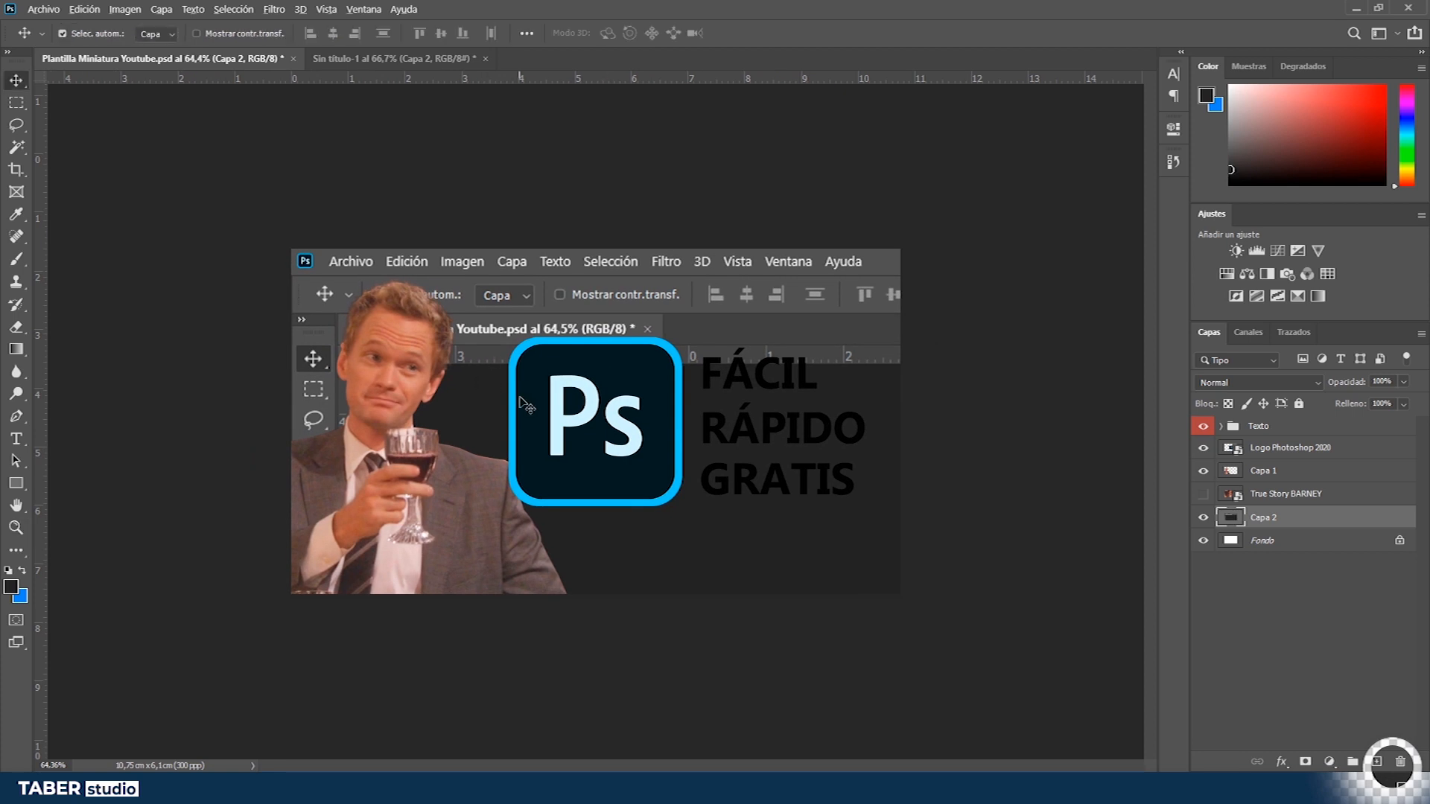
{"action": "scroll", "coordinate": [522, 408], "scroll_direction": "down", "scroll_amount": 2}
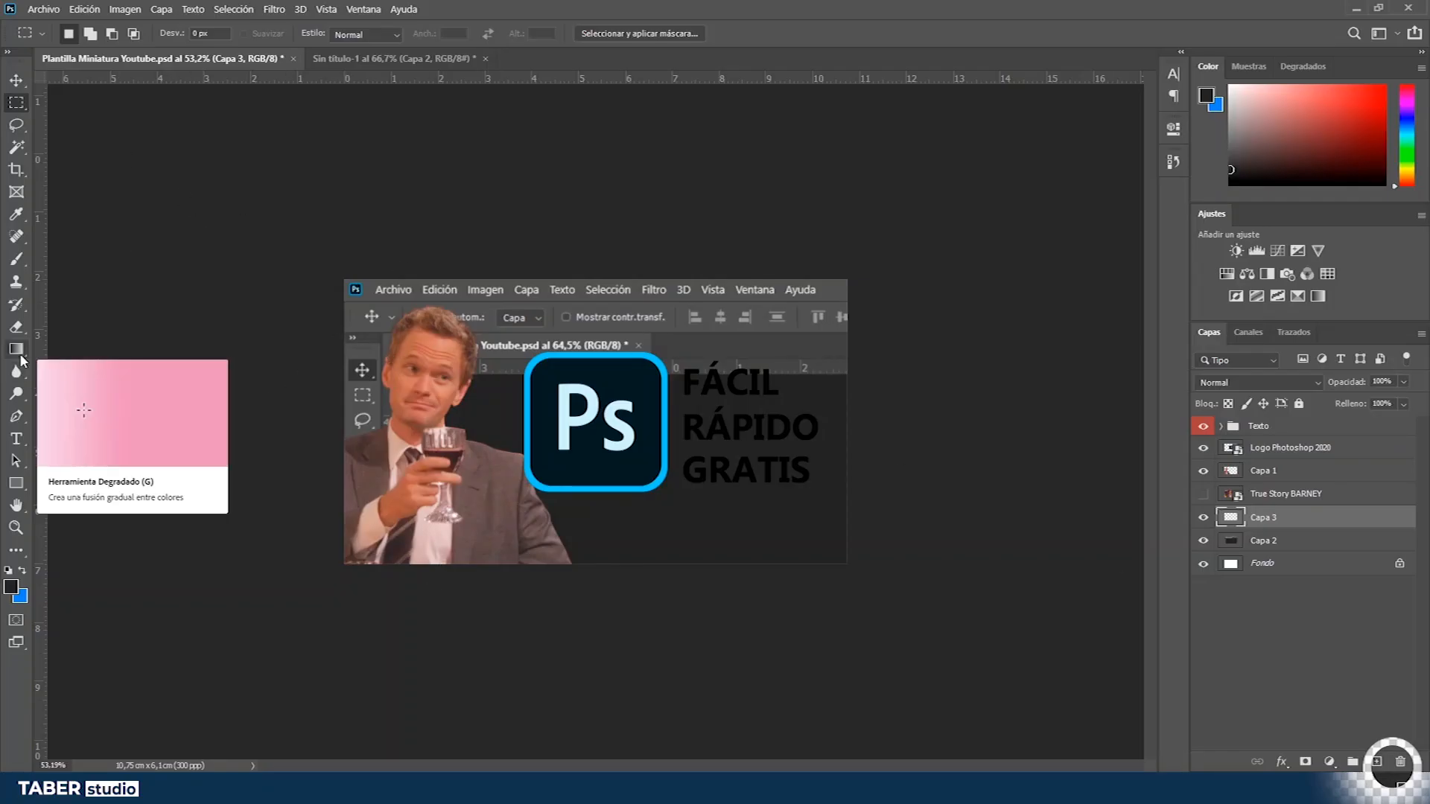
{"action": "left_click", "coordinate": [21, 359]}
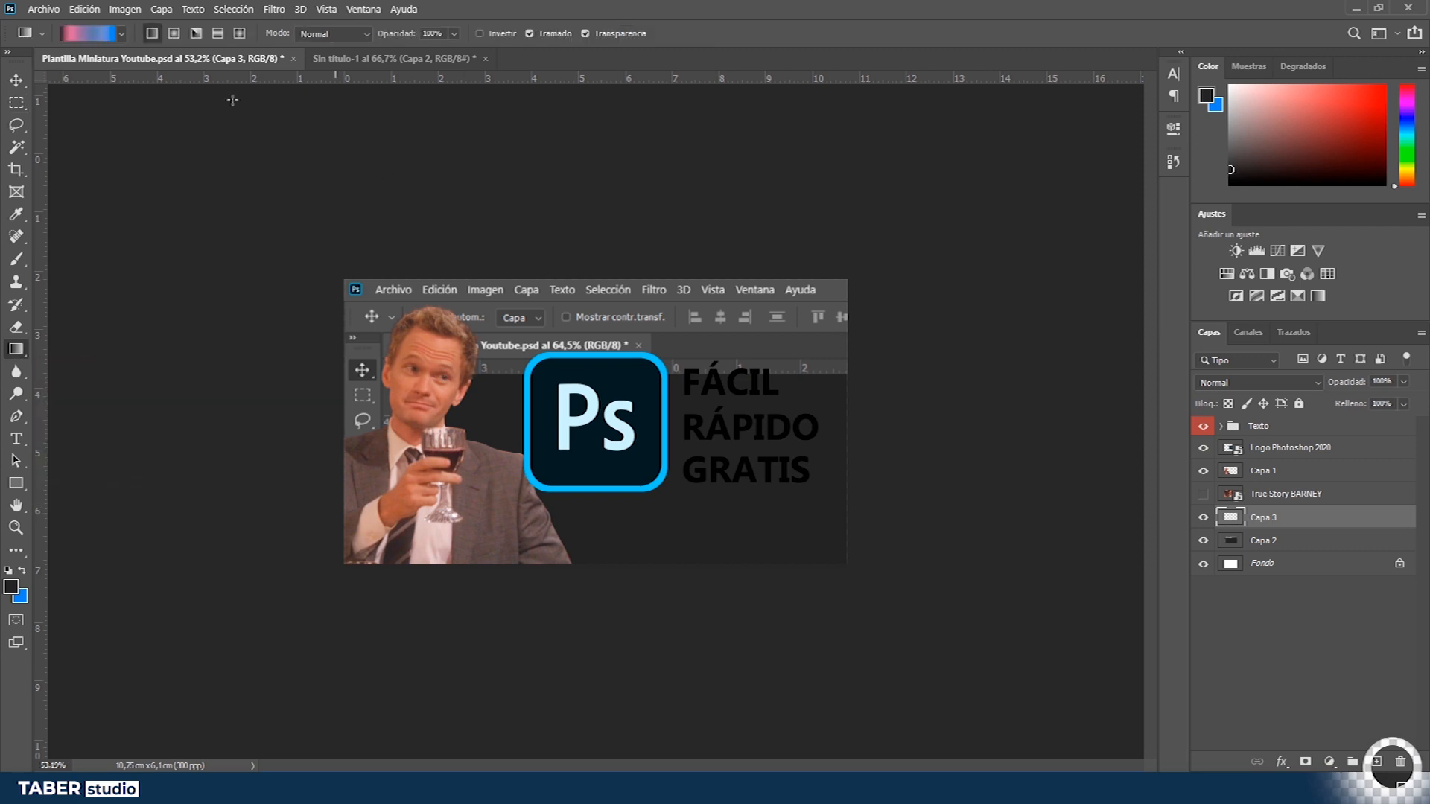
{"action": "left_click", "coordinate": [107, 36]}
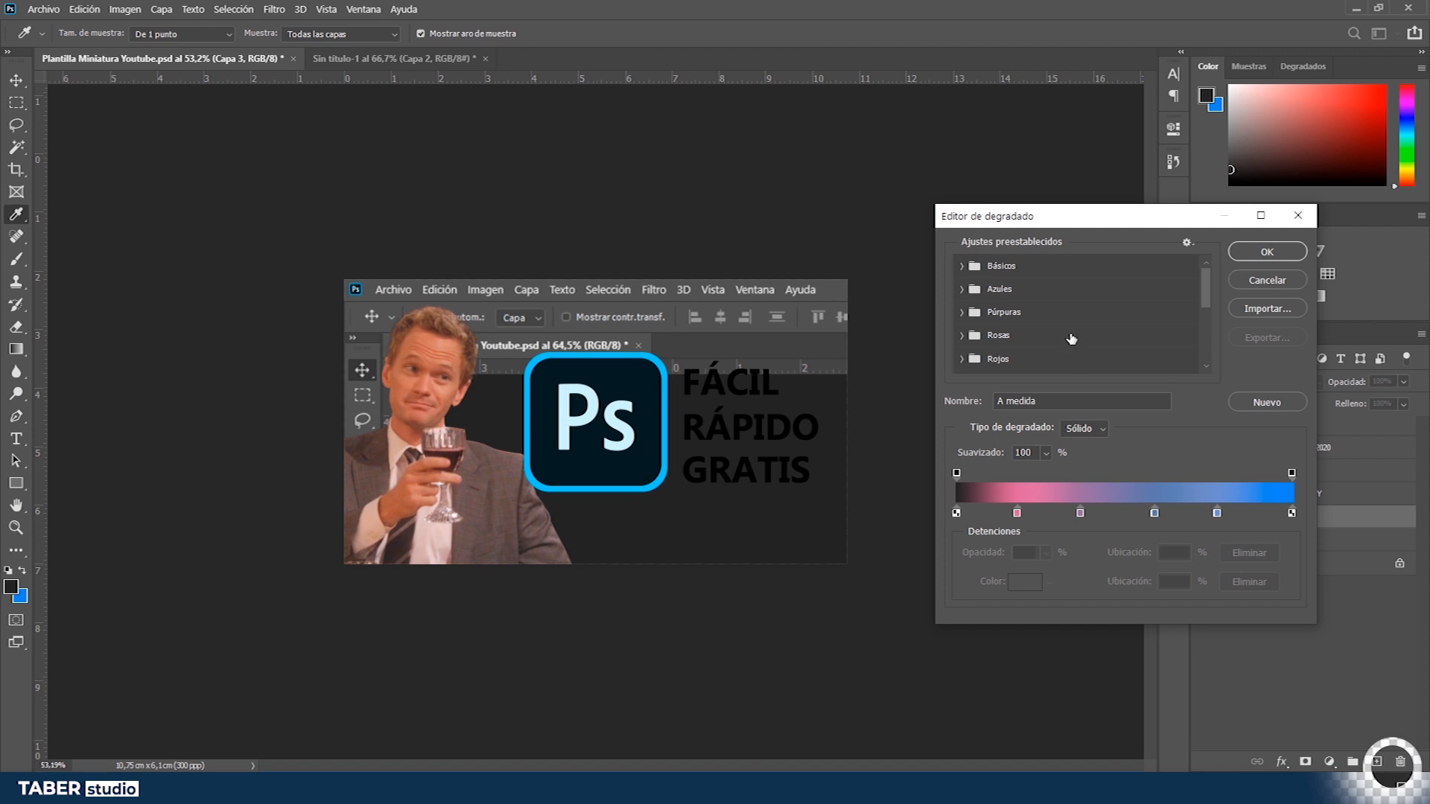
{"action": "left_click", "coordinate": [961, 268]}
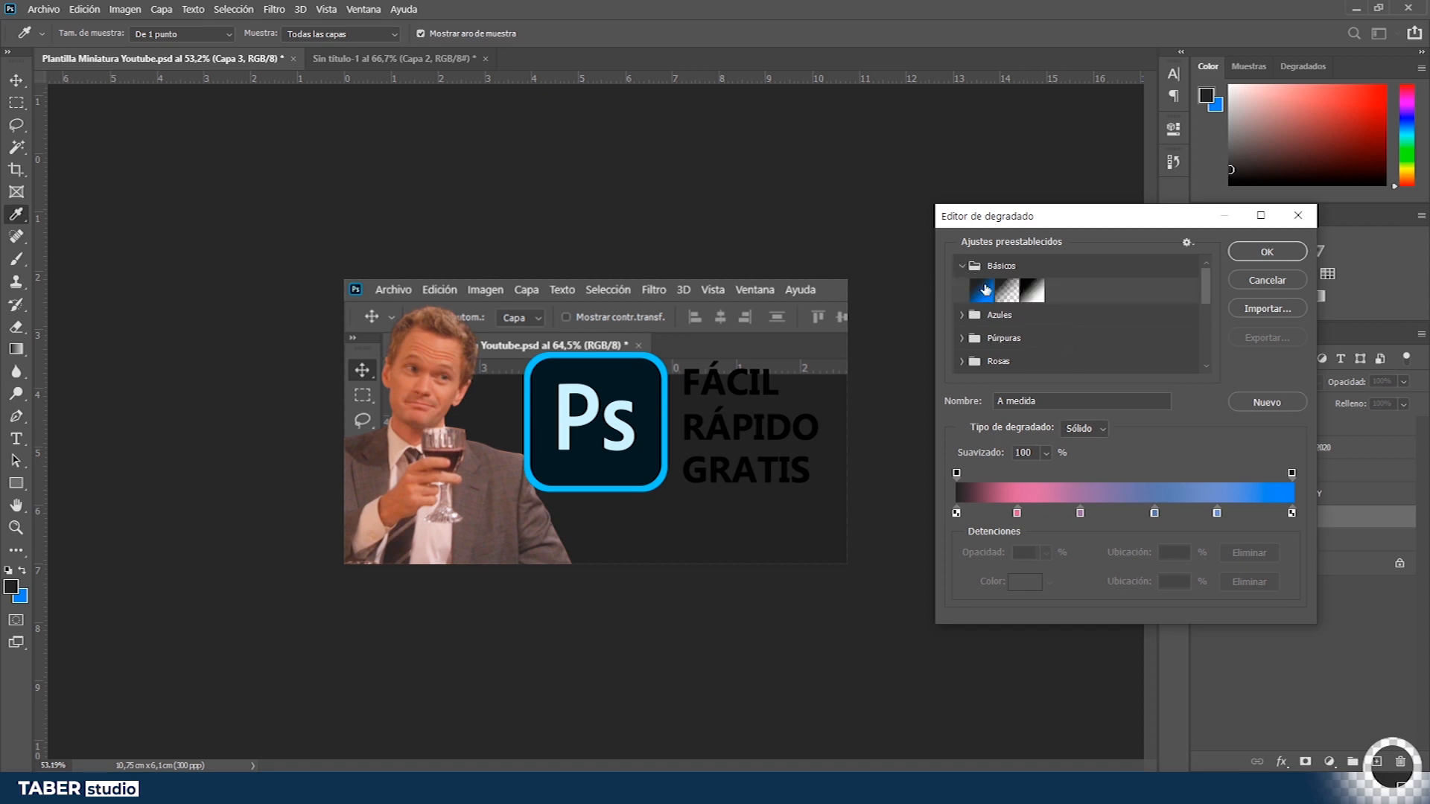
{"action": "left_click", "coordinate": [1006, 291]}
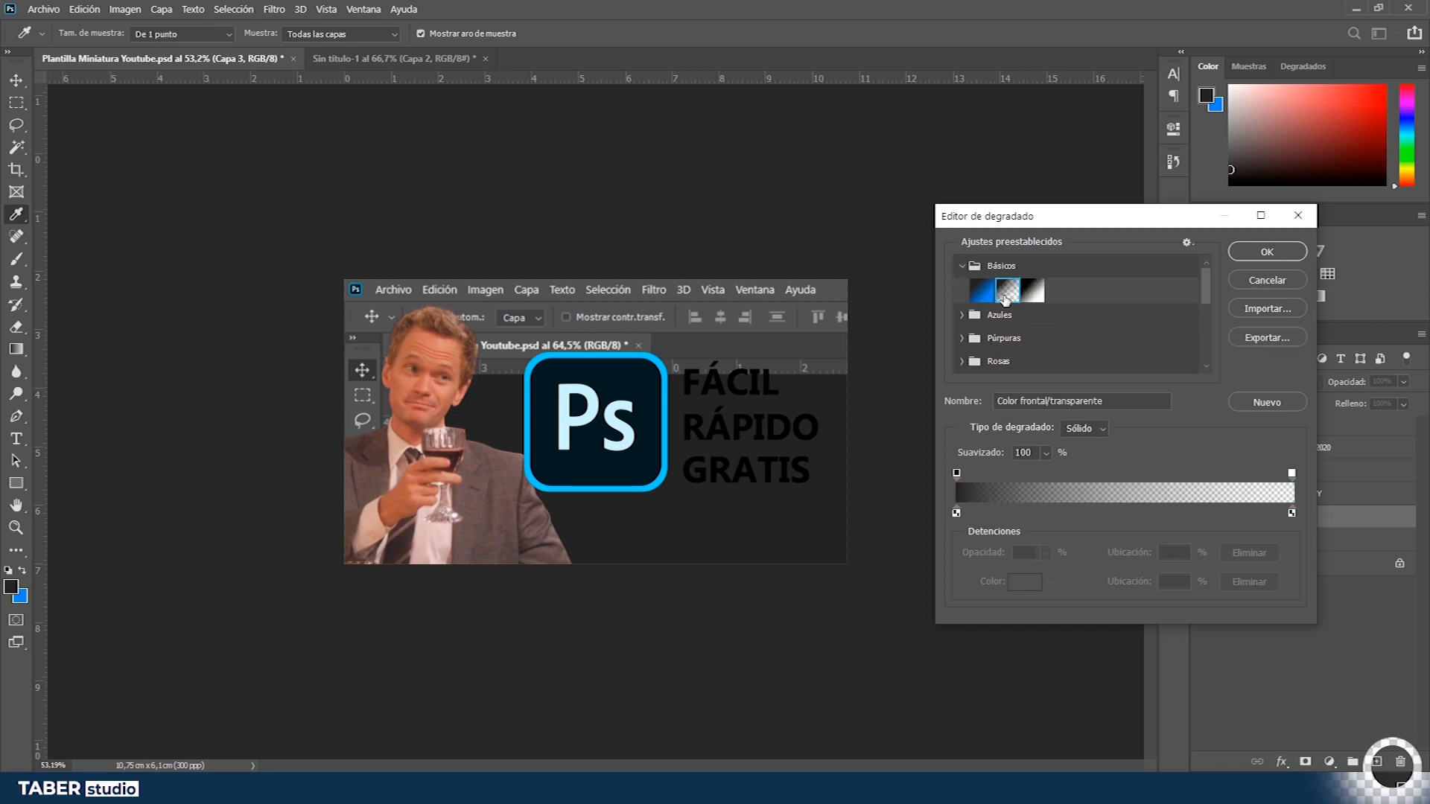
{"action": "left_click", "coordinate": [1040, 297]}
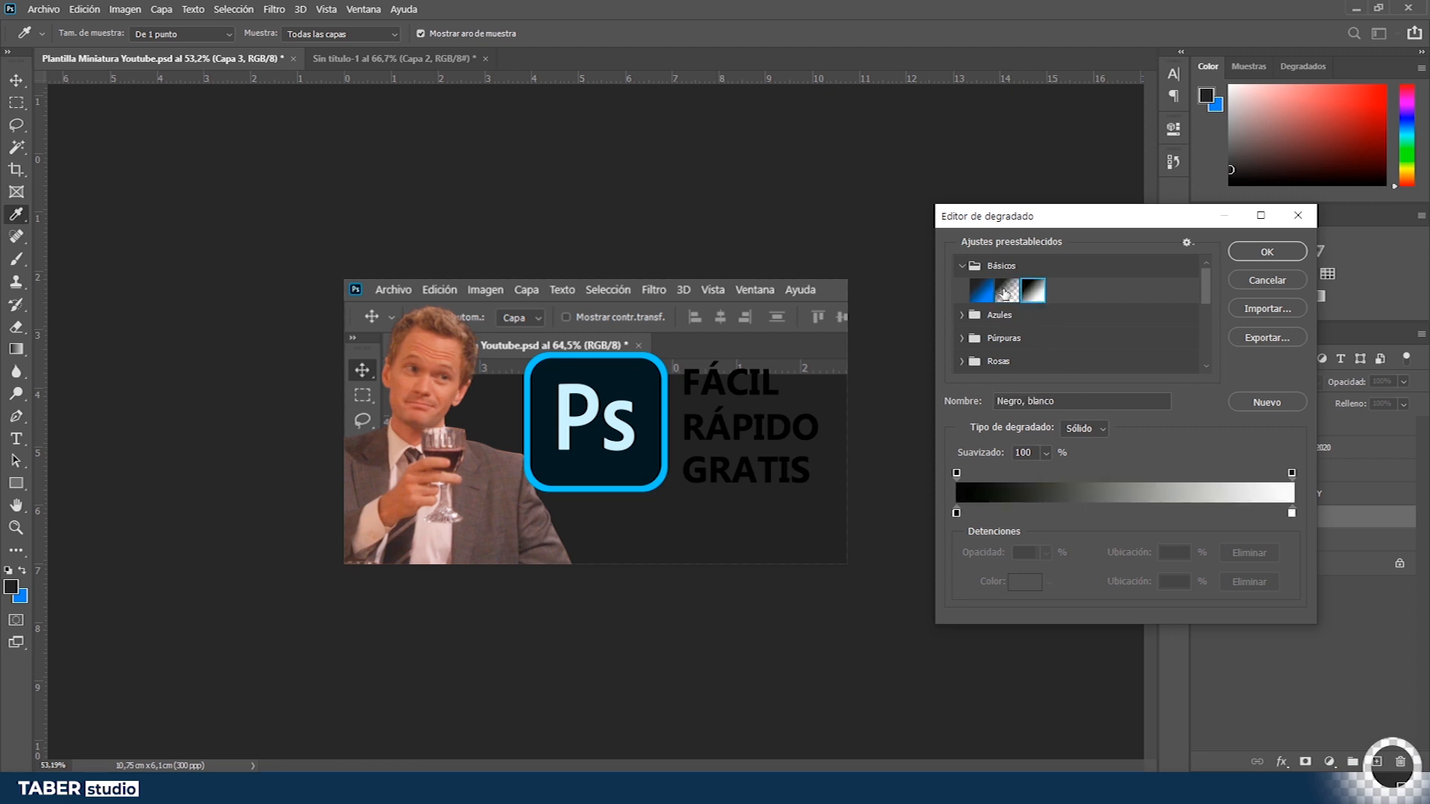
{"action": "left_click", "coordinate": [1006, 293]}
- Set the gradient's starting colour stop to red and confirm the gradient editor
{"action": "left_click", "coordinate": [1291, 513]}
{"action": "left_click", "coordinate": [1249, 581]}
{"action": "left_click", "coordinate": [957, 514]}
{"action": "left_click", "coordinate": [1025, 582]}
{"action": "left_click", "coordinate": [1166, 227]}
{"action": "left_click", "coordinate": [1368, 216]}
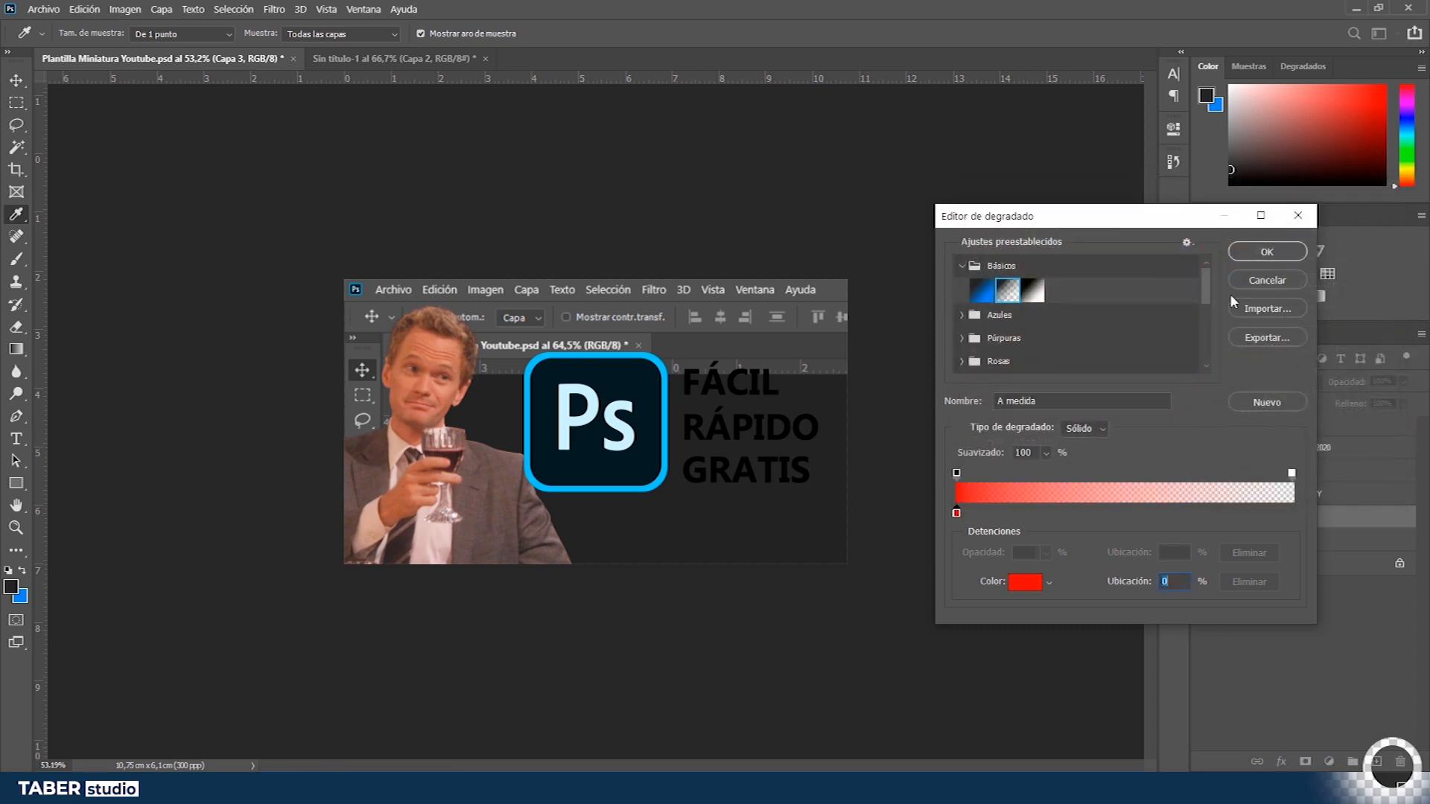
{"action": "left_click", "coordinate": [1253, 254]}
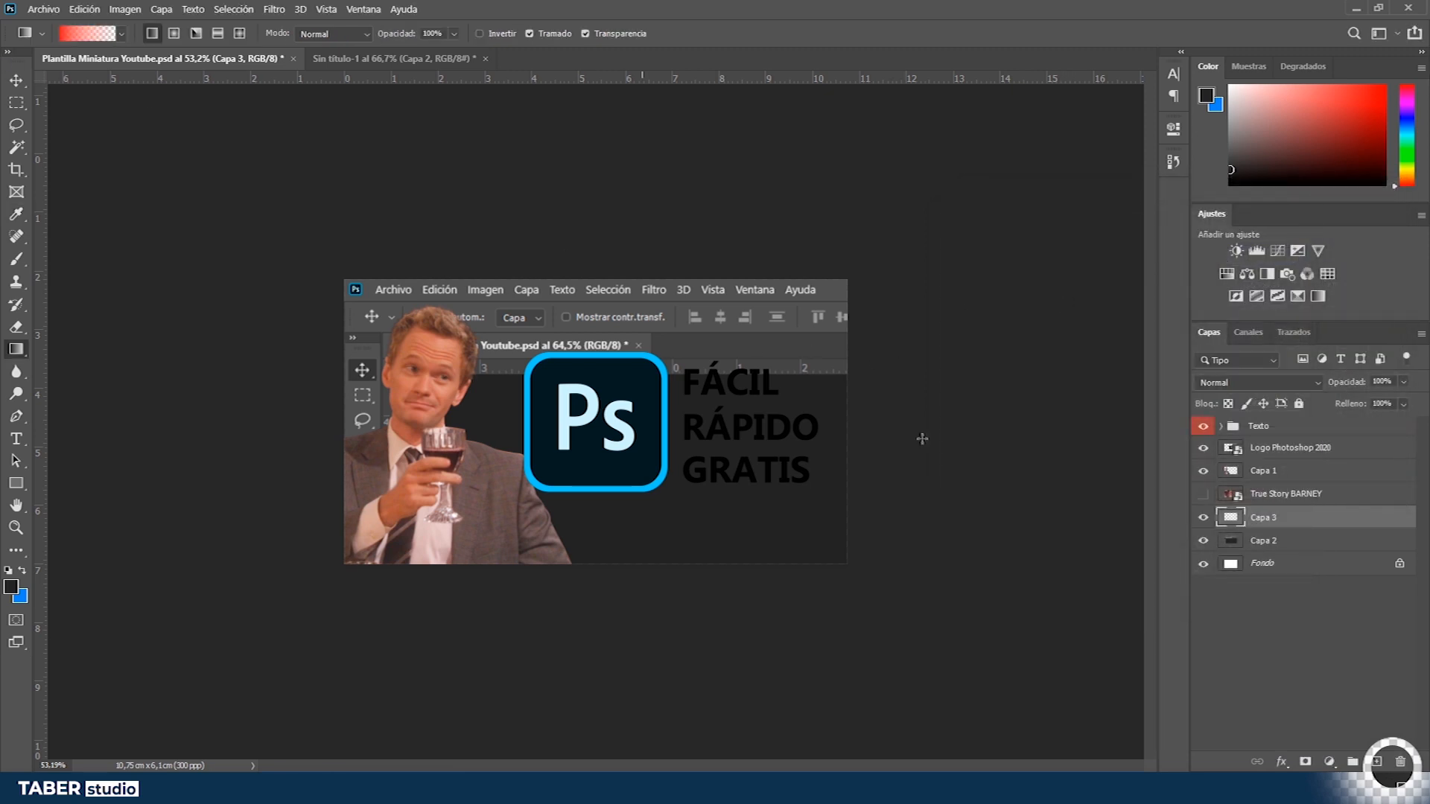
- Draw the red-to-transparent gradient on the new layer from the lower-right corner toward the canvas centre
{"action": "left_click_drag", "start_coordinate": [898, 420], "coordinate": [610, 441]}
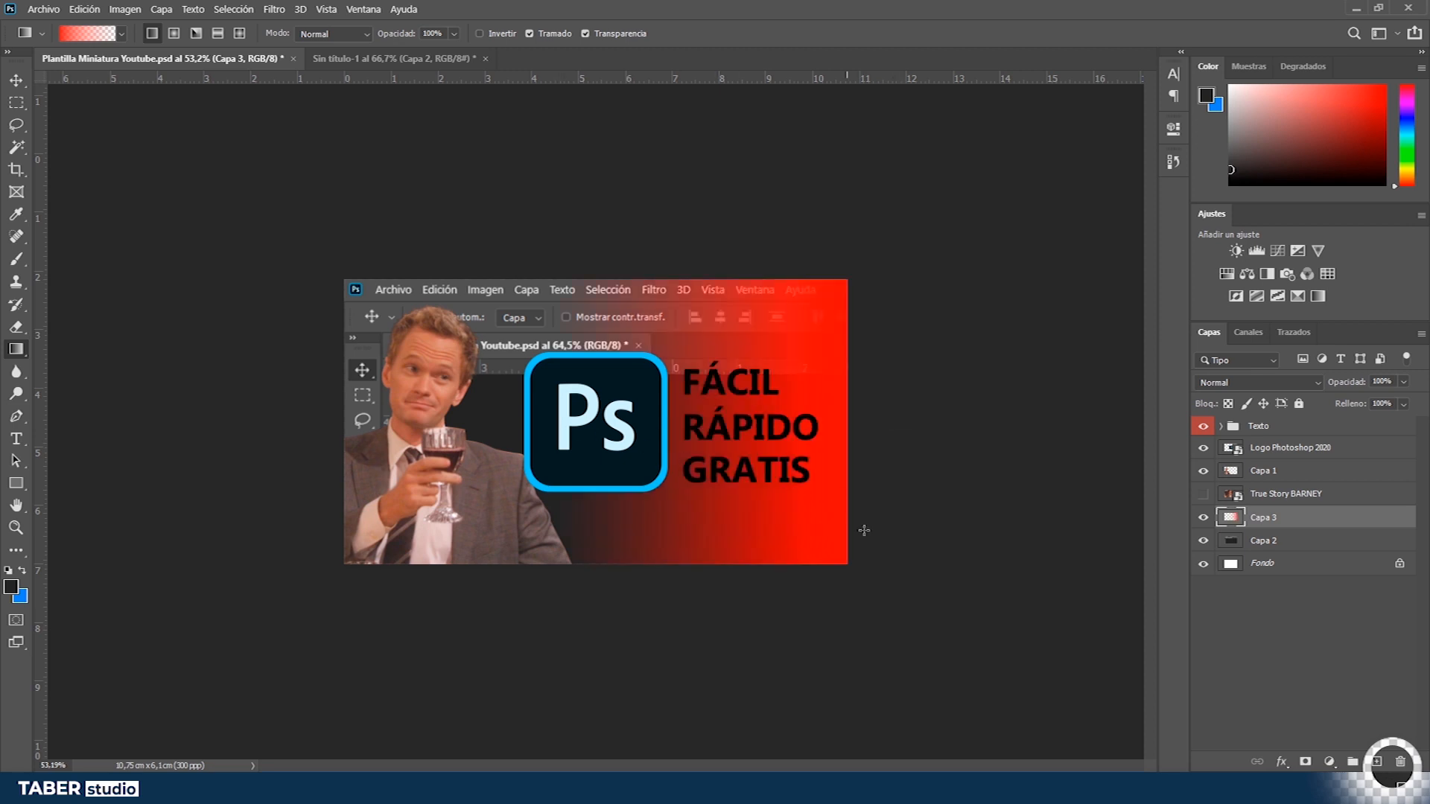
{"action": "left_click_drag", "start_coordinate": [896, 590], "coordinate": [671, 472]}
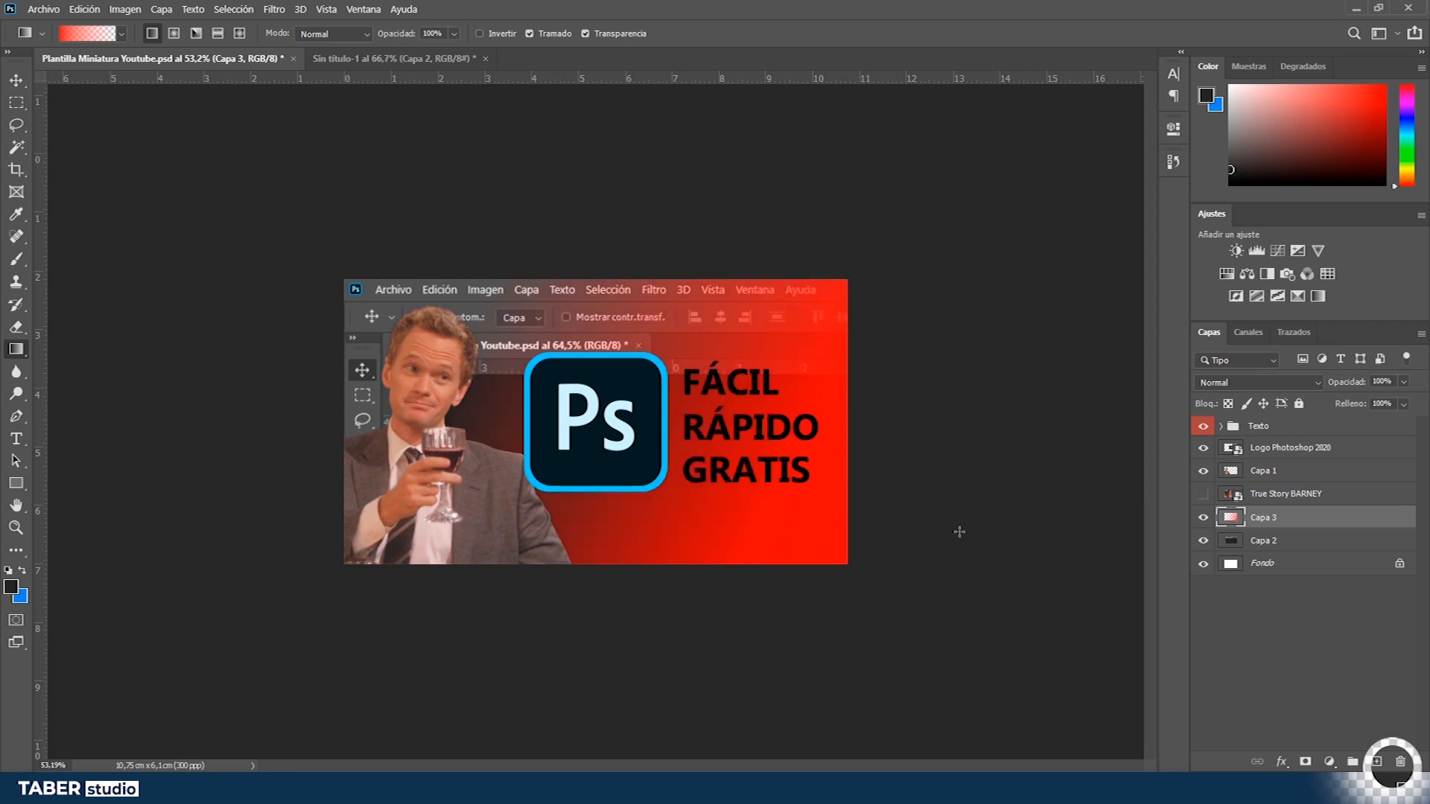
{"action": "key", "text": "v"}
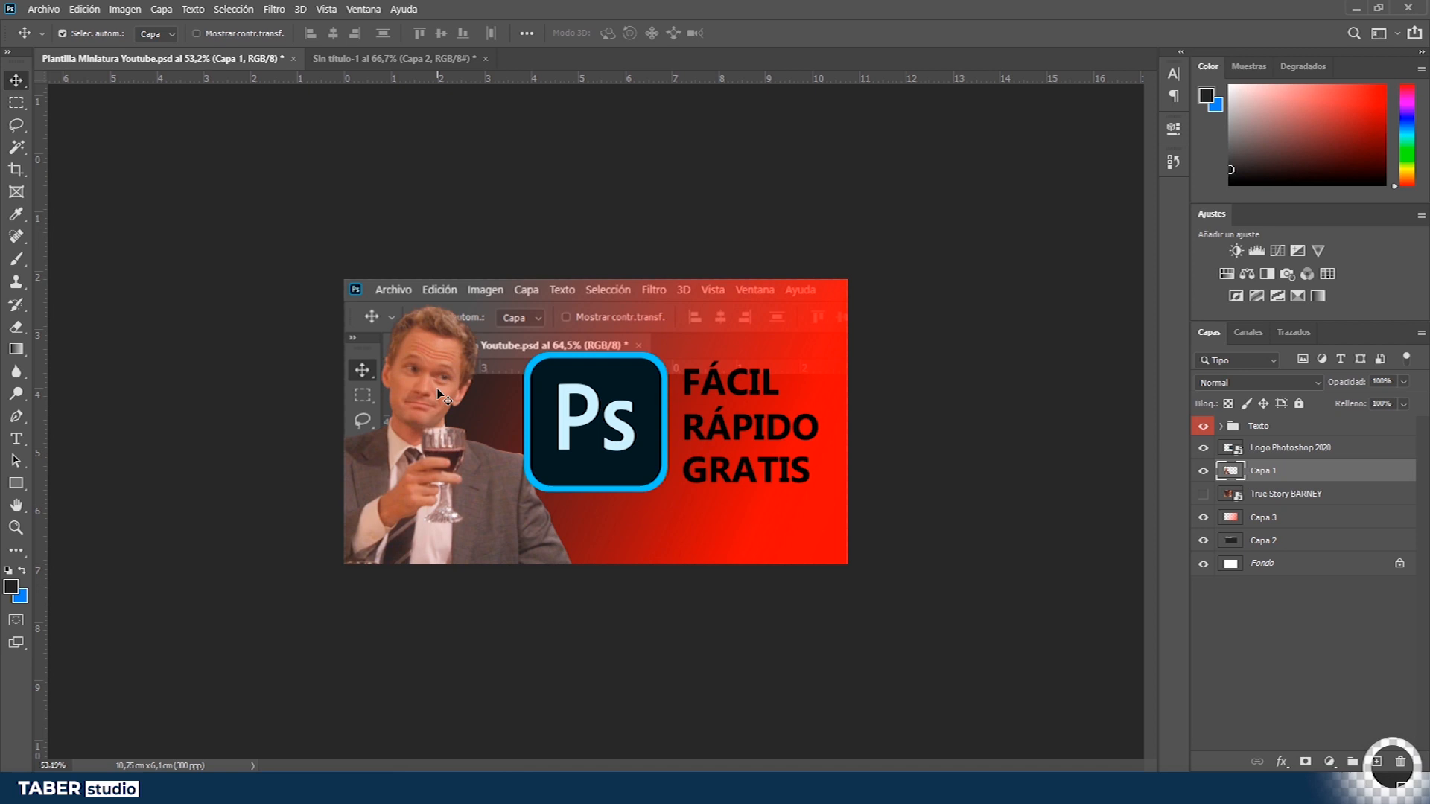
{"action": "key", "text": "z"}
{"action": "left_click", "coordinate": [447, 403]}
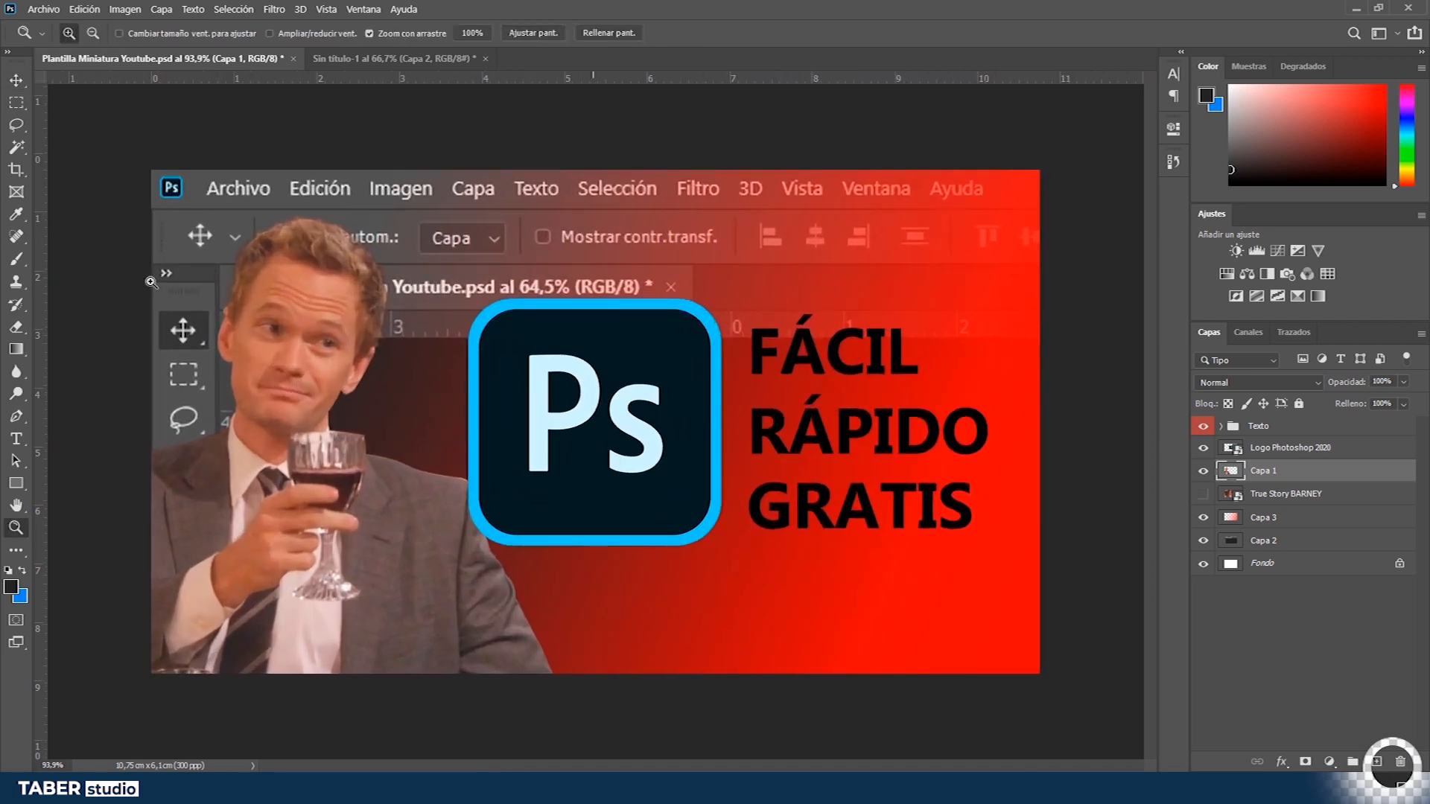
{"action": "key", "text": "v"}
{"action": "key", "text": "ctrl+minus"}
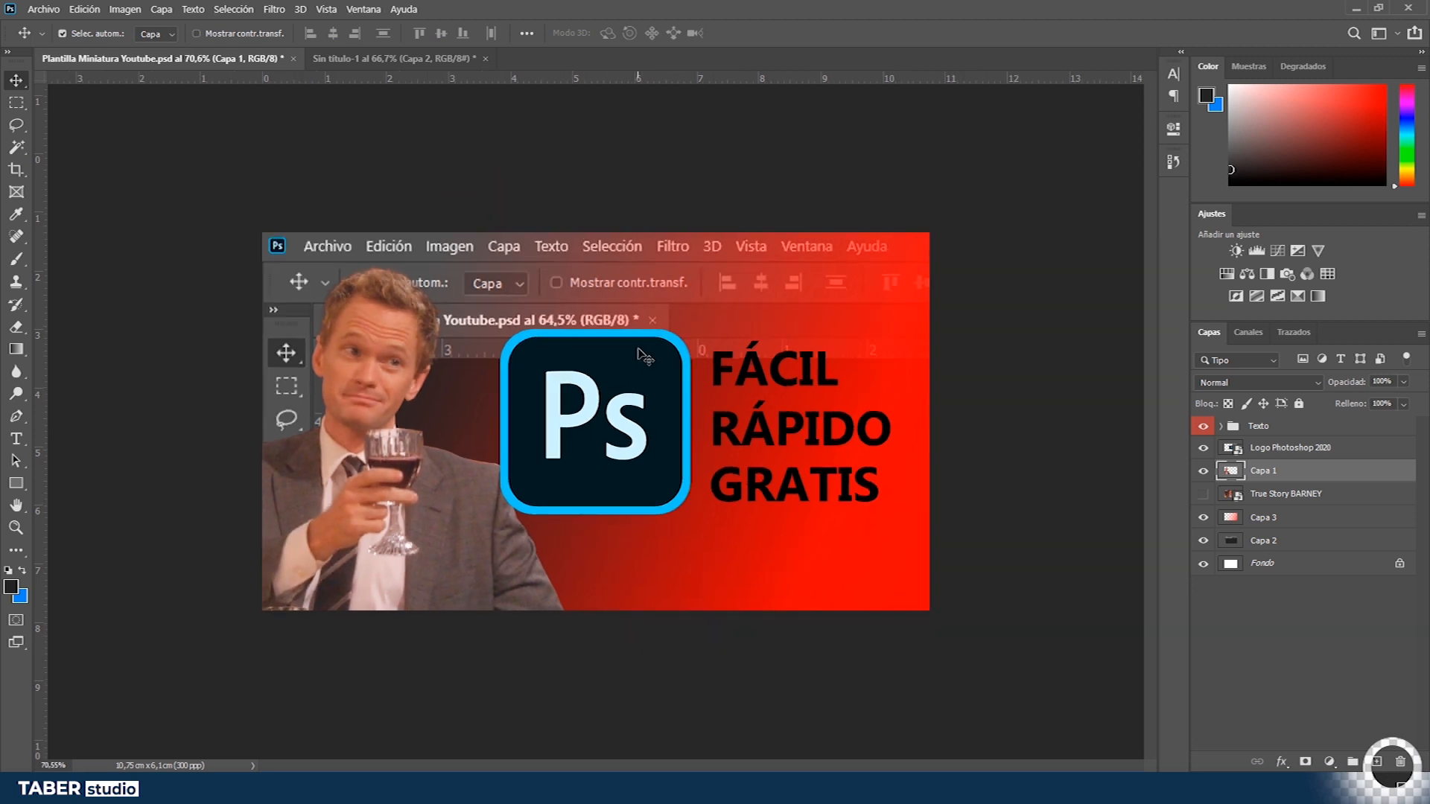
{"action": "left_click", "coordinate": [1236, 251]}
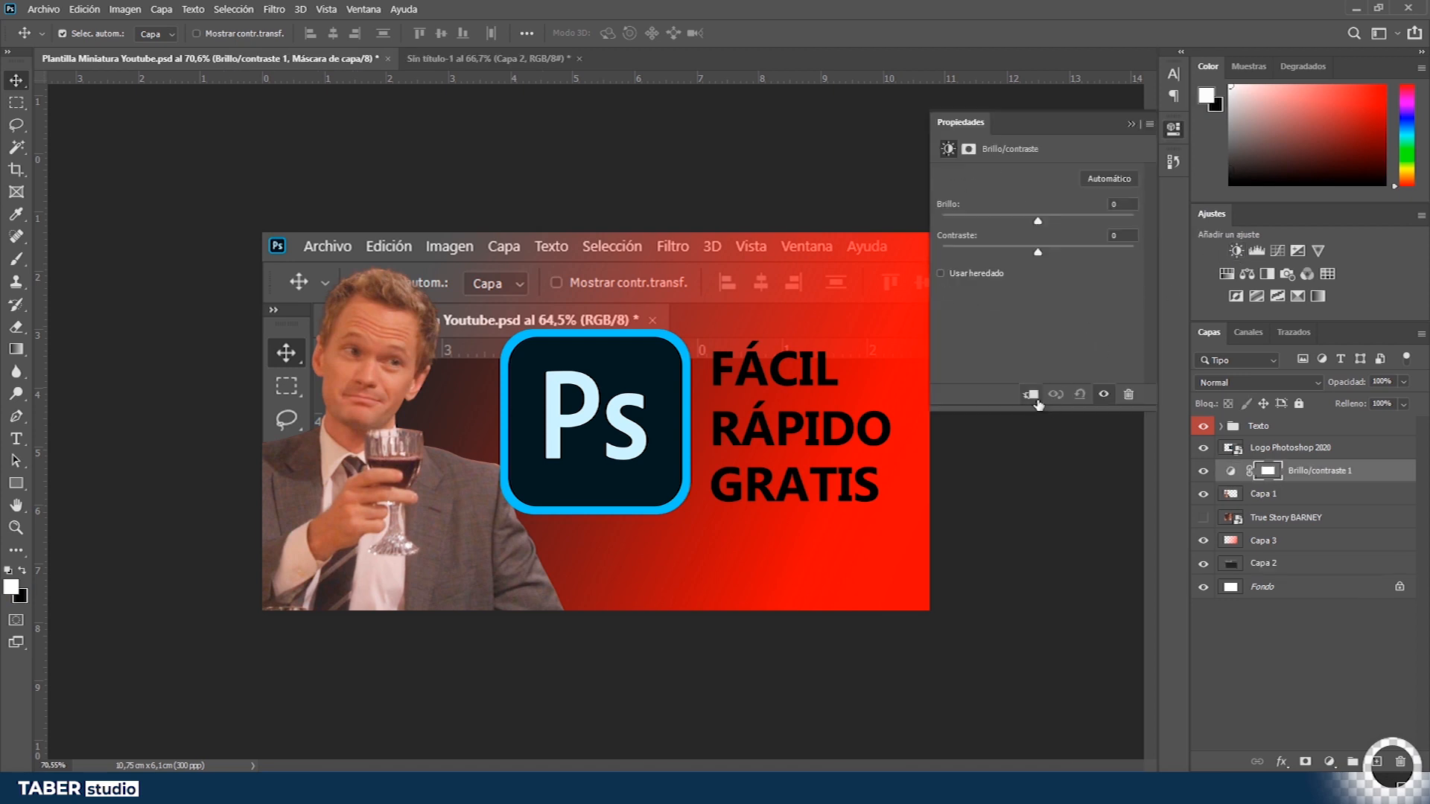
{"action": "left_click_drag", "start_coordinate": [1037, 222], "coordinate": [1086, 239]}
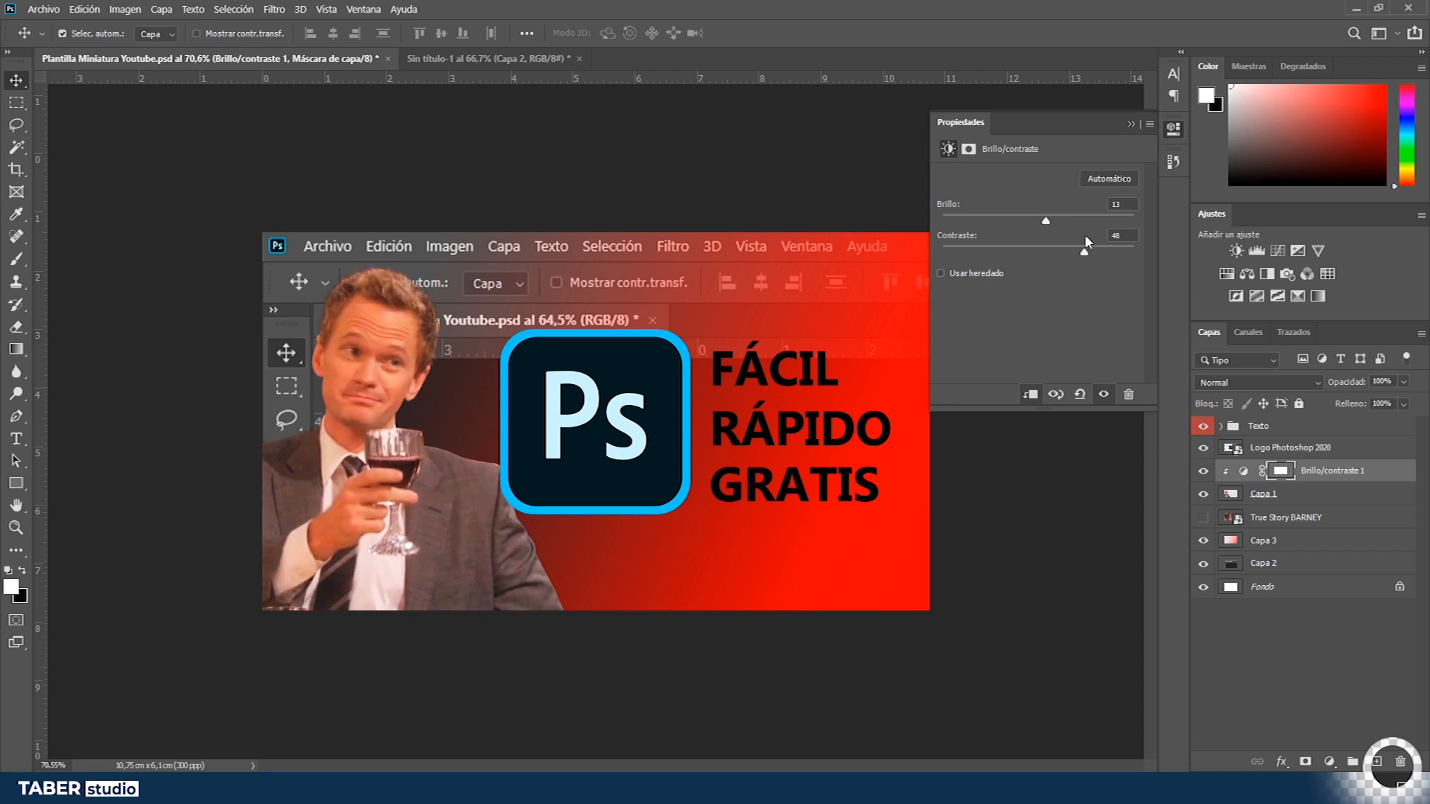
{"action": "left_click", "coordinate": [1133, 125]}
{"action": "key", "text": "Delete"}
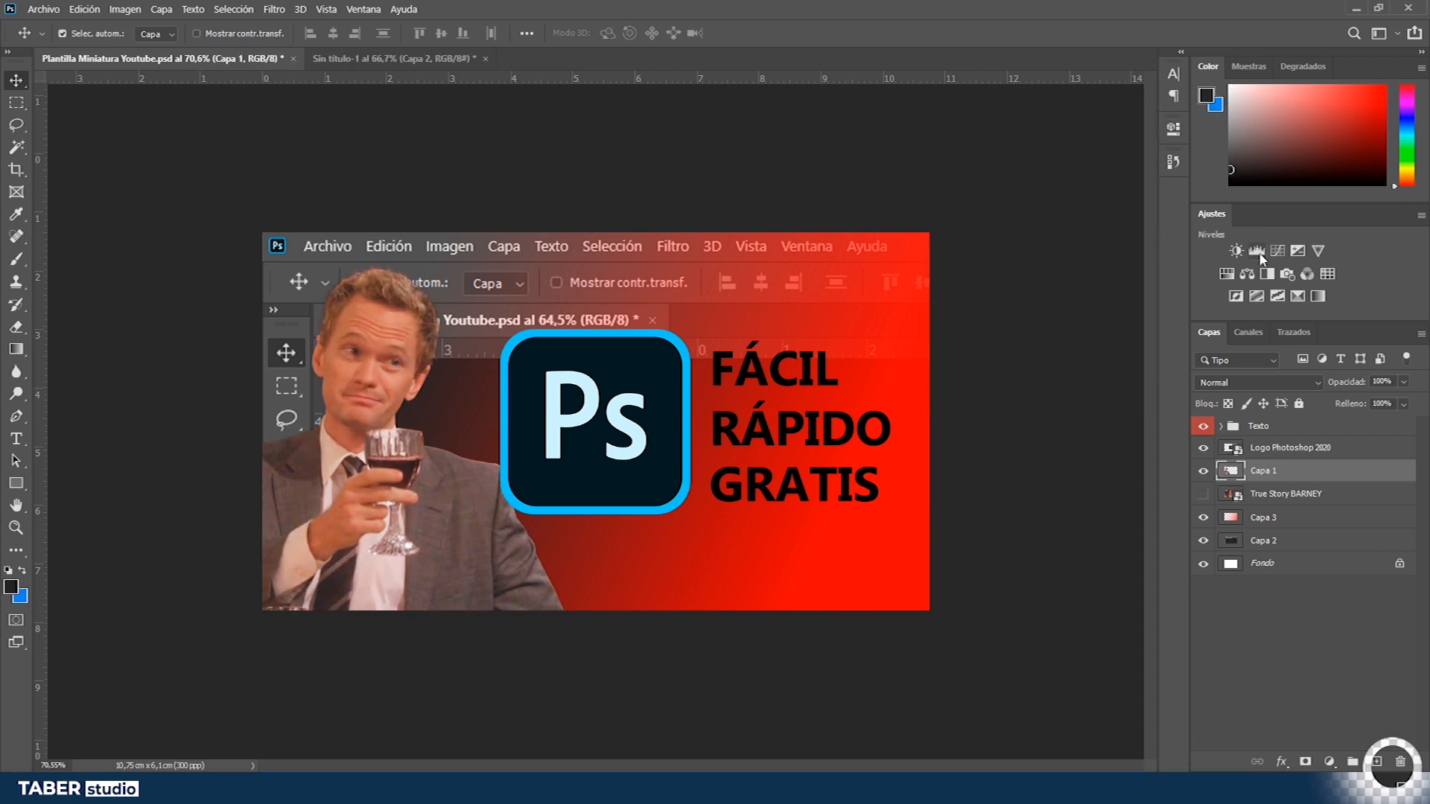
{"action": "left_click", "coordinate": [1226, 275]}
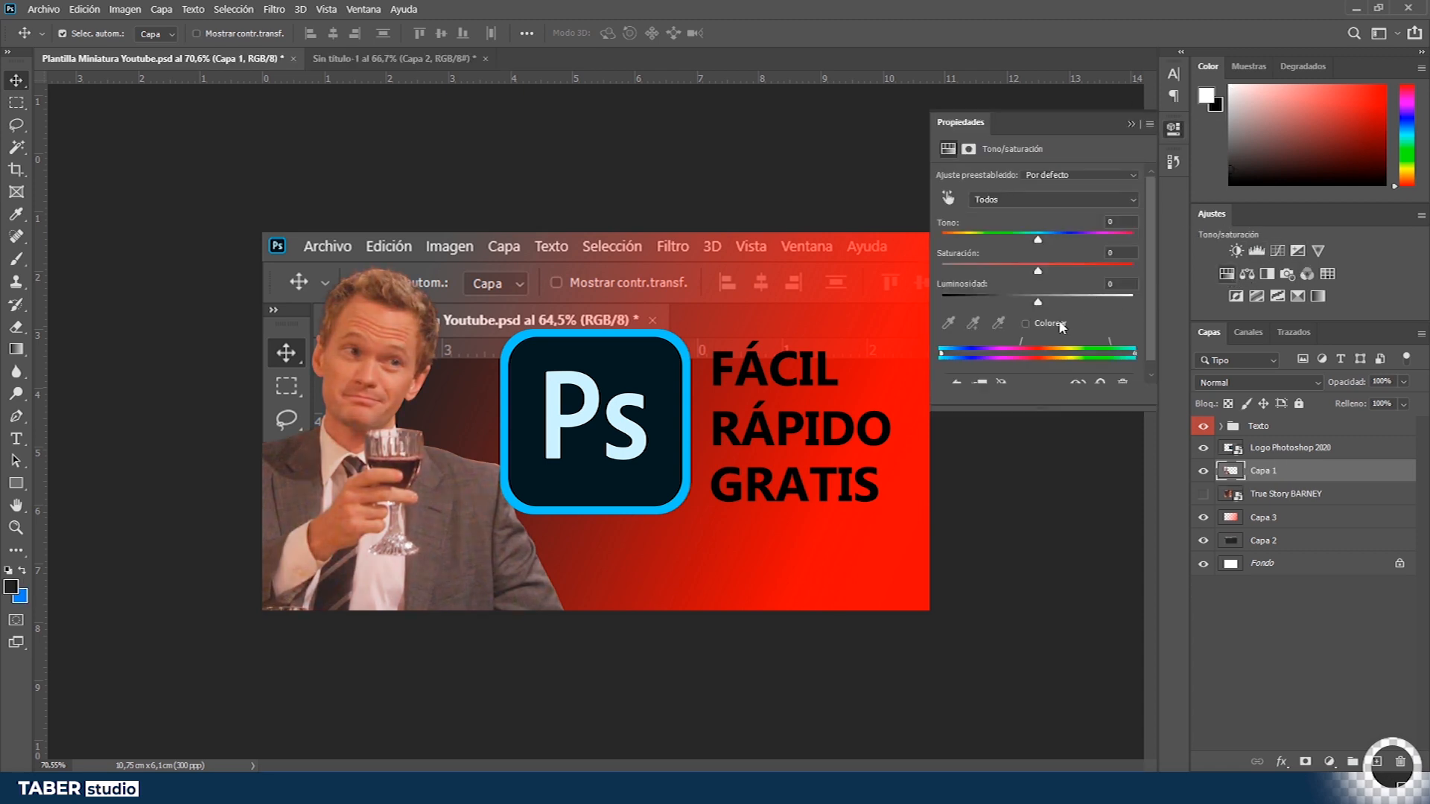
{"action": "left_click_drag", "start_coordinate": [1037, 239], "coordinate": [976, 244]}
{"action": "key", "text": "Delete"}
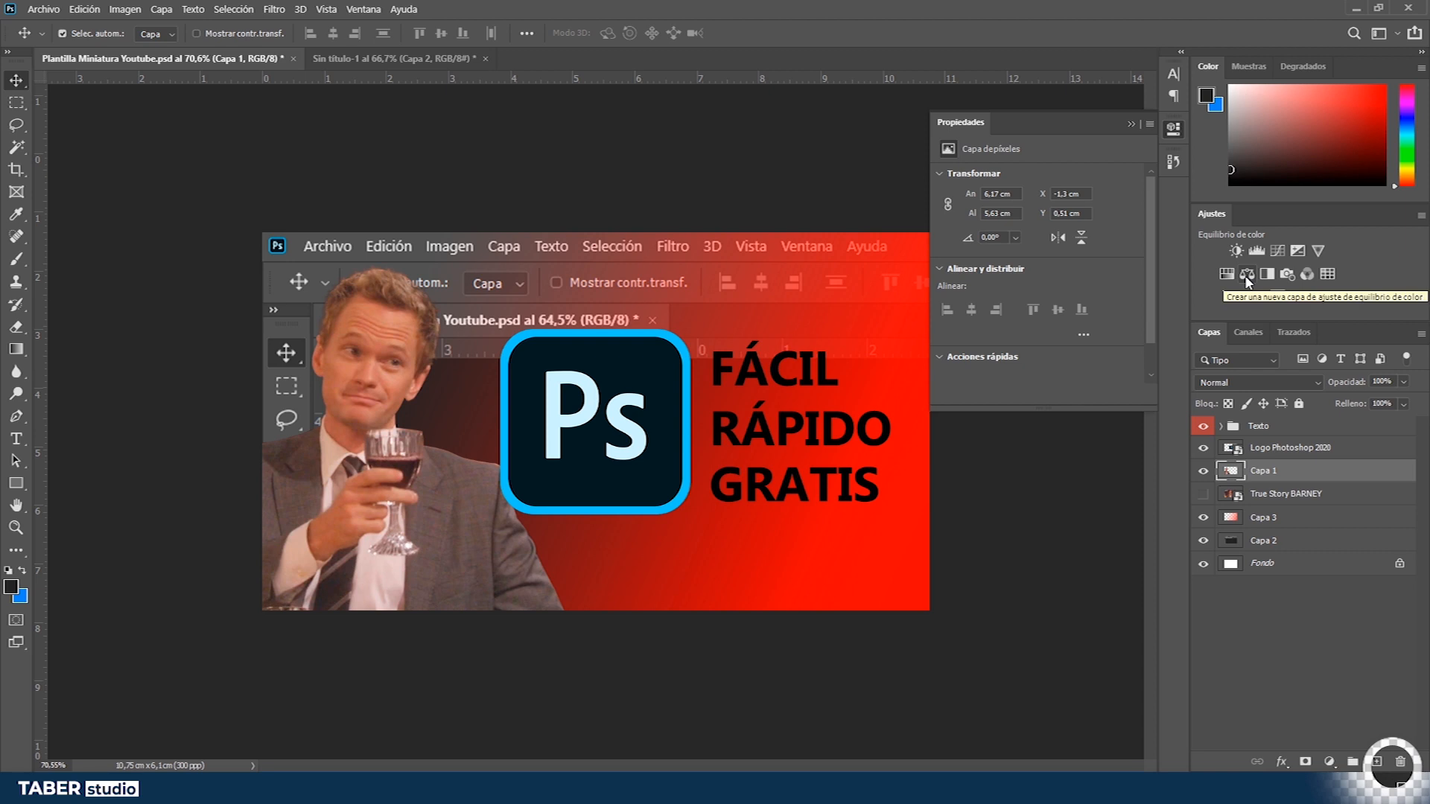
{"action": "left_click", "coordinate": [1132, 123]}
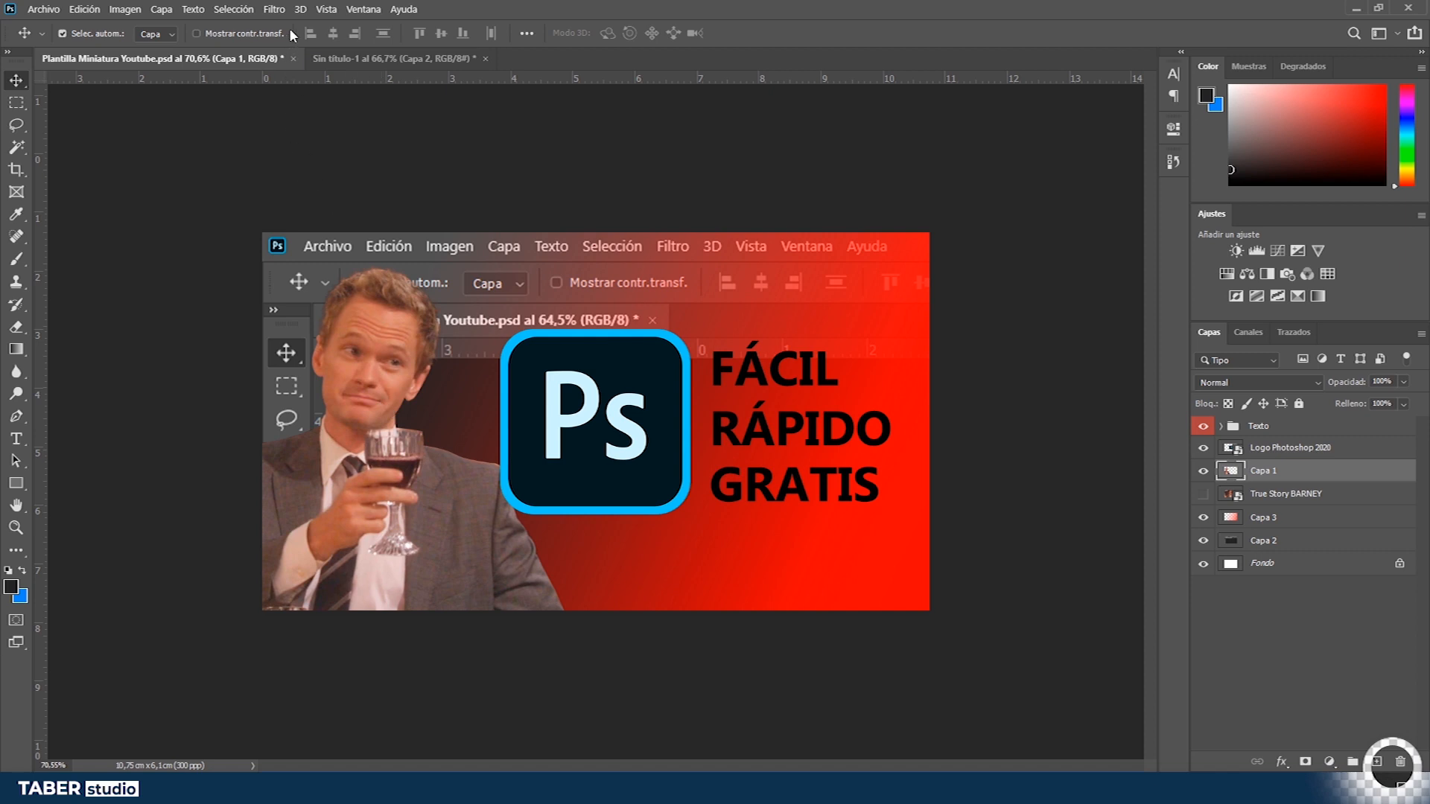
- Open the Camera Raw filter on the Barney layer Capa 1 and try the automatic white balance, undoing it
{"action": "left_click", "coordinate": [277, 10]}
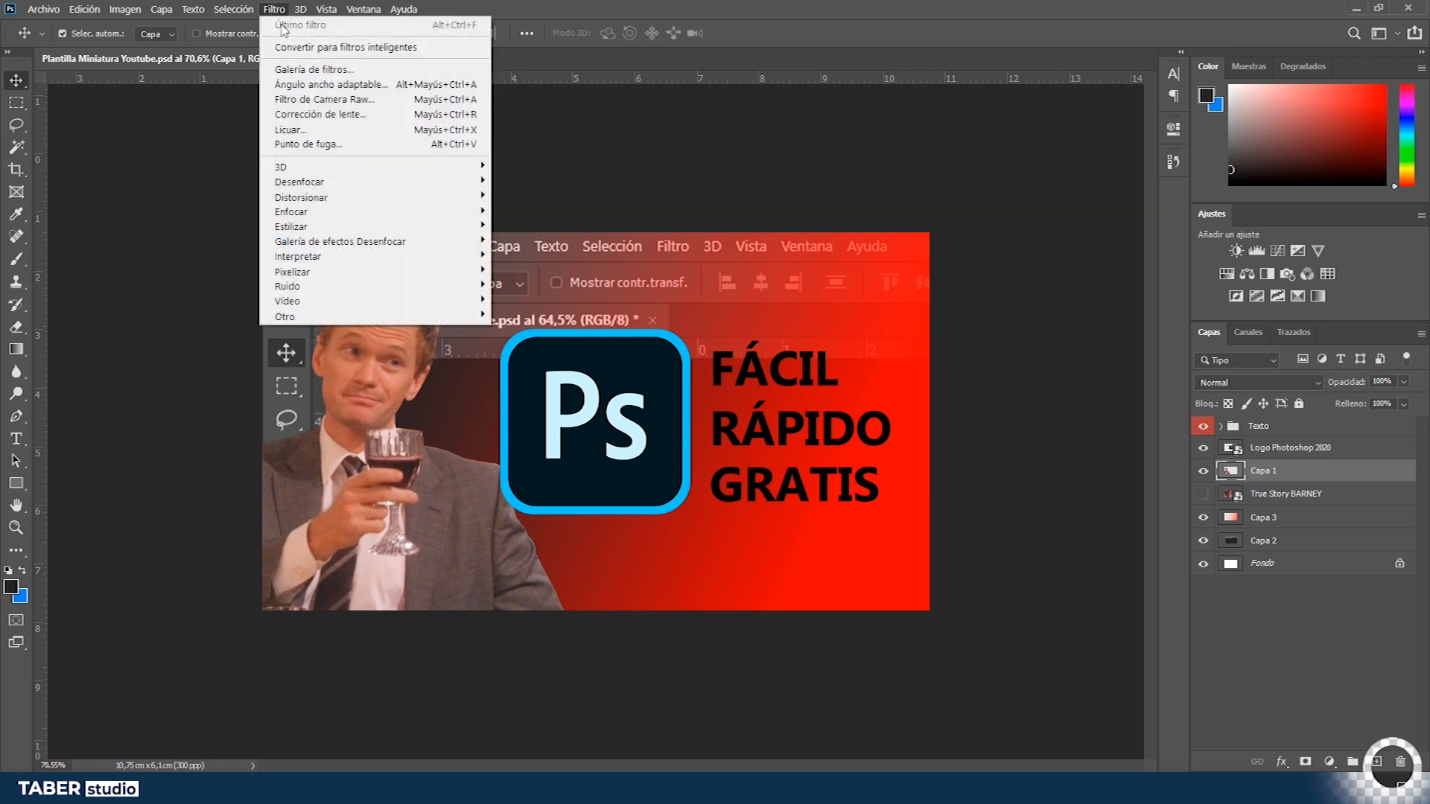
{"action": "left_click", "coordinate": [296, 99]}
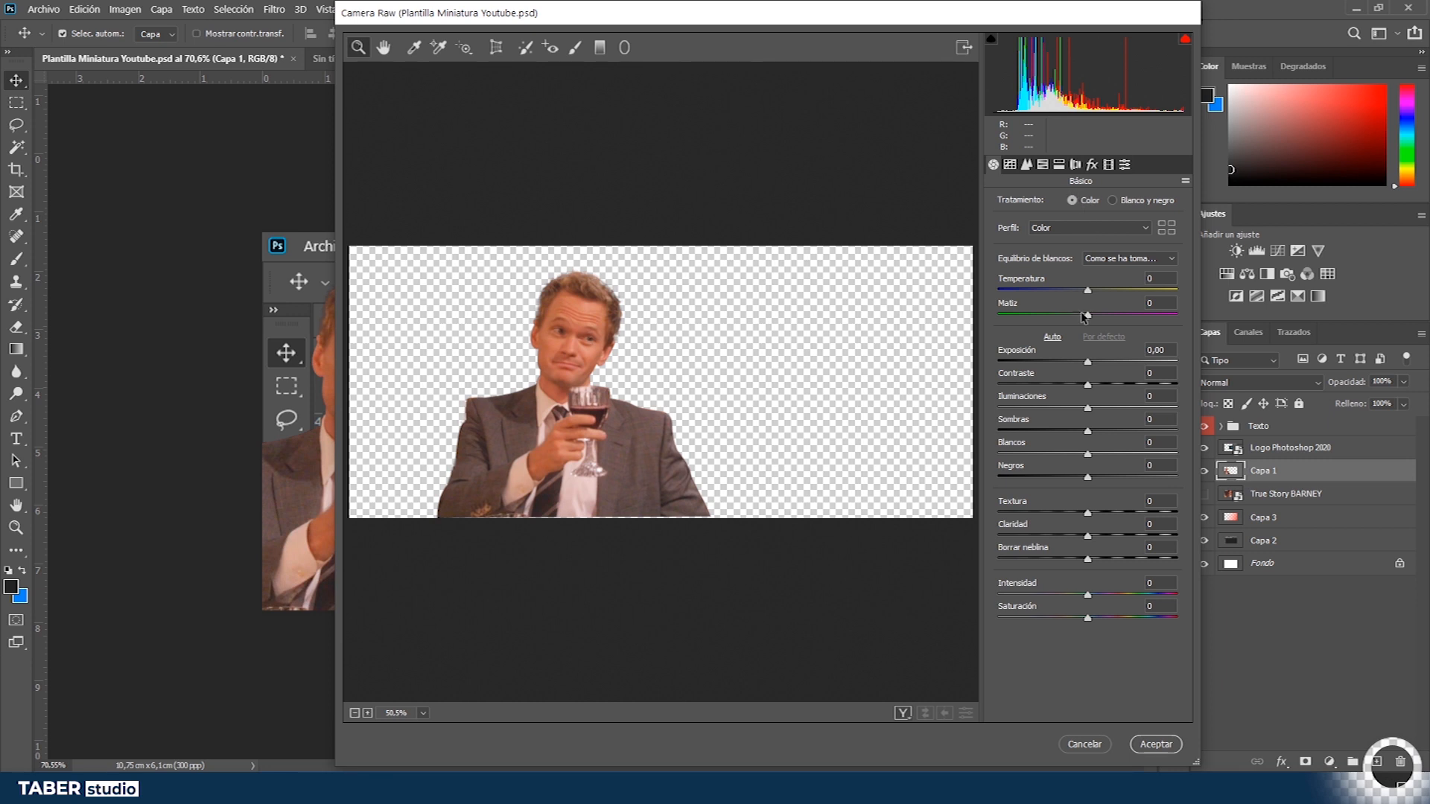
{"action": "left_click", "coordinate": [1070, 227]}
{"action": "left_click", "coordinate": [1071, 225]}
{"action": "left_click", "coordinate": [1121, 260]}
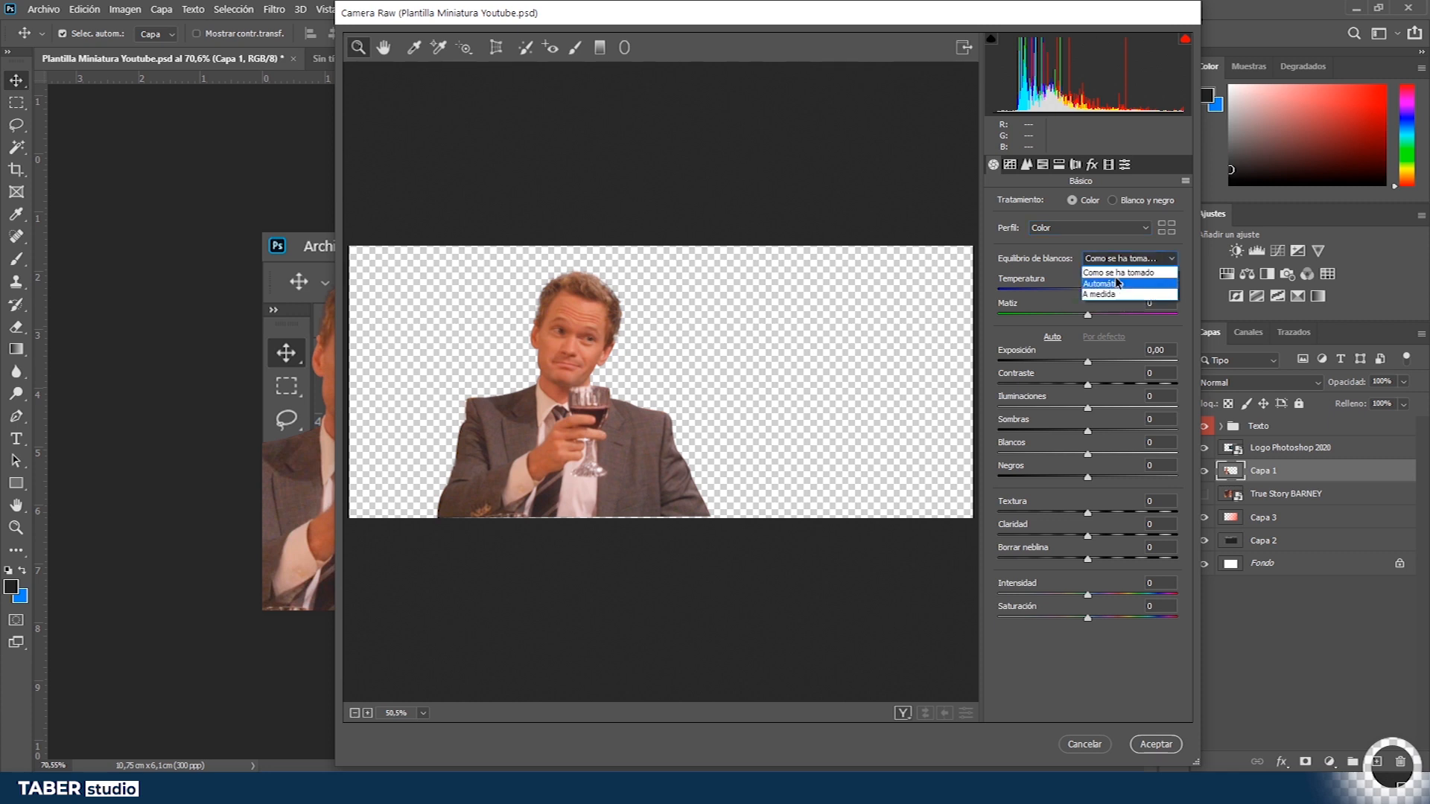
{"action": "left_click", "coordinate": [1104, 283]}
{"action": "key", "text": "ctrl+z"}
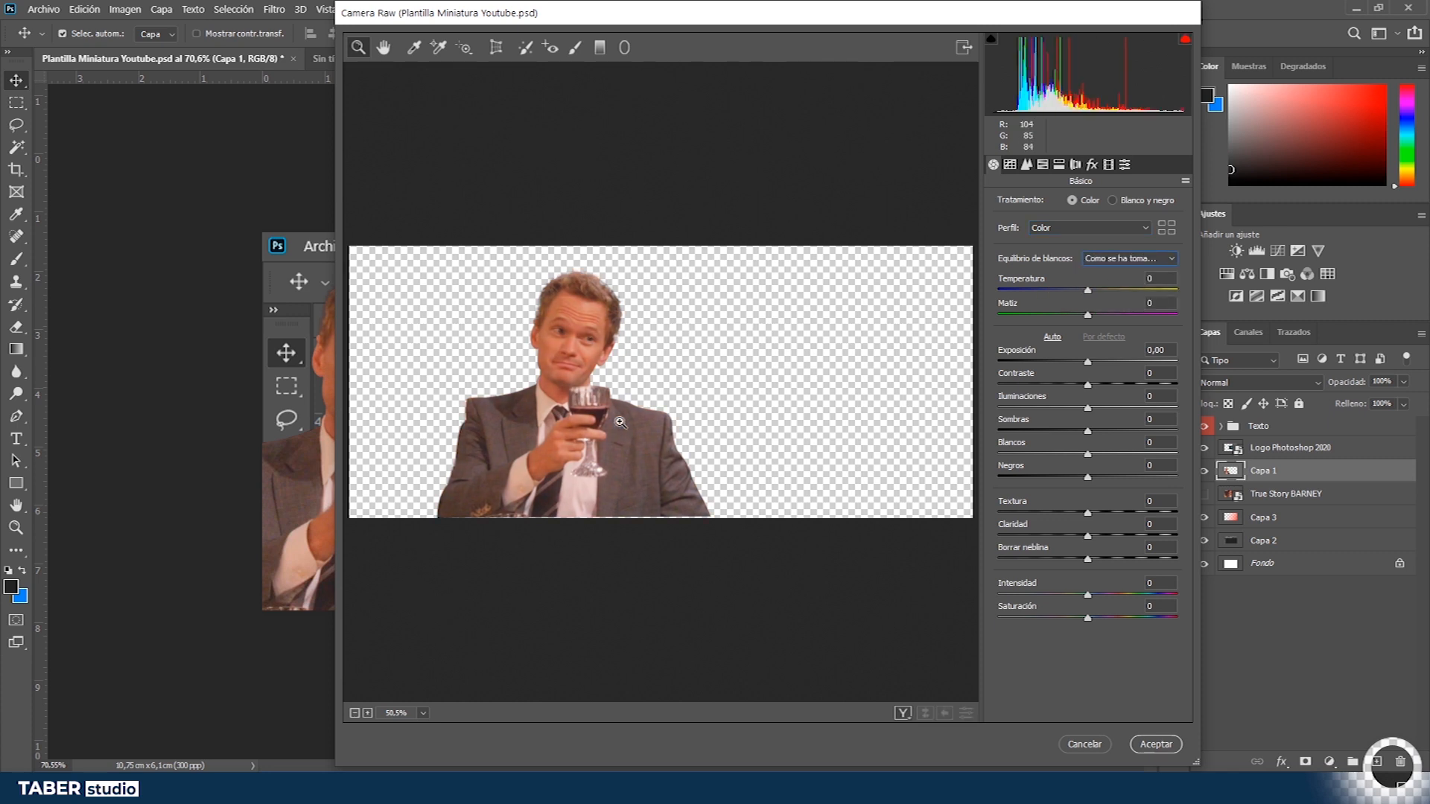
{"action": "mouse_move", "coordinate": [564, 407]}
{"action": "left_mouse_down"}
{"action": "mouse_move", "coordinate": [587, 409]}
{"action": "mouse_move", "coordinate": [574, 409]}
{"action": "left_mouse_up"}
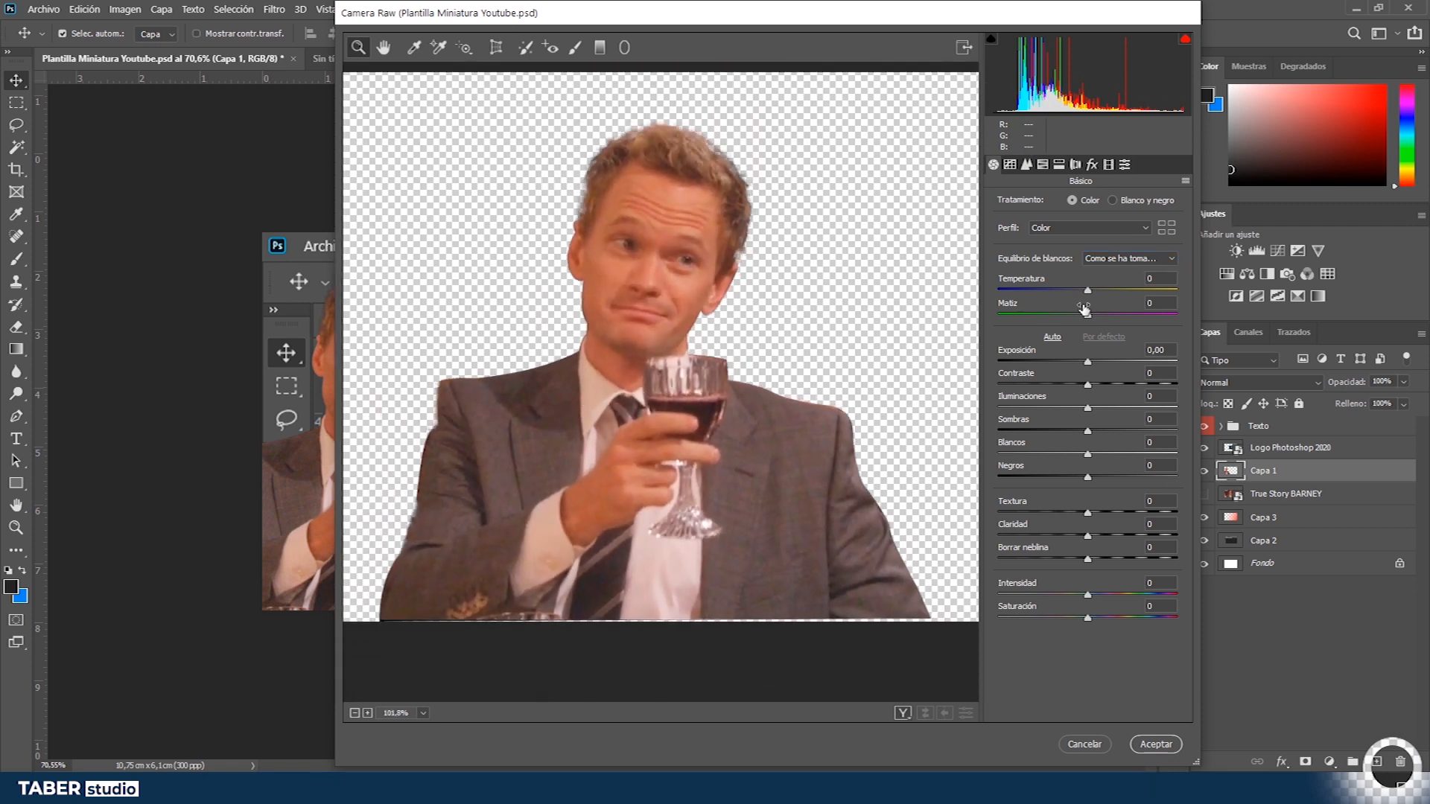
- Set Temperatura -9, Exposición +0.20, Contraste +23, Iluminaciones +14, Sombras -35, Blancos +32 and Negros -66 in Camera Raw
{"action": "left_click_drag", "start_coordinate": [1087, 297], "coordinate": [1080, 295]}
{"action": "left_click_drag", "start_coordinate": [1087, 362], "coordinate": [1092, 363]}
{"action": "left_click", "coordinate": [1052, 337]}
{"action": "left_click", "coordinate": [1104, 337]}
{"action": "mouse_move", "coordinate": [1088, 386]}
{"action": "left_mouse_down"}
{"action": "mouse_move", "coordinate": [1072, 386]}
{"action": "mouse_move", "coordinate": [1108, 385]}
{"action": "left_mouse_up"}
{"action": "left_click_drag", "start_coordinate": [1088, 409], "coordinate": [1056, 432]}
{"action": "left_click_drag", "start_coordinate": [1088, 456], "coordinate": [1029, 478]}
- Set Textura +26, Claridad +28, Borrar neblina +21, Intensidad +13 and Saturación -17, then apply the Camera Raw filter
{"action": "left_click_drag", "start_coordinate": [1088, 514], "coordinate": [1111, 514]}
{"action": "left_click_drag", "start_coordinate": [1087, 537], "coordinate": [1062, 619]}
{"action": "mouse_move", "coordinate": [1083, 596]}
{"action": "left_mouse_down"}
{"action": "mouse_move", "coordinate": [1114, 596]}
{"action": "mouse_move", "coordinate": [1073, 619]}
{"action": "left_mouse_up"}
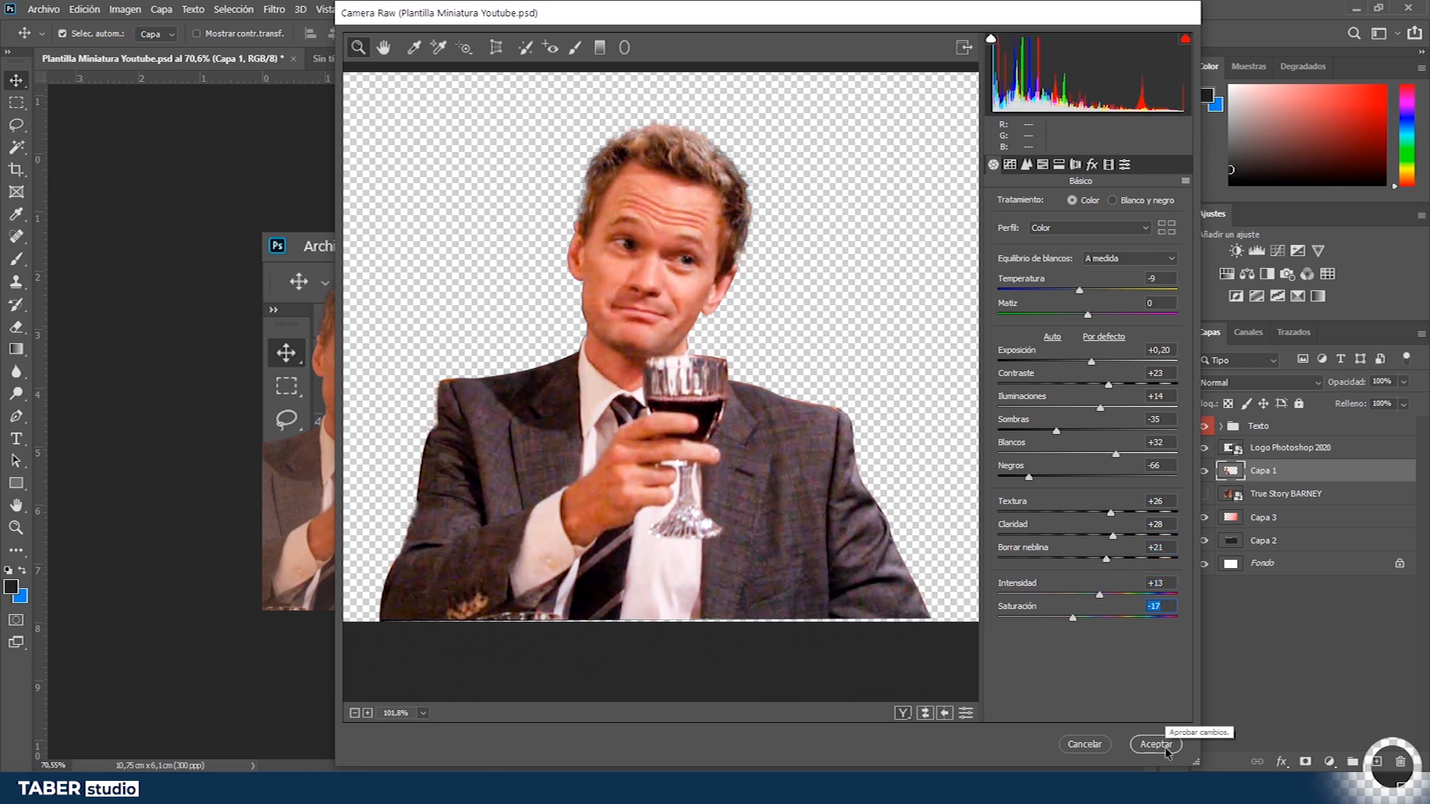
{"action": "left_click", "coordinate": [1167, 752]}
- Select the wine inside the glass with the Polygonal Lasso tool
{"action": "scroll", "coordinate": [521, 607], "scroll_direction": "up", "scroll_amount": 2}
{"action": "left_click_drag", "start_coordinate": [495, 609], "coordinate": [418, 605]}
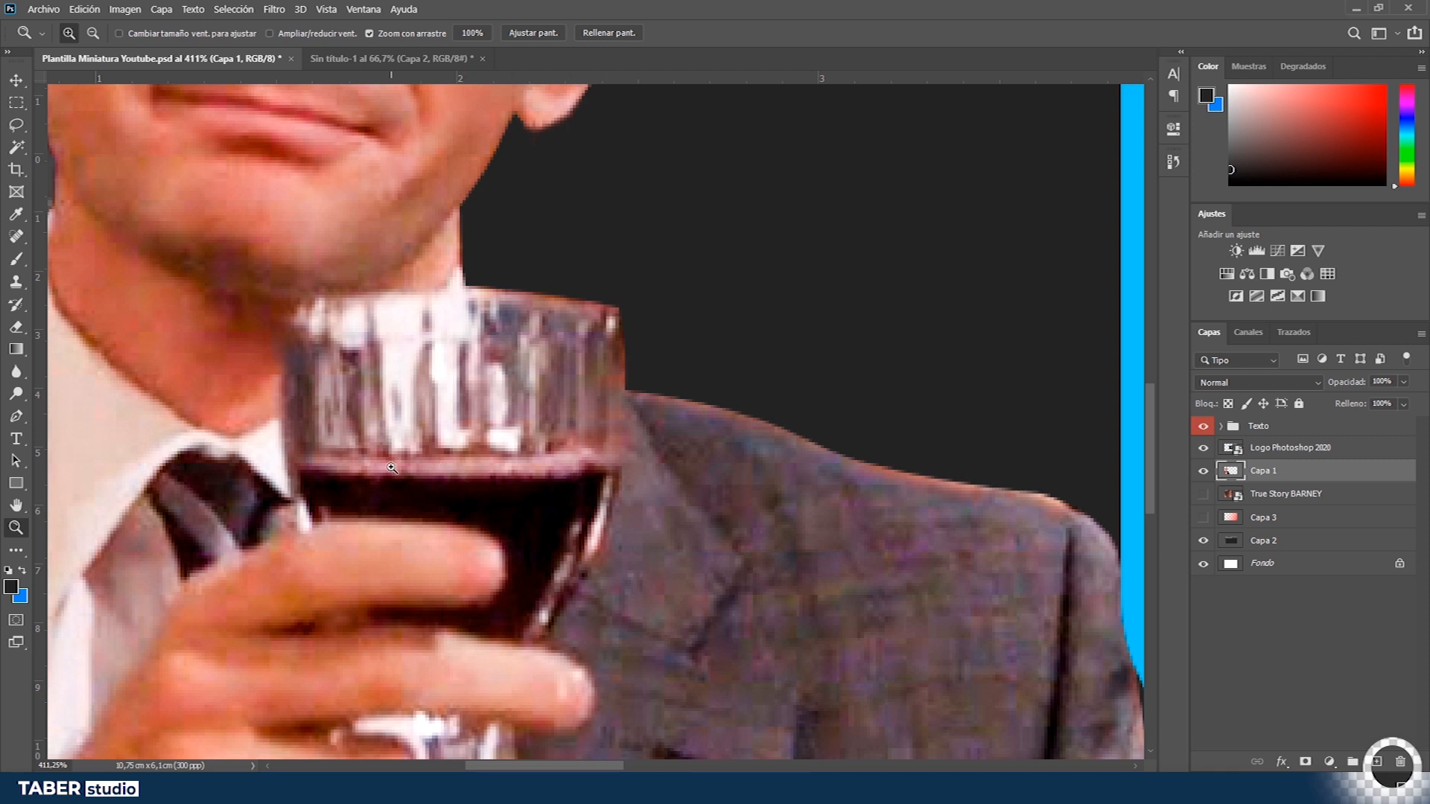
{"action": "left_click_drag", "start_coordinate": [357, 470], "coordinate": [566, 402]}
{"action": "key", "text": "l"}
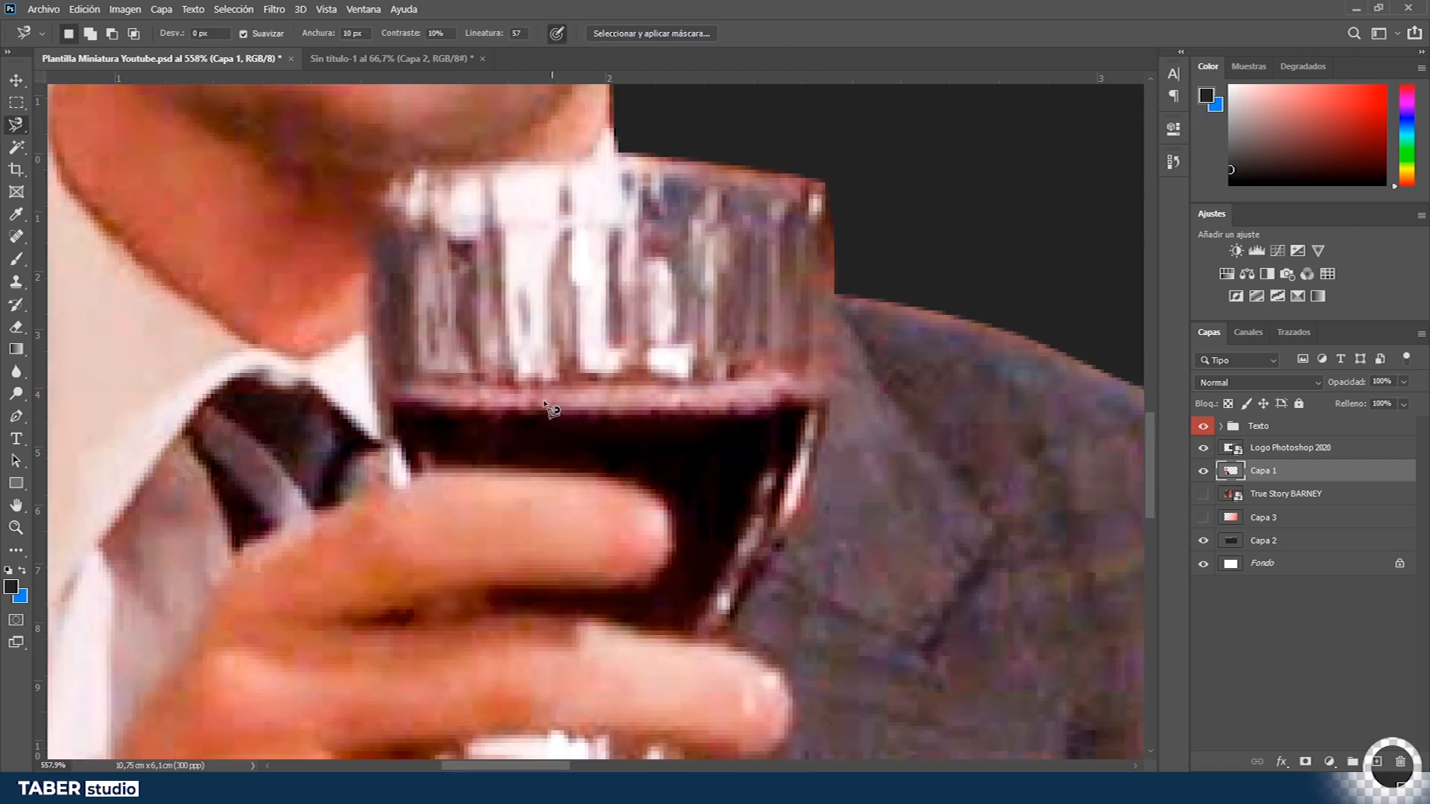
{"action": "key", "text": "shift+l"}
{"action": "left_click", "coordinate": [374, 385]}
{"action": "left_click", "coordinate": [454, 365]}
{"action": "left_click", "coordinate": [551, 355]}
{"action": "left_click", "coordinate": [650, 347]}
{"action": "left_click", "coordinate": [699, 351]}
{"action": "left_click", "coordinate": [747, 361]}
{"action": "left_click", "coordinate": [783, 371]}
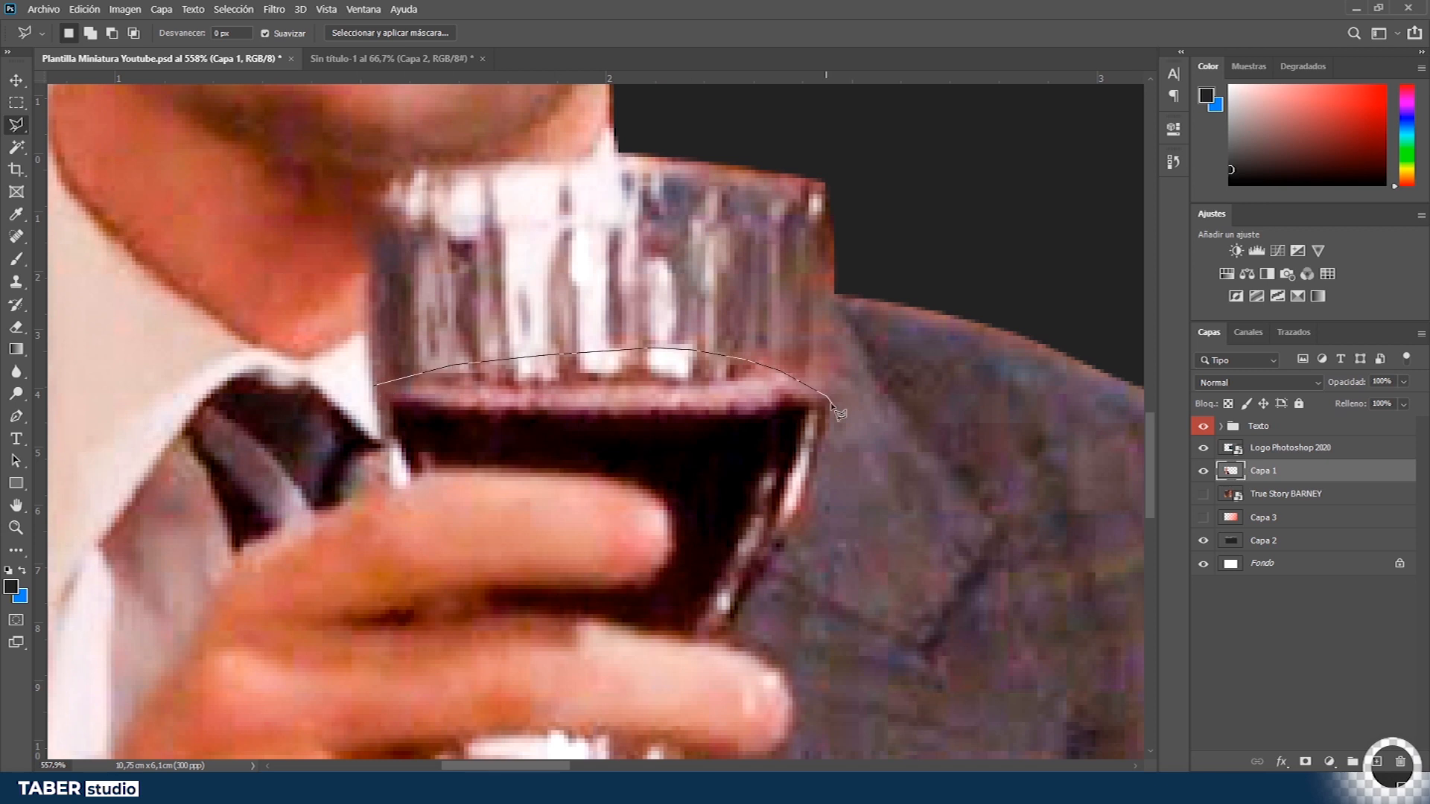
{"action": "left_click", "coordinate": [408, 473]}
{"action": "left_click", "coordinate": [375, 386]}
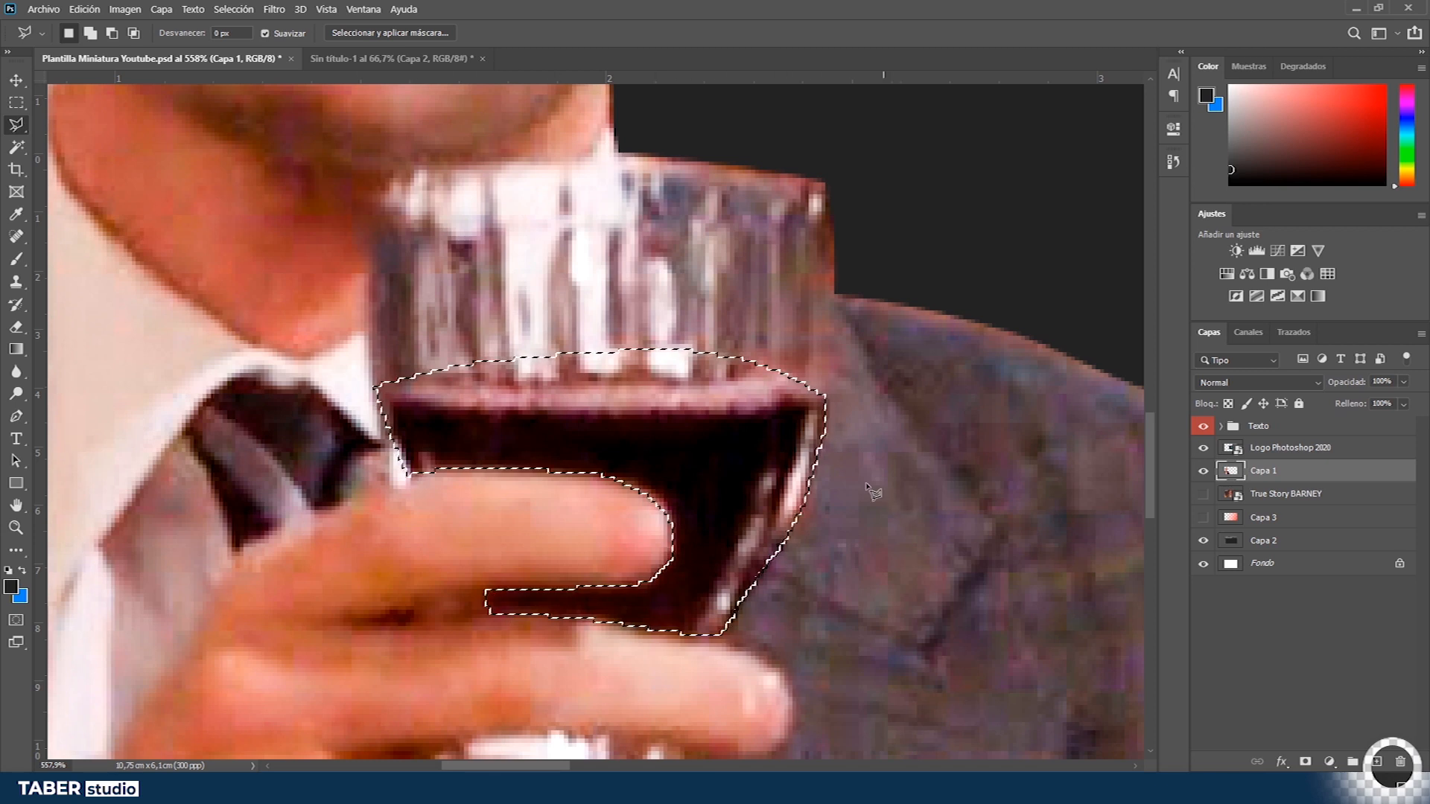
{"action": "key", "text": "v"}
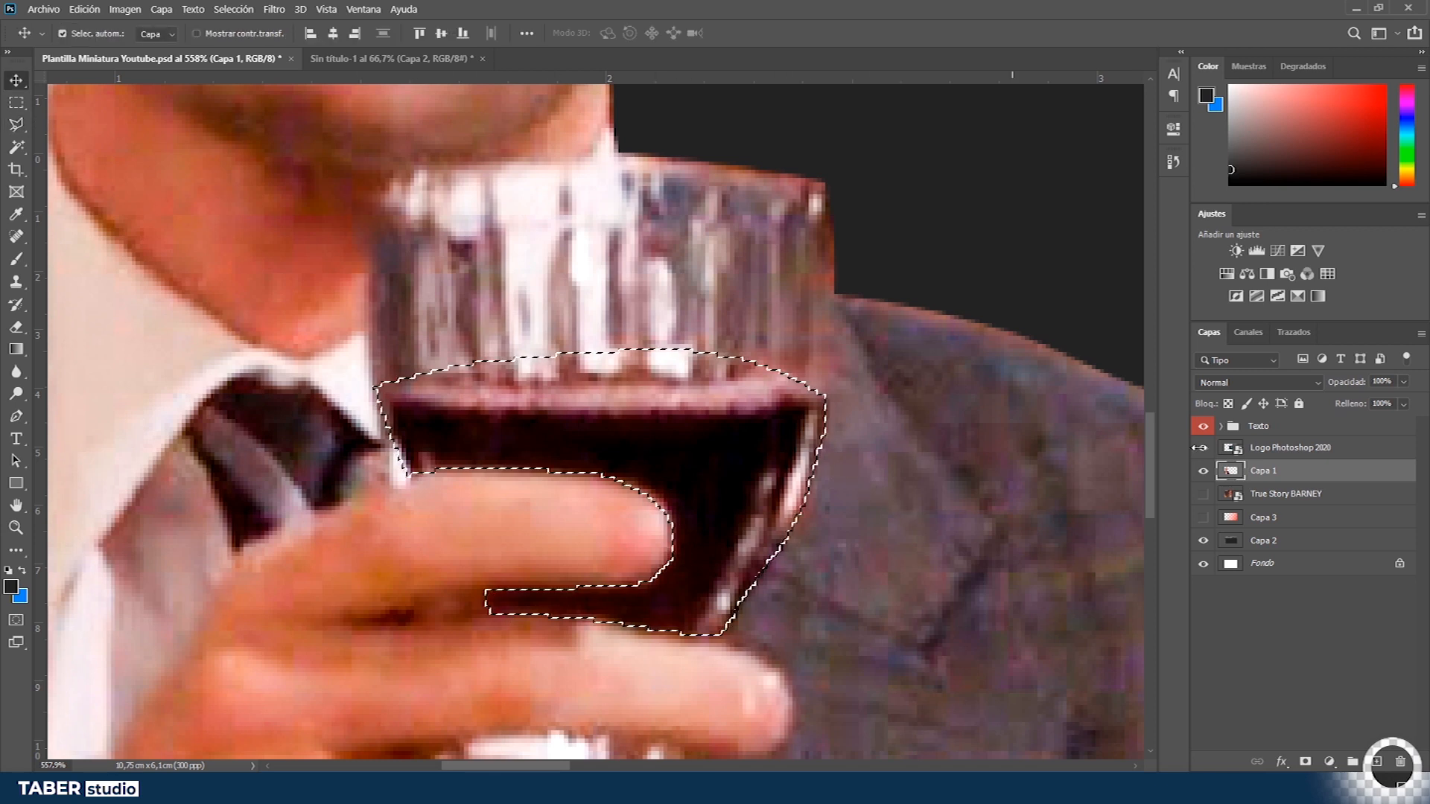
- Add a Hue/Saturation adjustment masked to the wine with Tono -149, Saturación +59 and Luminosidad +15
{"action": "left_click", "coordinate": [1227, 274]}
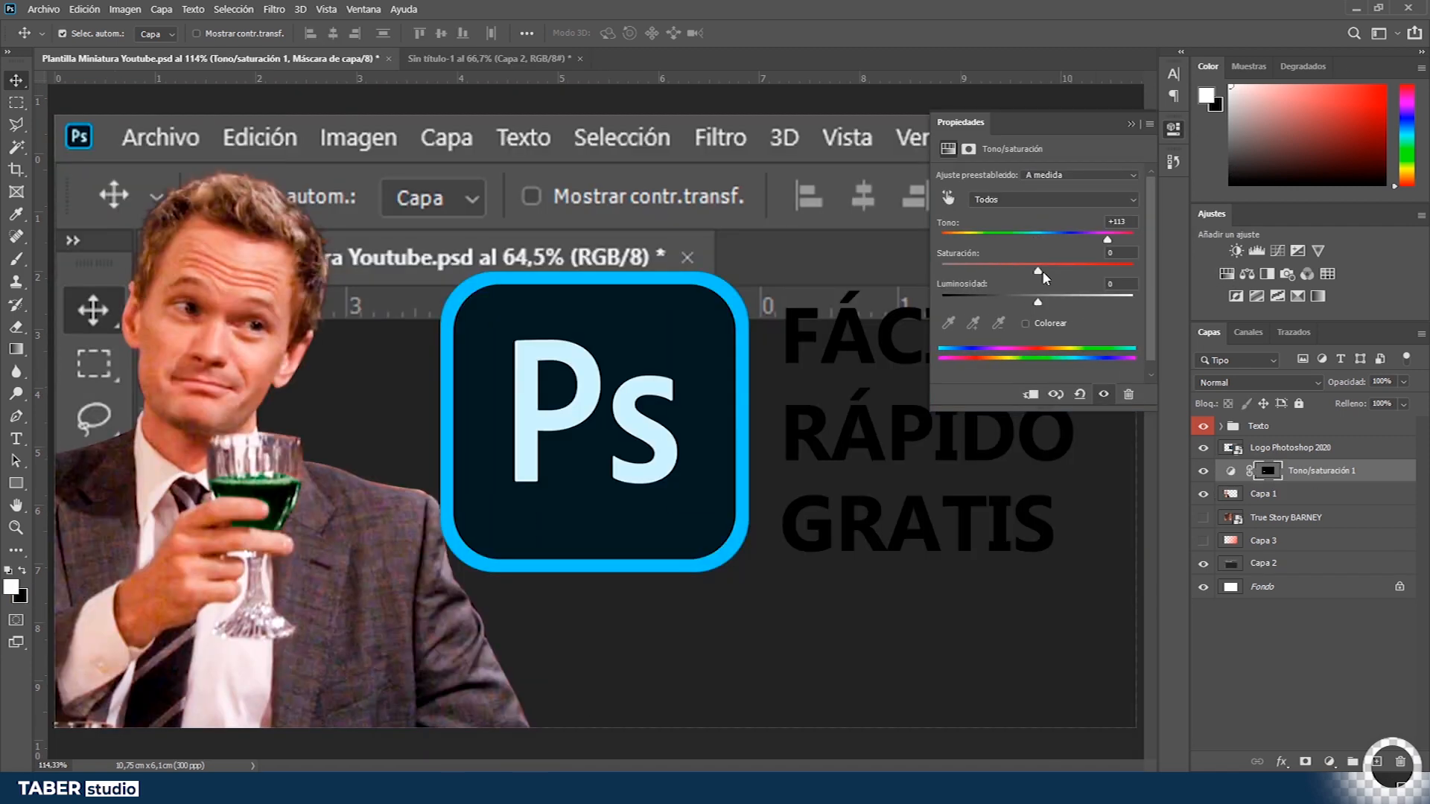
{"action": "left_click_drag", "start_coordinate": [1043, 240], "coordinate": [964, 248]}
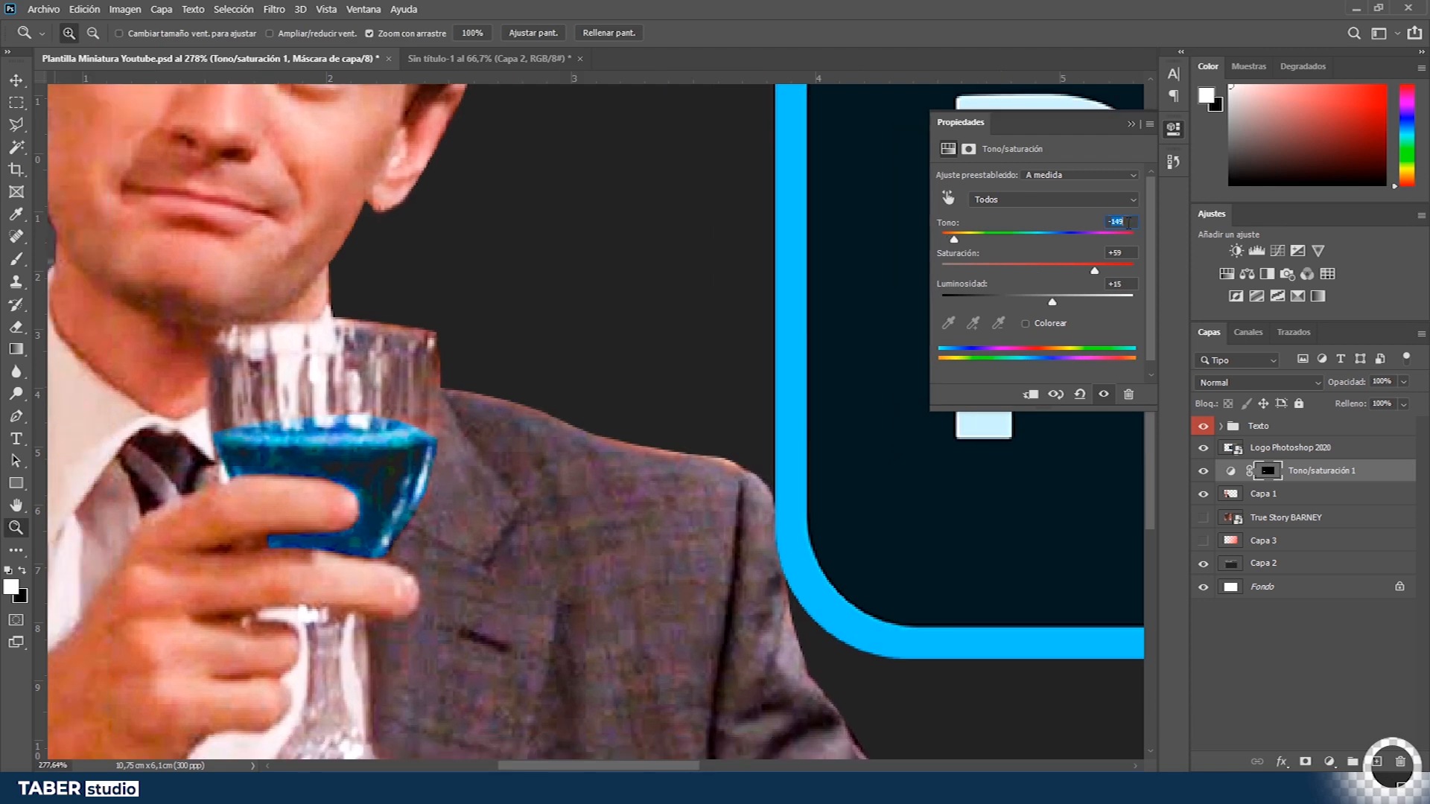
{"action": "scroll", "coordinate": [1129, 223], "scroll_direction": "down", "scroll_amount": 3}
{"action": "left_click", "coordinate": [1125, 253]}
{"action": "scroll", "coordinate": [1125, 254], "scroll_direction": "down", "scroll_amount": 8}
{"action": "left_click", "coordinate": [1131, 124]}
- Clip the Hue/Saturation adjustment layer to the Barney layer Capa 1
{"action": "left_click_drag", "start_coordinate": [407, 433], "coordinate": [682, 412]}
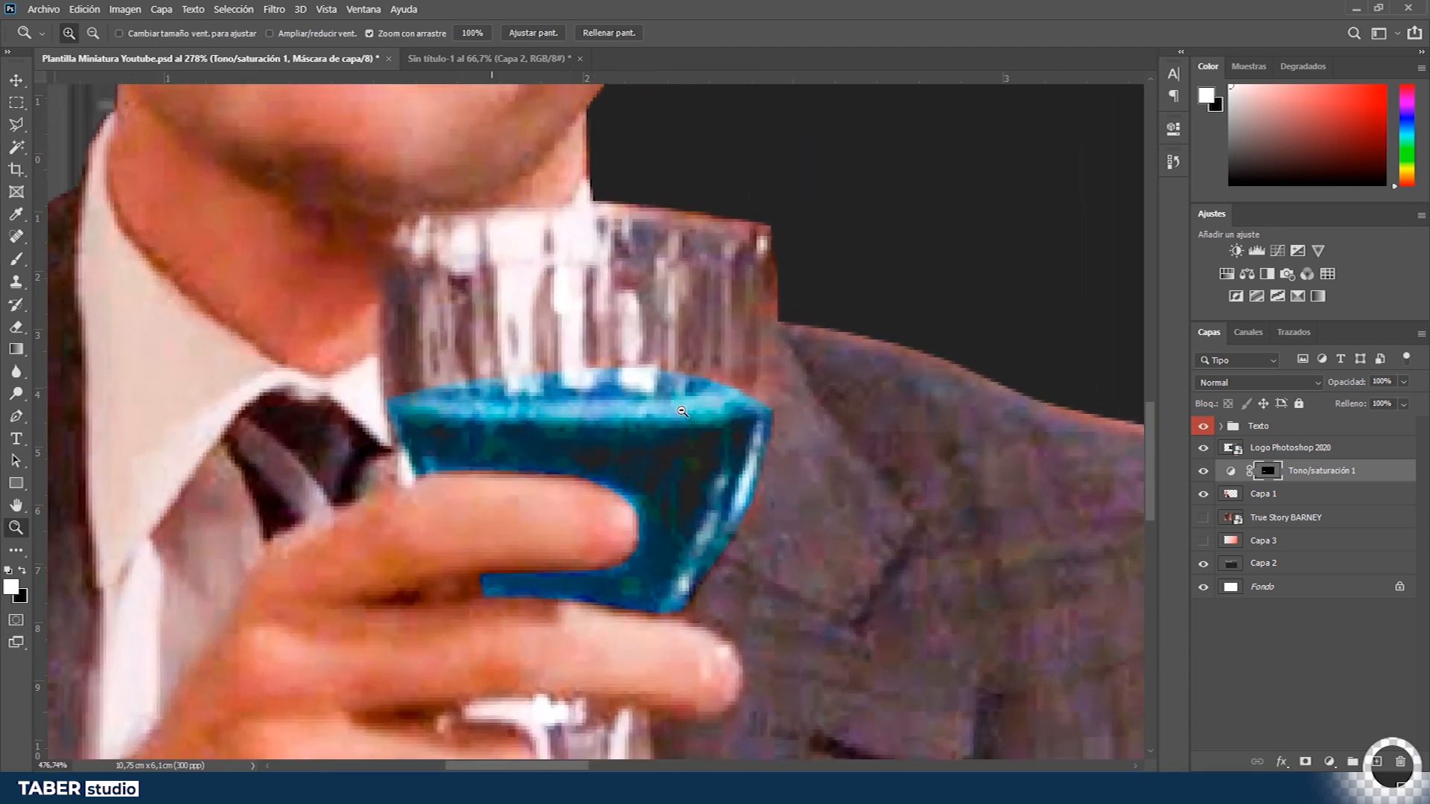
{"action": "left_click_drag", "start_coordinate": [416, 399], "coordinate": [488, 393]}
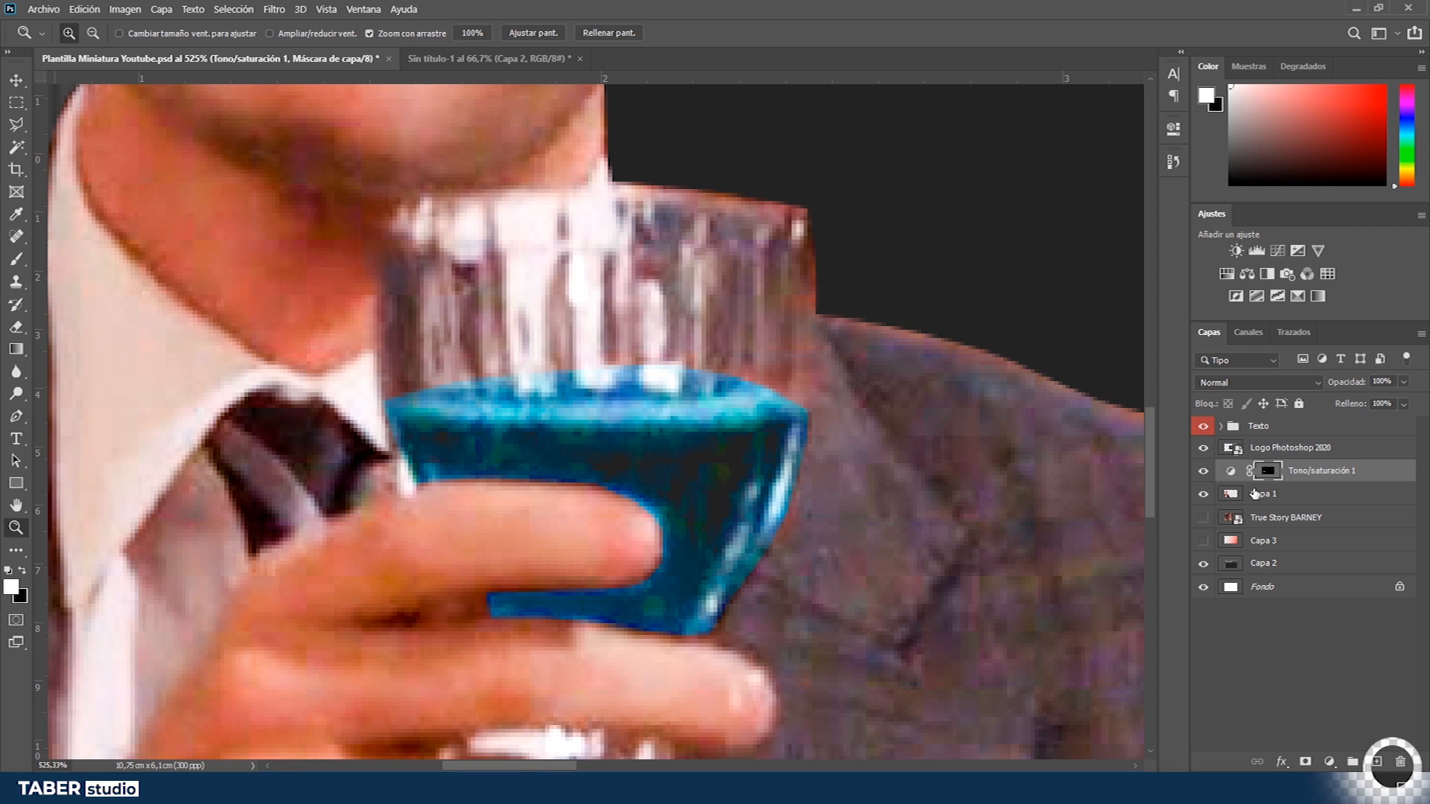
{"action": "key", "text": "ctrl+alt+g"}
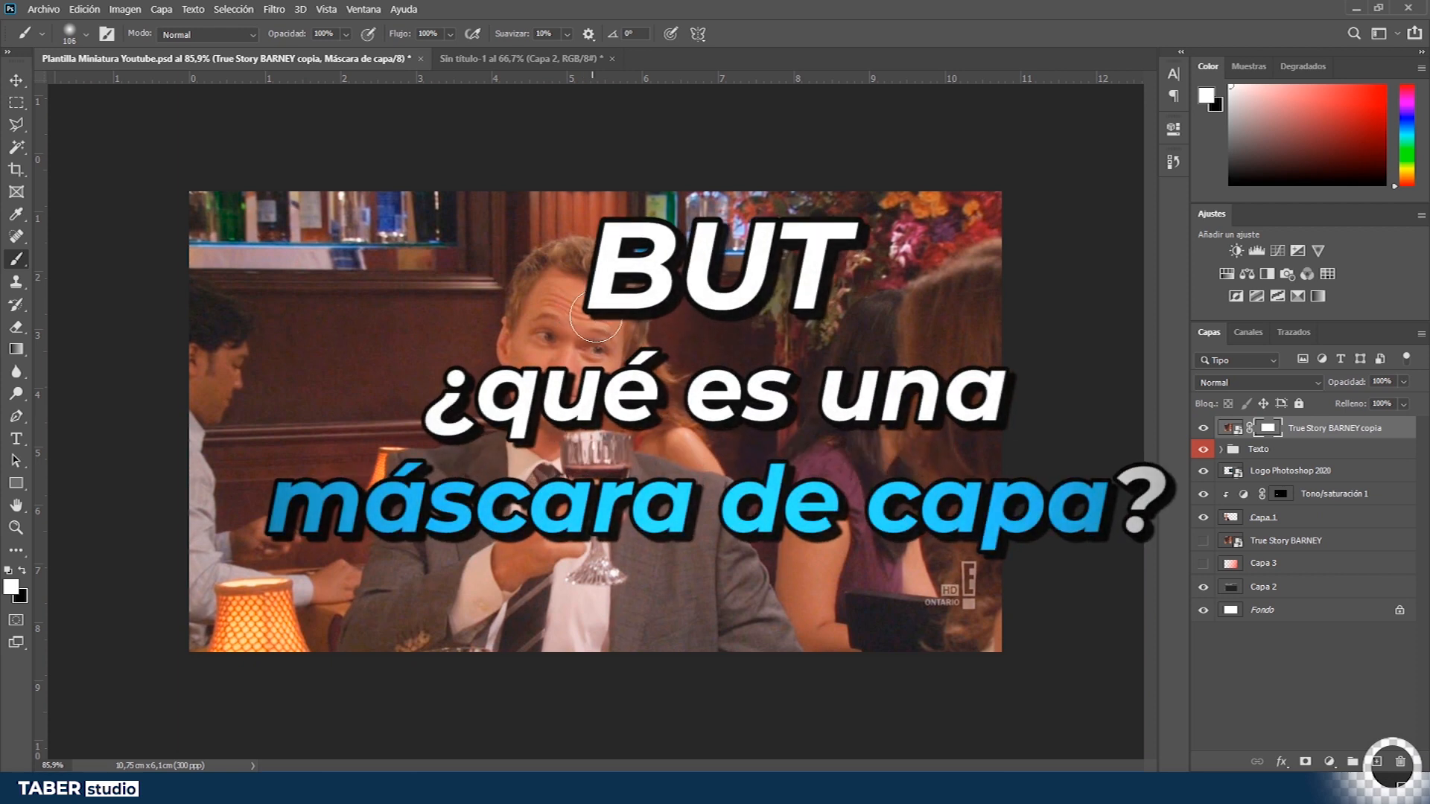
- Brush on the layer mask of True Story BARNEY copia near the top of the photo
{"action": "left_click_drag", "start_coordinate": [648, 315], "coordinate": [687, 315], "text": "alt"}
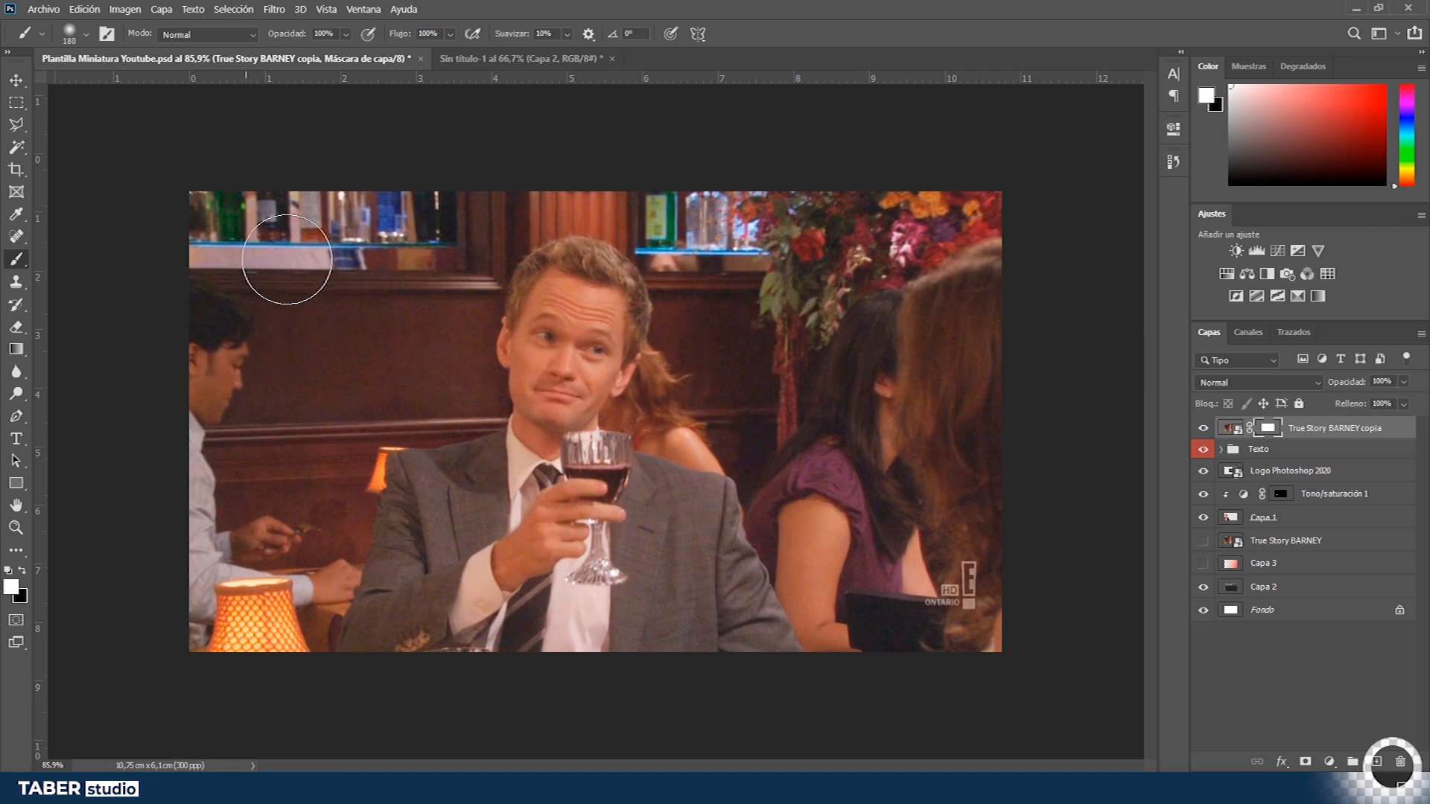
- Try painting a stroke down the photo on the True Story BARNEY copia layer mask, then undo it
{"action": "key", "text": "x"}
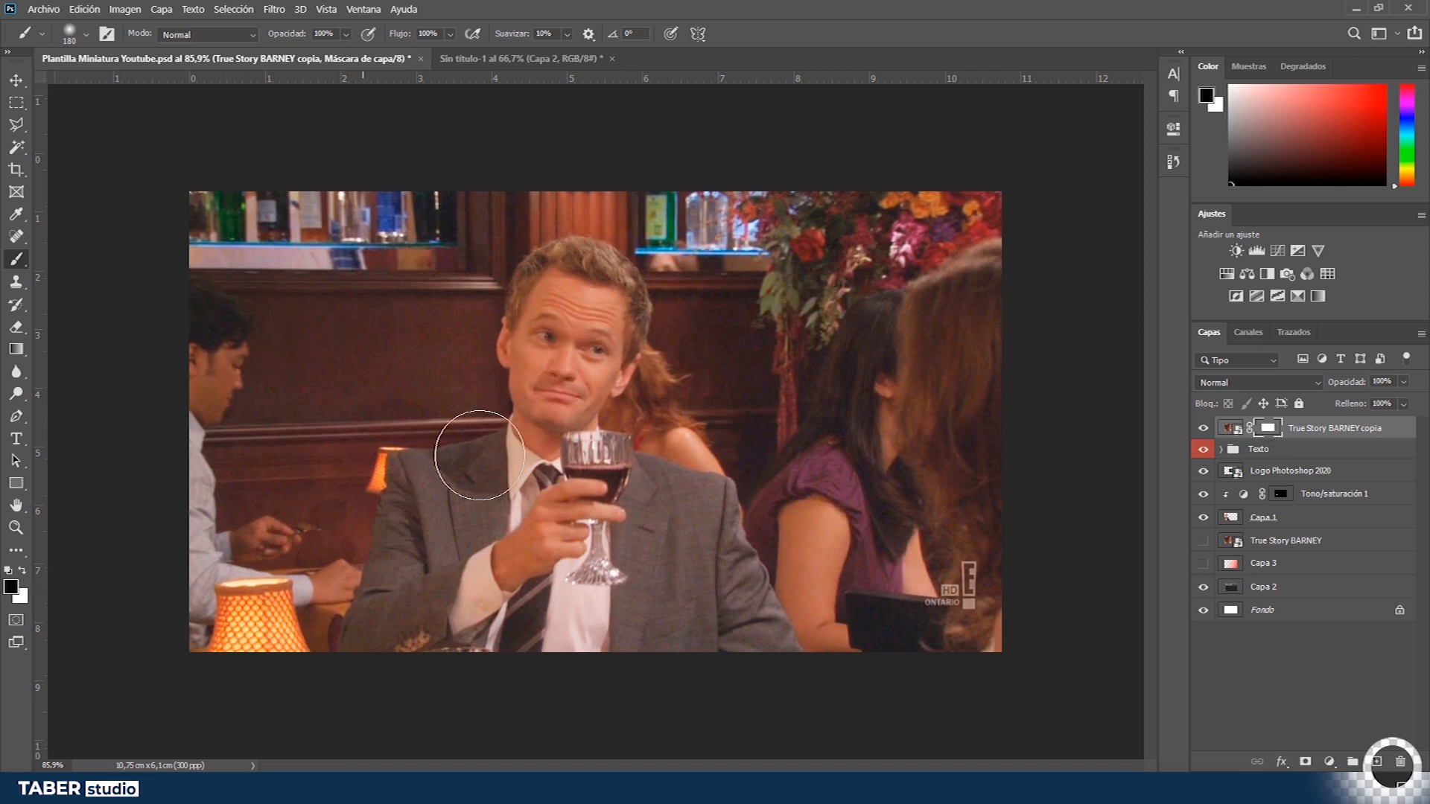
{"action": "right_click", "coordinate": [555, 325], "text": "alt"}
{"action": "left_click_drag", "start_coordinate": [584, 221], "coordinate": [536, 732]}
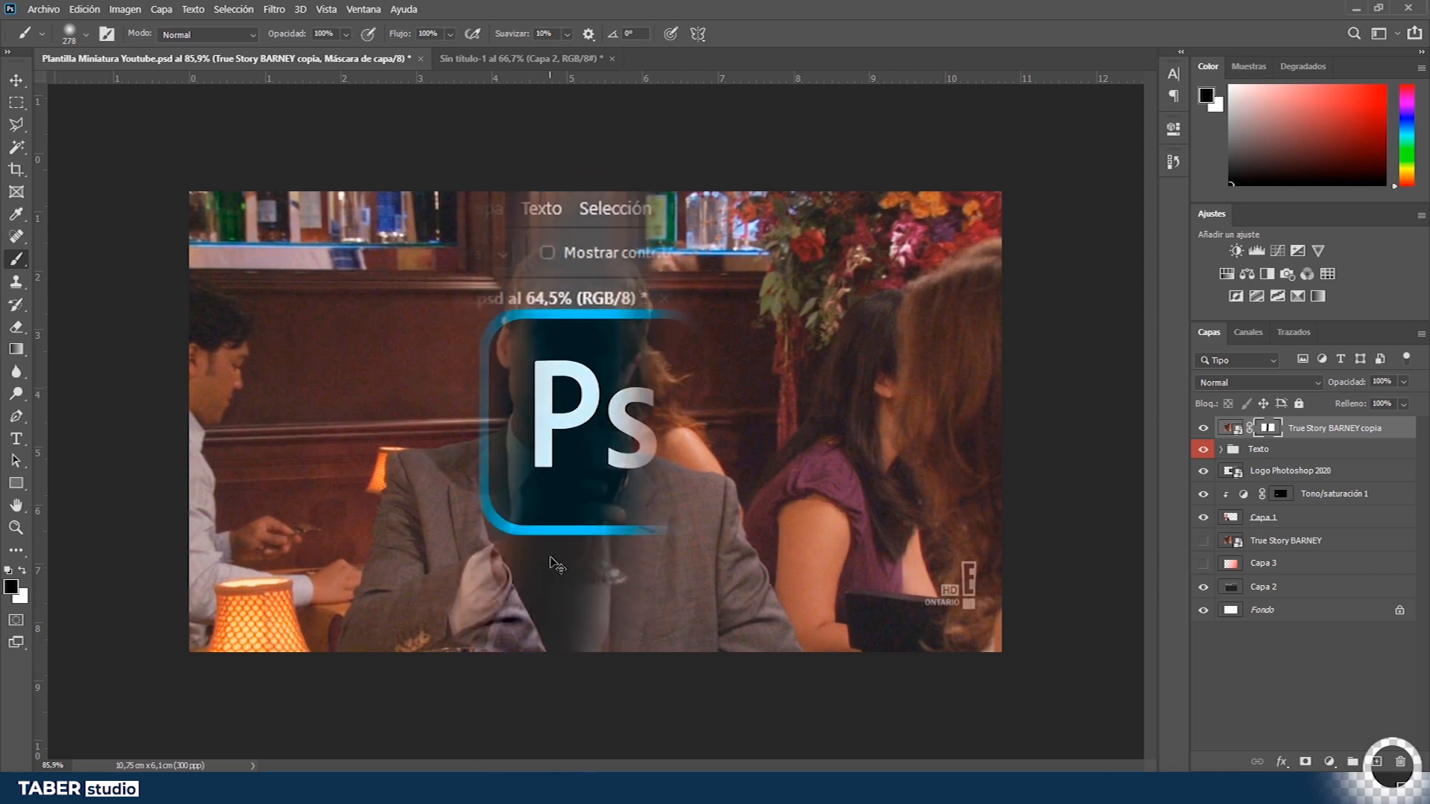
{"action": "key", "text": "ctrl+z"}
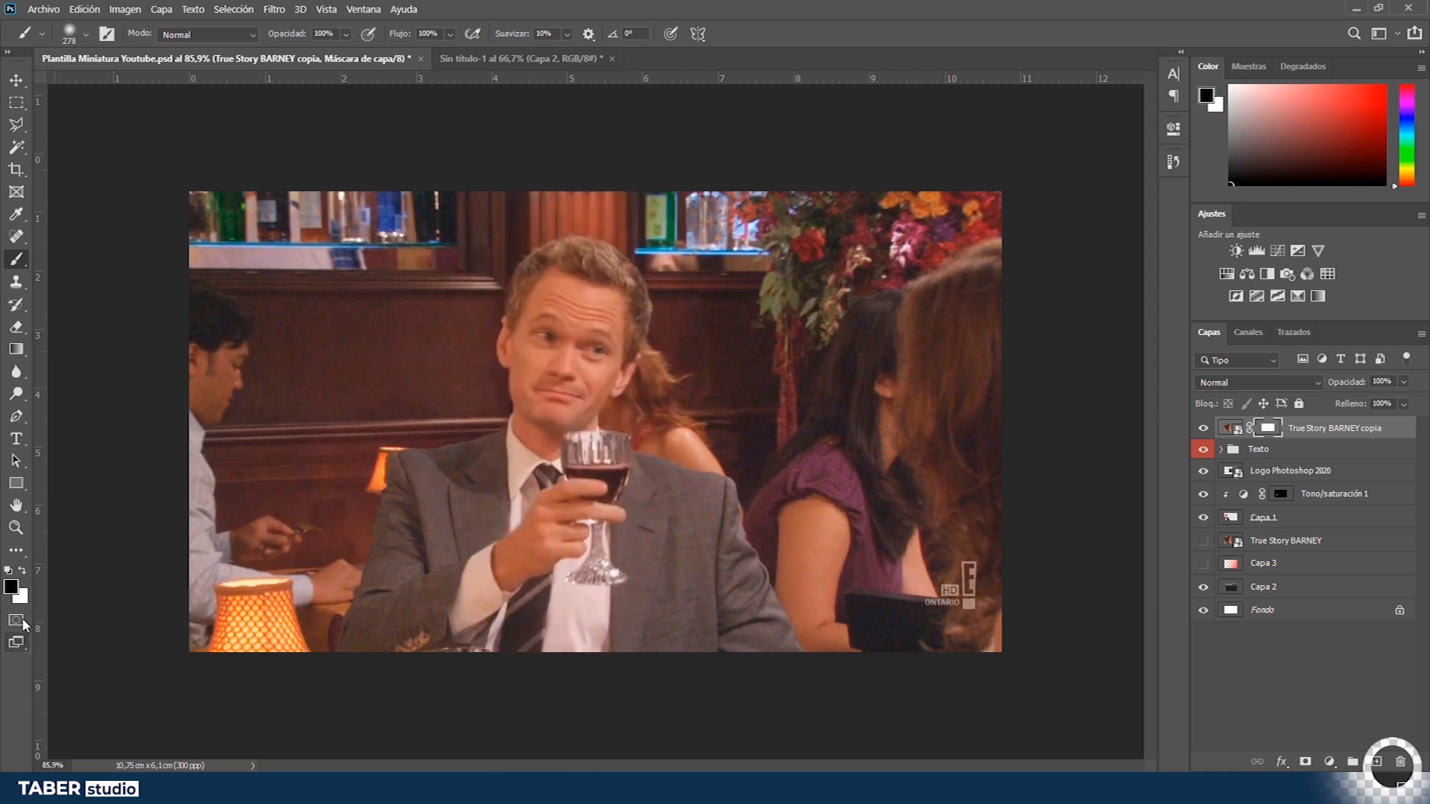
- Try a grey brush stroke down the same layer mask and undo it
{"action": "left_click", "coordinate": [10, 586]}
{"action": "mouse_move", "coordinate": [1043, 353]}
{"action": "left_mouse_down"}
{"action": "mouse_move", "coordinate": [1021, 364]}
{"action": "mouse_move", "coordinate": [931, 334]}
{"action": "left_mouse_up"}
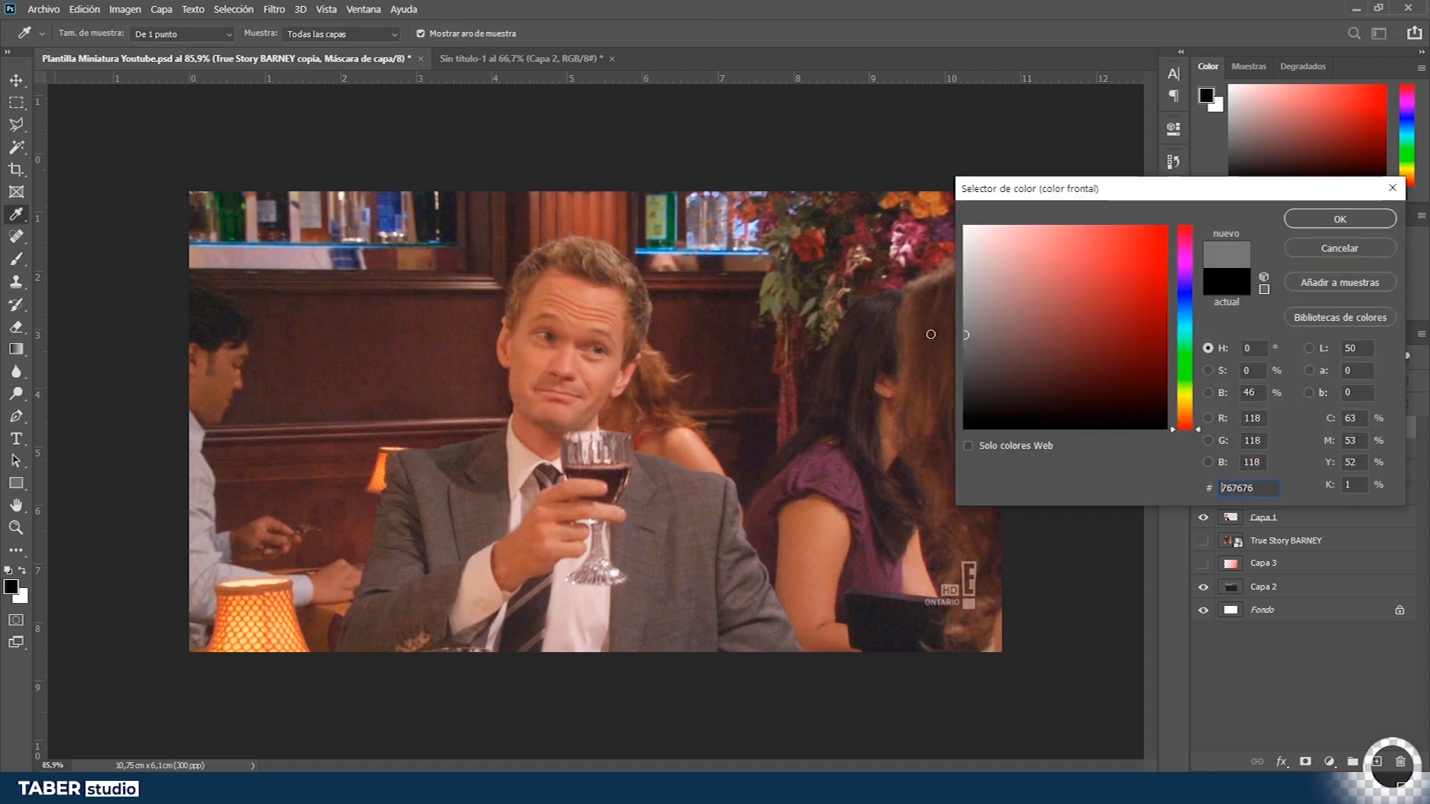
{"action": "left_click", "coordinate": [1362, 217]}
{"action": "left_click_drag", "start_coordinate": [588, 202], "coordinate": [523, 727]}
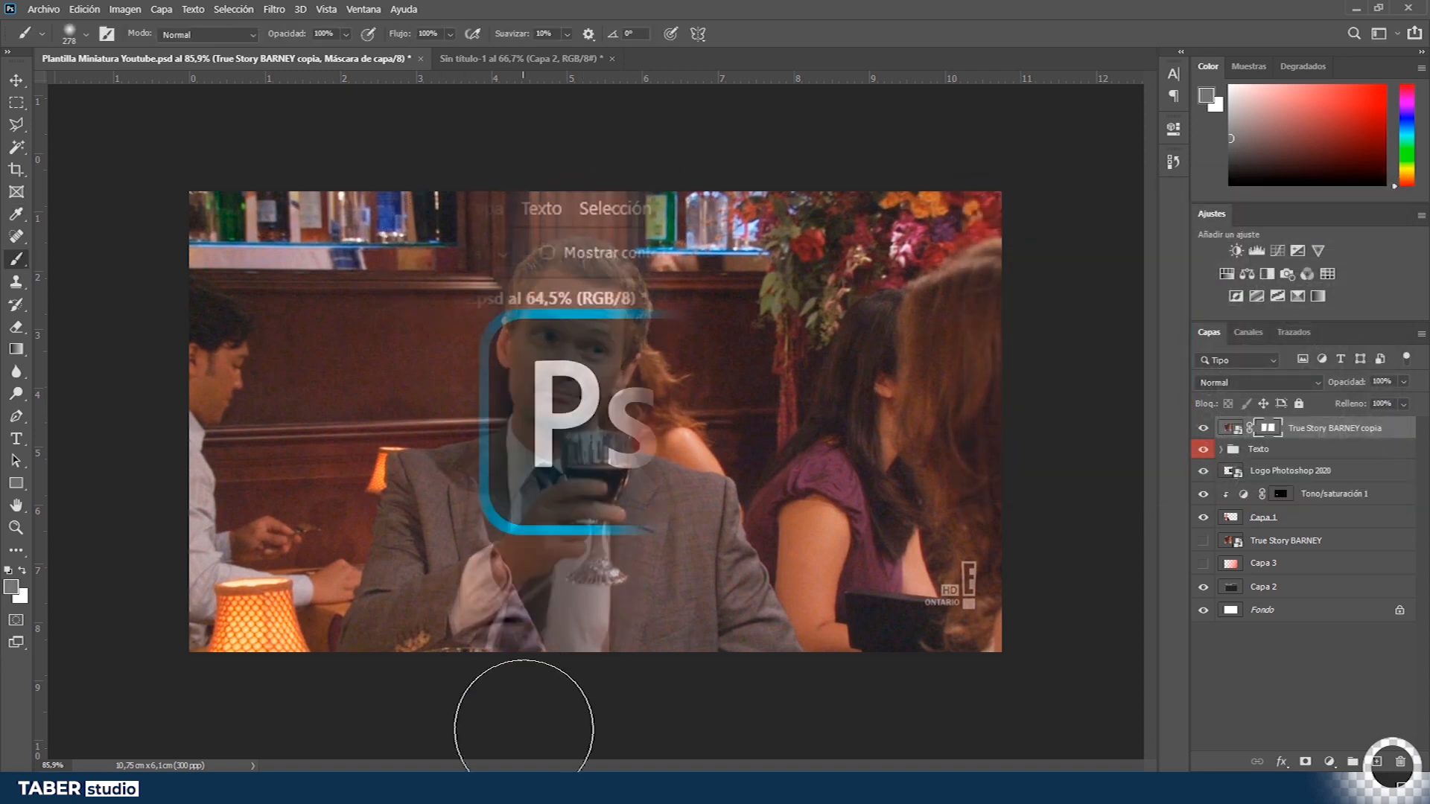
{"action": "key", "text": "ctrl+z"}
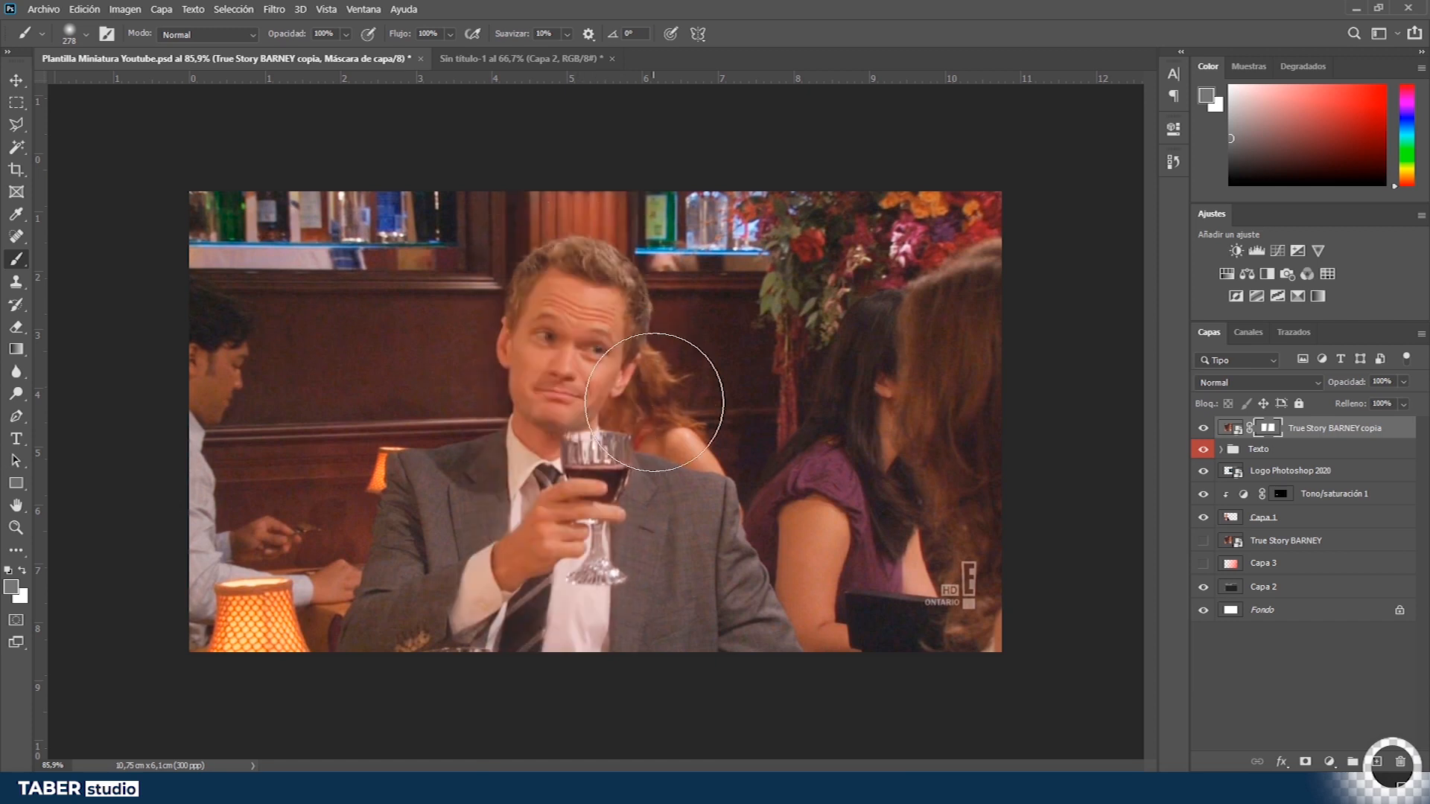
- Set the brush colour to 000000 at 51% opacity, paint down the mask, and undo the stroke
{"action": "left_click", "coordinate": [11, 587]}
{"action": "type", "text": "000000"}
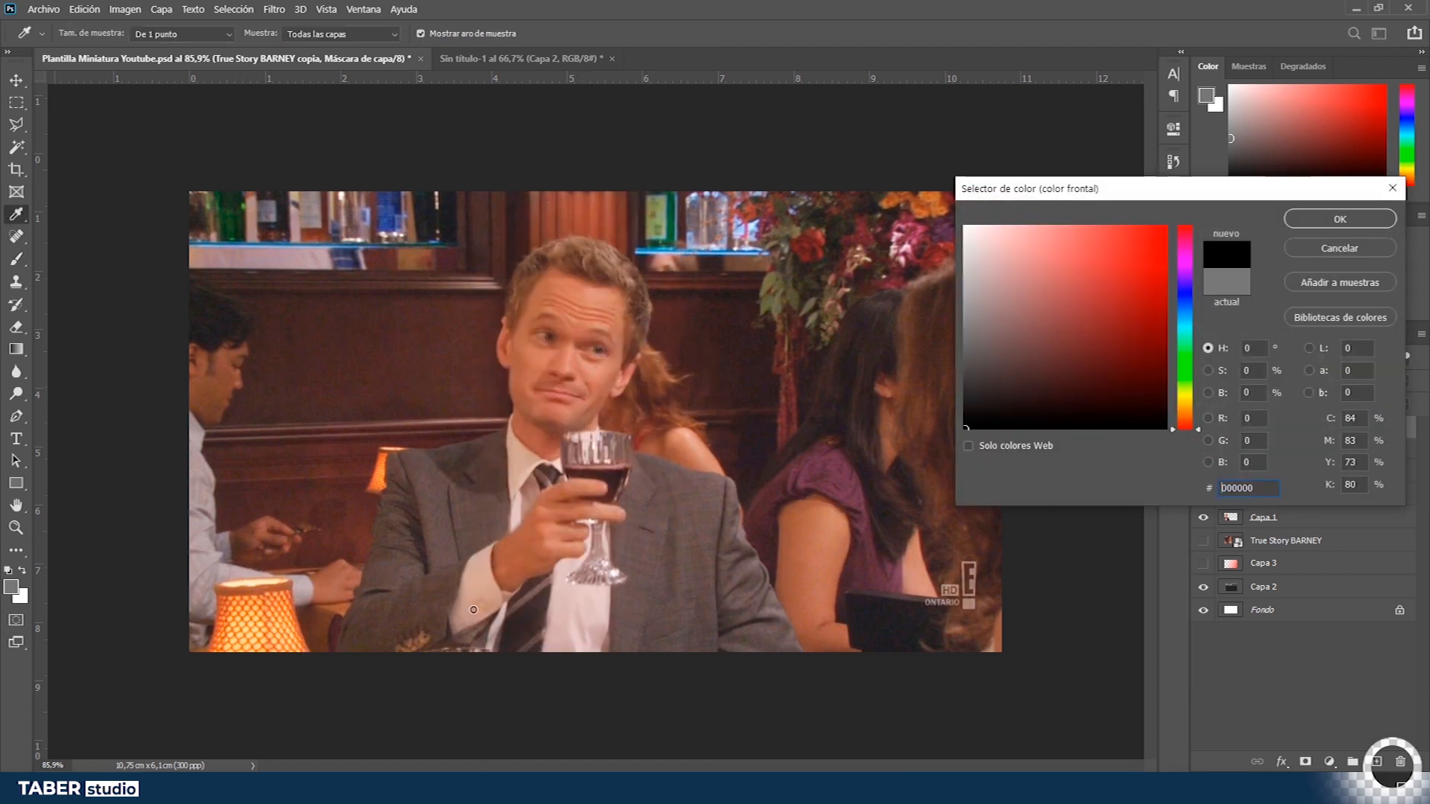
{"action": "left_click", "coordinate": [1303, 226]}
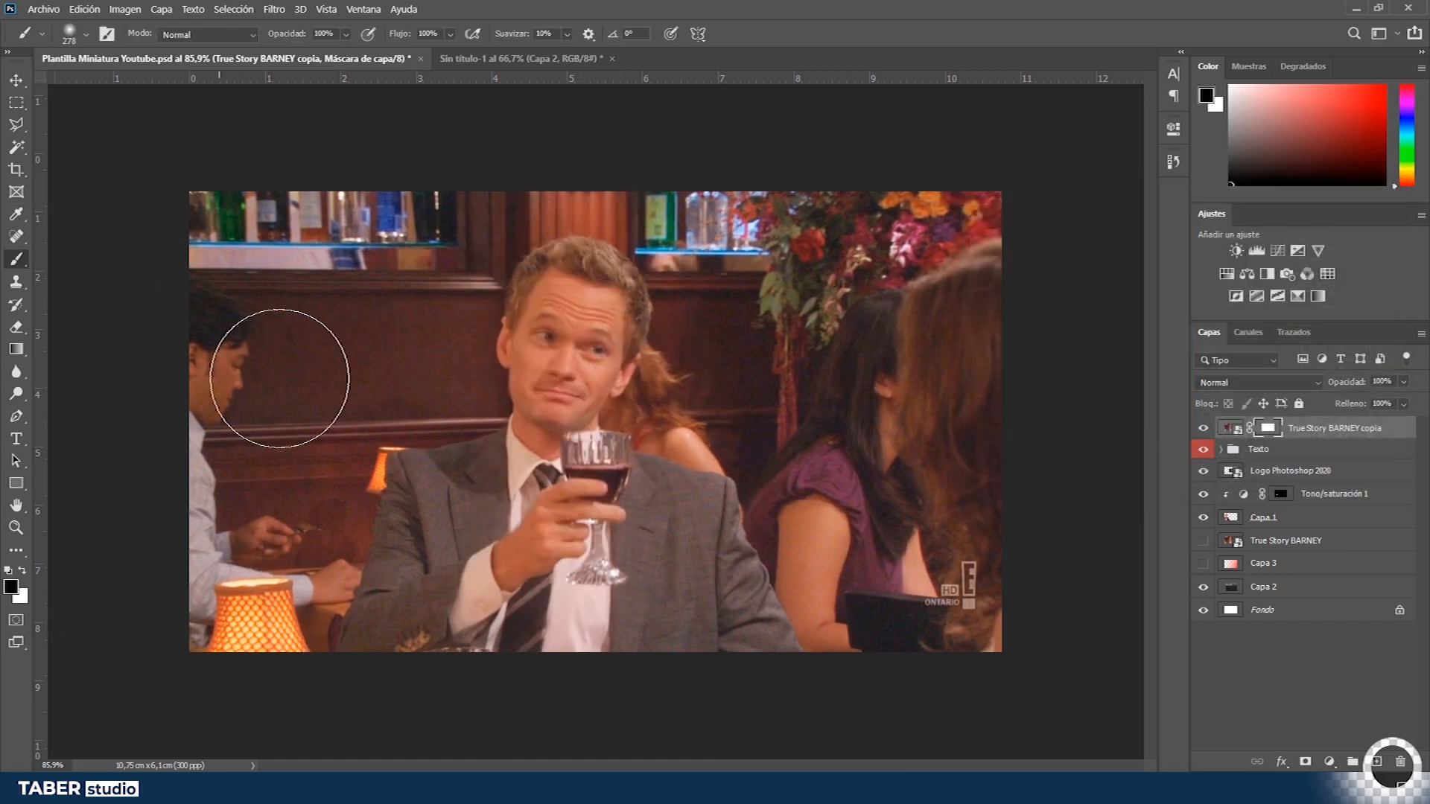
{"action": "left_click_drag", "start_coordinate": [297, 34], "coordinate": [253, 43]}
{"action": "left_click_drag", "start_coordinate": [580, 234], "coordinate": [514, 775]}
{"action": "key", "text": "ctrl+z"}
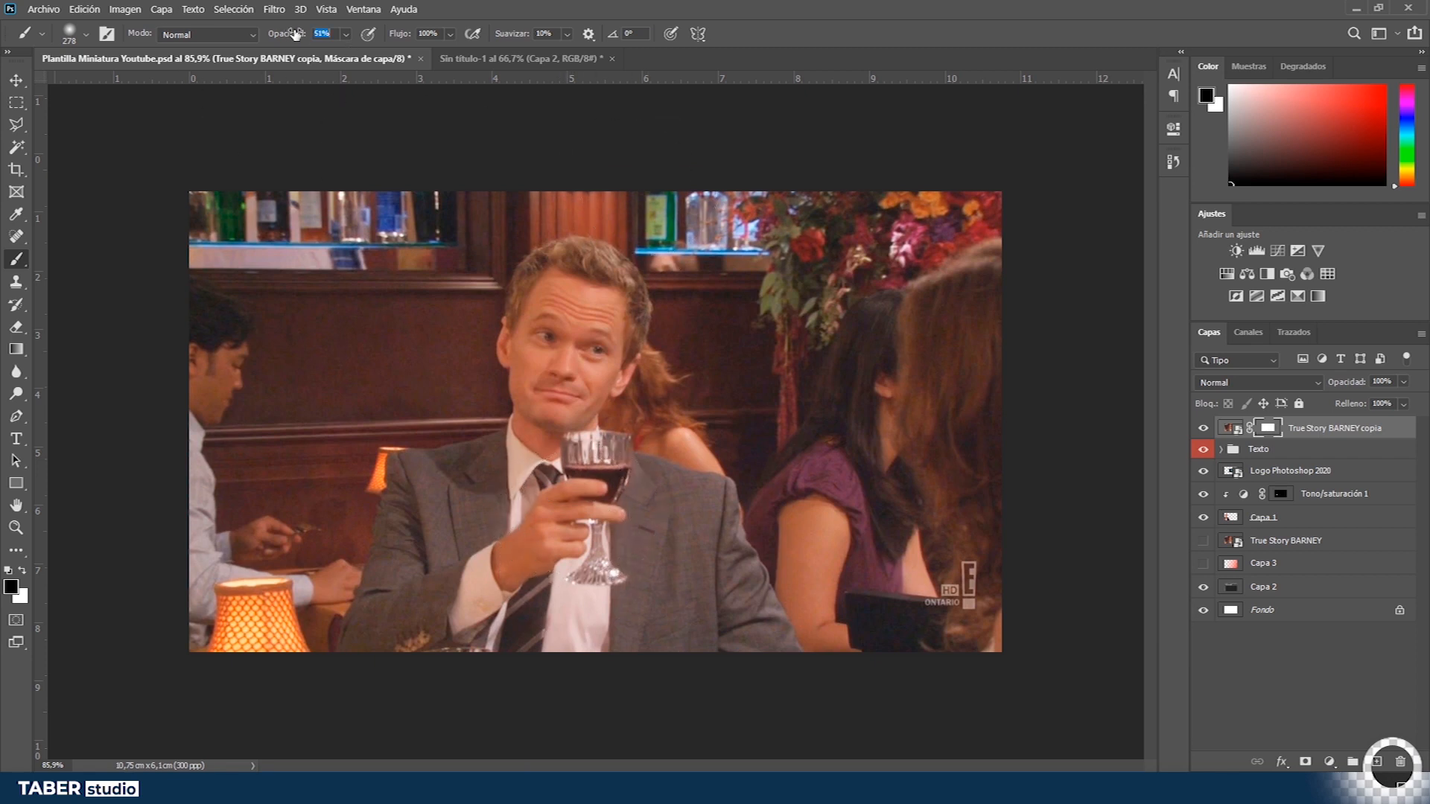
- Refine the Tono/saturación 1 mask by brushing along the edges of the blue wine in the glass
{"action": "key", "text": "v"}
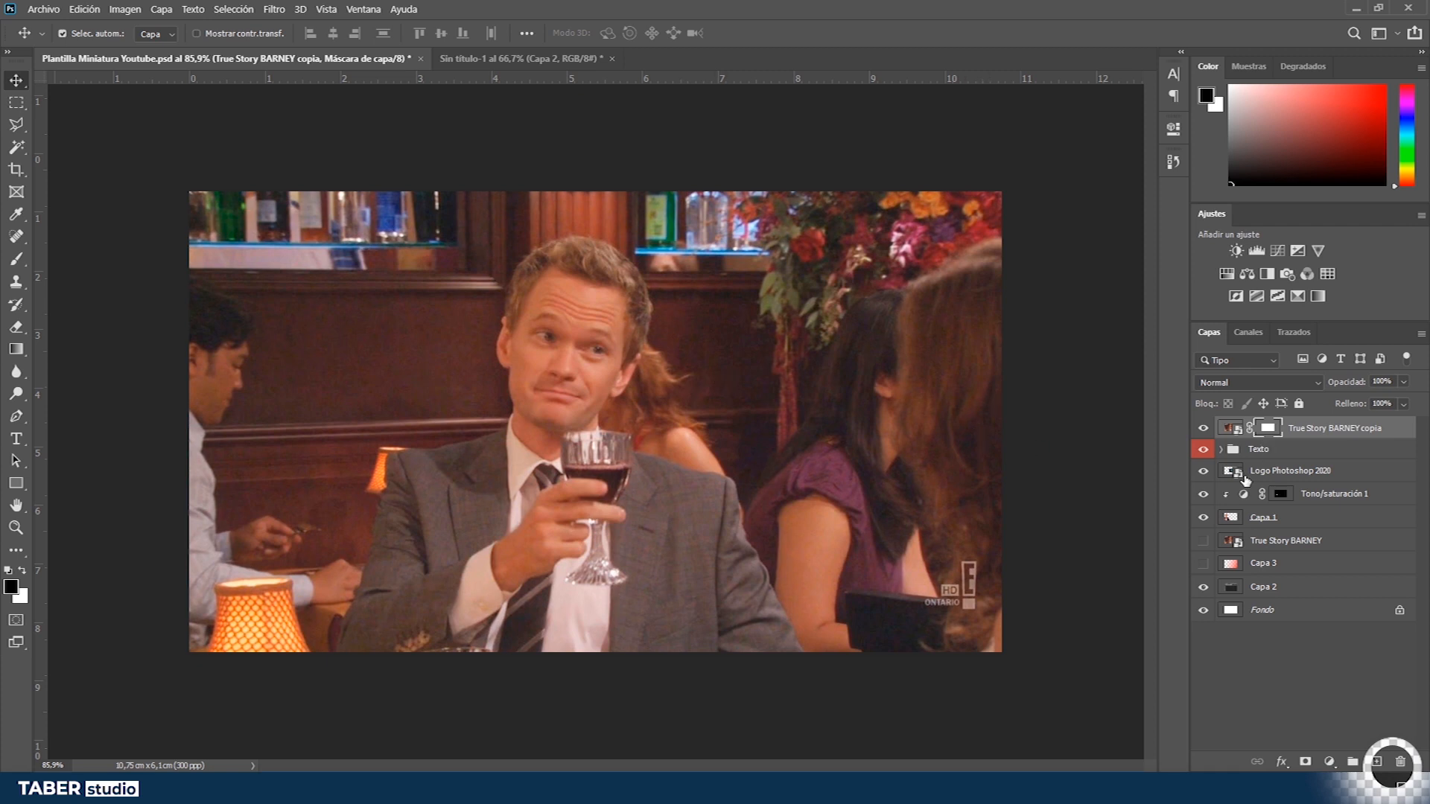
{"action": "left_click", "coordinate": [1280, 494]}
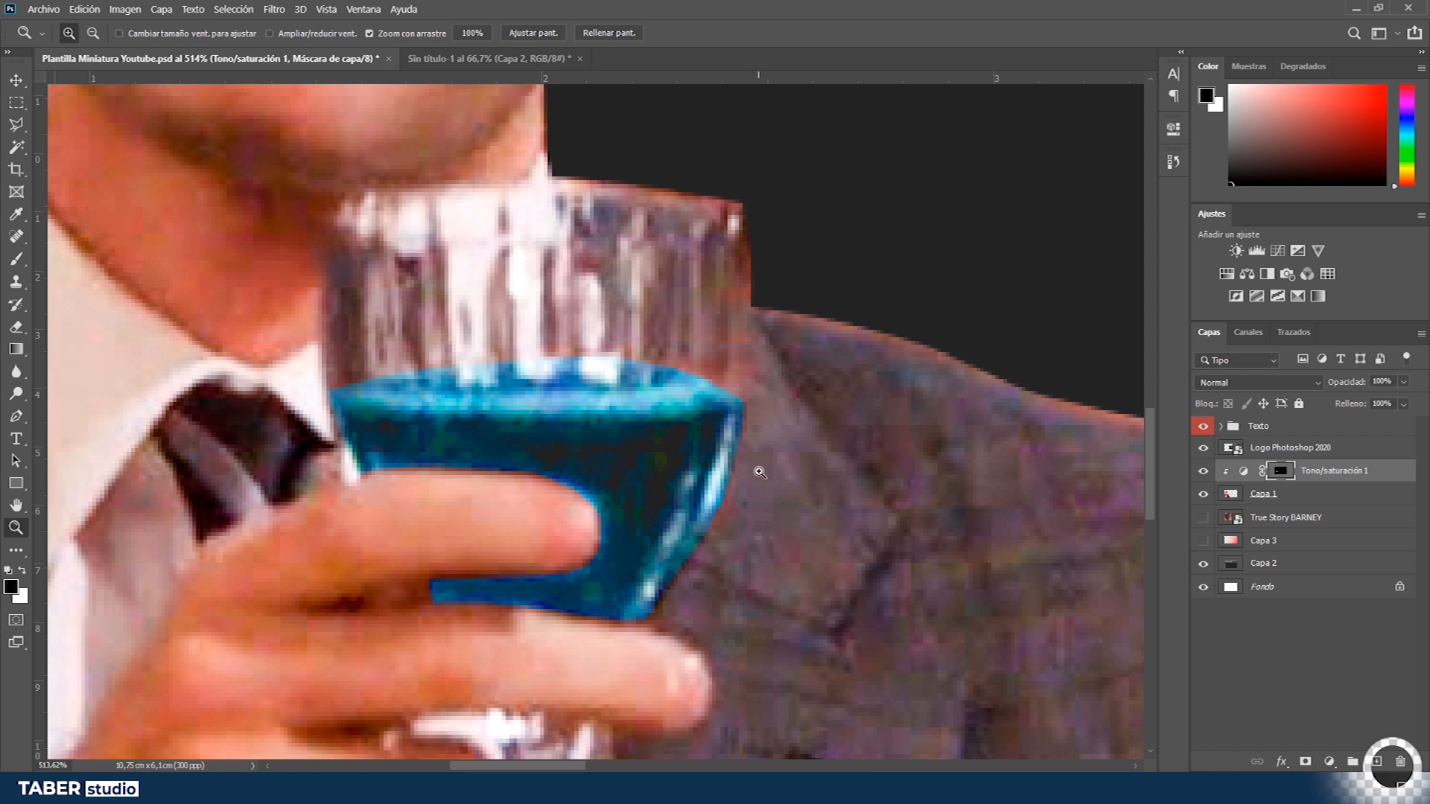
{"action": "key", "text": "b"}
{"action": "left_click_drag", "start_coordinate": [816, 365], "coordinate": [406, 414]}
{"action": "left_click_drag", "start_coordinate": [745, 343], "coordinate": [655, 351]}
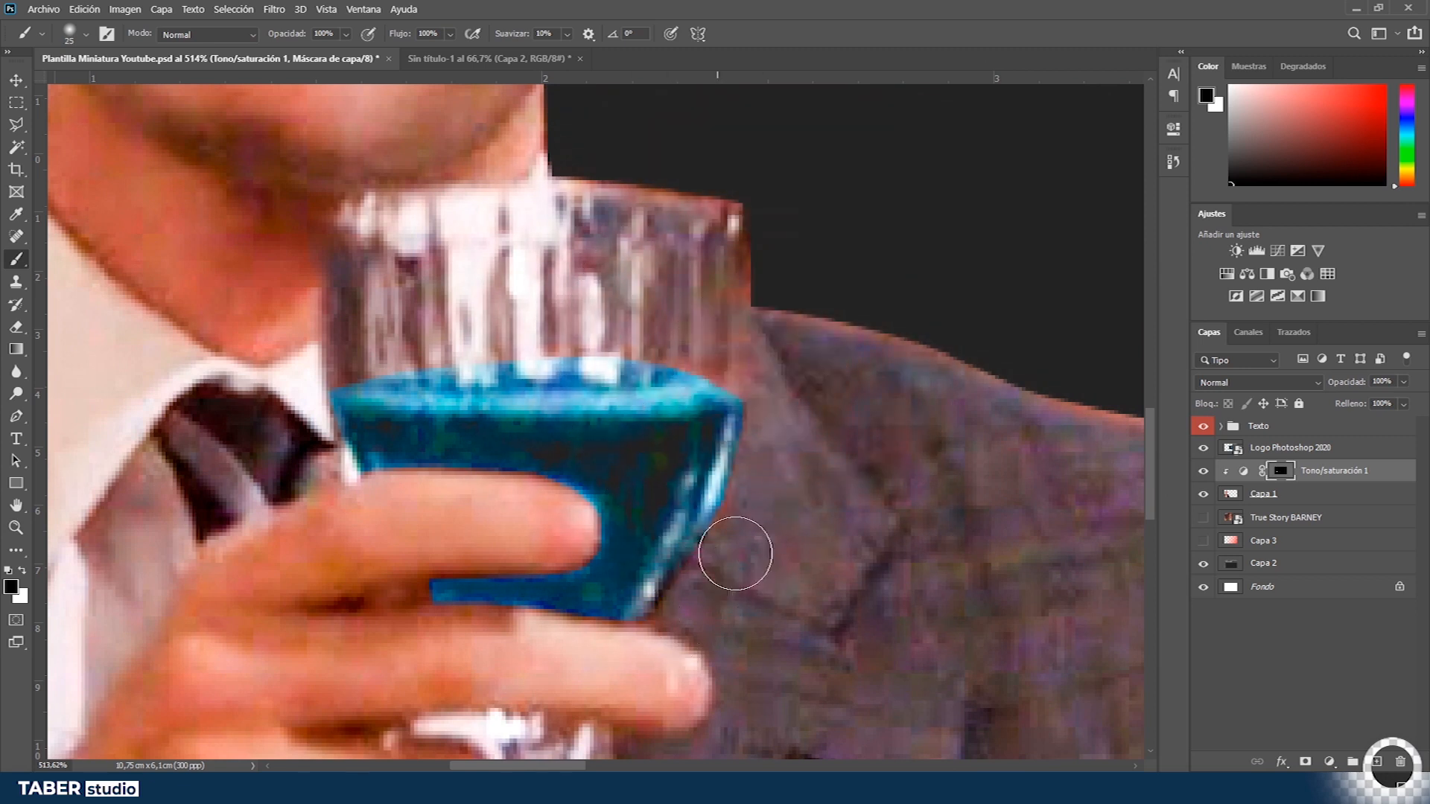
{"action": "left_click_drag", "start_coordinate": [741, 473], "coordinate": [696, 553]}
{"action": "mouse_move", "coordinate": [735, 371]}
{"action": "left_mouse_down"}
{"action": "mouse_move", "coordinate": [508, 354]}
{"action": "mouse_move", "coordinate": [349, 468]}
{"action": "left_mouse_up"}
{"action": "mouse_move", "coordinate": [426, 588]}
{"action": "left_mouse_down"}
{"action": "mouse_move", "coordinate": [581, 549]}
{"action": "mouse_move", "coordinate": [407, 479]}
{"action": "left_mouse_up"}
{"action": "left_click_drag", "start_coordinate": [436, 619], "coordinate": [648, 618]}
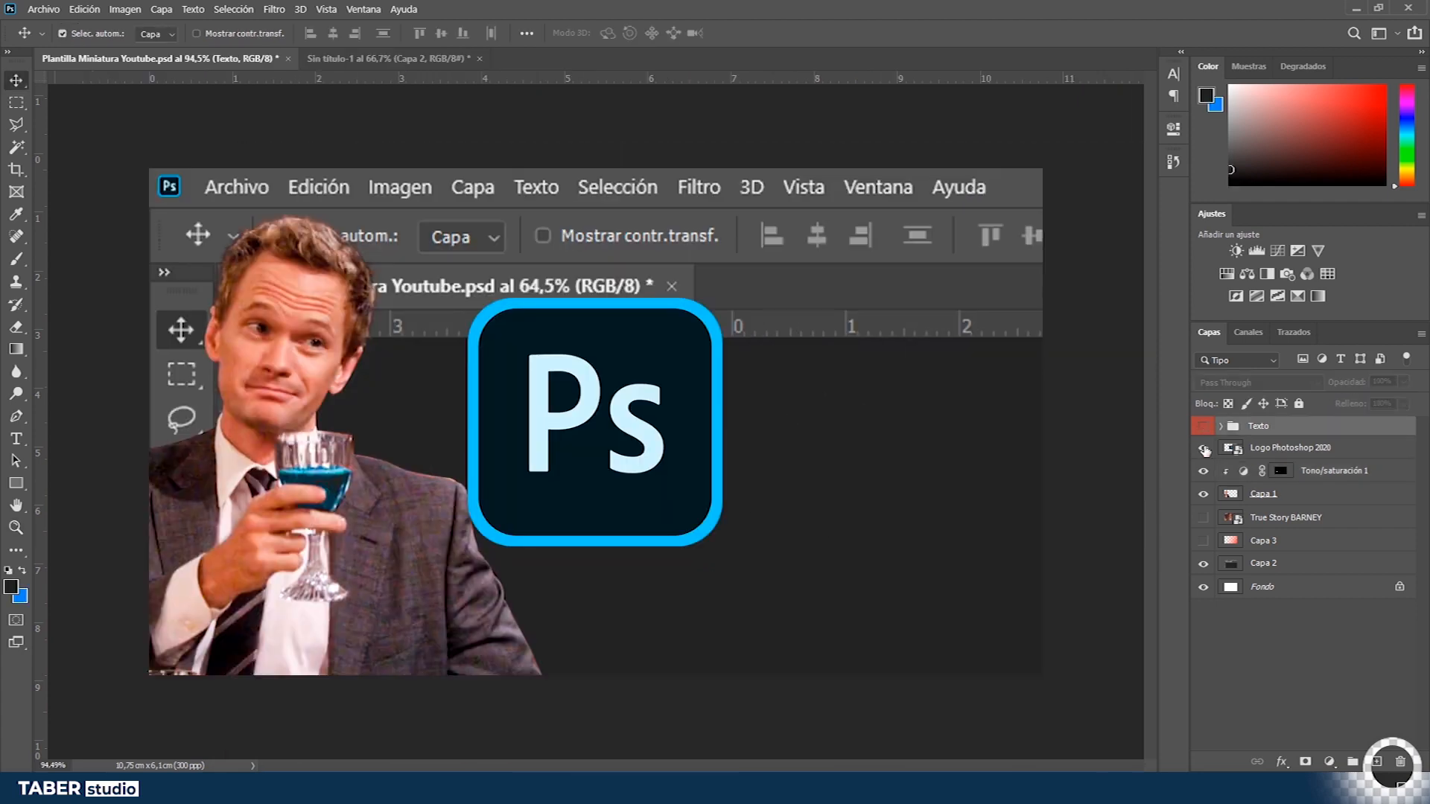
{"action": "left_click_drag", "start_coordinate": [1203, 447], "coordinate": [1206, 585]}
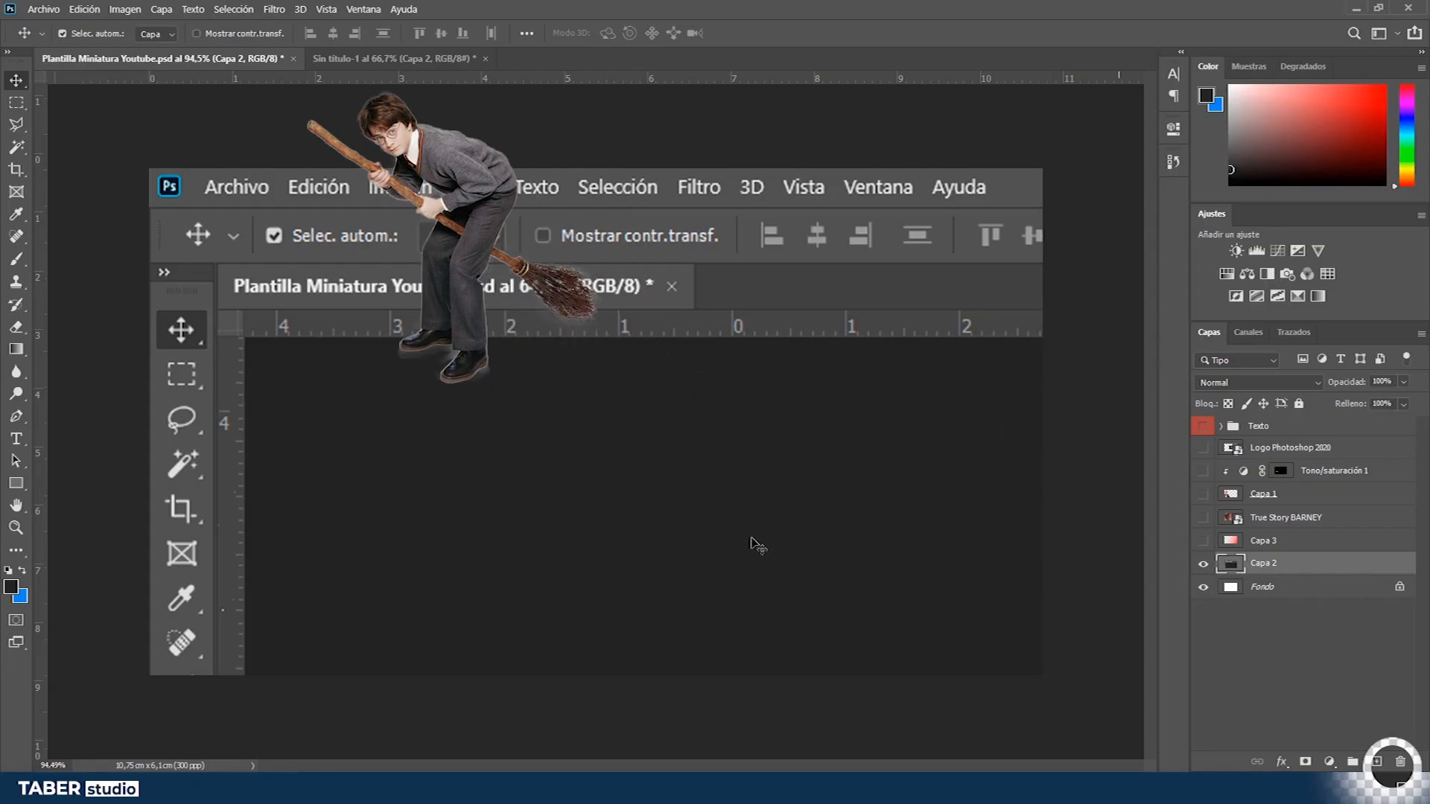
- Select the screenshot's dark canvas area on Capa 2 with the Magic Wand at tolerance 16 and copy it to a new layer
{"action": "key", "text": "w"}
{"action": "left_click", "coordinate": [451, 443]}
{"action": "key", "text": "ctrl+d"}
{"action": "left_click", "coordinate": [419, 442]}
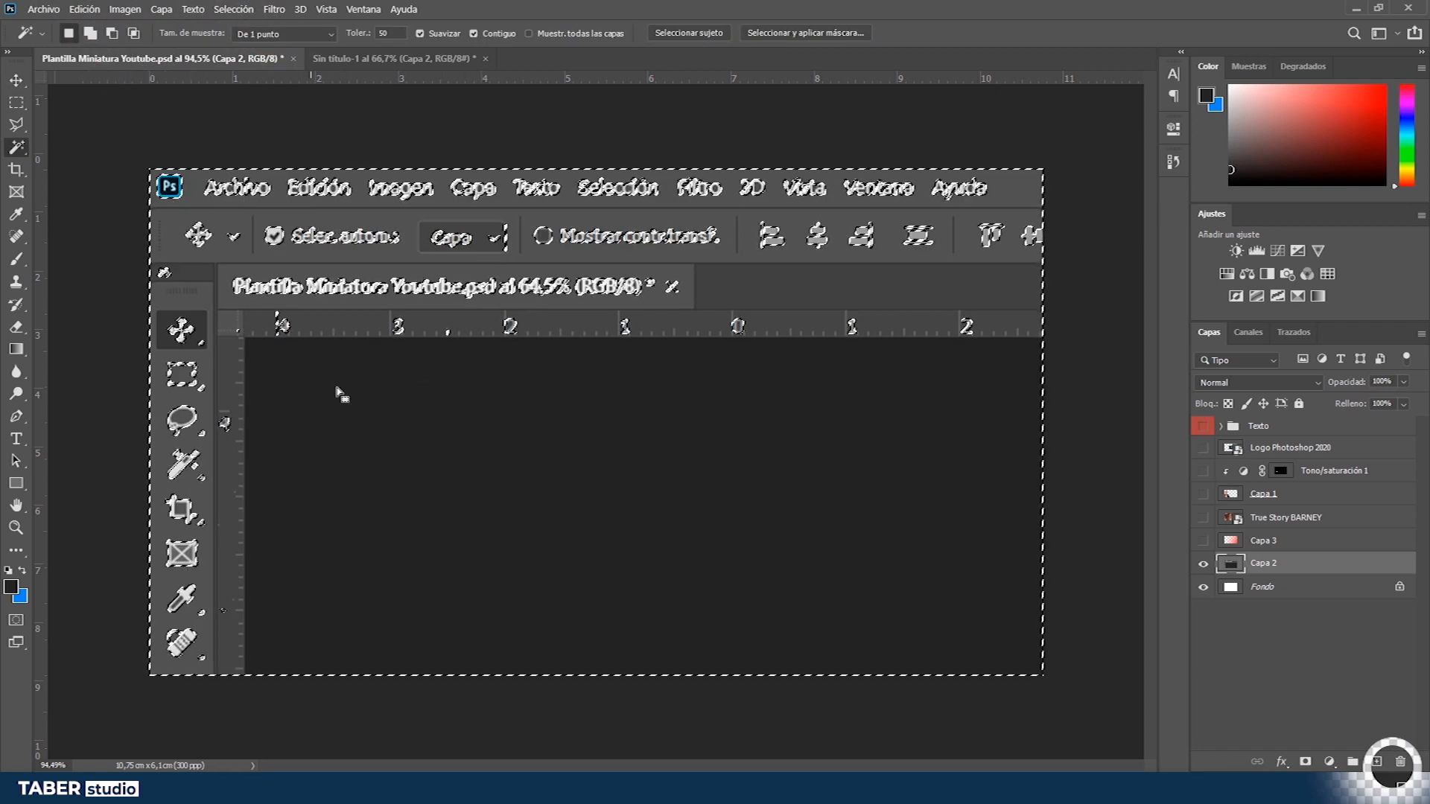
{"action": "key", "text": "ctrl+d"}
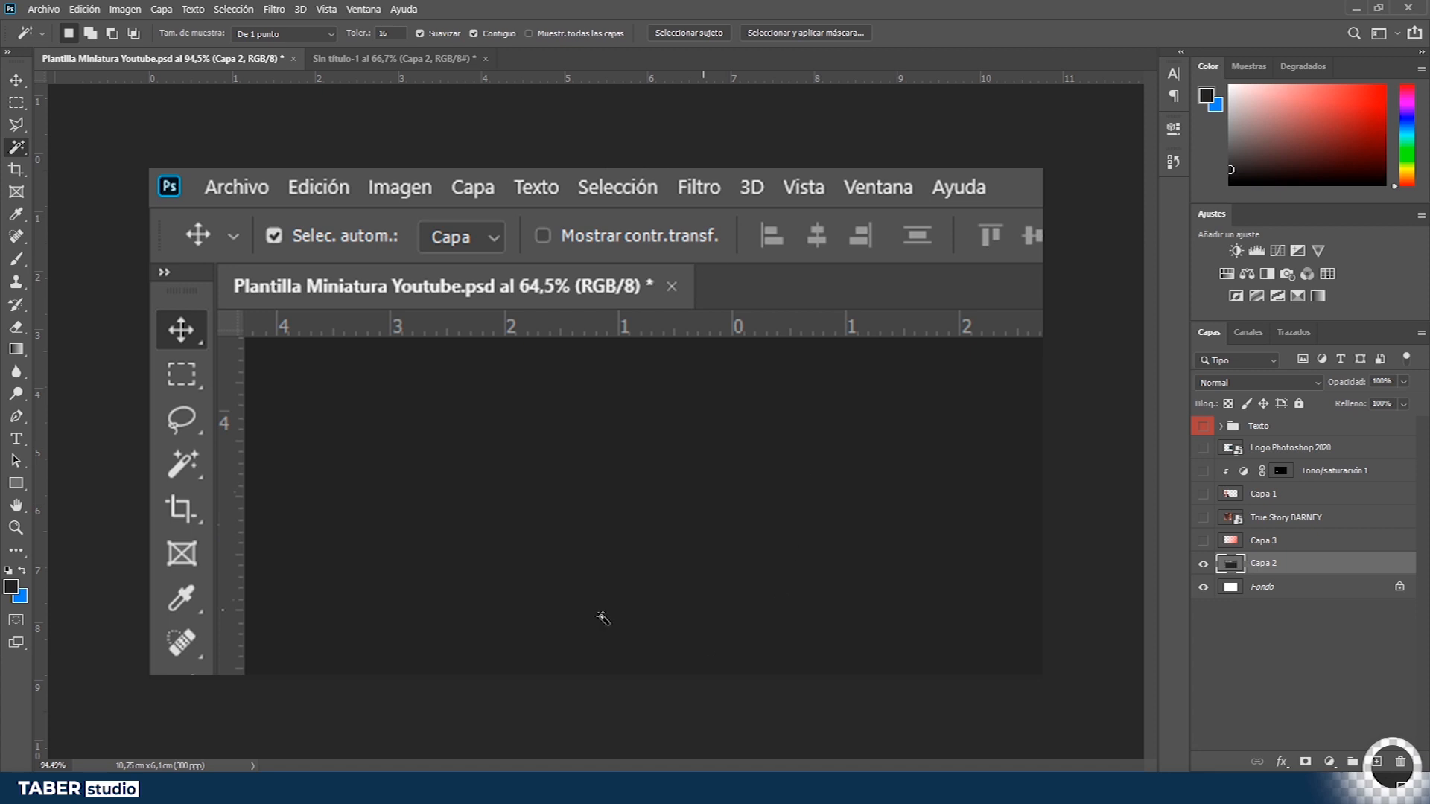
{"action": "left_click", "coordinate": [470, 514]}
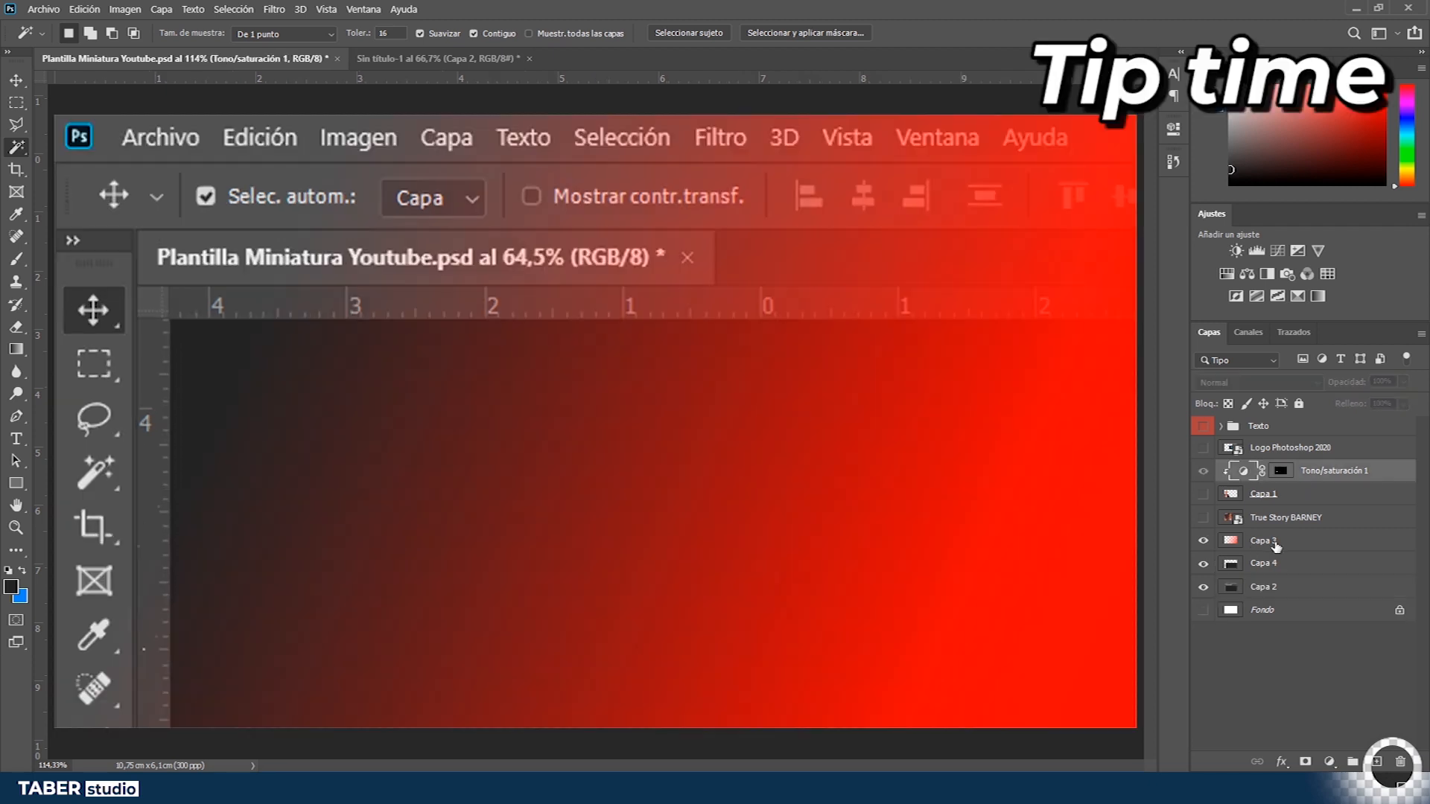
- Show the red gradient layer Capa 3 and clip it to Capa 4
{"action": "left_click", "coordinate": [1276, 546]}
{"action": "key", "text": "ctrl+0"}
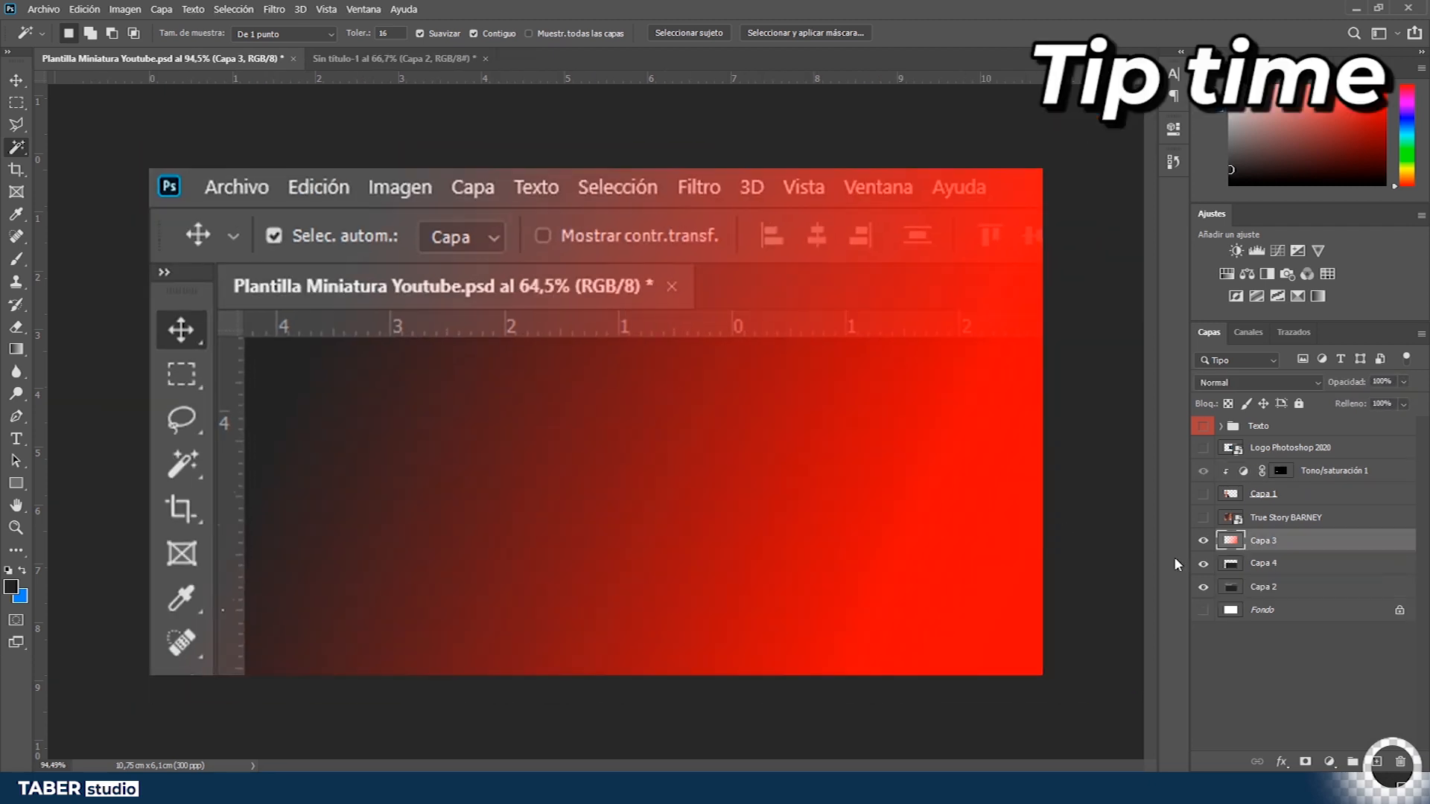
{"action": "key", "text": "v"}
{"action": "left_click_drag", "start_coordinate": [1259, 560], "coordinate": [1250, 549]}
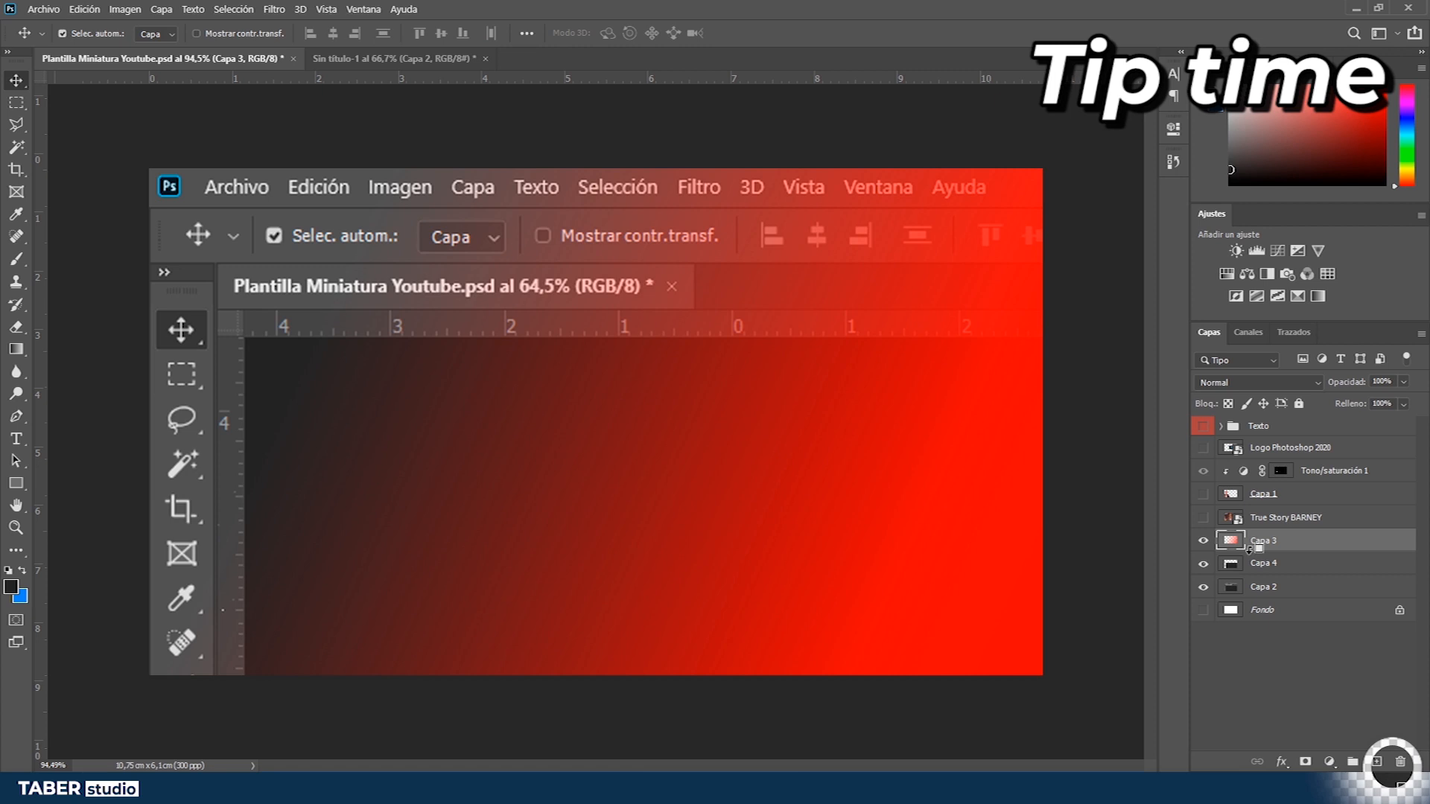
{"action": "left_click", "coordinate": [1250, 549], "text": "alt"}
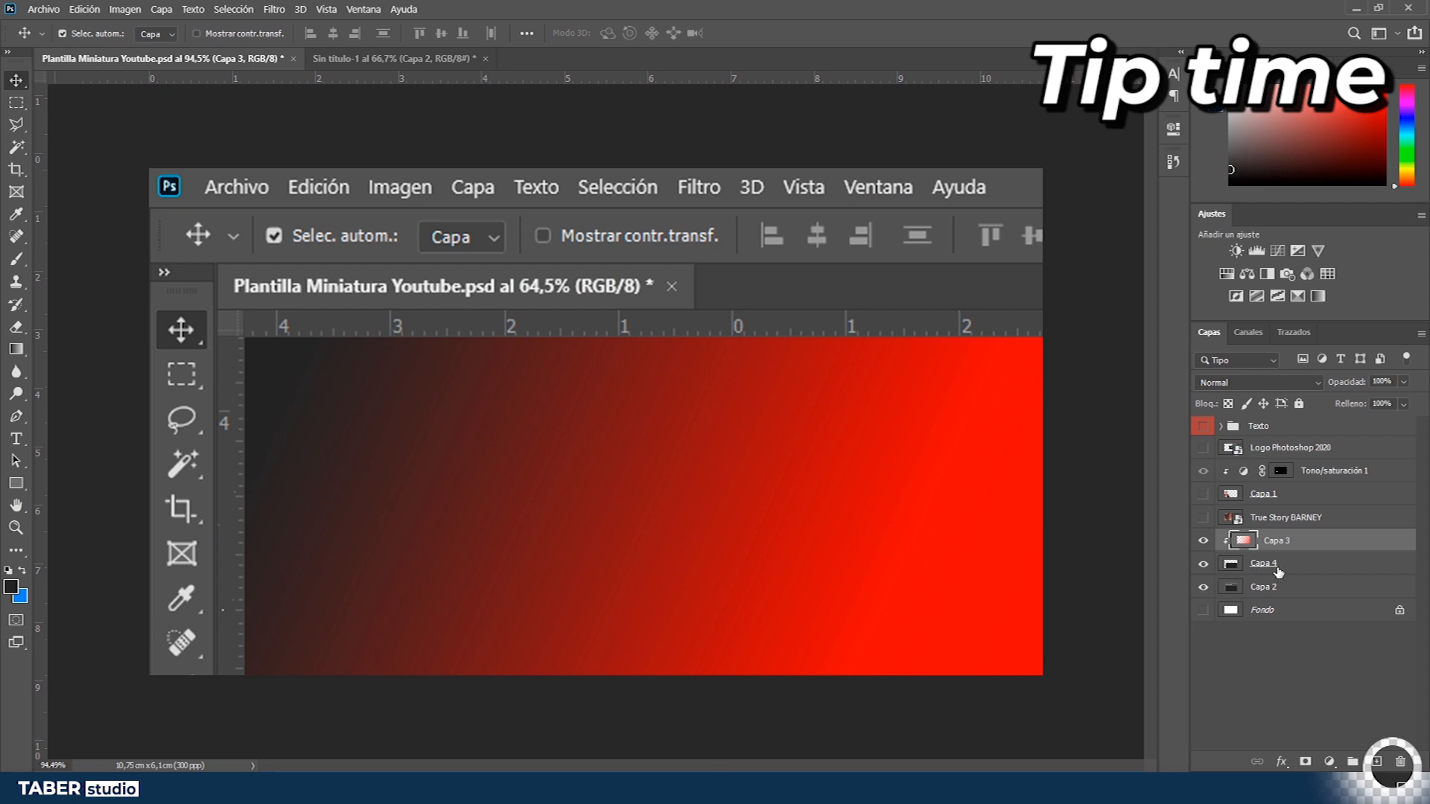
{"action": "left_click", "coordinate": [1231, 567], "text": "ctrl"}
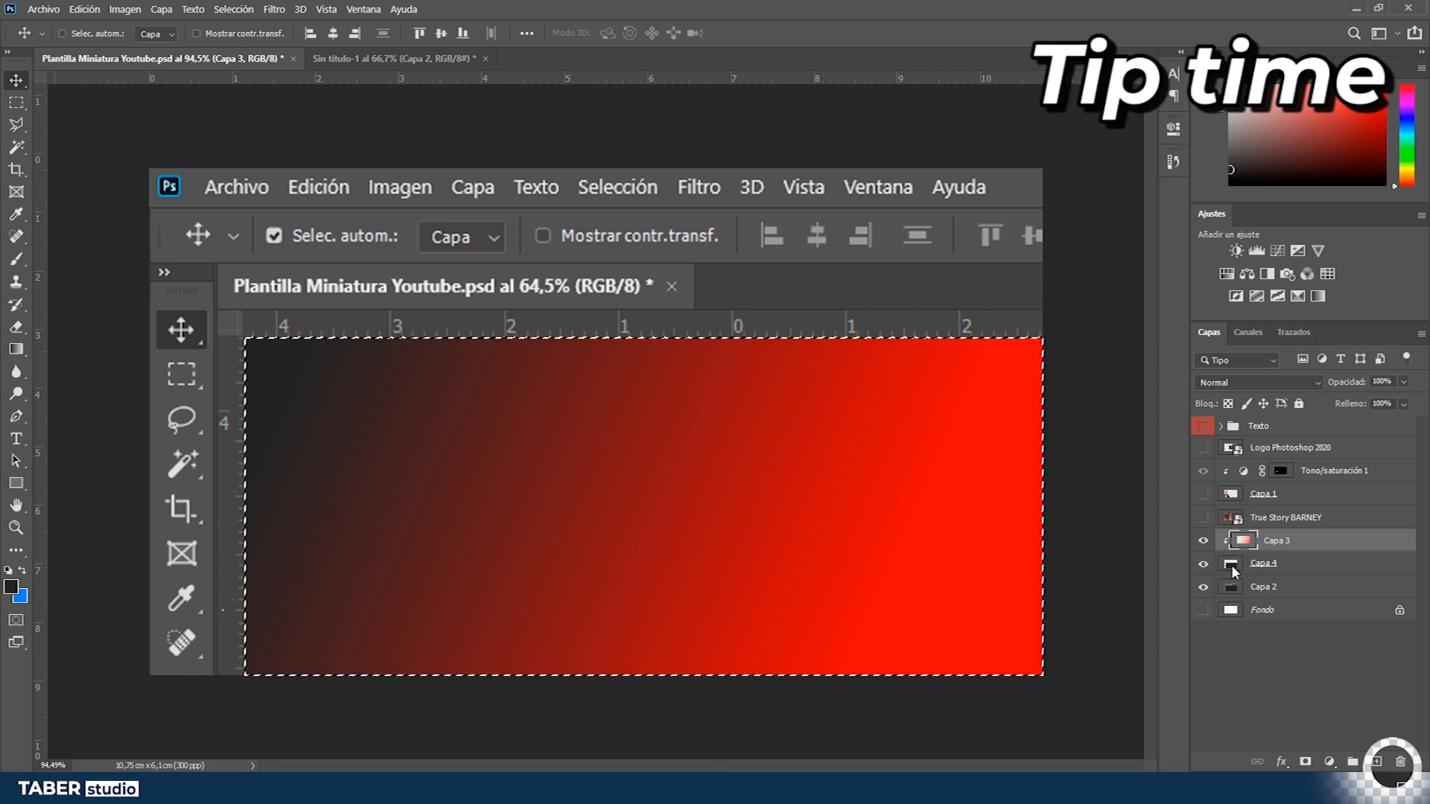
{"action": "key", "text": "ctrl+d"}
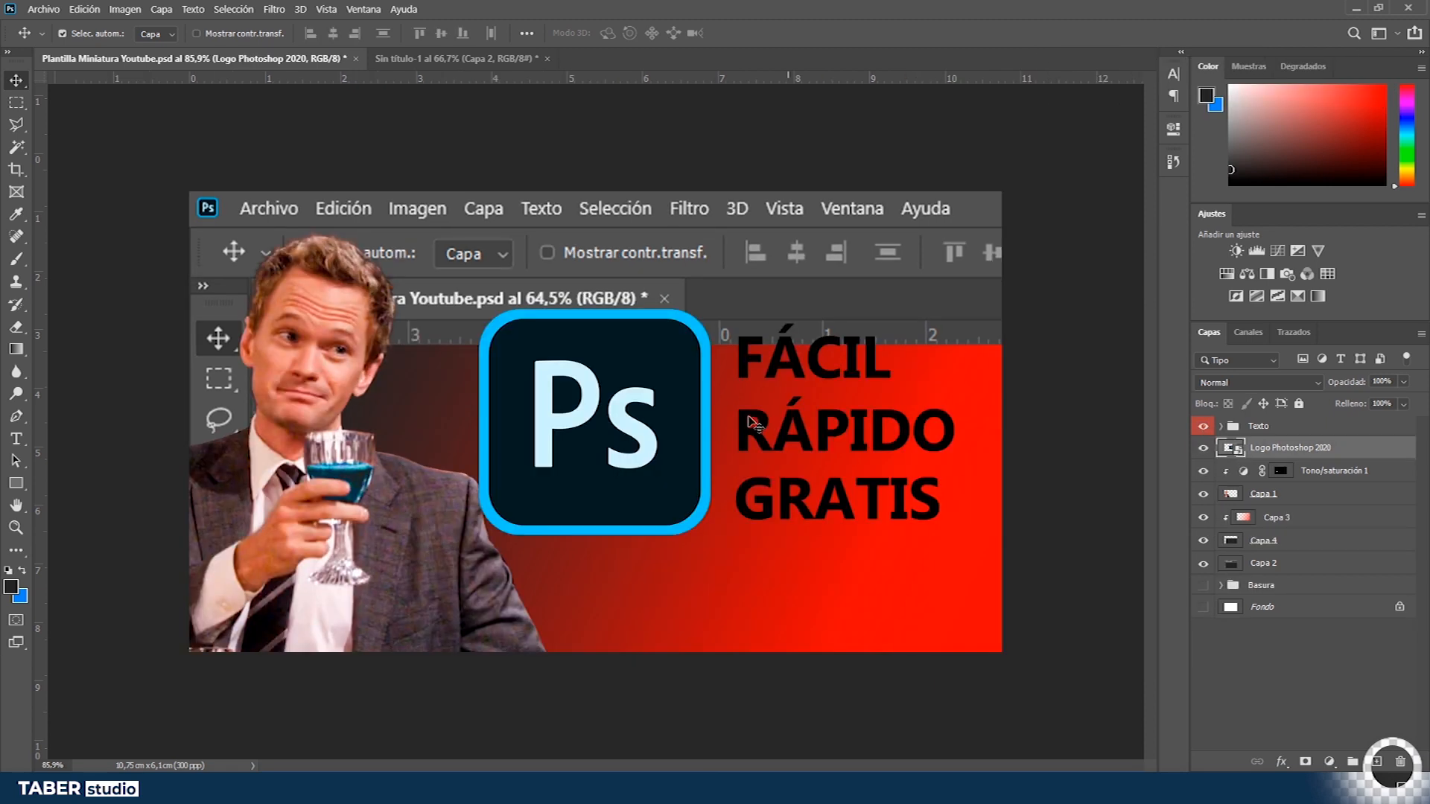
- Change the font of the FÁCIL, RÁPIDO and GRATIS text layers to EA Sports Covers SC
{"action": "left_click_drag", "start_coordinate": [667, 447], "coordinate": [650, 444]}
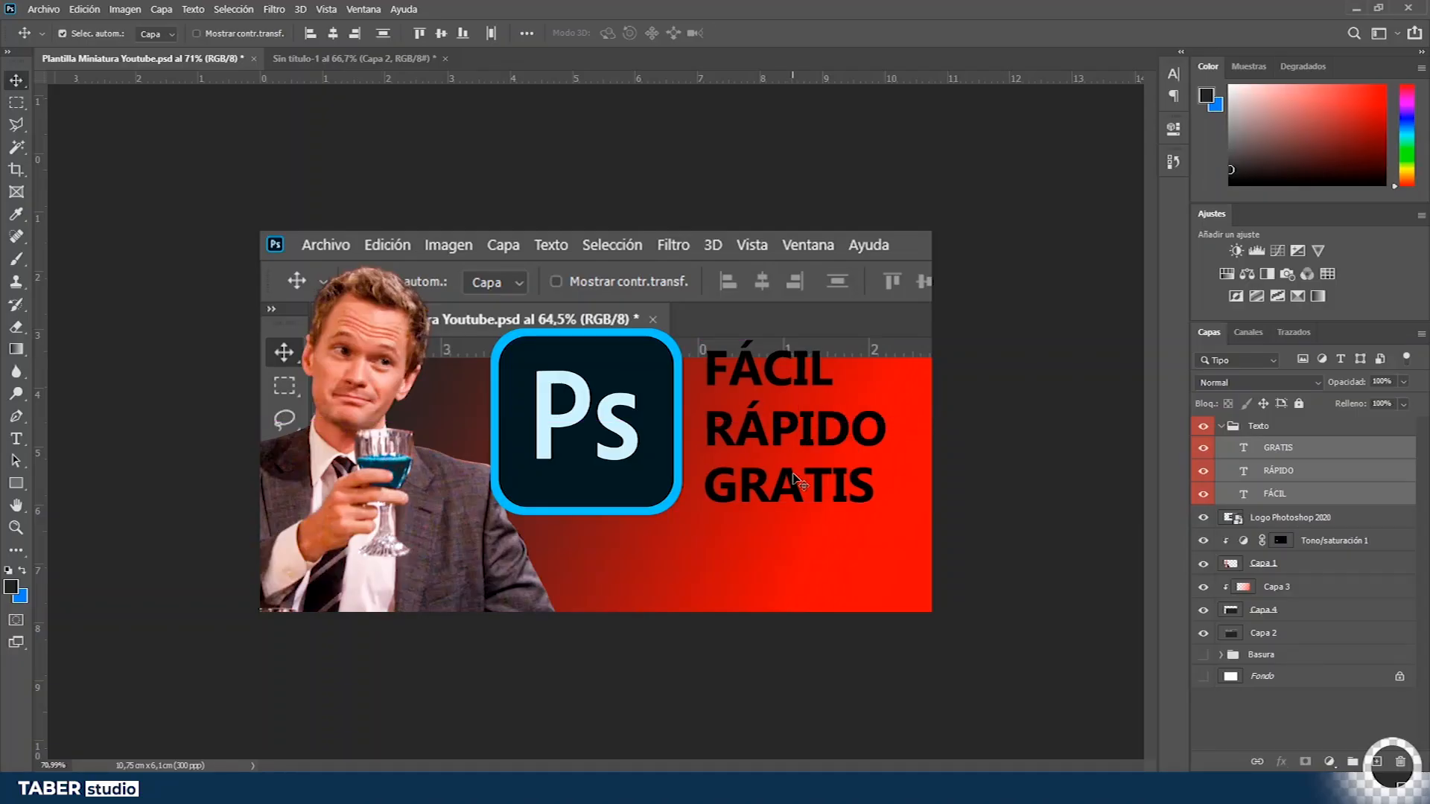
{"action": "key", "text": "t"}
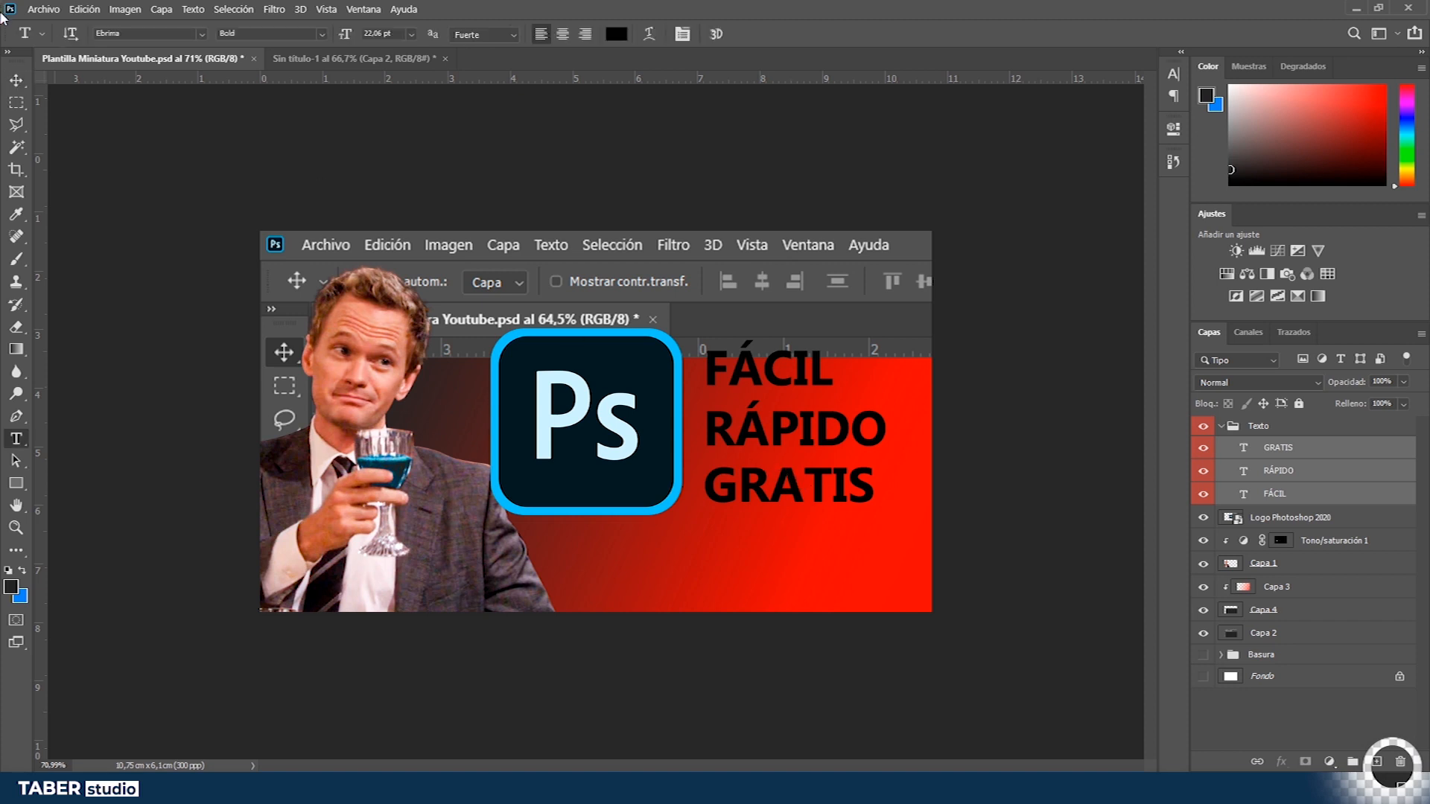
{"action": "left_click", "coordinate": [201, 34]}
{"action": "scroll", "coordinate": [419, 427], "scroll_direction": "down", "scroll_amount": 15}
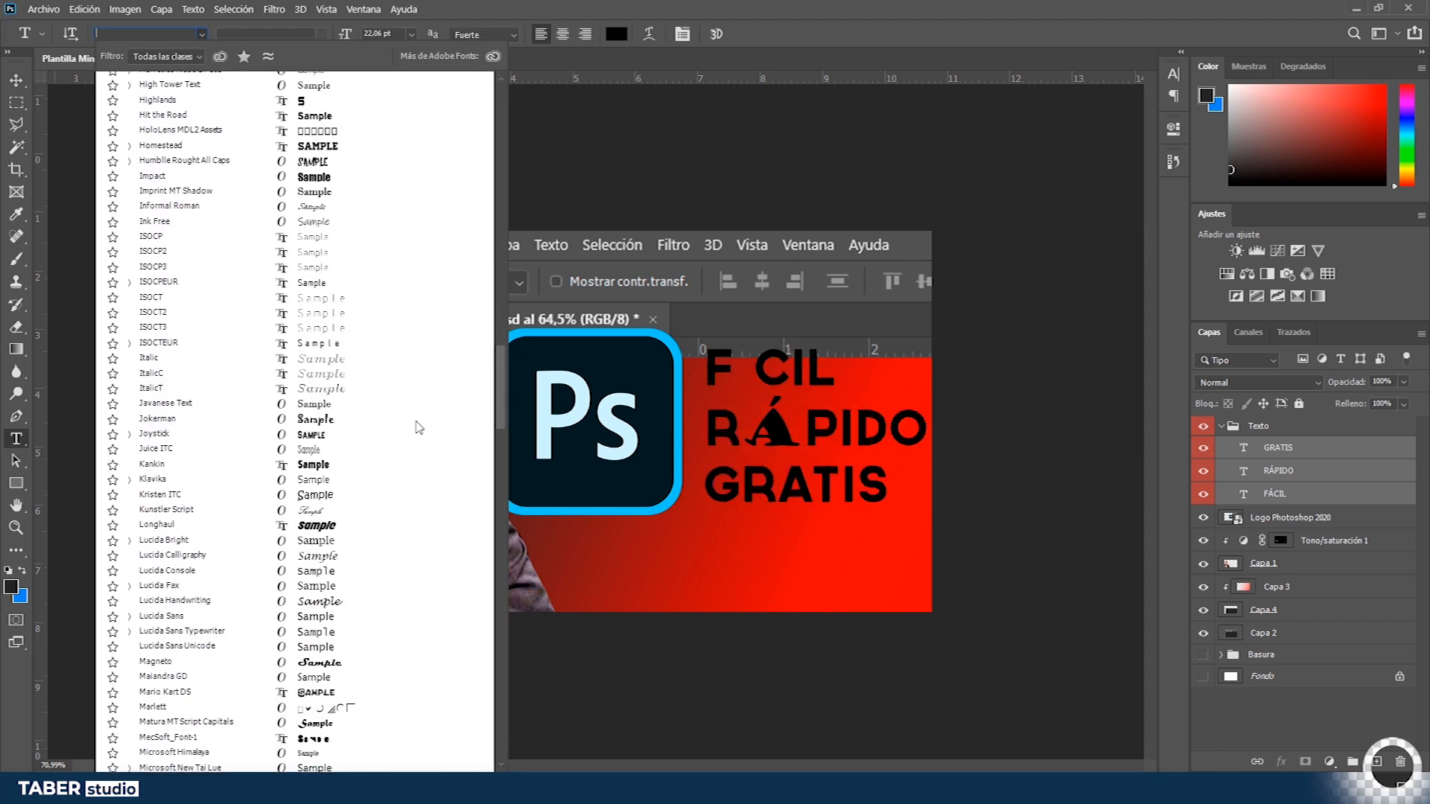
{"action": "scroll", "coordinate": [419, 426], "scroll_direction": "up", "scroll_amount": 15}
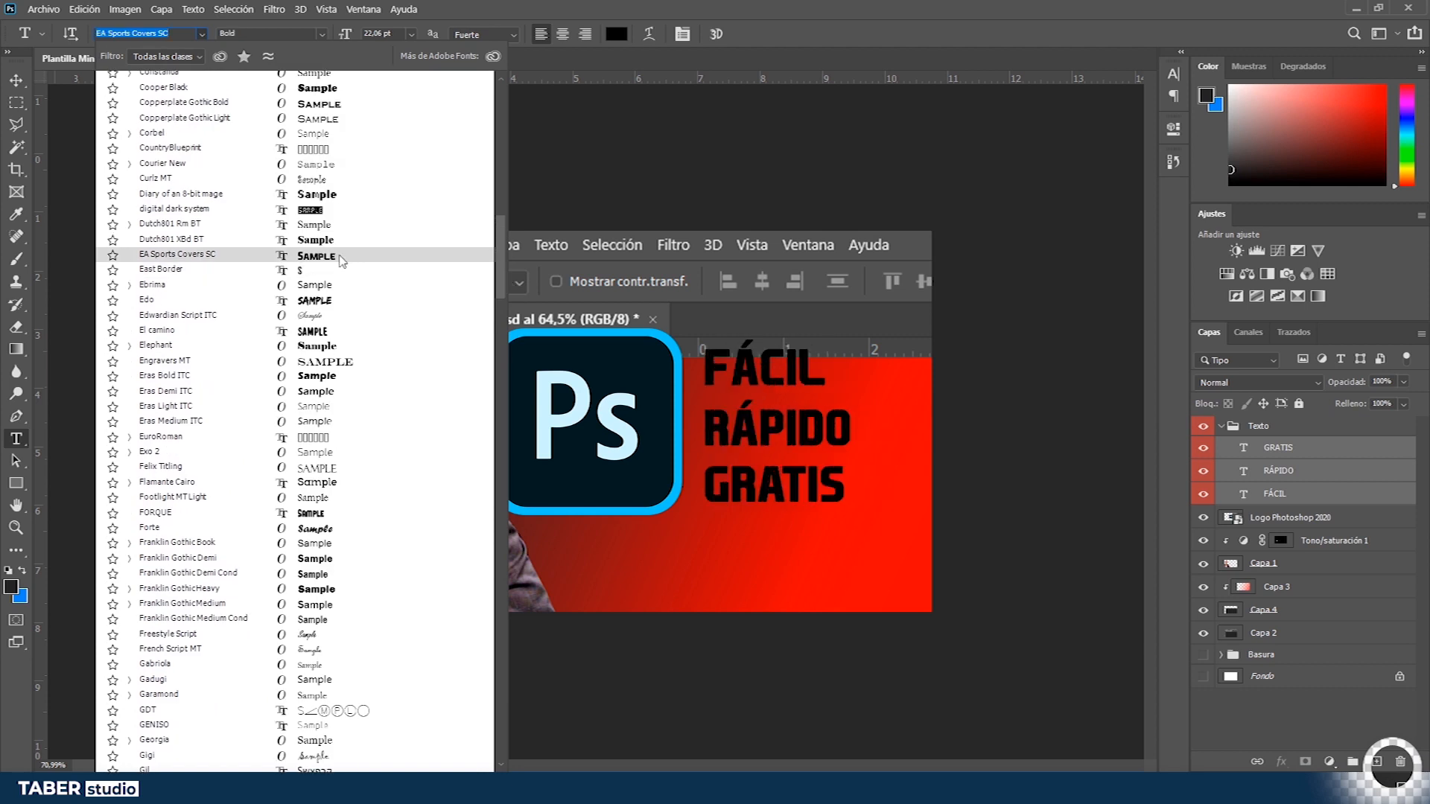
{"action": "left_click", "coordinate": [341, 257]}
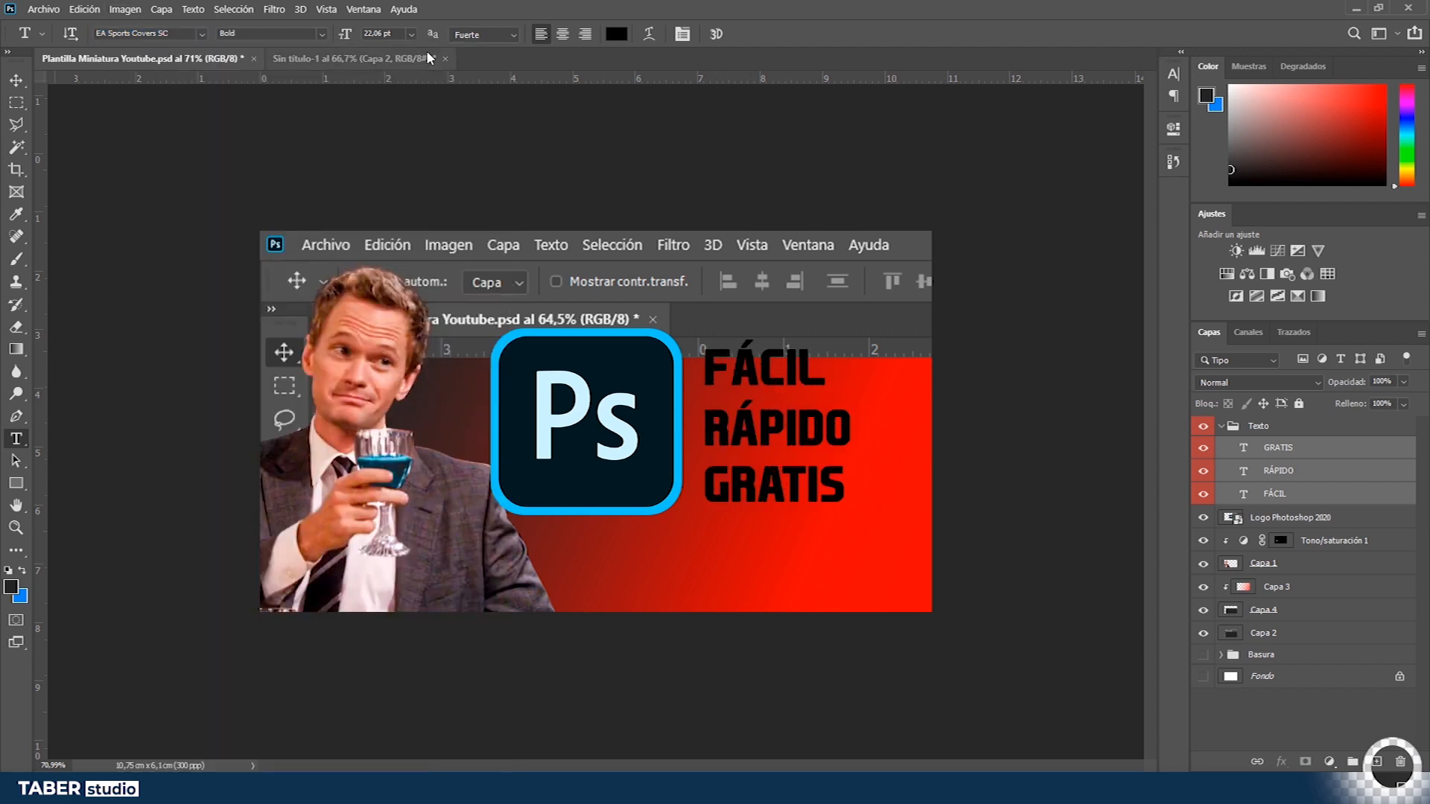
- Enlarge the three text lines with Free Transform beside the Photoshop logo
{"action": "key", "text": "ctrl+t"}
{"action": "left_click_drag", "start_coordinate": [855, 345], "coordinate": [886, 339]}
{"action": "left_click_drag", "start_coordinate": [900, 286], "coordinate": [878, 309]}
{"action": "left_click_drag", "start_coordinate": [806, 413], "coordinate": [829, 413]}
{"action": "key", "text": "Return"}
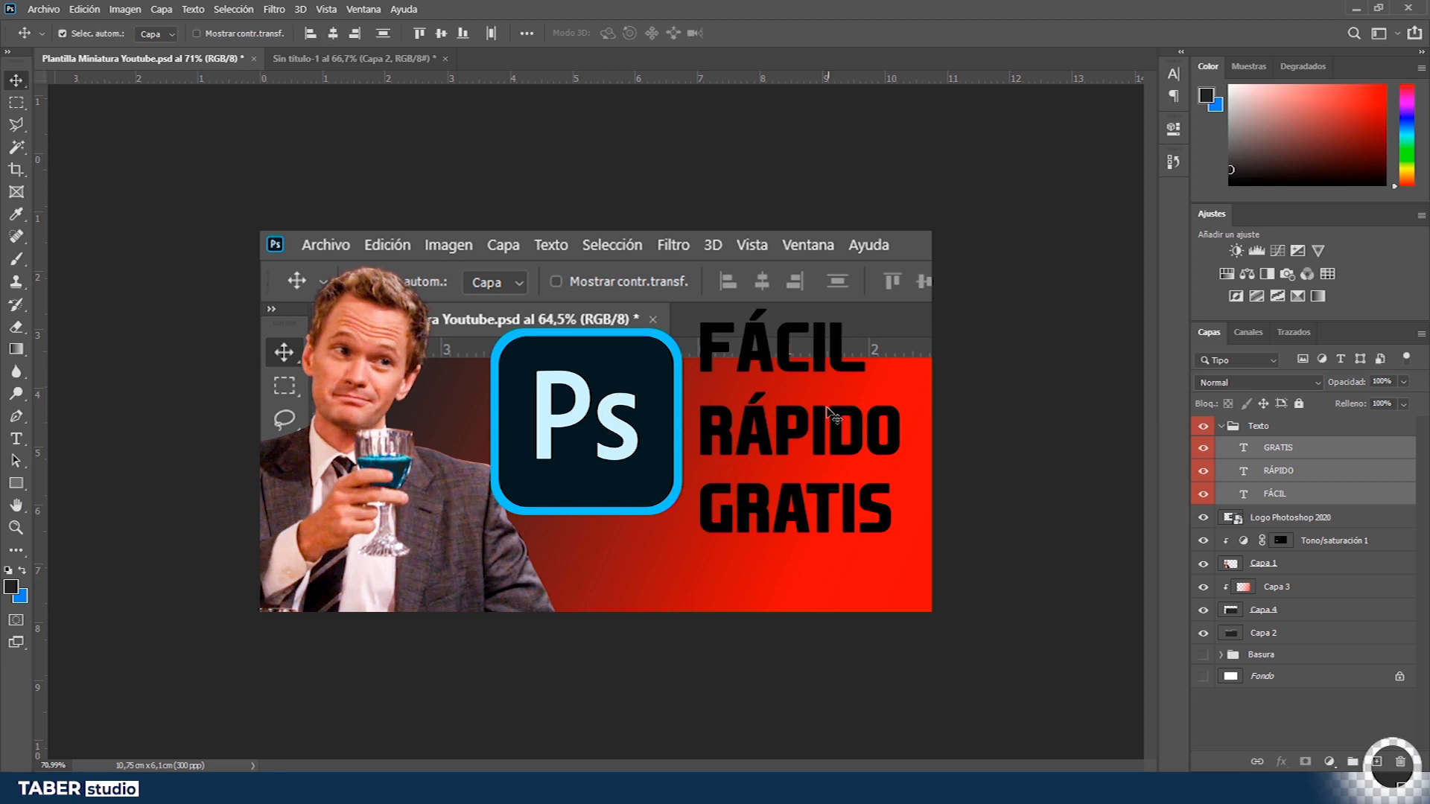
- Select and collapse the Texto group, nudging the text slightly downward
{"action": "left_click", "coordinate": [1266, 429]}
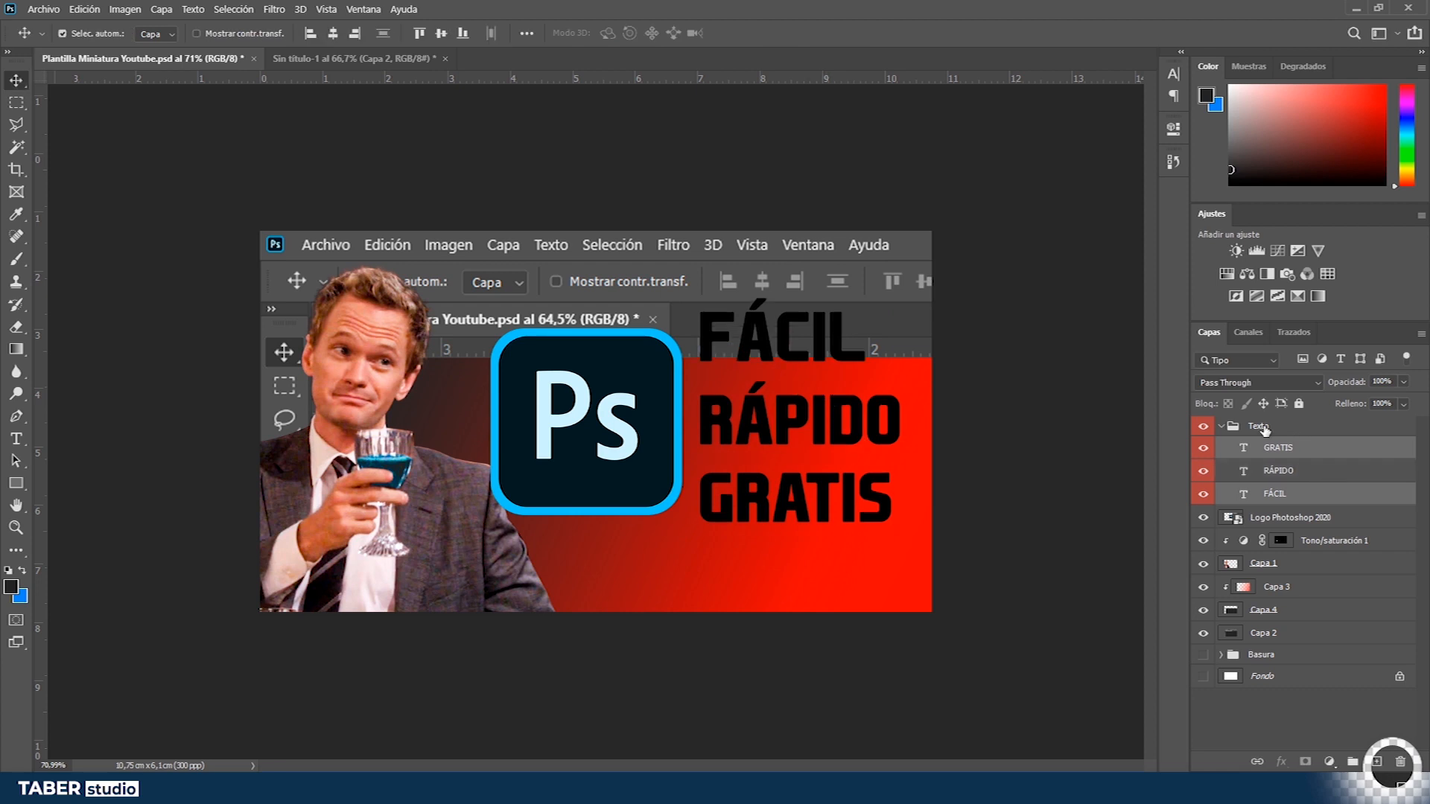
{"action": "left_click", "coordinate": [1221, 427]}
{"action": "left_click_drag", "start_coordinate": [775, 427], "coordinate": [779, 435]}
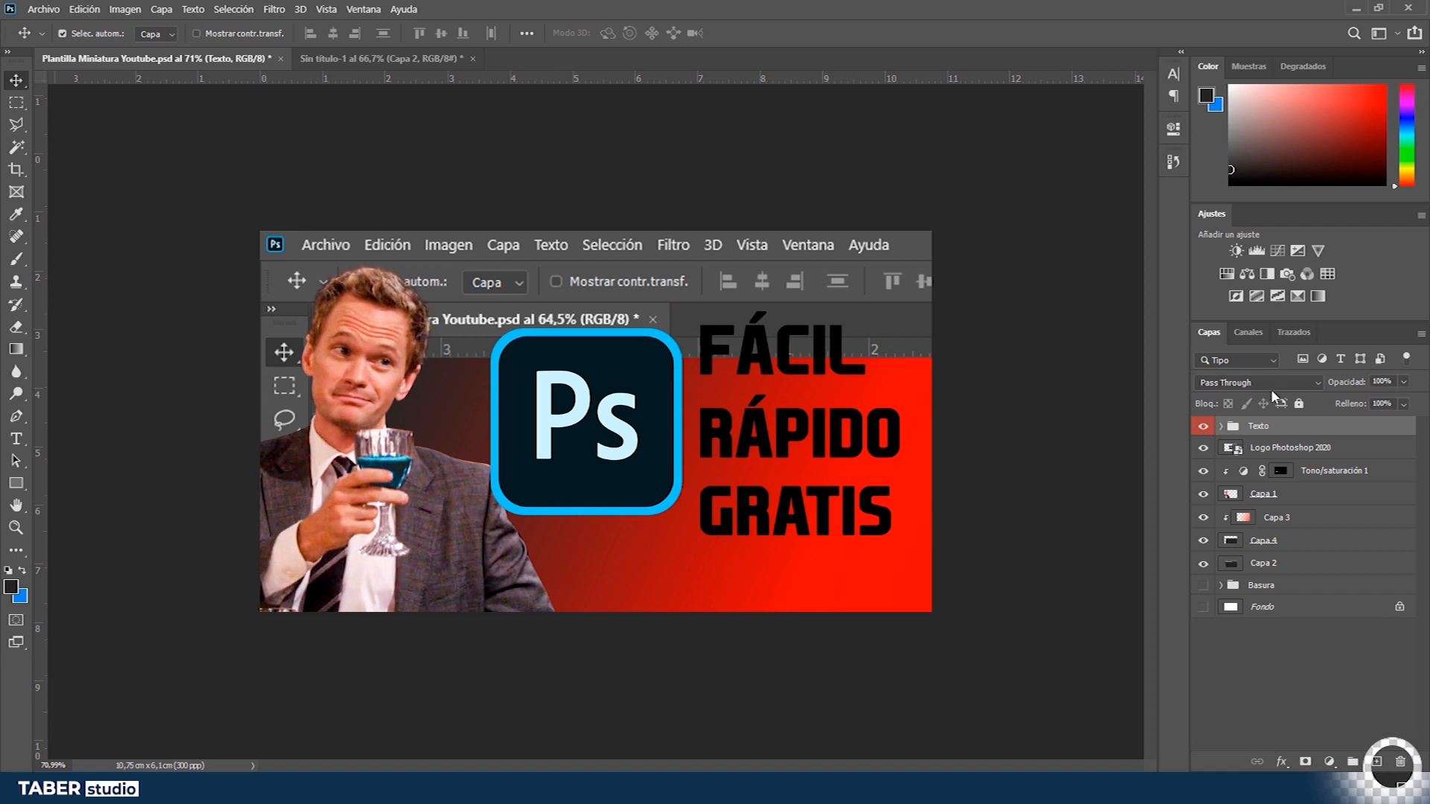
{"action": "double_click", "coordinate": [1279, 430]}
{"action": "key", "text": "Escape"}
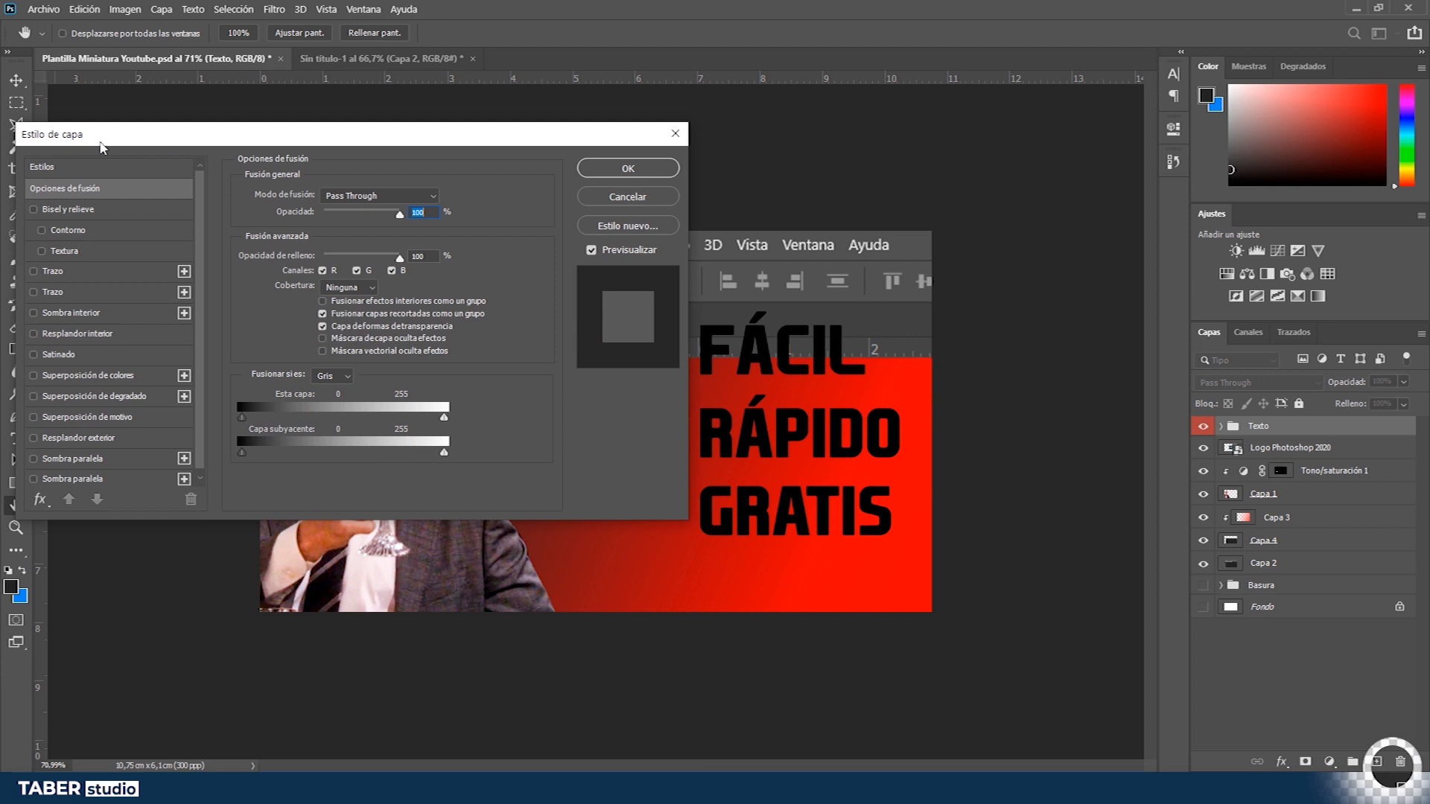
{"action": "left_click_drag", "start_coordinate": [102, 145], "coordinate": [128, 82]}
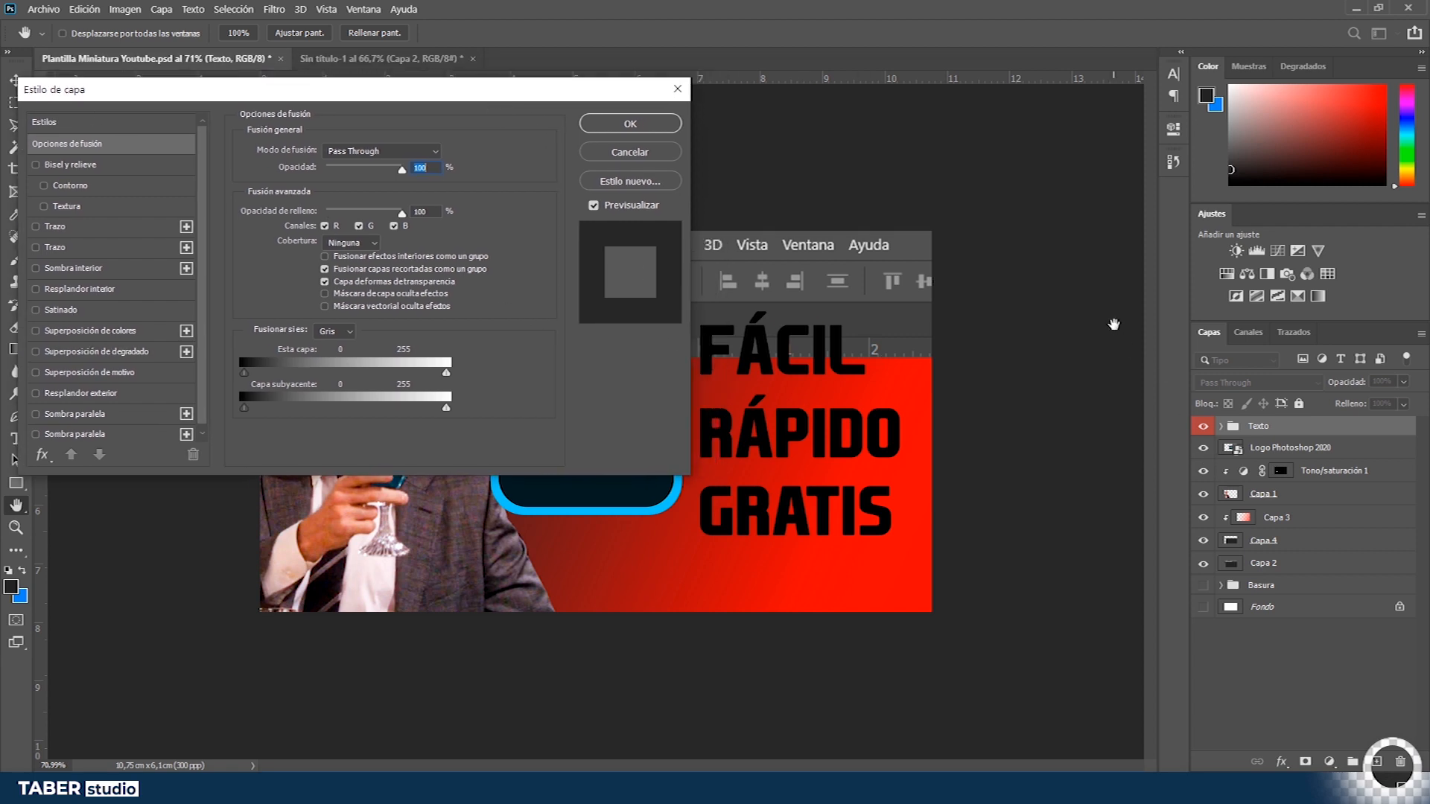
{"action": "key", "text": "Return"}
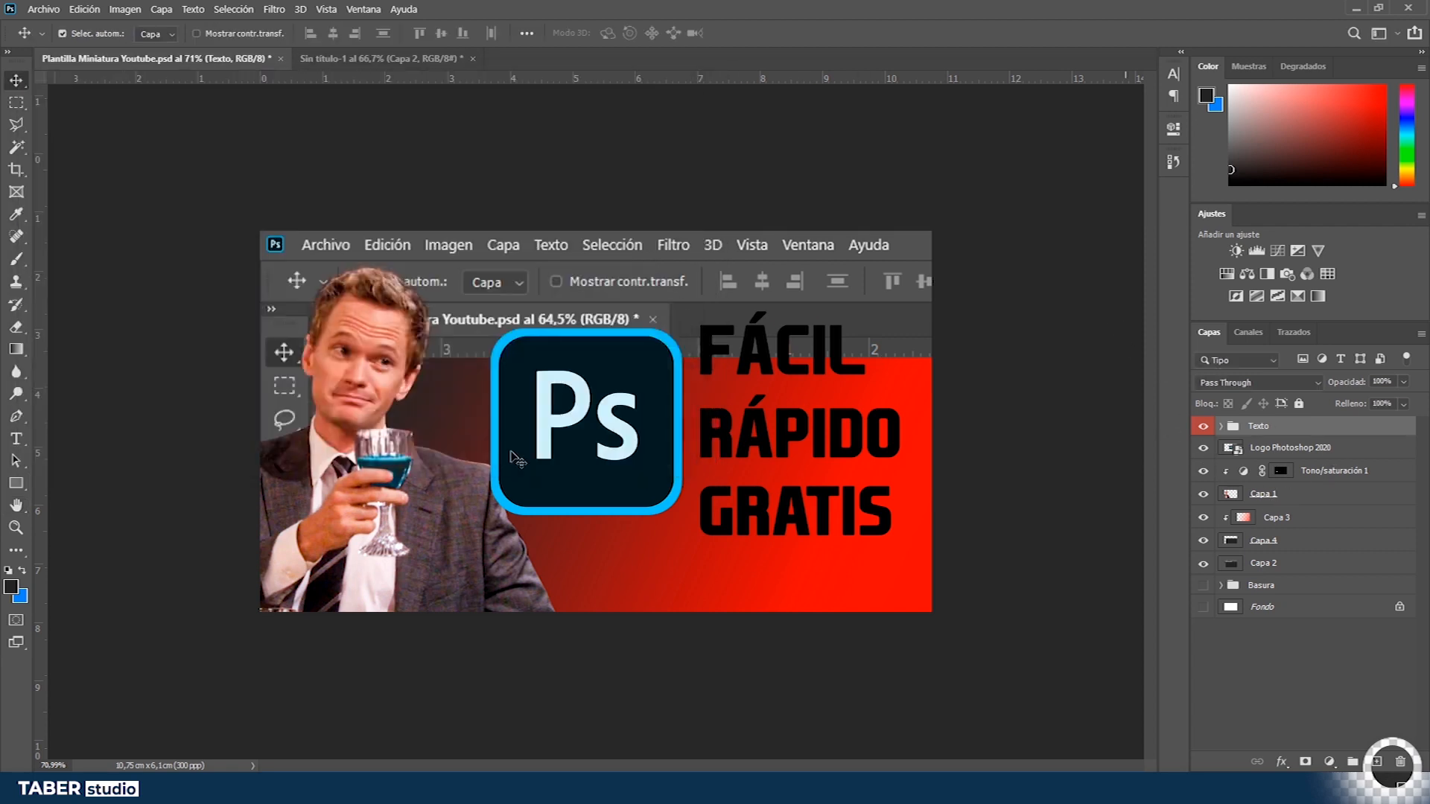
{"action": "left_click", "coordinate": [1292, 450]}
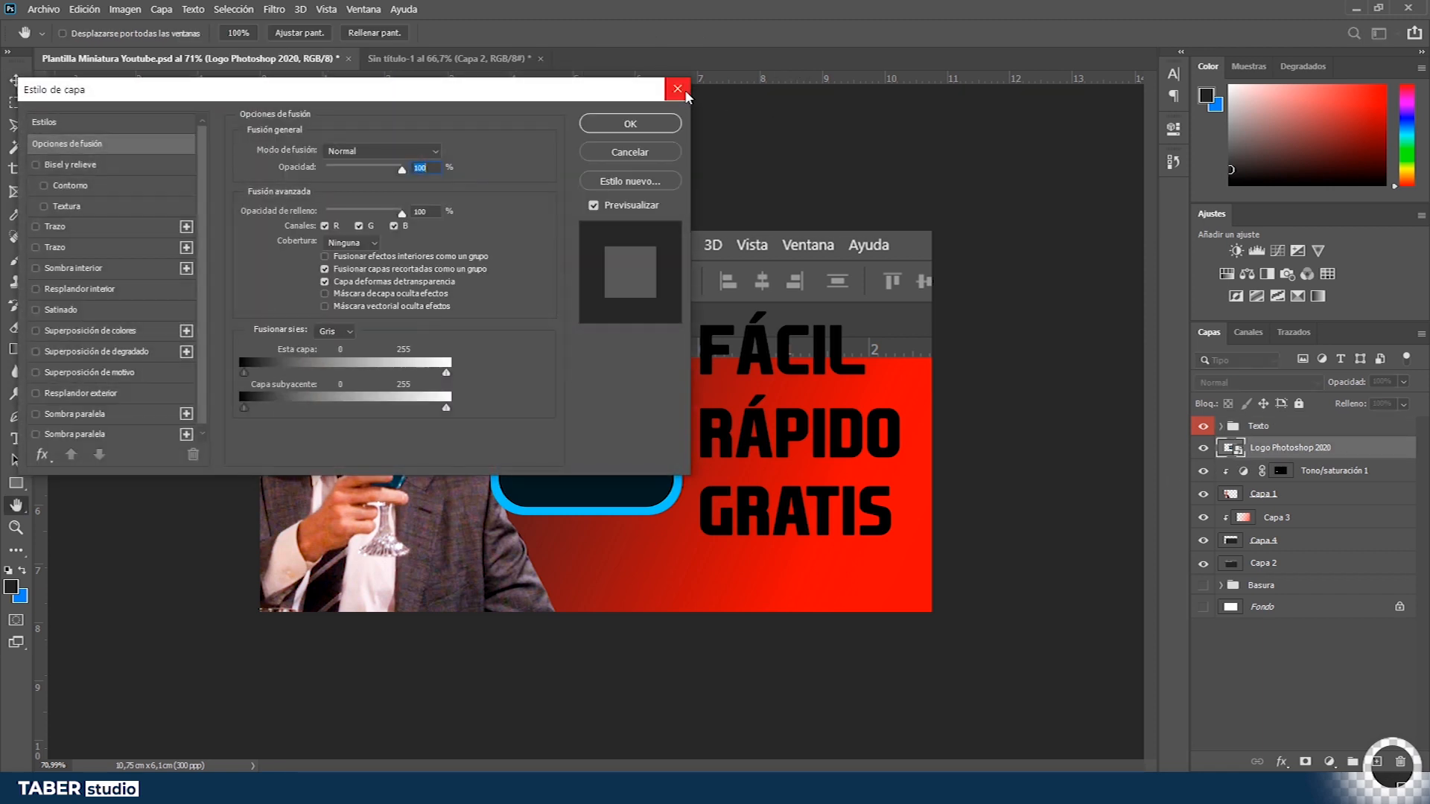
{"action": "left_click", "coordinate": [679, 89]}
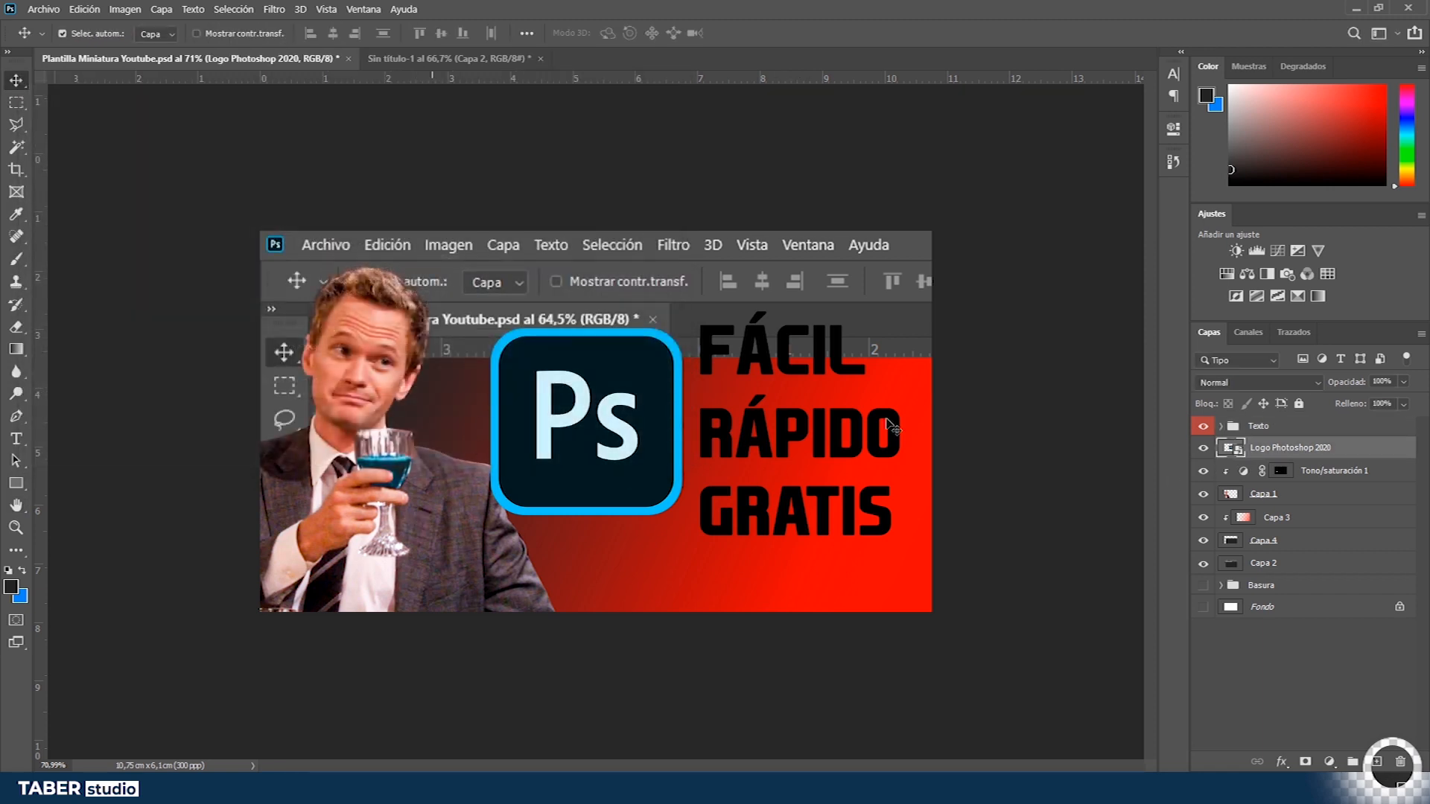
- Add an outside stroke of 12 px to the Texto group's layer style
{"action": "left_click", "coordinate": [1308, 428]}
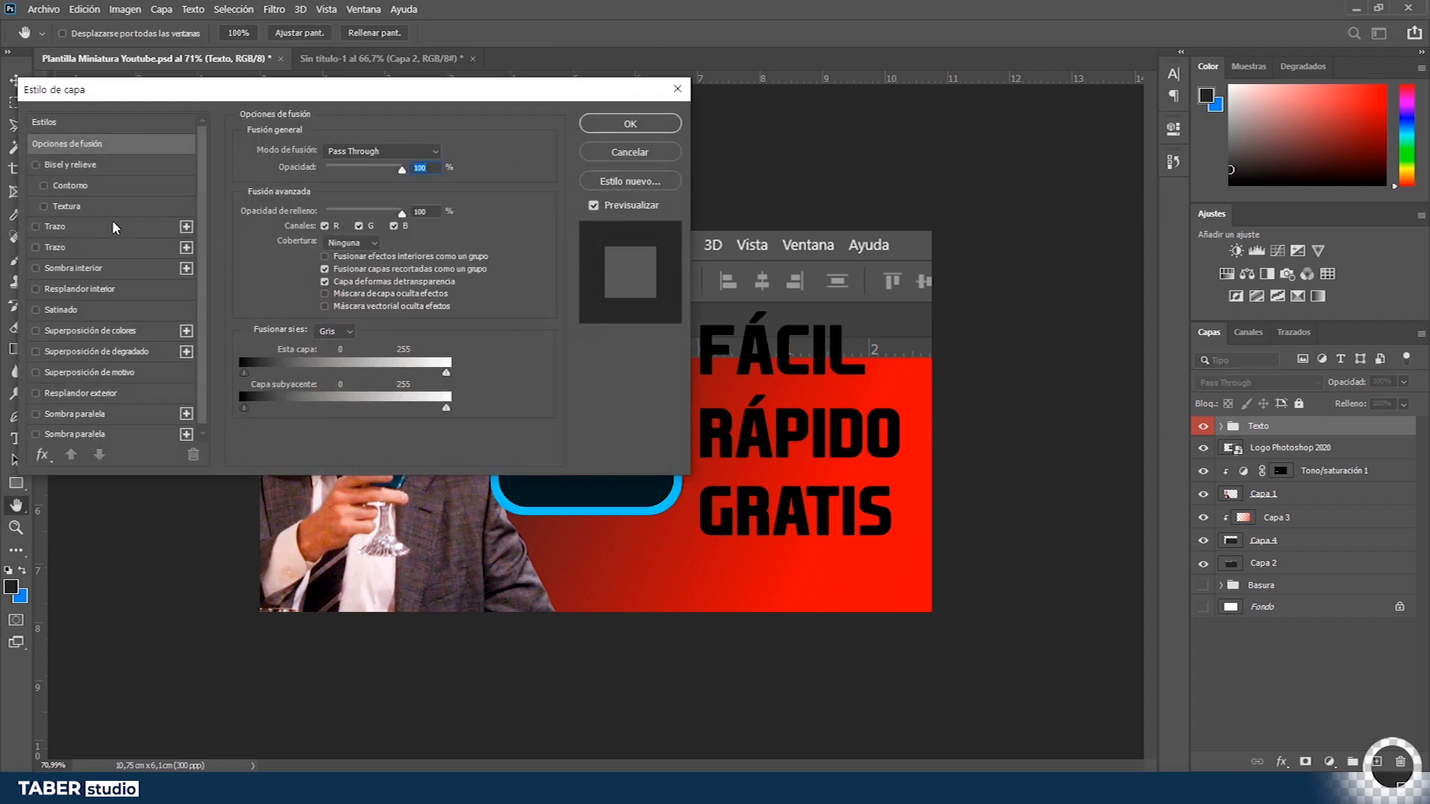
{"action": "left_click", "coordinate": [94, 233]}
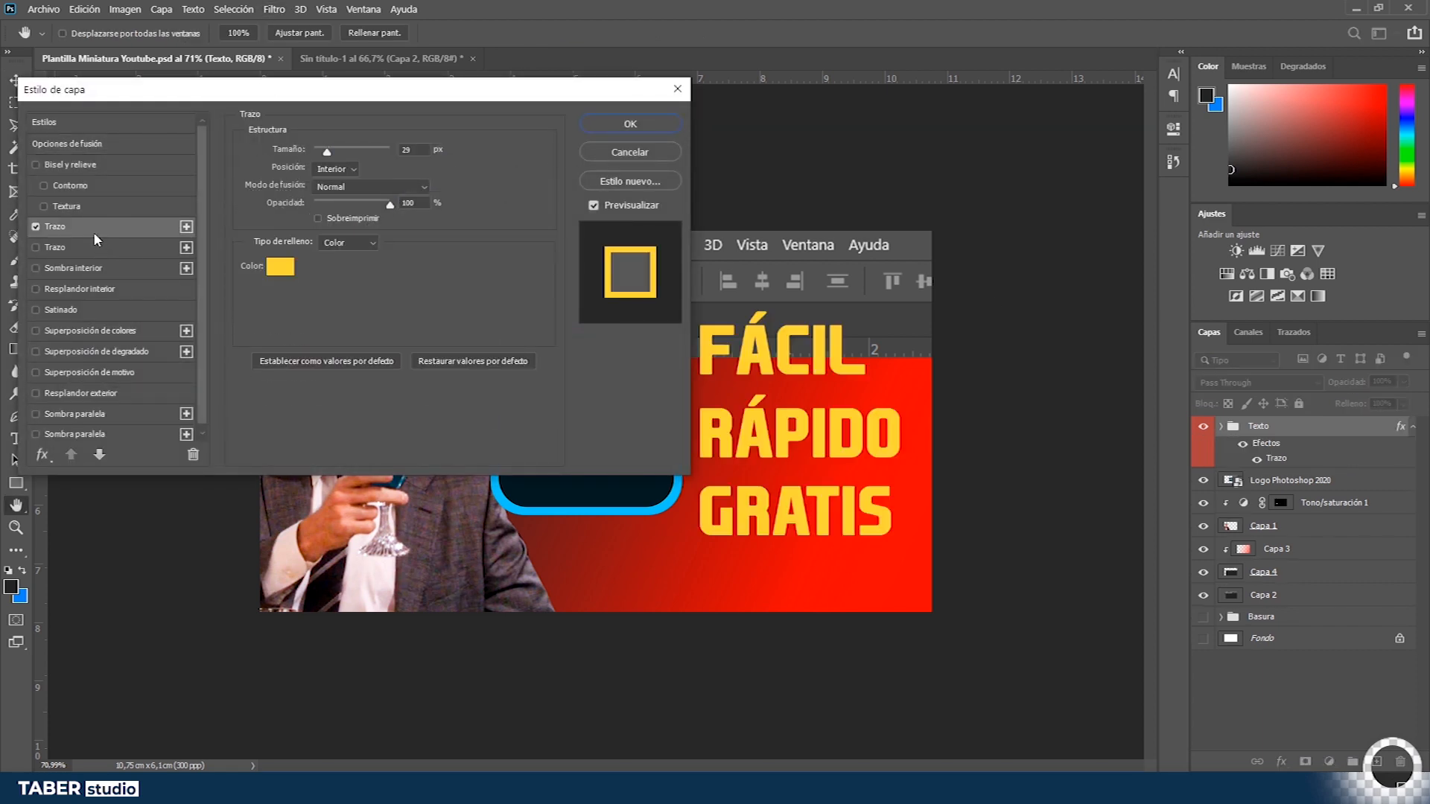
{"action": "left_click", "coordinate": [342, 170]}
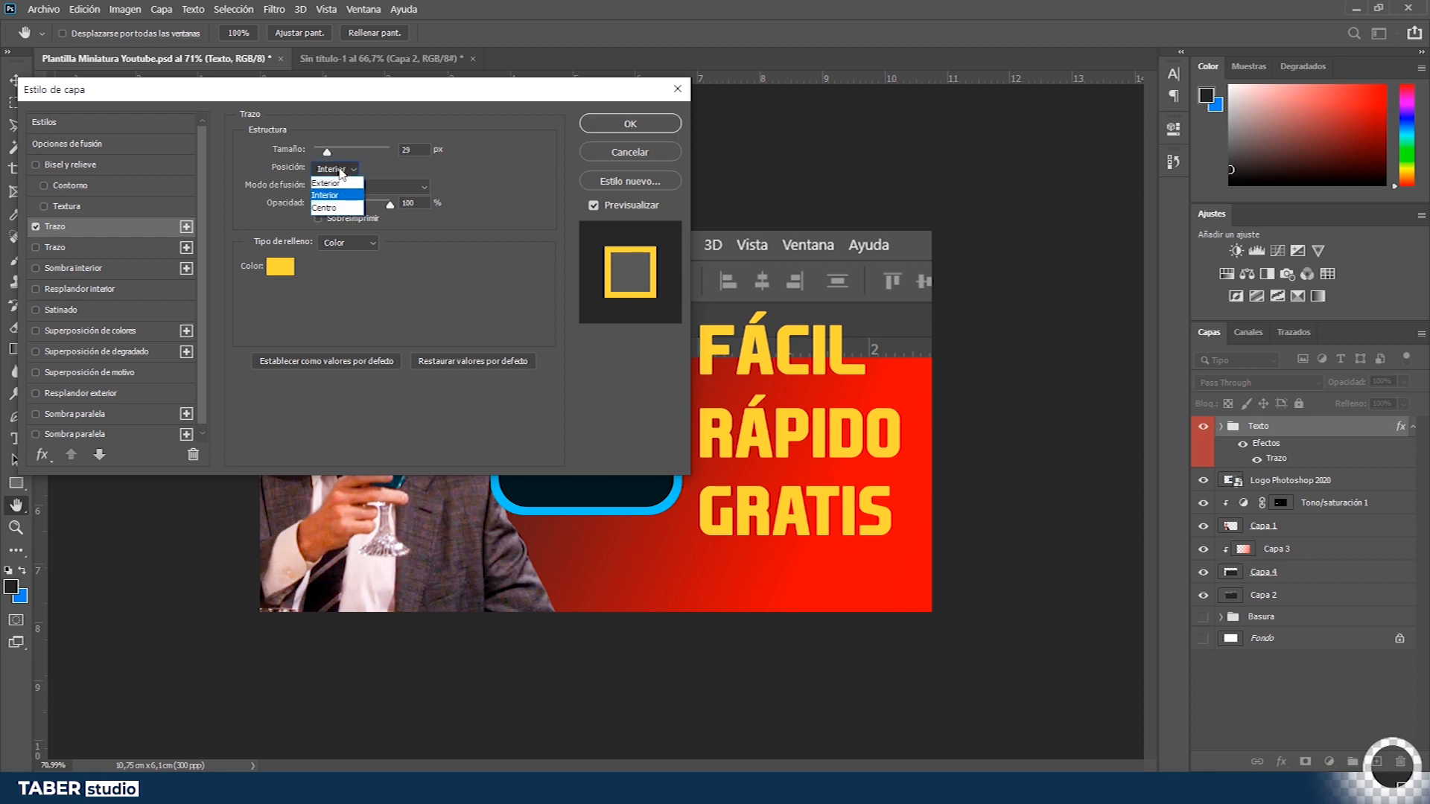
{"action": "left_click", "coordinate": [338, 183]}
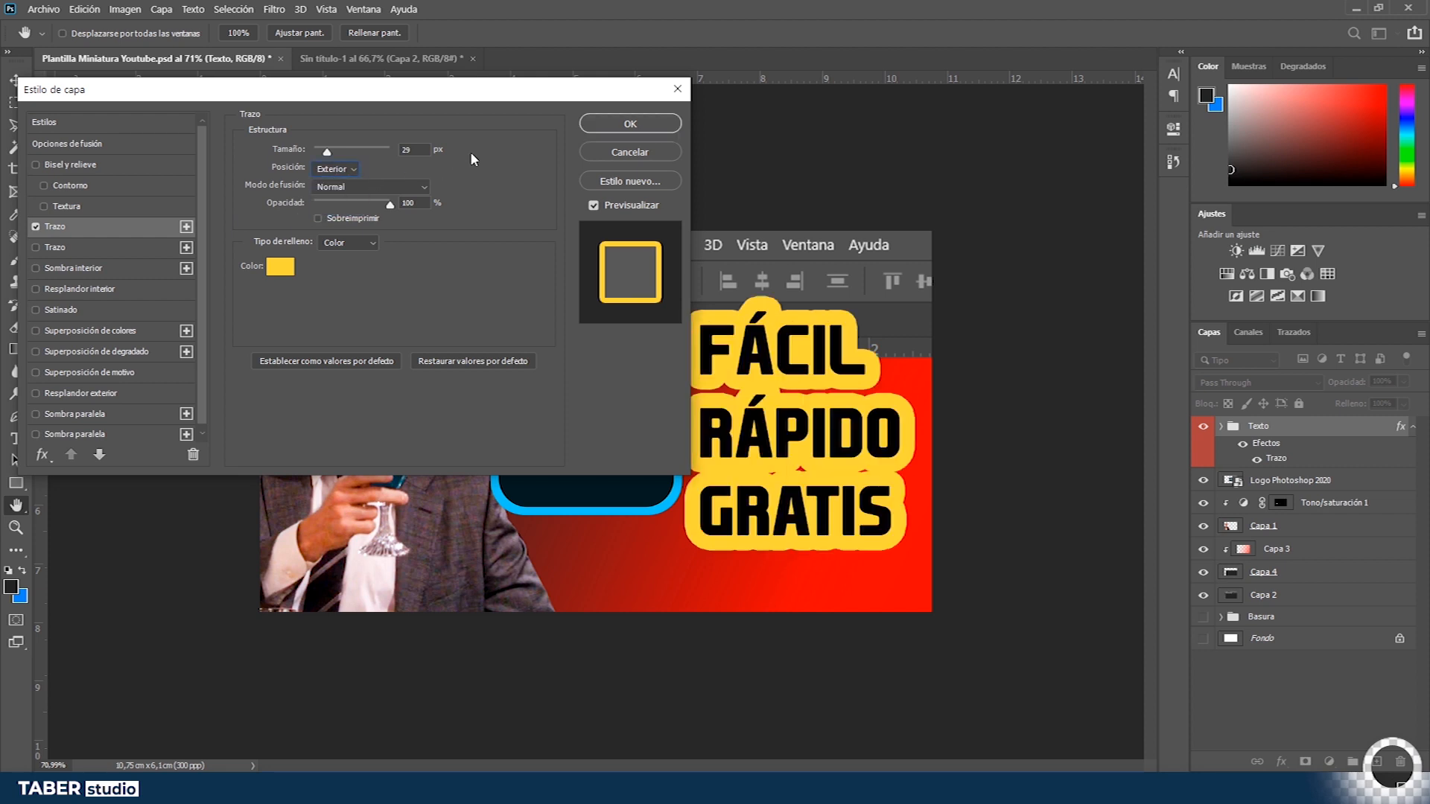
{"action": "double_click", "coordinate": [408, 150]}
{"action": "type", "text": "8"}
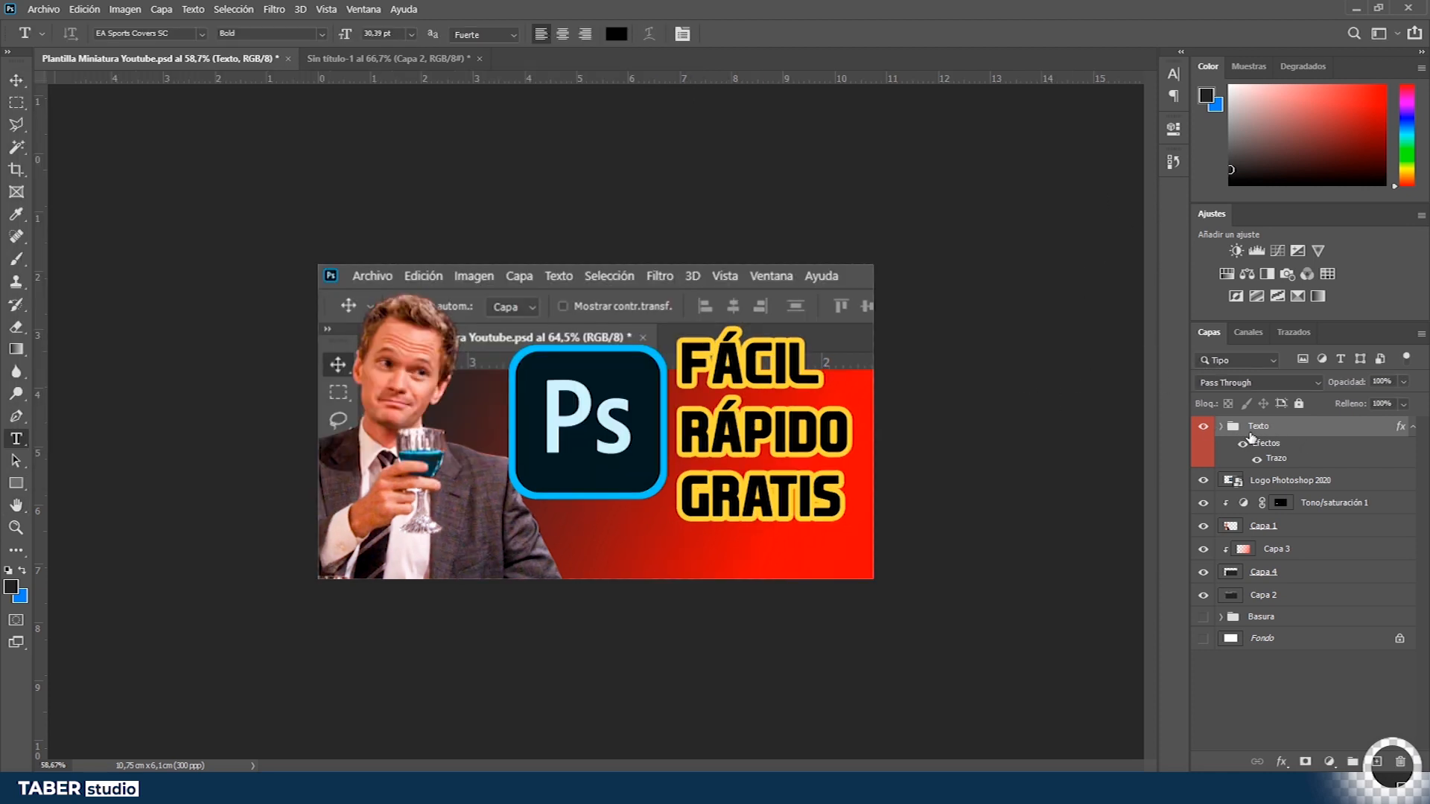
- Change the Texto group's stroke colour to black (000000)
{"action": "left_click", "coordinate": [1223, 428]}
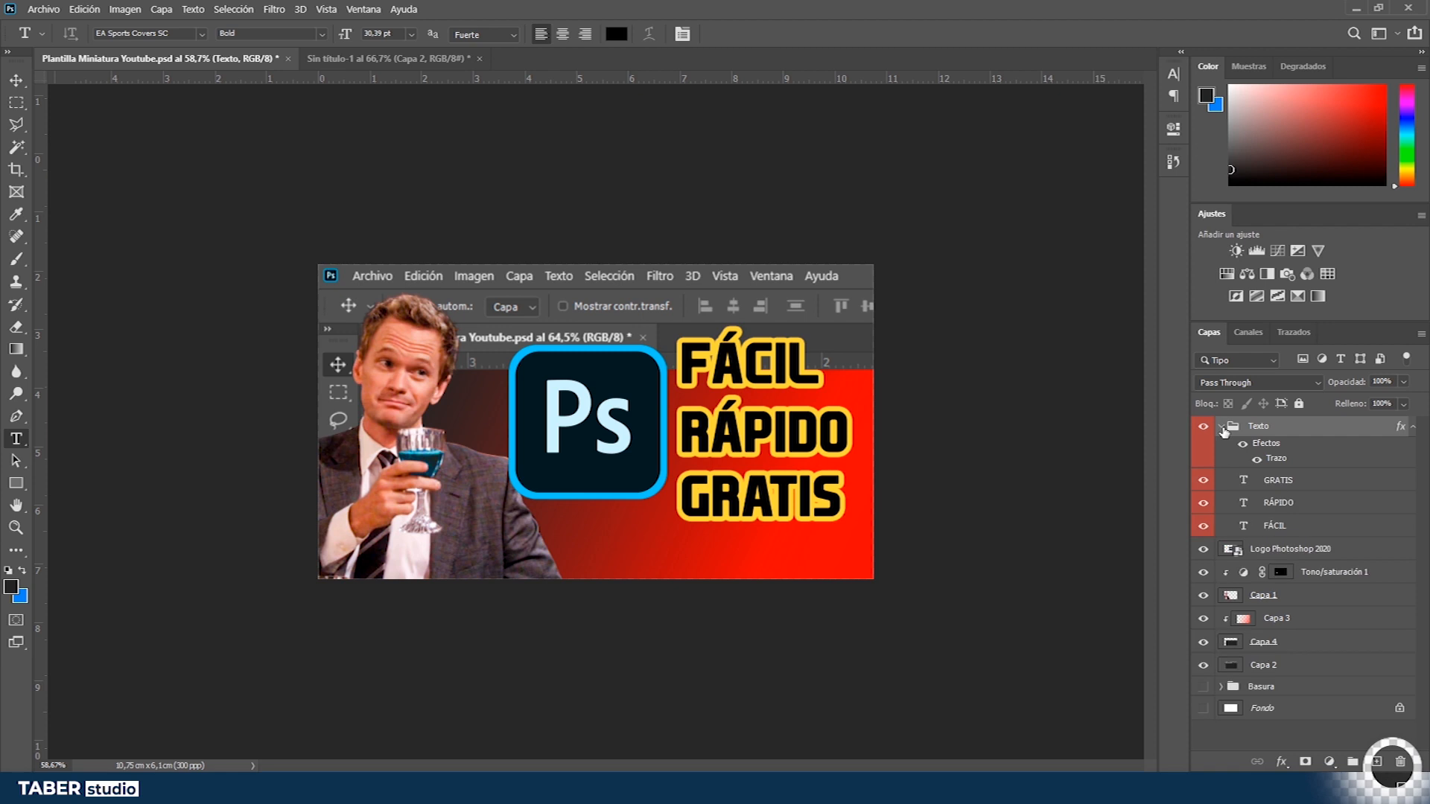
{"action": "left_click", "coordinate": [1279, 482]}
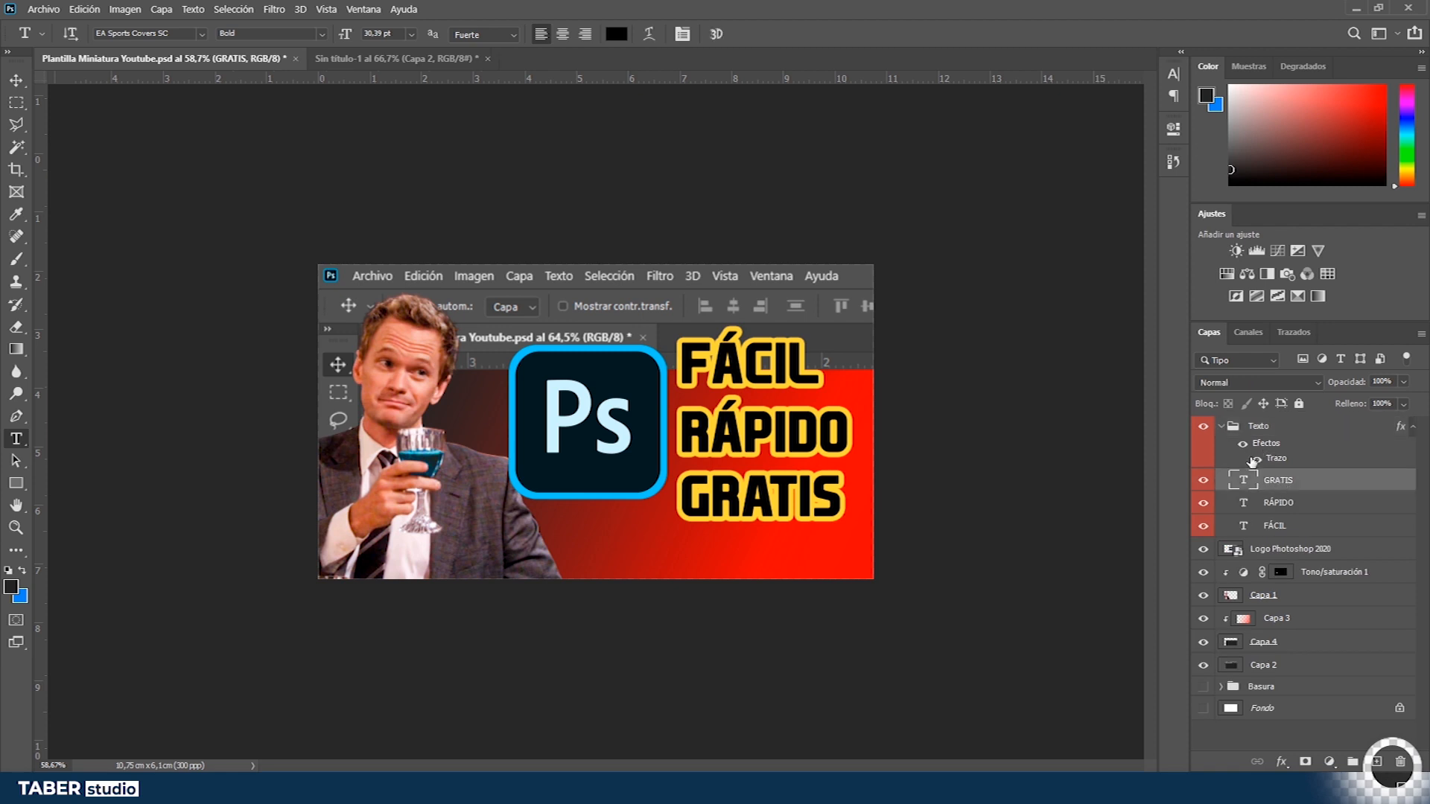
{"action": "double_click", "coordinate": [1278, 460]}
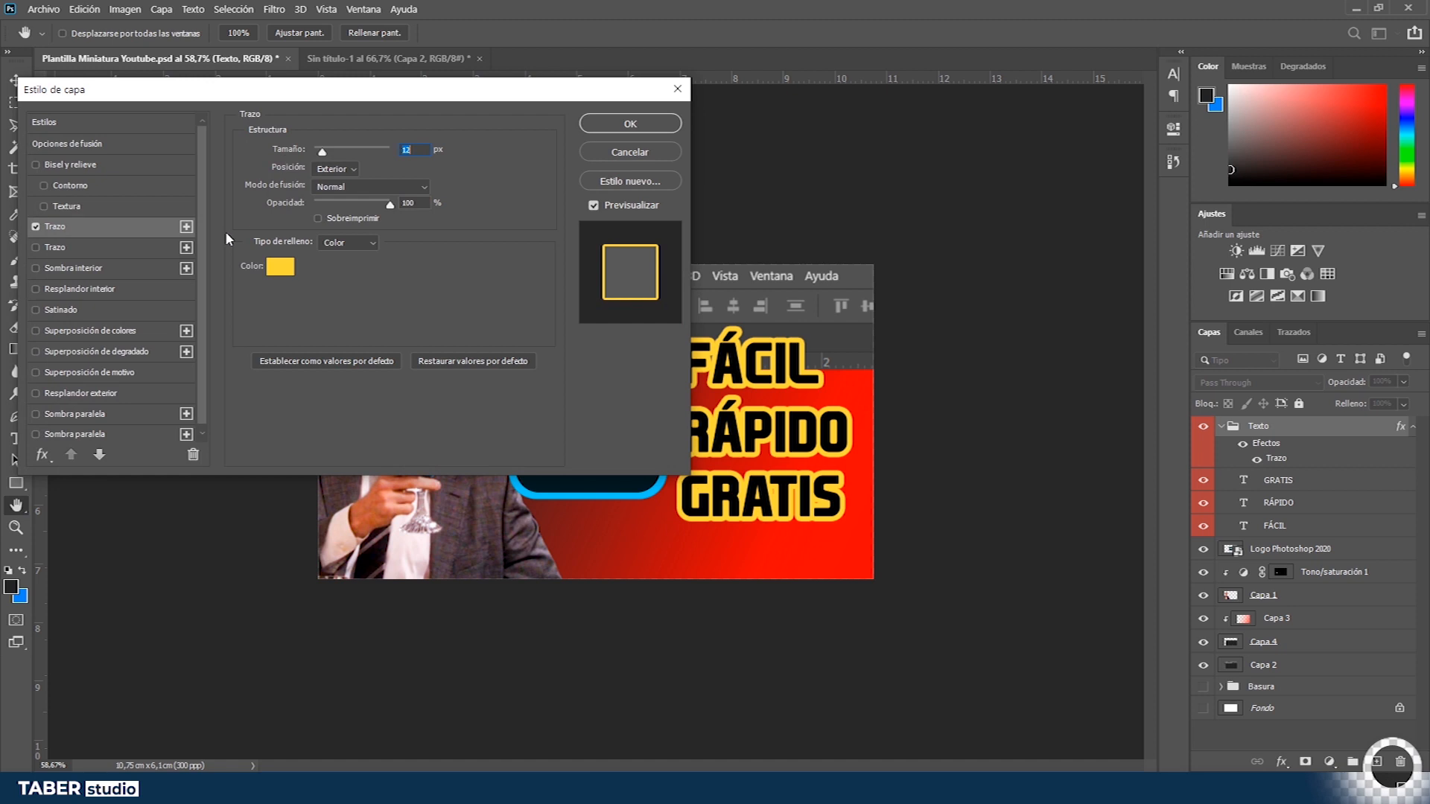
{"action": "left_click", "coordinate": [291, 276]}
{"action": "left_click_drag", "start_coordinate": [1143, 301], "coordinate": [961, 438]}
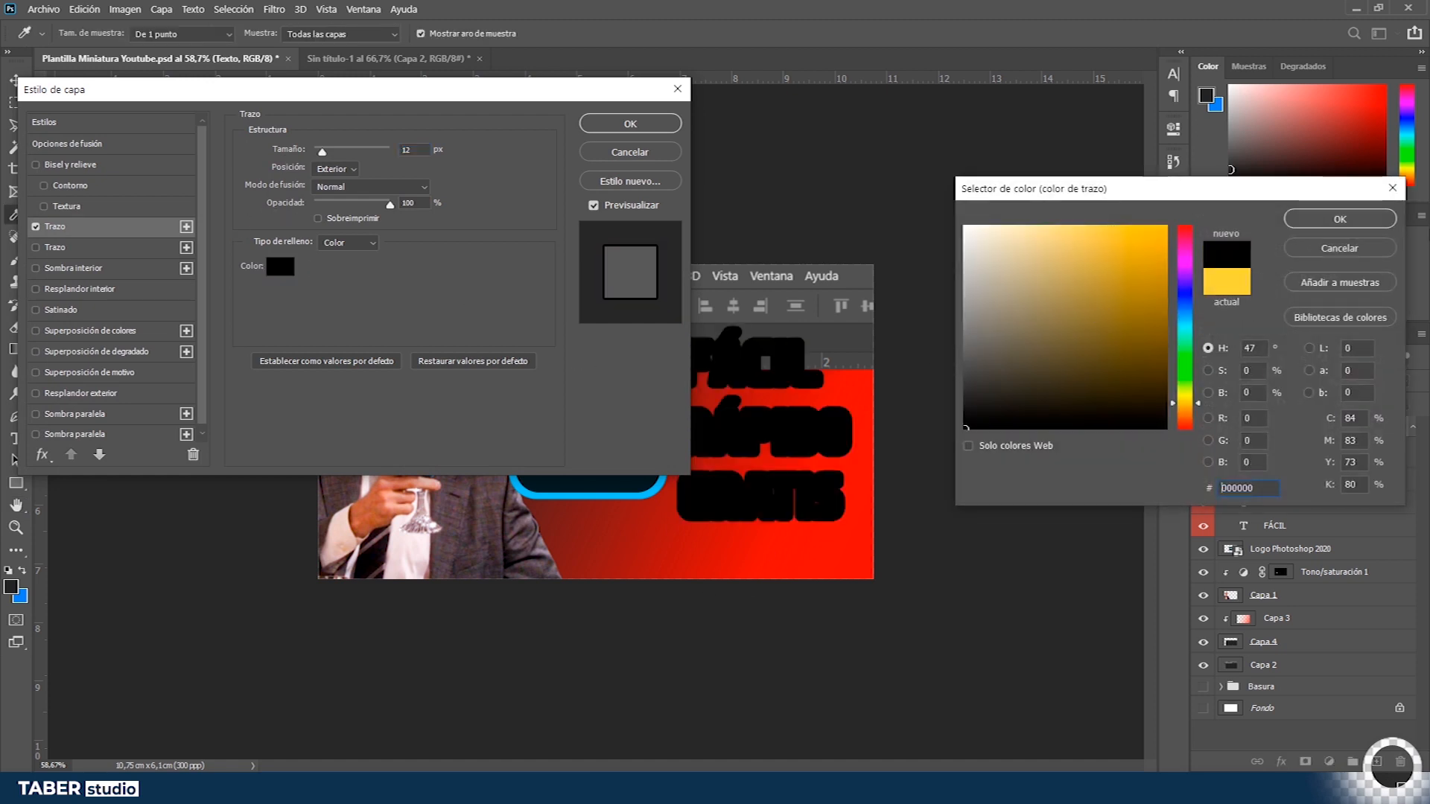
{"action": "left_click", "coordinate": [1340, 217]}
{"action": "left_click", "coordinate": [630, 123]}
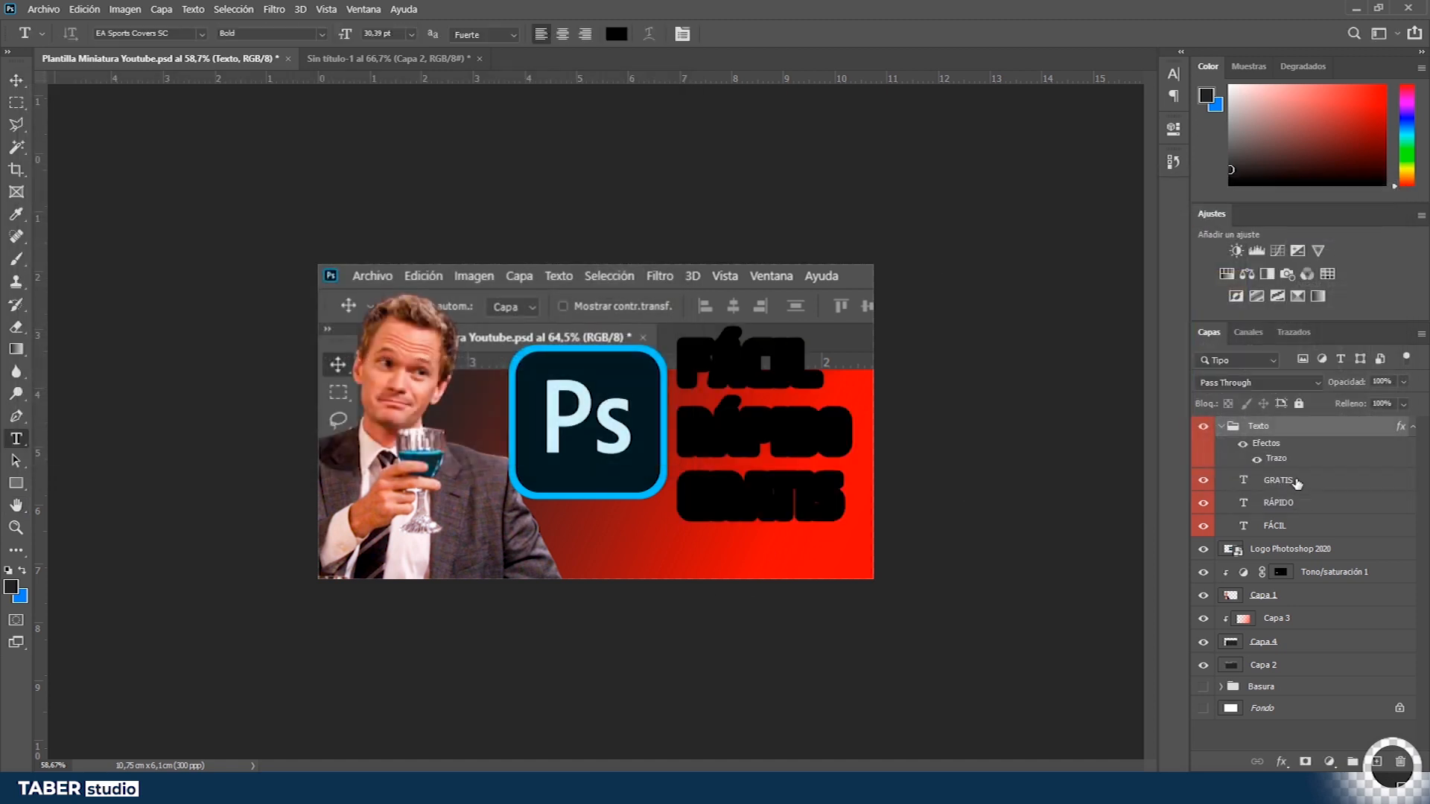
- Set the text colour of the FÁCIL, RÁPIDO and GRATIS layers to white (ffffff)
{"action": "left_click", "coordinate": [1294, 483]}
{"action": "left_click", "coordinate": [1282, 529], "text": "shift"}
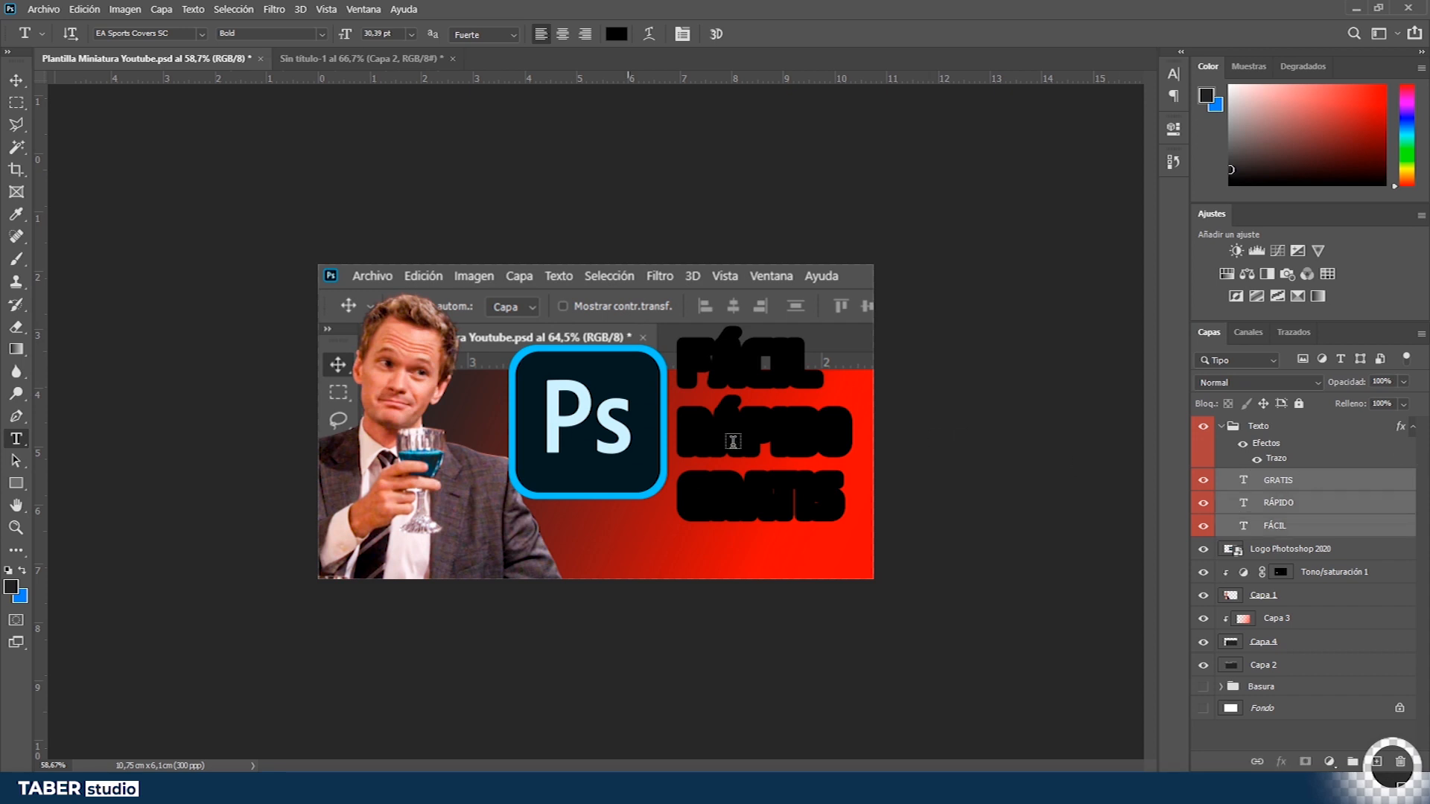
{"action": "key", "text": "v"}
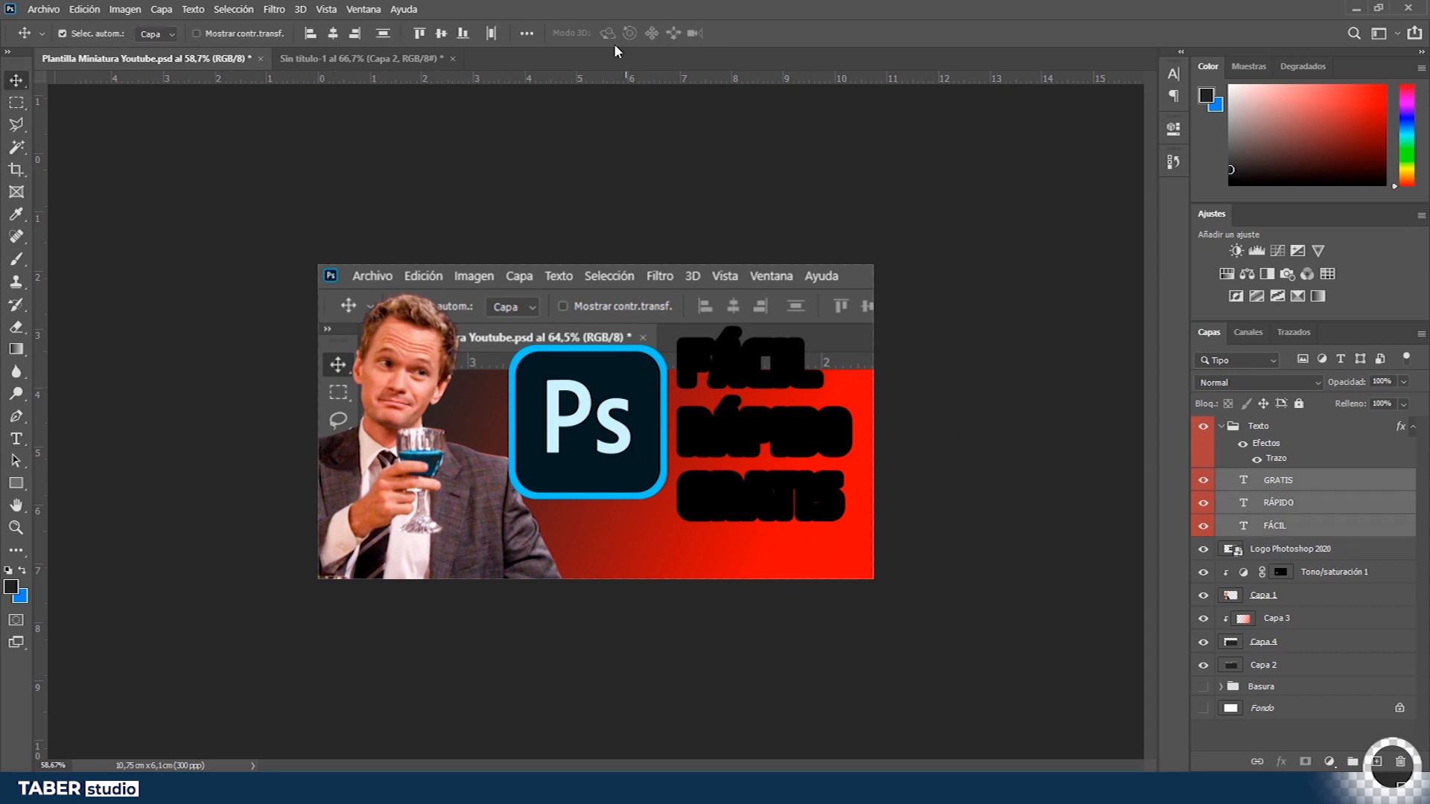
{"action": "key", "text": "t"}
{"action": "left_click", "coordinate": [614, 33]}
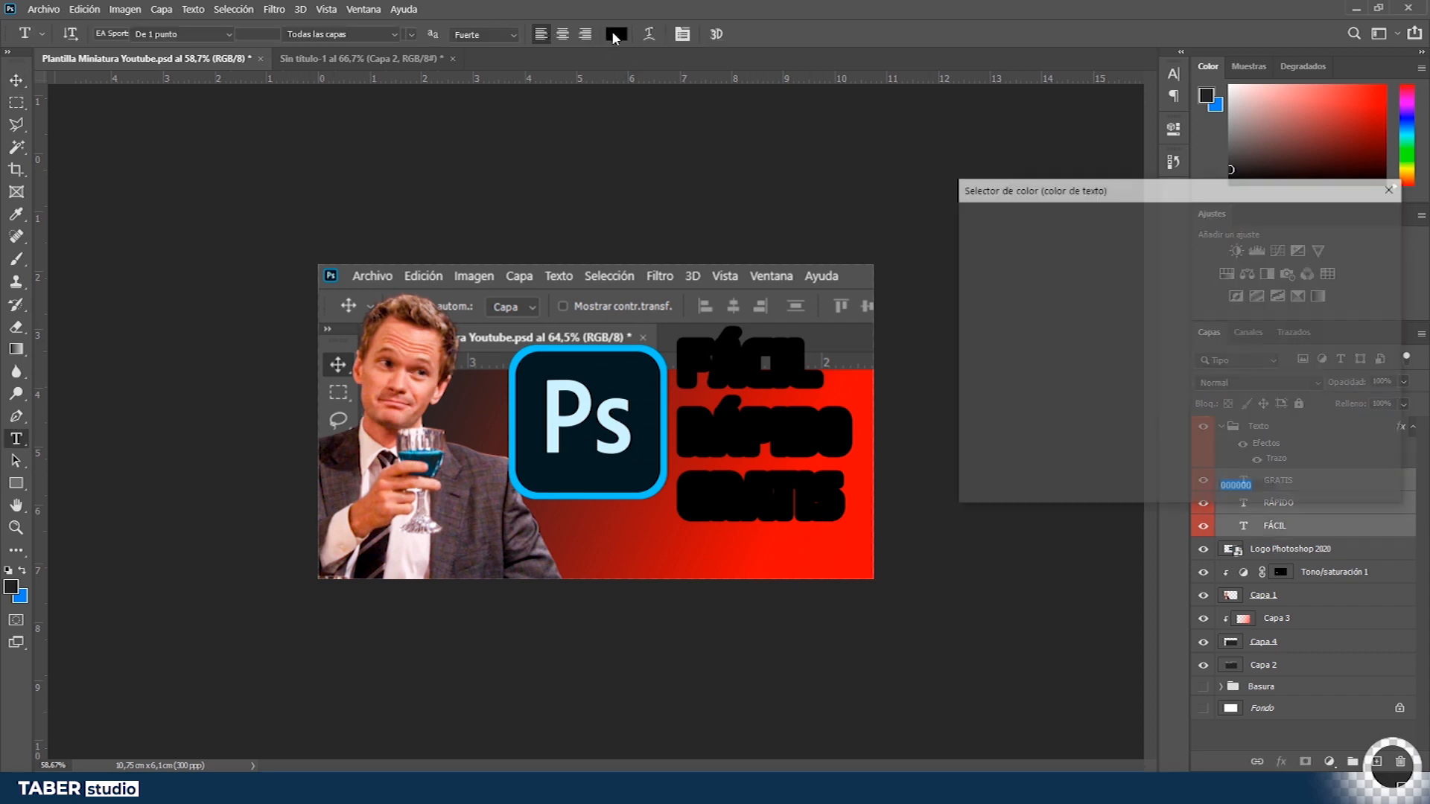
{"action": "type", "text": "ffffff"}
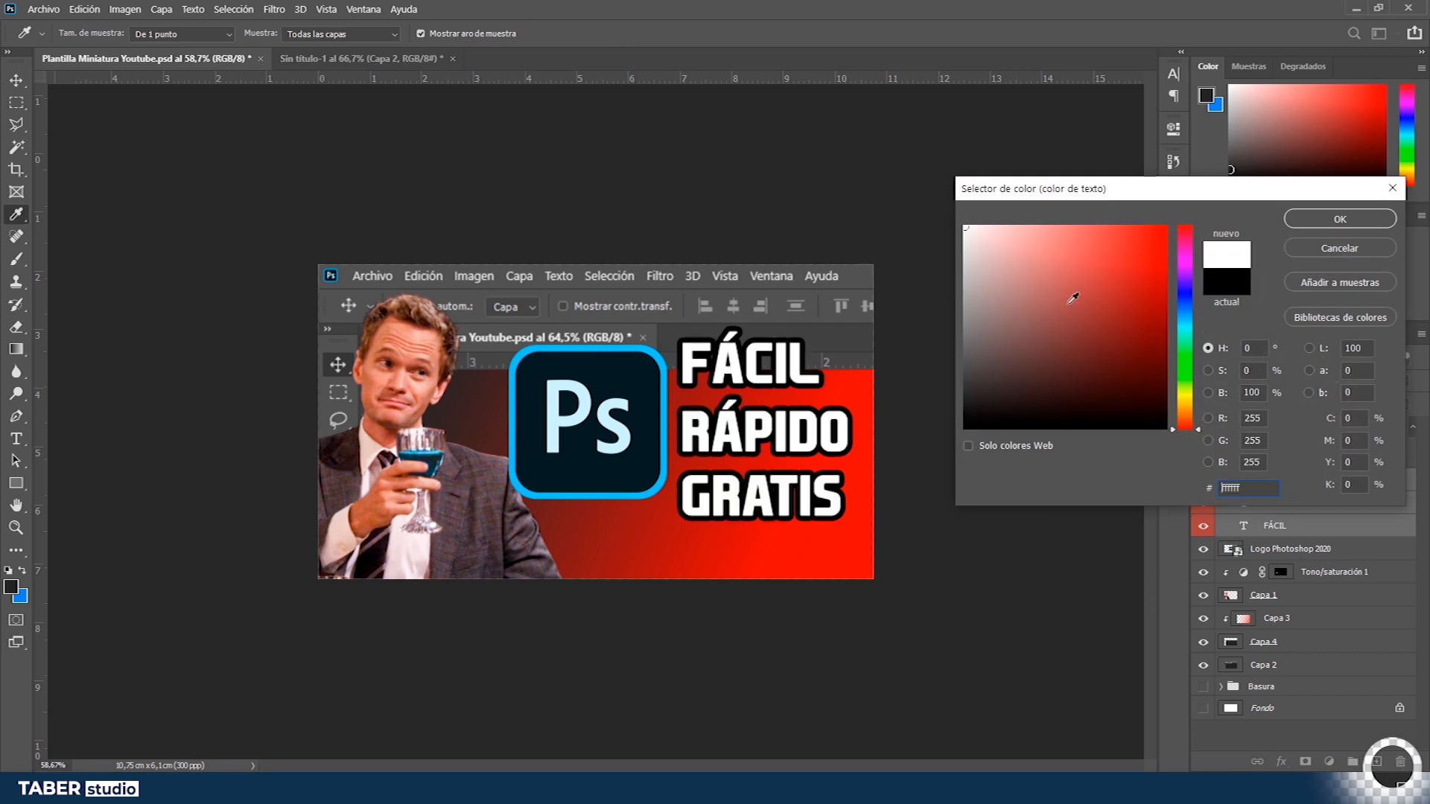
{"action": "left_click", "coordinate": [1319, 217]}
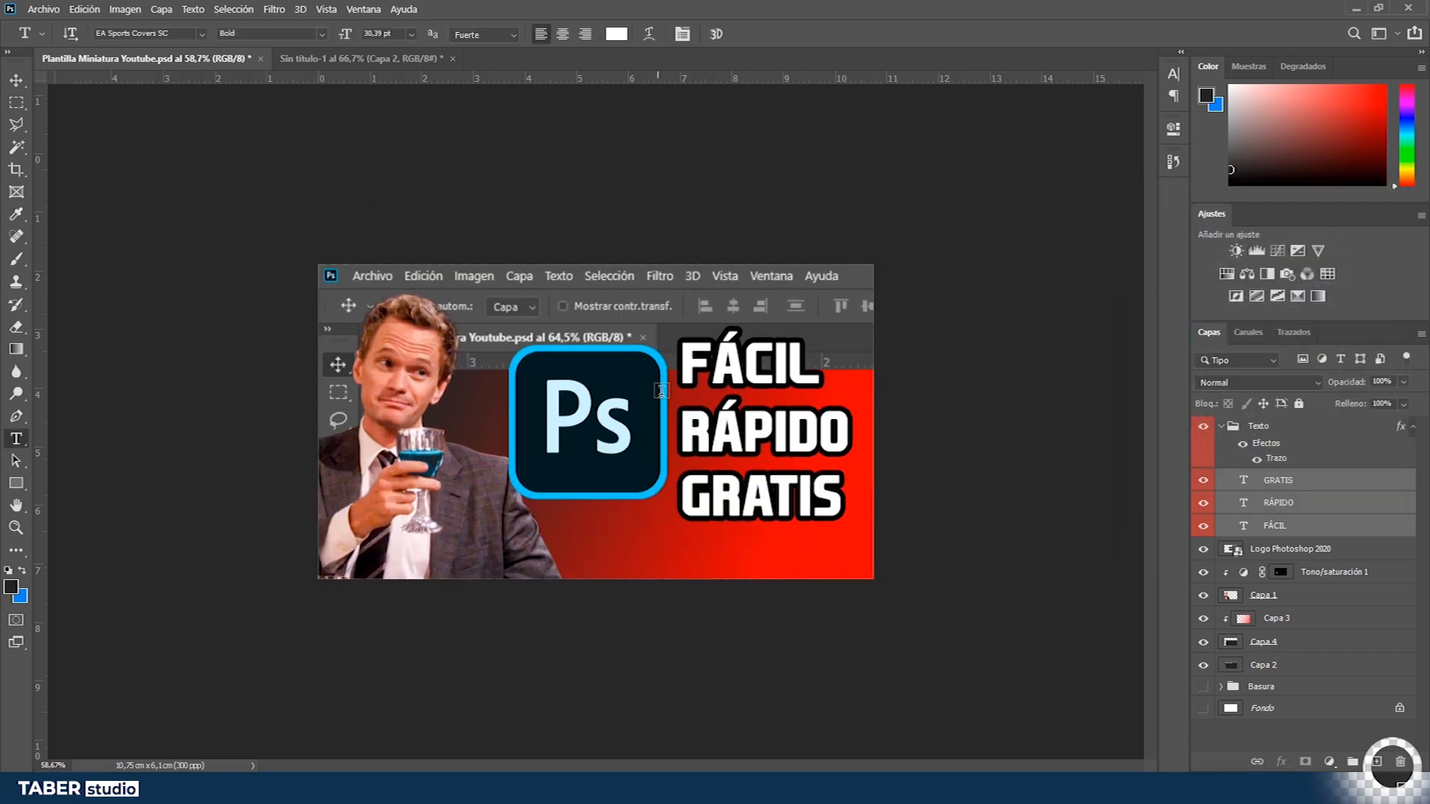
{"action": "key", "text": "v"}
{"action": "left_click_drag", "start_coordinate": [760, 495], "coordinate": [760, 475]}
{"action": "left_click_drag", "start_coordinate": [803, 373], "coordinate": [803, 379]}
{"action": "left_click_drag", "start_coordinate": [759, 477], "coordinate": [759, 492]}
{"action": "left_click_drag", "start_coordinate": [803, 379], "coordinate": [803, 372]}
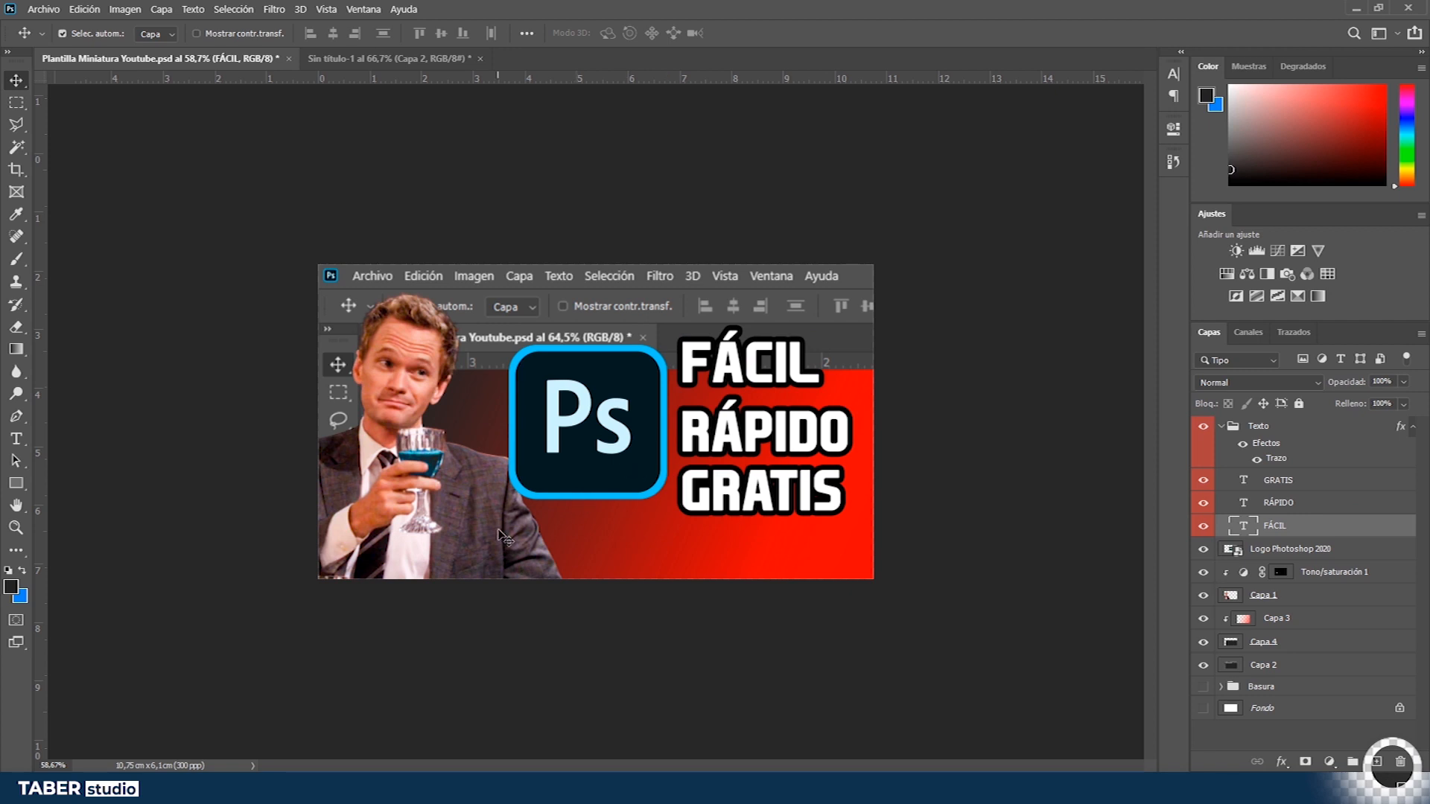
- Group the Barnie cutout, its hue/saturation adjustment and the gradient layer into a group named Barnie
{"action": "left_click", "coordinate": [1231, 426]}
{"action": "left_click", "coordinate": [1222, 426]}
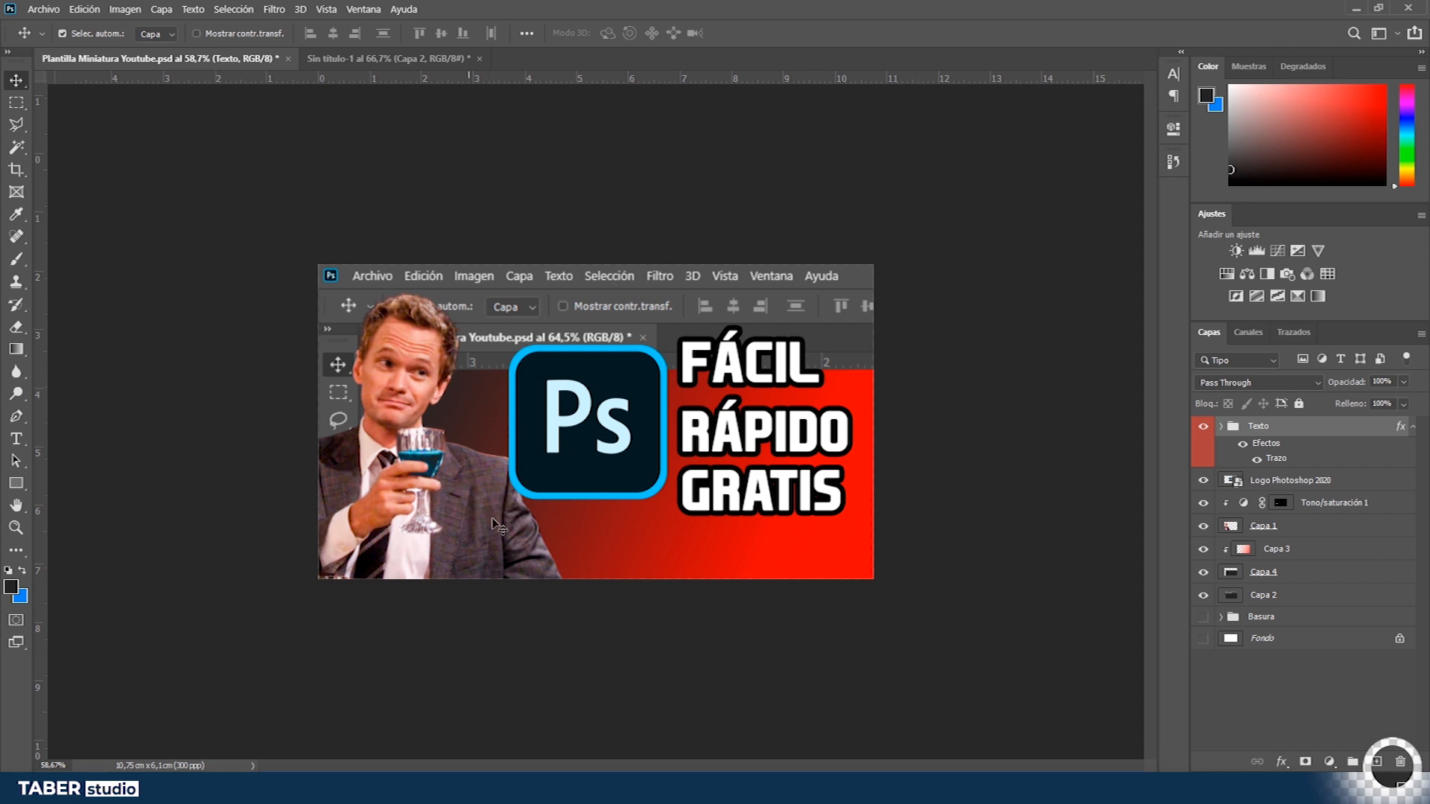
{"action": "left_click", "coordinate": [1350, 535]}
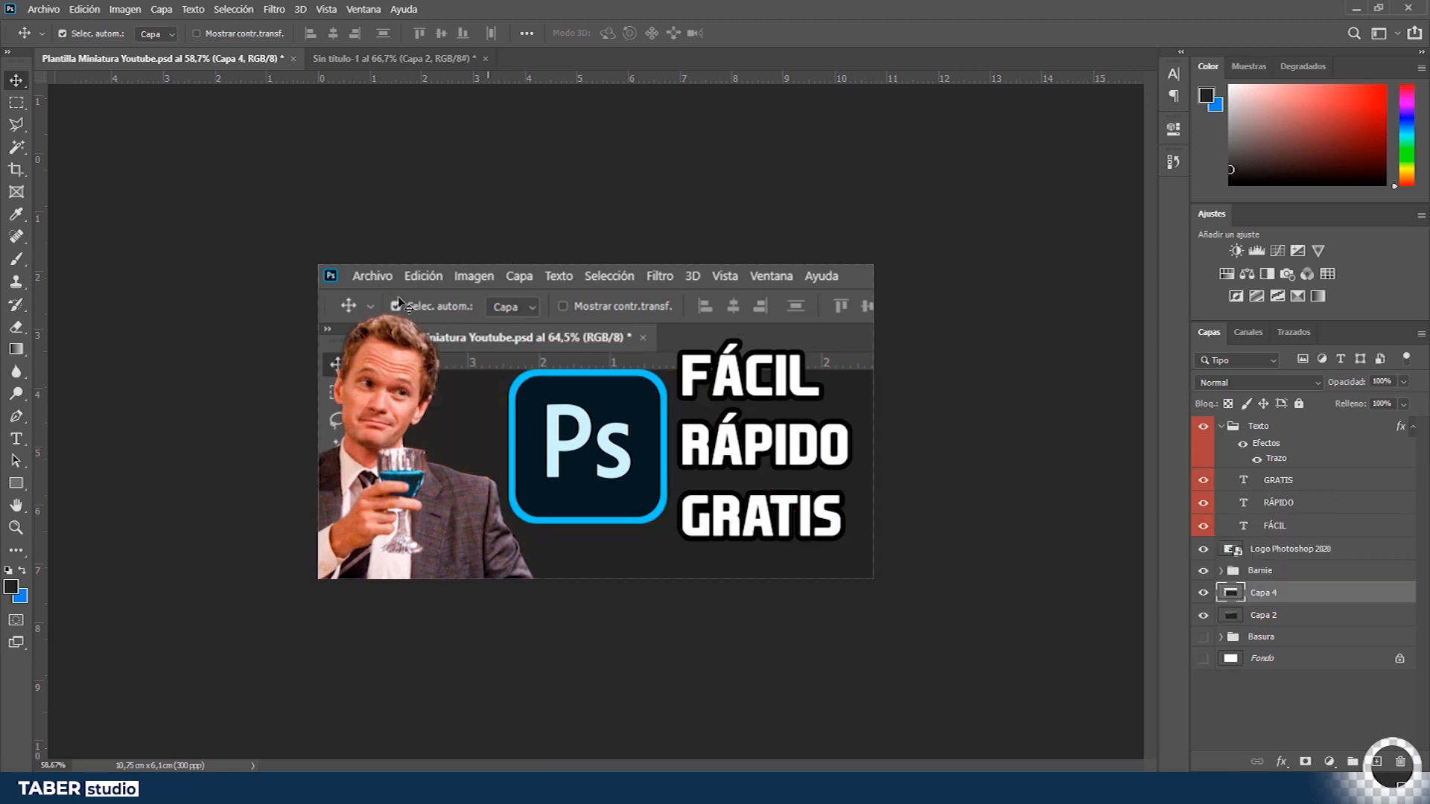
{"action": "left_click", "coordinate": [1334, 707]}
{"action": "left_click", "coordinate": [1222, 428]}
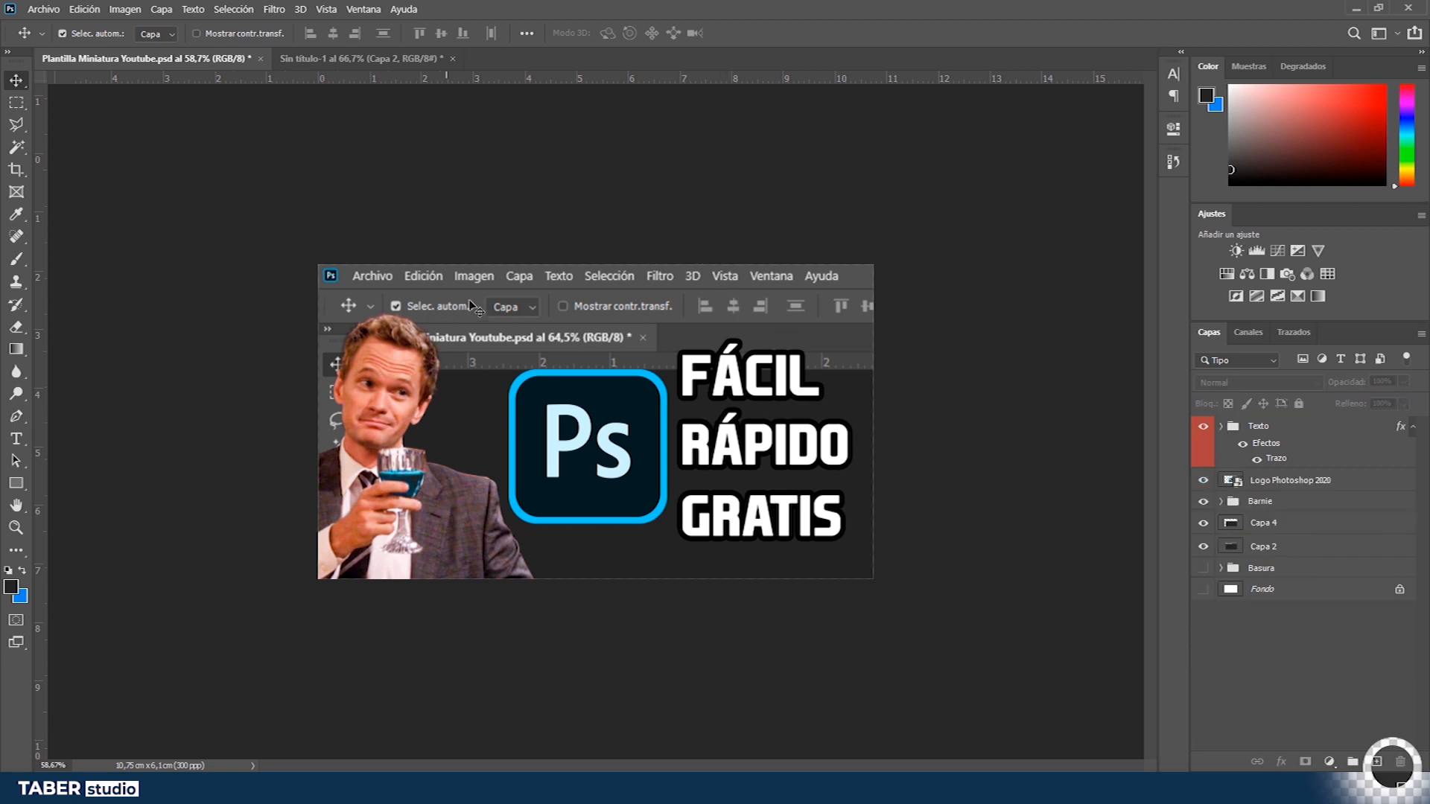
- Duplicate the Capa 2 background layer and apply a Gaussian Blur to the copy
{"action": "left_click", "coordinate": [1307, 546]}
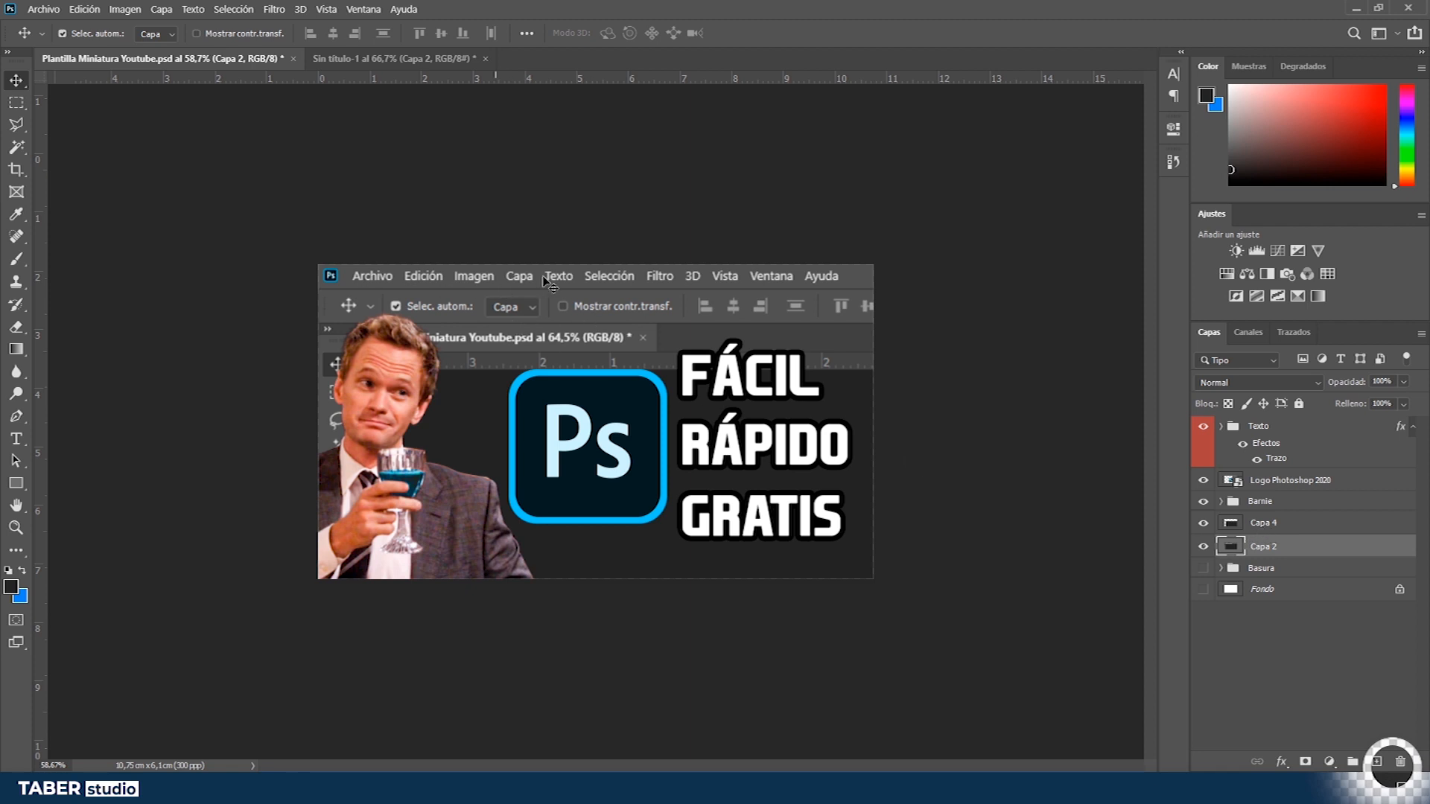
{"action": "key", "text": "ctrl+j"}
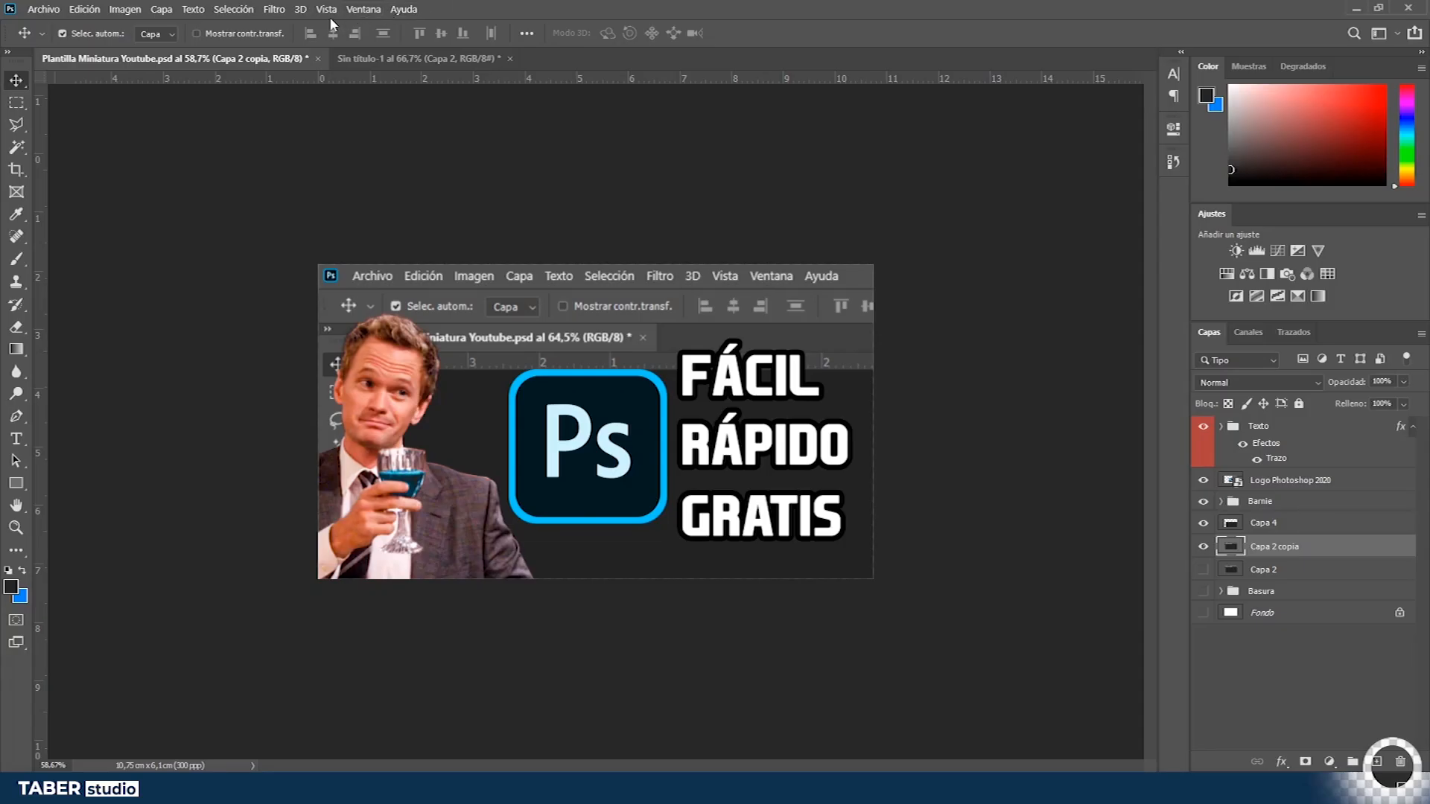
{"action": "left_click", "coordinate": [275, 10]}
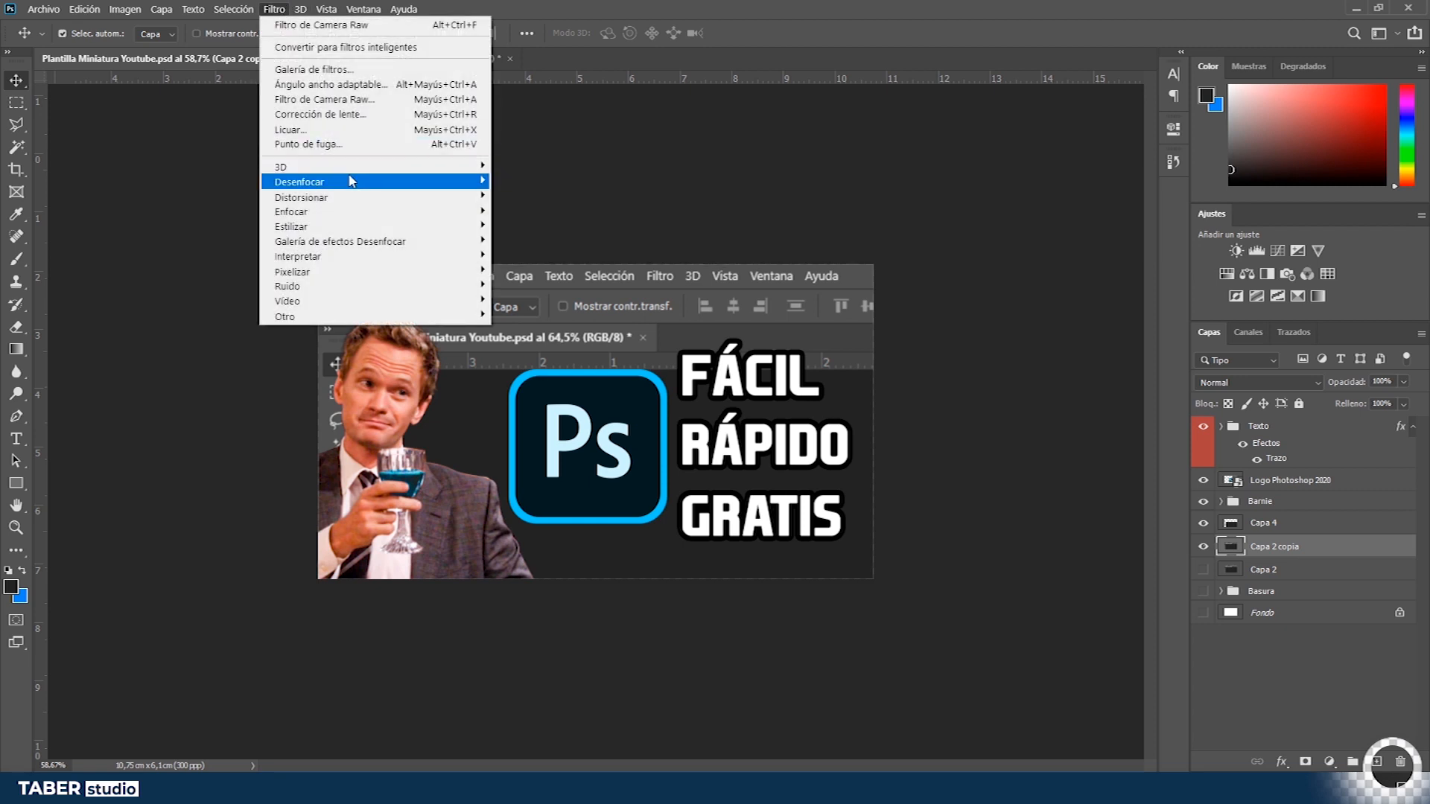
{"action": "mouse_move", "coordinate": [351, 181]}
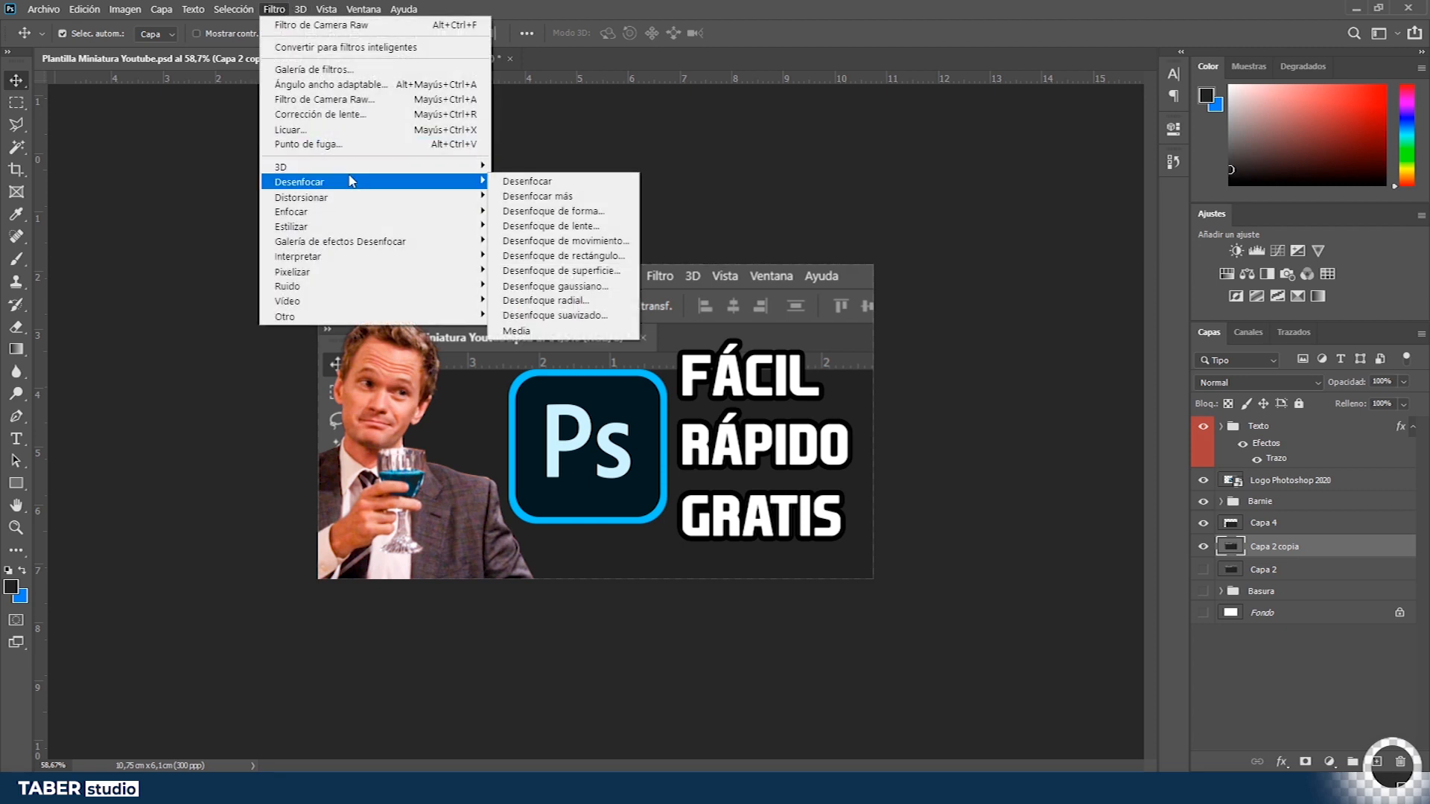
{"action": "left_click", "coordinate": [556, 286]}
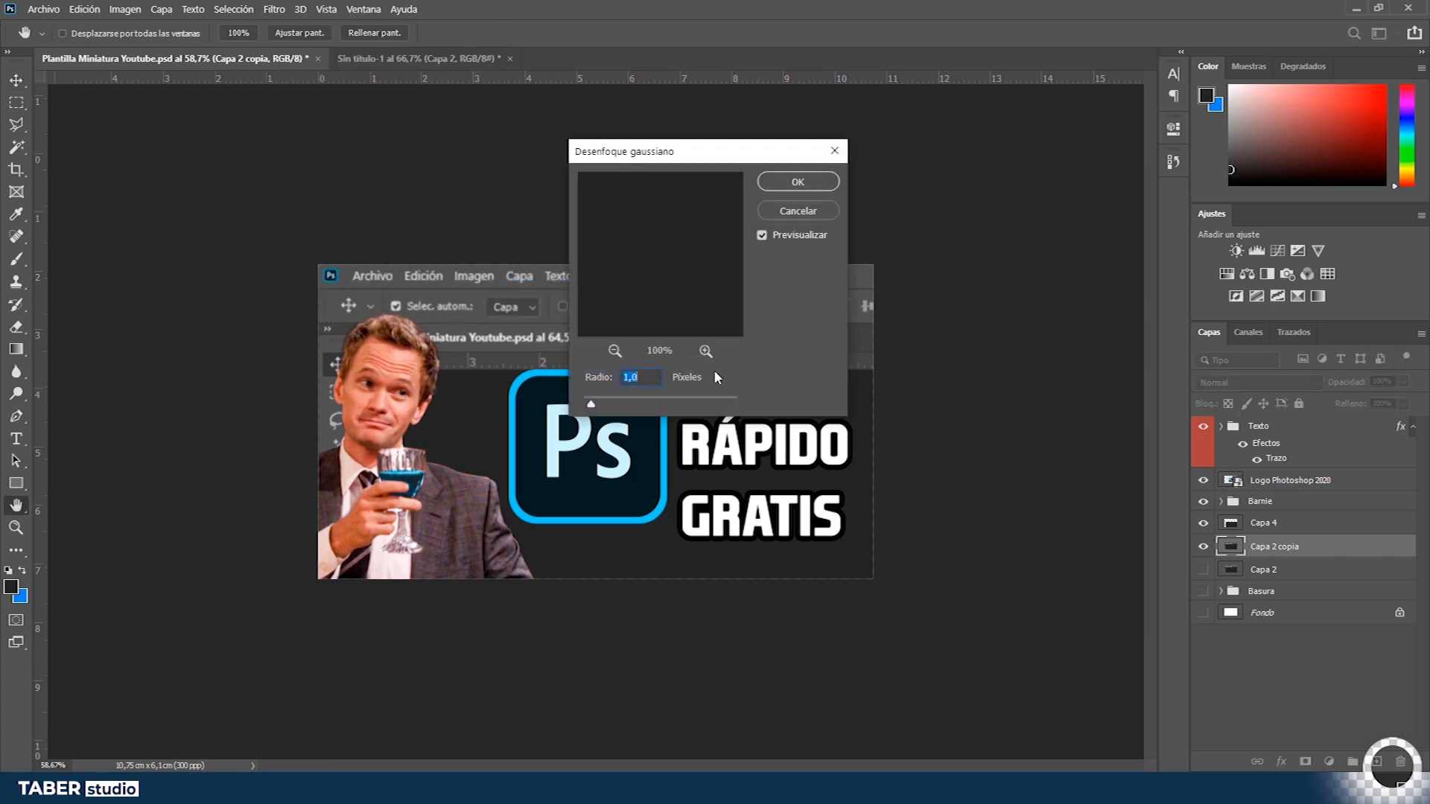
{"action": "type", "text": "10"}
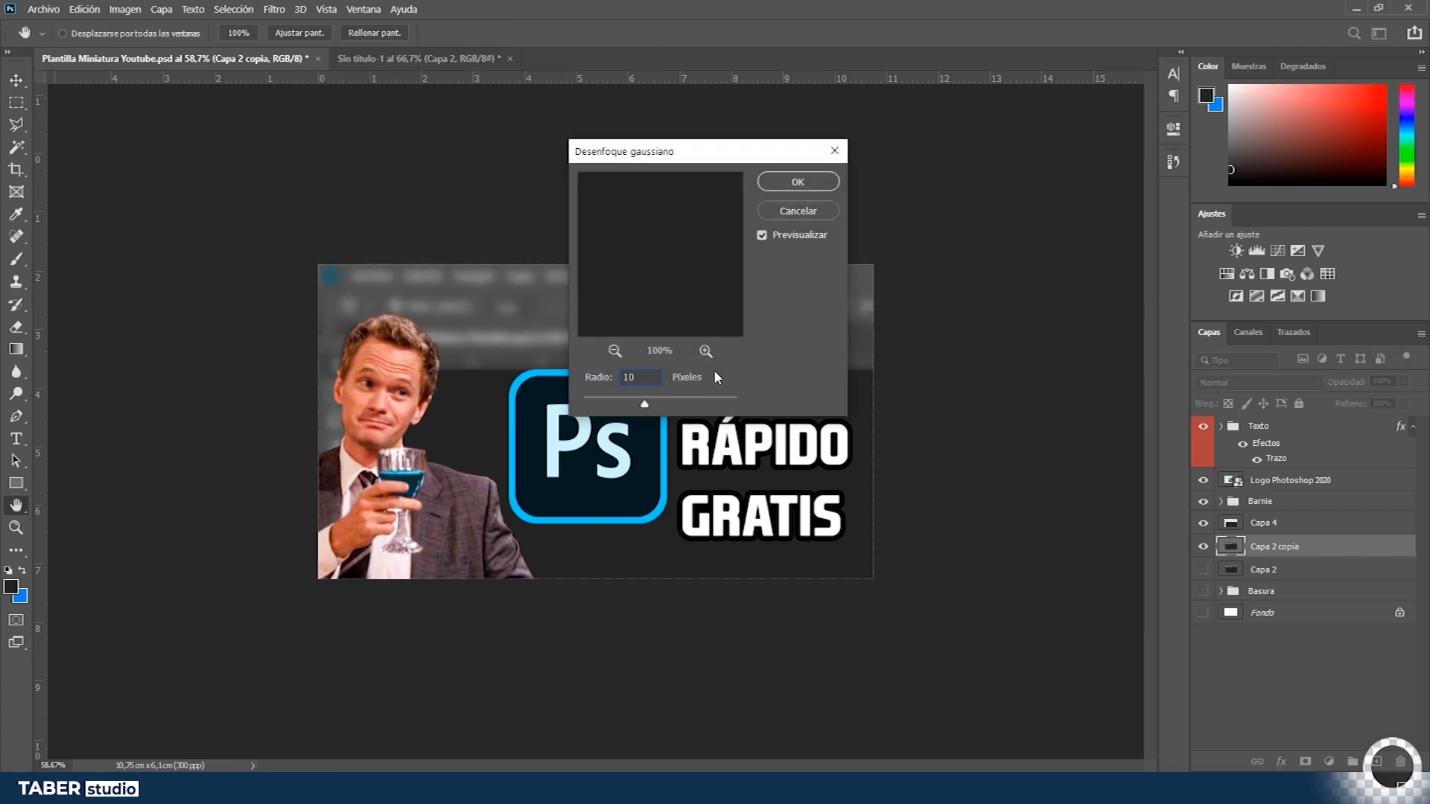
{"action": "left_click_drag", "start_coordinate": [690, 151], "coordinate": [978, 153]}
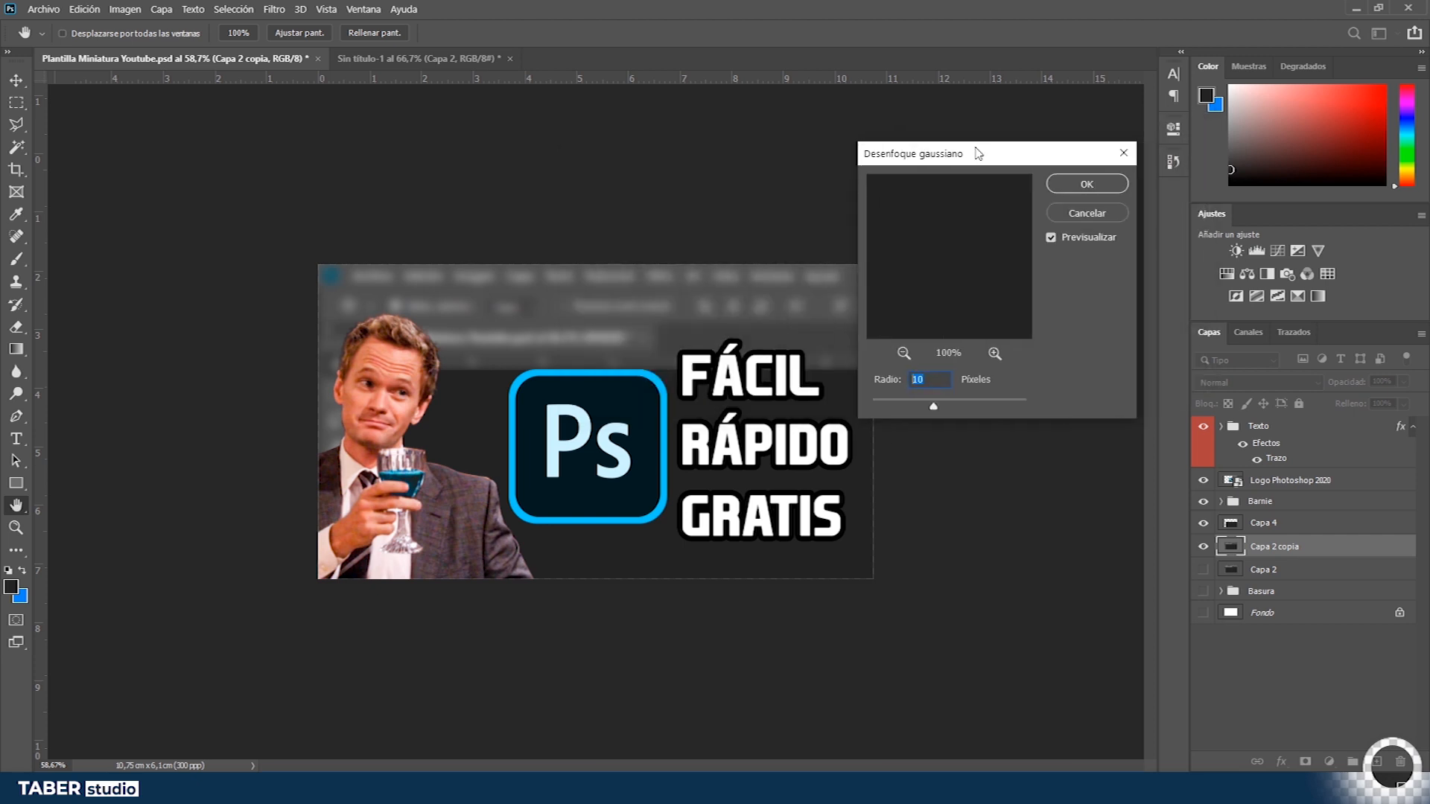
{"action": "type", "text": "2"}
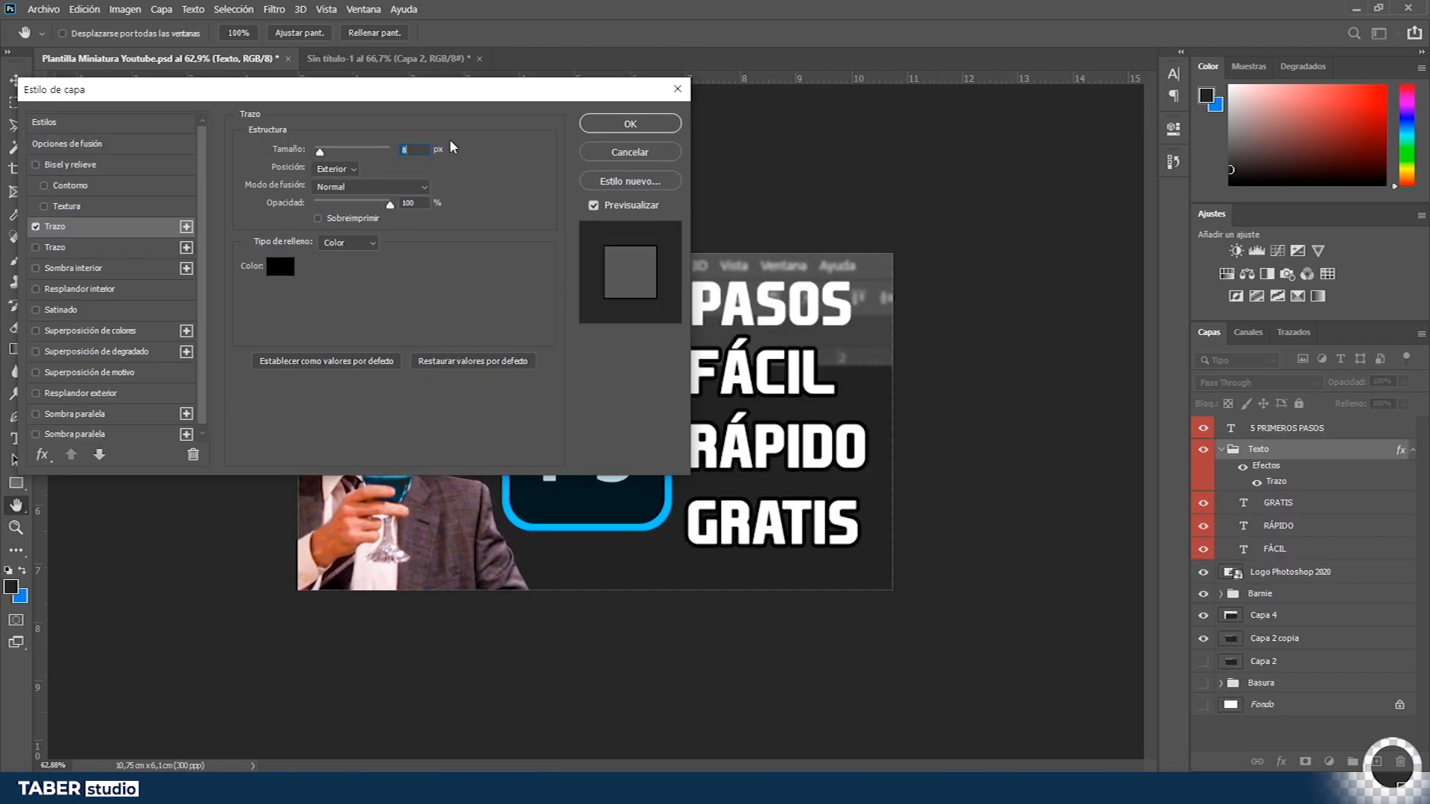
{"action": "left_click", "coordinate": [589, 127]}
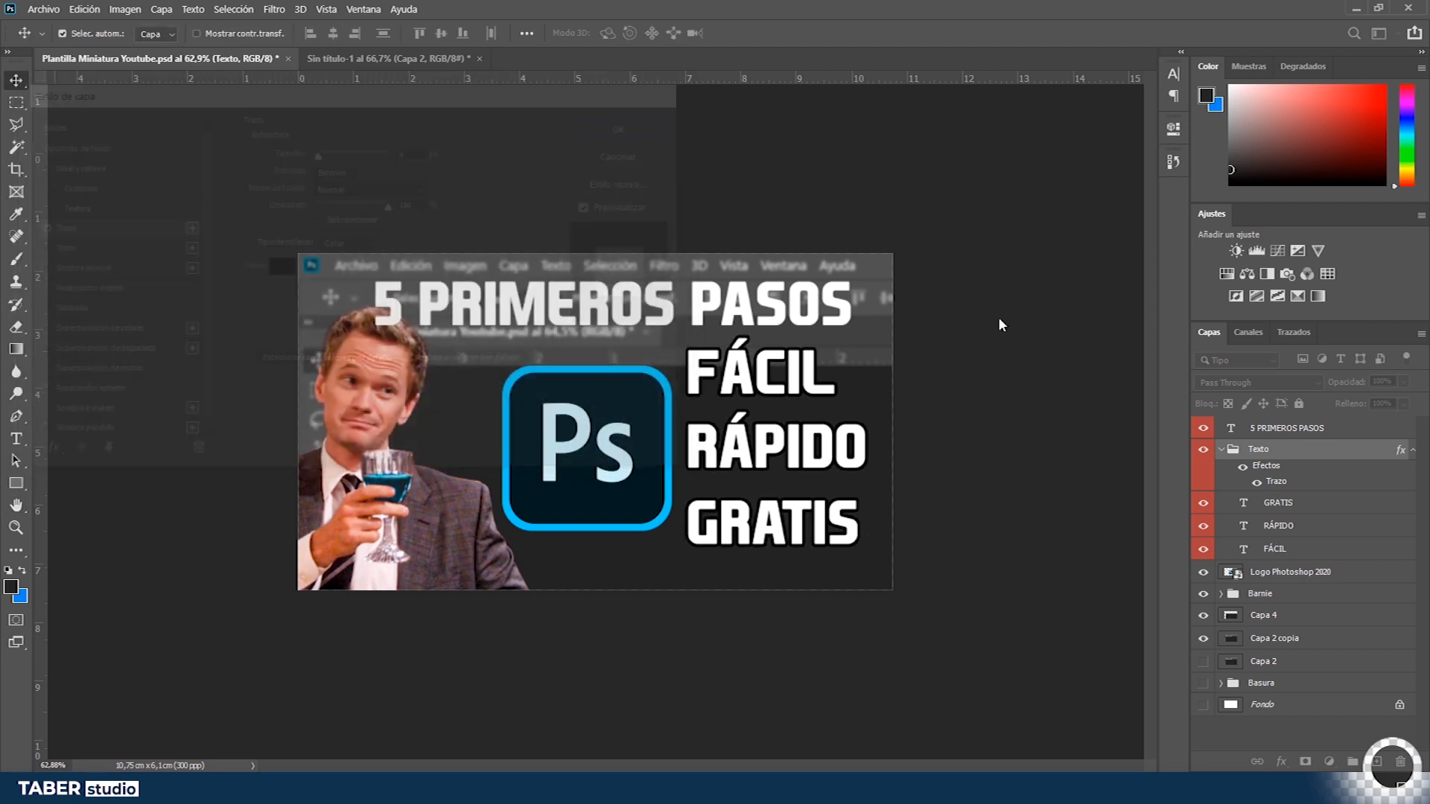
- Enlarge the FÁCIL, RÁPIDO and GRATIS text lines together with Free Transform beside the Photoshop logo
{"action": "left_click", "coordinate": [1304, 549], "text": "shift"}
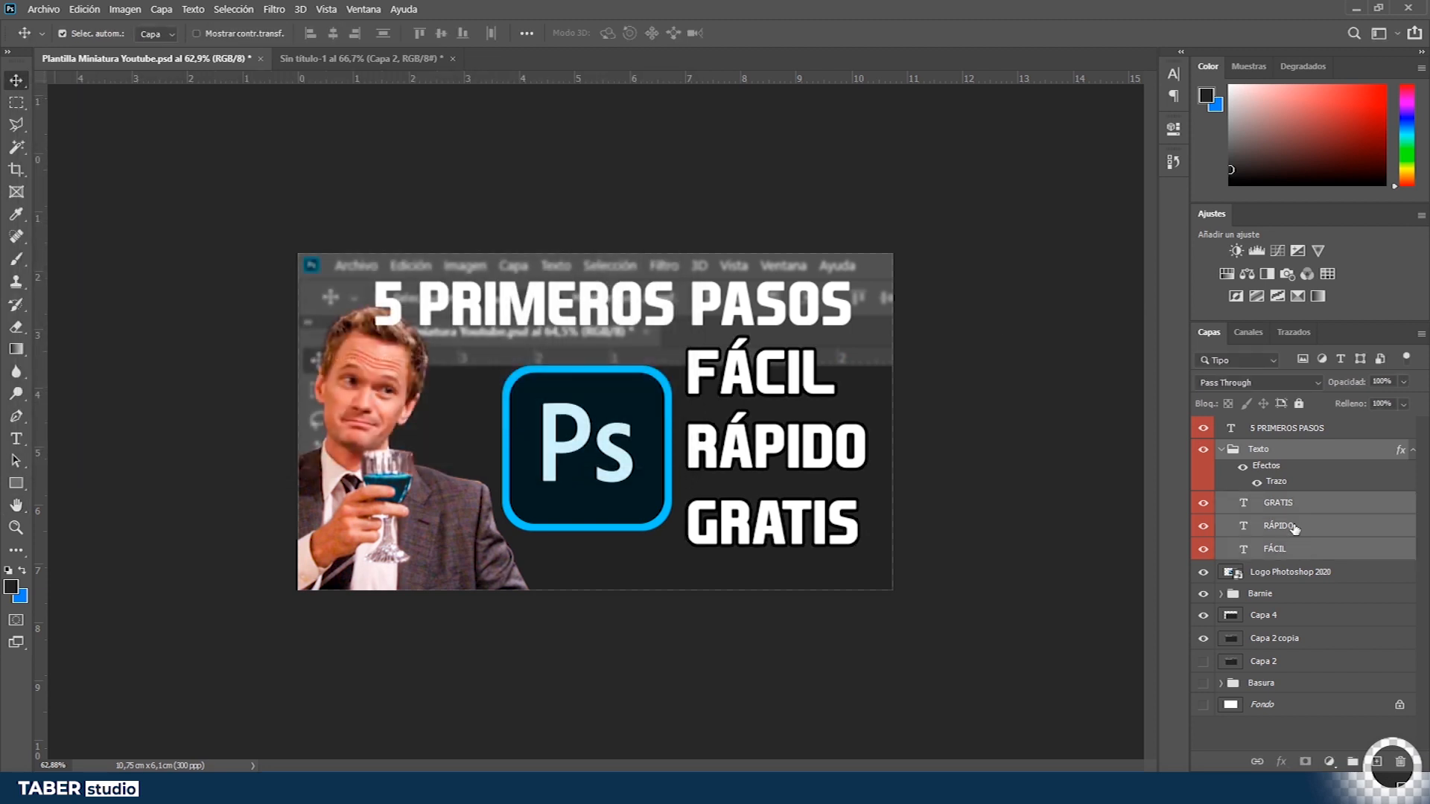
{"action": "key", "text": "ctrl+t"}
{"action": "left_click_drag", "start_coordinate": [869, 348], "coordinate": [830, 419]}
{"action": "left_click_drag", "start_coordinate": [781, 485], "coordinate": [779, 456]}
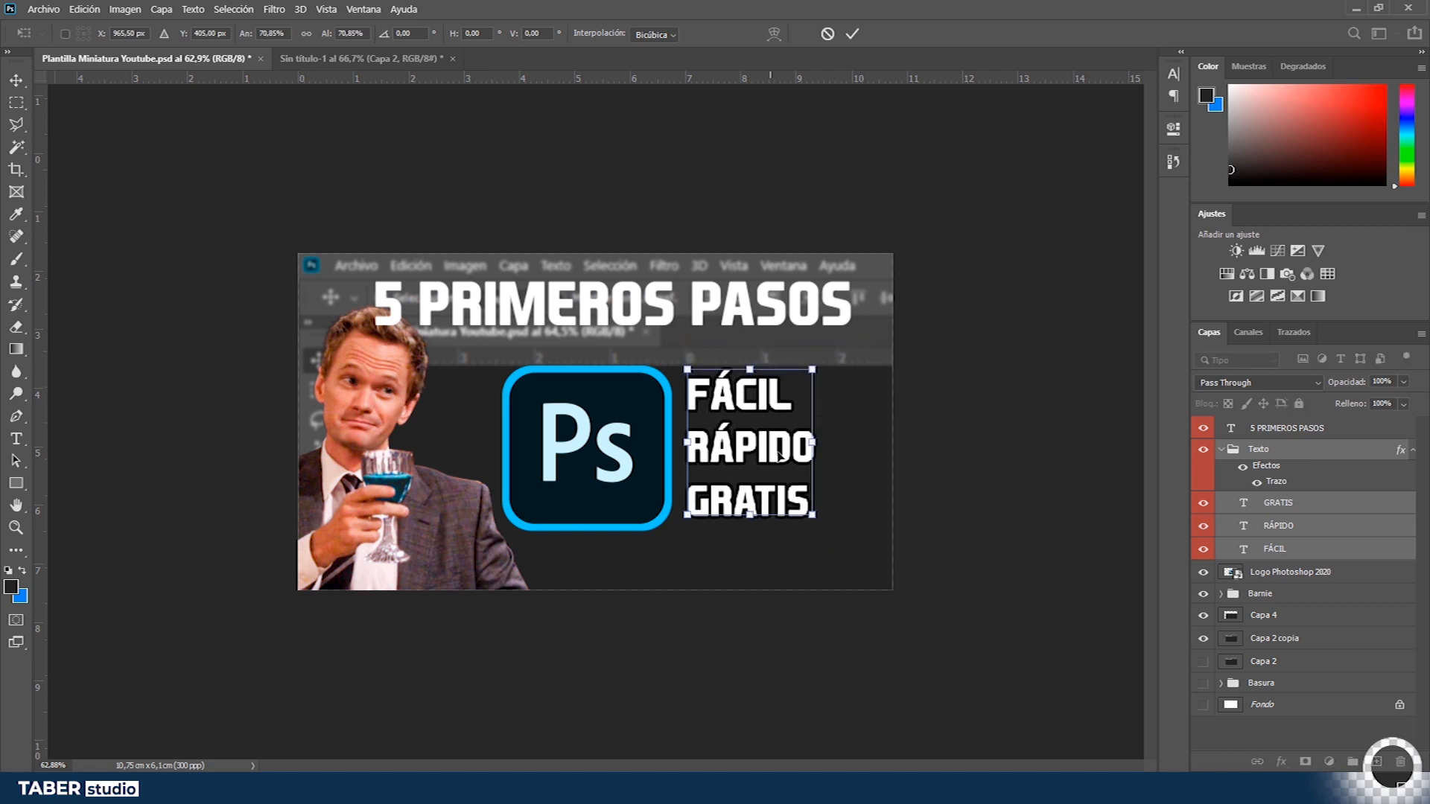
{"action": "left_click_drag", "start_coordinate": [818, 522], "coordinate": [844, 557]}
{"action": "key", "text": "Return"}
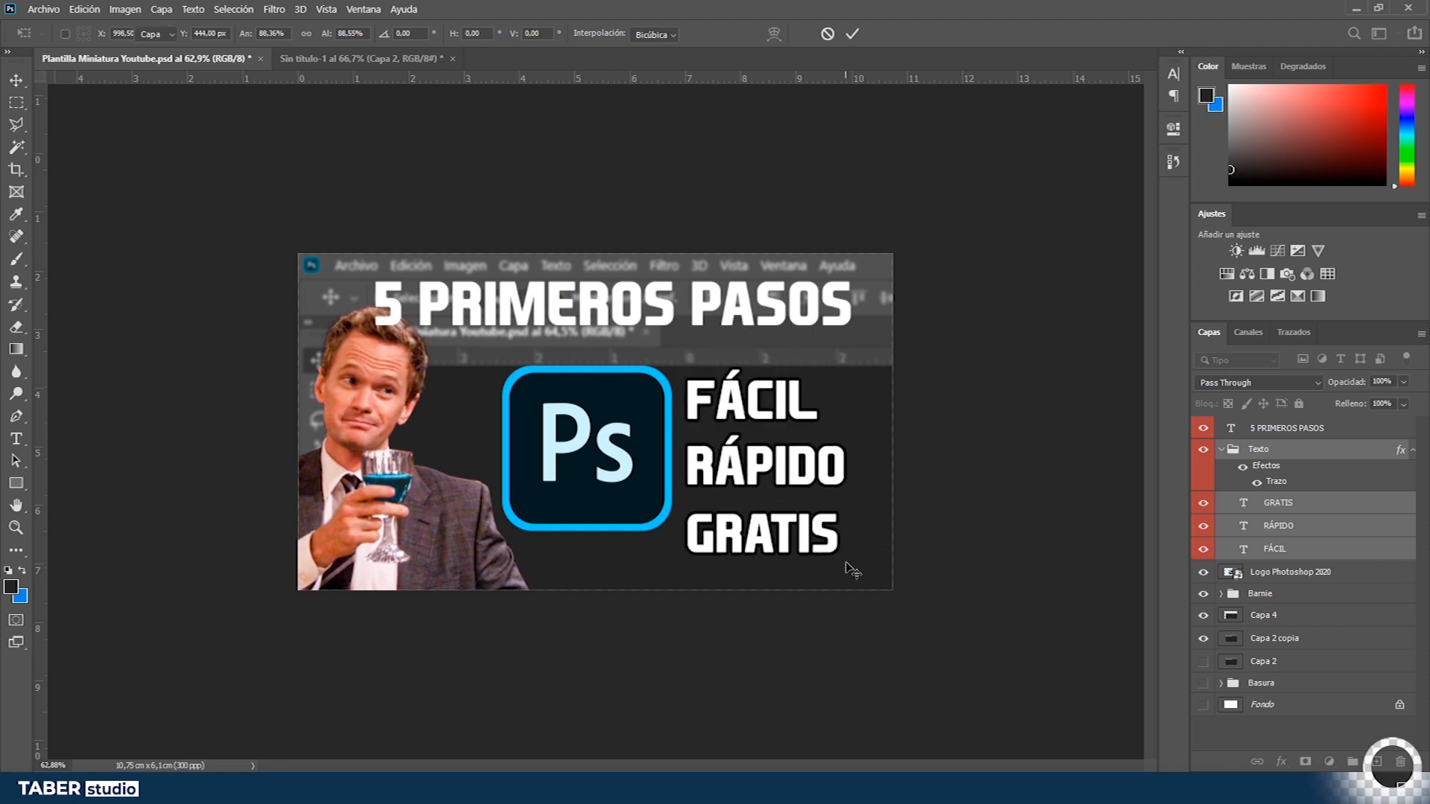
{"action": "double_click", "coordinate": [1275, 482]}
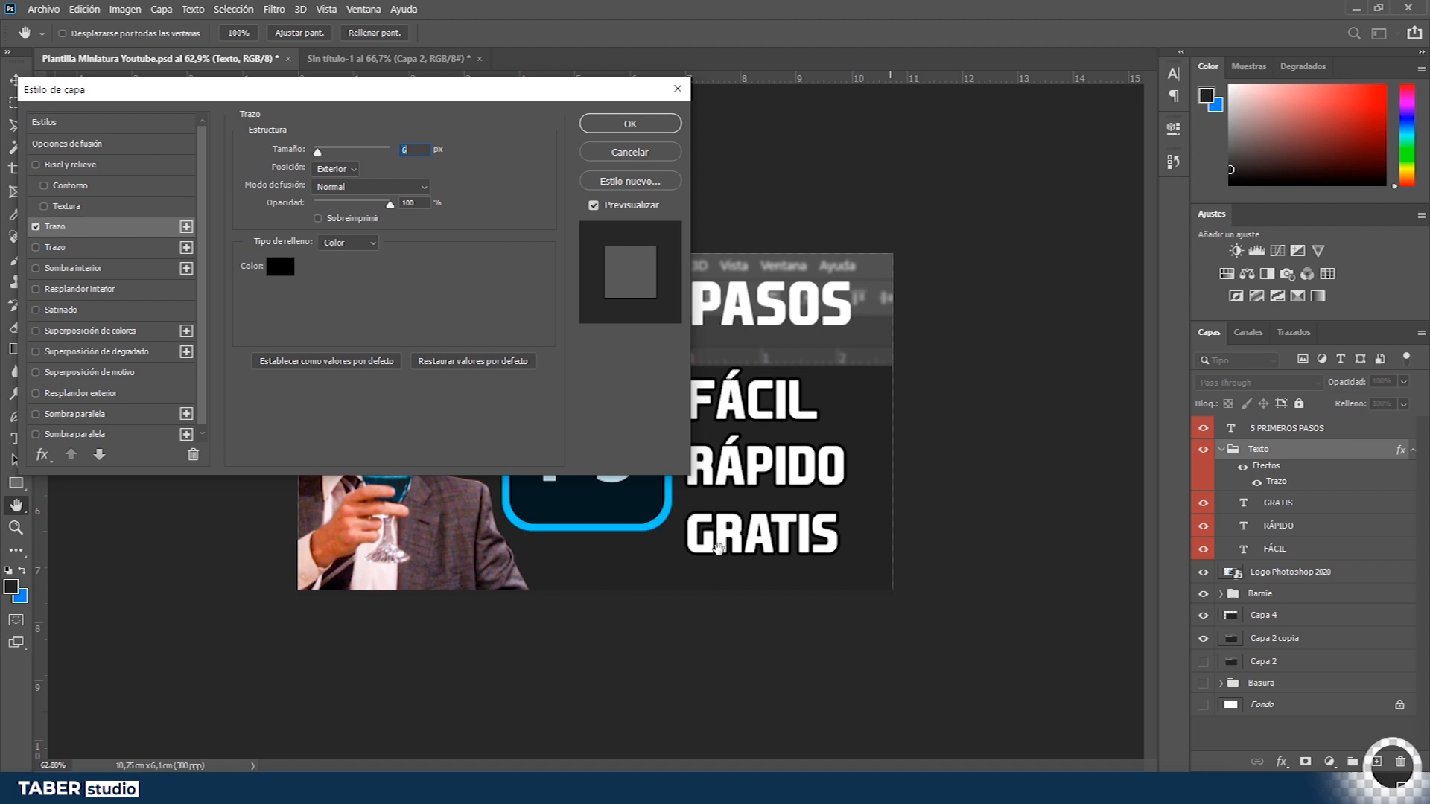
{"action": "left_click", "coordinate": [281, 266]}
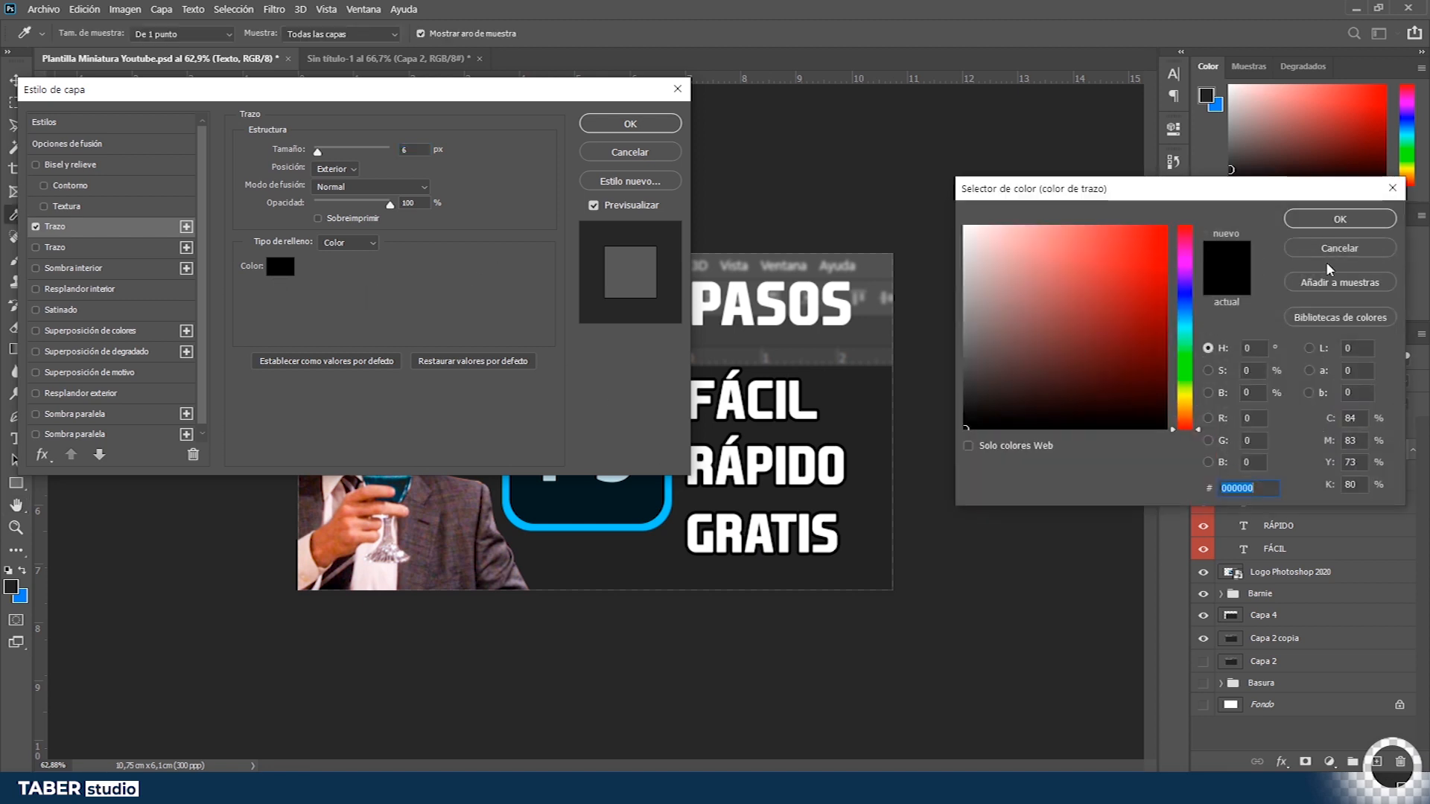
{"action": "left_click", "coordinate": [1337, 253]}
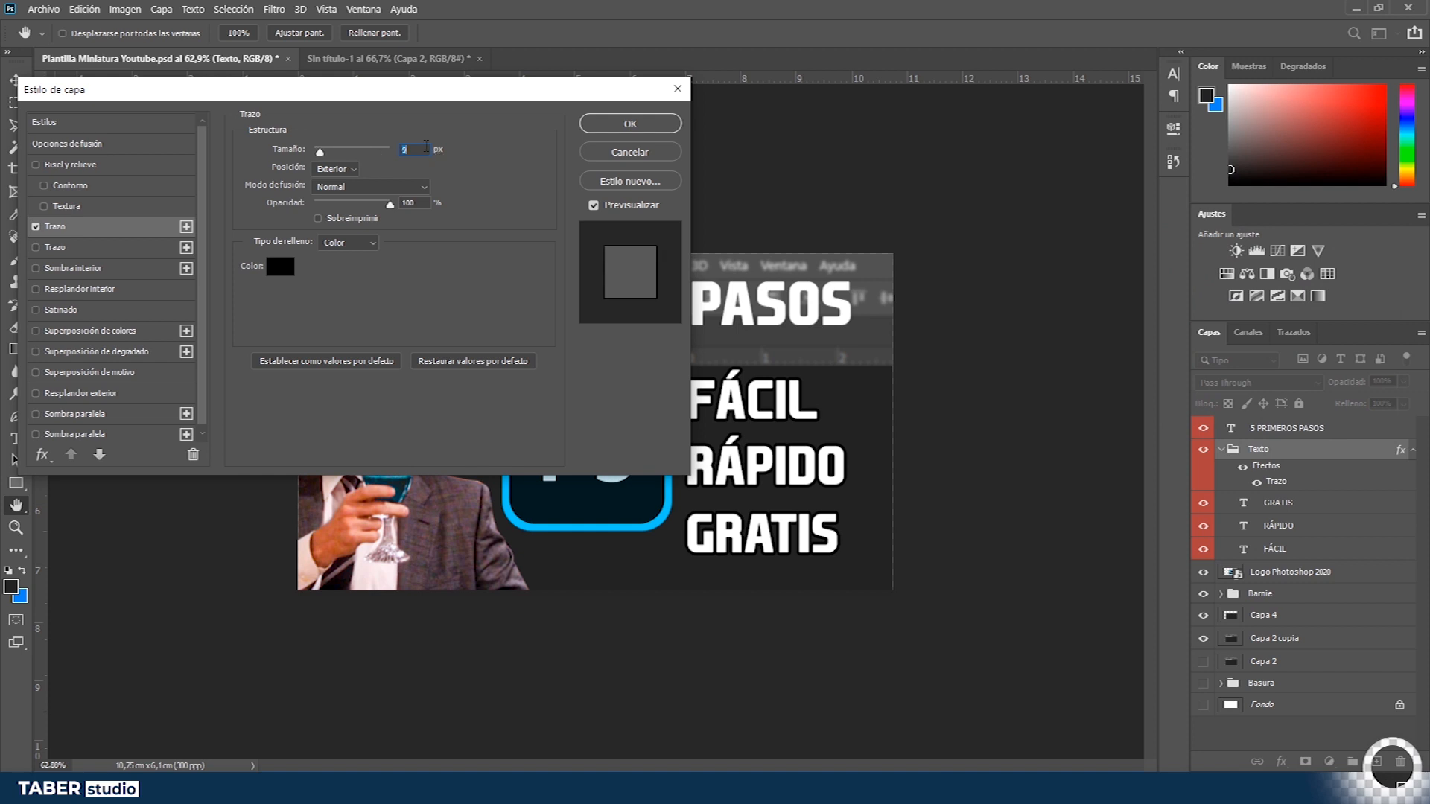
{"action": "left_click", "coordinate": [633, 125]}
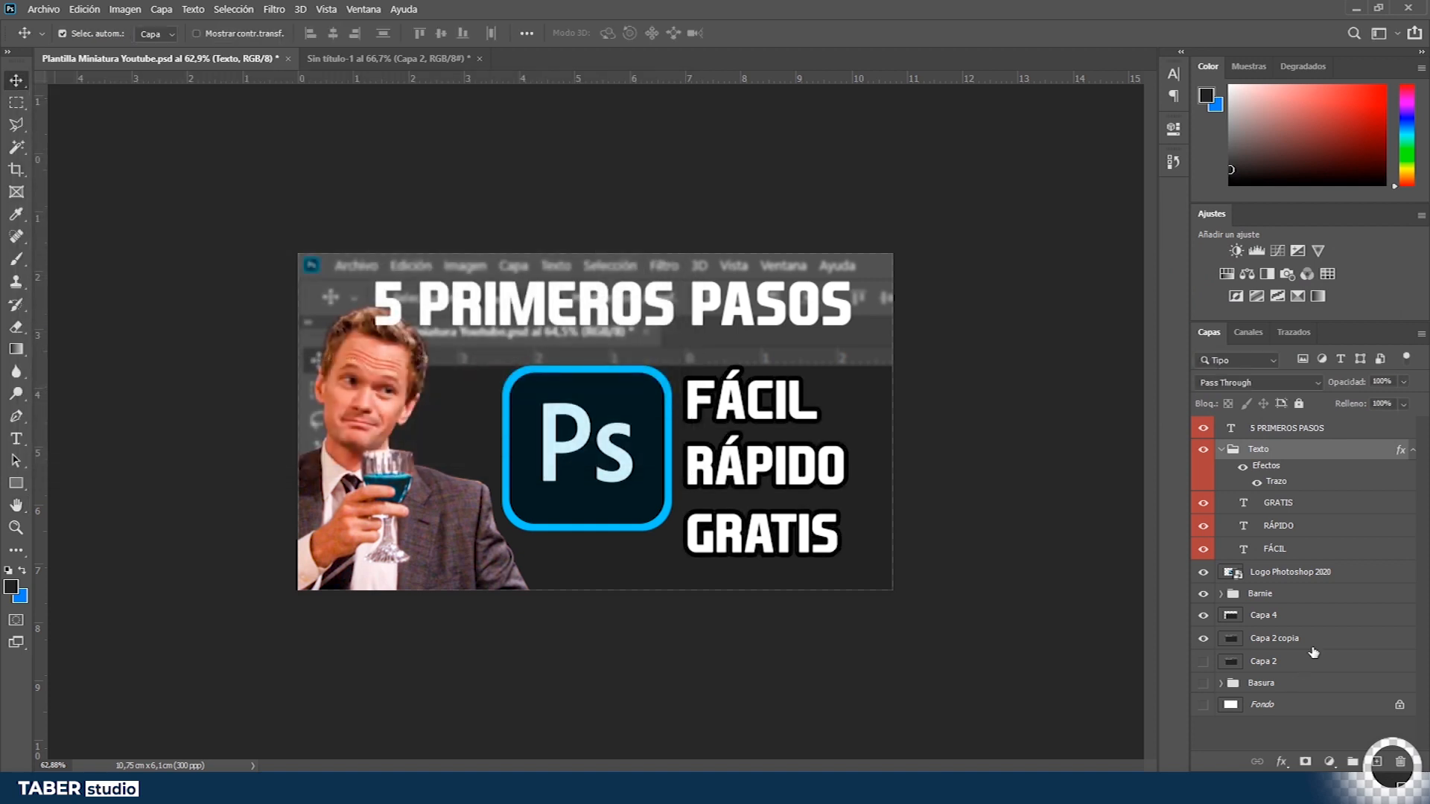
- Load the Capa 4 shape as a selection and fill it with light grey bfbfbf, then deselect
{"action": "left_click", "coordinate": [1270, 638]}
{"action": "left_click", "coordinate": [1280, 615]}
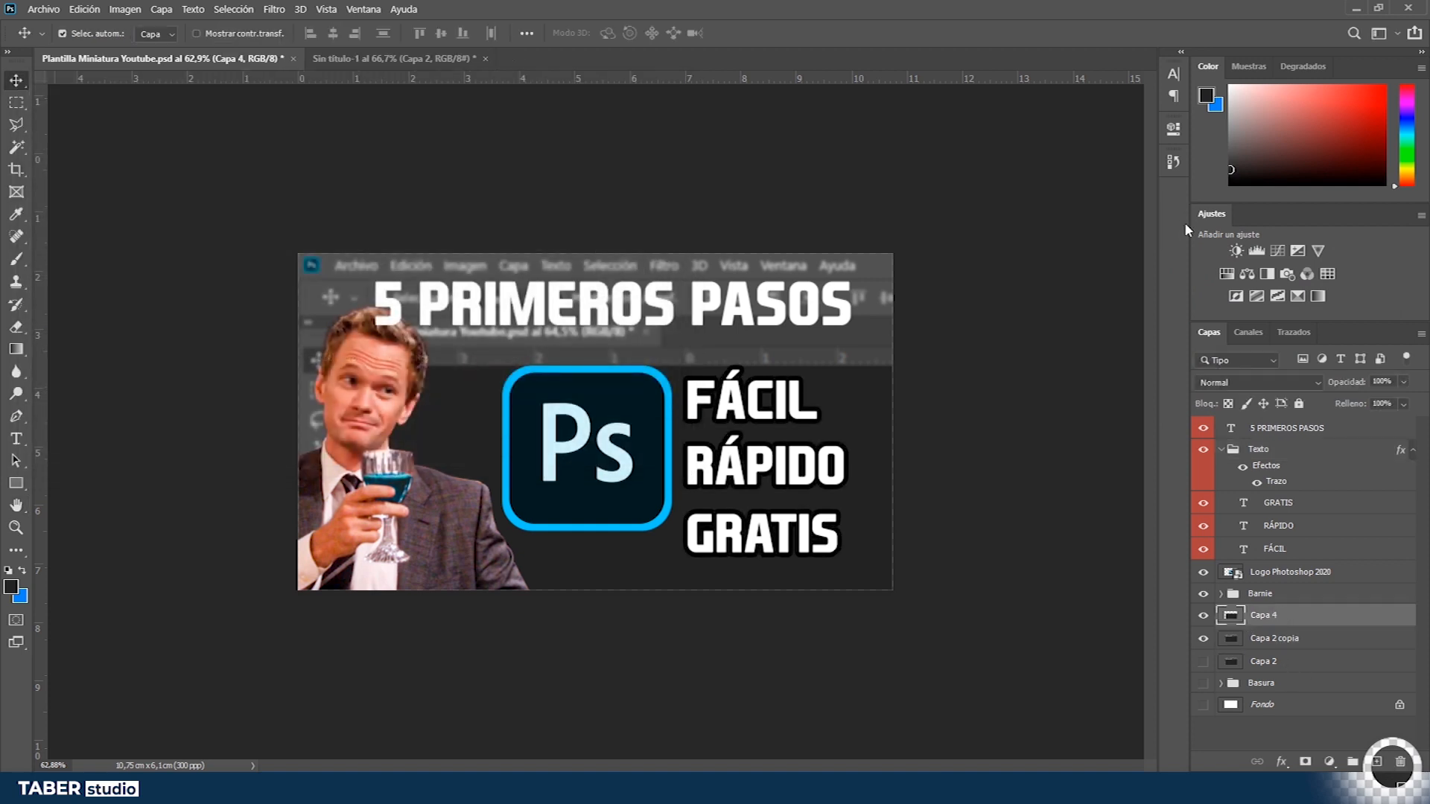
{"action": "left_click", "coordinate": [1230, 616], "text": "ctrl"}
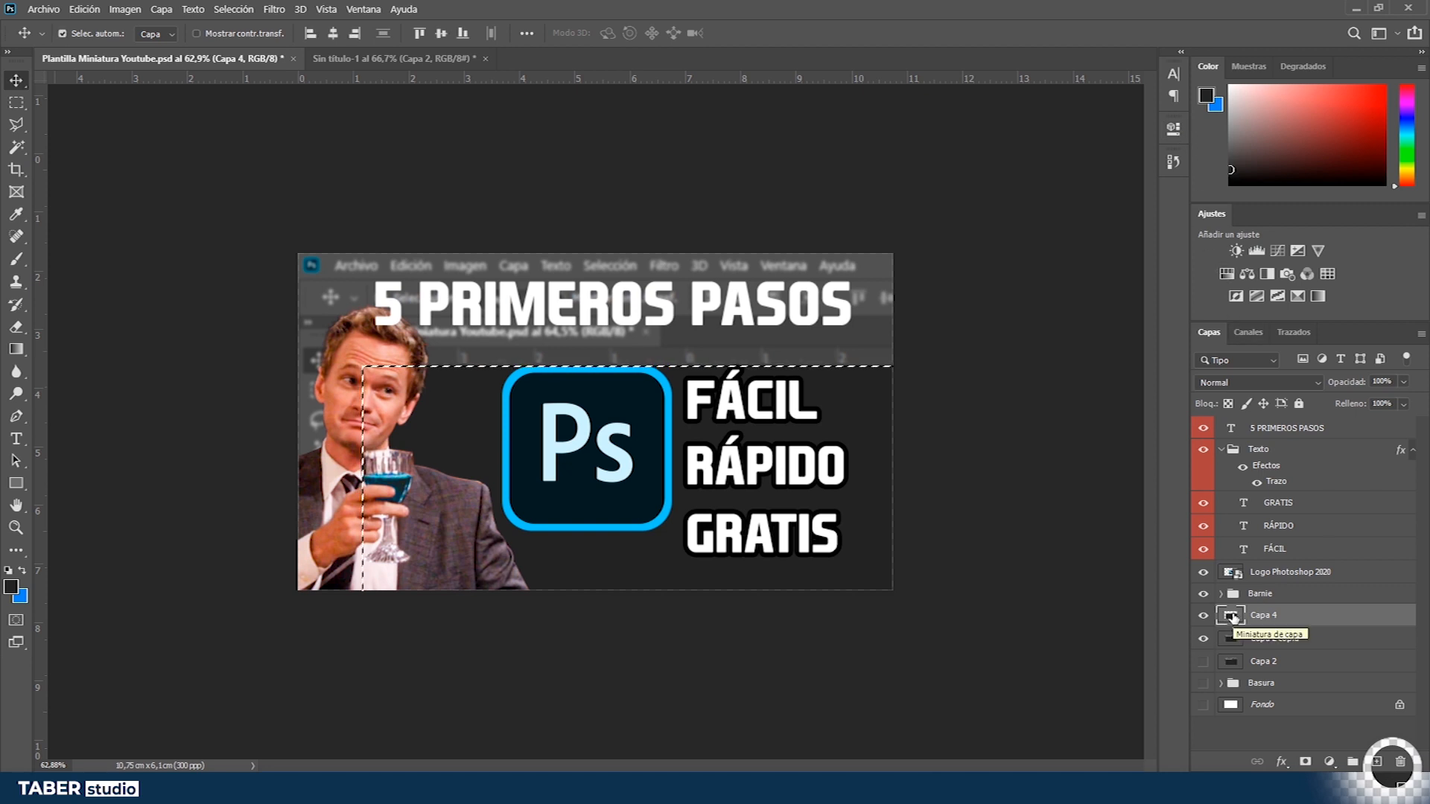
{"action": "left_click", "coordinate": [1207, 95]}
{"action": "left_click_drag", "start_coordinate": [1153, 345], "coordinate": [550, 9]}
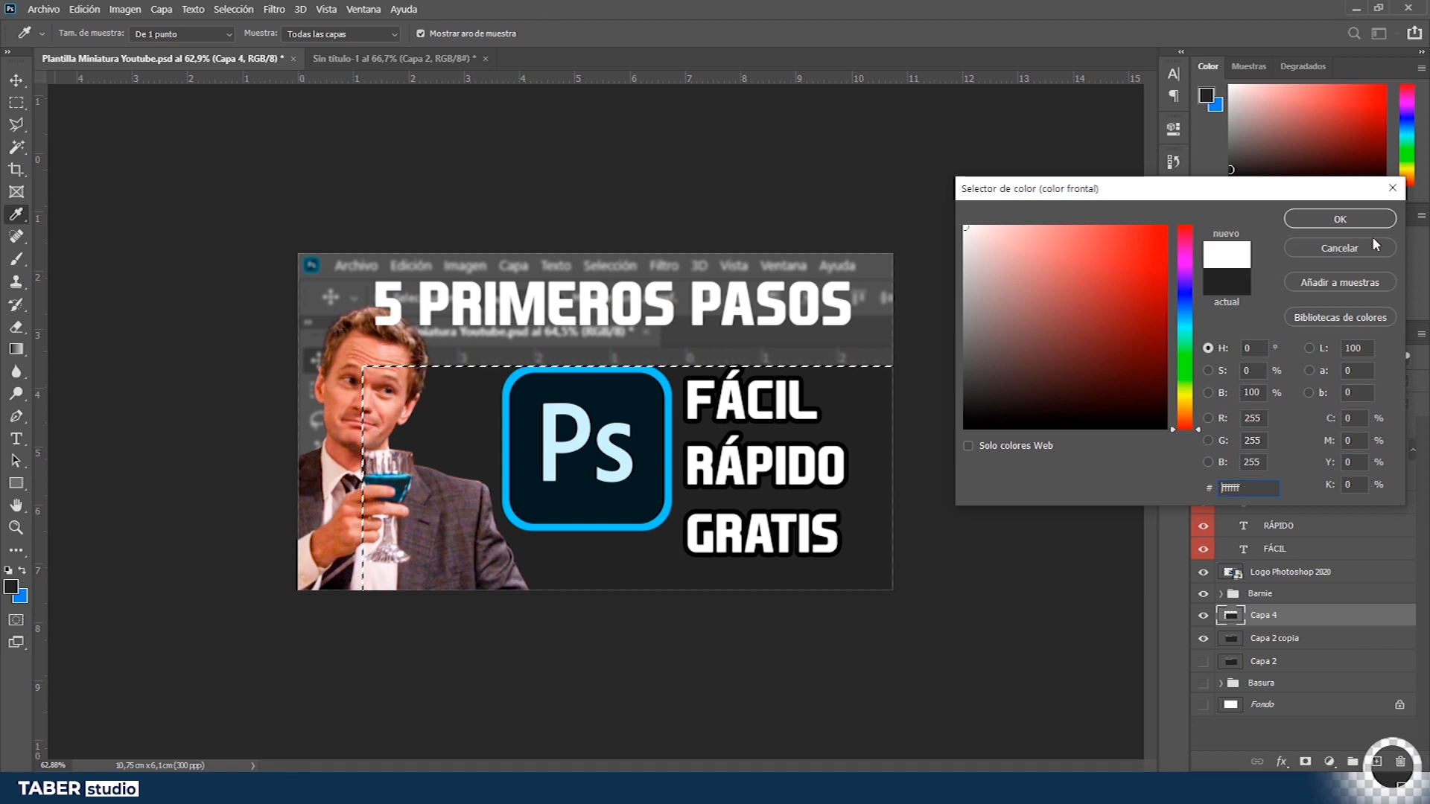
{"action": "left_click", "coordinate": [855, 277]}
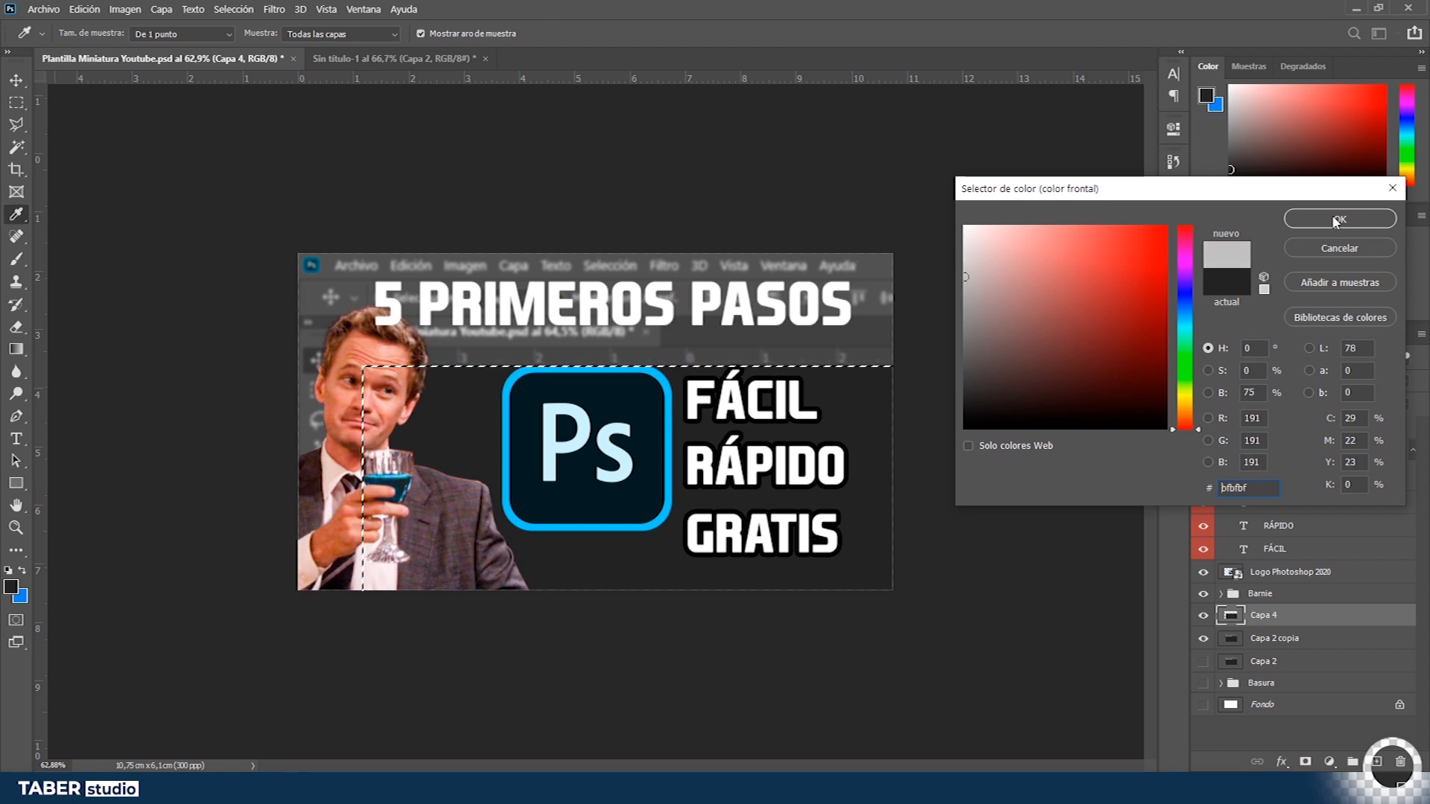
{"action": "left_click", "coordinate": [1339, 220]}
{"action": "key", "text": "alt+BackSpace"}
{"action": "key", "text": "ctrl+d"}
{"action": "key", "text": "v"}
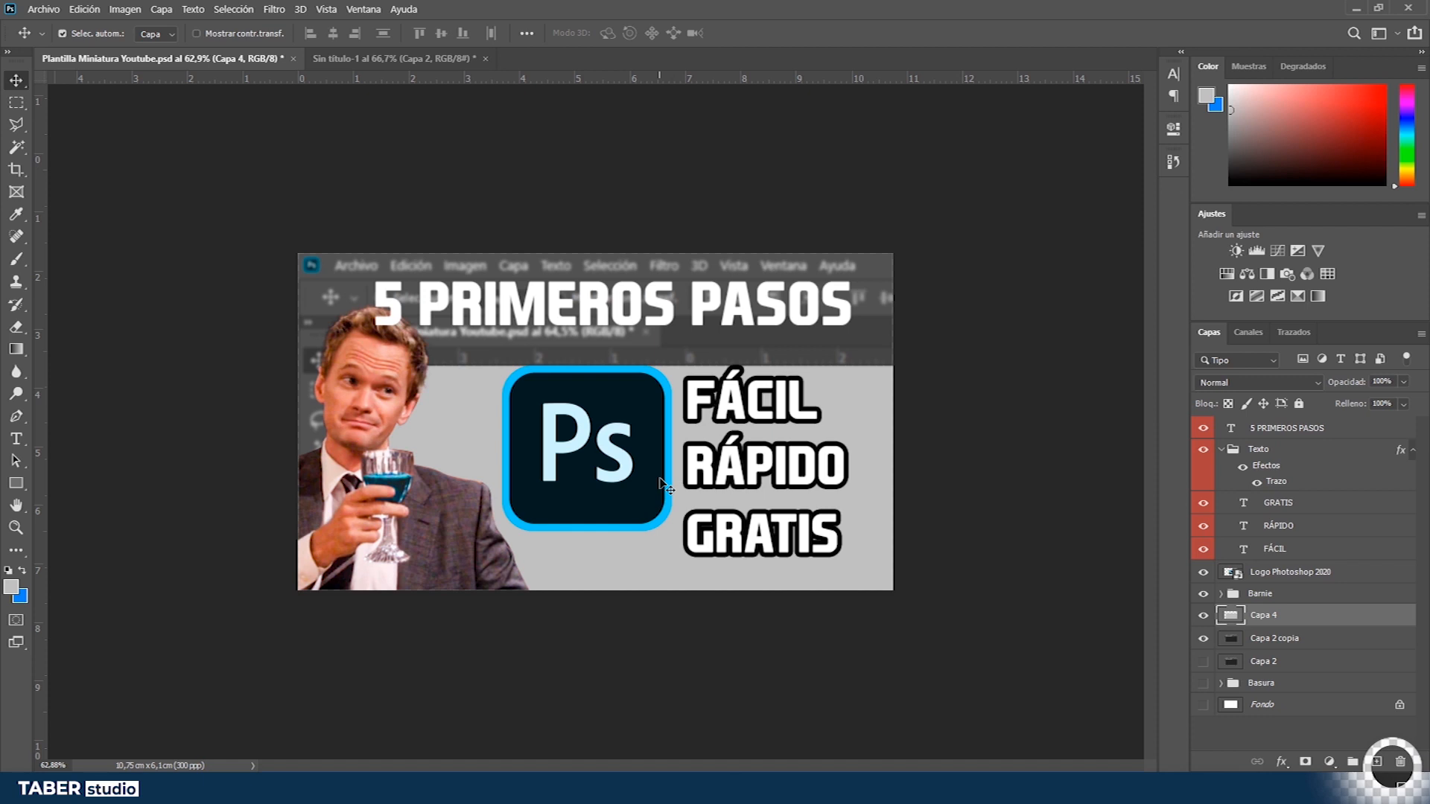
- Select the 5 PRIMEROS PASOS title and enlarge it to span the top of the thumbnail
{"action": "left_click", "coordinate": [698, 311]}
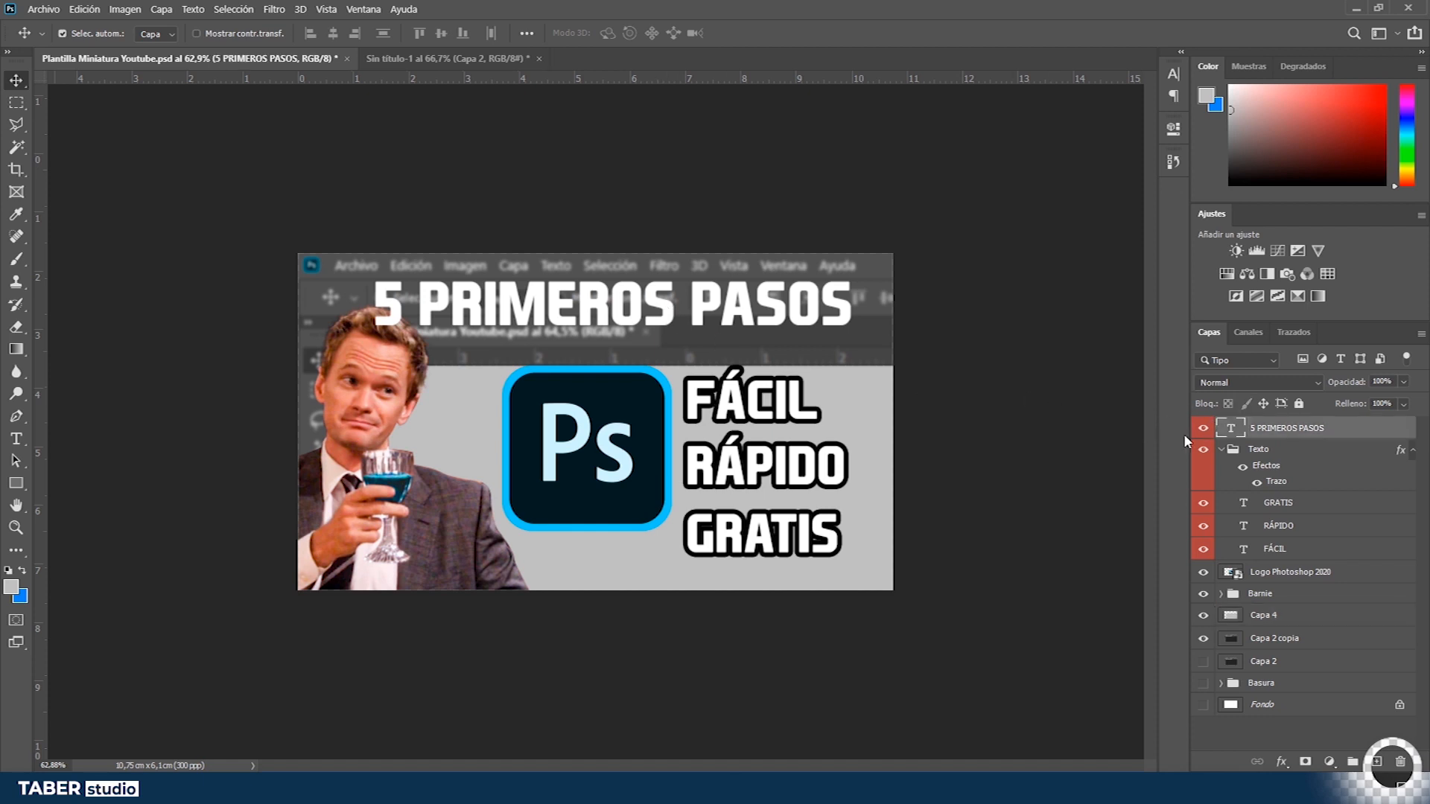
{"action": "left_click_drag", "start_coordinate": [702, 519], "coordinate": [702, 510]}
{"action": "left_click", "coordinate": [517, 317]}
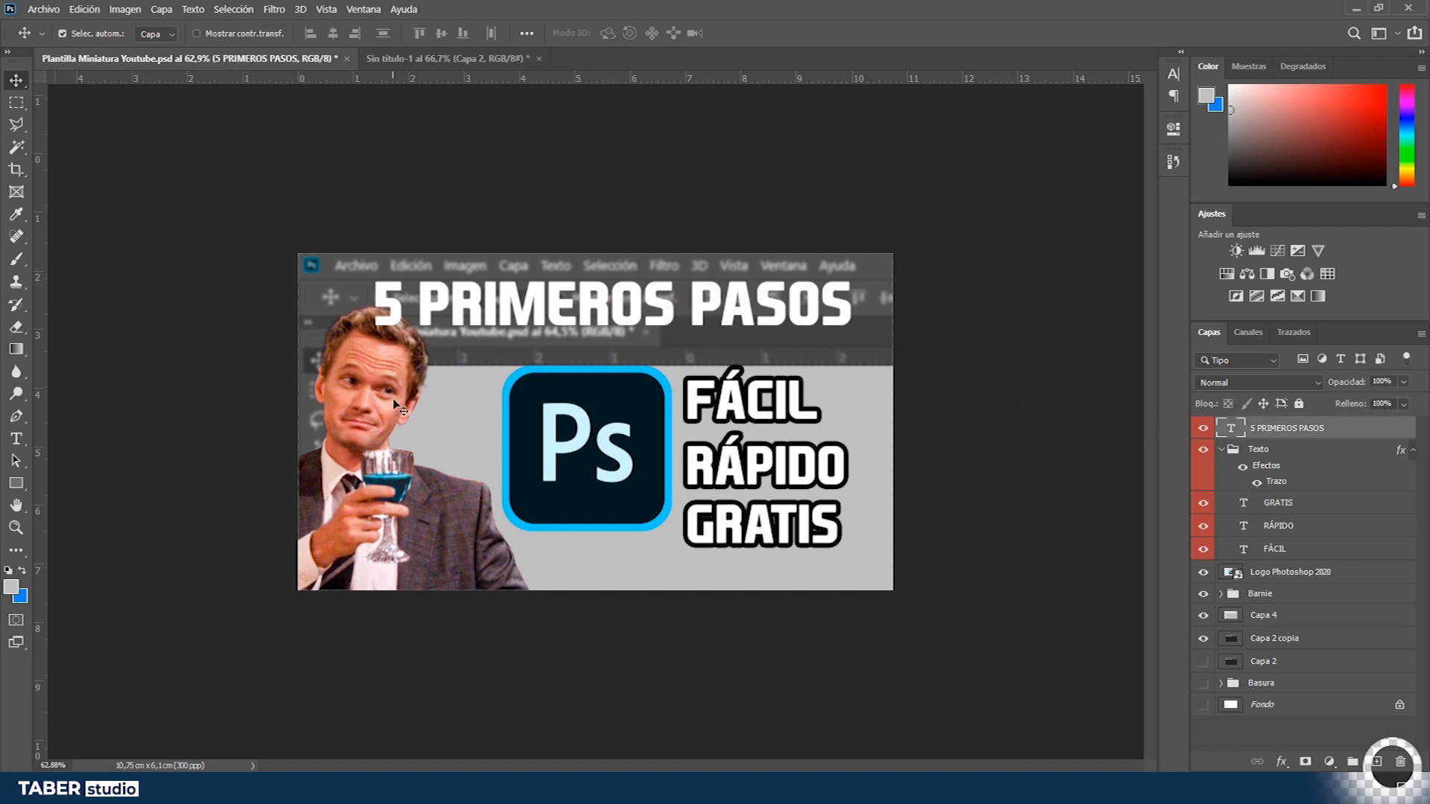
{"action": "double_click", "coordinate": [1228, 430]}
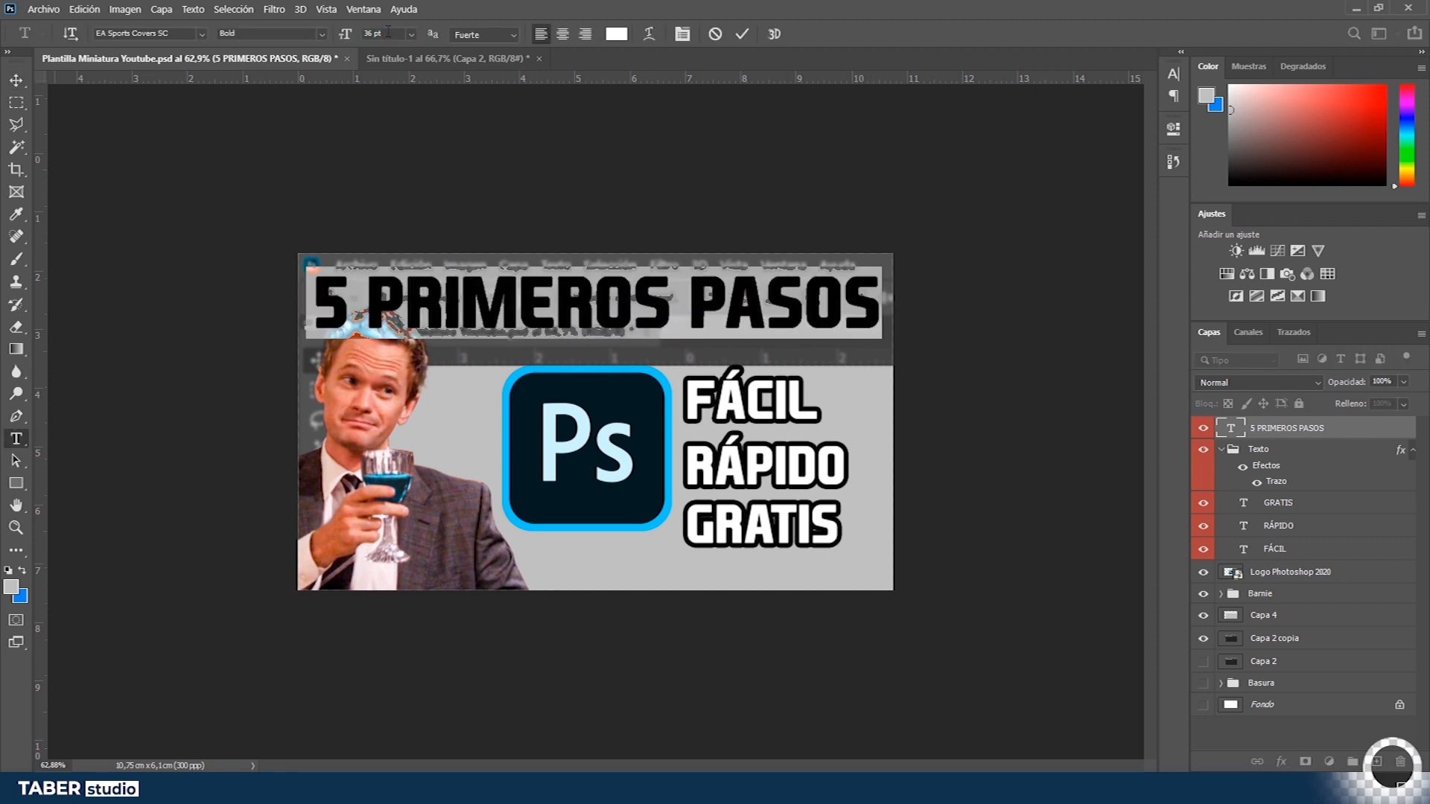
{"action": "key", "text": "Escape"}
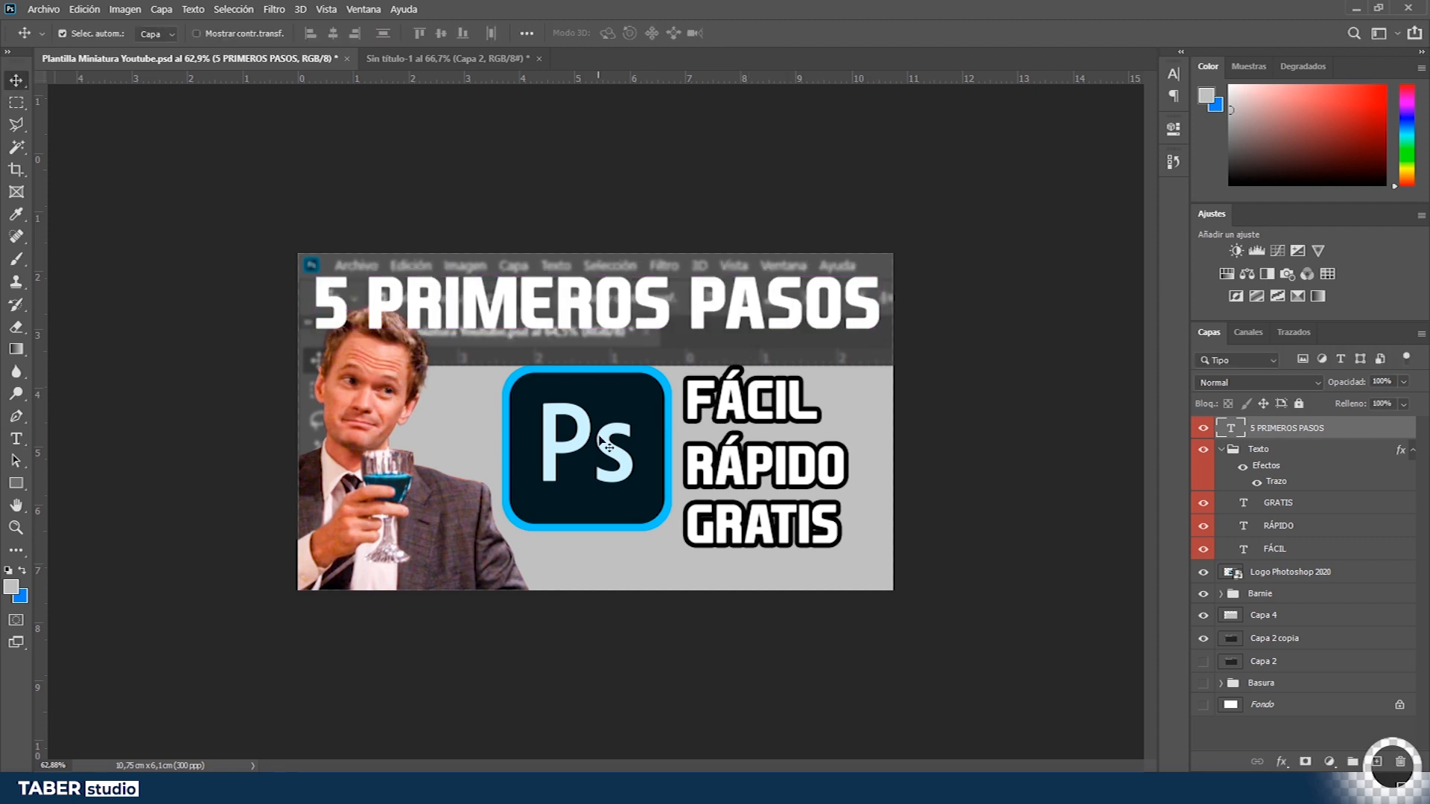
- Collapse the Texto group and add a new Gradient Fill layer at the top of the stack
{"action": "left_click", "coordinate": [1222, 450]}
{"action": "left_click", "coordinate": [1266, 663]}
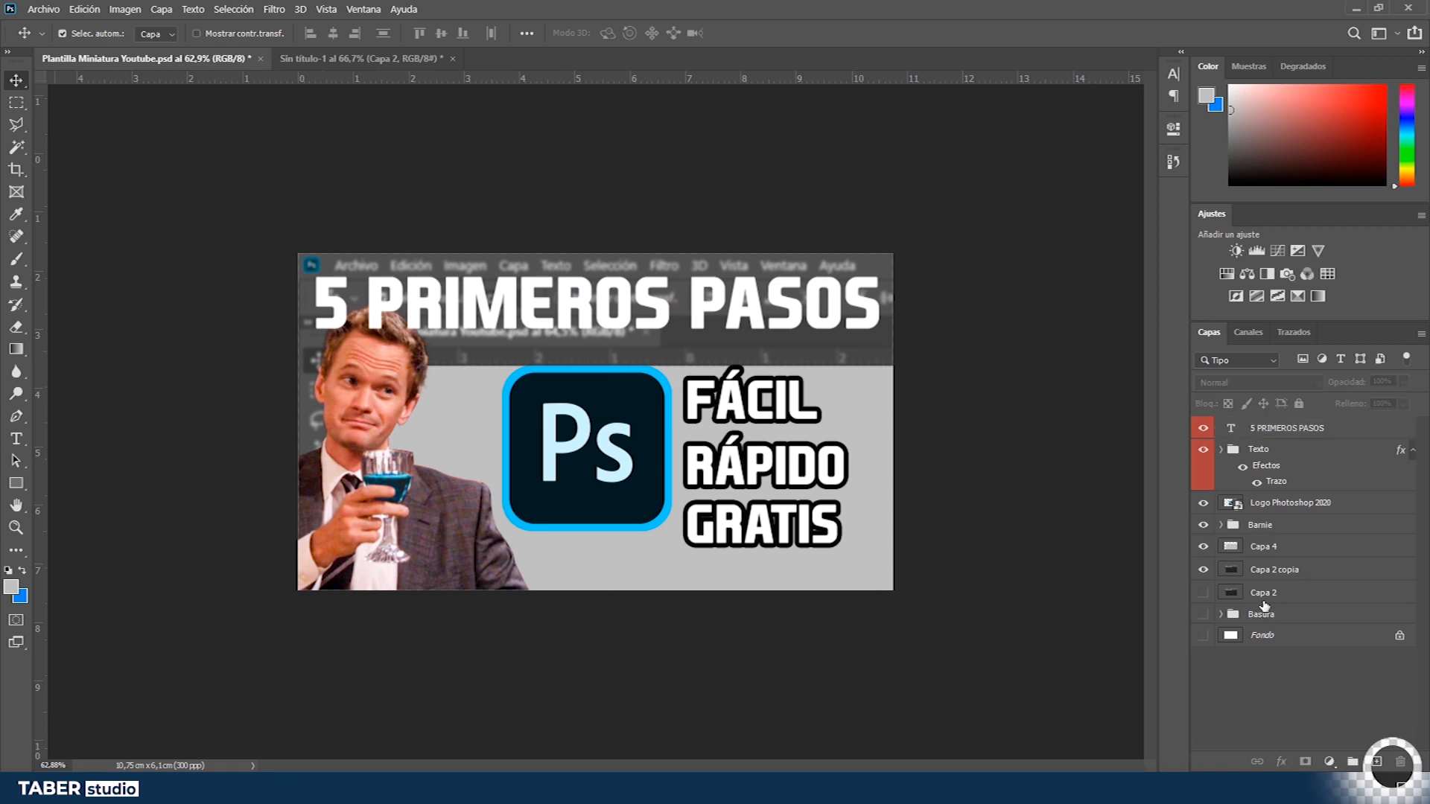
{"action": "left_click", "coordinate": [1387, 456]}
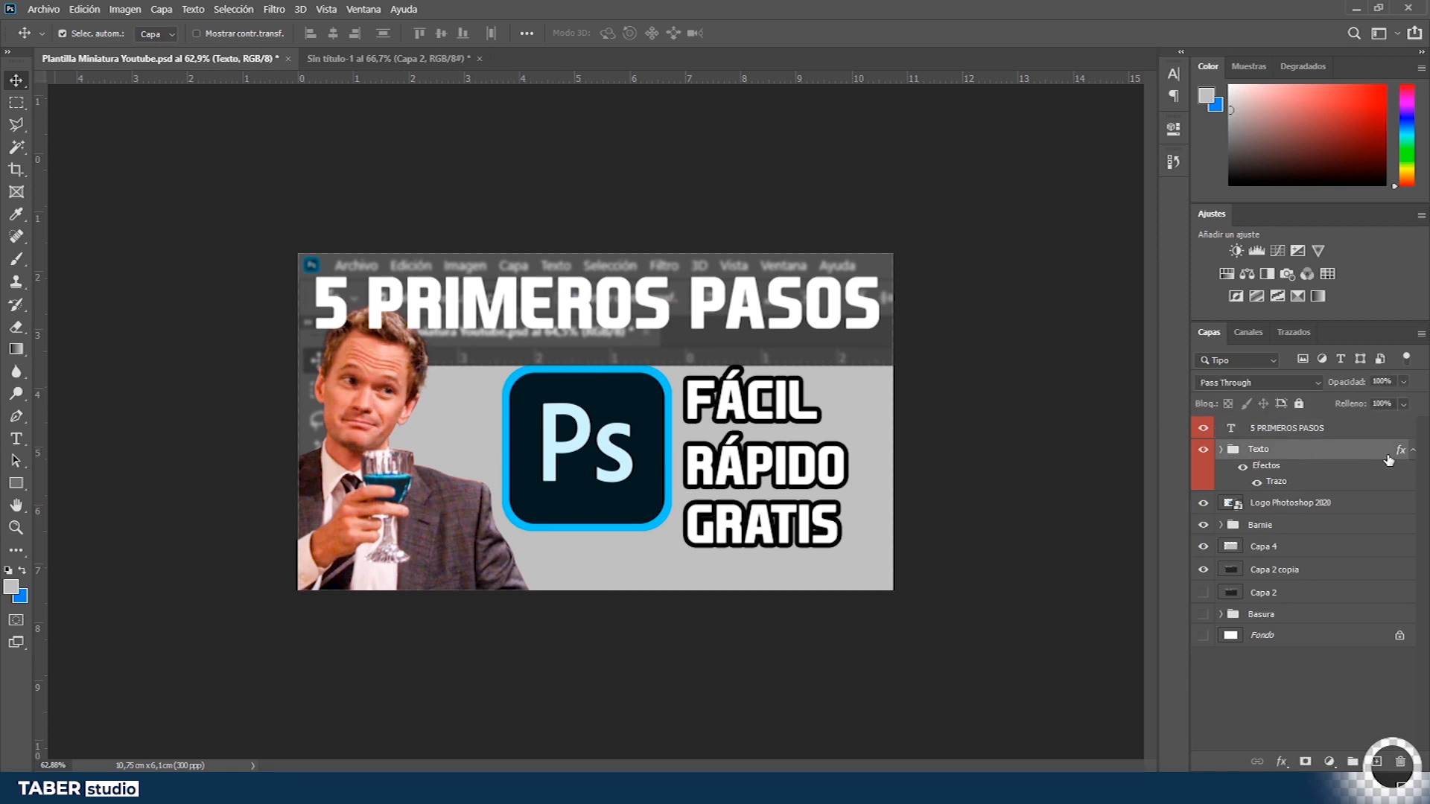
{"action": "left_click", "coordinate": [1411, 452]}
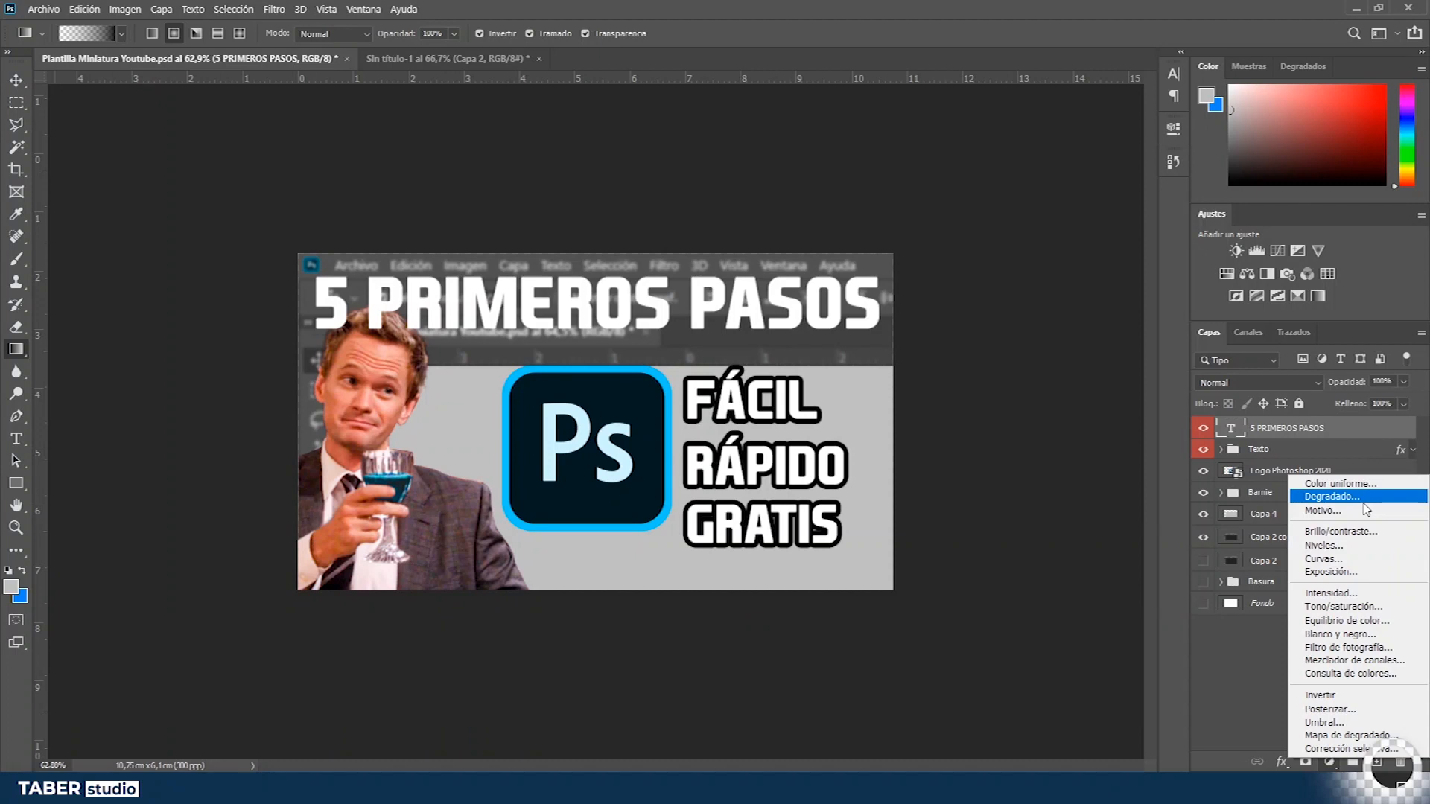
{"action": "left_click", "coordinate": [1332, 497]}
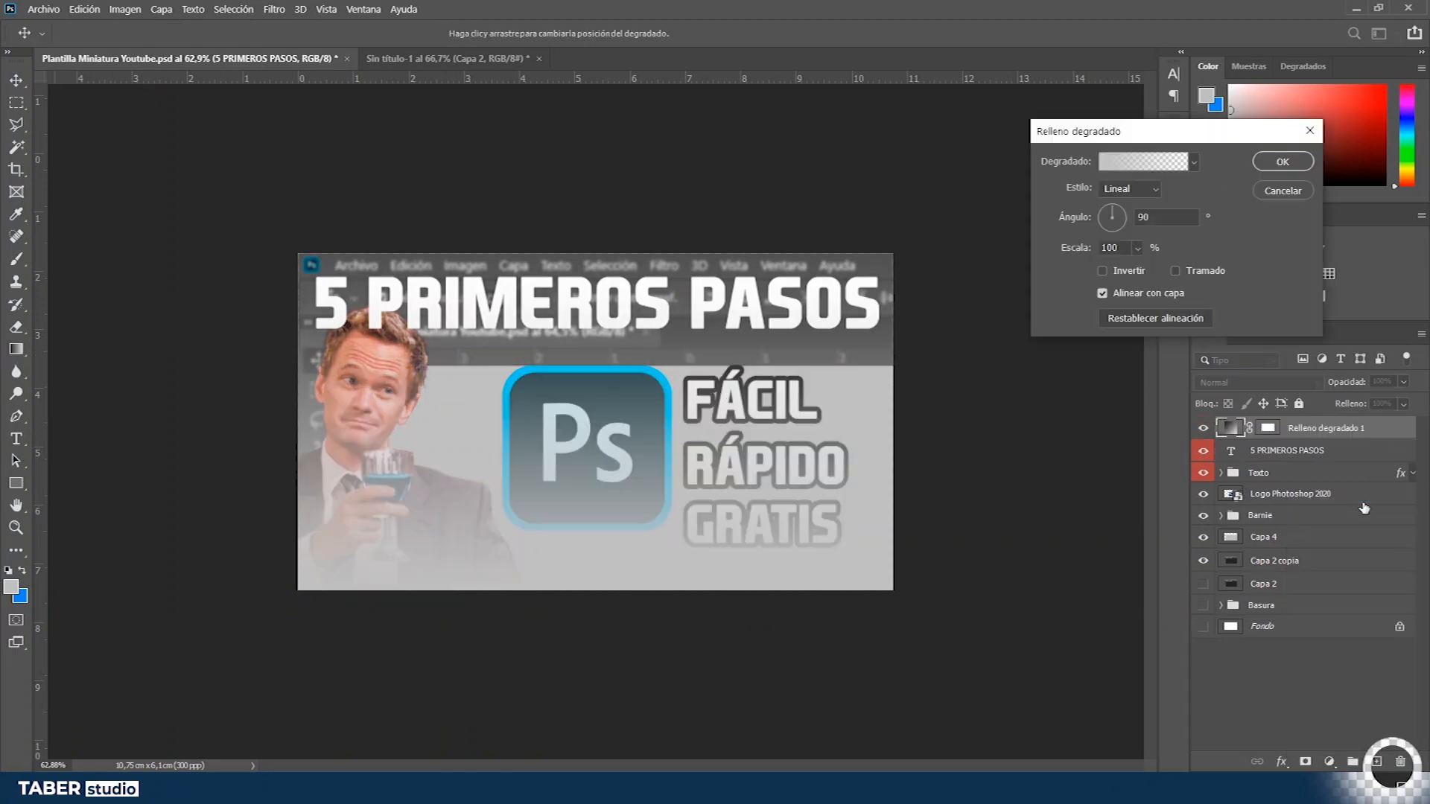
- Edit the gradient fill so it runs from black to transparent and confirm the gradient editor
{"action": "left_click", "coordinate": [1162, 162]}
{"action": "left_click", "coordinate": [957, 515]}
{"action": "left_click", "coordinate": [1025, 582]}
{"action": "left_click_drag", "start_coordinate": [1028, 415], "coordinate": [1073, 492]}
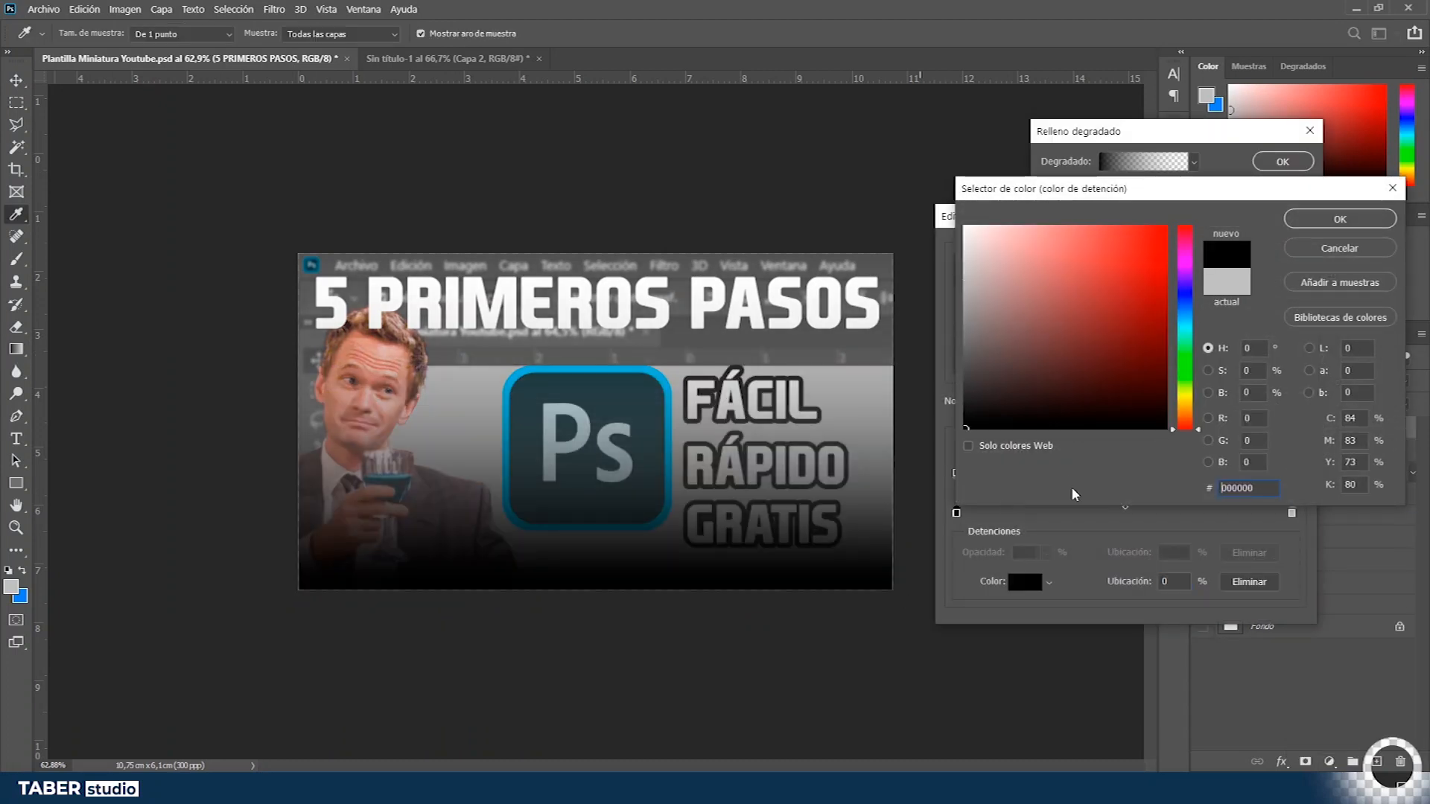
{"action": "left_click", "coordinate": [1352, 219]}
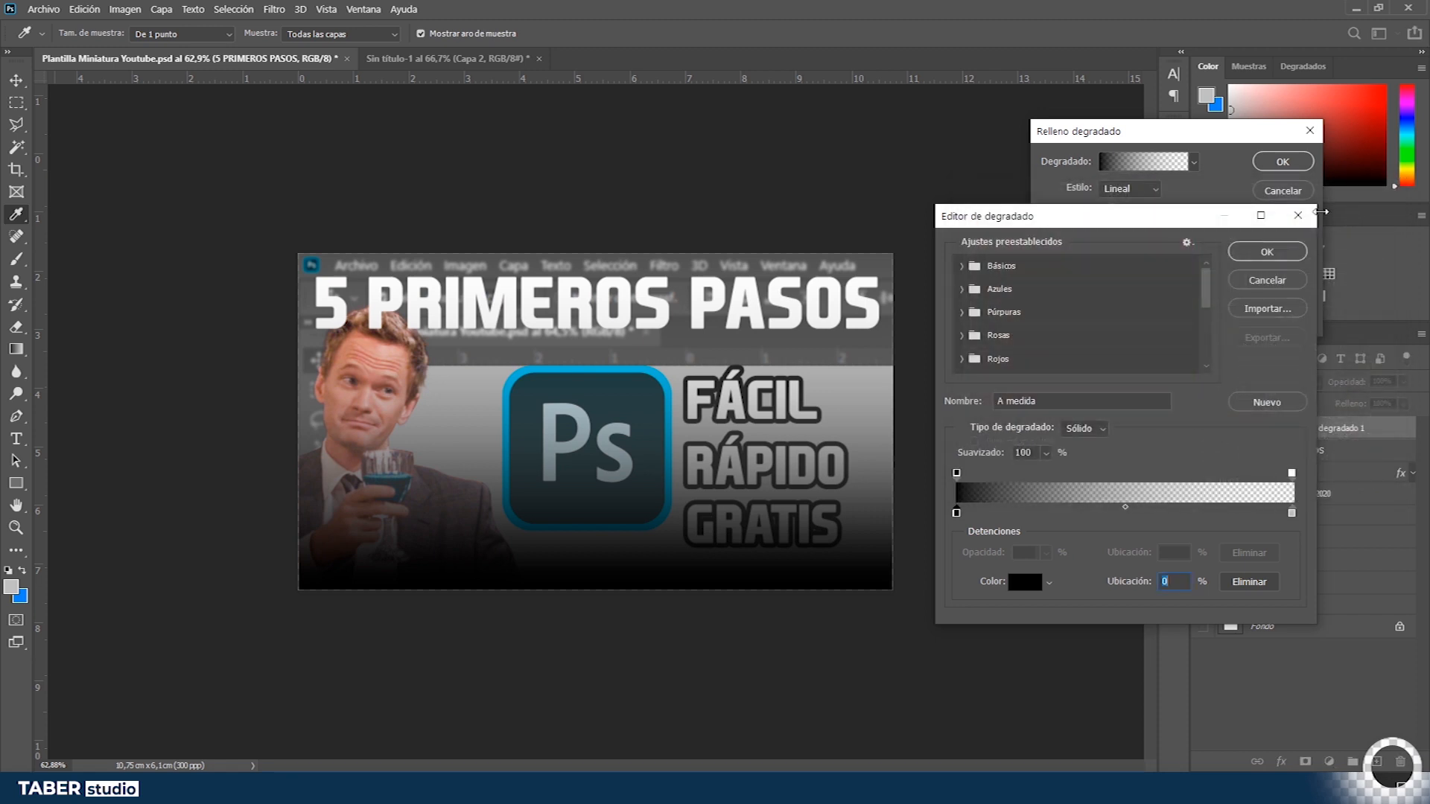
{"action": "left_click", "coordinate": [1293, 515]}
{"action": "left_click", "coordinate": [1250, 580]}
{"action": "left_click", "coordinate": [1238, 257]}
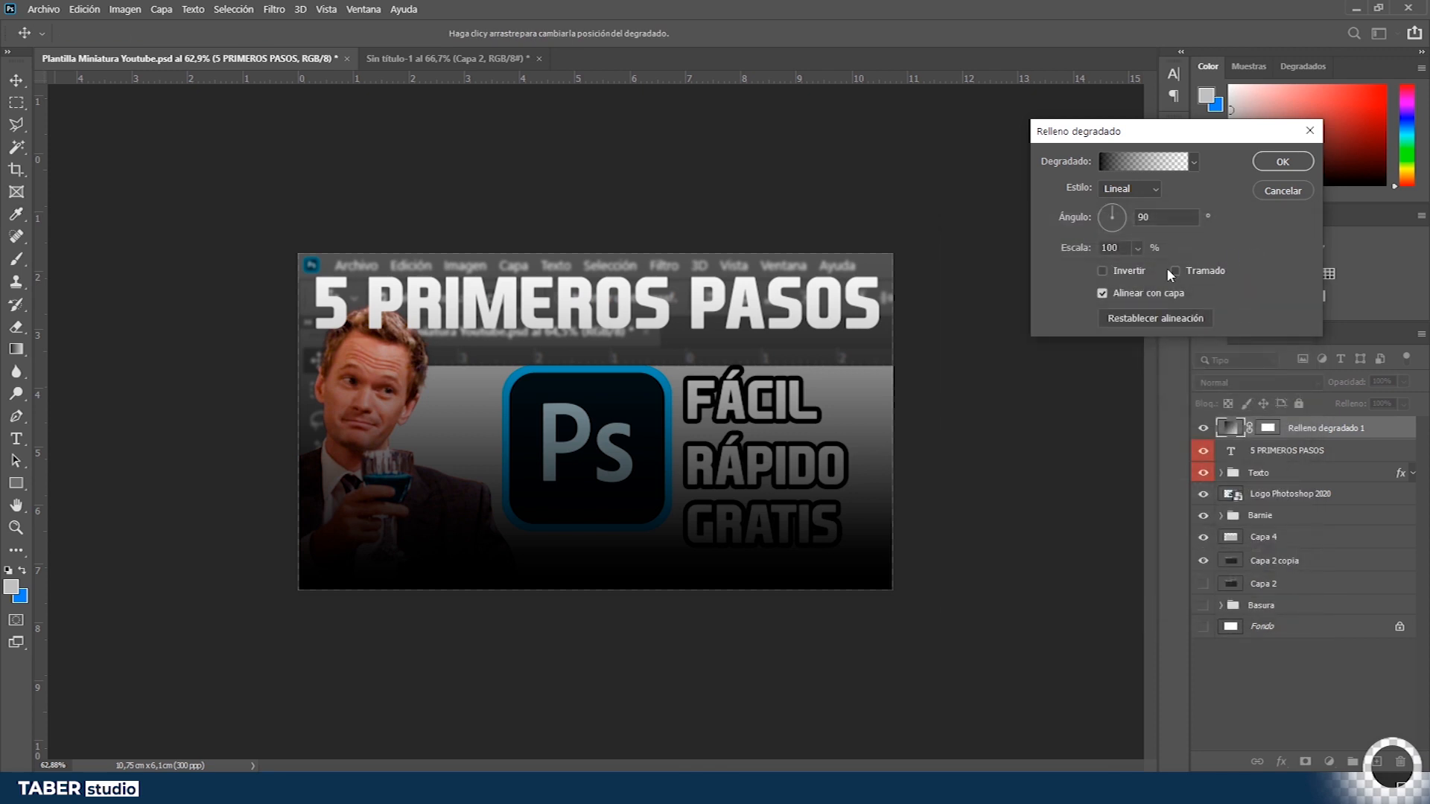
- Invert the gradient, switch its style to Radial and raise its scale to about 297% for a vignette
{"action": "left_click", "coordinate": [1103, 272]}
{"action": "left_click", "coordinate": [1142, 190]}
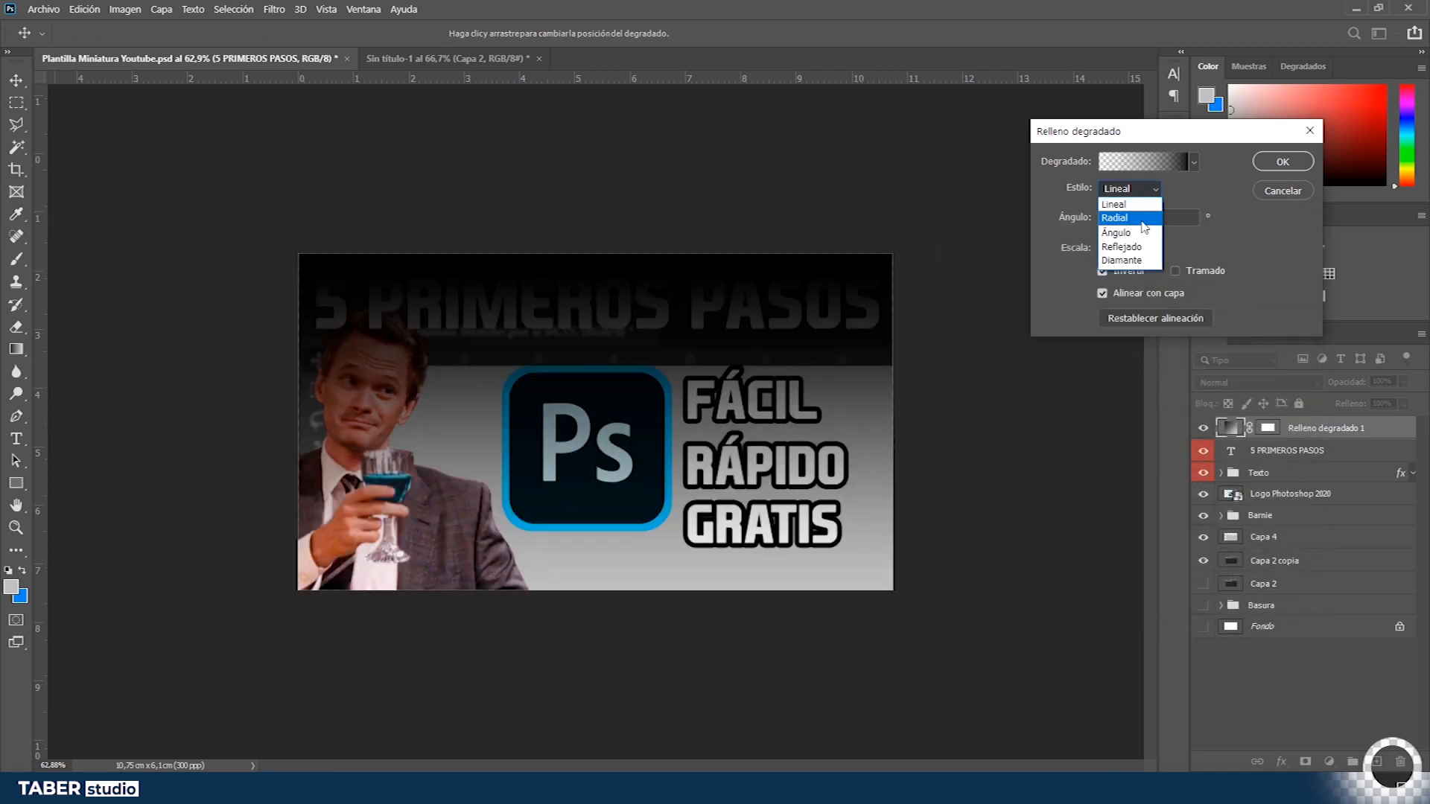
{"action": "left_click", "coordinate": [1137, 232]}
{"action": "left_click", "coordinate": [1136, 193]}
{"action": "left_click", "coordinate": [1120, 221]}
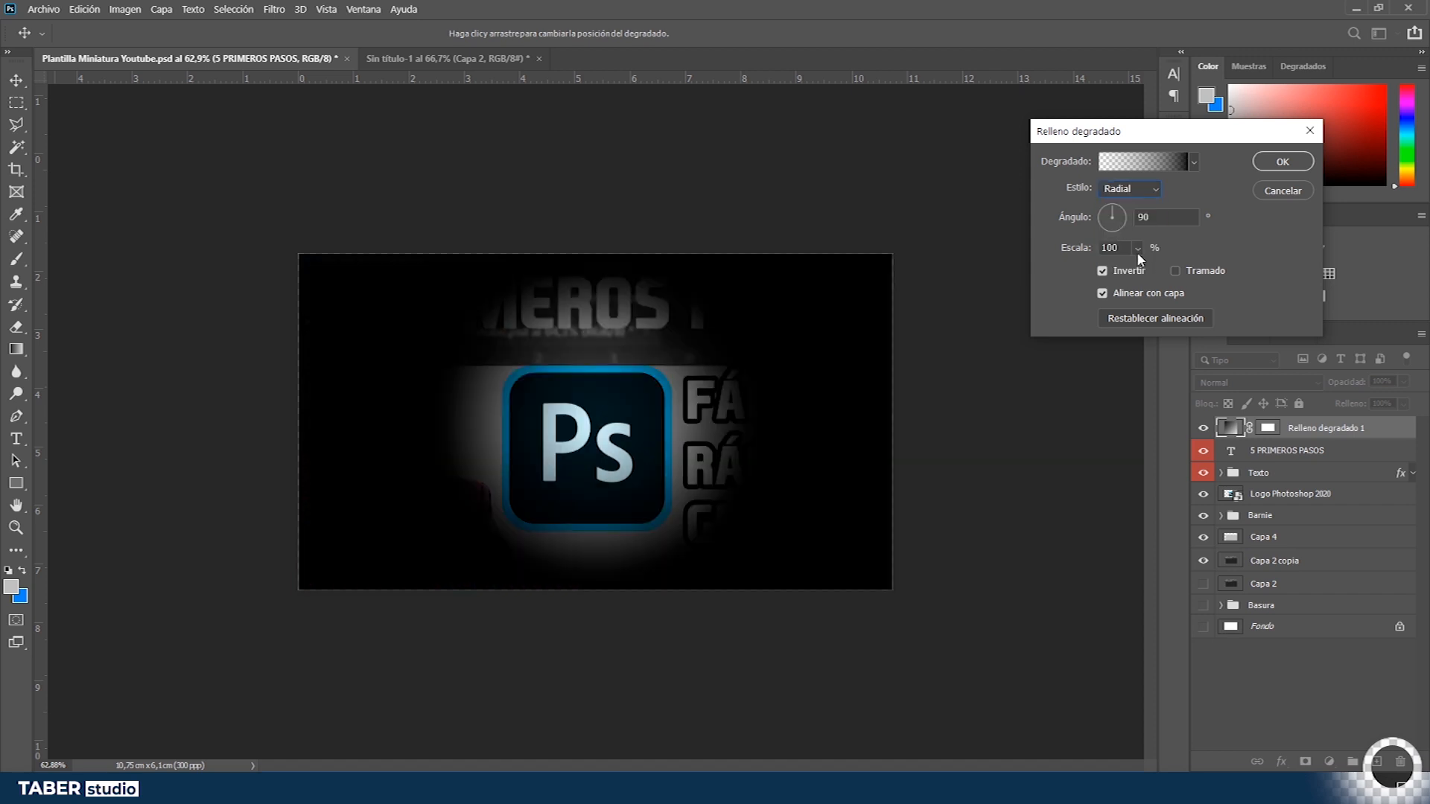
{"action": "left_click", "coordinate": [1138, 248]}
{"action": "left_click_drag", "start_coordinate": [1140, 271], "coordinate": [1154, 273]}
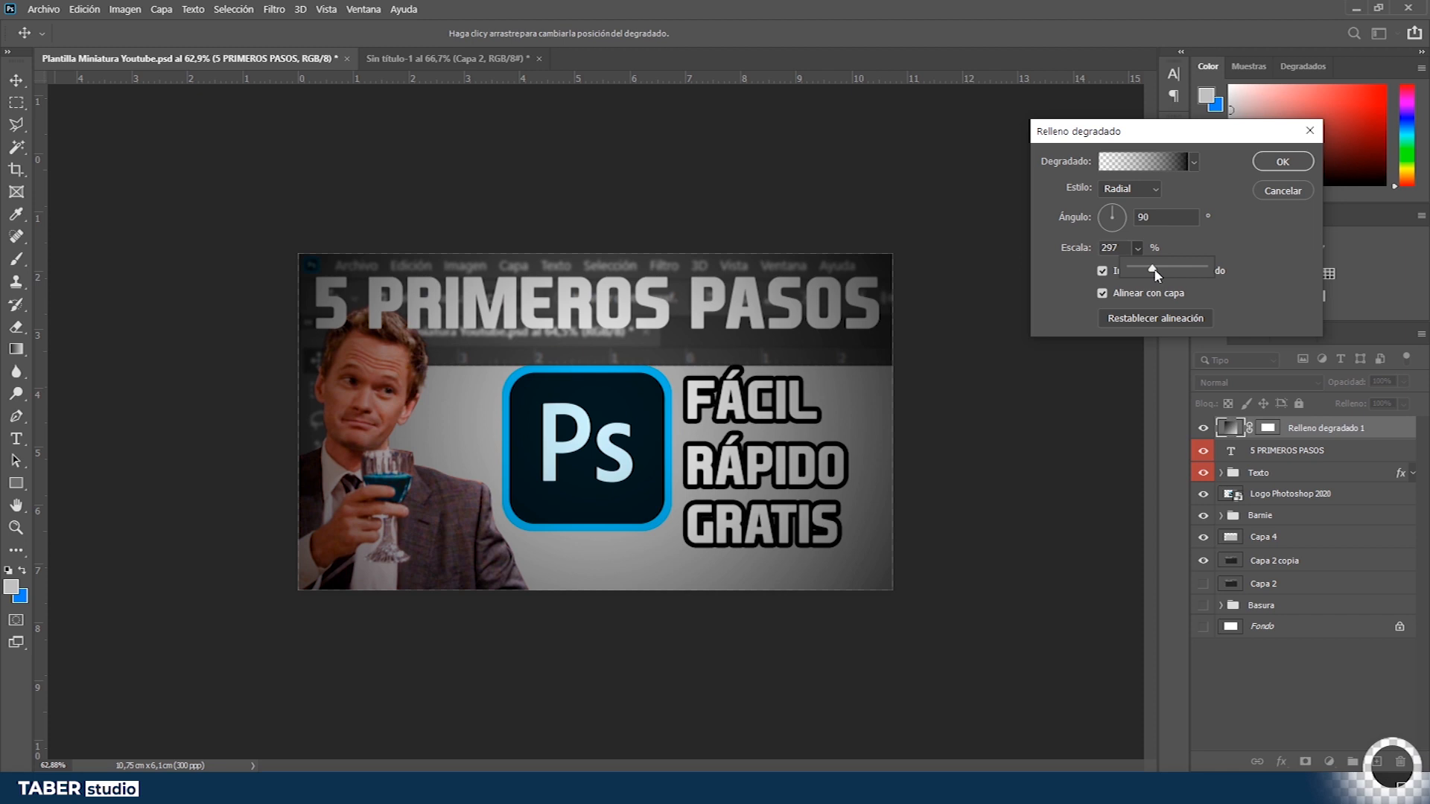
{"action": "left_click_drag", "start_coordinate": [1156, 274], "coordinate": [1165, 275]}
- Move the gradient's transparent opacity stop inward and adjust the scale before confirming the gradient fill
{"action": "left_click", "coordinate": [1151, 170]}
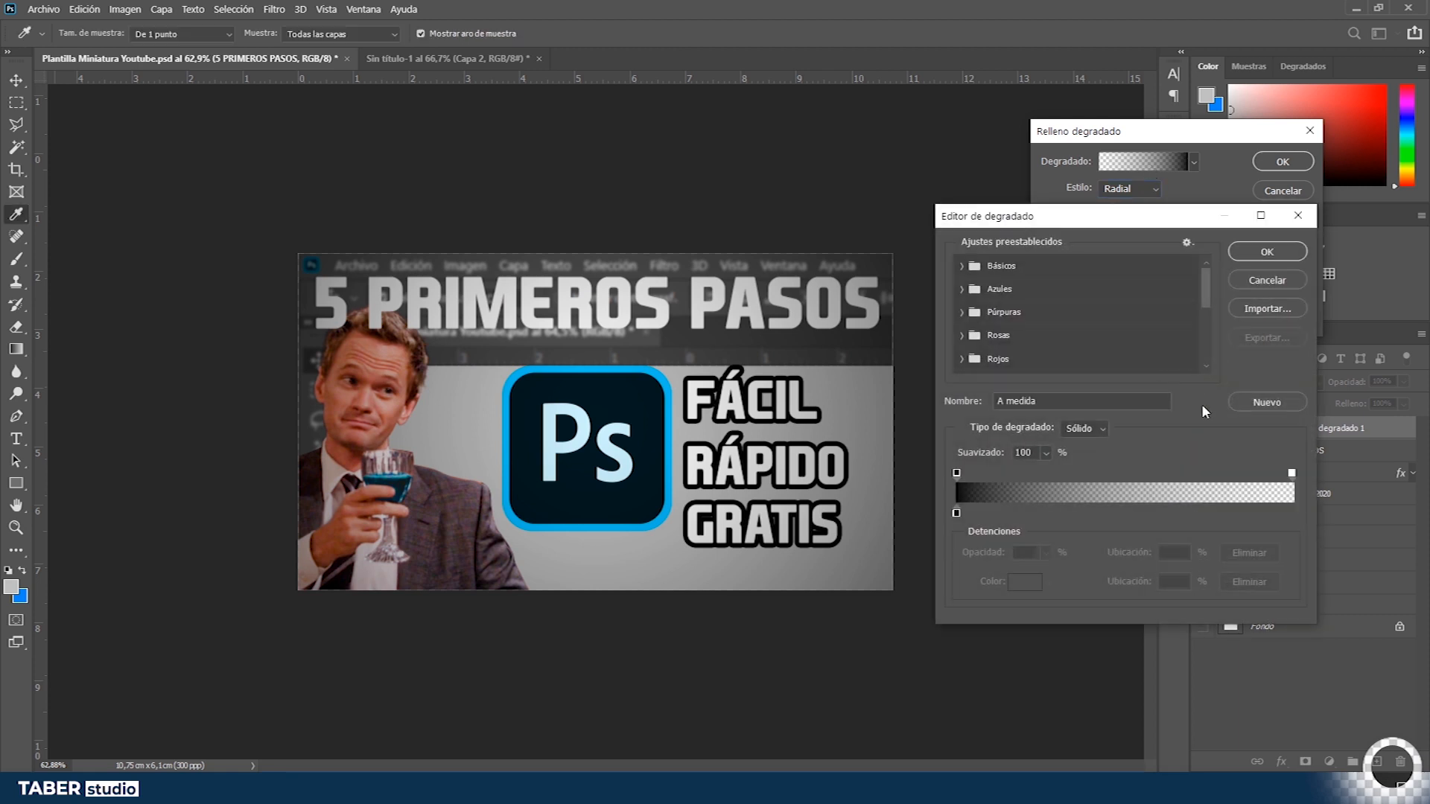
{"action": "left_click", "coordinate": [1292, 473]}
{"action": "left_click_drag", "start_coordinate": [1292, 474], "coordinate": [1219, 476]}
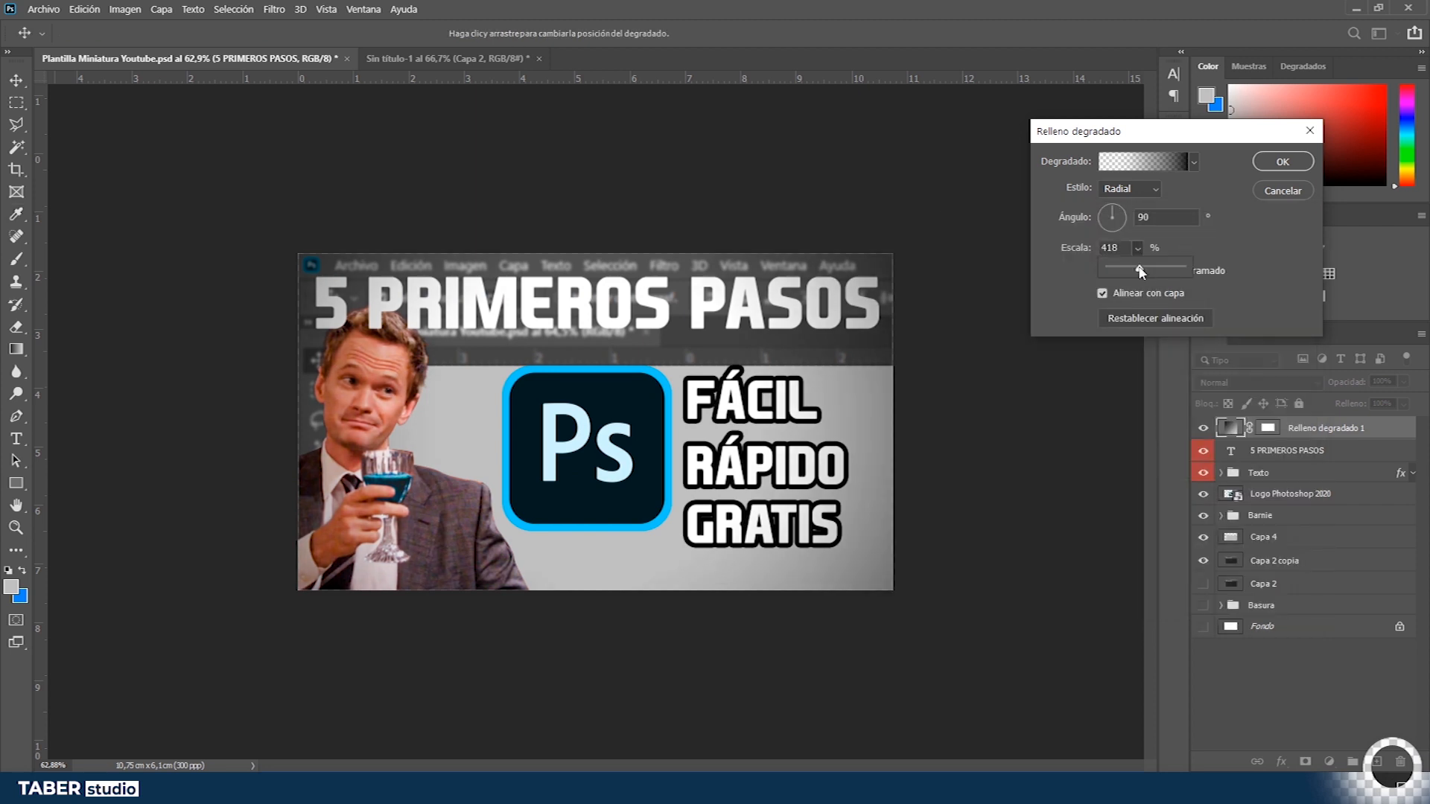
{"action": "left_click_drag", "start_coordinate": [1138, 271], "coordinate": [1132, 272]}
{"action": "left_click", "coordinate": [1124, 248]}
{"action": "left_click", "coordinate": [1137, 248]}
{"action": "left_click", "coordinate": [1125, 248]}
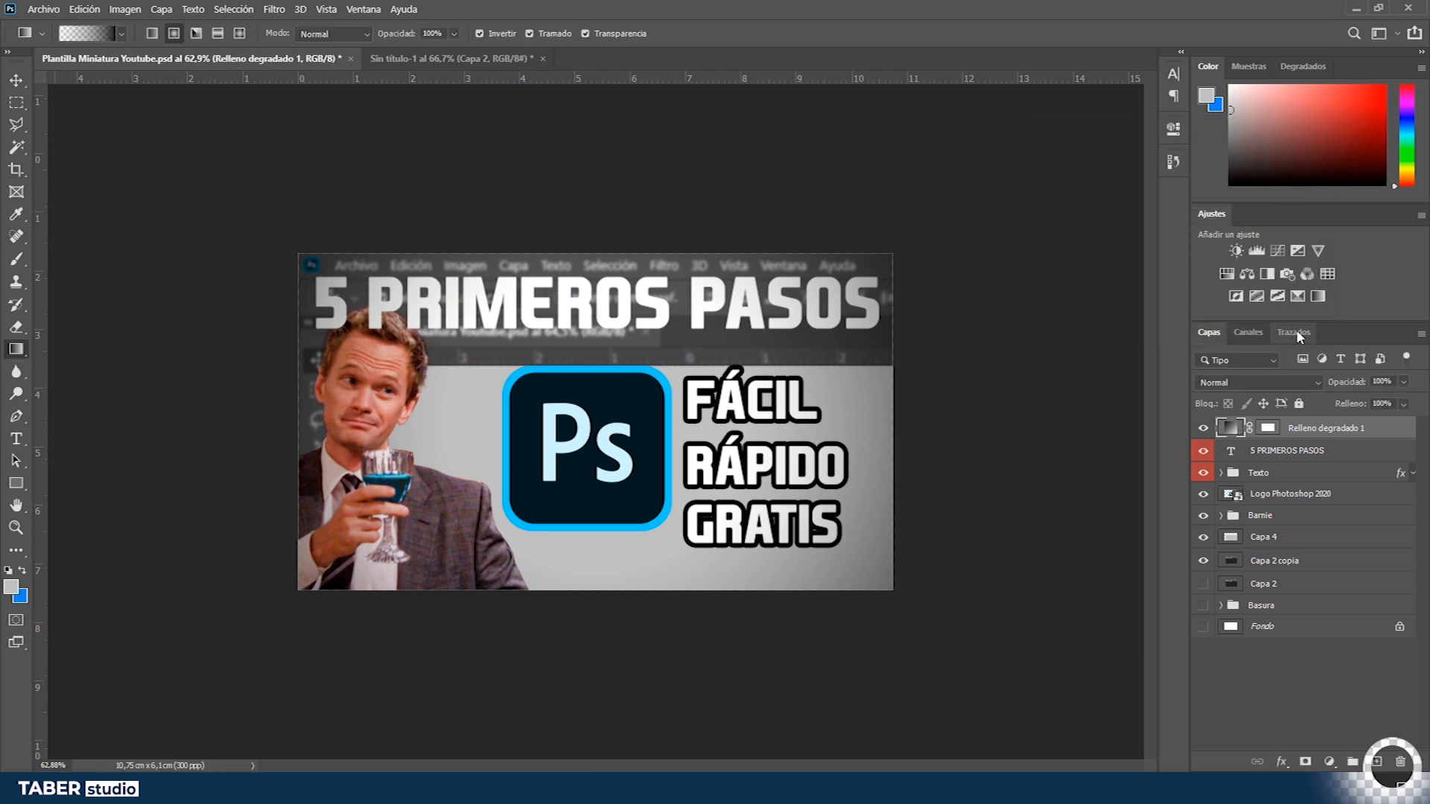
- Lower the gradient fill layer's opacity to 45% and move it below the Texto group
{"action": "left_click_drag", "start_coordinate": [1354, 389], "coordinate": [1311, 400]}
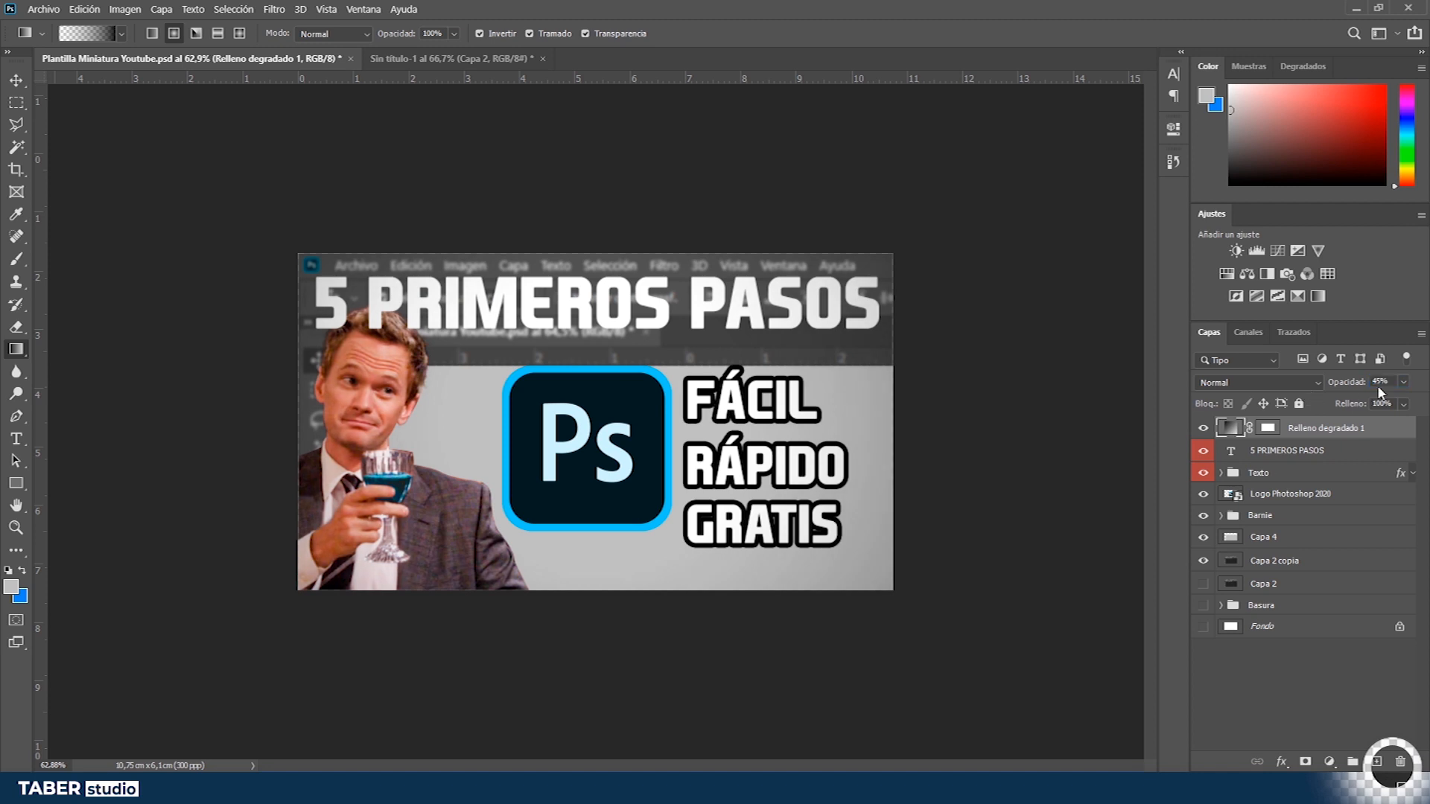
{"action": "left_click_drag", "start_coordinate": [1326, 428], "coordinate": [1326, 460]}
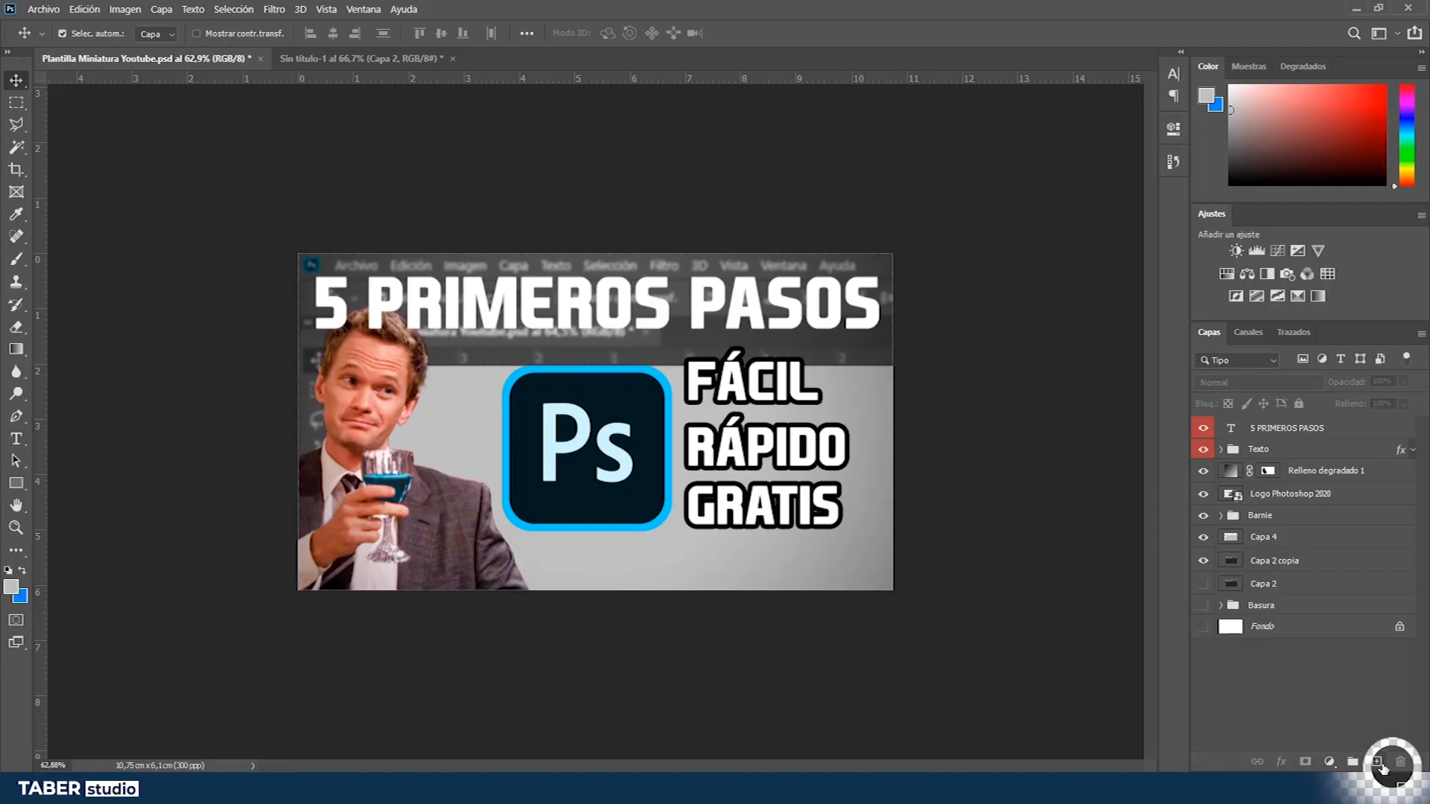
- Add a new layer on top and fill it with black (000000)
{"action": "key", "text": "ctrl+v"}
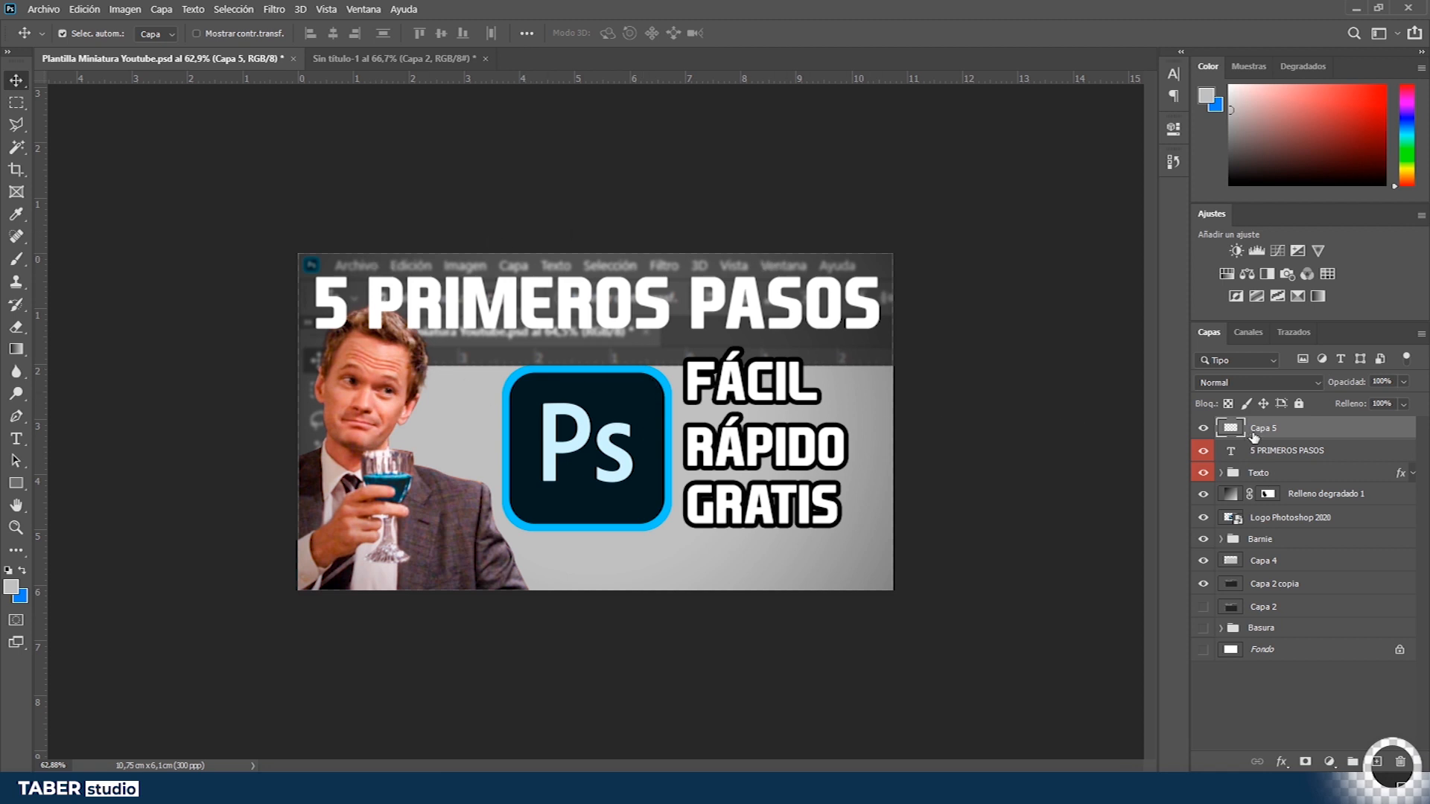
{"action": "key", "text": "x"}
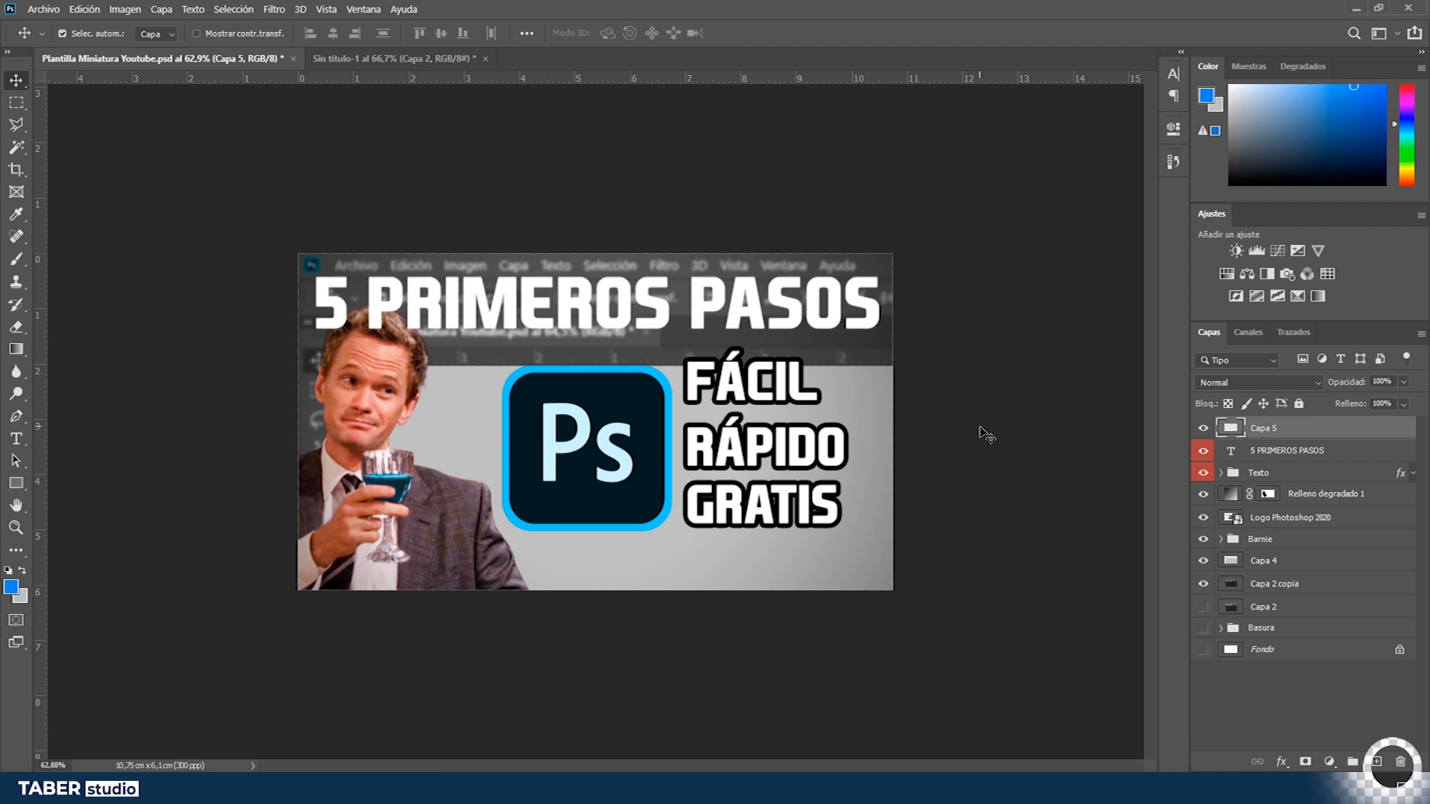
{"action": "key", "text": "n"}
{"action": "left_click_drag", "start_coordinate": [1032, 358], "coordinate": [626, 575]}
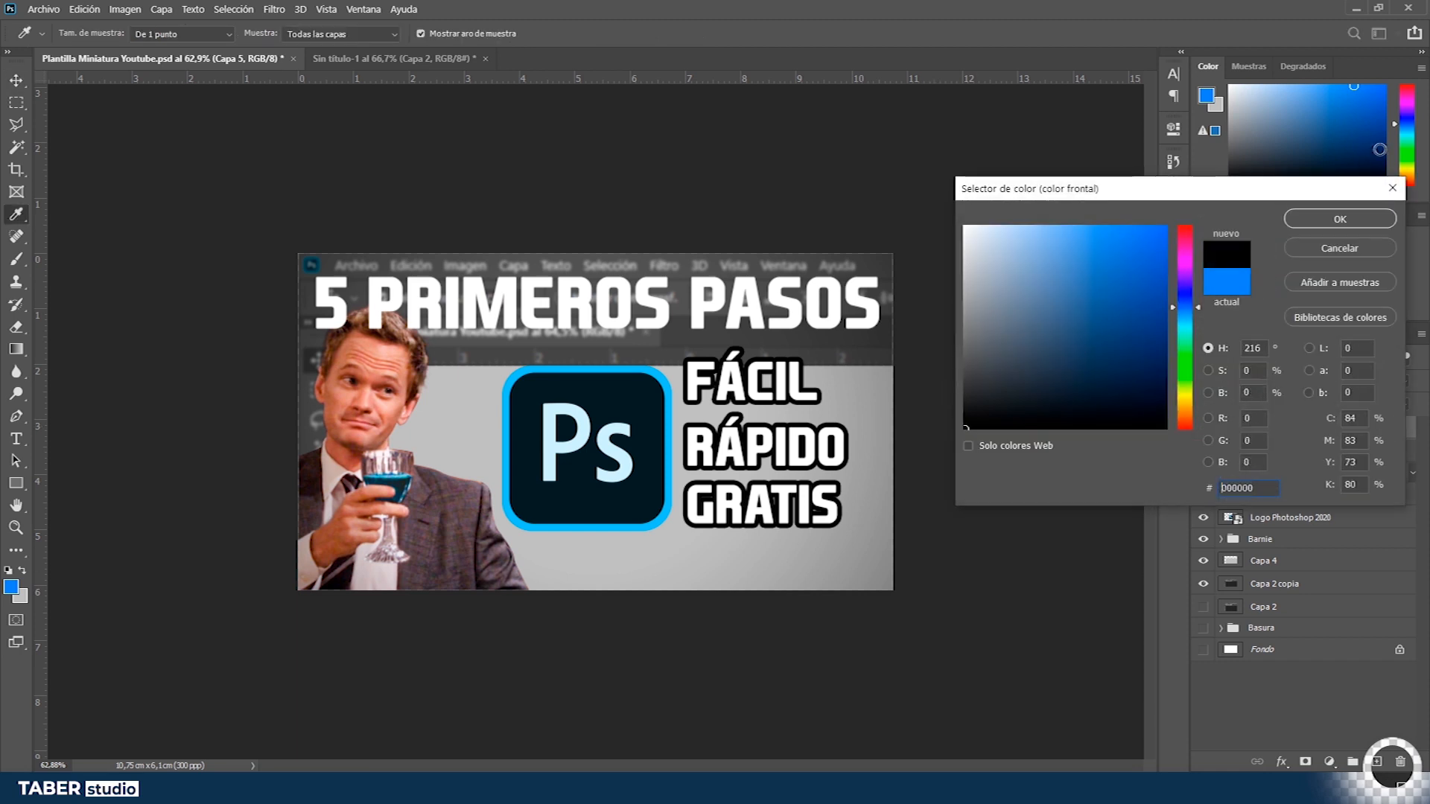
{"action": "key", "text": "Return"}
{"action": "key", "text": "v"}
{"action": "key", "text": "alt+BackSpace"}
- Set Capa 5's fill to 0% and give it a 10 px inside stroke in the logo's blue 26c9ff as a frame
{"action": "left_click_drag", "start_coordinate": [1346, 406], "coordinate": [72, 358]}
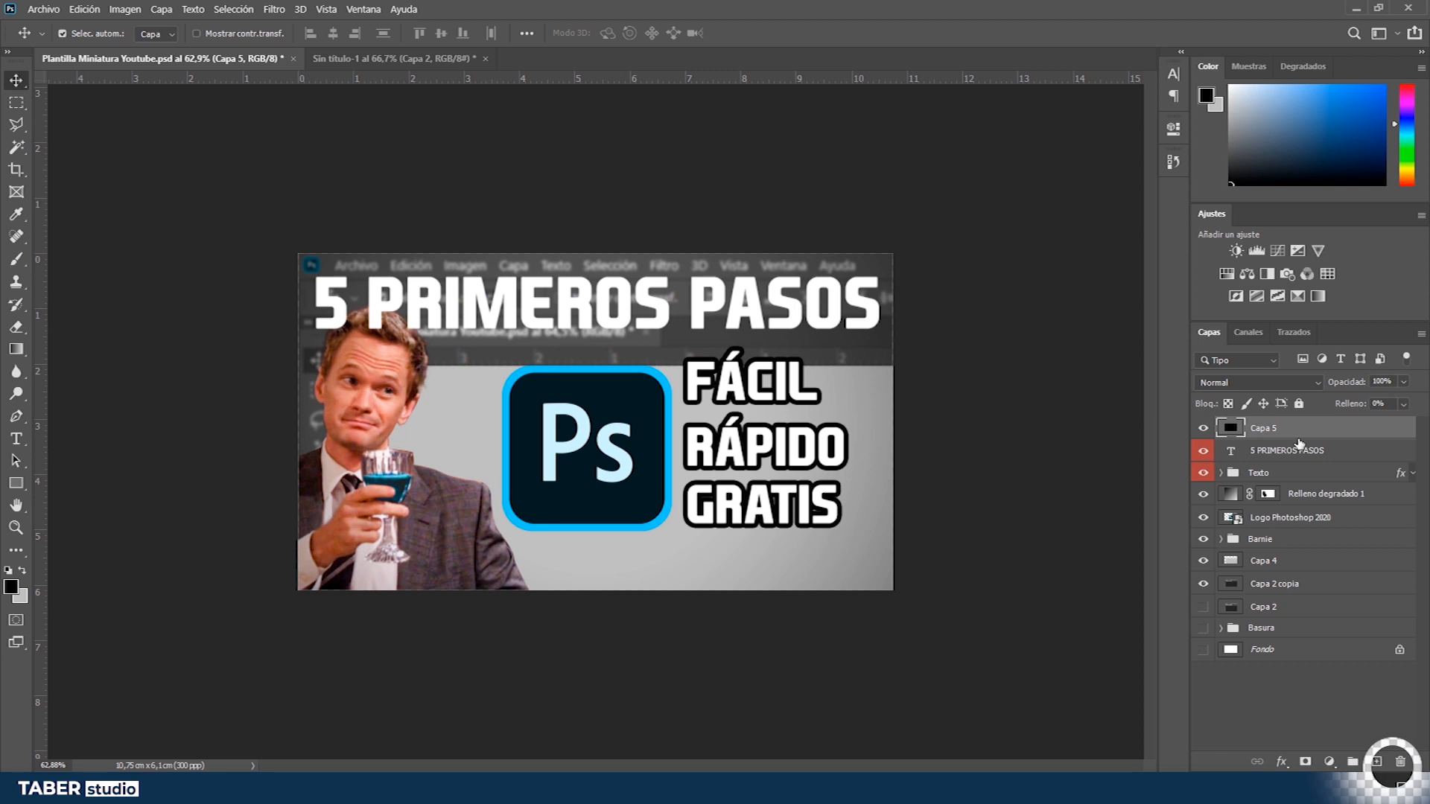
{"action": "double_click", "coordinate": [1339, 430]}
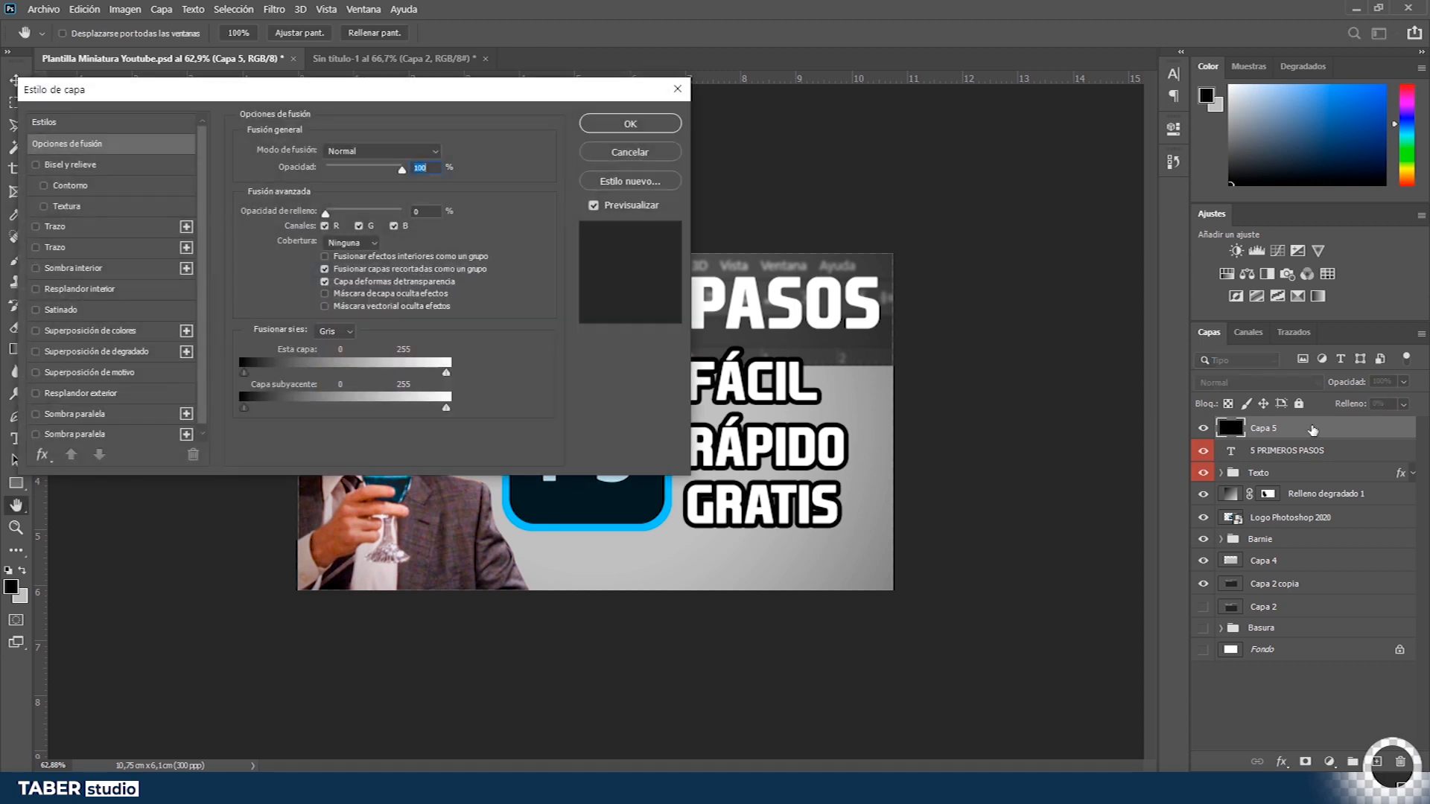
{"action": "left_click", "coordinate": [69, 227]}
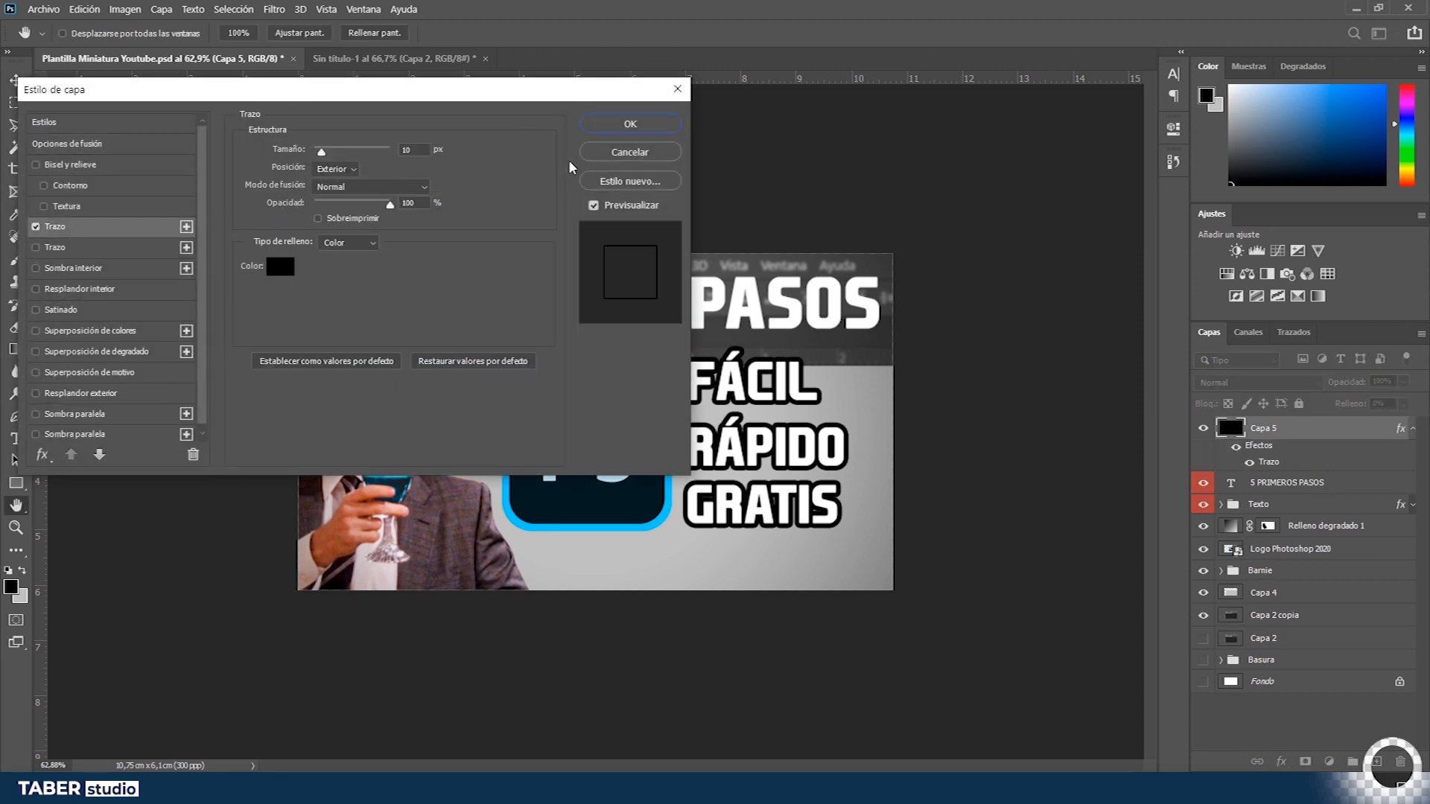
{"action": "left_click", "coordinate": [334, 169]}
{"action": "left_click", "coordinate": [340, 195]}
{"action": "left_click", "coordinate": [280, 267]}
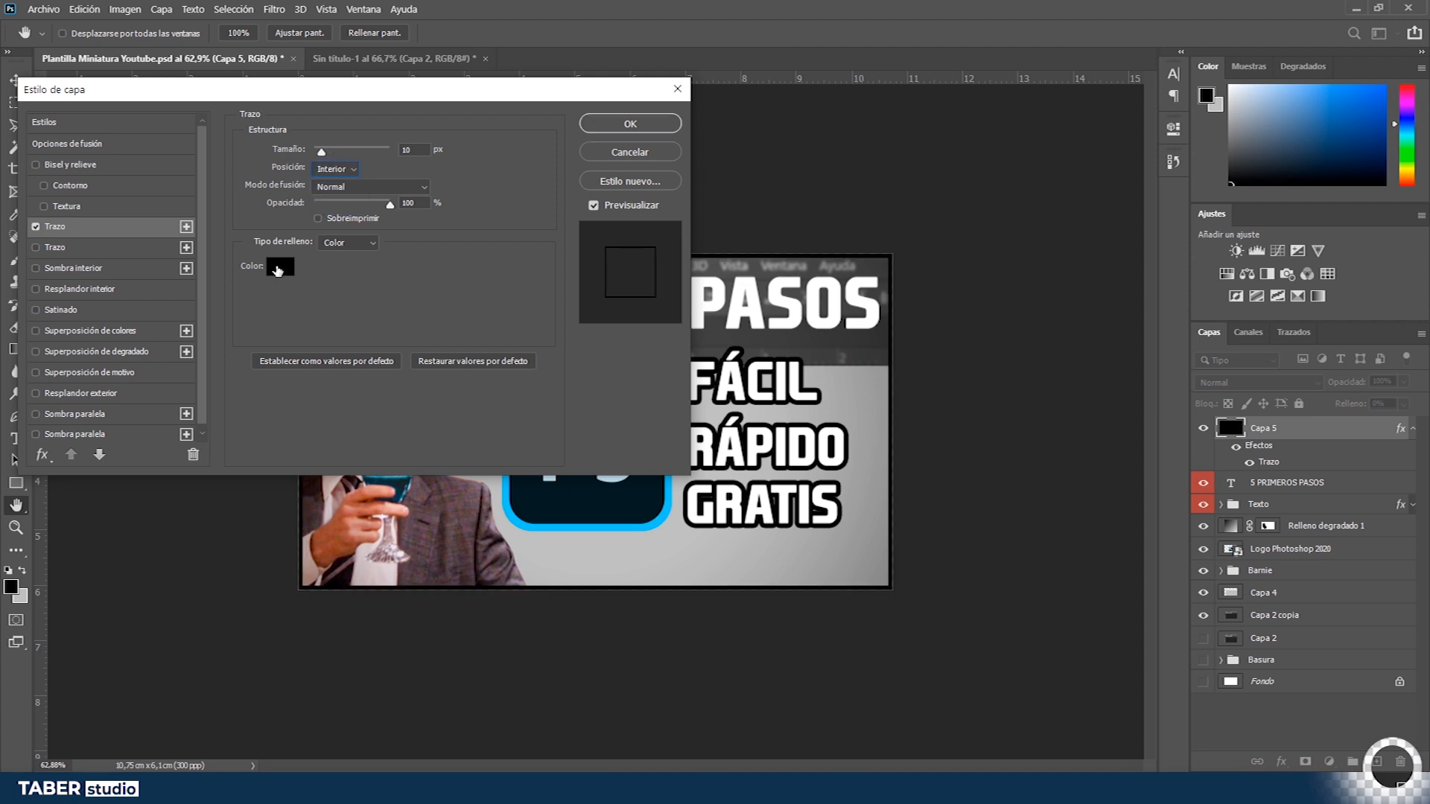
{"action": "left_click", "coordinate": [636, 530]}
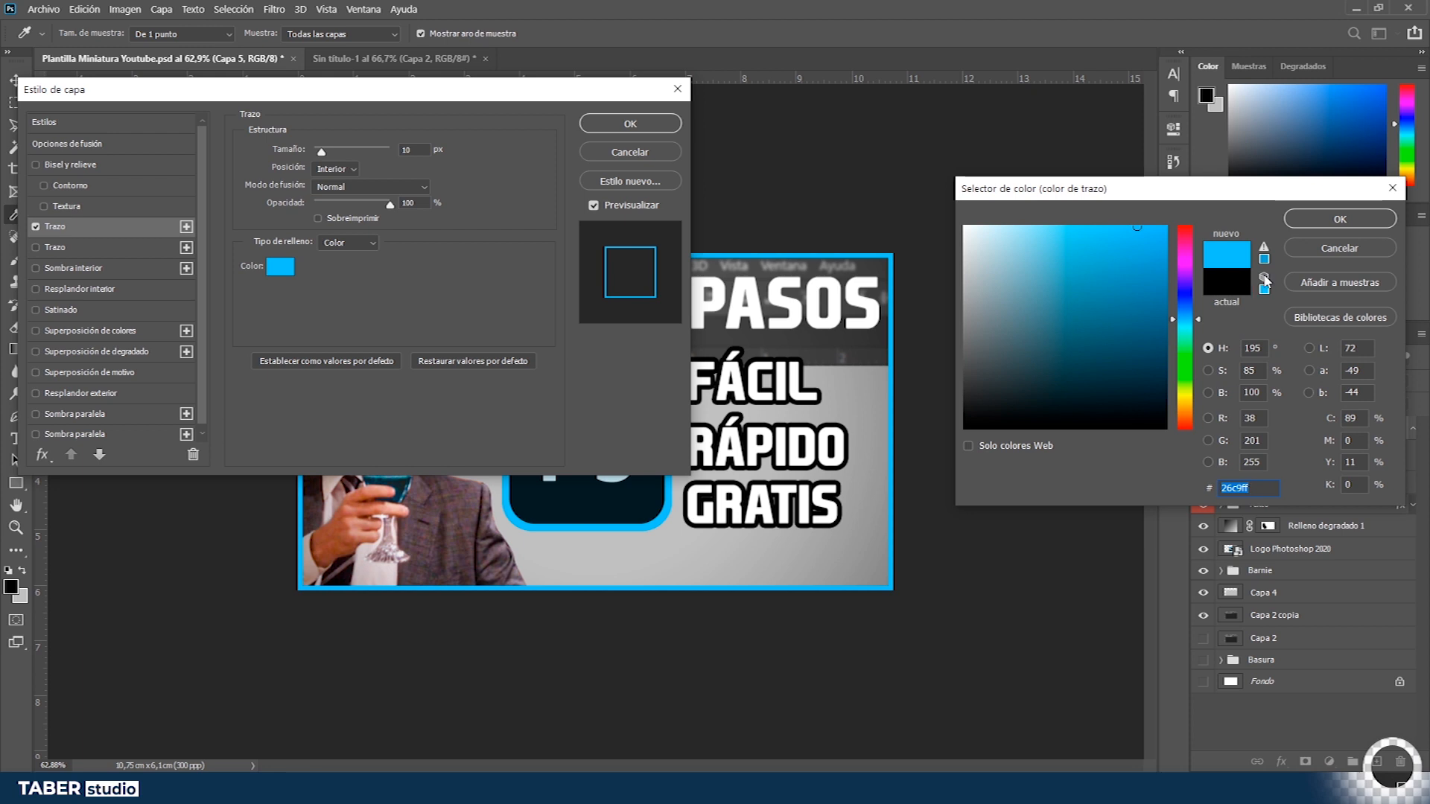
{"action": "left_click", "coordinate": [1303, 220]}
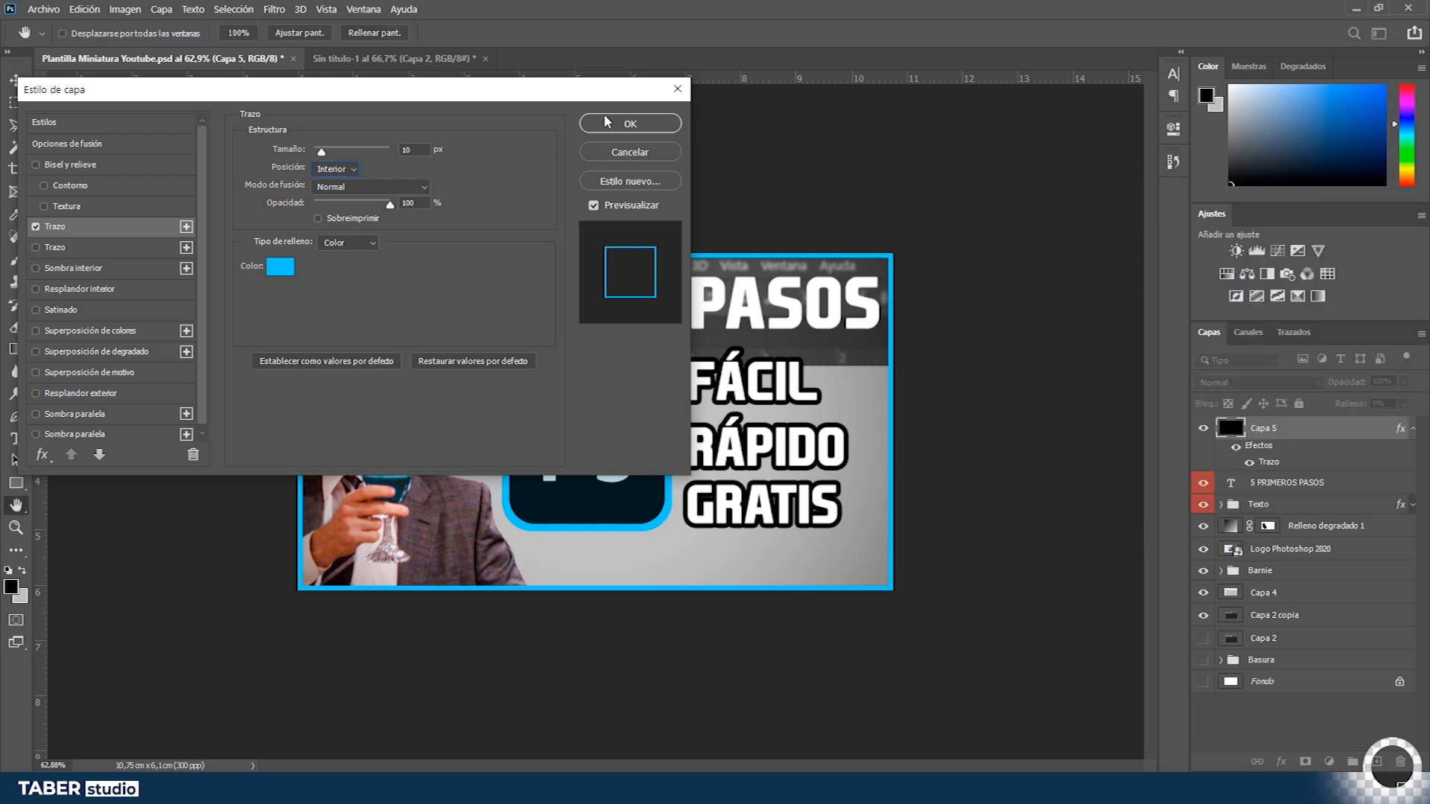
{"action": "left_click", "coordinate": [626, 123]}
{"action": "left_click", "coordinate": [1250, 462]}
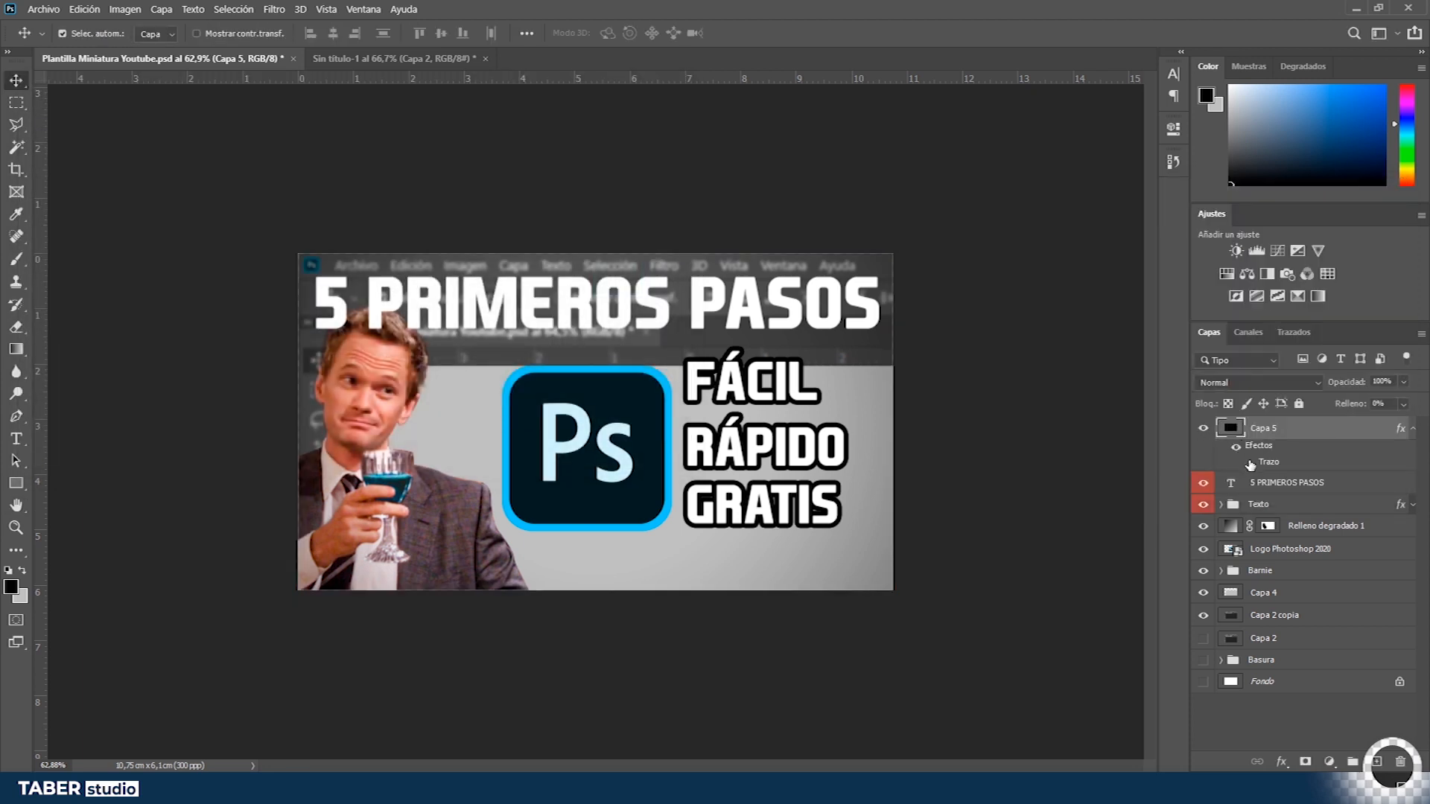
{"action": "left_click_drag", "start_coordinate": [1343, 410], "coordinate": [1424, 396]}
{"action": "key", "text": "ctrl+z"}
{"action": "left_click", "coordinate": [1252, 463]}
{"action": "double_click", "coordinate": [1305, 432]}
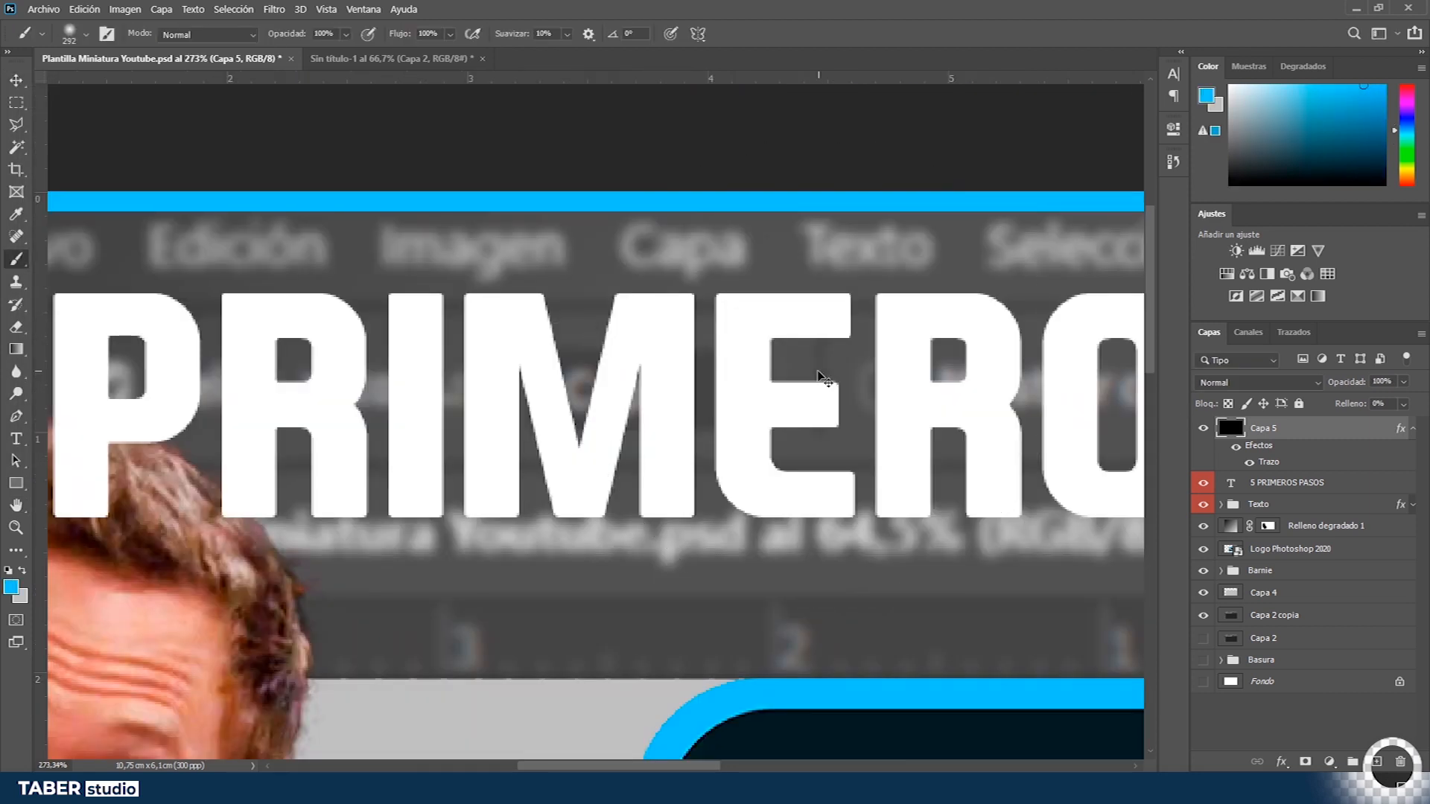
{"action": "scroll", "coordinate": [830, 377], "scroll_direction": "down", "scroll_amount": 3}
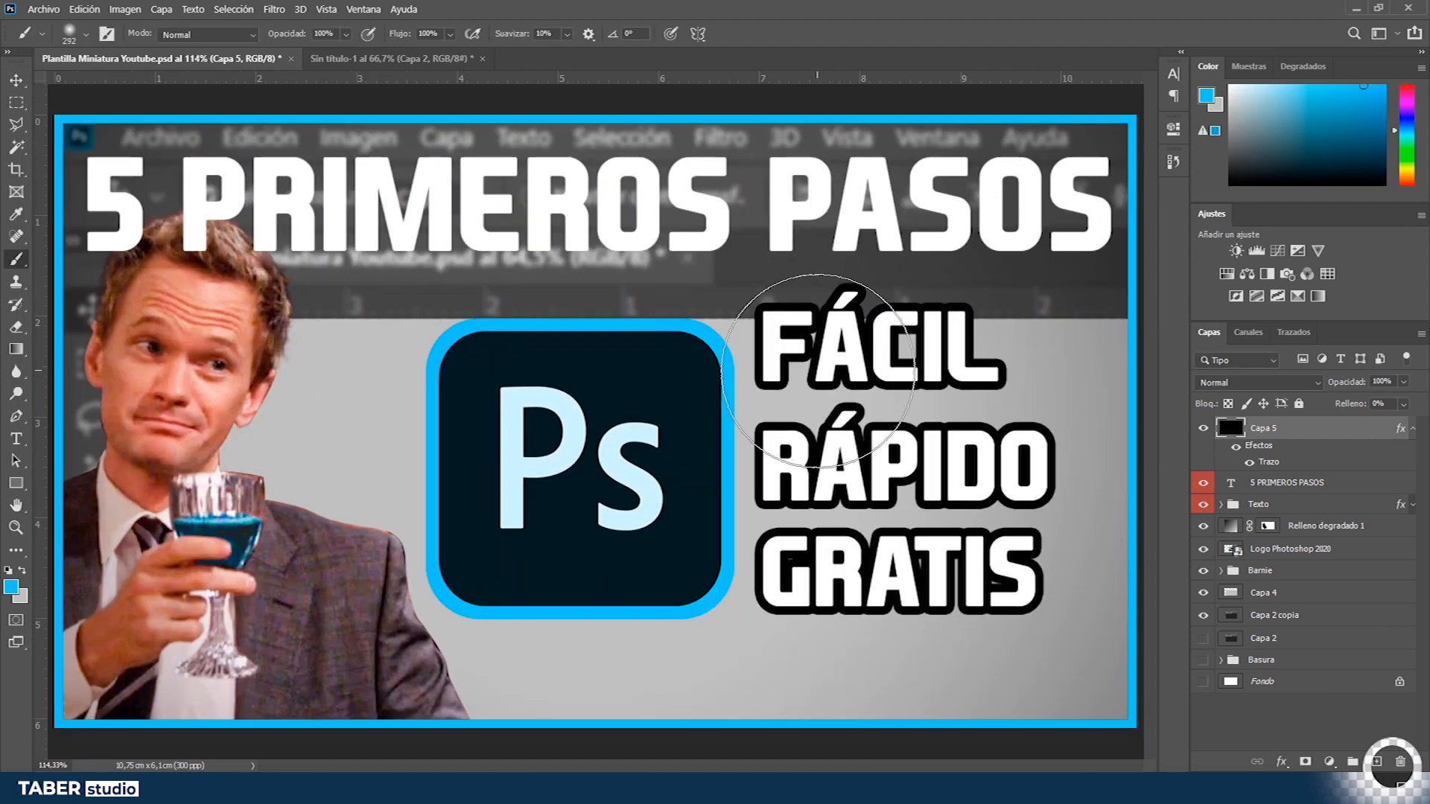
- Increase the blue frame stroke on Capa 5 to 30 px
{"action": "scroll", "coordinate": [826, 376], "scroll_direction": "down", "scroll_amount": 2}
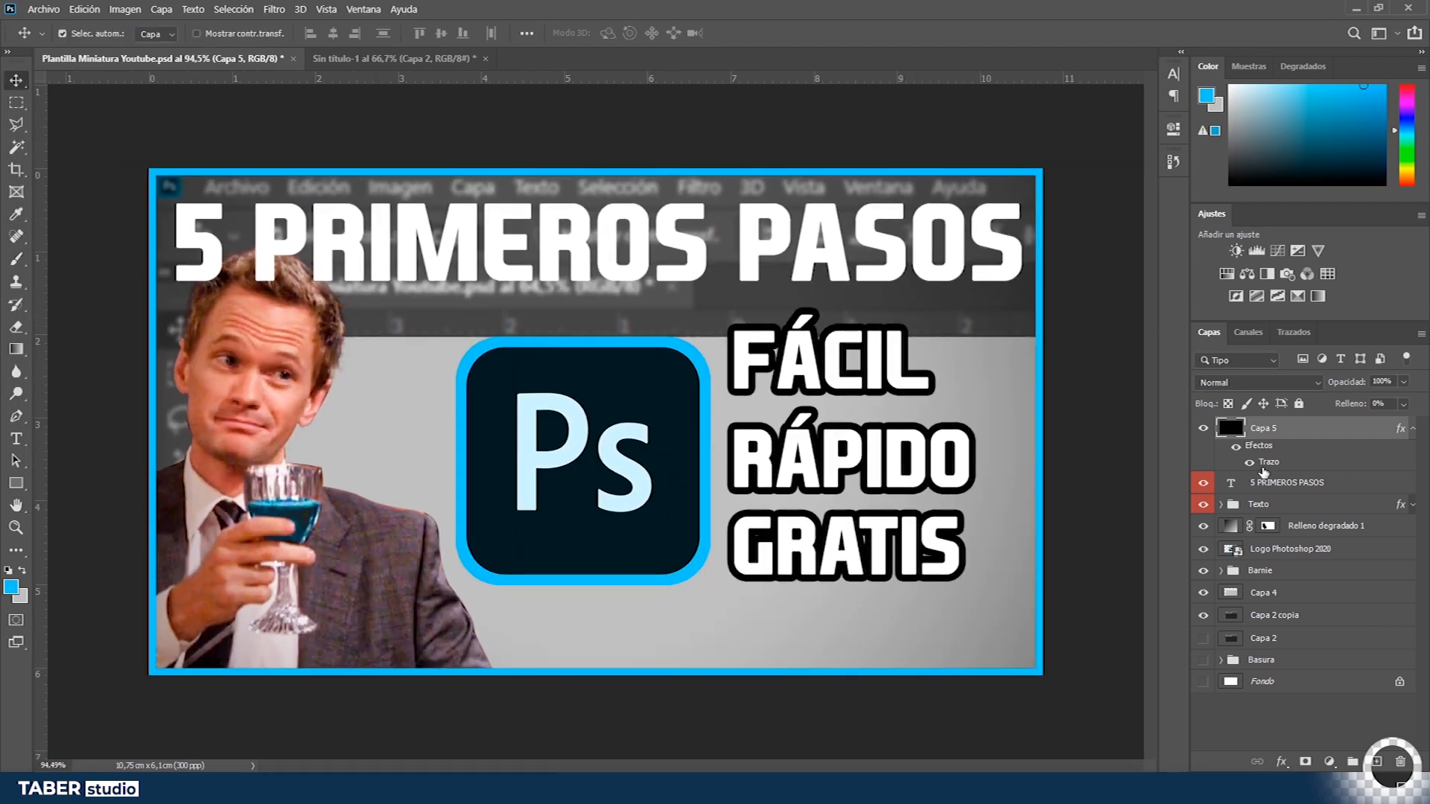
{"action": "double_click", "coordinate": [1264, 463]}
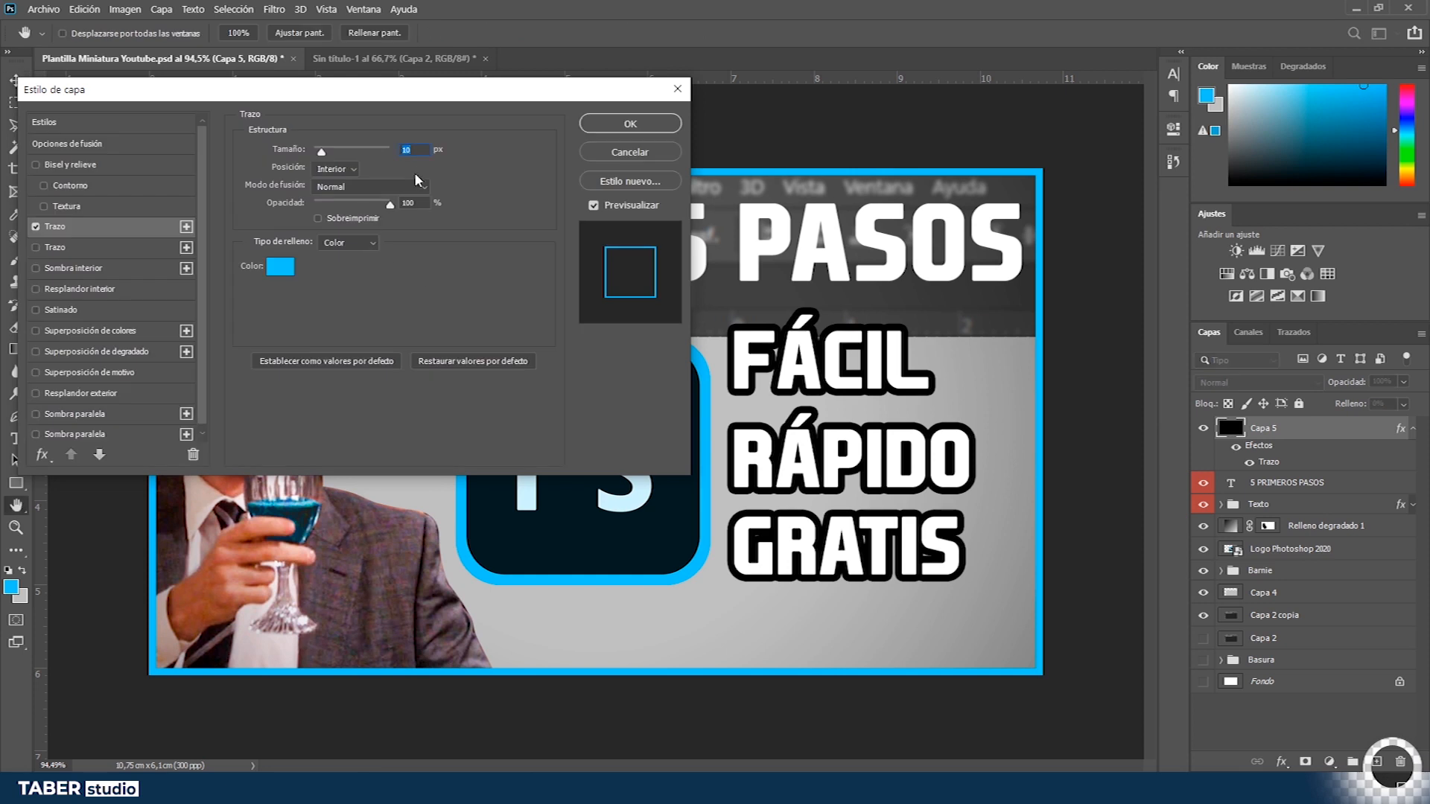
{"action": "type", "text": "30"}
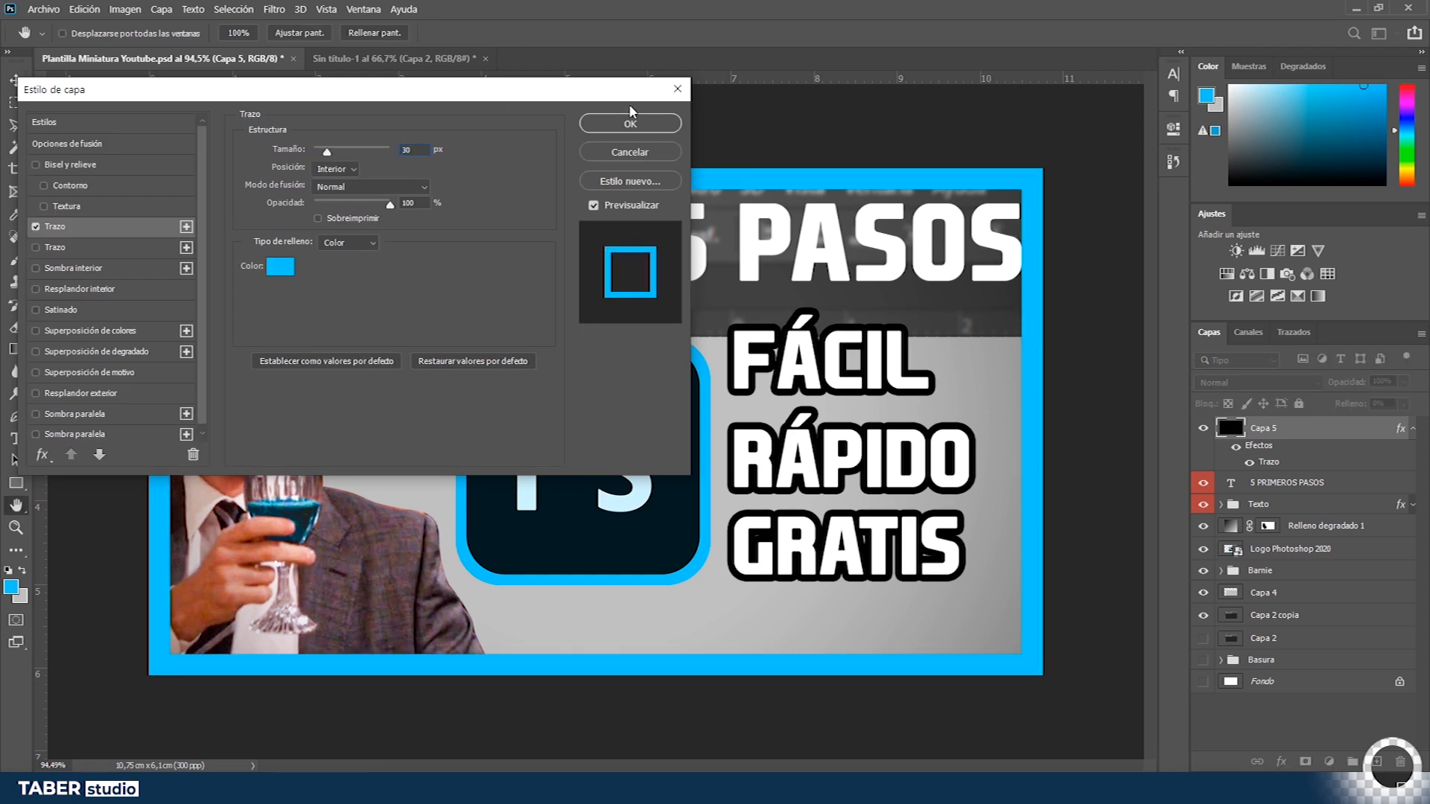
{"action": "left_click", "coordinate": [630, 123]}
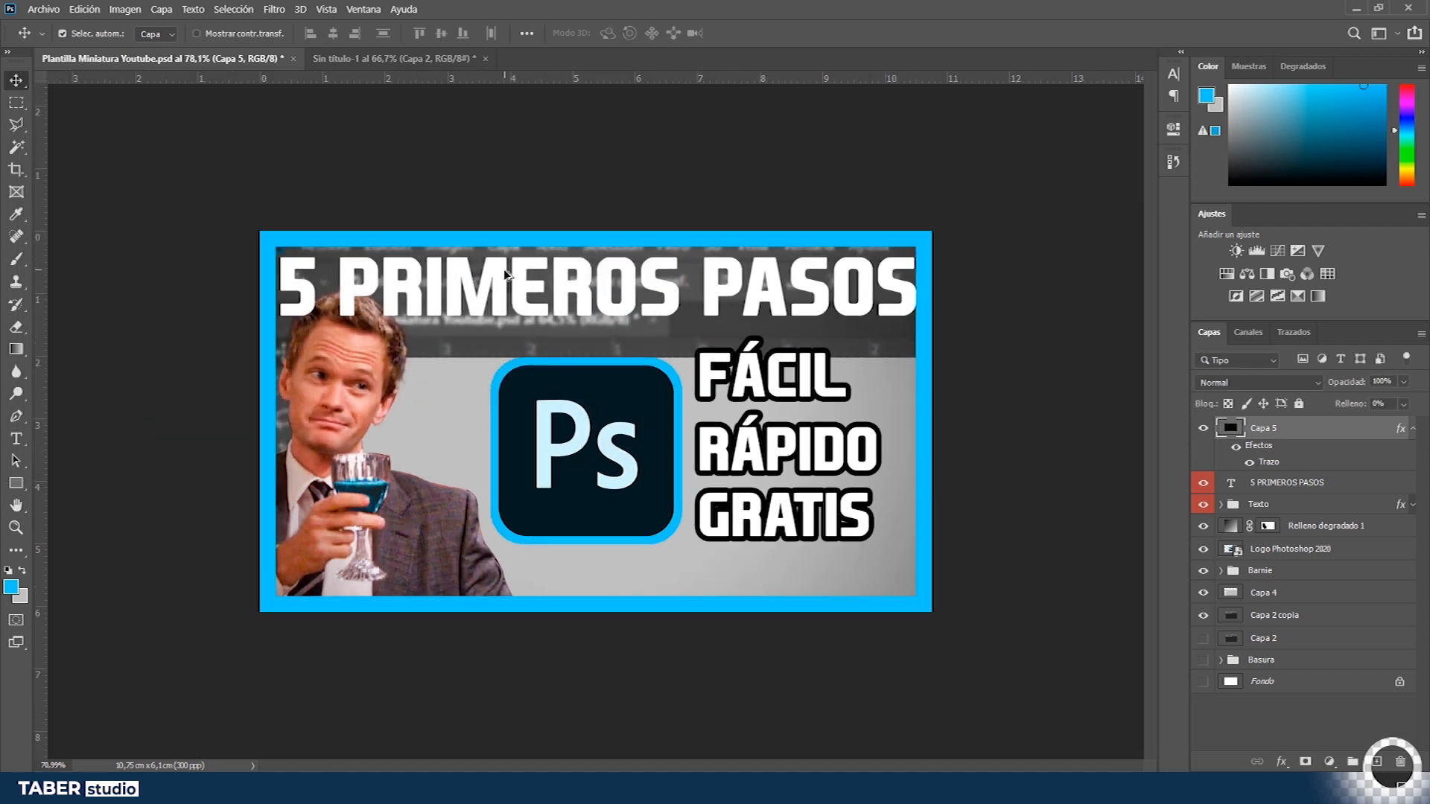
- Switch to the browser and review the YouTube search results for 'aprender a utilizar photoshop'
{"action": "key", "text": "alt+Tab"}
{"action": "key", "text": "alt+Tab"}
{"action": "key", "text": "alt+Tab"}
{"action": "key", "text": "alt+Tab"}
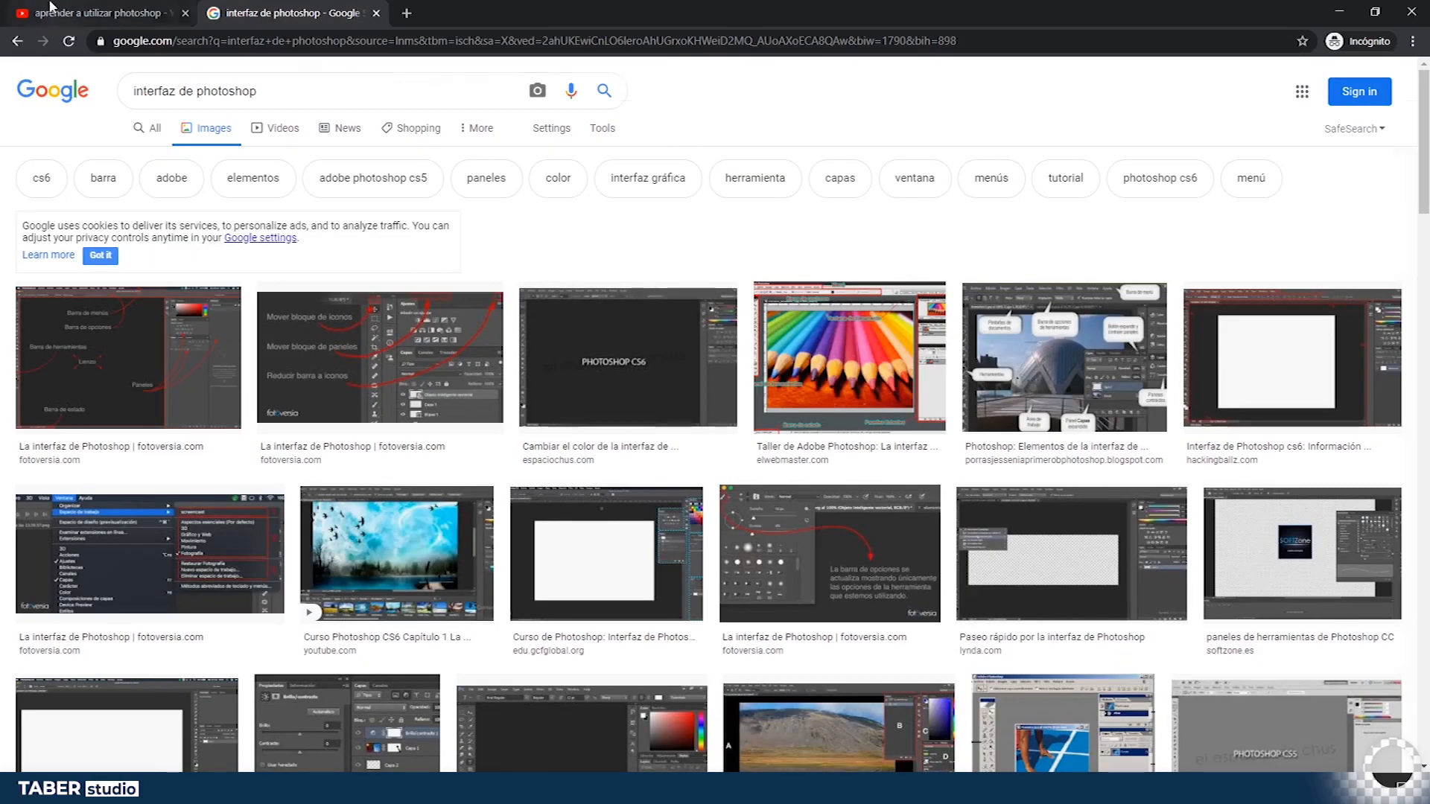
{"action": "key", "text": "ctrl+Tab"}
{"action": "scroll", "coordinate": [654, 497], "scroll_direction": "up", "scroll_amount": 14}
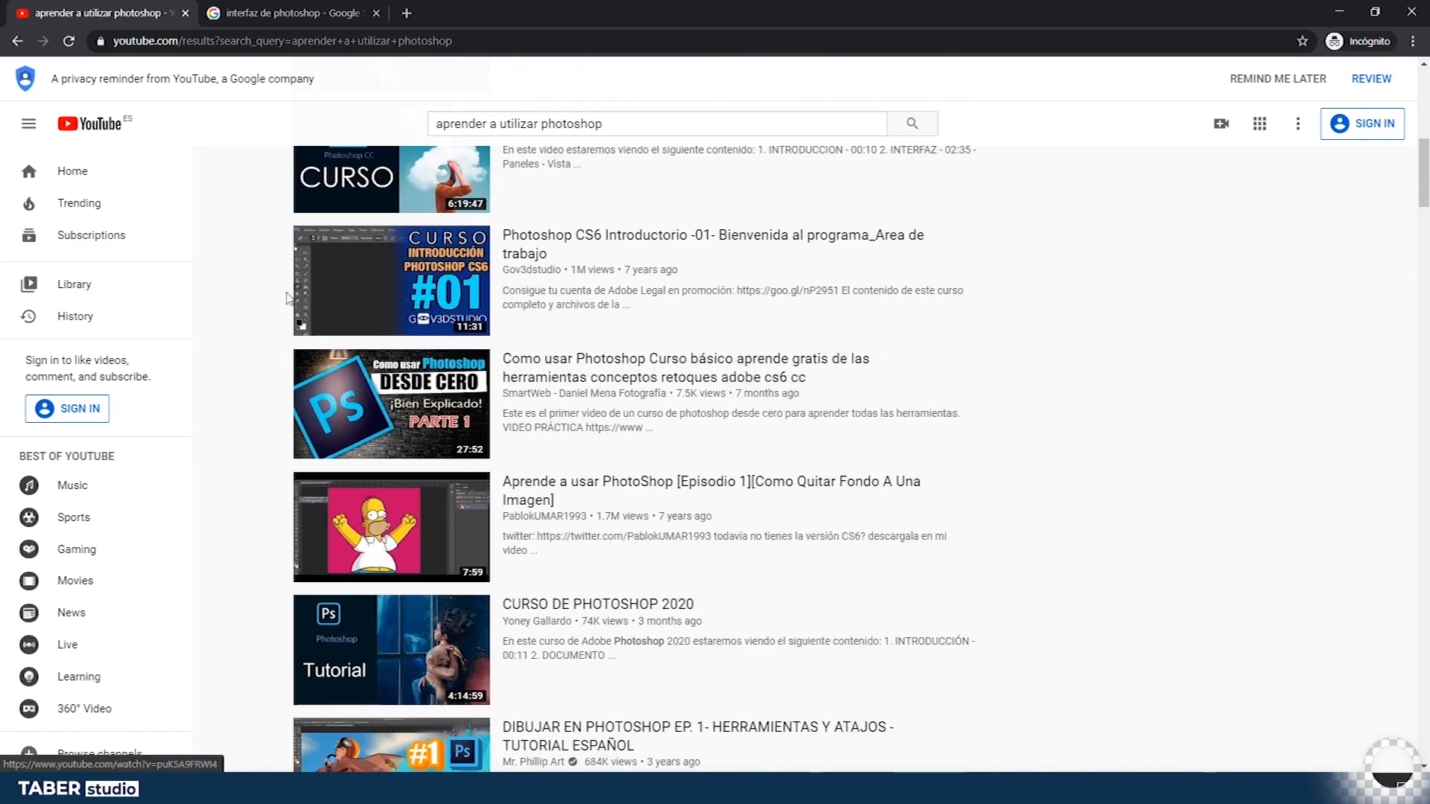
{"action": "scroll", "coordinate": [1387, 392], "scroll_direction": "up", "scroll_amount": 4}
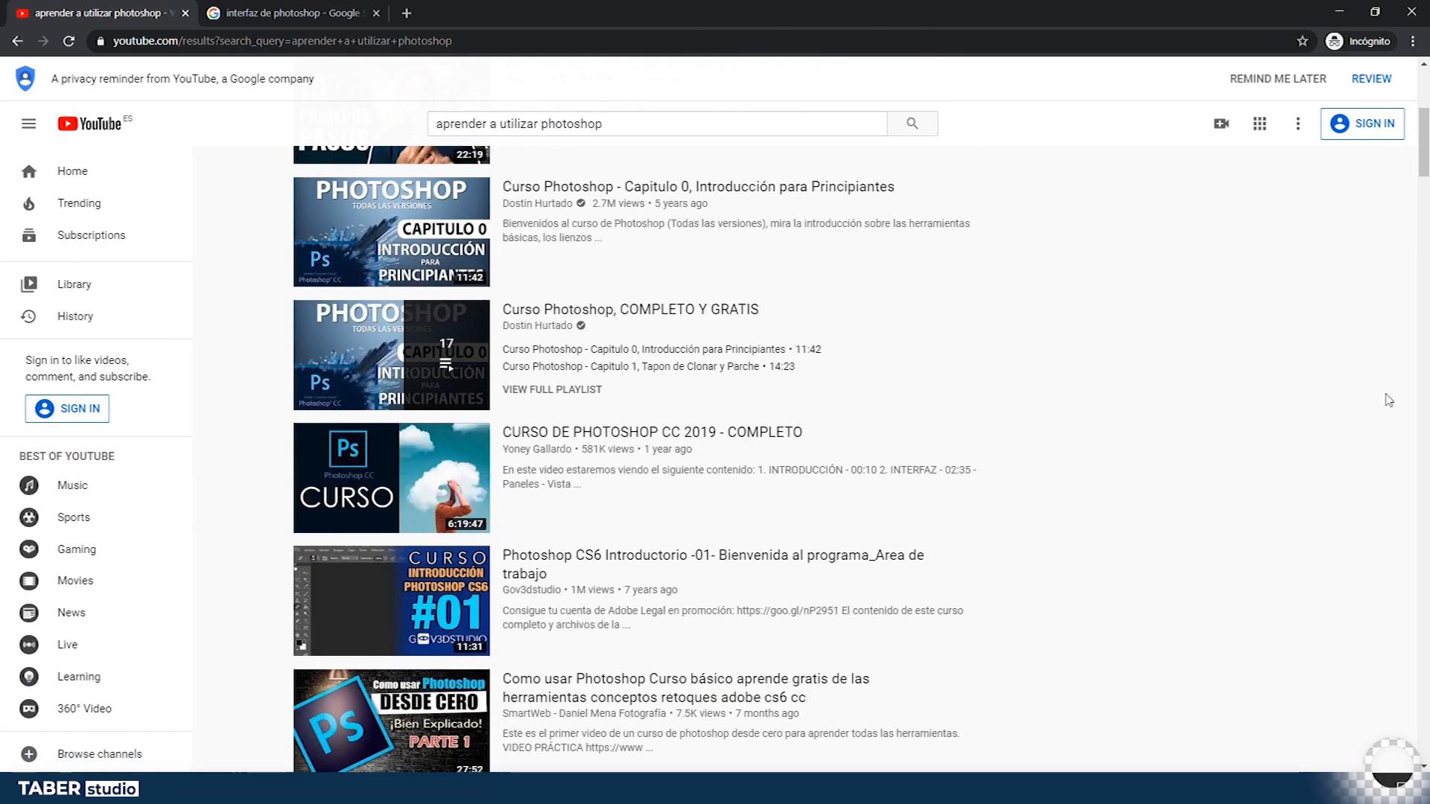
- Return to Photoshop and paste the captured YouTube results page into the Sin título-1 document
{"action": "key", "text": "alt+Tab"}
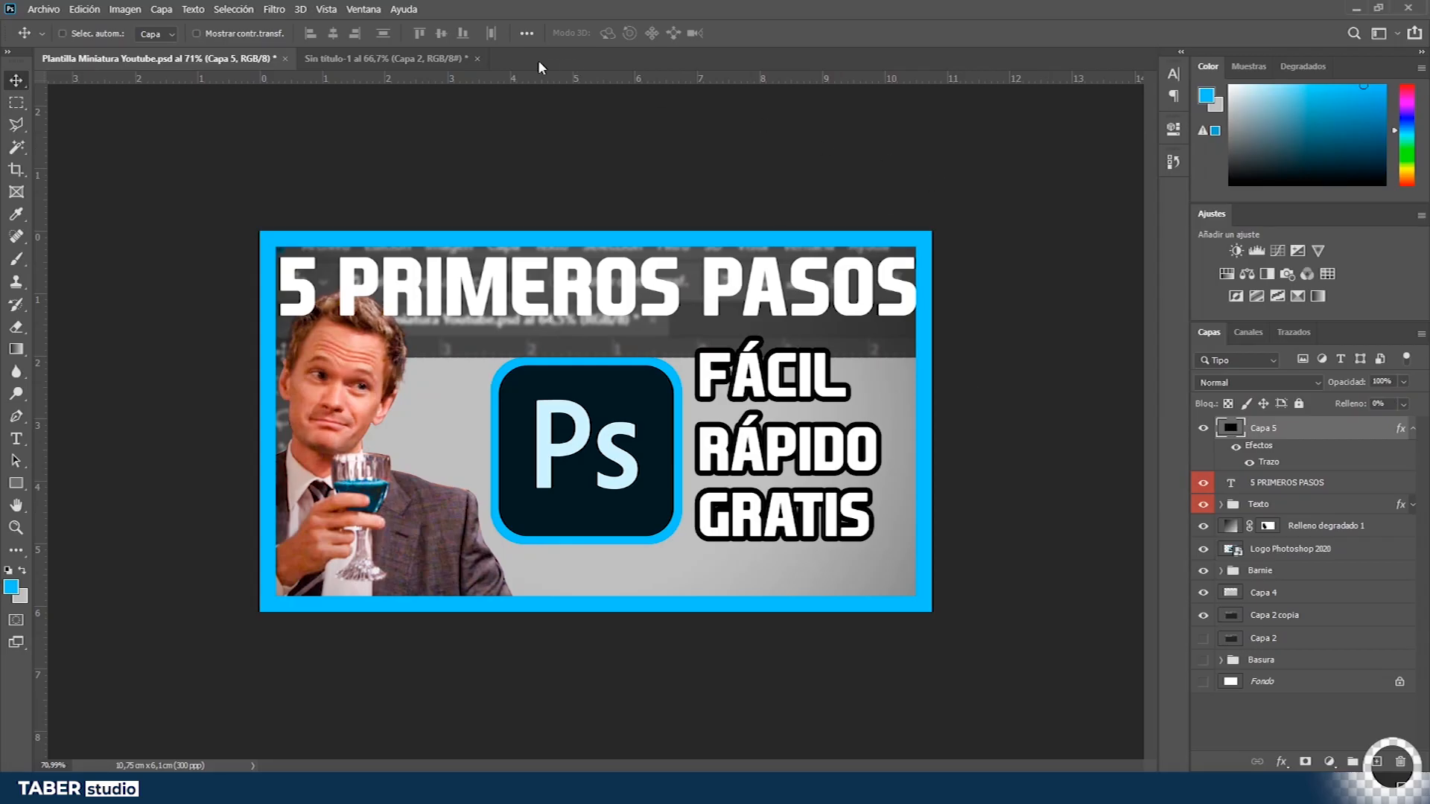
{"action": "key", "text": "ctrl+Tab"}
{"action": "key", "text": "ctrl+v"}
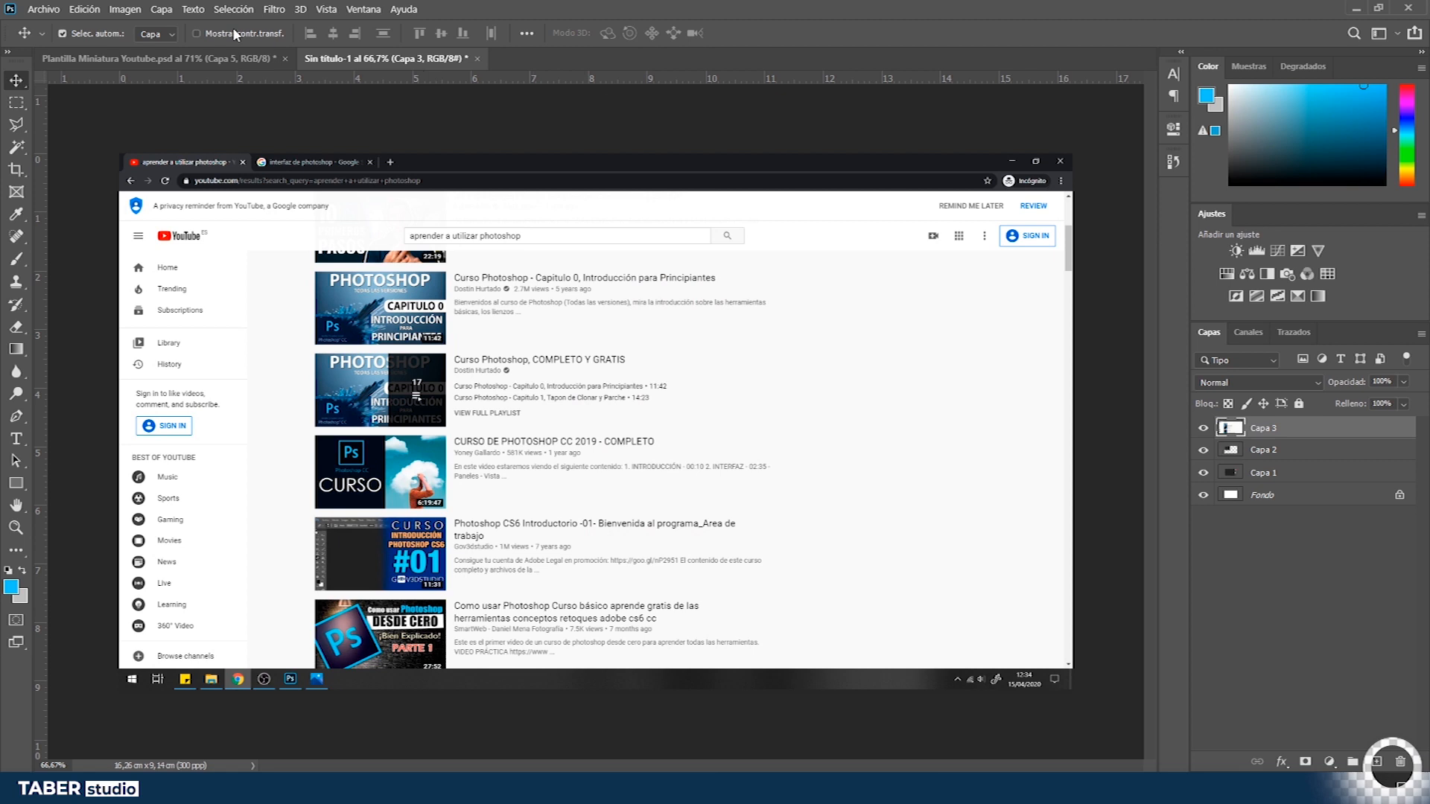
- Paste a capture of the thumbnail, copy the area around it to its own layer and delete the full capture
{"action": "key", "text": "ctrl+Tab"}
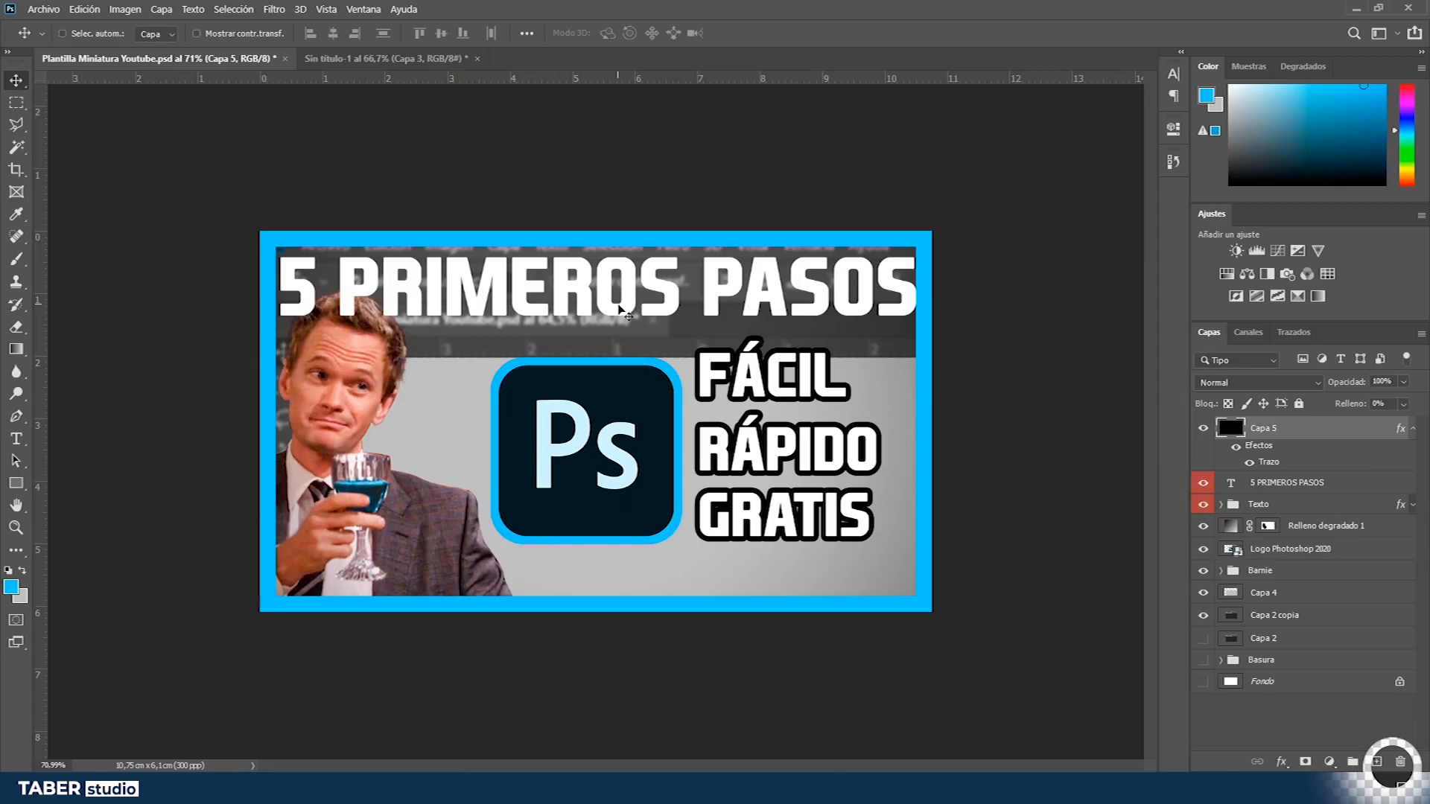
{"action": "key", "text": "ctrl+Tab"}
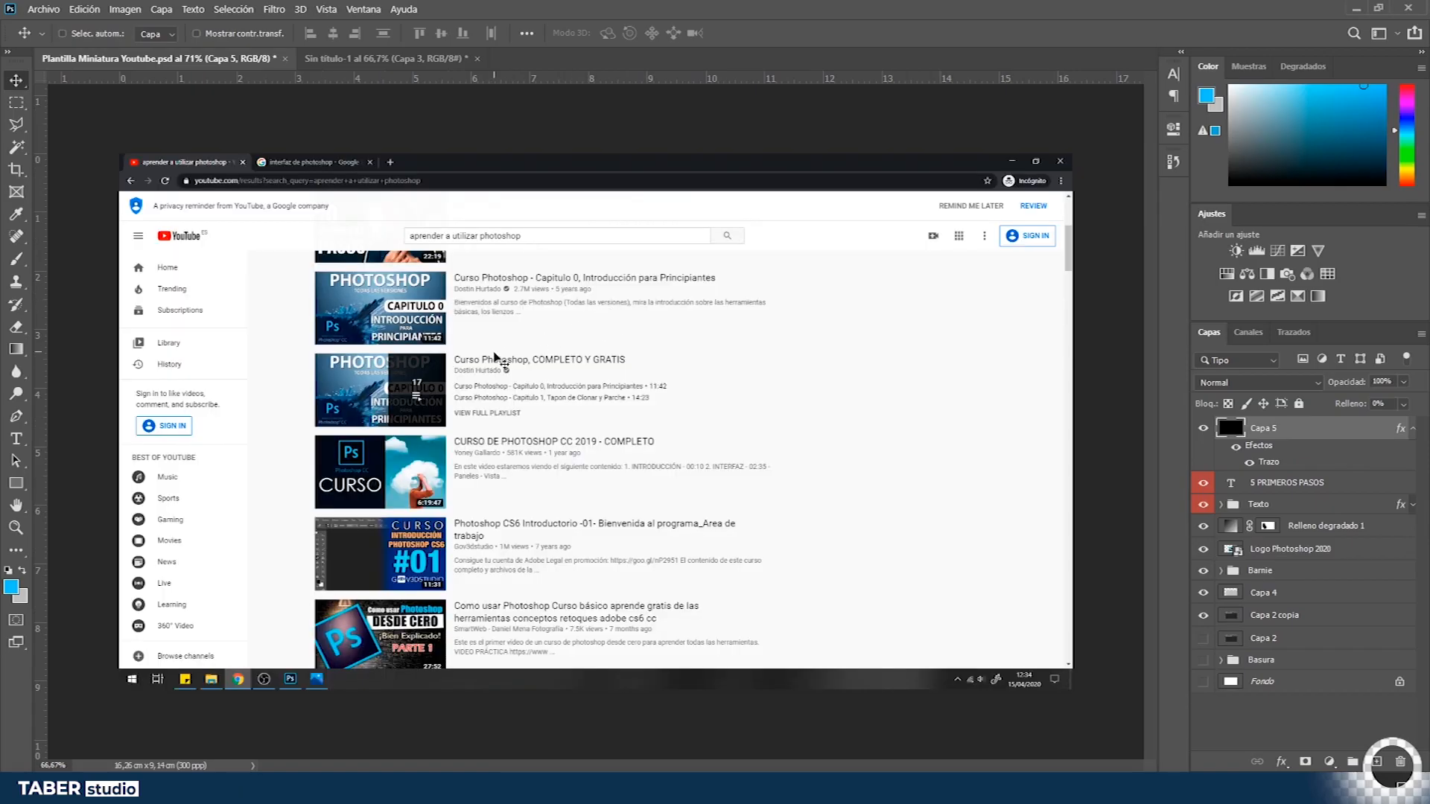
{"action": "key", "text": "ctrl+v"}
{"action": "key", "text": "m"}
{"action": "left_click_drag", "start_coordinate": [238, 249], "coordinate": [801, 600]}
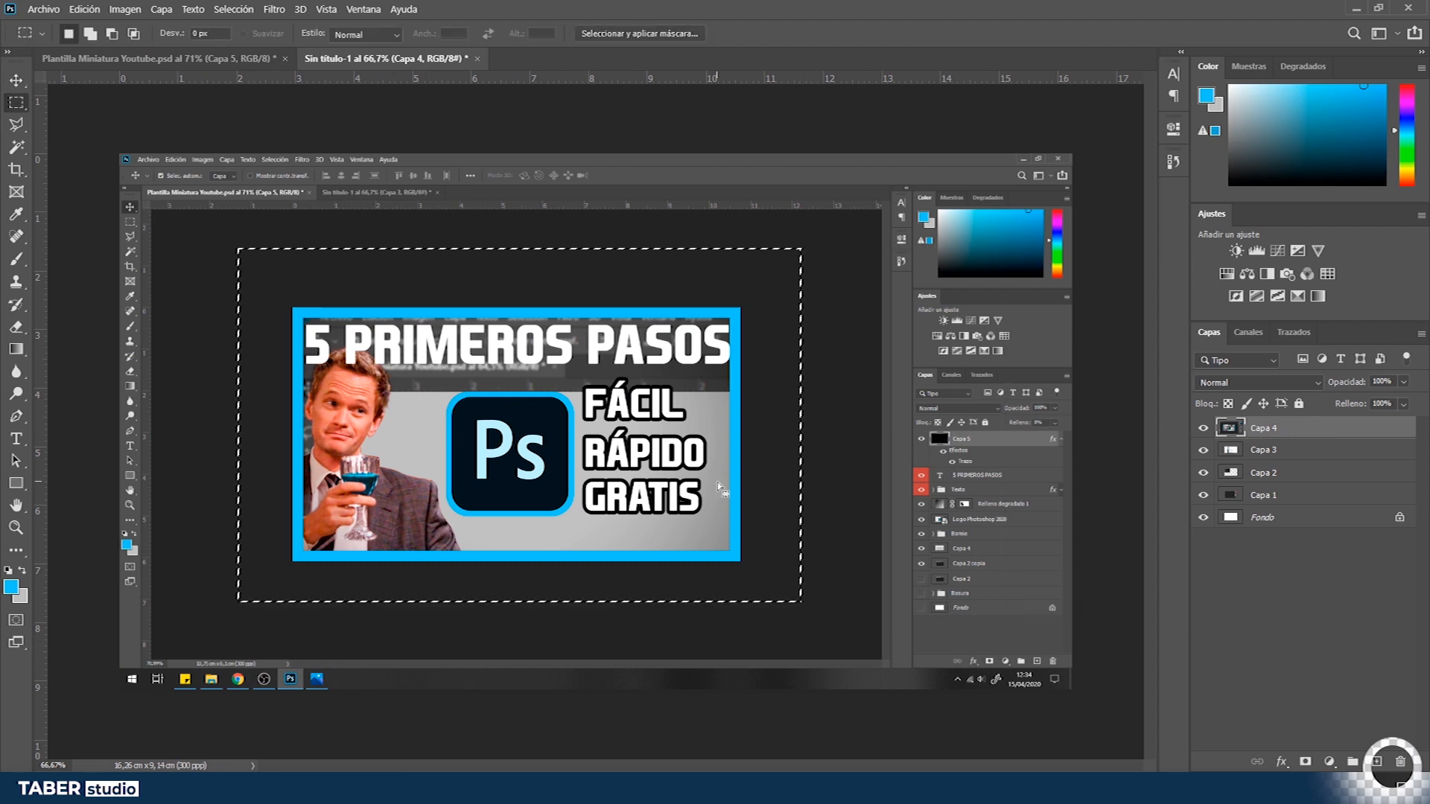
{"action": "key", "text": "ctrl+v"}
{"action": "left_click", "coordinate": [1324, 456]}
{"action": "key", "text": "Delete"}
- Scale and position the pasted thumbnail over the first video's thumbnail in the YouTube results mockup
{"action": "key", "text": "w"}
{"action": "left_click", "coordinate": [788, 397]}
{"action": "key", "text": "ctrl+d"}
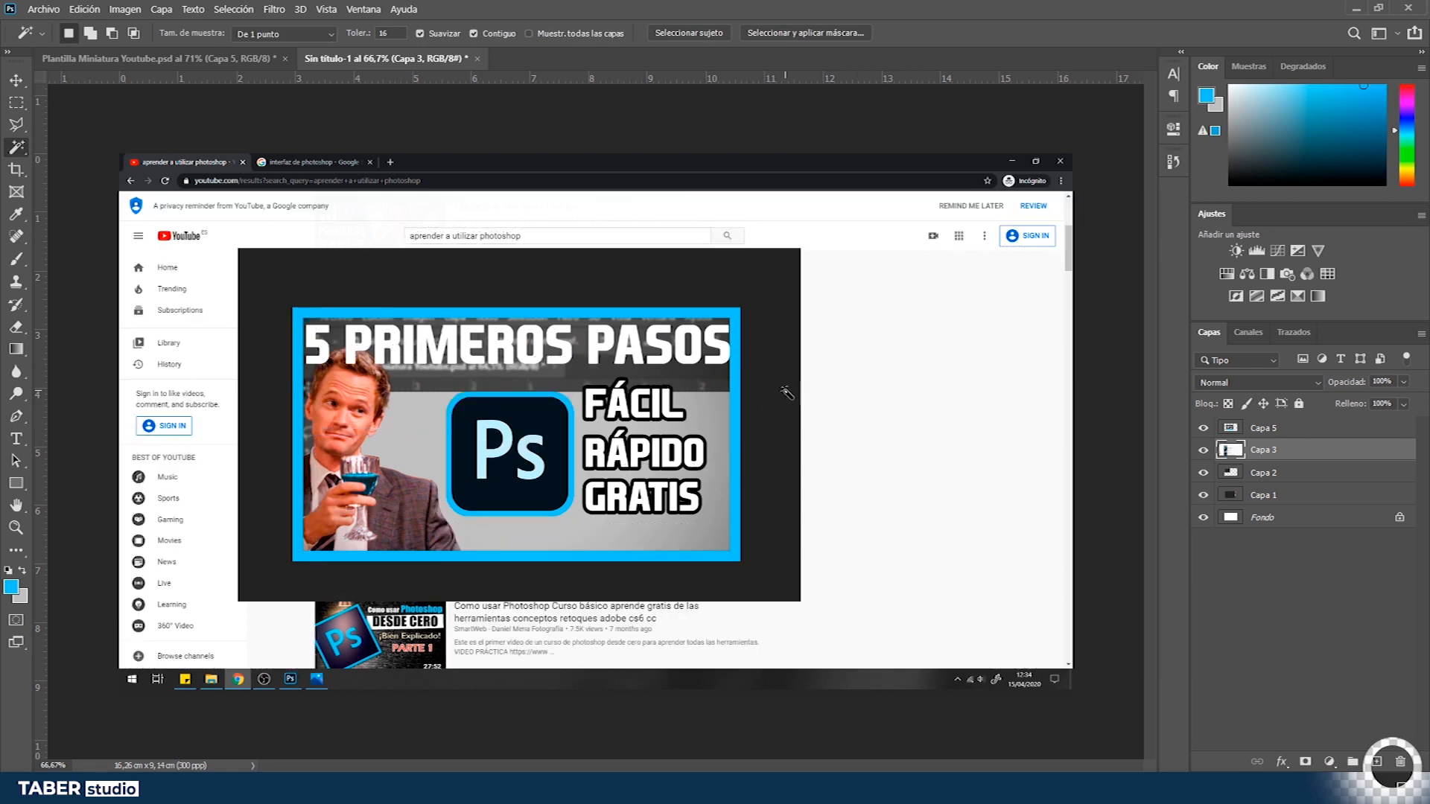
{"action": "left_click", "coordinate": [770, 380]}
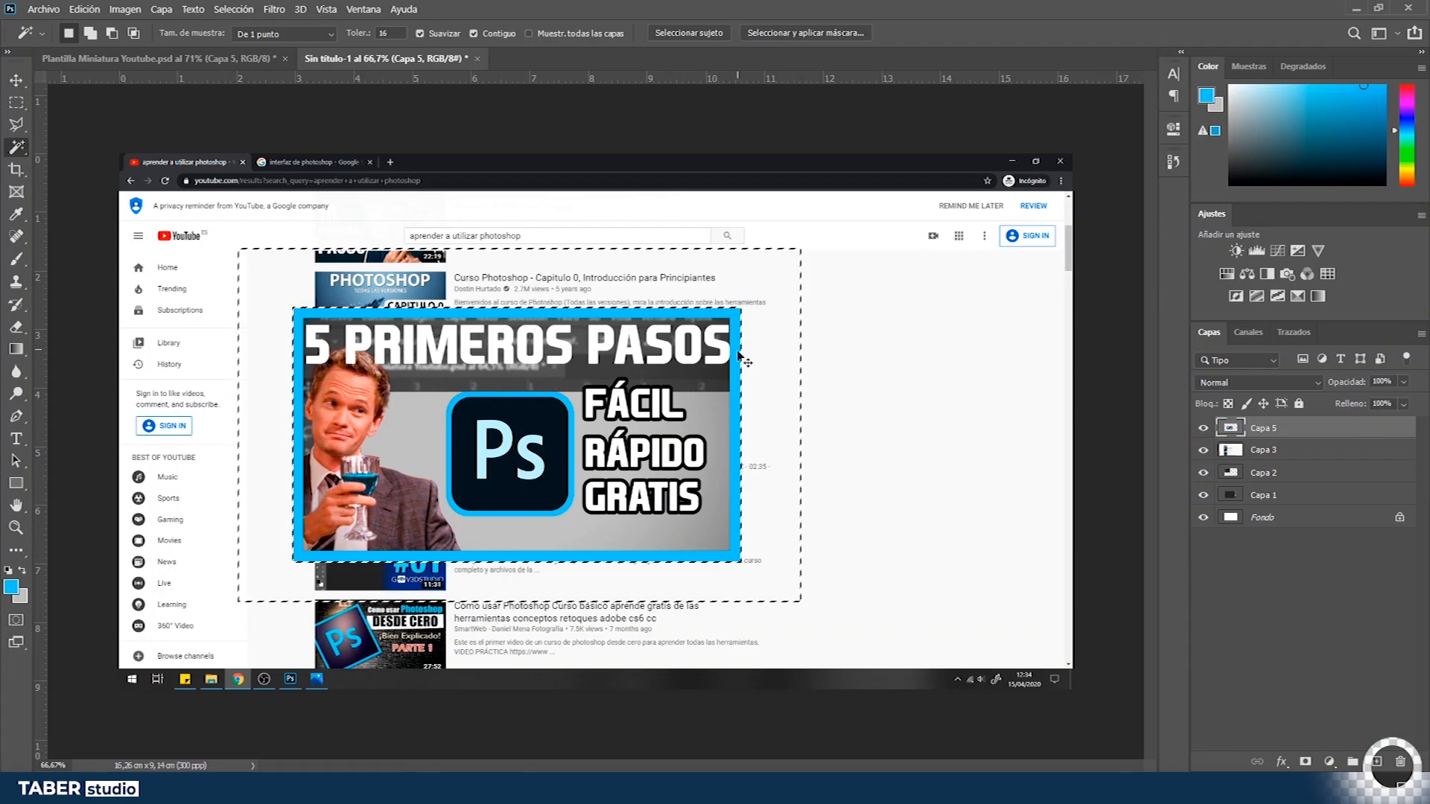
{"action": "key", "text": "ctrl+d"}
{"action": "key", "text": "v"}
{"action": "key", "text": "ctrl+t"}
{"action": "left_click_drag", "start_coordinate": [741, 308], "coordinate": [592, 393]}
{"action": "left_click_drag", "start_coordinate": [569, 422], "coordinate": [436, 298]}
{"action": "scroll", "coordinate": [349, 299], "scroll_direction": "up", "scroll_amount": 10}
{"action": "left_click_drag", "start_coordinate": [336, 398], "coordinate": [384, 380]}
{"action": "left_click_drag", "start_coordinate": [758, 638], "coordinate": [514, 635]}
{"action": "left_click_drag", "start_coordinate": [919, 701], "coordinate": [792, 607]}
{"action": "key", "text": "Return"}
- Copy the 22:19 duration badge from the original result onto the new thumbnail in the mockup
{"action": "key", "text": "z"}
{"action": "left_click_drag", "start_coordinate": [751, 460], "coordinate": [702, 464]}
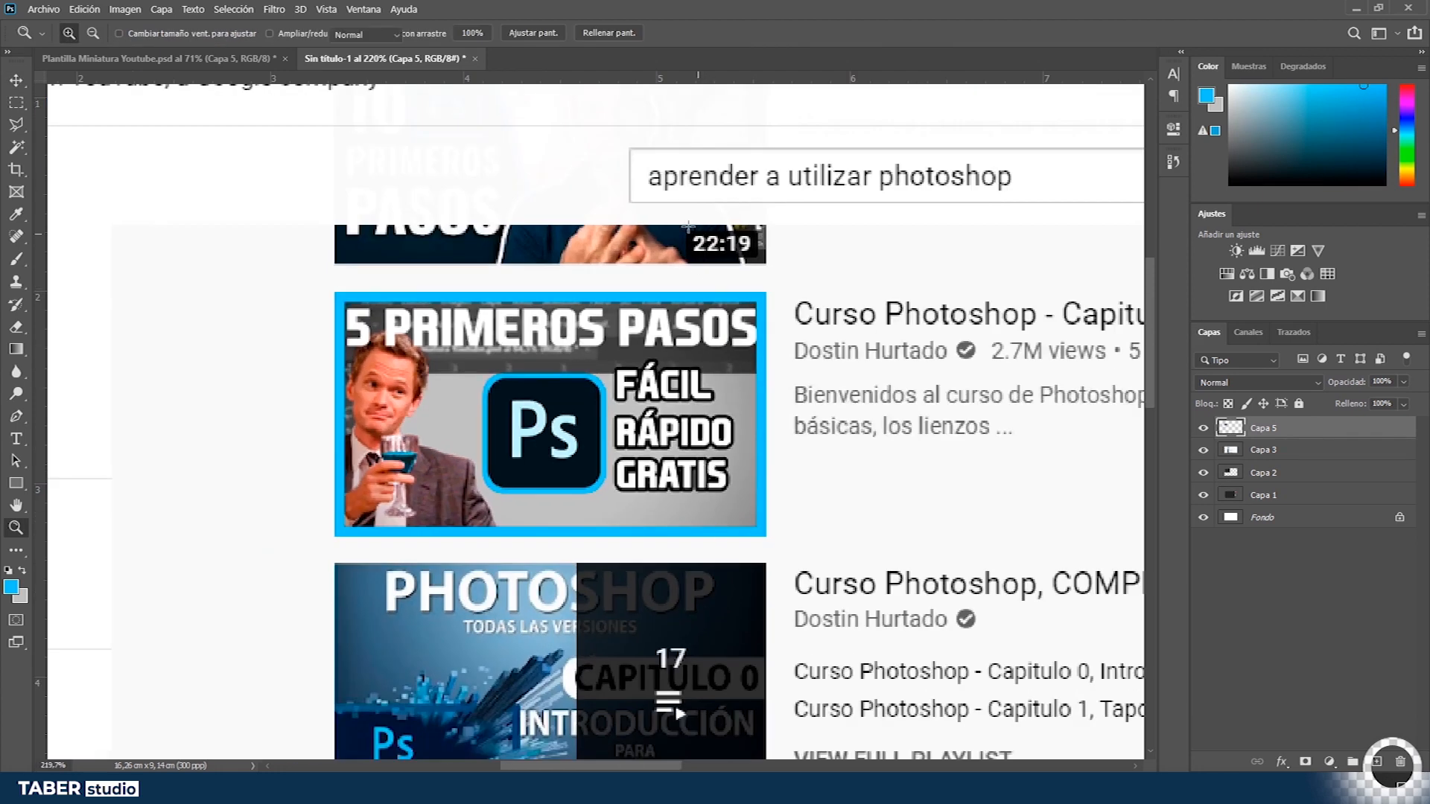
{"action": "key", "text": "m"}
{"action": "left_click_drag", "start_coordinate": [685, 228], "coordinate": [760, 257]}
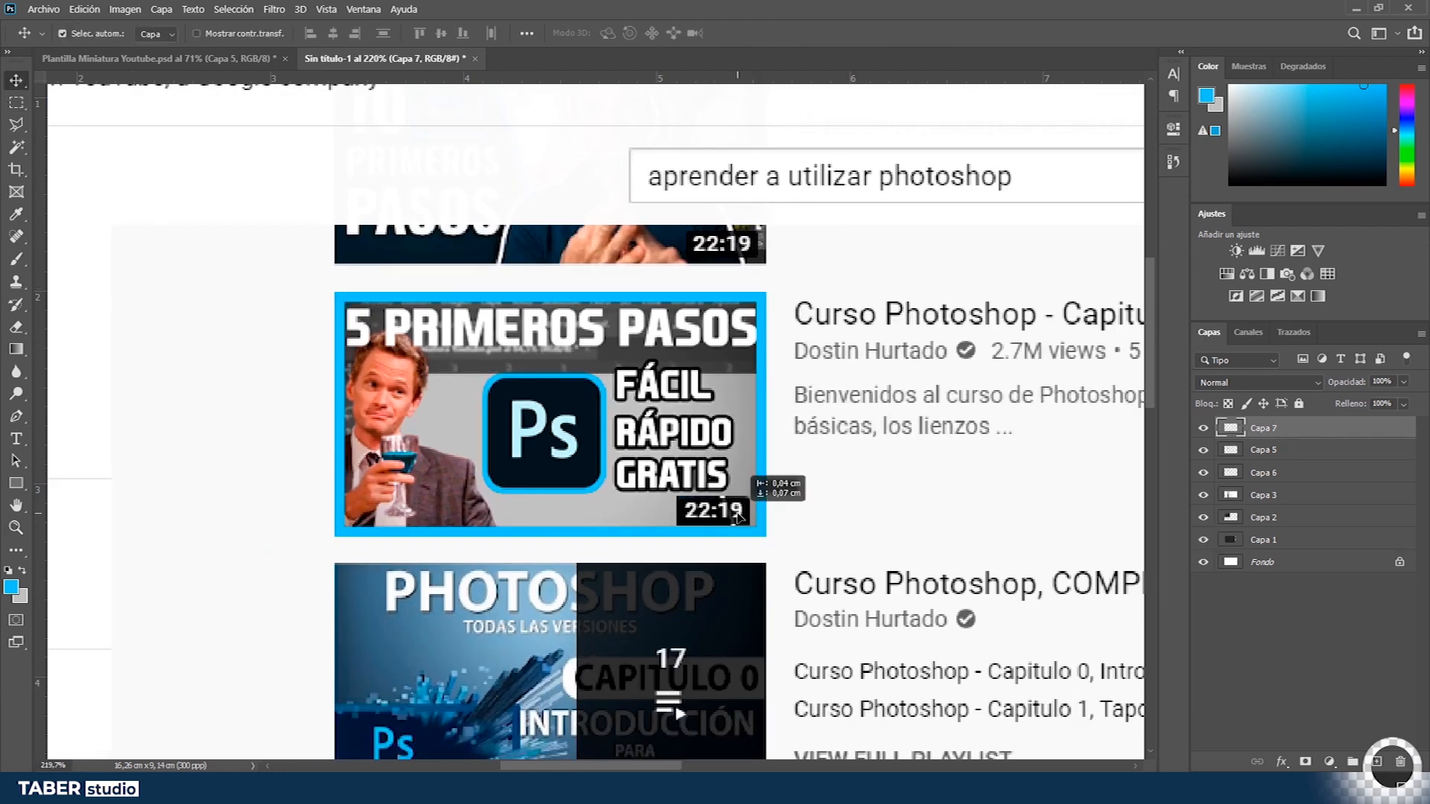
{"action": "left_click_drag", "start_coordinate": [739, 511], "coordinate": [818, 513]}
{"action": "key", "text": "z"}
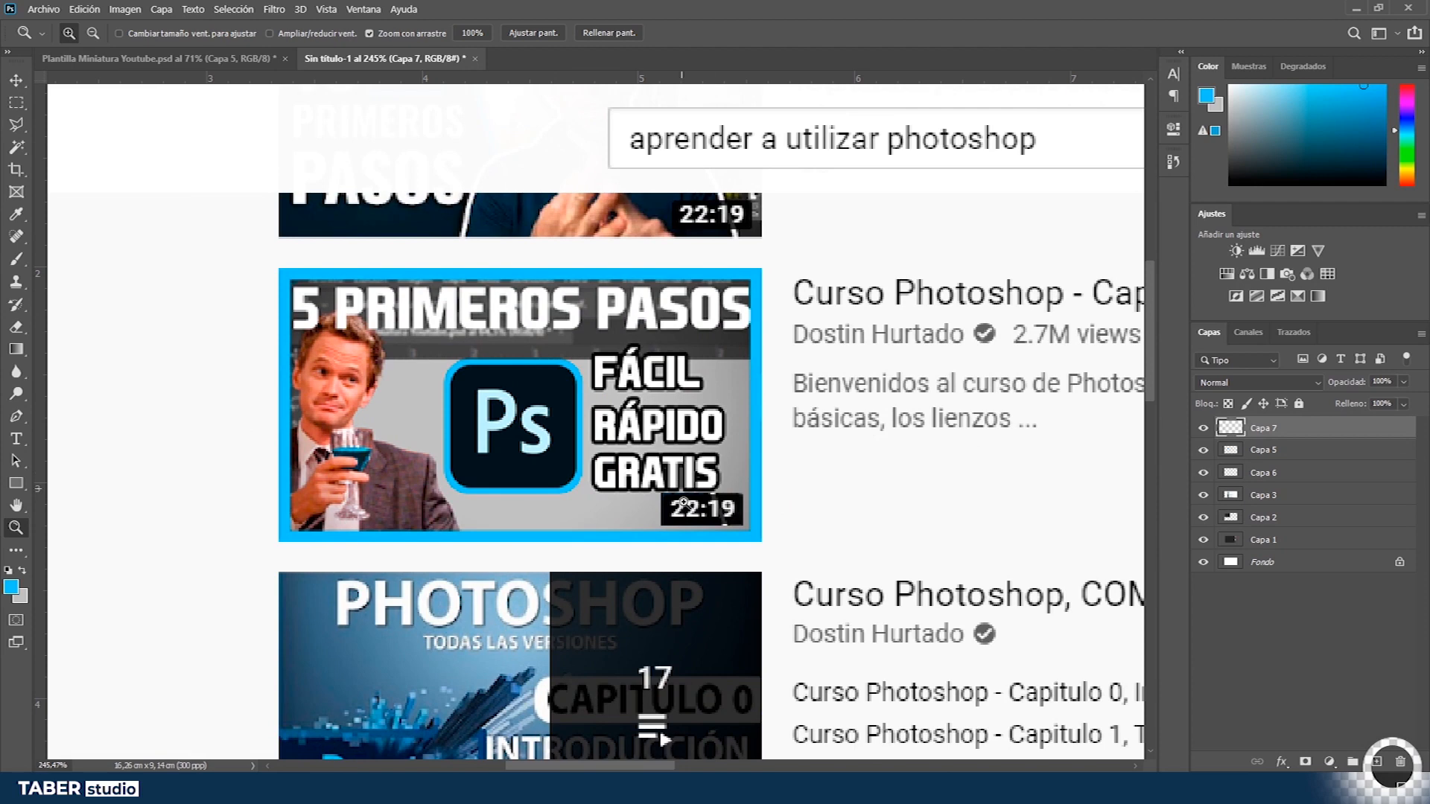
- Draw a rounded rectangle with a 60 px corner radius across the whole thumbnail canvas
{"action": "key", "text": "ctrl+0"}
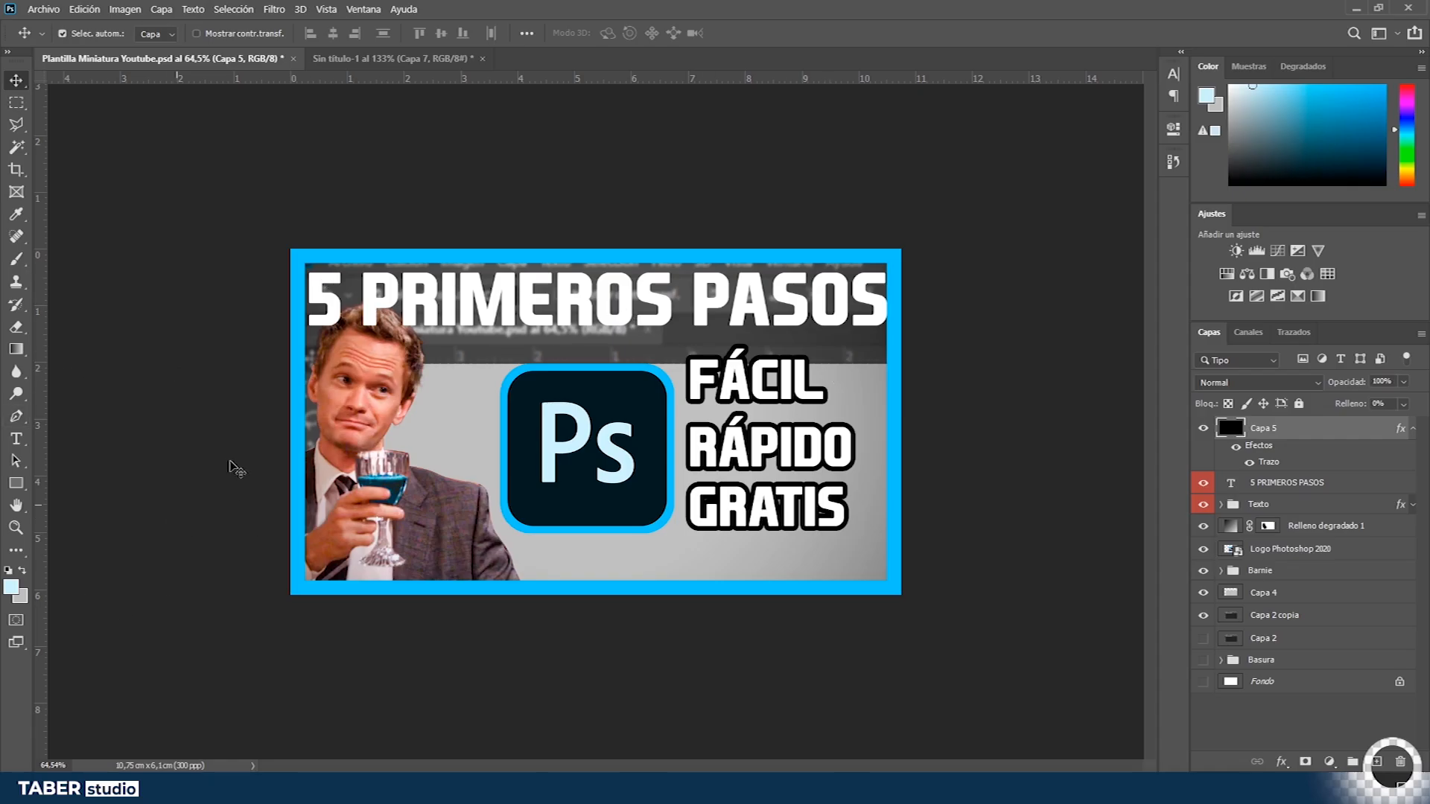
{"action": "left_click", "coordinate": [16, 486]}
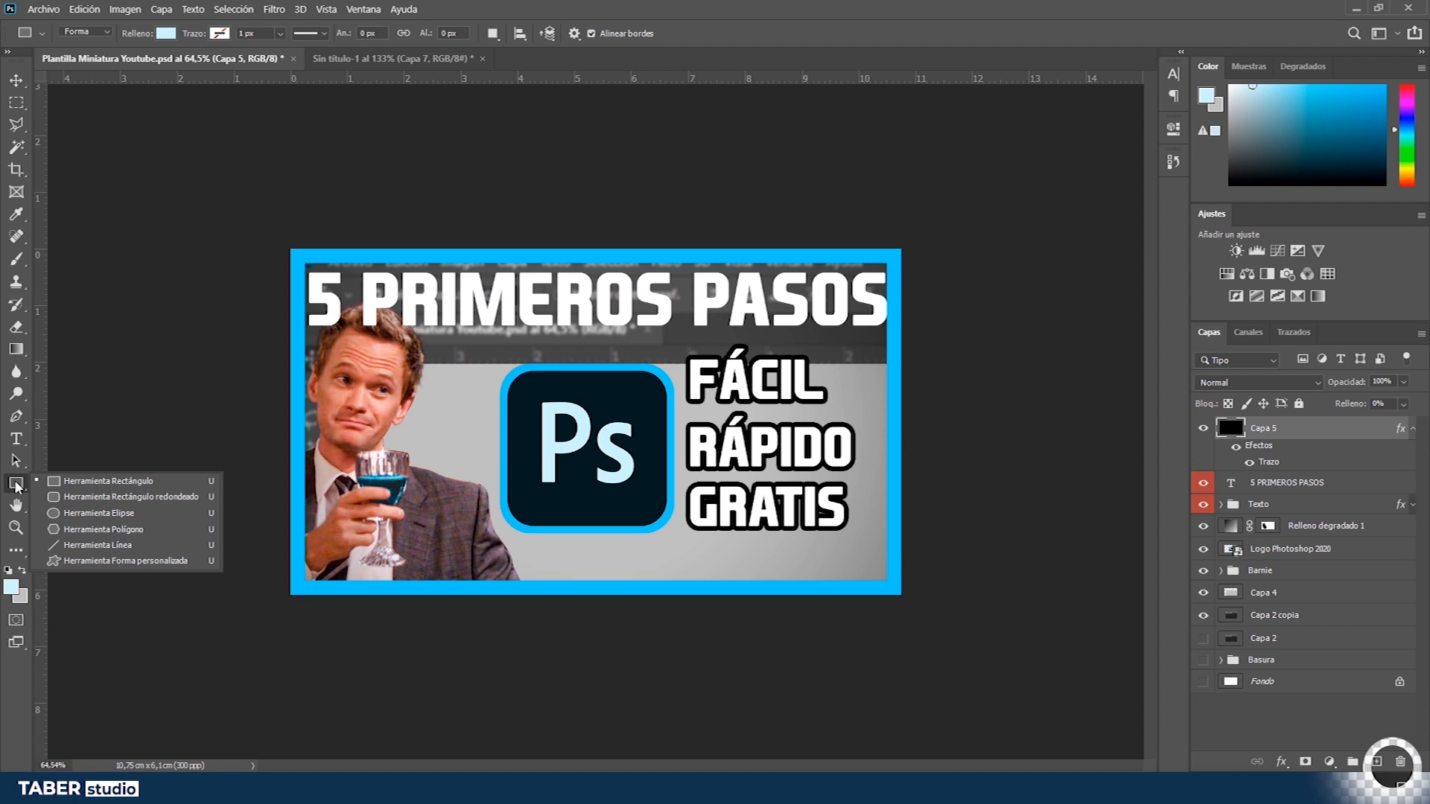
{"action": "left_click", "coordinate": [132, 497]}
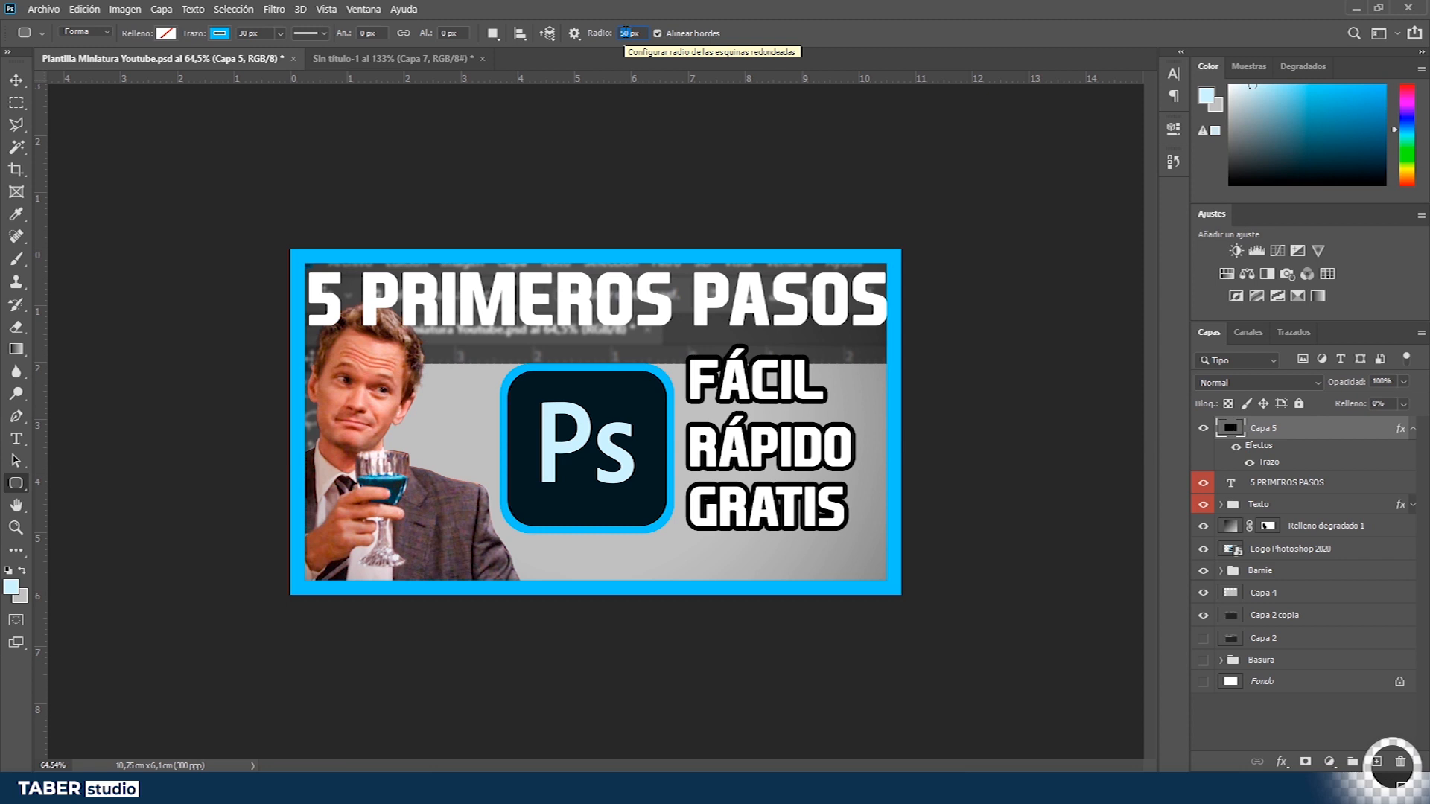
{"action": "type", "text": "60"}
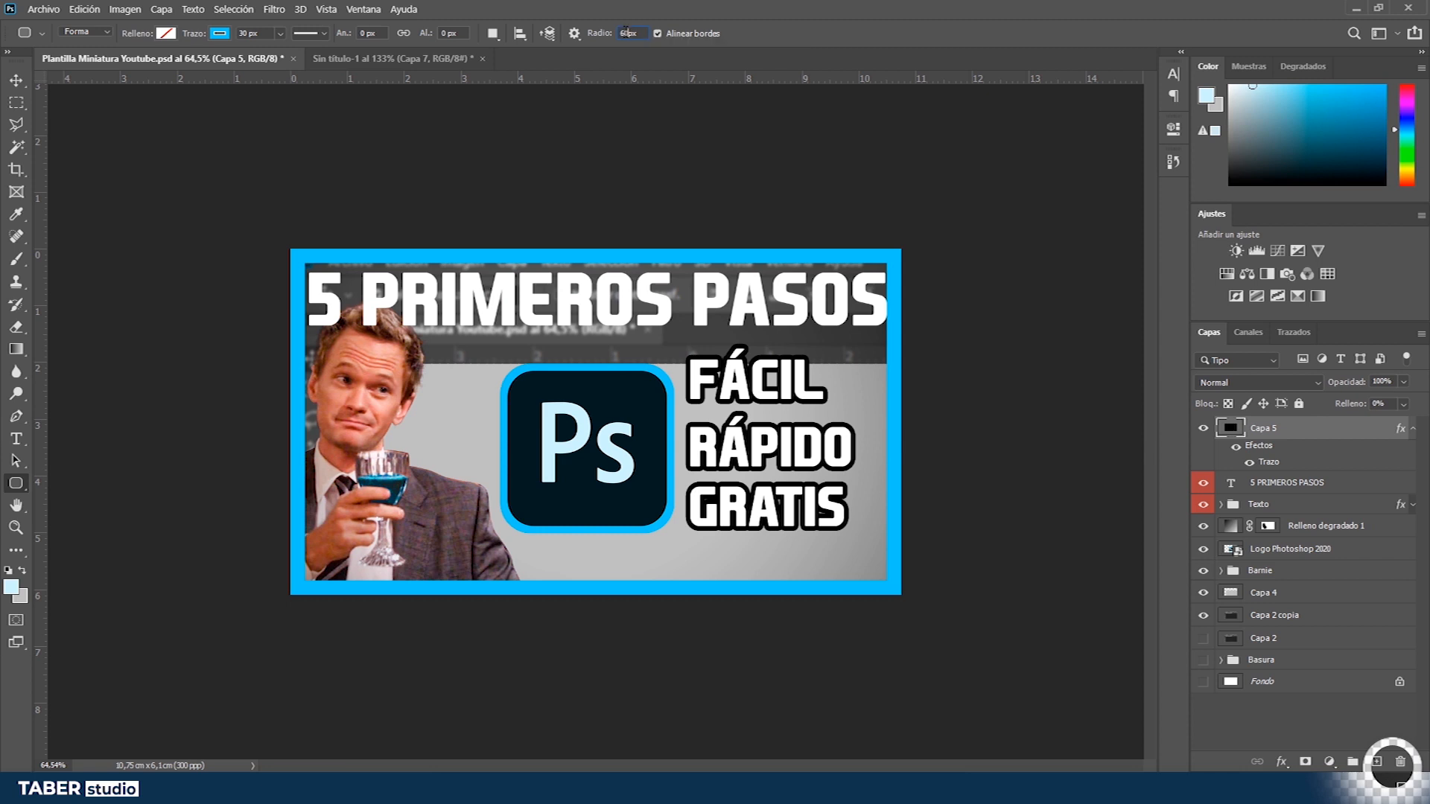
{"action": "mouse_move", "coordinate": [290, 249]}
{"action": "left_mouse_down"}
{"action": "mouse_move", "coordinate": [894, 525]}
{"action": "mouse_move", "coordinate": [901, 594]}
{"action": "left_mouse_up"}
- Load the rounded rectangle's shape as a selection and invert it
{"action": "left_click", "coordinate": [1132, 124]}
{"action": "left_click", "coordinate": [1232, 432], "text": "ctrl"}
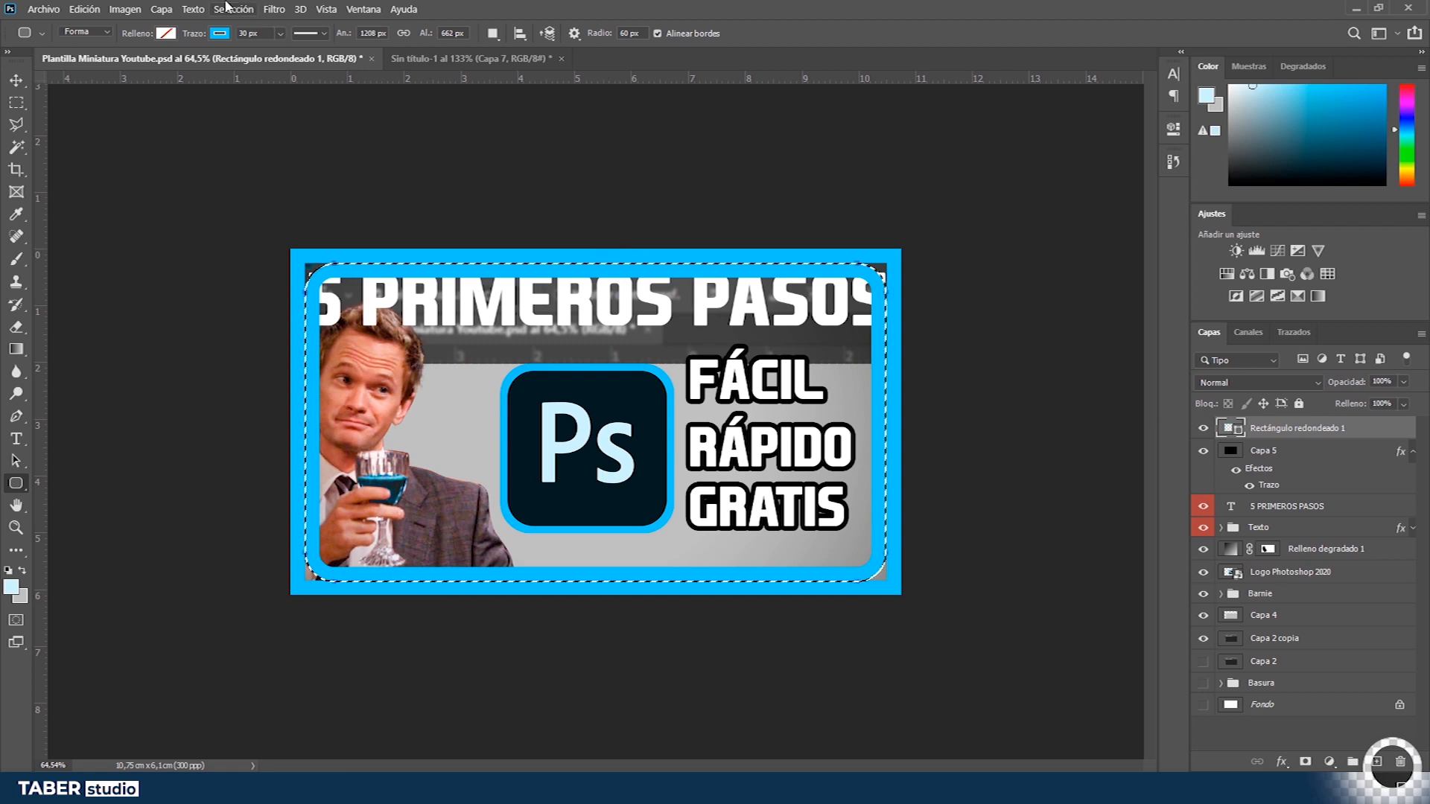
{"action": "left_click", "coordinate": [231, 9]}
{"action": "left_click", "coordinate": [847, 8]}
{"action": "key", "text": "ctrl+shift+i"}
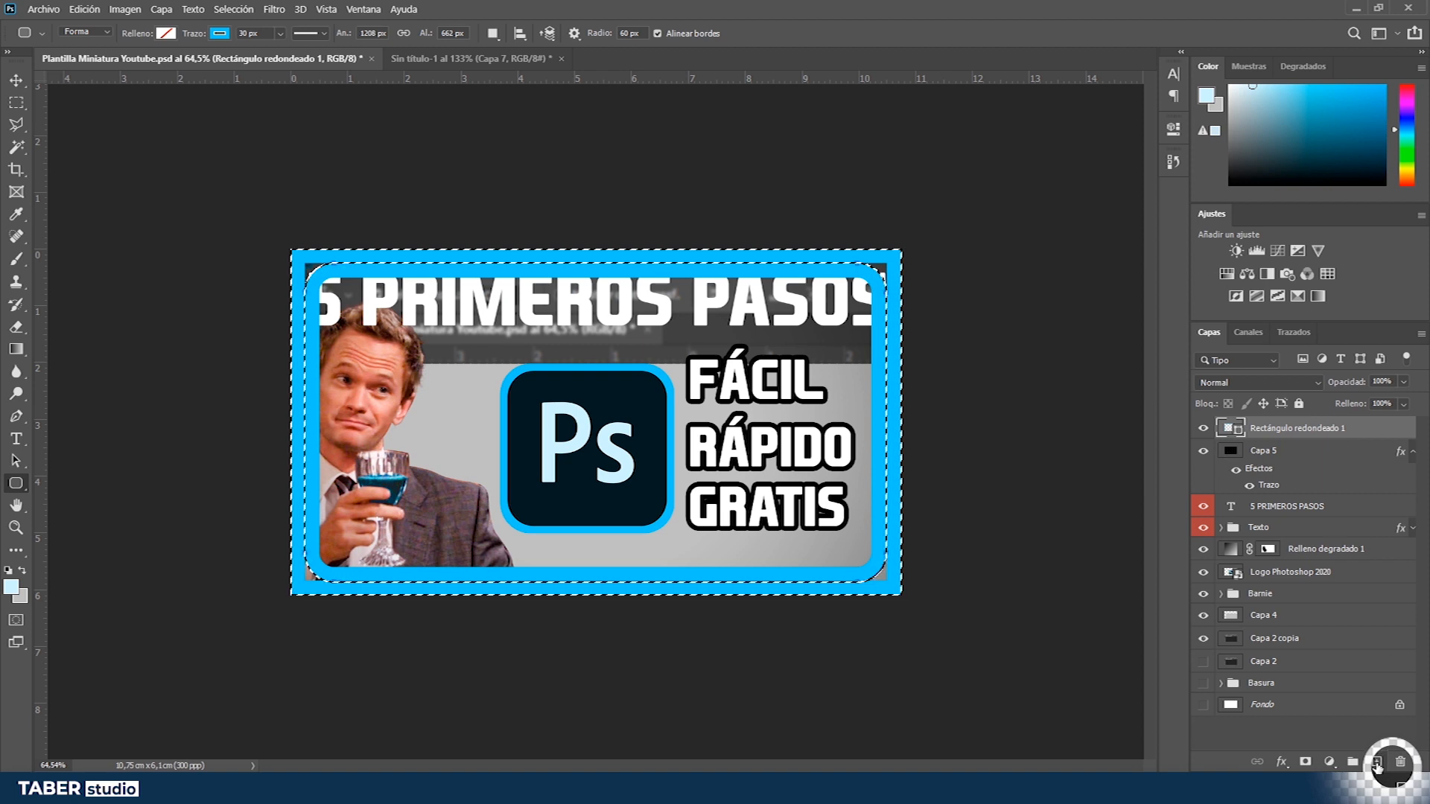
- On a new layer, fill the inverted selection with the frame's blue to round the inner corners, then deselect
{"action": "left_click", "coordinate": [1378, 763]}
{"action": "left_click", "coordinate": [12, 587]}
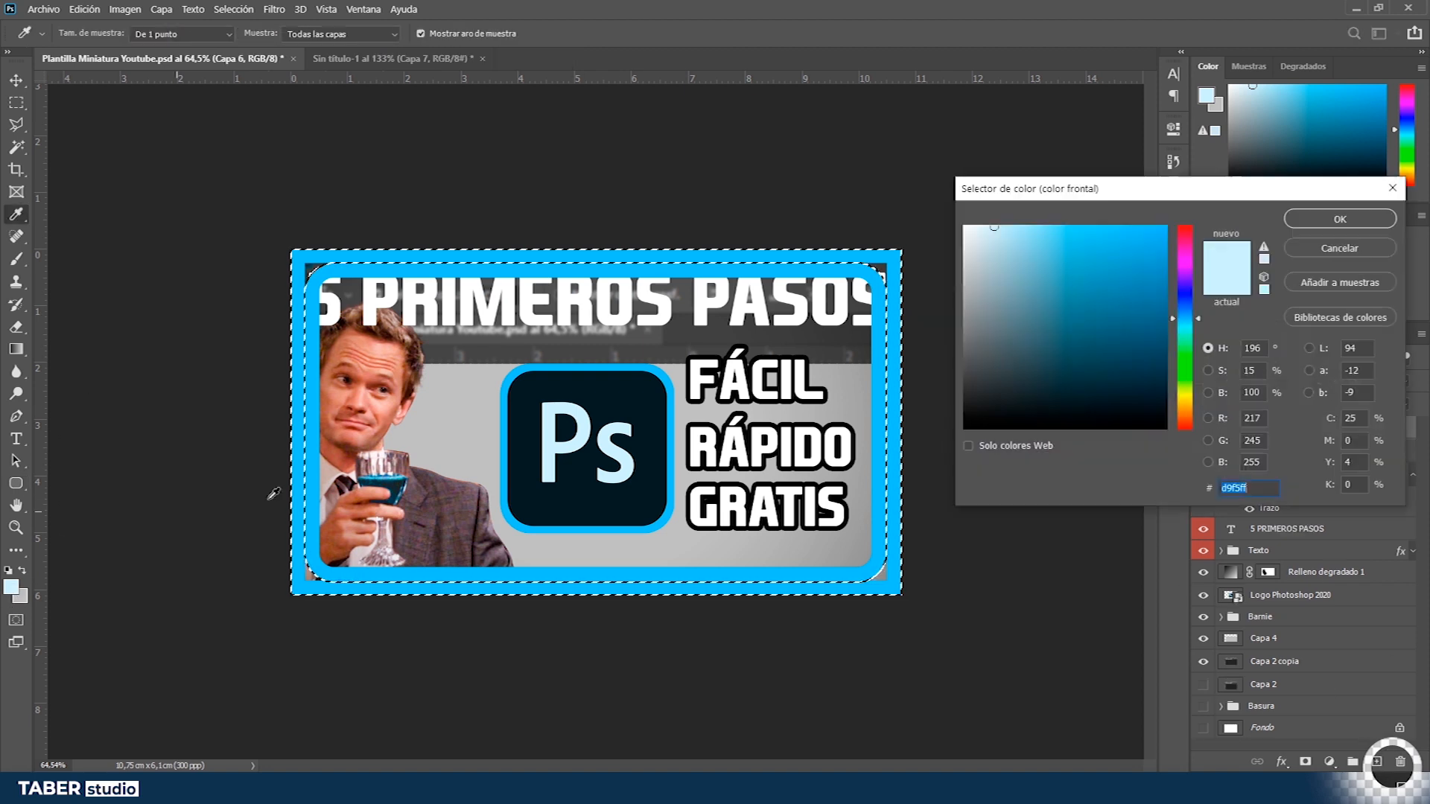
{"action": "left_click", "coordinate": [1340, 219]}
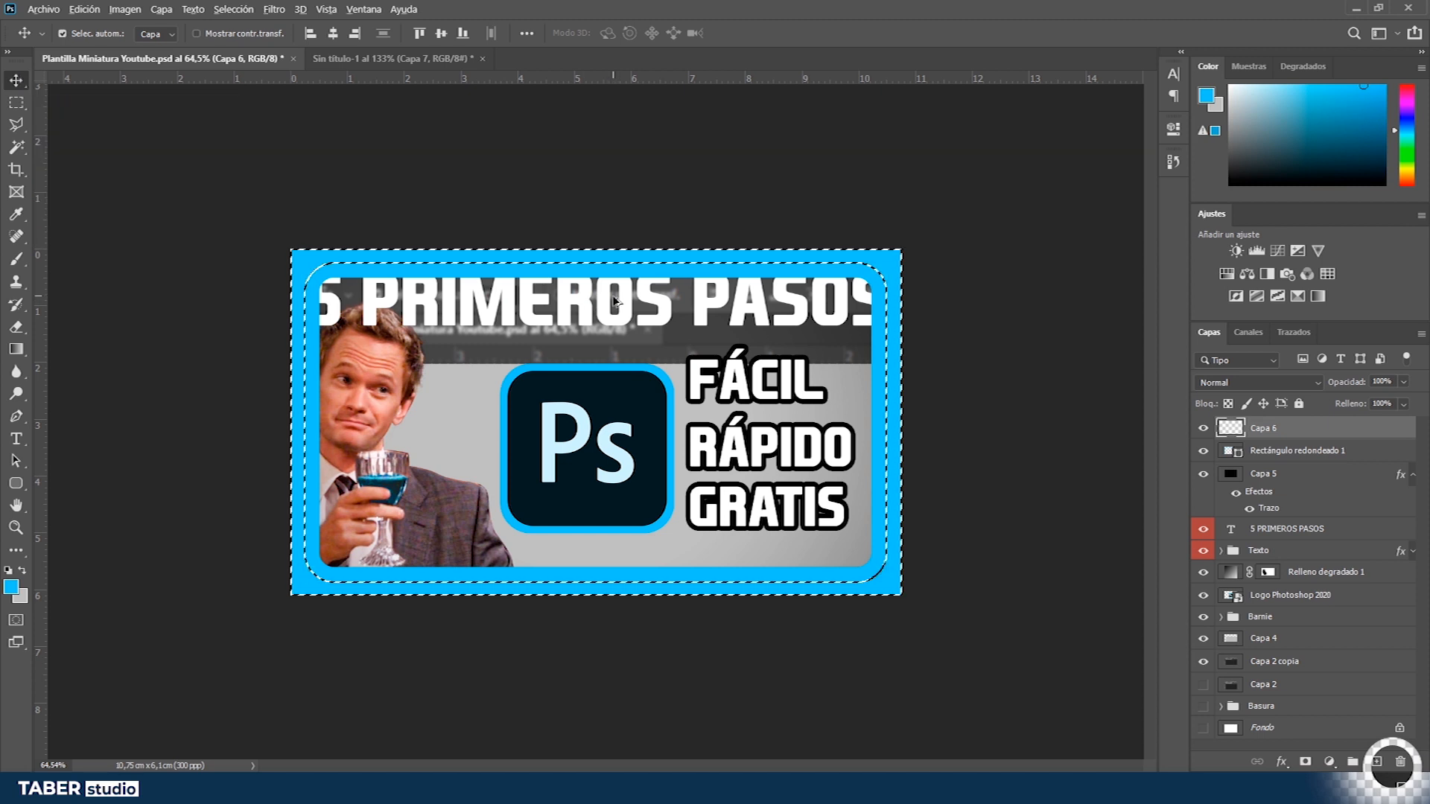
{"action": "key", "text": "ctrl+d"}
- Delete the rounded rectangle shape layer
{"action": "left_click", "coordinate": [1296, 450]}
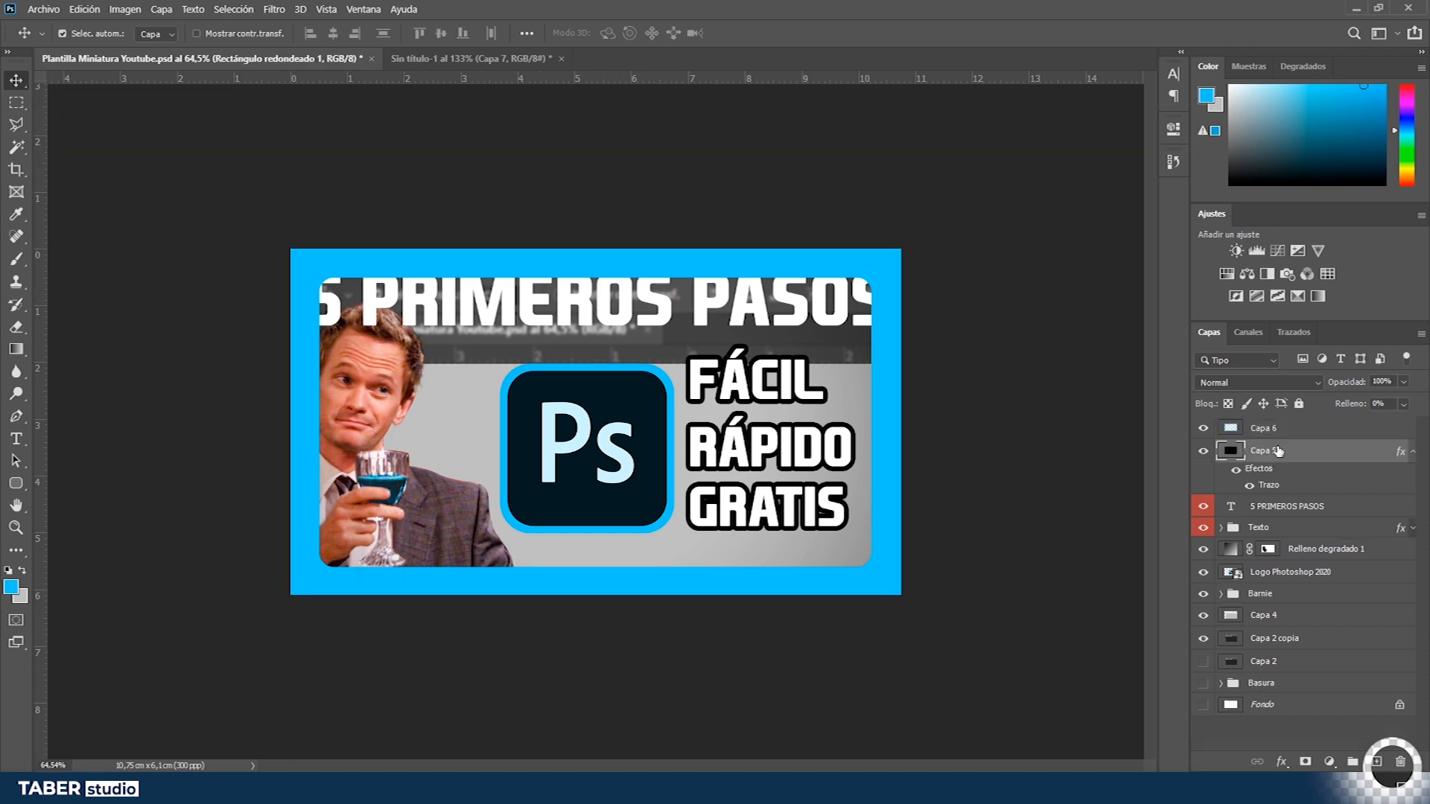
{"action": "key", "text": "Delete"}
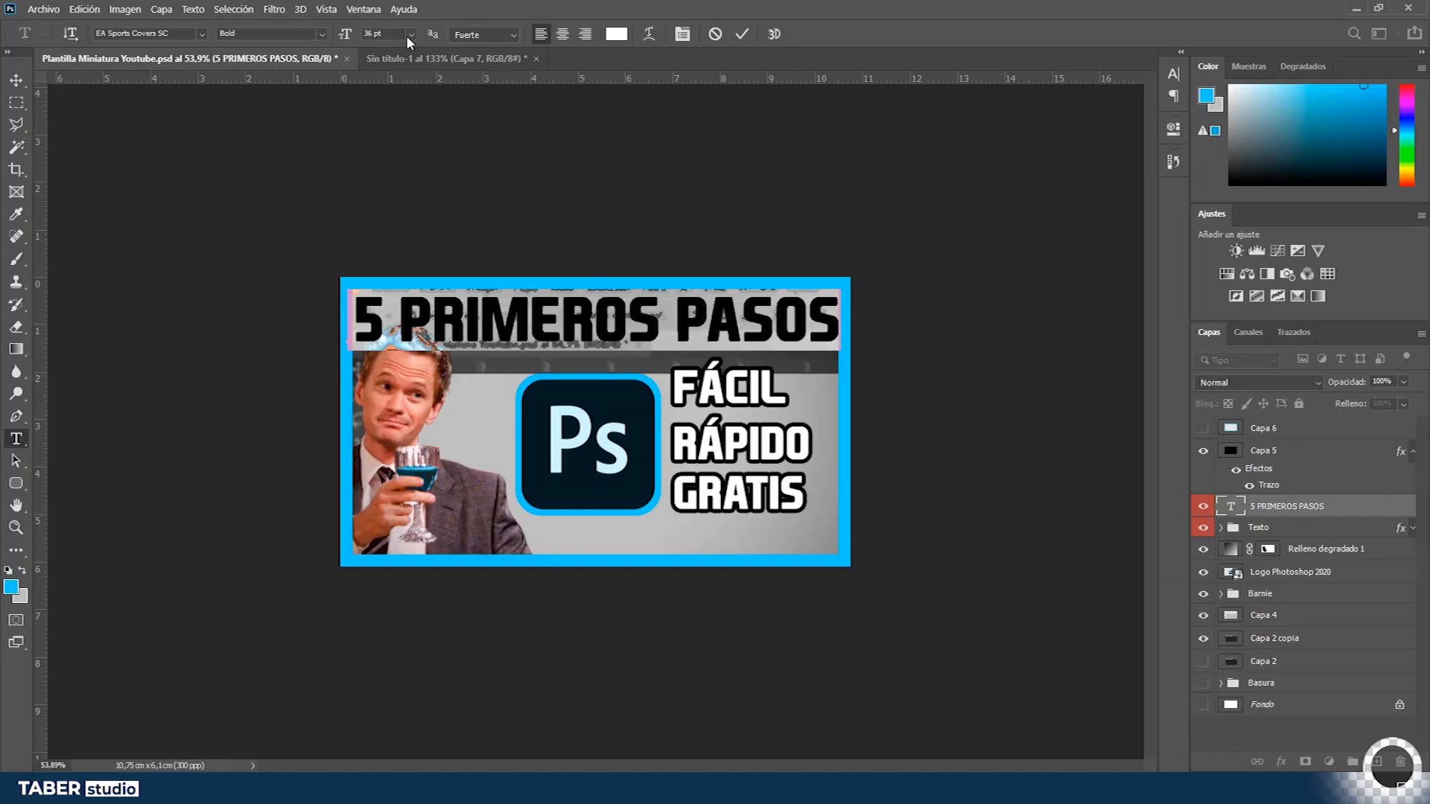
- Change the 5 PRIMEROS PASOS title font to El camino
{"action": "left_click", "coordinate": [411, 35]}
{"action": "left_click", "coordinate": [384, 159]}
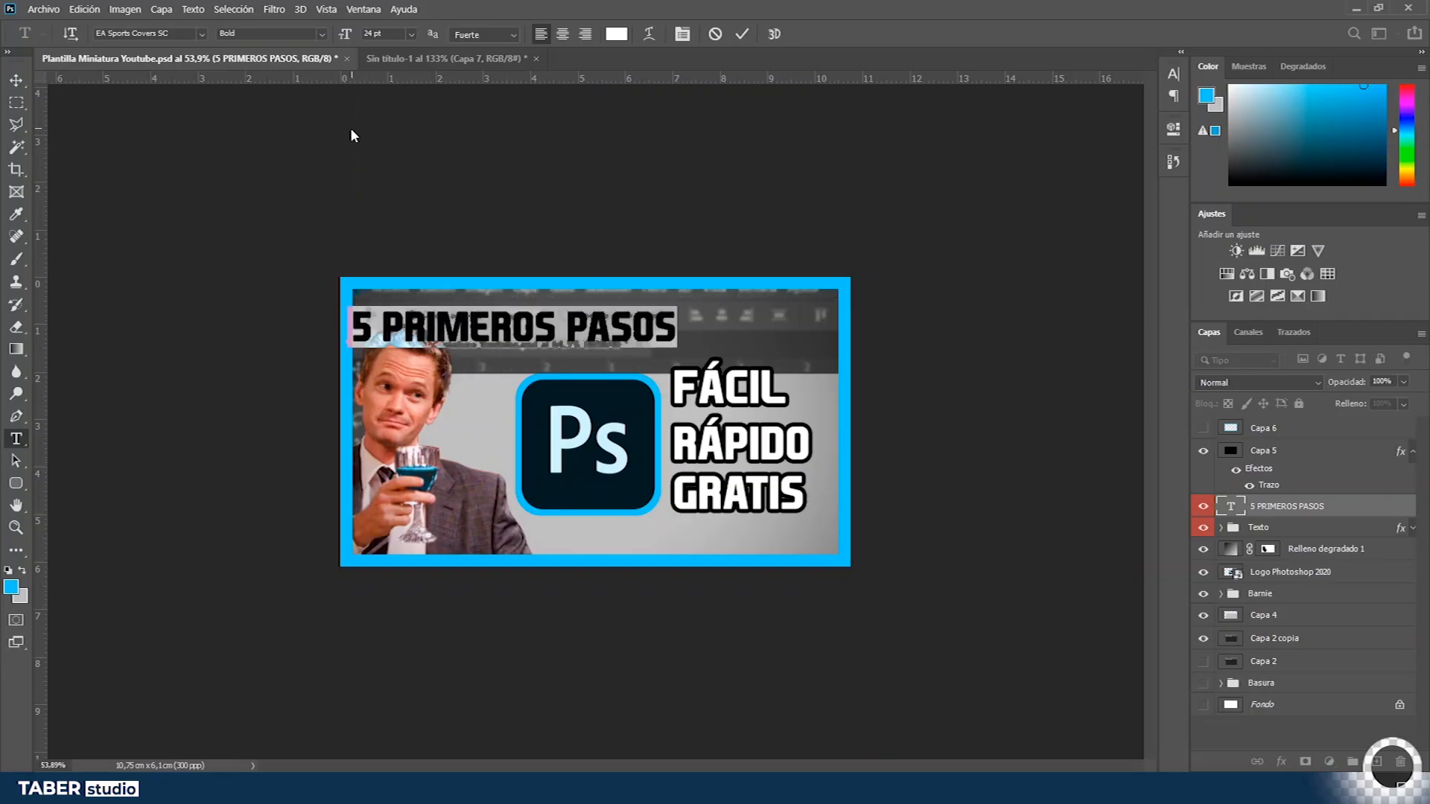
{"action": "left_click", "coordinate": [201, 33]}
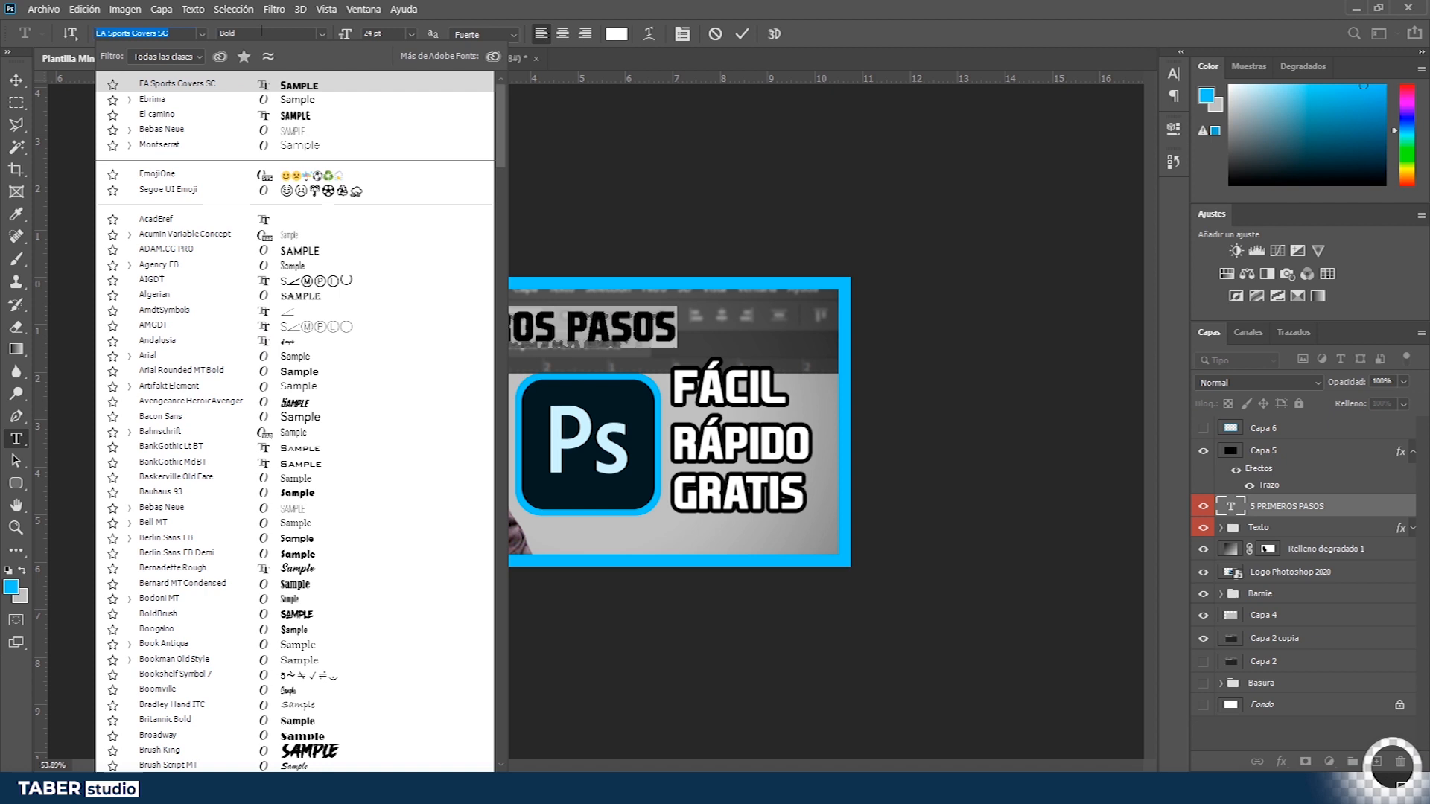
{"action": "left_click_drag", "start_coordinate": [497, 129], "coordinate": [514, 262]}
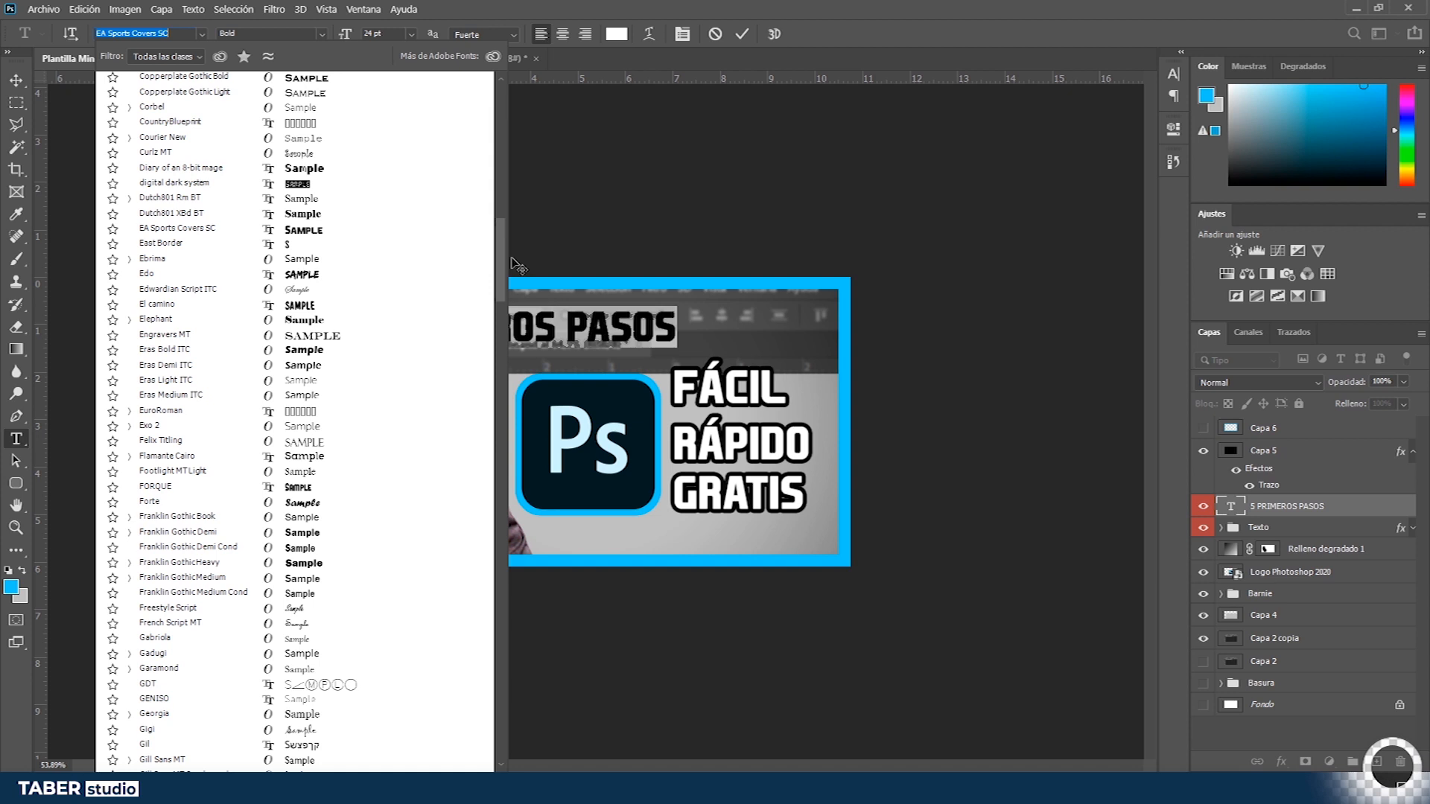
{"action": "mouse_move", "coordinate": [517, 264]}
{"action": "left_mouse_down"}
{"action": "mouse_move", "coordinate": [504, 332]}
{"action": "mouse_move", "coordinate": [519, 401]}
{"action": "mouse_move", "coordinate": [519, 370]}
{"action": "mouse_move", "coordinate": [511, 568]}
{"action": "mouse_move", "coordinate": [543, 260]}
{"action": "left_mouse_up"}
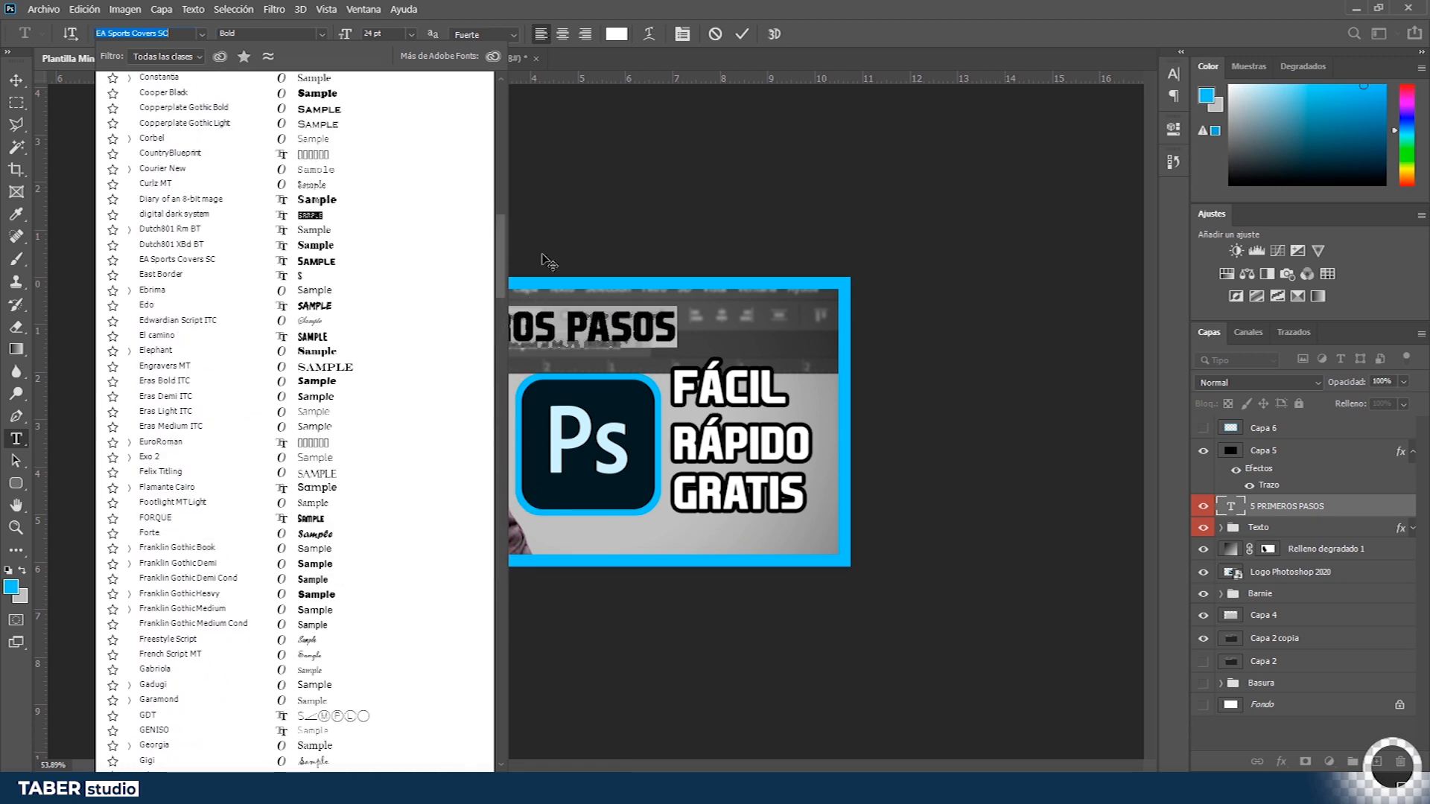
{"action": "left_click", "coordinate": [312, 336]}
{"action": "left_click", "coordinate": [524, 324]}
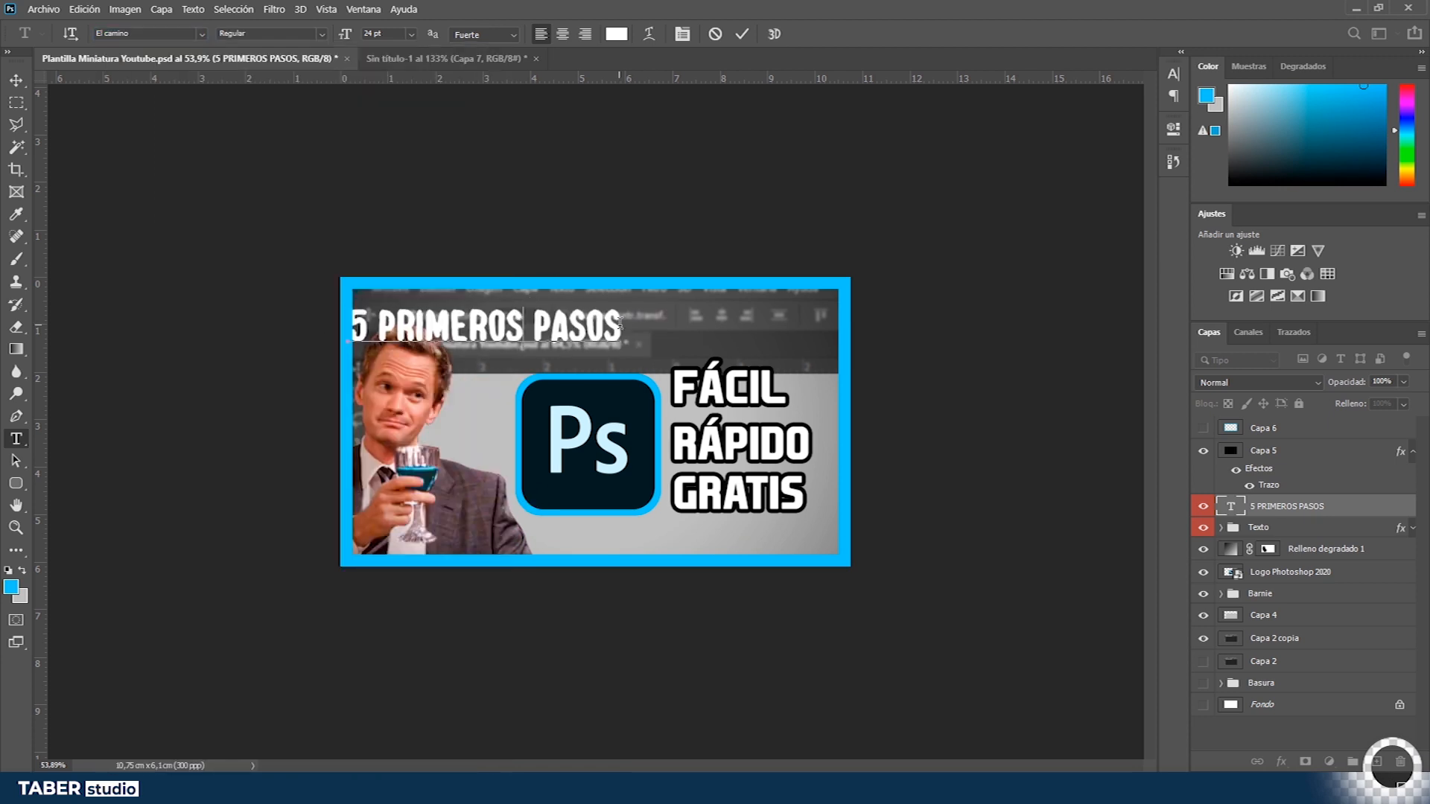
{"action": "left_click_drag", "start_coordinate": [620, 324], "coordinate": [367, 6]}
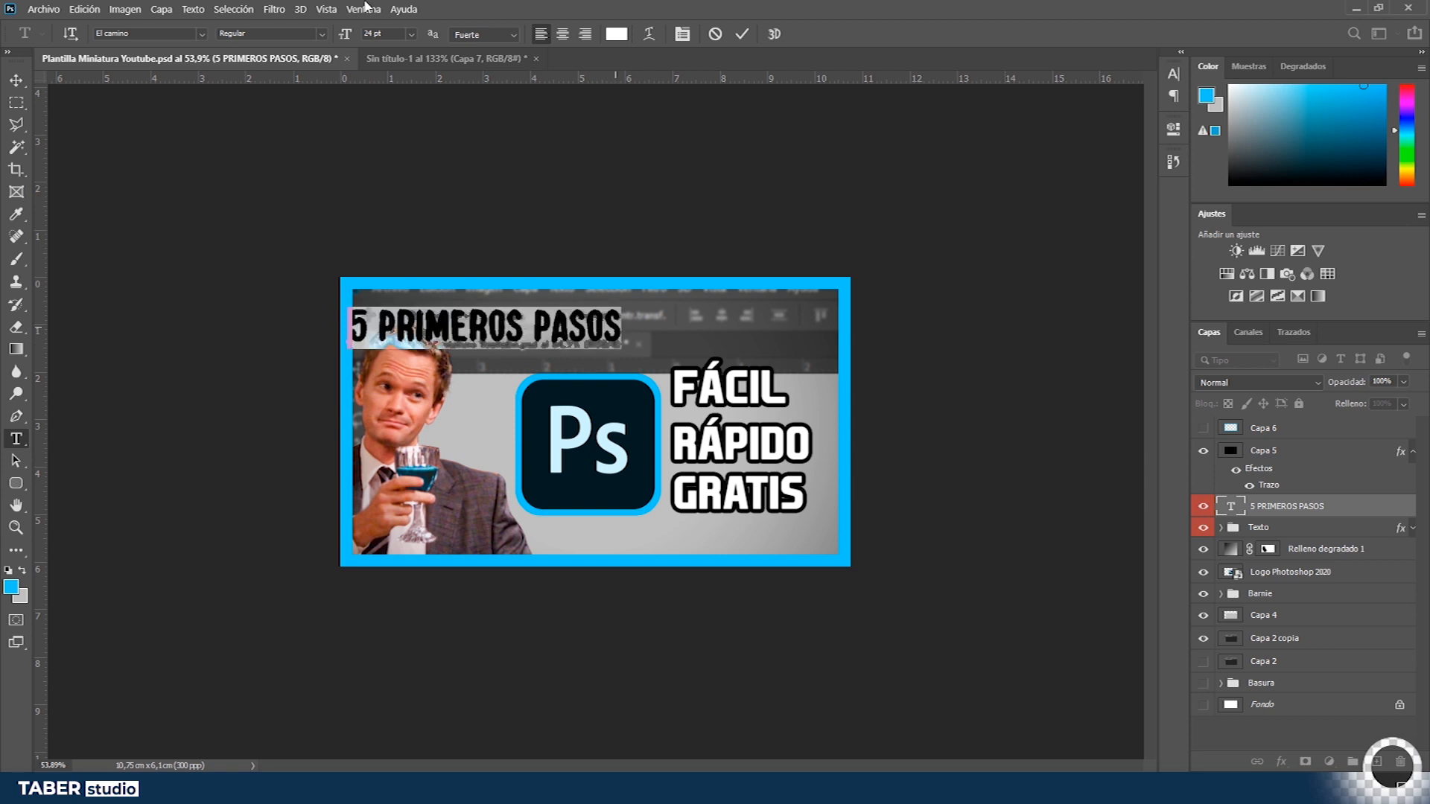
- Set the title size to 38 pt and nudge it slightly down and right
{"action": "scroll", "coordinate": [367, 35], "scroll_direction": "up", "scroll_amount": 15}
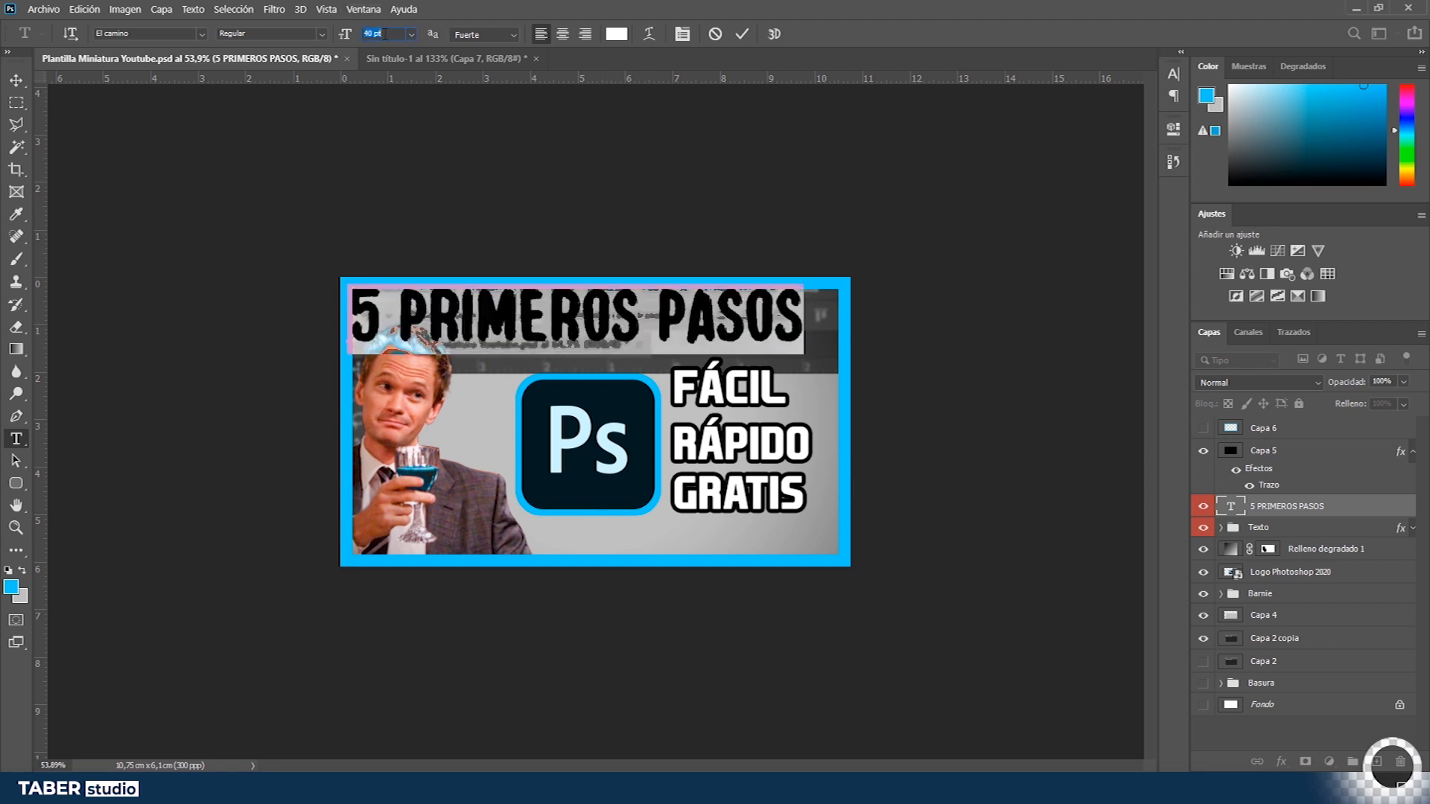
{"action": "scroll", "coordinate": [386, 34], "scroll_direction": "down", "scroll_amount": 1}
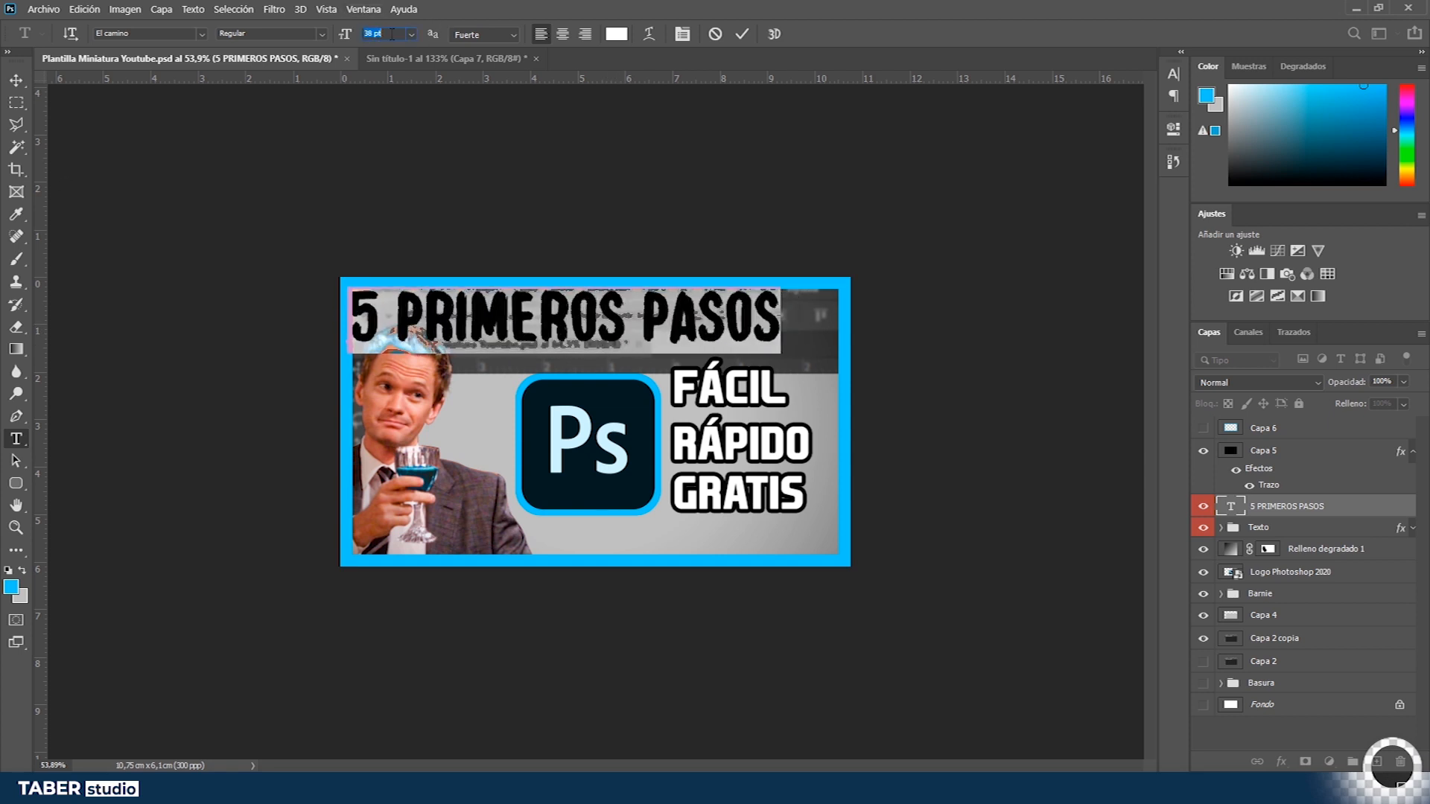
{"action": "left_click", "coordinate": [428, 143]}
{"action": "key", "text": "v"}
{"action": "left_click_drag", "start_coordinate": [665, 345], "coordinate": [691, 352]}
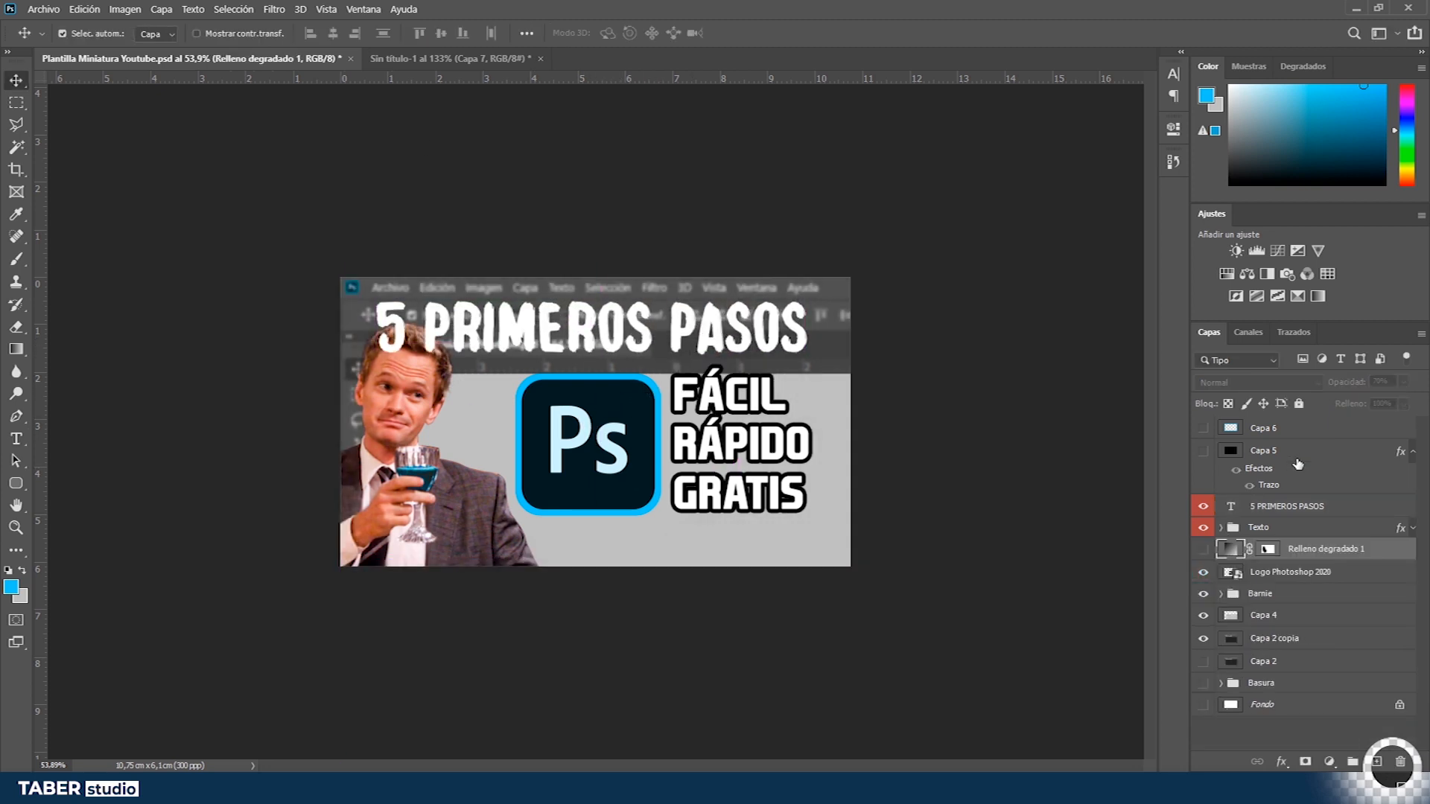
- Rename the frame layer to Contorno
{"action": "left_click", "coordinate": [1287, 428]}
{"action": "left_click", "coordinate": [1203, 429]}
{"action": "double_click", "coordinate": [1264, 428]}
{"action": "type", "text": "Contorno"}
{"action": "key", "text": "Return"}
- Collapse the Contorno layer's effects and hide the Relleno degradado 1 gradient layer
{"action": "left_click", "coordinate": [1413, 429]}
{"action": "left_click", "coordinate": [1311, 452]}
{"action": "left_click", "coordinate": [1301, 496]}
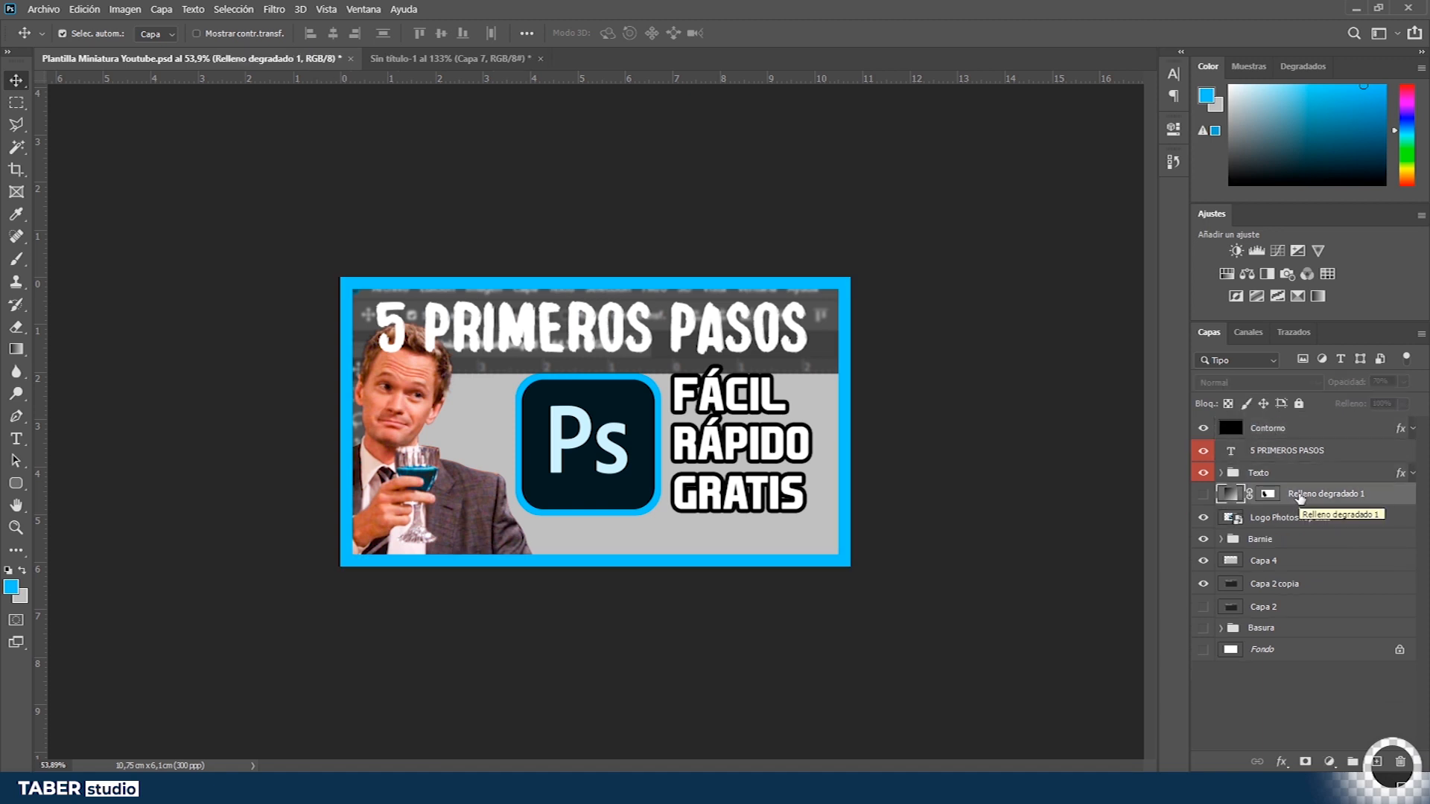
{"action": "left_click", "coordinate": [530, 346]}
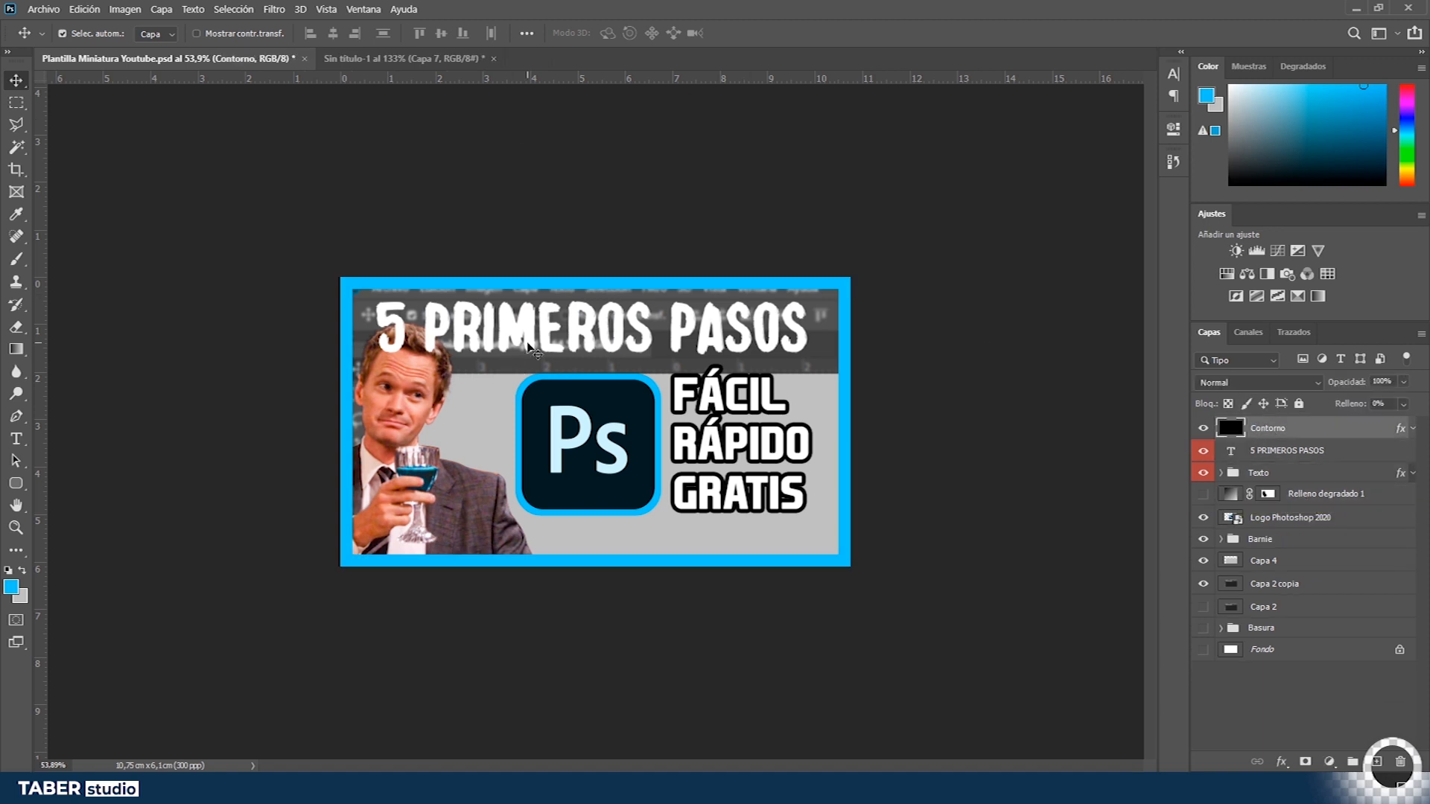
- Add a drop shadow to the 5 PRIMEROS PASOS title, adjusting its distance and opacity
{"action": "left_click", "coordinate": [1338, 452]}
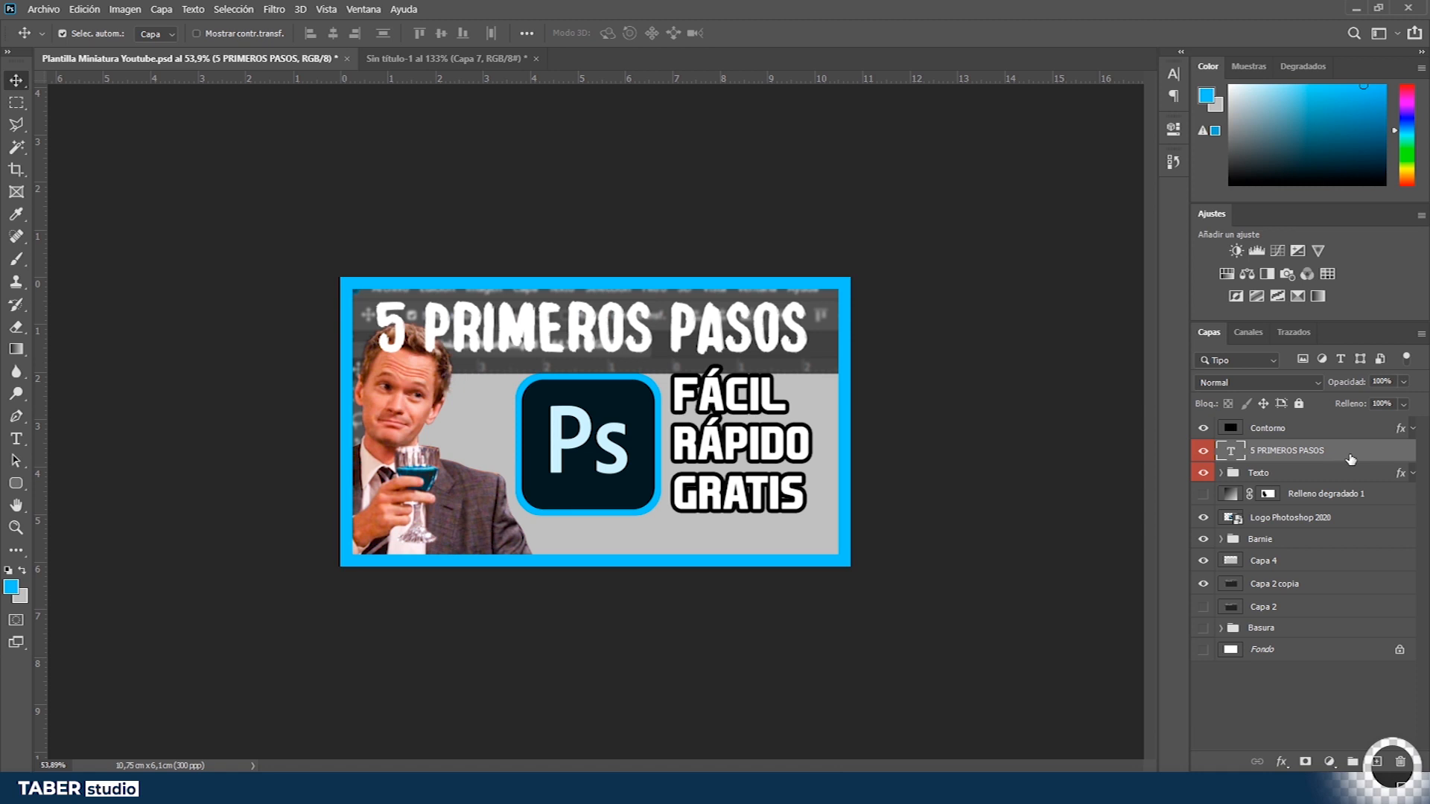
{"action": "double_click", "coordinate": [1349, 456]}
{"action": "left_click_drag", "start_coordinate": [535, 96], "coordinate": [1294, 67]}
{"action": "left_click", "coordinate": [866, 390]}
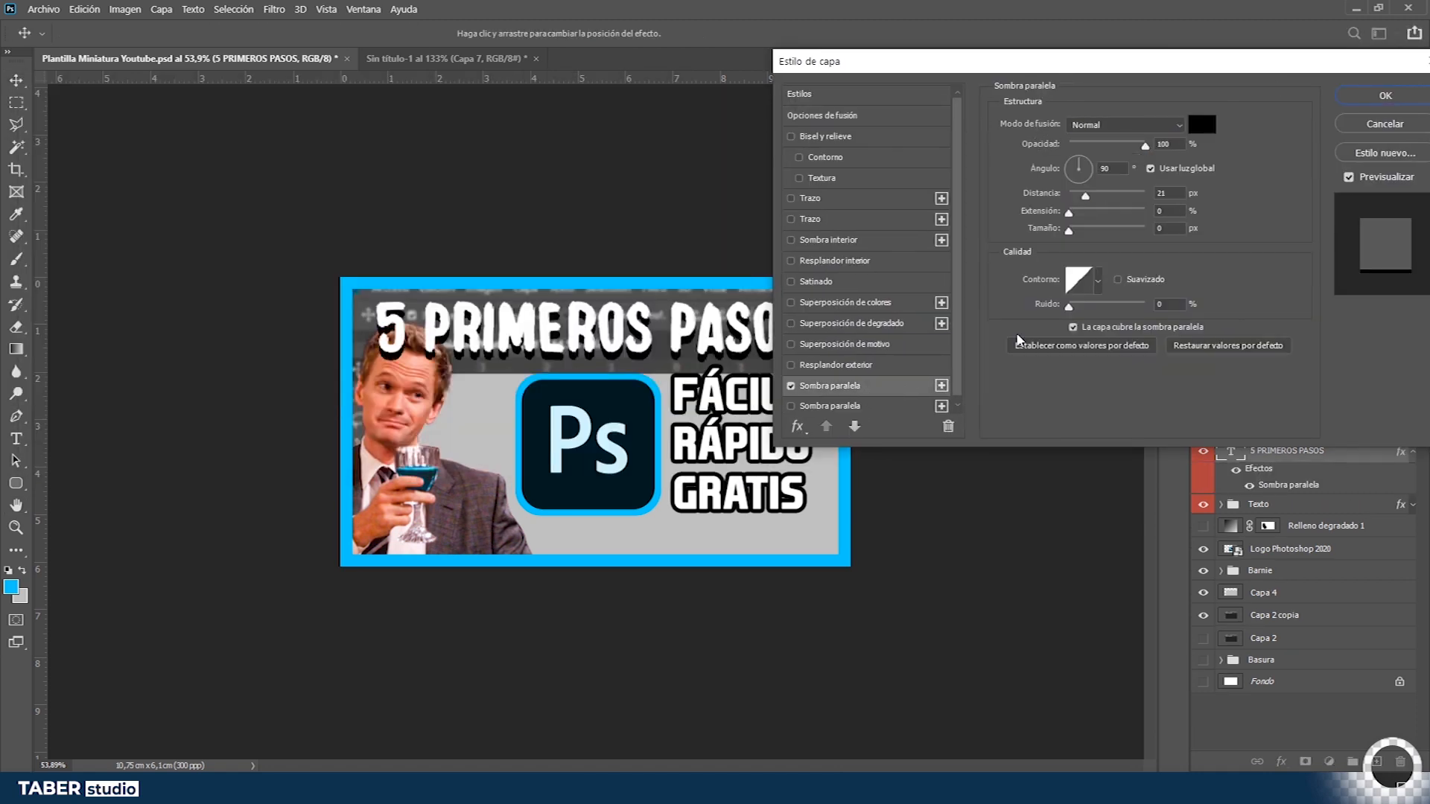
{"action": "left_click_drag", "start_coordinate": [1088, 200], "coordinate": [1035, 217]}
{"action": "left_click_drag", "start_coordinate": [1079, 147], "coordinate": [1118, 147]}
{"action": "left_click_drag", "start_coordinate": [1134, 60], "coordinate": [1010, 470]}
{"action": "key", "text": "Return"}
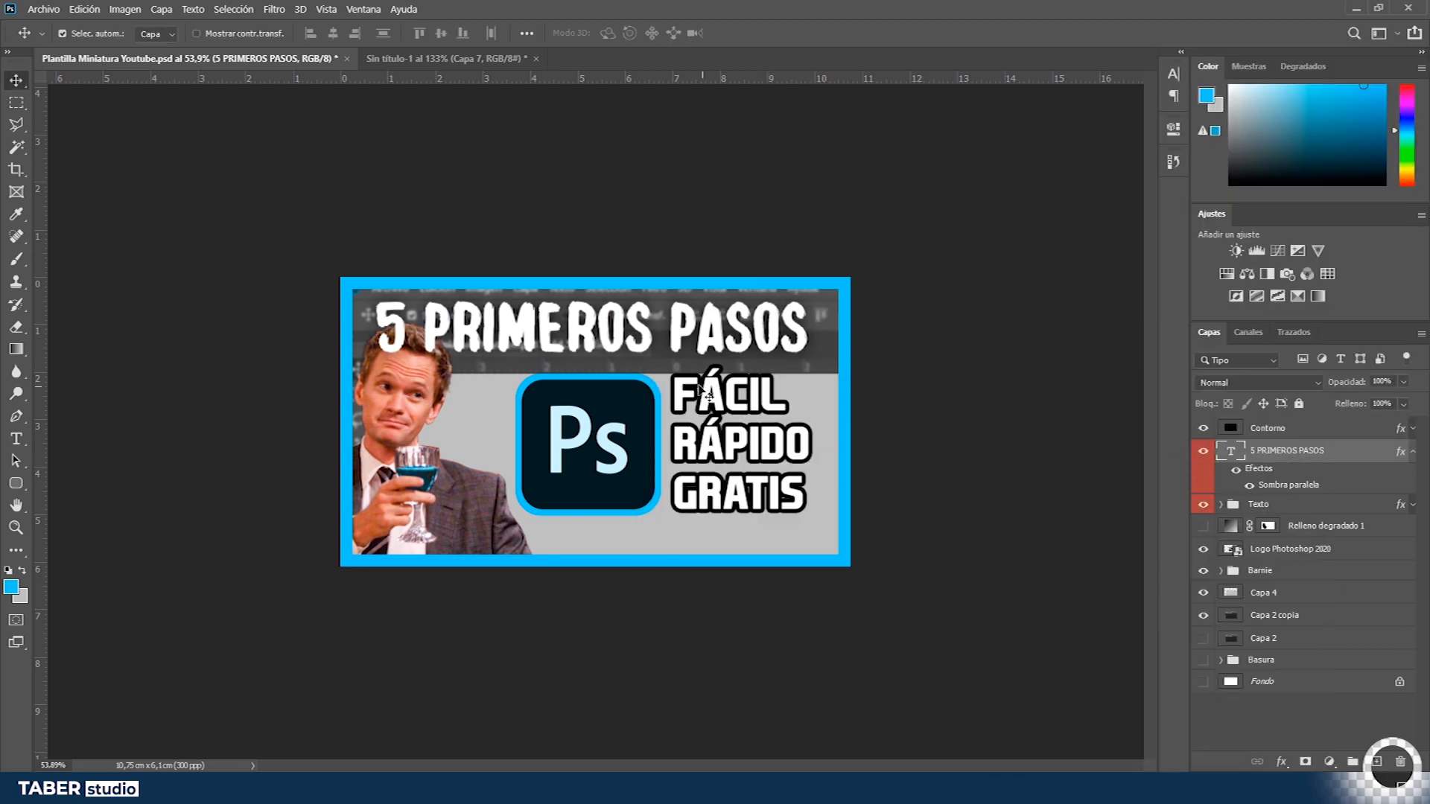
- Recolor the FÁCIL, RÁPIDO and GRATIS texts with the light blue d9f5ff sampled from the Ps logo
{"action": "double_click", "coordinate": [680, 389]}
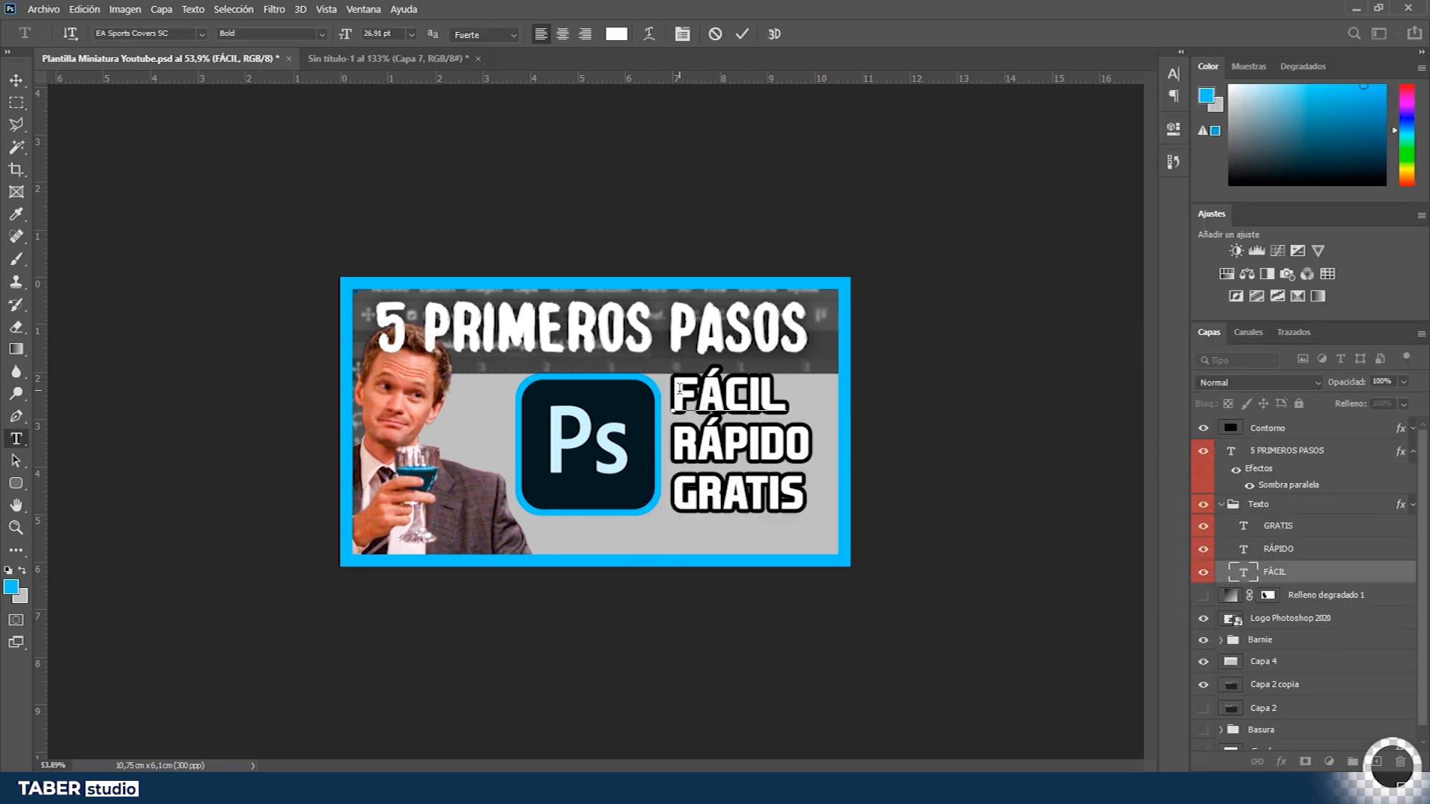
{"action": "left_click", "coordinate": [1292, 535], "text": "shift"}
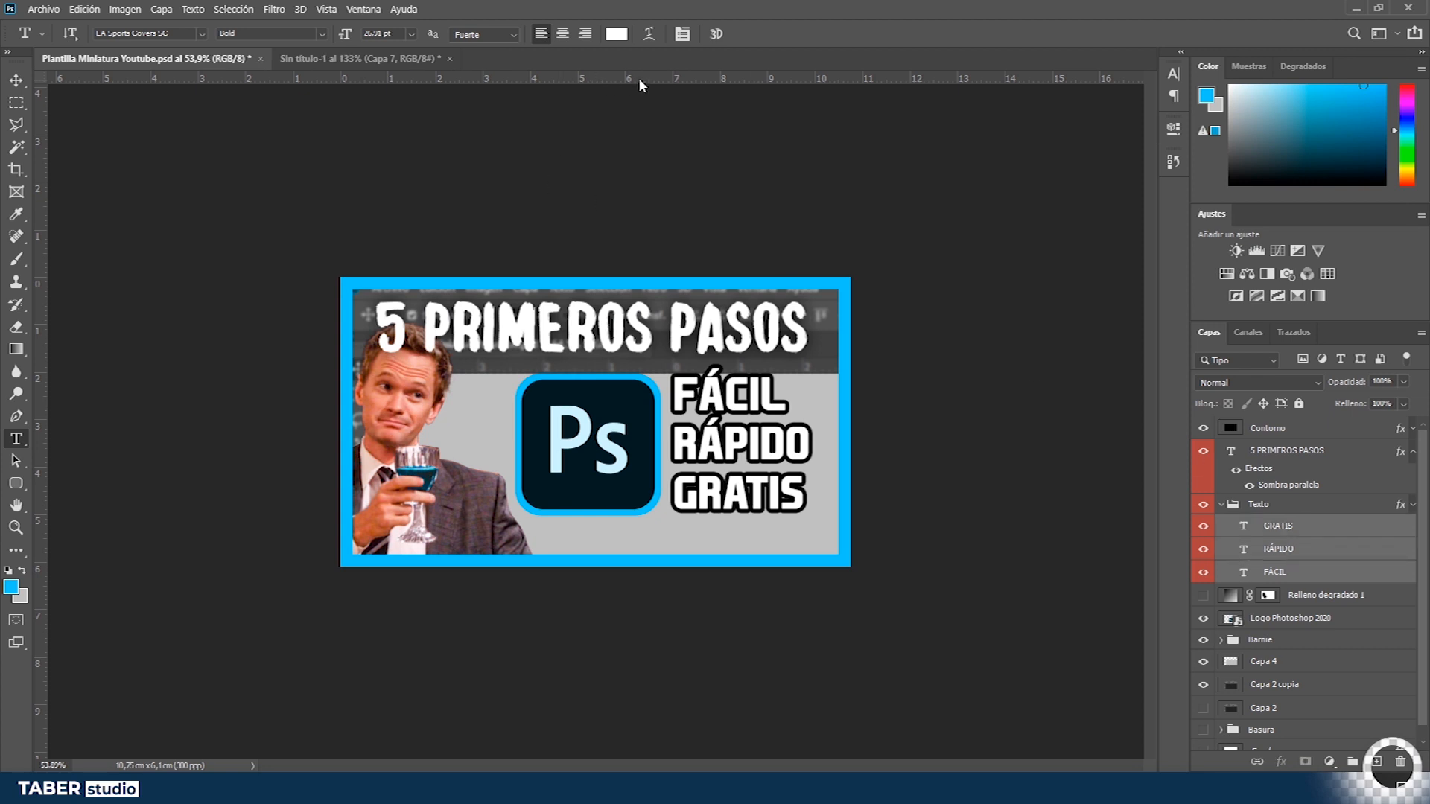
{"action": "left_click", "coordinate": [617, 34]}
{"action": "left_click", "coordinate": [584, 430]}
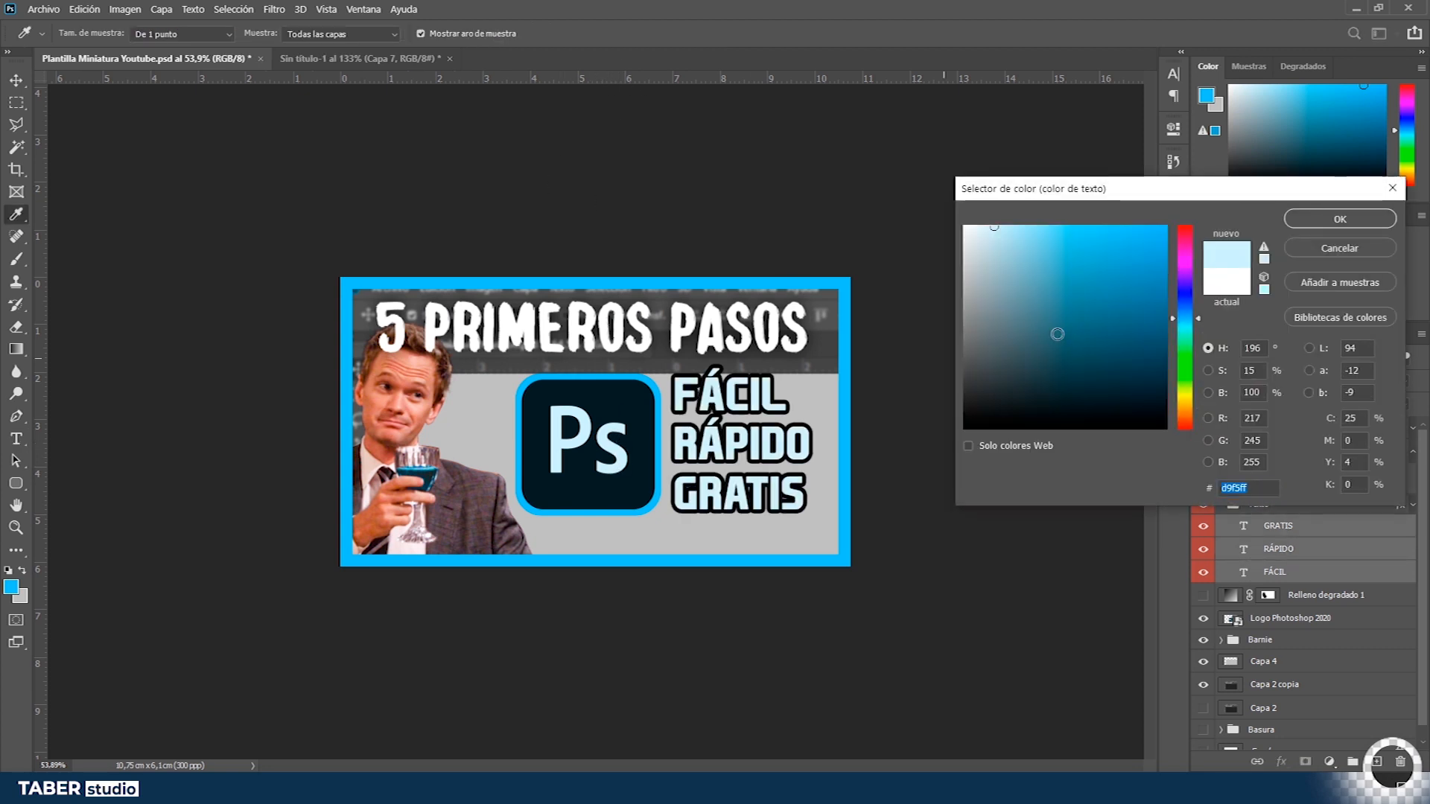
{"action": "left_click", "coordinate": [1345, 219]}
- Move the Barnie cutout slightly down
{"action": "key", "text": "v"}
{"action": "left_click", "coordinate": [1318, 428]}
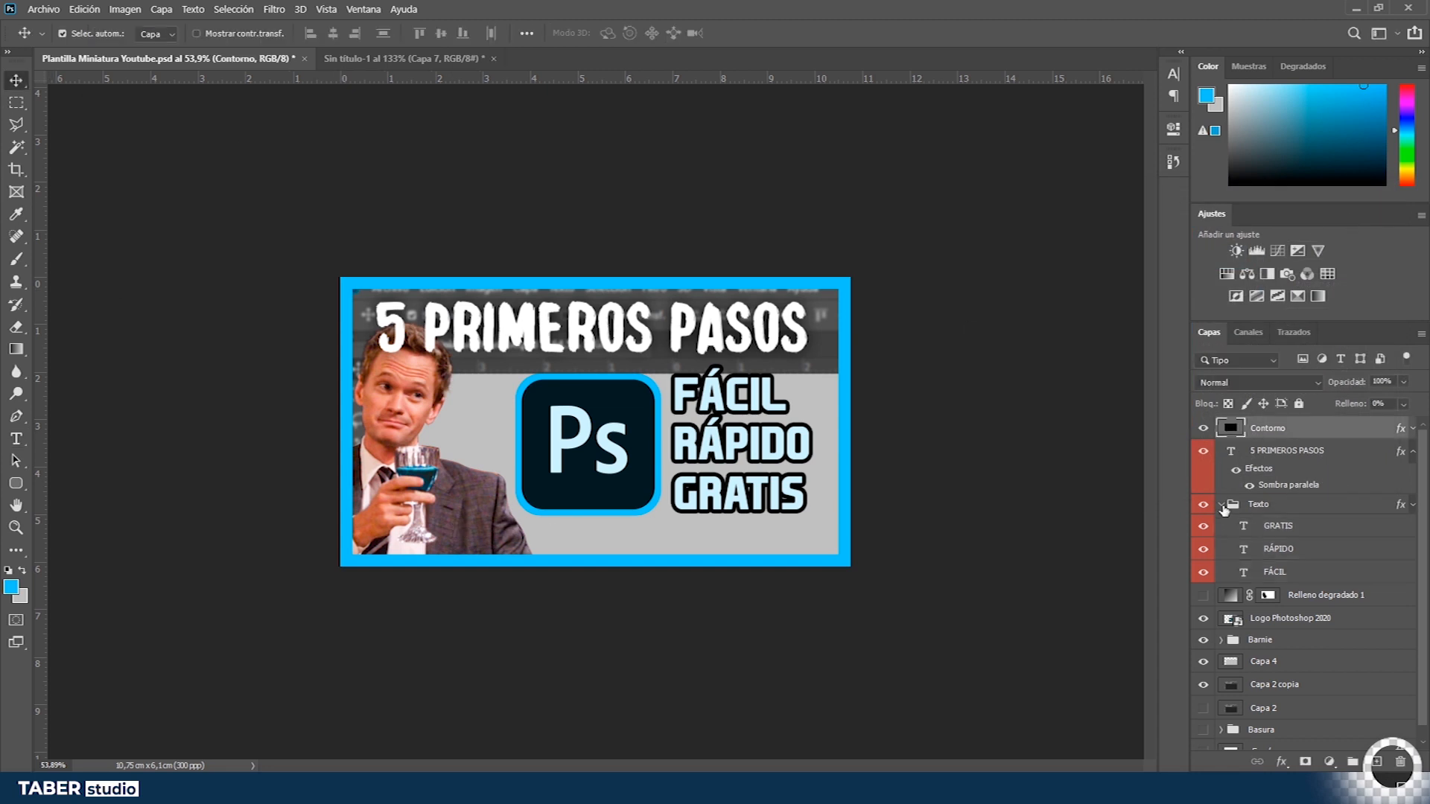
{"action": "left_click", "coordinate": [1221, 505], "text": "ctrl"}
{"action": "left_click", "coordinate": [1290, 539]}
{"action": "left_click_drag", "start_coordinate": [504, 393], "coordinate": [506, 418]}
- Scale up the 5 PRIMEROS PASOS title with Free Transform
{"action": "left_click", "coordinate": [1269, 430]}
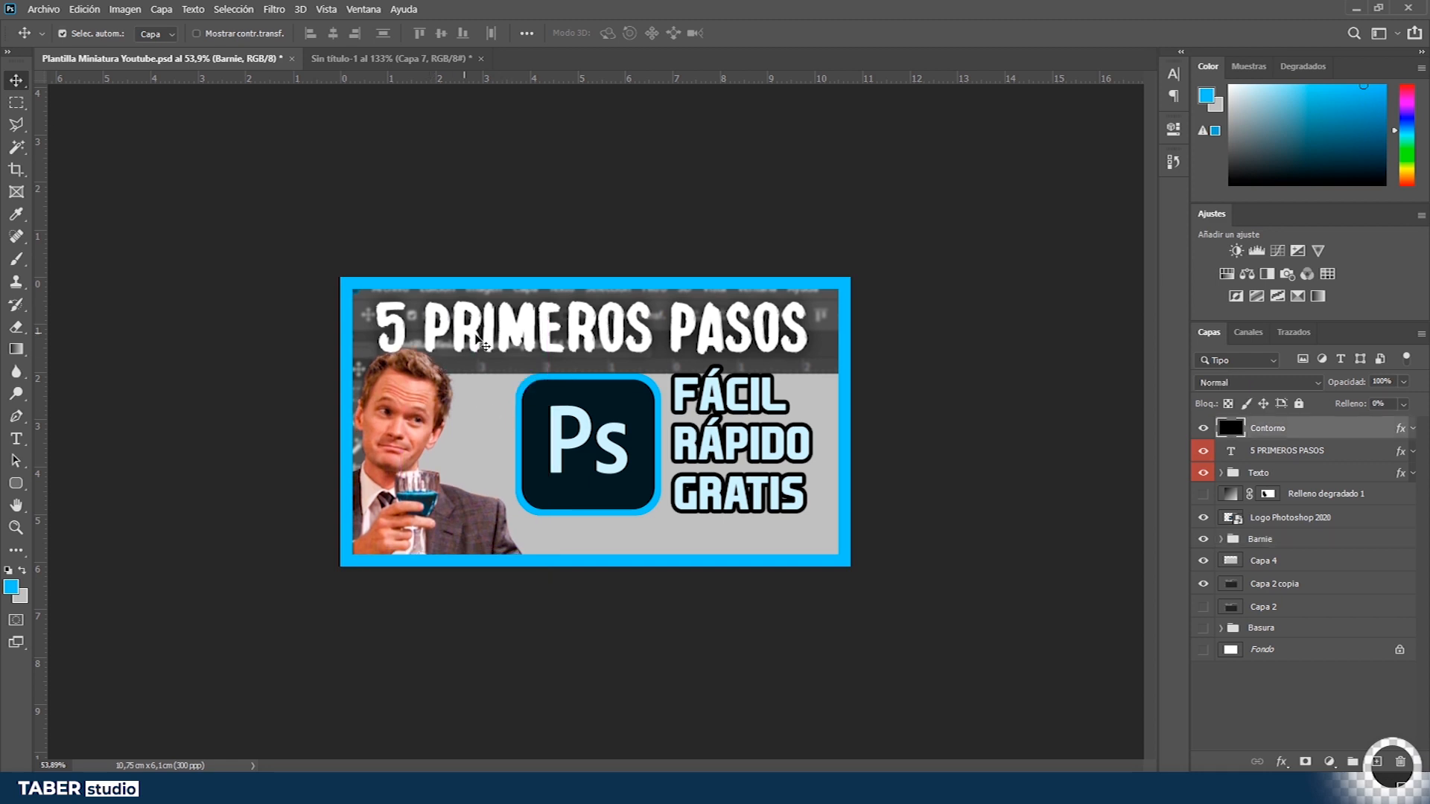
{"action": "left_click", "coordinate": [1277, 452]}
{"action": "key", "text": "ctrl+t"}
{"action": "left_click_drag", "start_coordinate": [807, 296], "coordinate": [836, 284]}
{"action": "key", "text": "Return"}
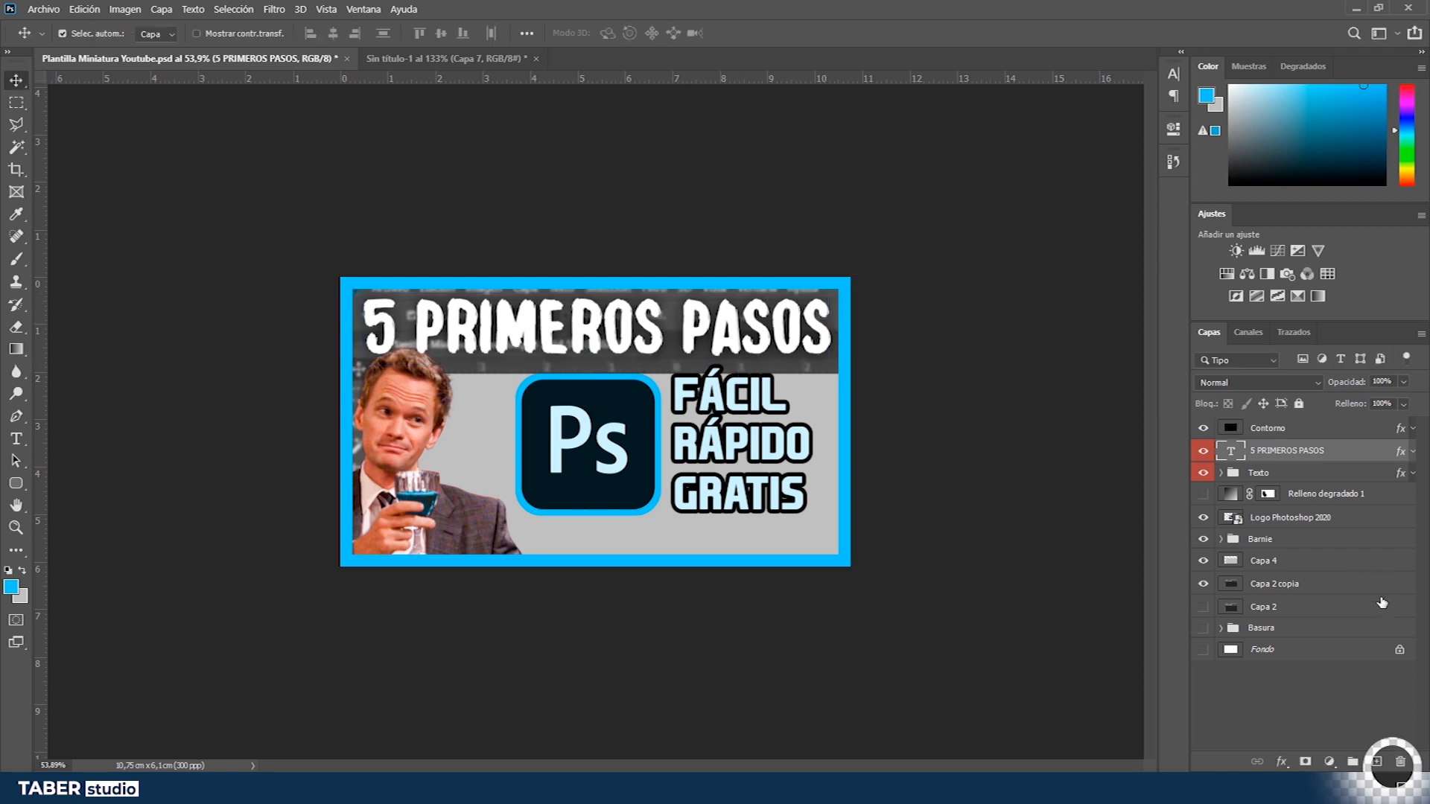
- Shift the Capa 4 layer slightly down and to the right
{"action": "left_click", "coordinate": [1305, 585]}
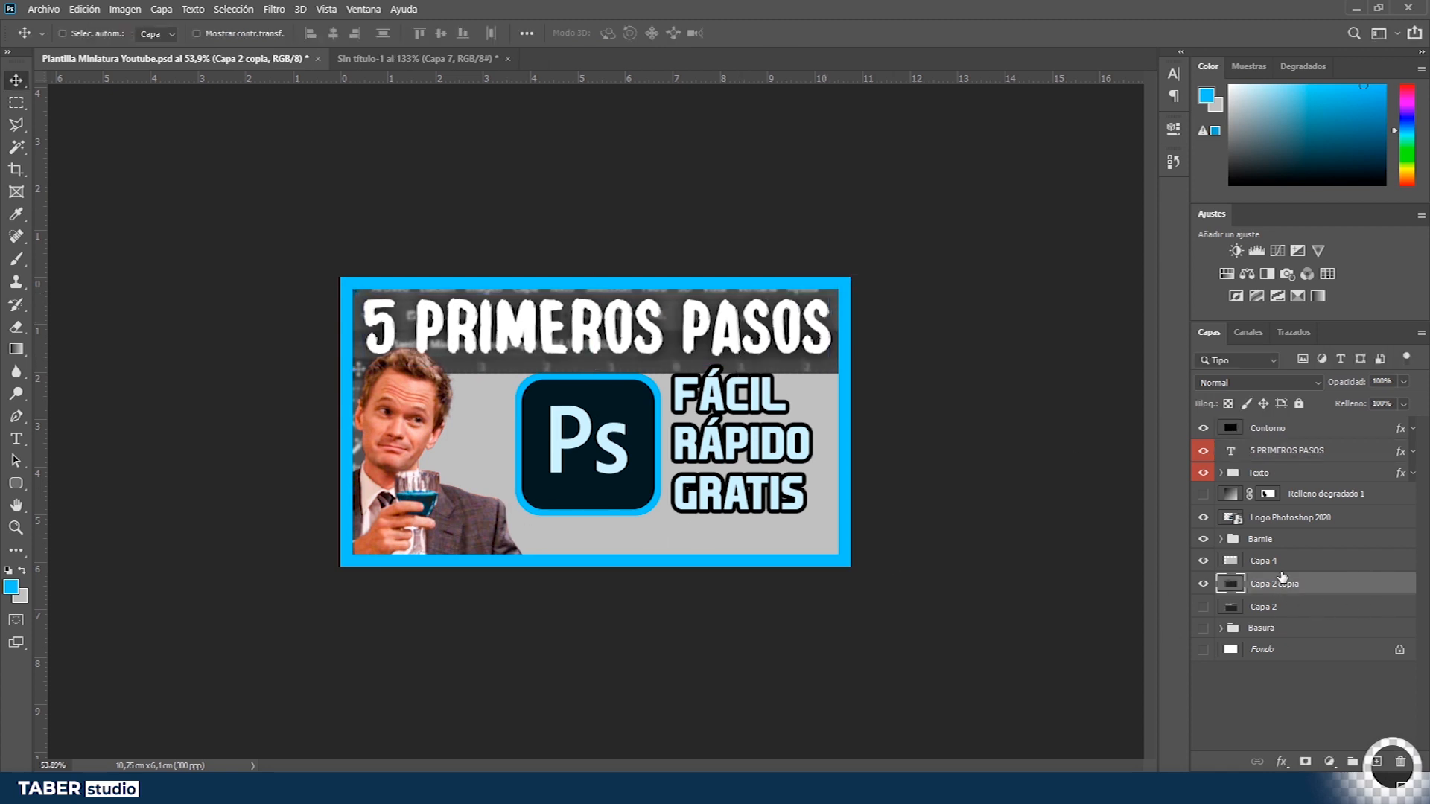
{"action": "left_click", "coordinate": [1283, 563], "text": "ctrl"}
{"action": "left_click_drag", "start_coordinate": [482, 472], "coordinate": [490, 479]}
{"action": "left_click", "coordinate": [569, 346], "text": "ctrl"}
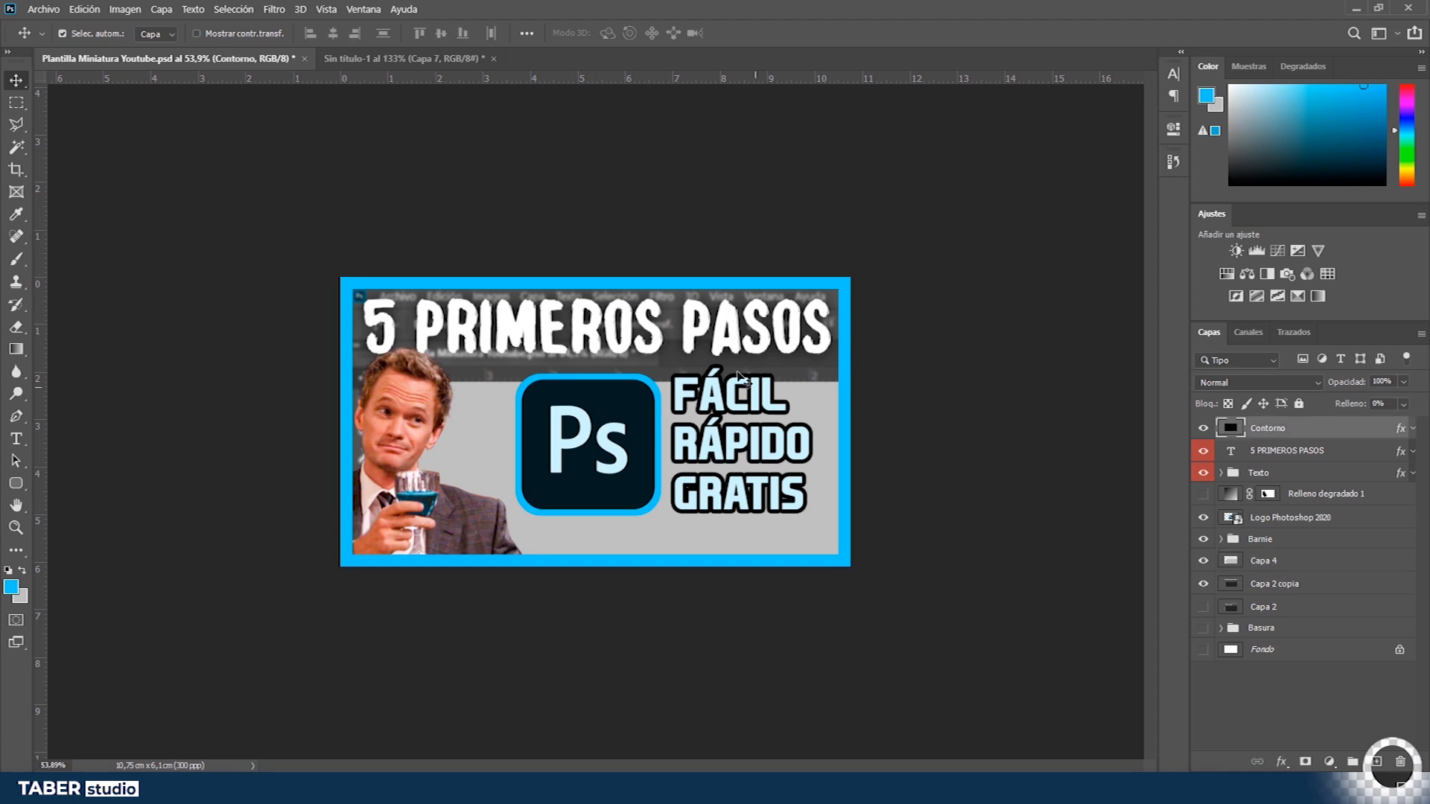
- Nudge the 5 PRIMEROS PASOS title into a slightly adjusted position
{"action": "left_click", "coordinate": [1315, 519]}
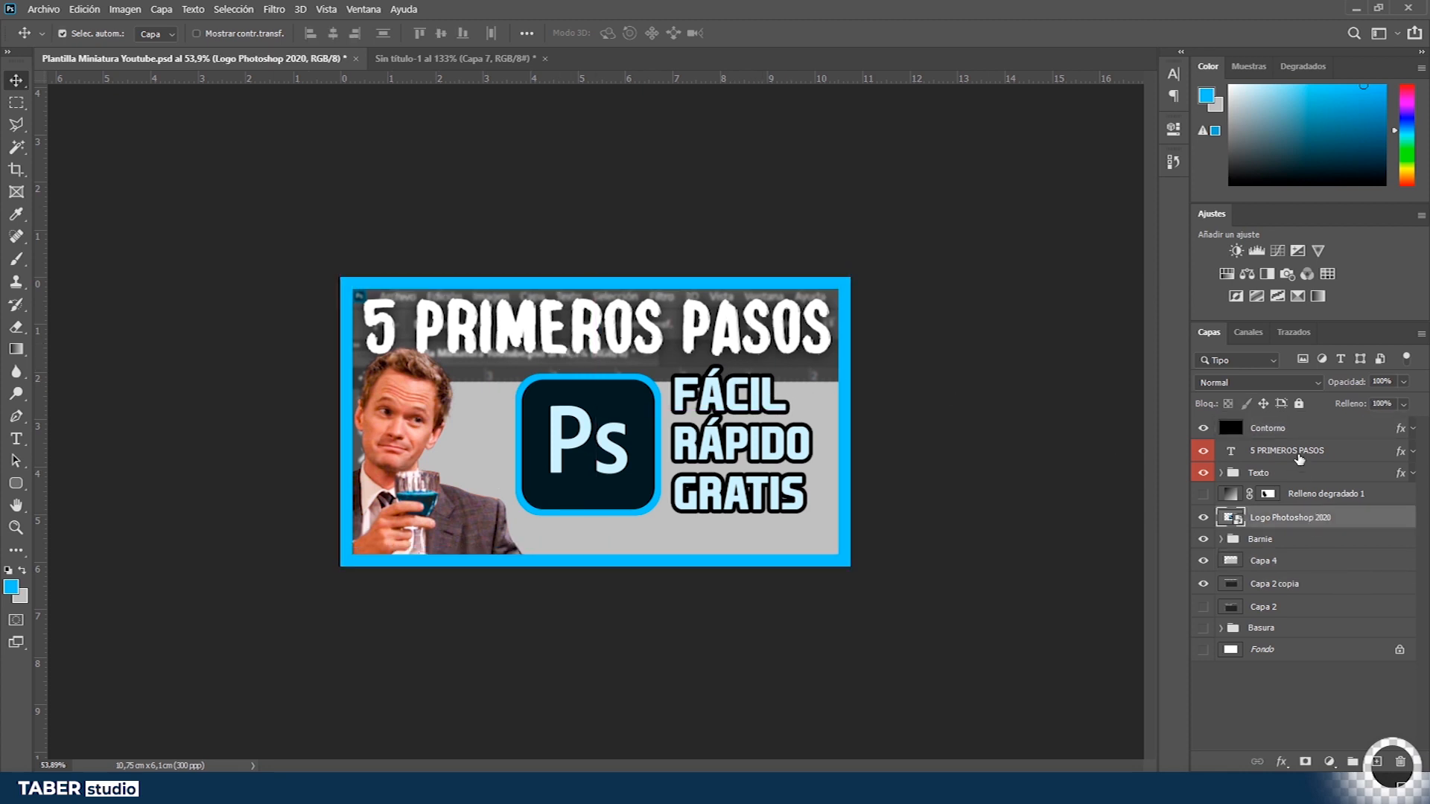
{"action": "left_click", "coordinate": [1300, 453]}
{"action": "mouse_move", "coordinate": [671, 412]}
{"action": "left_mouse_down"}
{"action": "mouse_move", "coordinate": [673, 398]}
{"action": "mouse_move", "coordinate": [671, 427]}
{"action": "left_mouse_up"}
{"action": "left_click_drag", "start_coordinate": [779, 450], "coordinate": [780, 446]}
{"action": "left_click_drag", "start_coordinate": [755, 457], "coordinate": [755, 447]}
{"action": "left_click_drag", "start_coordinate": [720, 531], "coordinate": [736, 497]}
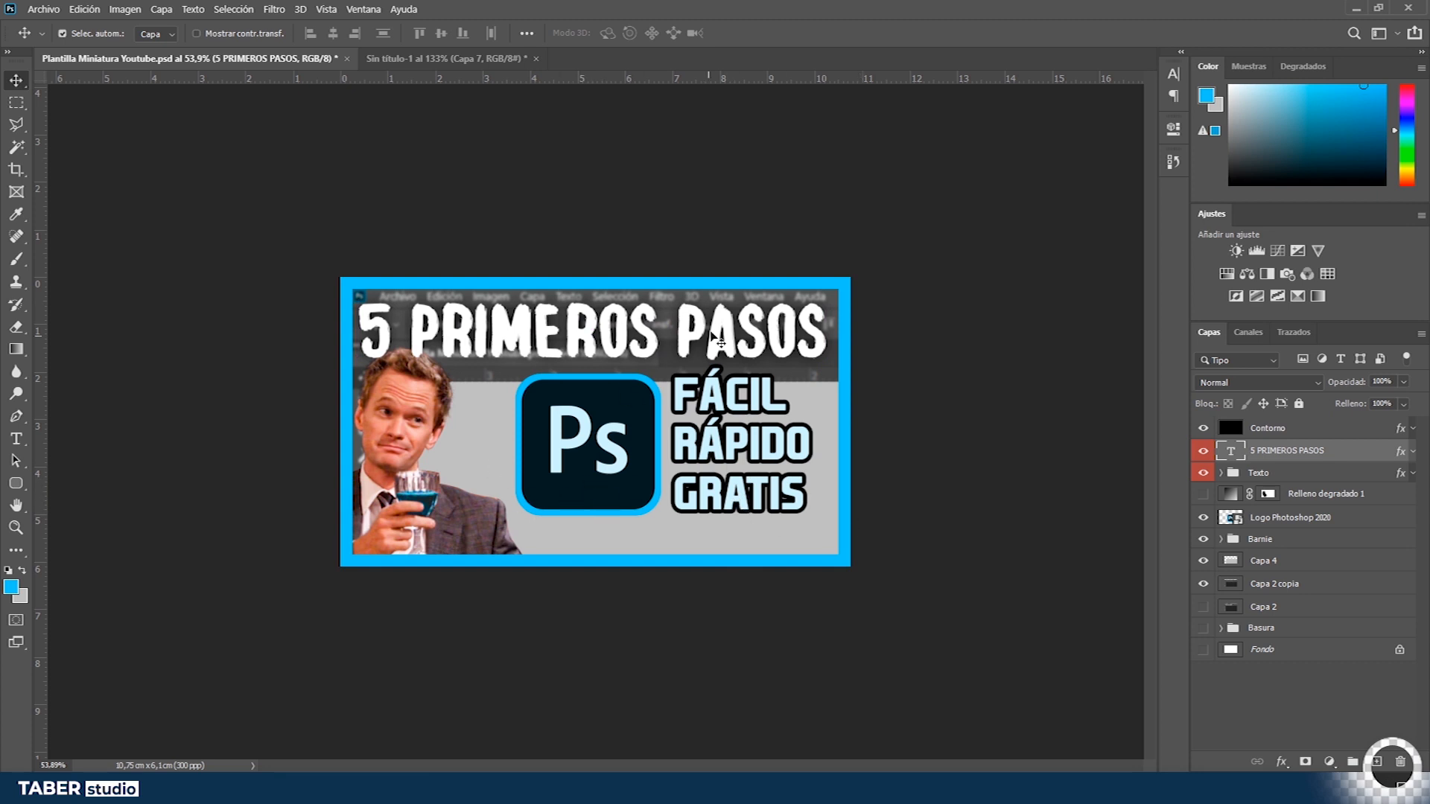
{"action": "left_click_drag", "start_coordinate": [719, 343], "coordinate": [719, 341]}
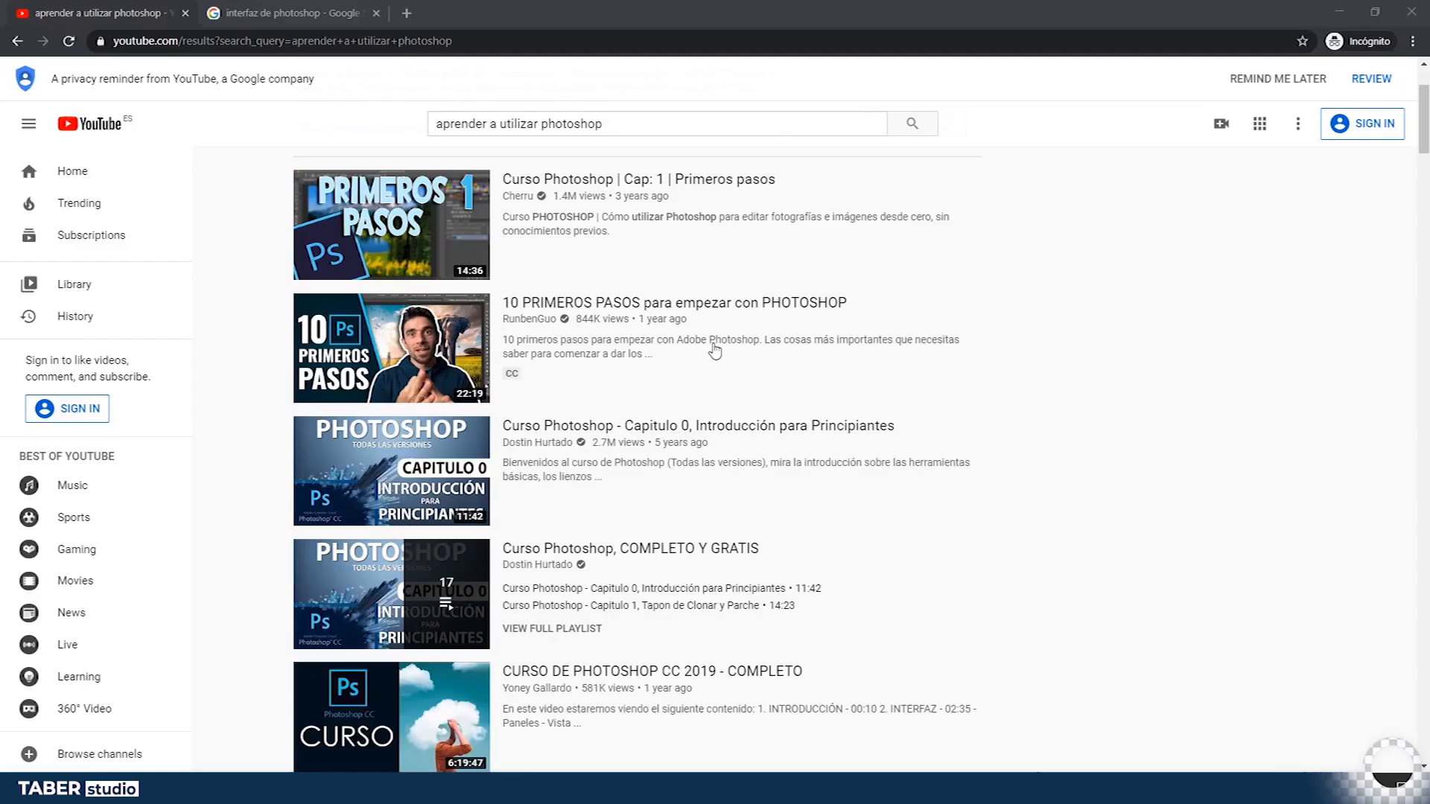
- Switch to the browser, search Google Images for "true history meme" and open a True Story result
{"action": "left_click", "coordinate": [376, 7]}
{"action": "type", "text": "true history meme"}
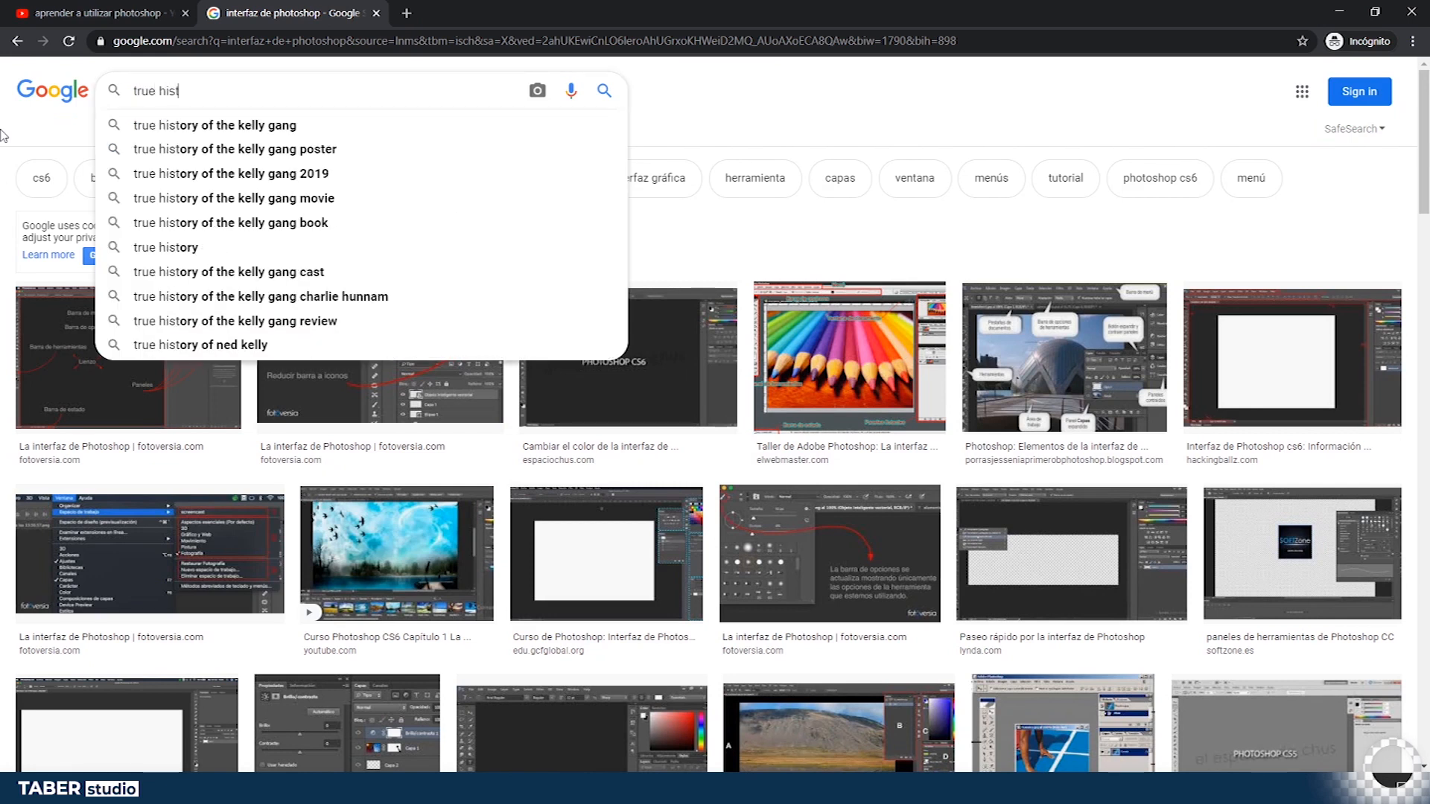
{"action": "key", "text": "Return"}
{"action": "left_click", "coordinate": [97, 335]}
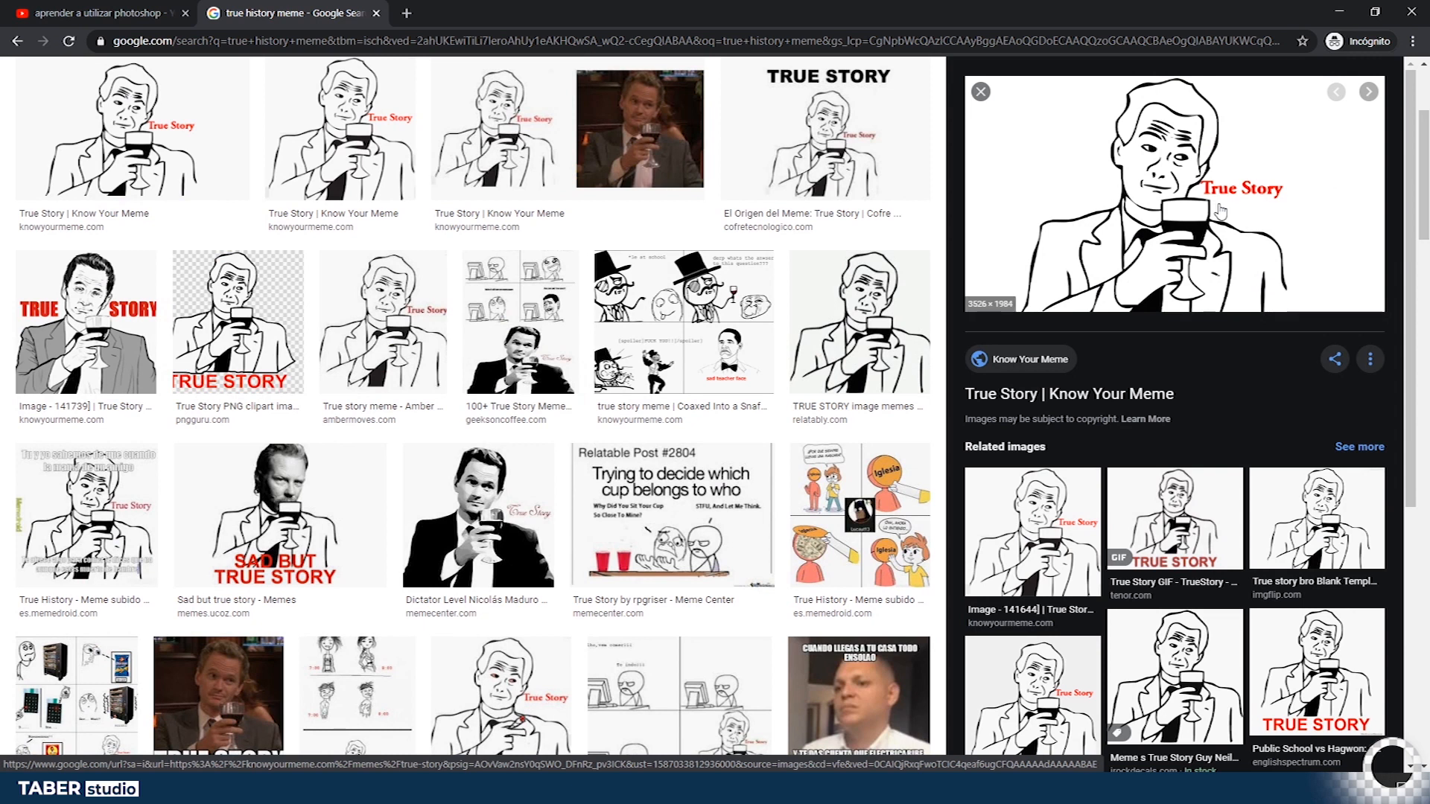
- Return to Photoshop and paste a True Story text box beside Barnie's glass
{"action": "key", "text": "alt+Tab"}
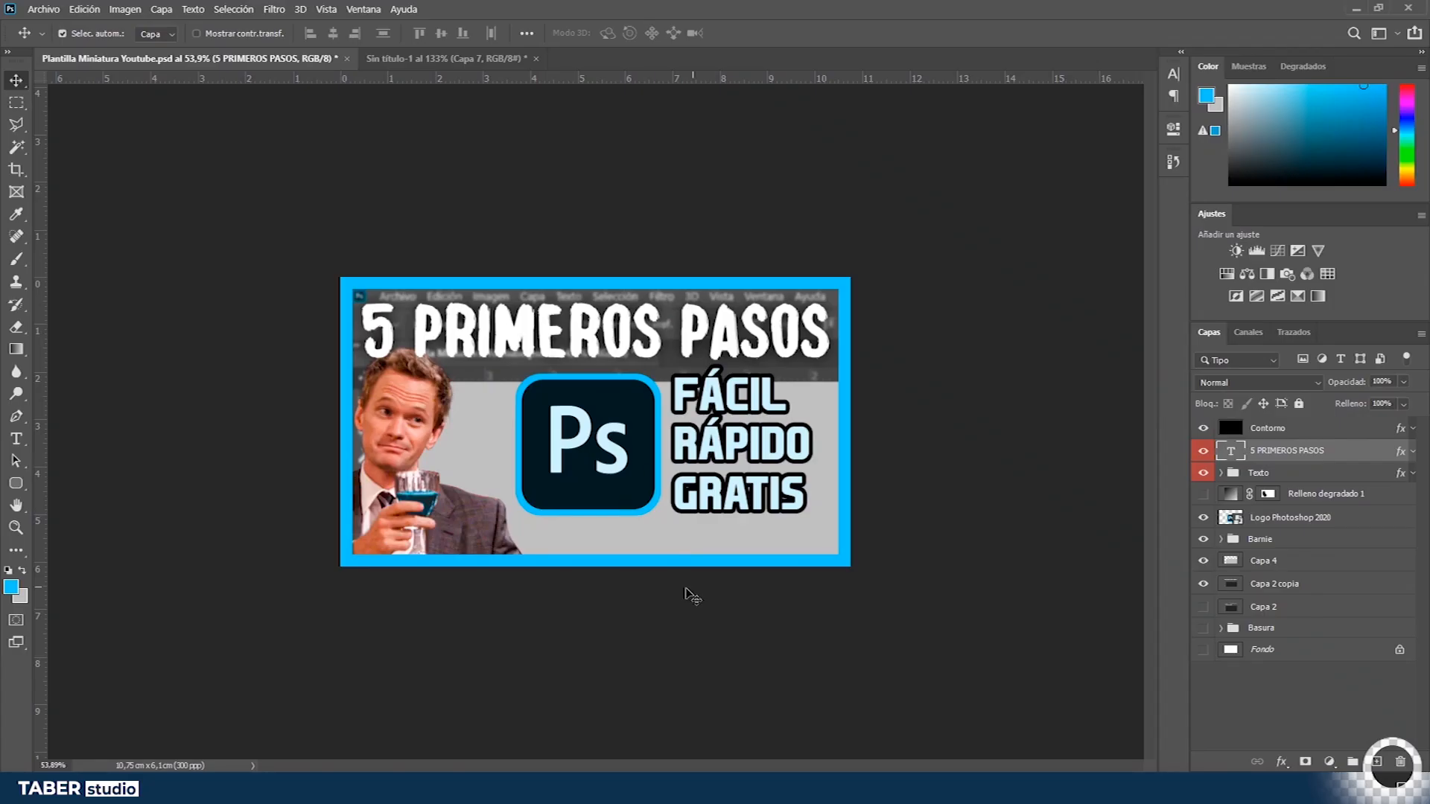
{"action": "key", "text": "alt+Tab"}
{"action": "key", "text": "alt+Tab"}
{"action": "key", "text": "t"}
{"action": "left_click_drag", "start_coordinate": [474, 508], "coordinate": [738, 576]}
{"action": "type", "text": "True Story"}
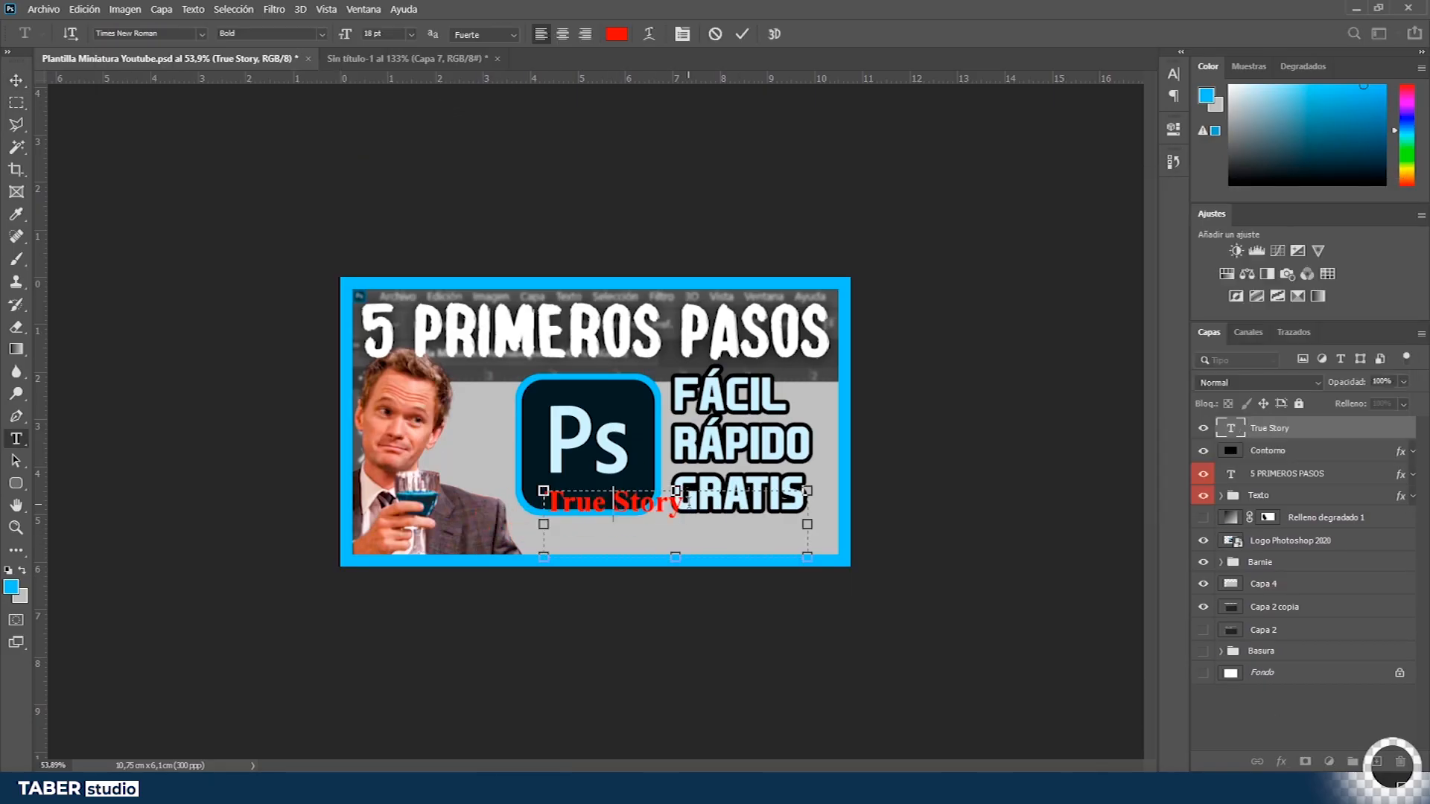
{"action": "left_click", "coordinate": [682, 33]}
{"action": "left_click", "coordinate": [1110, 116]}
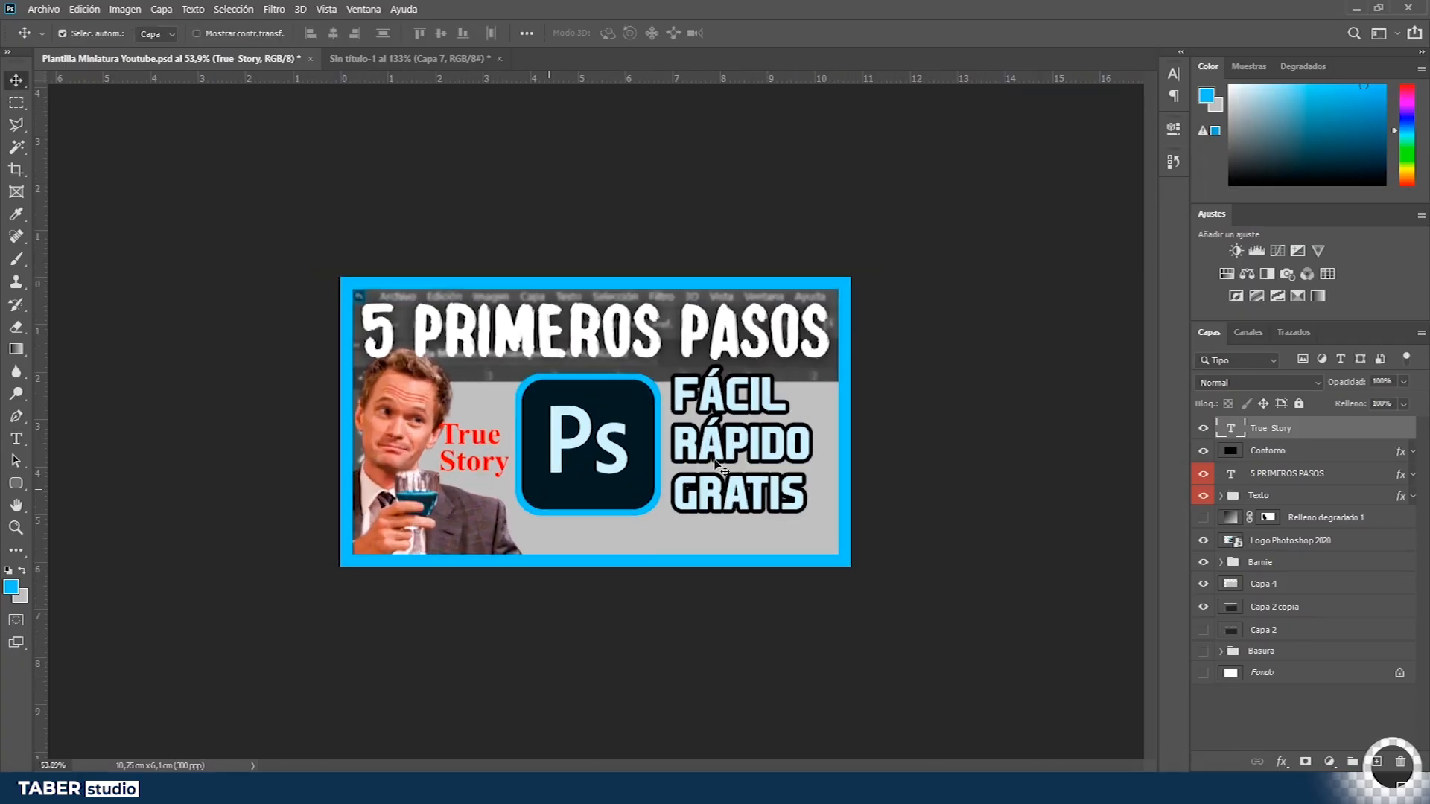
- Load the Capa 4 area as a selection and fill it with a light blue color using a large brush setting
{"action": "left_click", "coordinate": [1237, 583]}
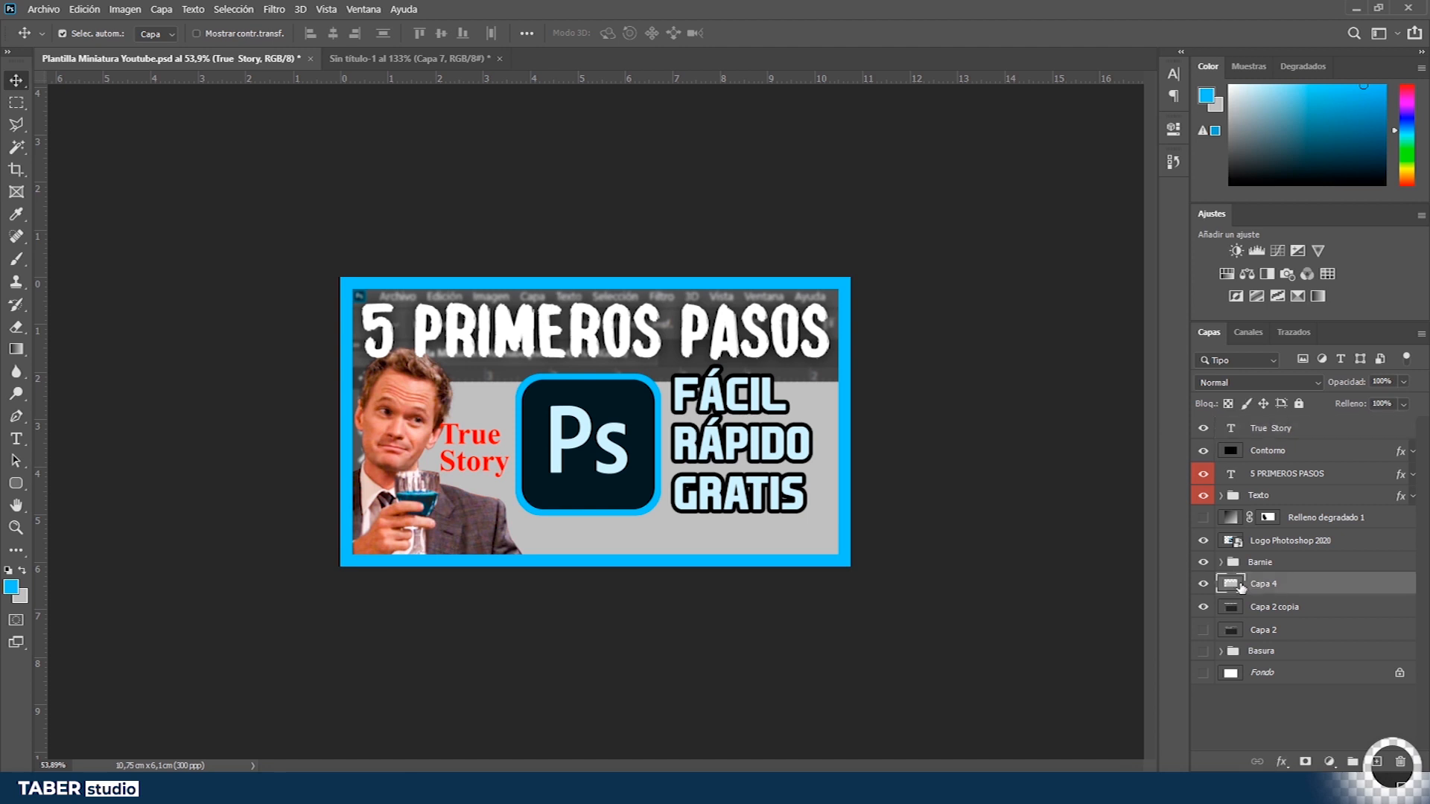
{"action": "left_click", "coordinate": [1234, 585], "text": "ctrl"}
{"action": "key", "text": "b"}
{"action": "left_click", "coordinate": [616, 443], "text": "alt"}
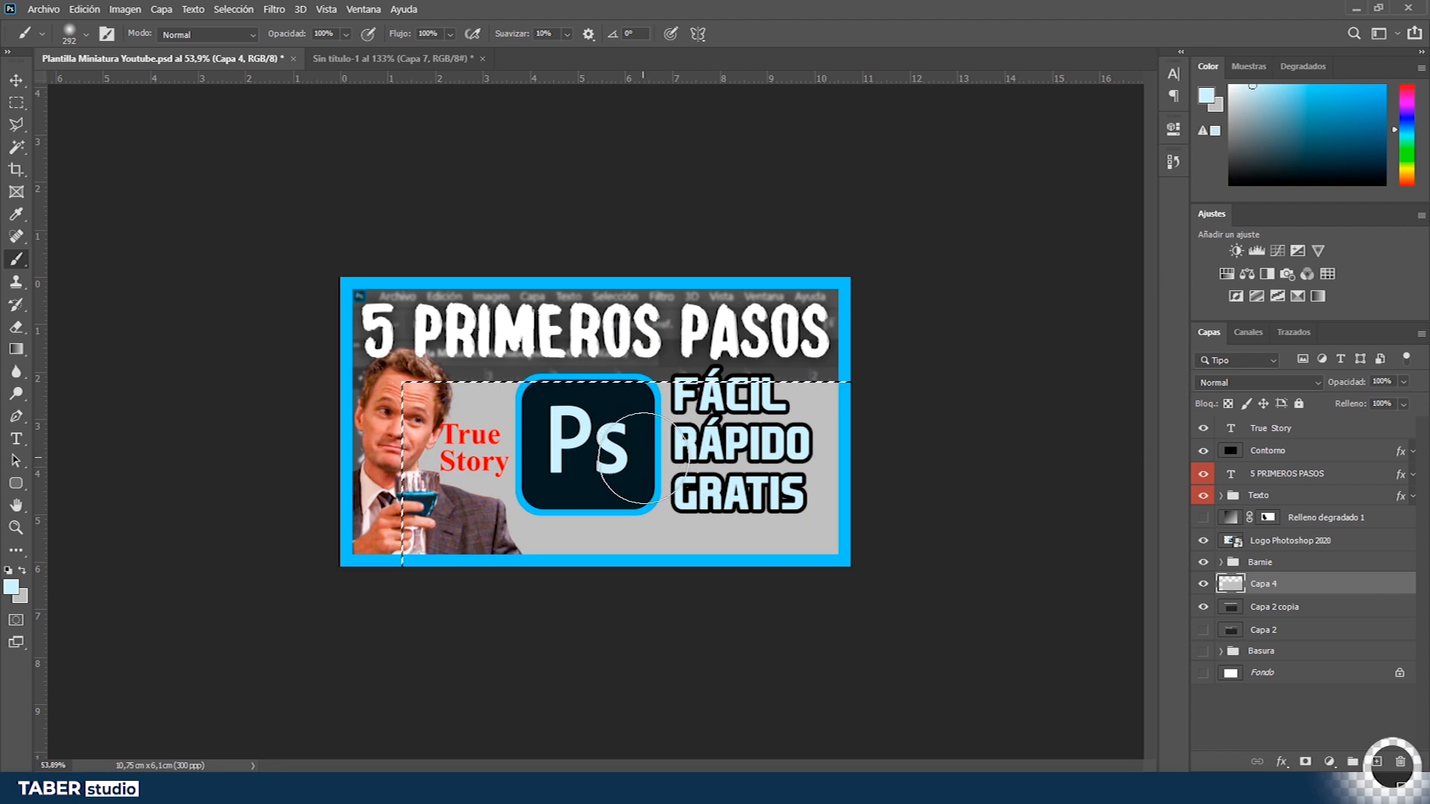
{"action": "left_click", "coordinate": [1206, 95]}
{"action": "left_click_drag", "start_coordinate": [1025, 396], "coordinate": [963, 225]}
{"action": "key", "text": "Return"}
{"action": "key", "text": "alt+BackSpace"}
- Paint soft white brush strokes on a new layer inside the selection to lighten the background, then deselect
{"action": "left_click", "coordinate": [1378, 765]}
{"action": "left_click_drag", "start_coordinate": [575, 435], "coordinate": [671, 432]}
{"action": "key", "text": "x"}
{"action": "left_click", "coordinate": [598, 438], "text": "alt"}
{"action": "left_click_drag", "start_coordinate": [808, 460], "coordinate": [568, 726]}
{"action": "key", "text": "ctrl+z"}
{"action": "mouse_move", "coordinate": [462, 484]}
{"action": "left_mouse_down"}
{"action": "mouse_move", "coordinate": [450, 459]}
{"action": "mouse_move", "coordinate": [533, 536]}
{"action": "left_mouse_up"}
{"action": "key", "text": "ctrl+d"}
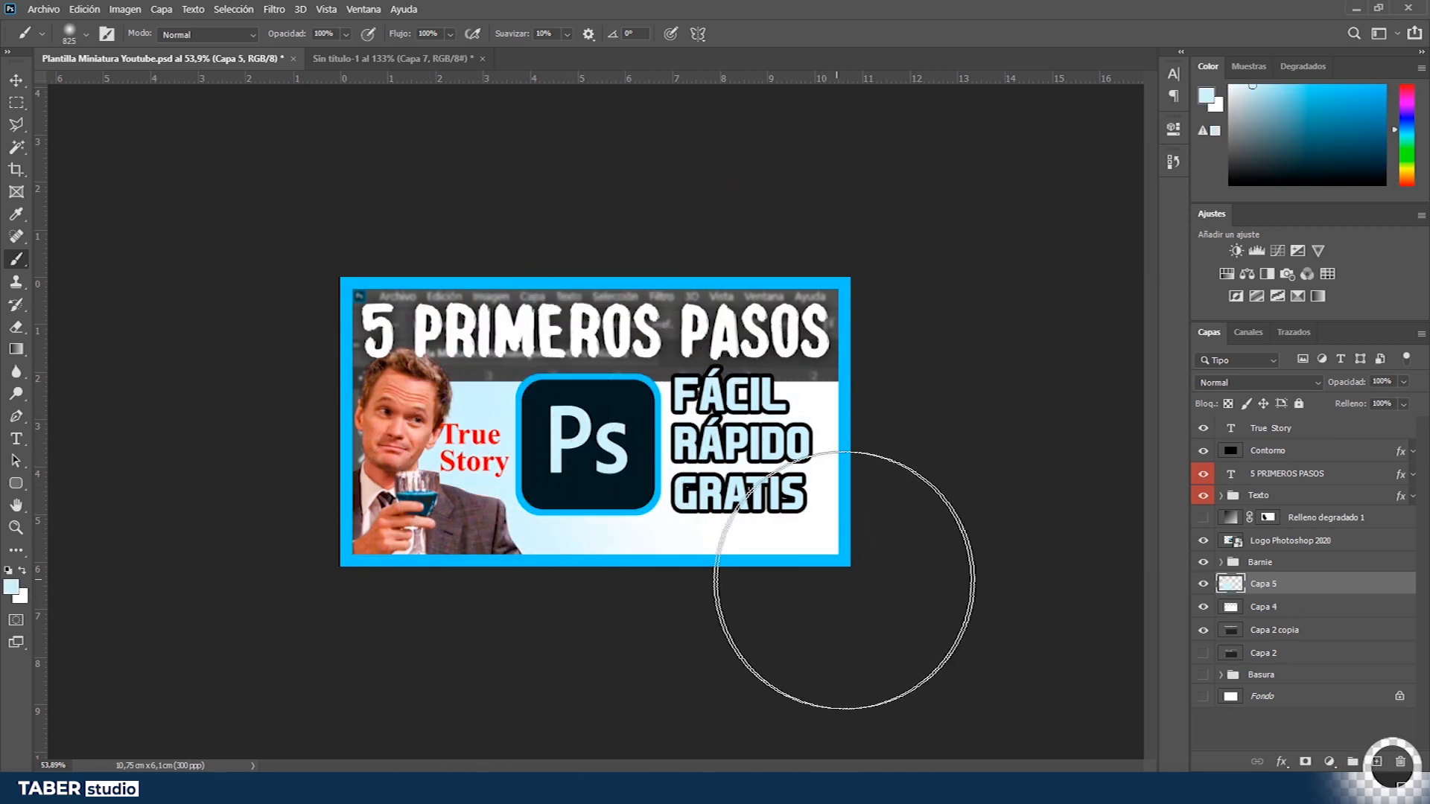
- Duplicate and merge the Barnie group, flip the copy horizontally and move it to the right side
{"action": "key", "text": "v"}
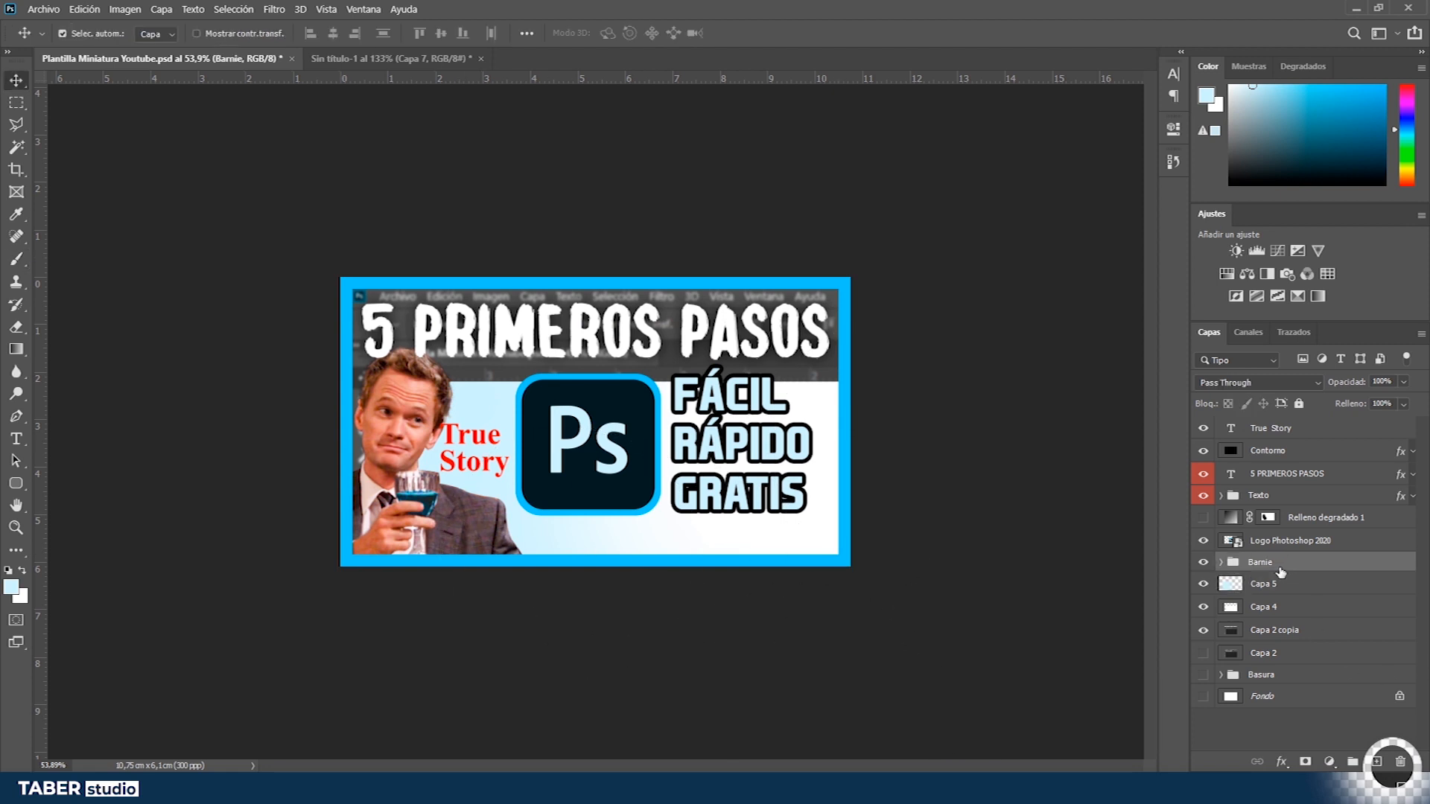
{"action": "key", "text": "ctrl+j"}
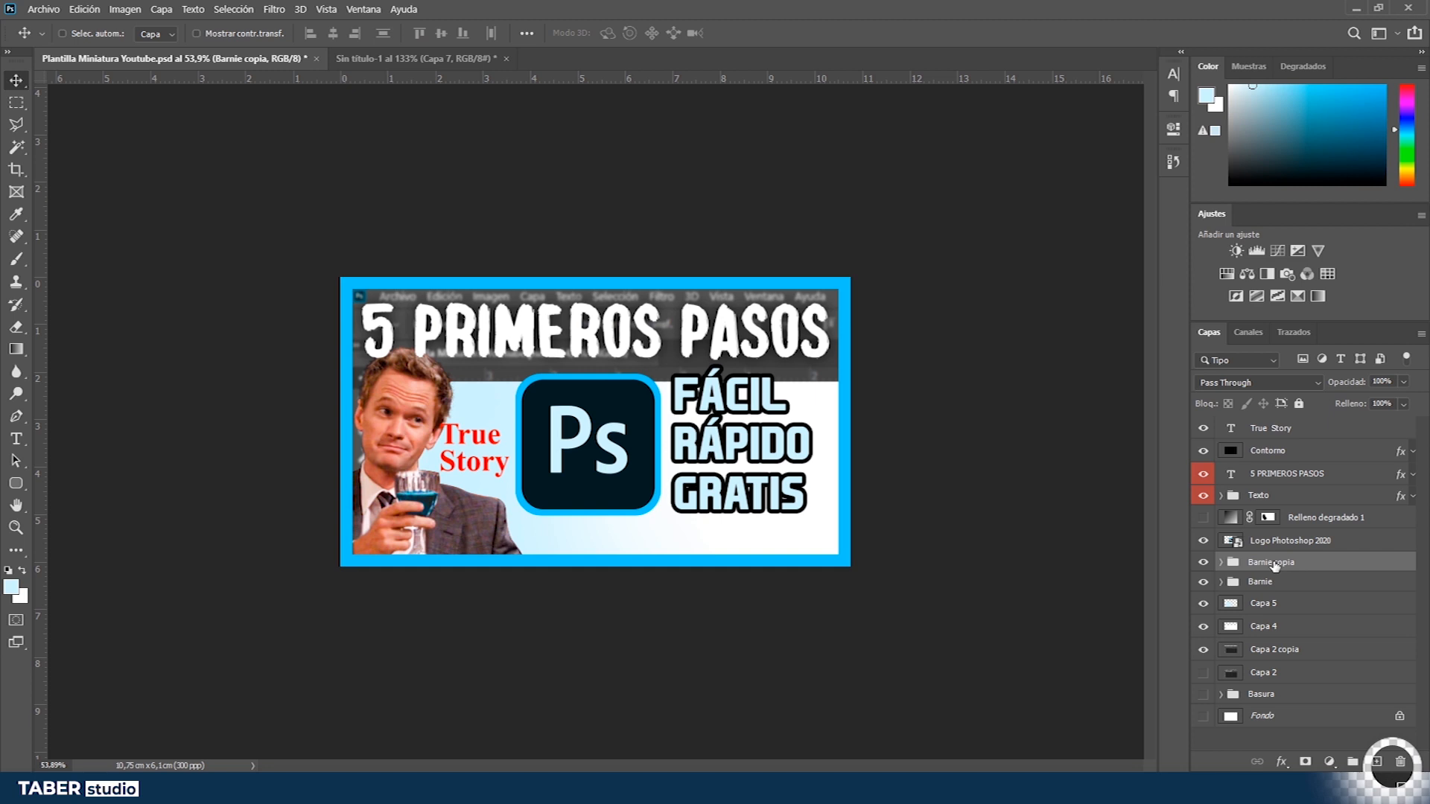
{"action": "key", "text": "ctrl+e"}
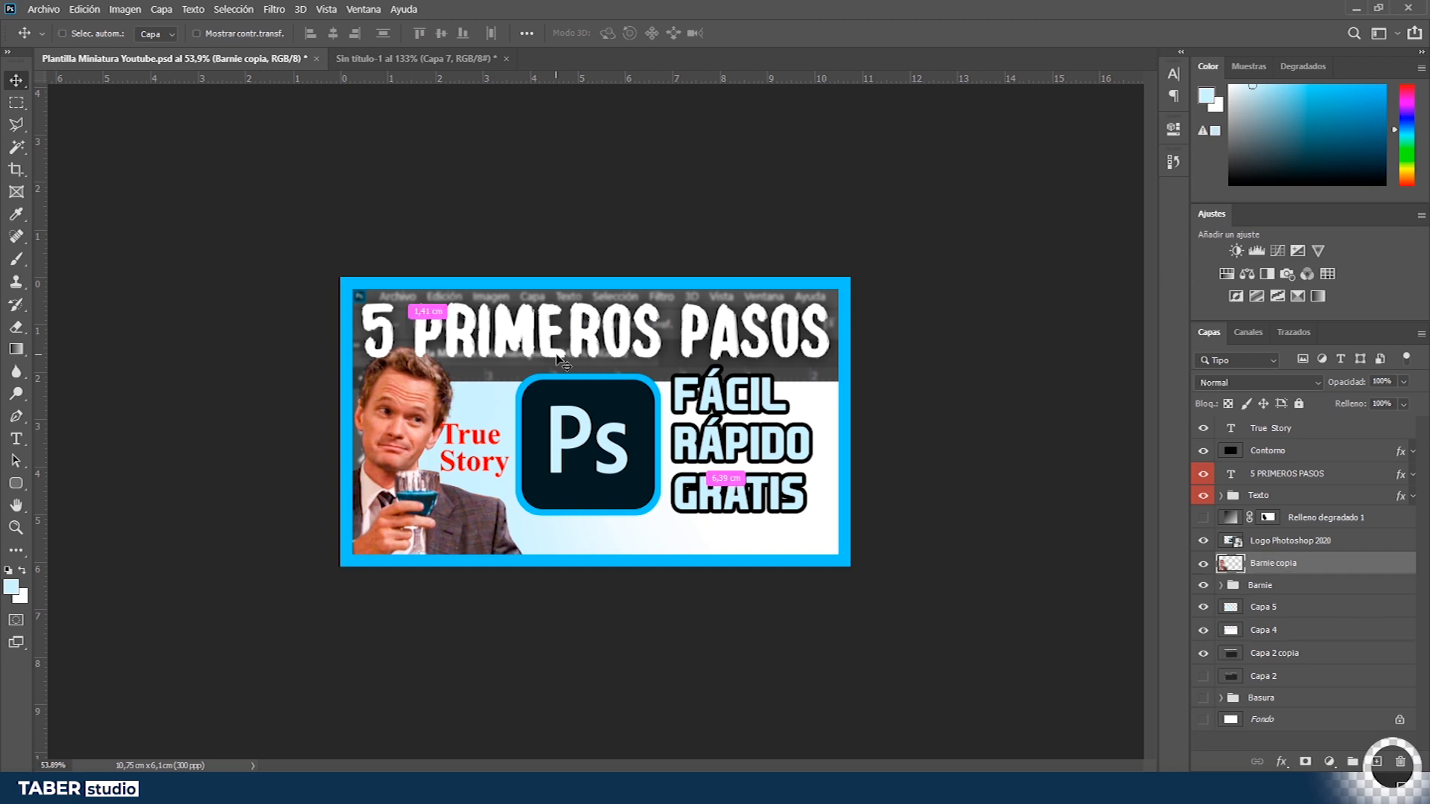
{"action": "key", "text": "ctrl+t"}
{"action": "key", "text": "ctrl+shift+h"}
{"action": "key", "text": "Return"}
{"action": "left_click_drag", "start_coordinate": [414, 521], "coordinate": [822, 514]}
{"action": "key", "text": "ctrl+t"}
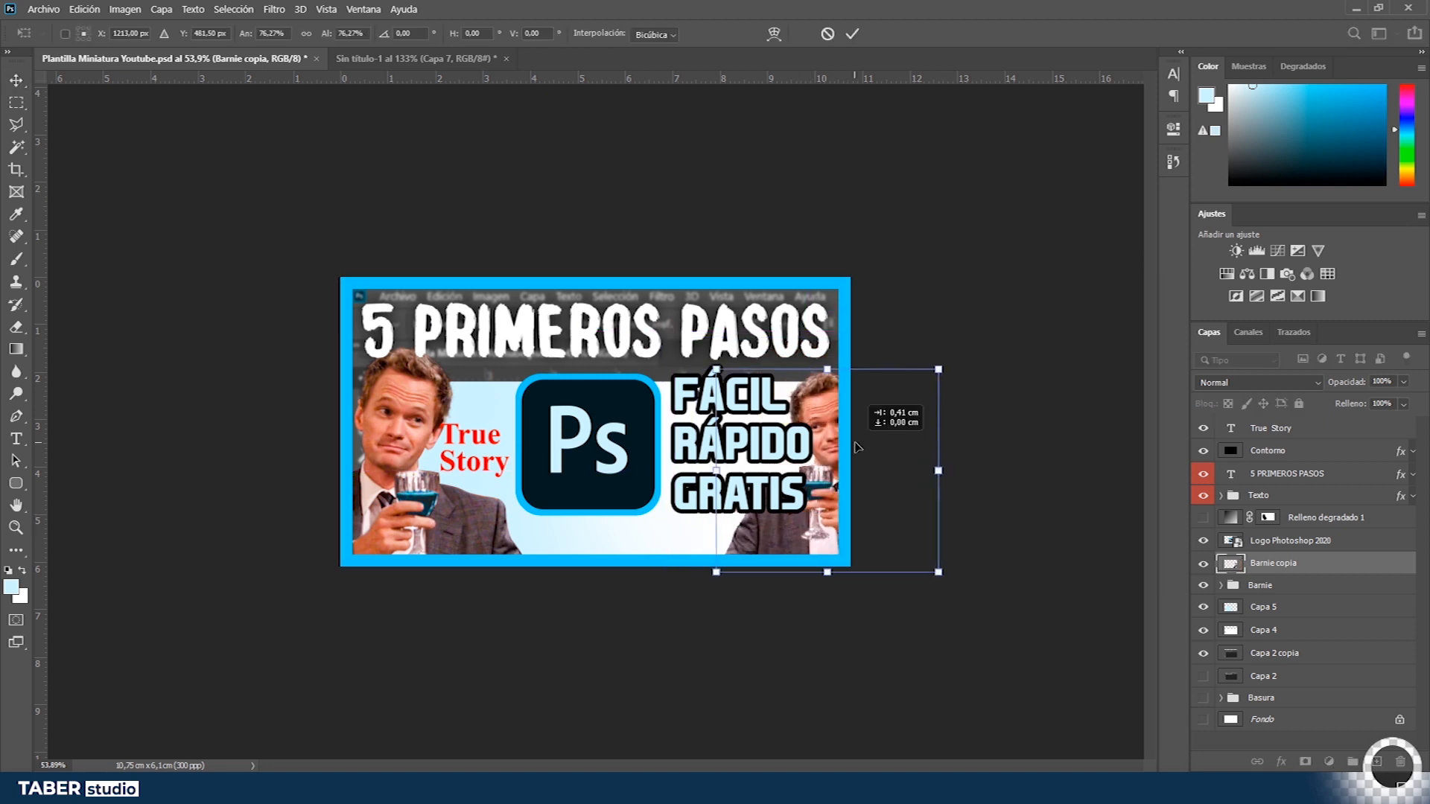
{"action": "key", "text": "Return"}
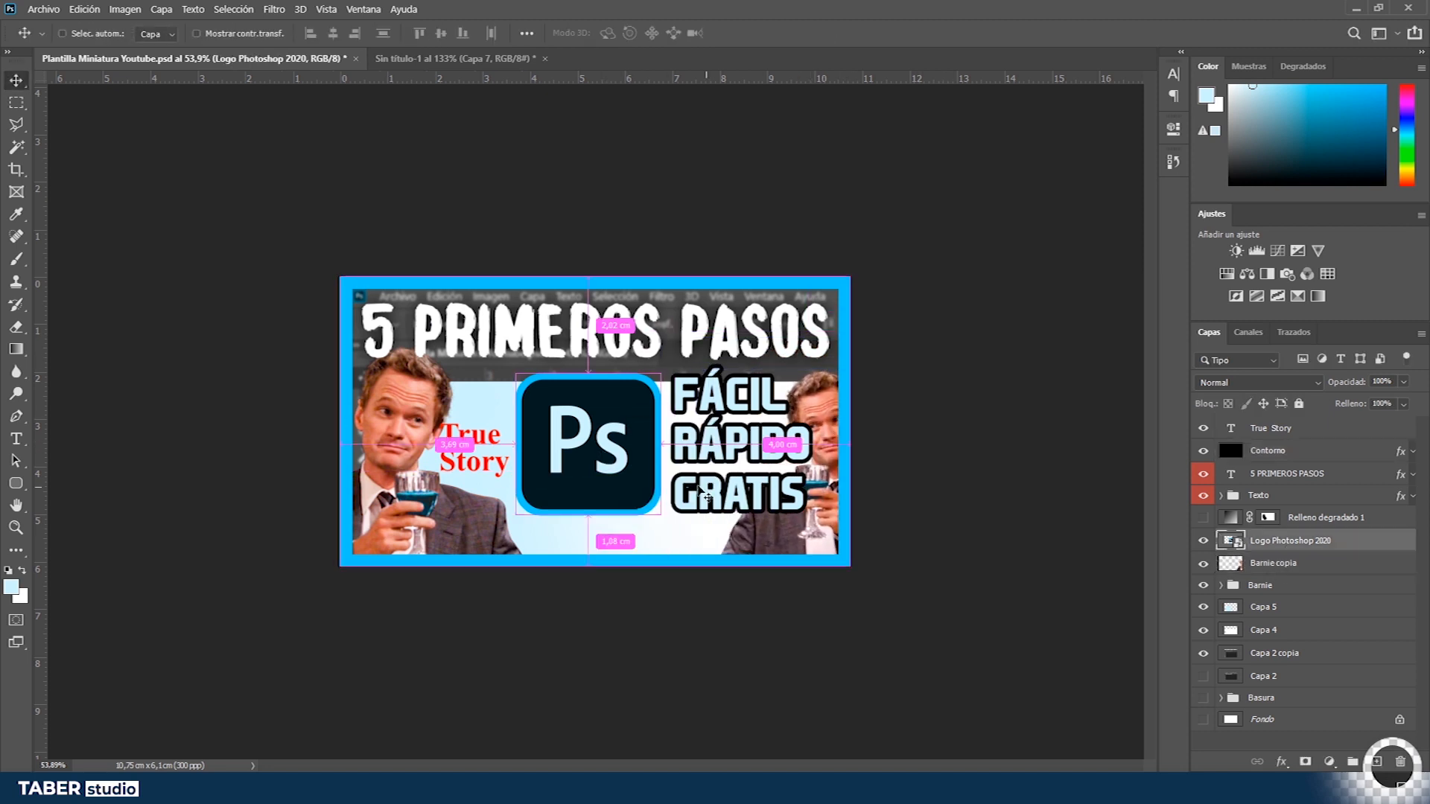
- Shift the FÁCIL/RÁPIDO/GRATIS group right and the flipped Barnie copy slightly left
{"action": "left_click", "coordinate": [844, 507], "text": "ctrl"}
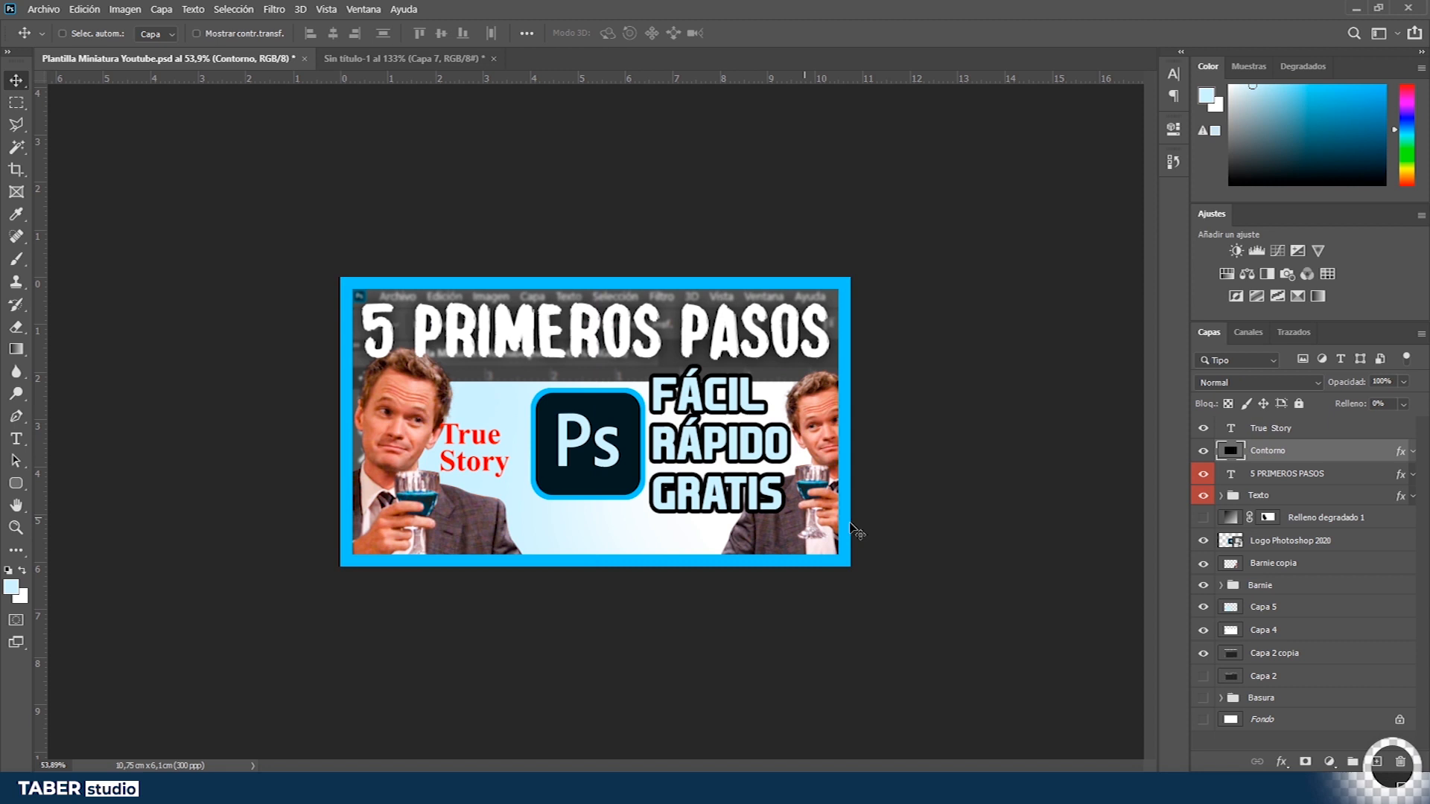
{"action": "left_click", "coordinate": [1266, 496]}
{"action": "left_click_drag", "start_coordinate": [719, 447], "coordinate": [741, 447]}
{"action": "left_click", "coordinate": [1281, 564]}
{"action": "left_click", "coordinate": [1296, 587]}
{"action": "left_click", "coordinate": [1278, 564]}
{"action": "left_click_drag", "start_coordinate": [814, 536], "coordinate": [798, 536]}
{"action": "left_click", "coordinate": [1268, 451]}
{"action": "left_click", "coordinate": [1287, 474]}
{"action": "left_click_drag", "start_coordinate": [754, 491], "coordinate": [738, 490]}
{"action": "key", "text": "ctrl+z"}
- Reposition the Ps logo and the True Story text
{"action": "left_click", "coordinate": [1259, 496]}
{"action": "left_click", "coordinate": [1290, 541]}
{"action": "mouse_move", "coordinate": [607, 478]}
{"action": "left_mouse_down"}
{"action": "mouse_move", "coordinate": [595, 478]}
{"action": "mouse_move", "coordinate": [619, 490]}
{"action": "left_mouse_up"}
{"action": "left_click_drag", "start_coordinate": [504, 471], "coordinate": [499, 478]}
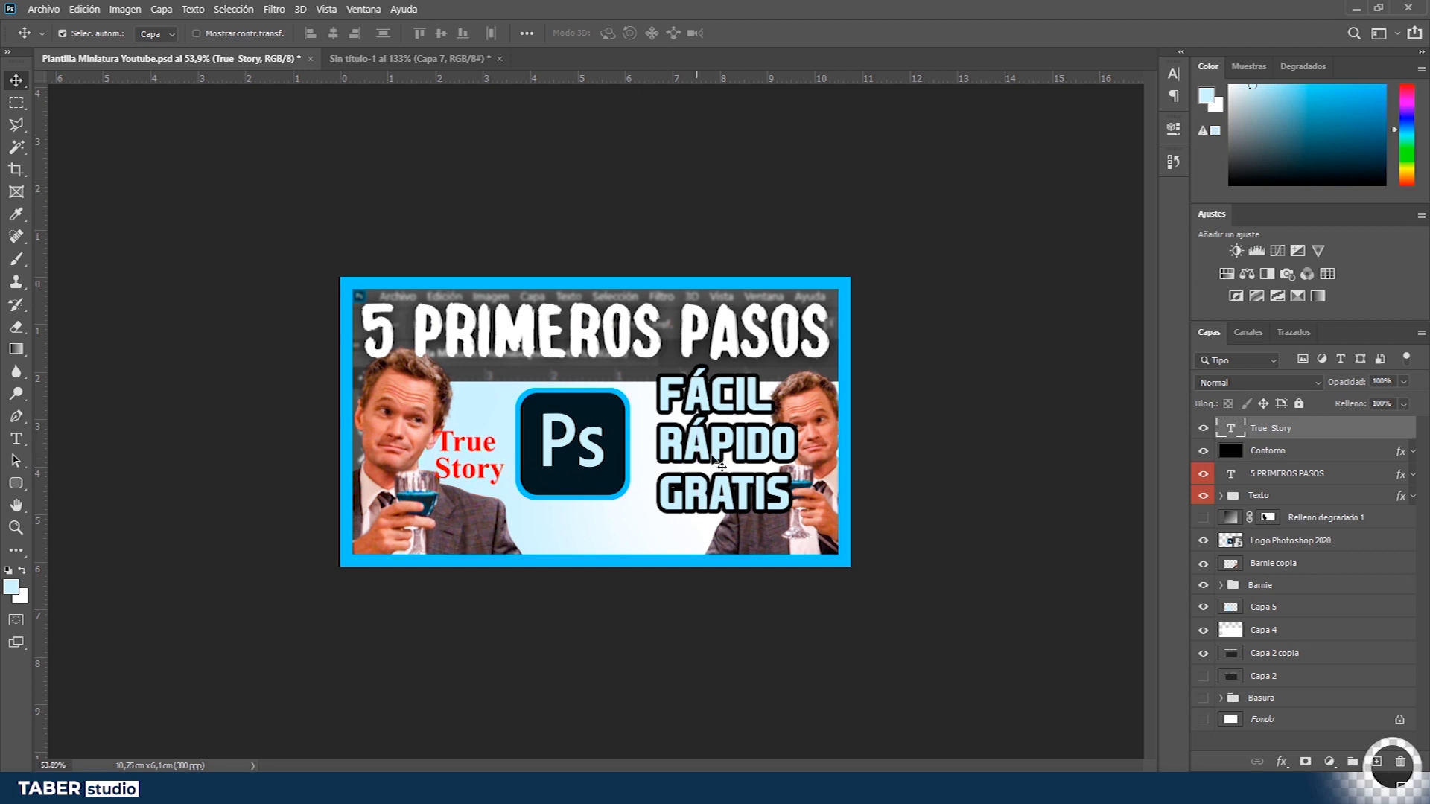
- Move the FÁCIL/RÁPIDO/GRATIS text group slightly left
{"action": "left_click", "coordinate": [1277, 477]}
{"action": "left_click", "coordinate": [1232, 496]}
{"action": "left_click_drag", "start_coordinate": [779, 442], "coordinate": [760, 442]}
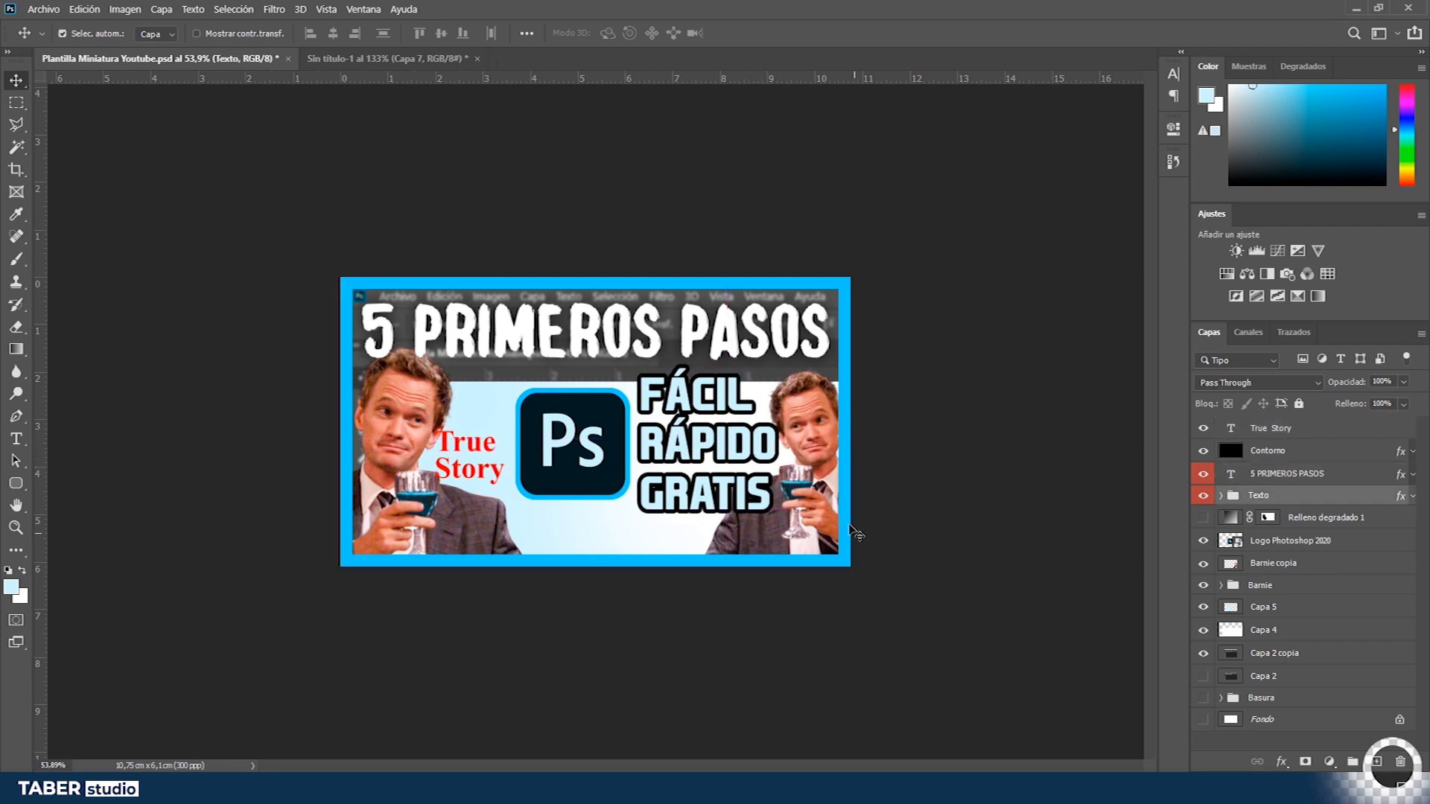
- Delete the parts of the Barnie copy lying outside the Capa 4 background area
{"action": "left_click", "coordinate": [818, 458]}
{"action": "key", "text": "z"}
{"action": "left_click", "coordinate": [1229, 633], "text": "ctrl"}
{"action": "key", "text": "ctrl+shift+i"}
{"action": "left_click", "coordinate": [1297, 569]}
{"action": "key", "text": "Delete"}
{"action": "key", "text": "ctrl+d"}
{"action": "key", "text": "v"}
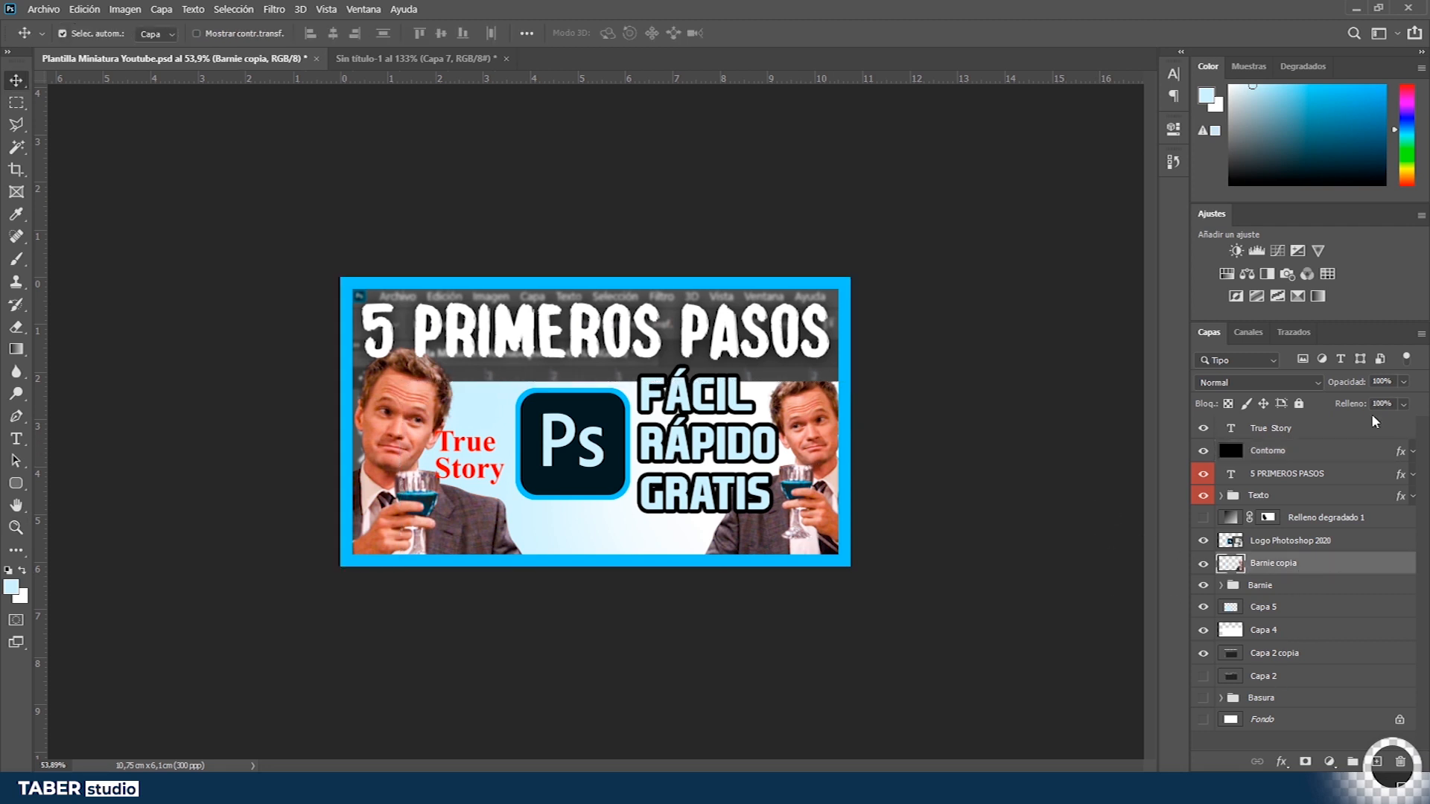
- Adjust the title's drop shadow and add a second drop shadow with lower opacity and 14 px size
{"action": "left_click", "coordinate": [819, 537]}
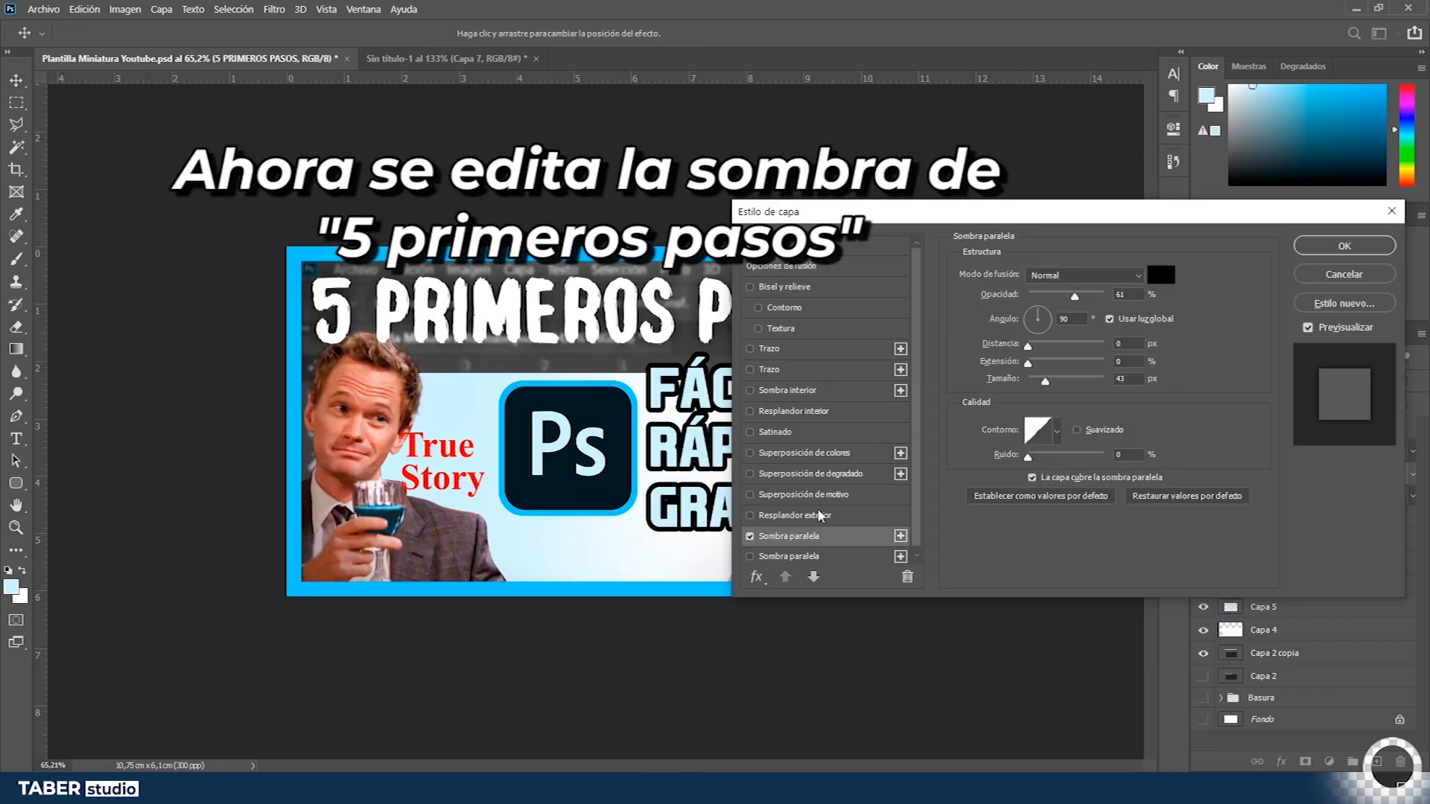
{"action": "left_click", "coordinate": [1130, 380]}
{"action": "scroll", "coordinate": [1131, 381], "scroll_direction": "down", "scroll_amount": 8}
{"action": "scroll", "coordinate": [1137, 380], "scroll_direction": "up", "scroll_amount": 5}
{"action": "left_click", "coordinate": [900, 537]}
{"action": "left_click_drag", "start_coordinate": [1075, 297], "coordinate": [1051, 298]}
{"action": "left_click_drag", "start_coordinate": [1047, 382], "coordinate": [1033, 383]}
{"action": "mouse_move", "coordinate": [1051, 298]}
{"action": "left_mouse_down"}
{"action": "mouse_move", "coordinate": [1128, 291]}
{"action": "mouse_move", "coordinate": [1060, 295]}
{"action": "left_mouse_up"}
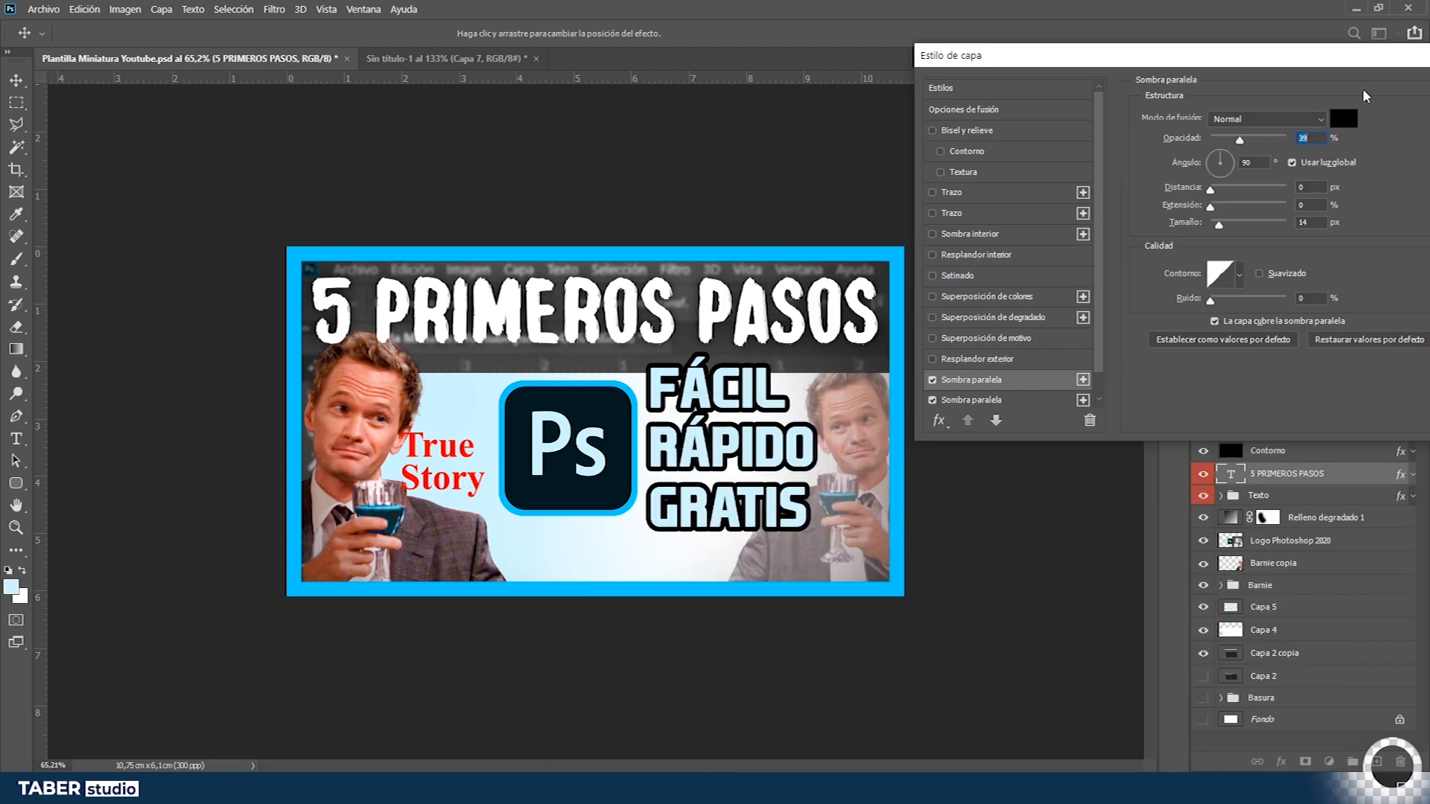
{"action": "key", "text": "Return"}
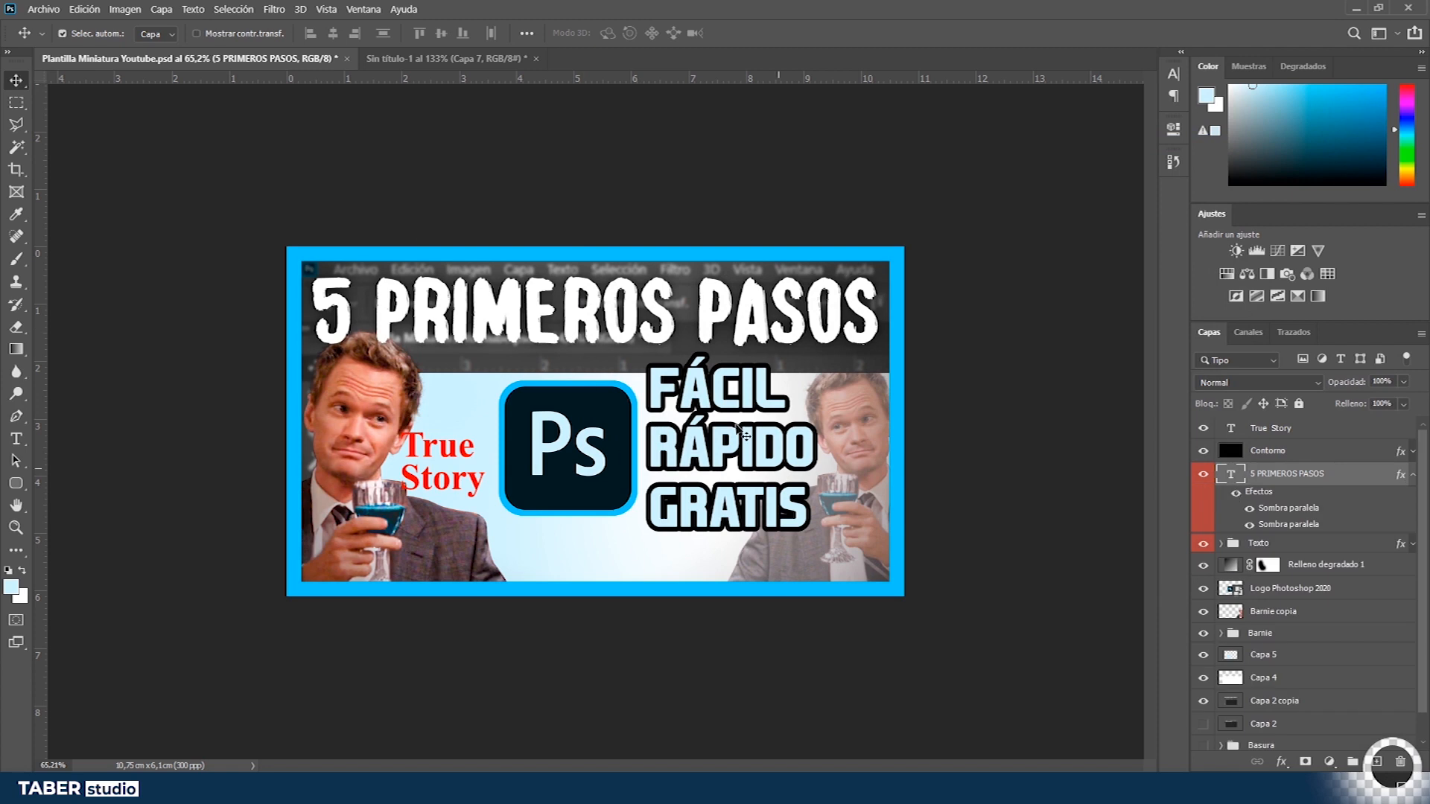
- Nudge the GRATIS text slightly up
{"action": "scroll", "coordinate": [737, 425], "scroll_direction": "down", "scroll_amount": 2}
{"action": "scroll", "coordinate": [689, 417], "scroll_direction": "up", "scroll_amount": 1}
{"action": "left_click_drag", "start_coordinate": [752, 507], "coordinate": [751, 501]}
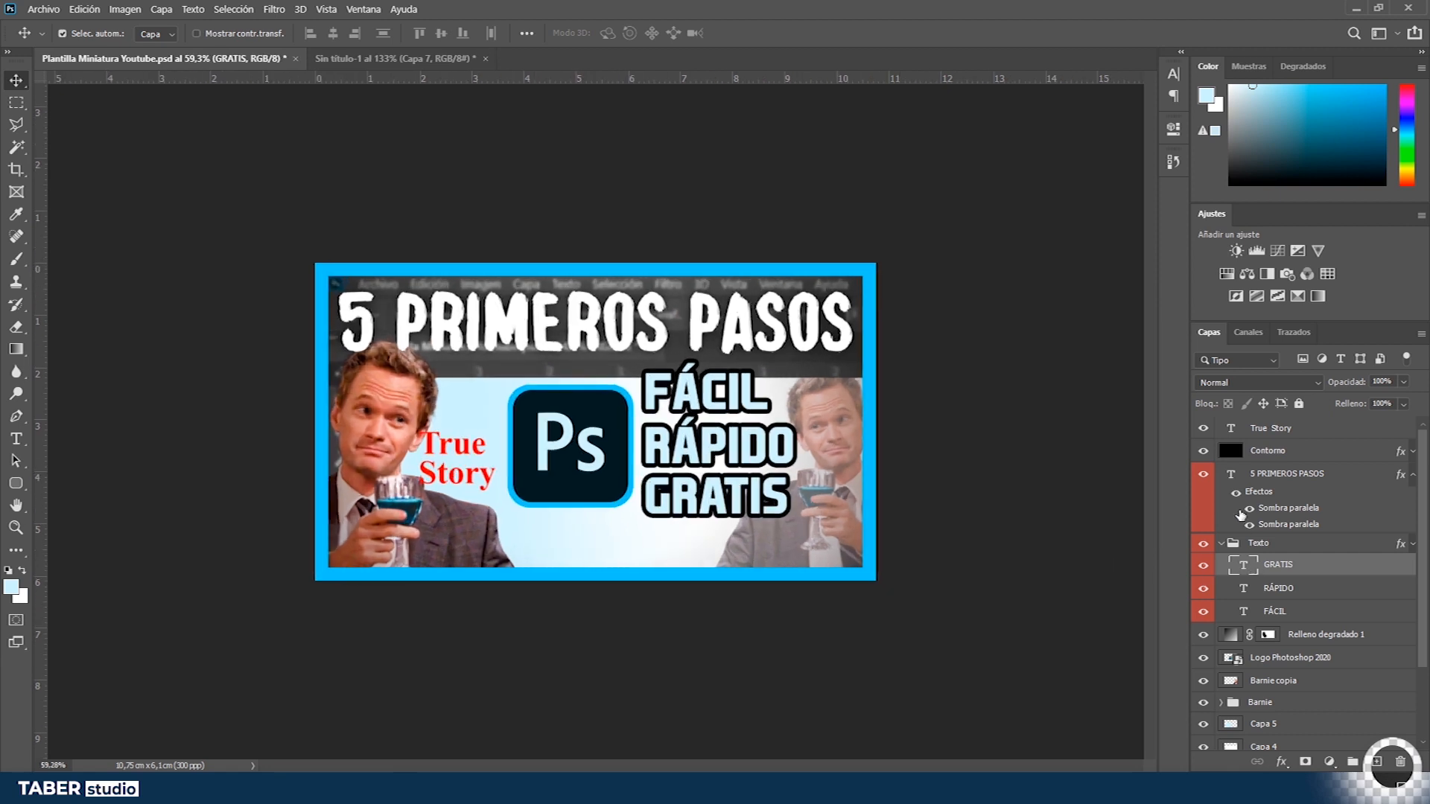
- Group the Capa 5, Capa 4 and Capa 2 background layers into a new group named Fondo
{"action": "left_click", "coordinate": [1222, 543]}
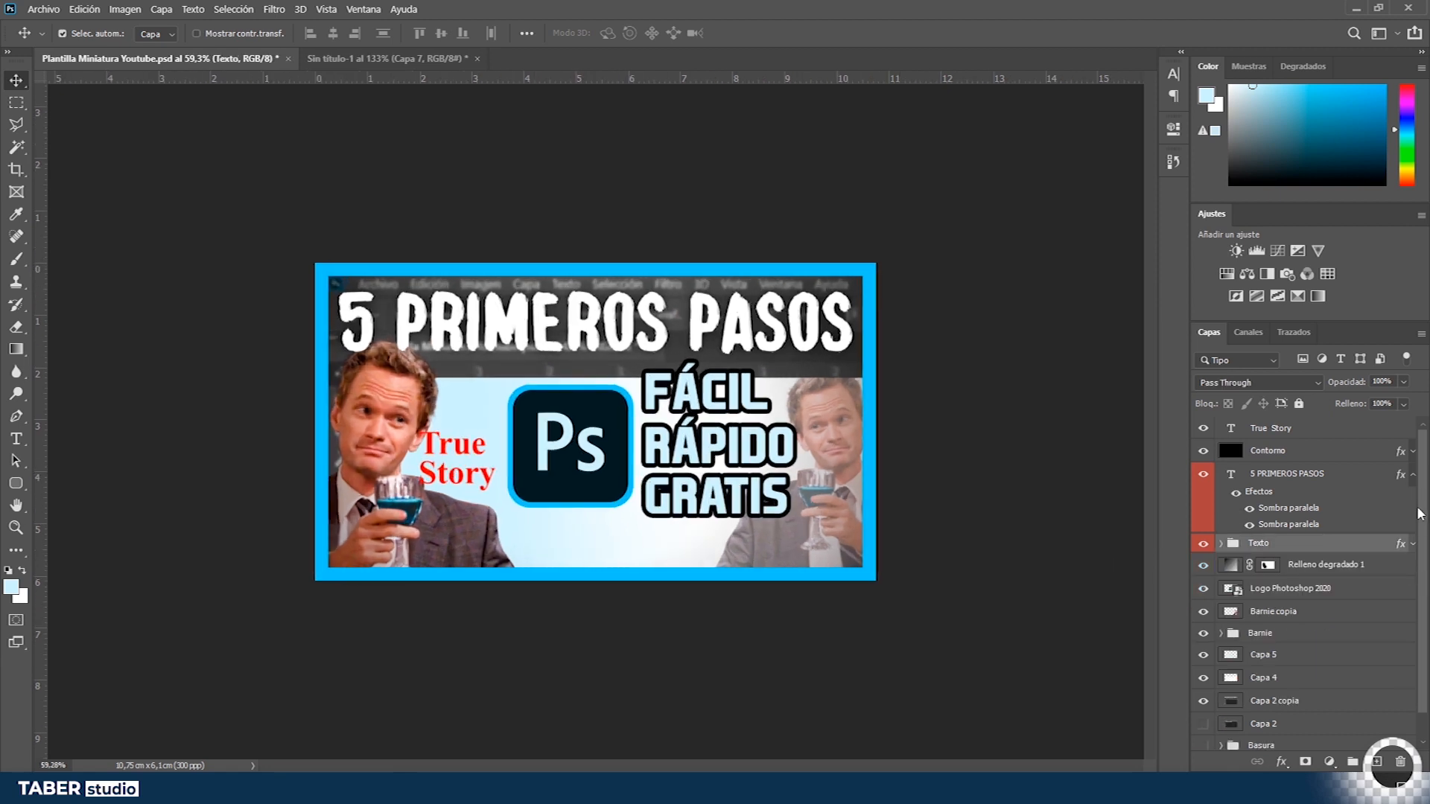
{"action": "left_click", "coordinate": [1412, 475]}
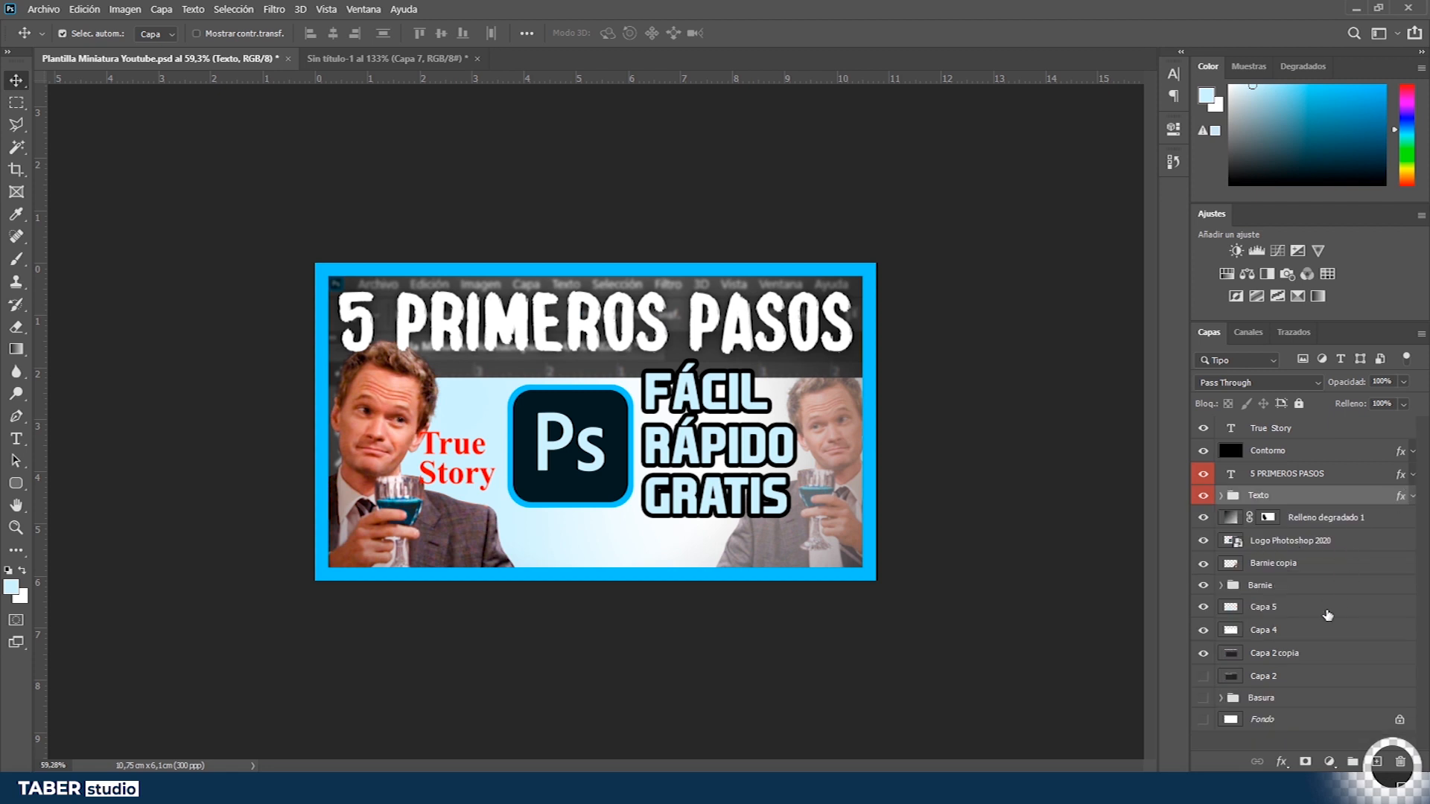
{"action": "left_click", "coordinate": [1276, 607]}
{"action": "left_click", "coordinate": [1274, 654], "text": "shift"}
{"action": "key", "text": "ctrl+g"}
{"action": "double_click", "coordinate": [1262, 608]}
{"action": "type", "text": "Fondo"}
{"action": "left_click_drag", "start_coordinate": [1259, 627], "coordinate": [1260, 648]}
{"action": "left_click", "coordinate": [1289, 585]}
{"action": "left_click", "coordinate": [1314, 544], "text": "shift"}
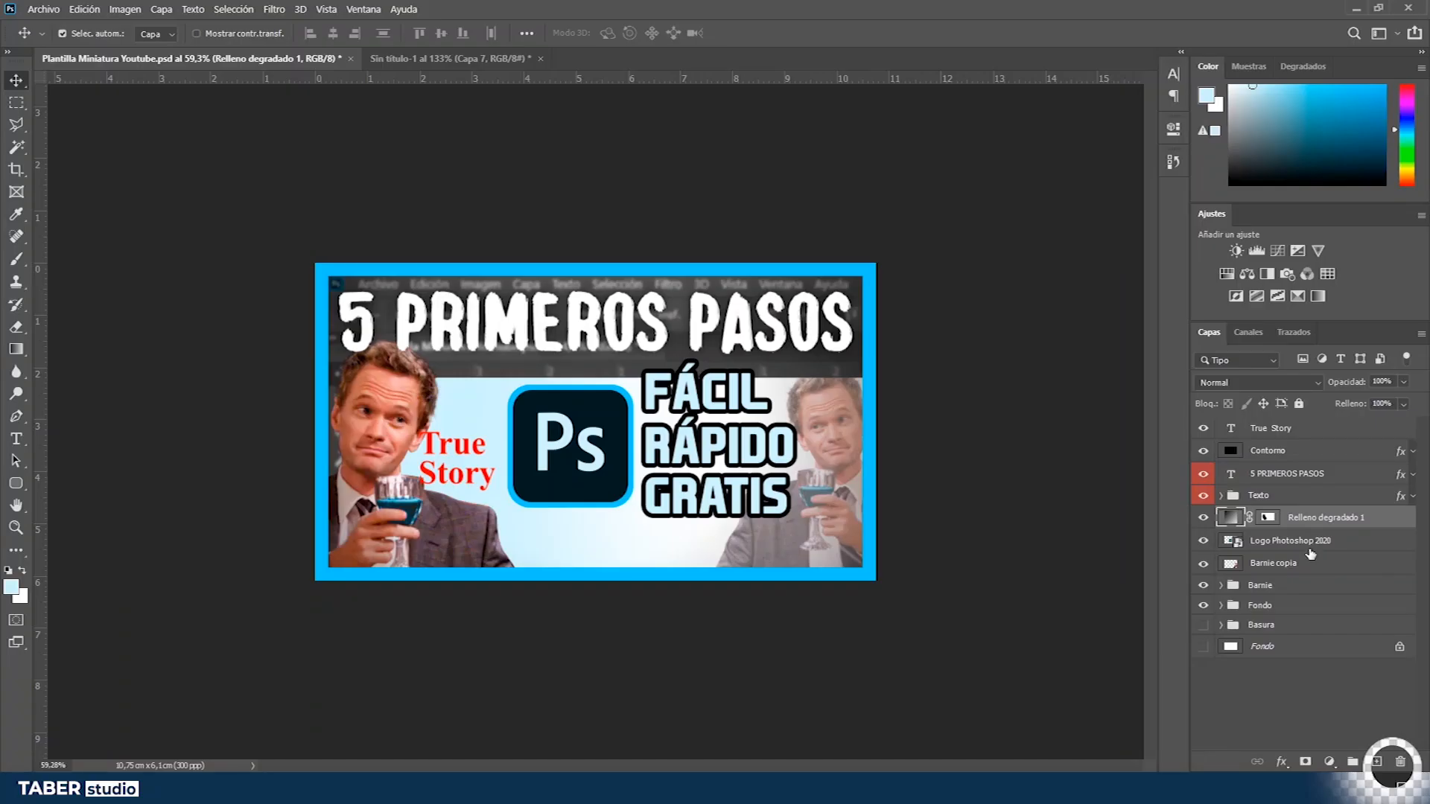
- Add a Gradient Map adjustment layer above the Ps logo layer using the Naranja_10 preset
{"action": "left_click", "coordinate": [1310, 547]}
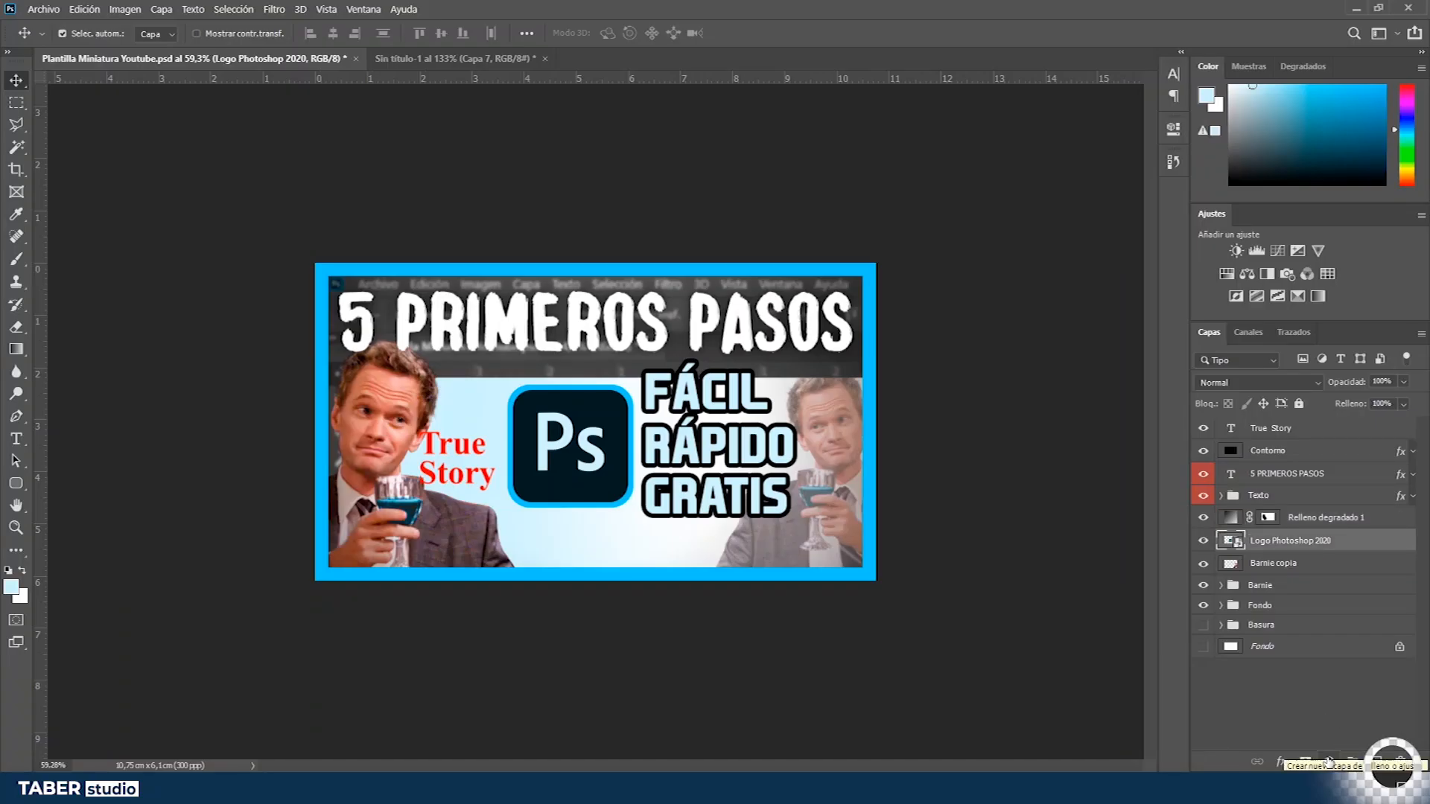
{"action": "left_click", "coordinate": [1329, 761]}
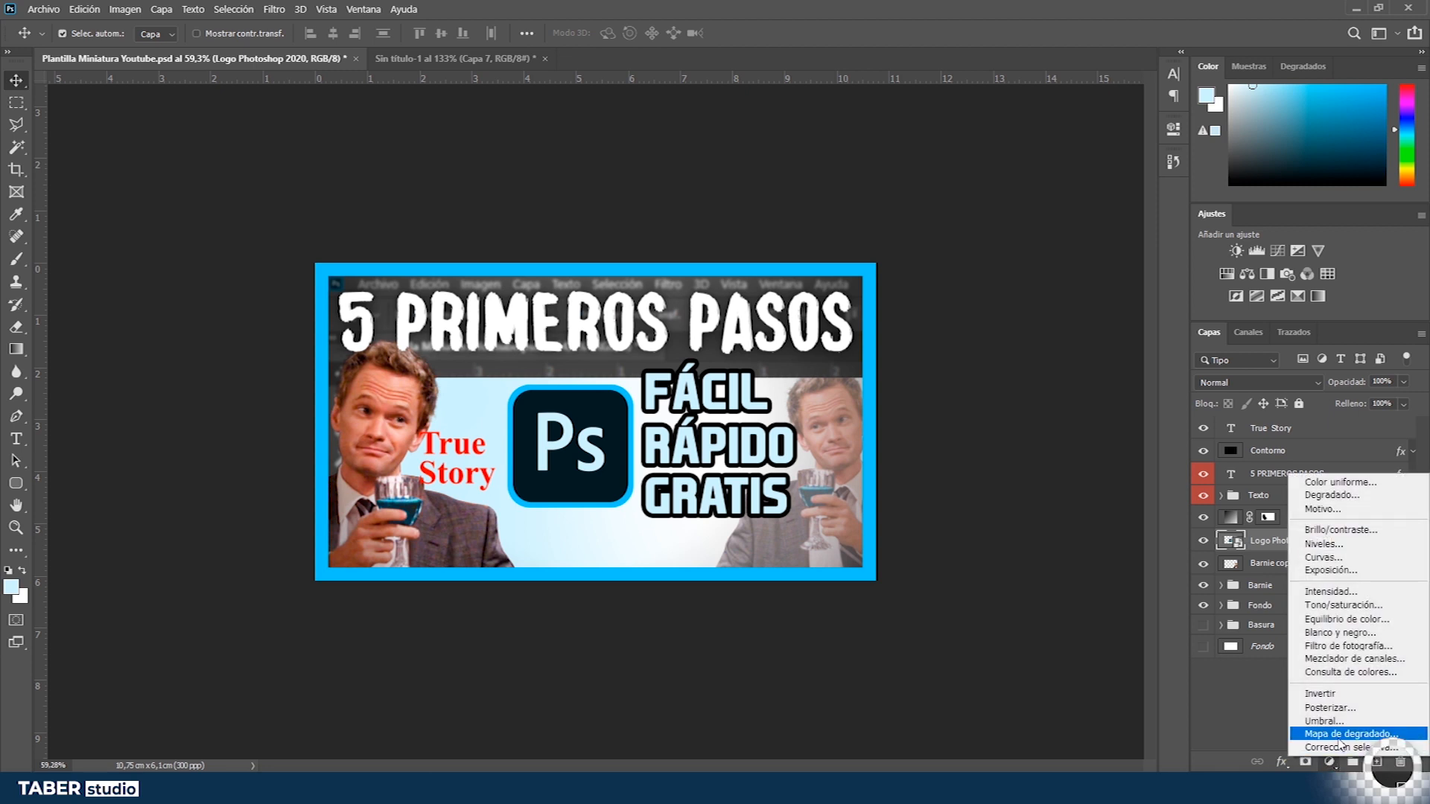
{"action": "left_click", "coordinate": [1339, 736]}
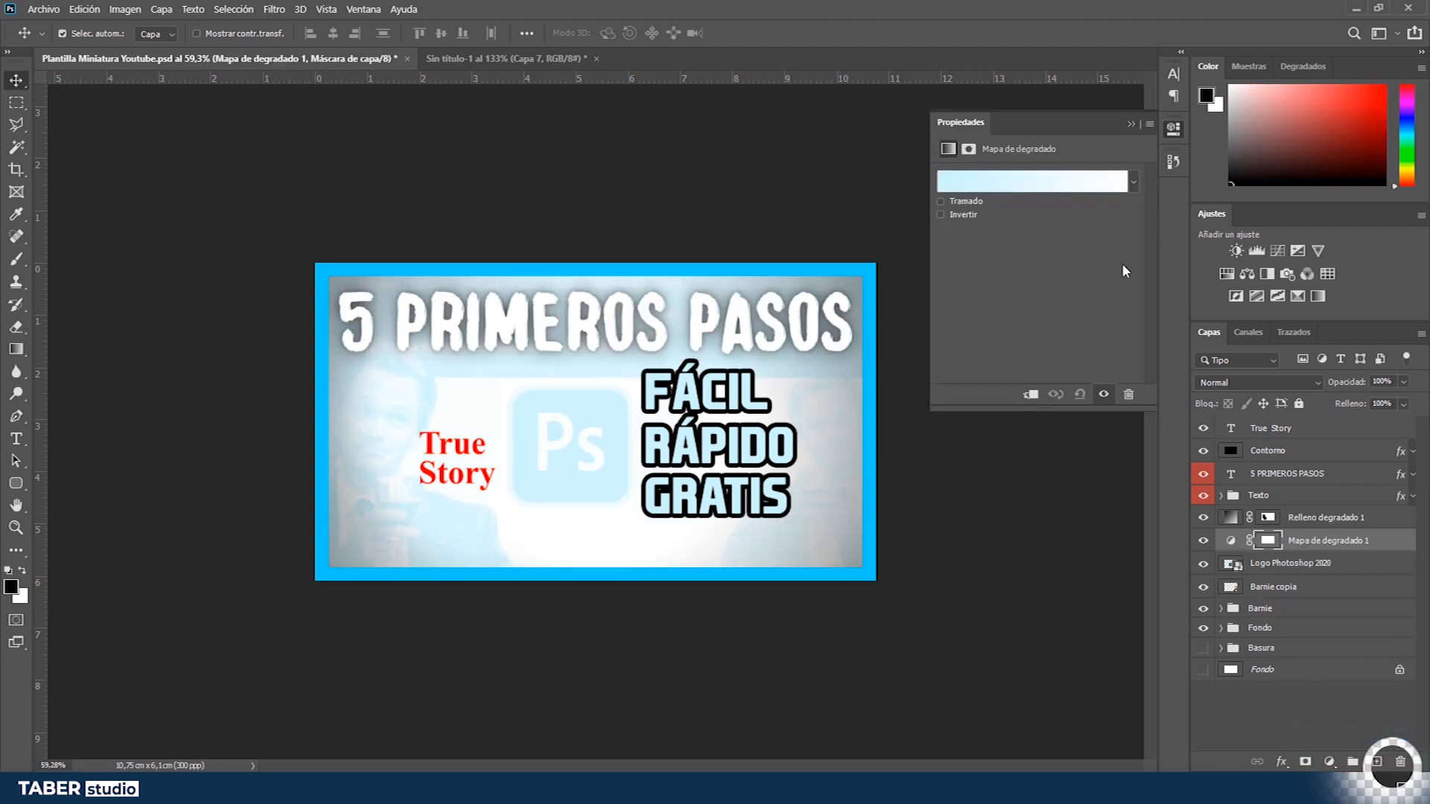
{"action": "left_click", "coordinate": [1023, 182]}
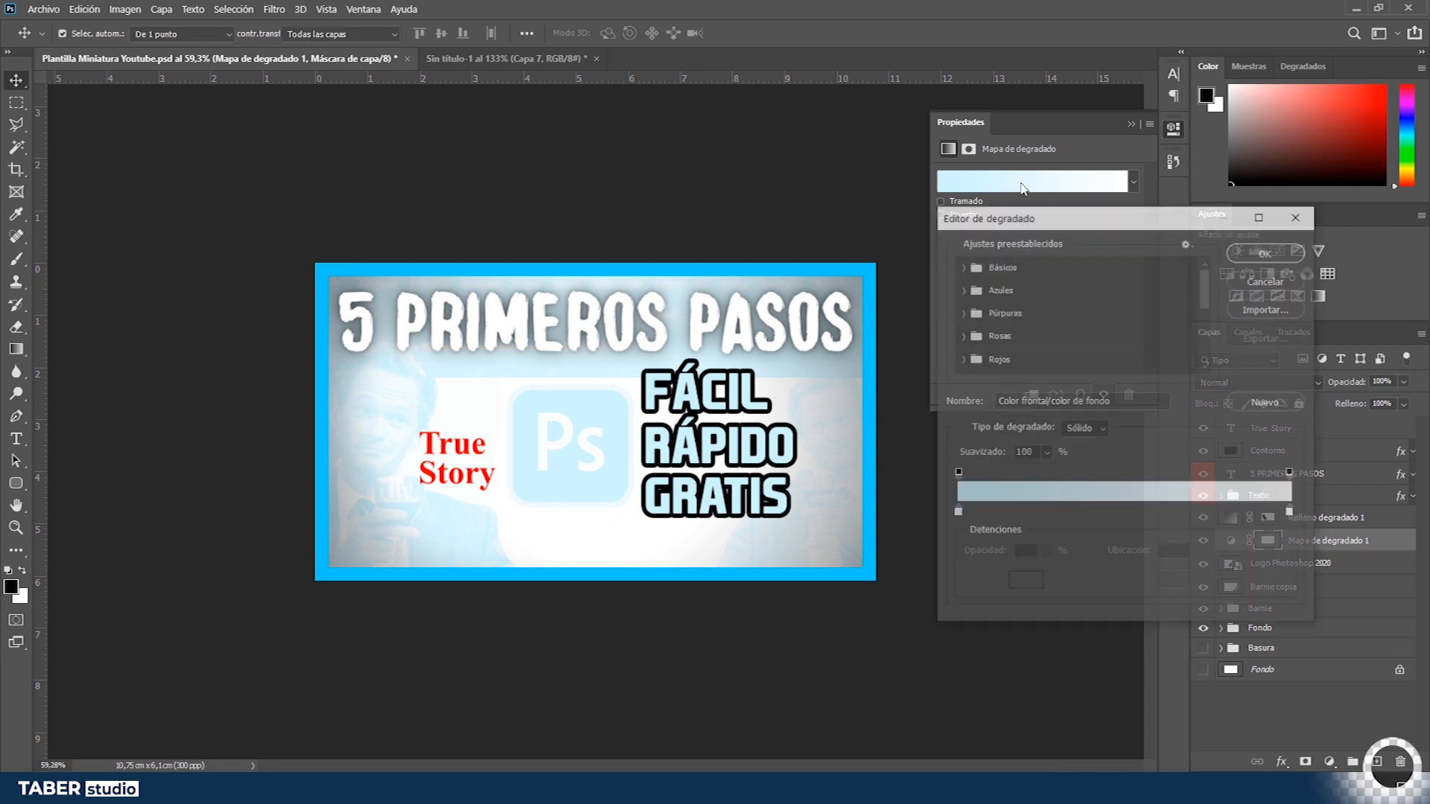
{"action": "left_click", "coordinate": [963, 287]}
{"action": "left_click", "coordinate": [961, 284]}
{"action": "scroll", "coordinate": [961, 284], "scroll_direction": "up", "scroll_amount": 1}
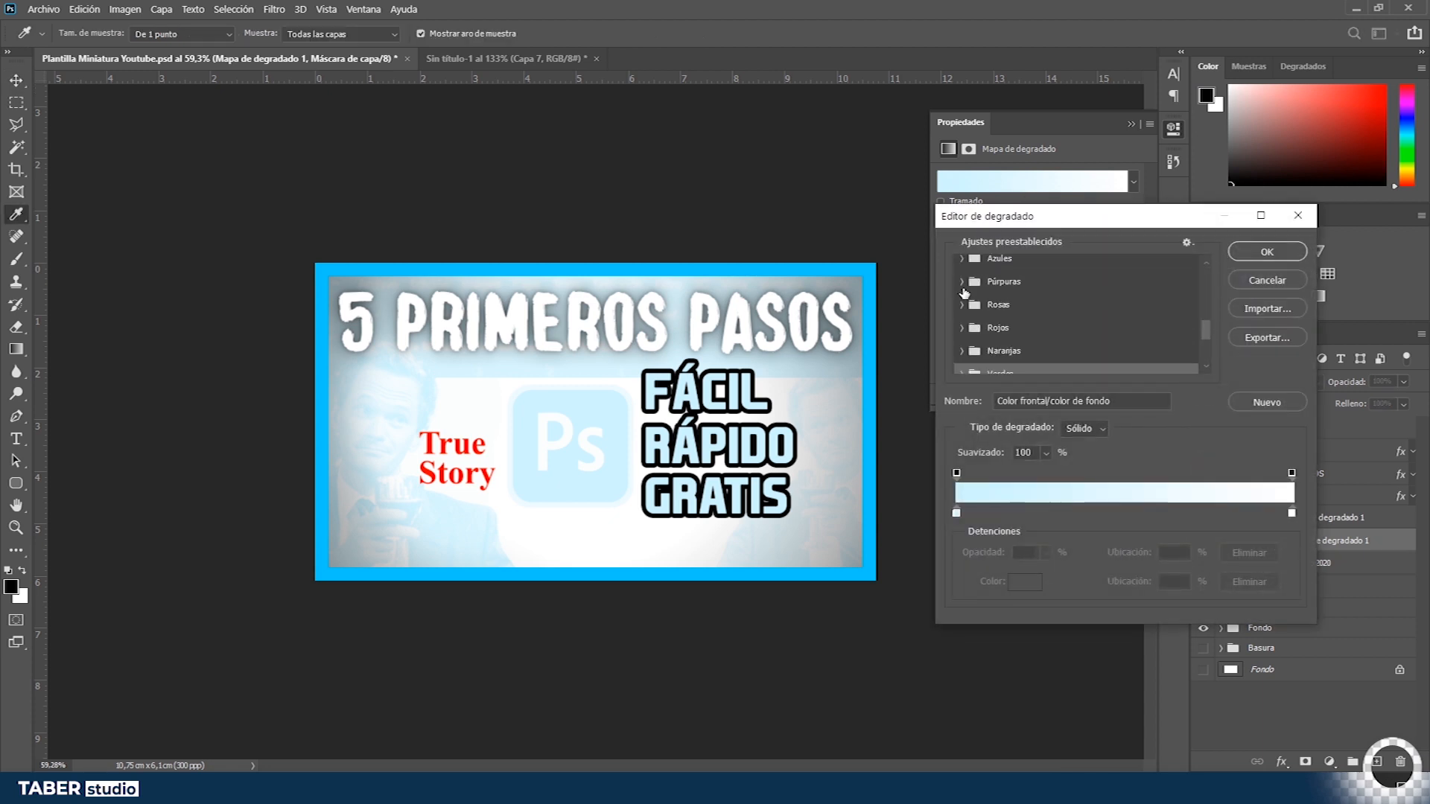
{"action": "left_click", "coordinate": [961, 281]}
{"action": "left_click", "coordinate": [962, 281]}
{"action": "left_click", "coordinate": [961, 260]}
{"action": "left_click", "coordinate": [961, 260]}
{"action": "left_click", "coordinate": [962, 348]}
{"action": "left_click", "coordinate": [982, 363]}
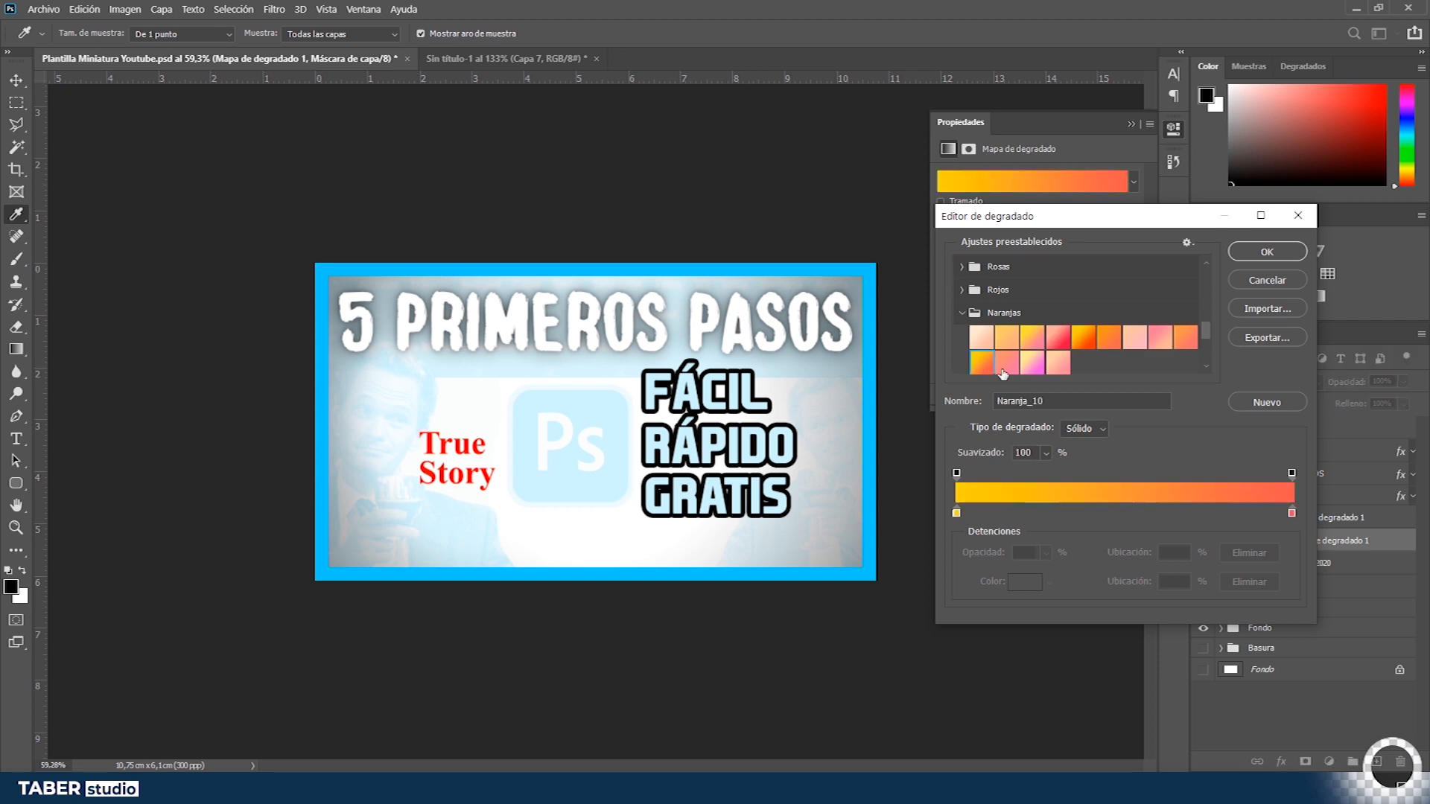
{"action": "left_click", "coordinate": [1267, 253]}
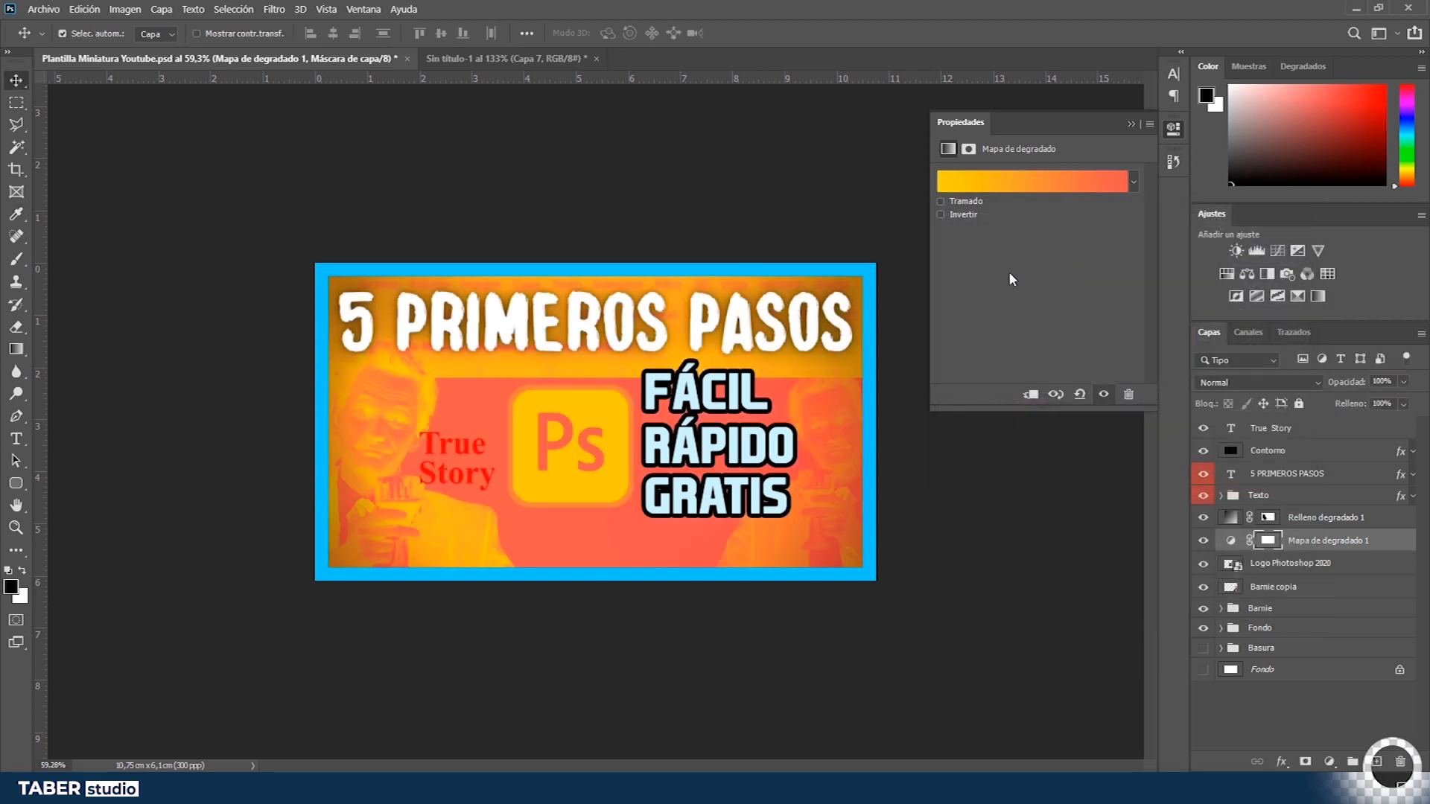
- Invert the gradient map and set its layer blend mode to Luz suave
{"action": "left_click", "coordinate": [977, 213]}
{"action": "left_click", "coordinate": [1131, 123]}
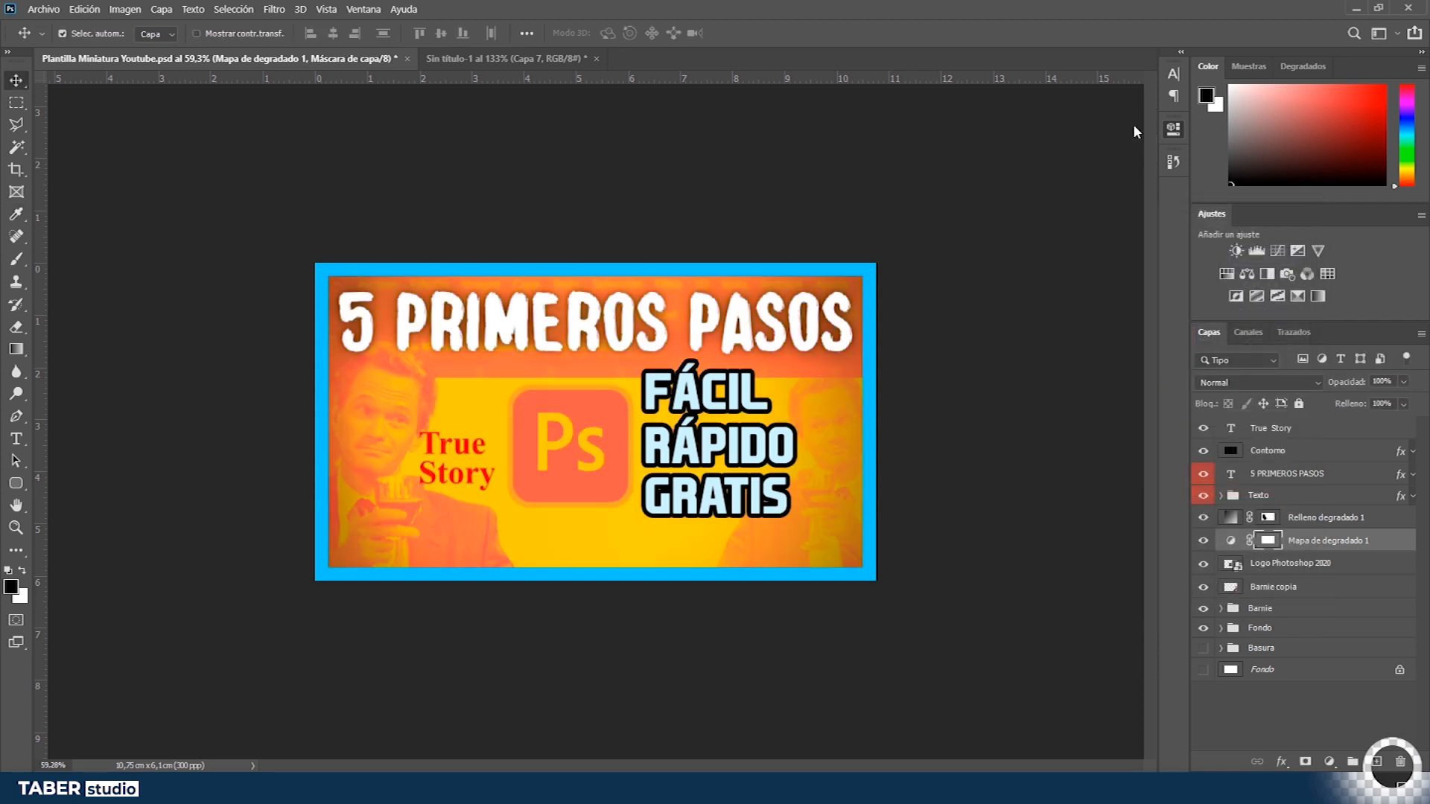
{"action": "left_click", "coordinate": [1275, 381]}
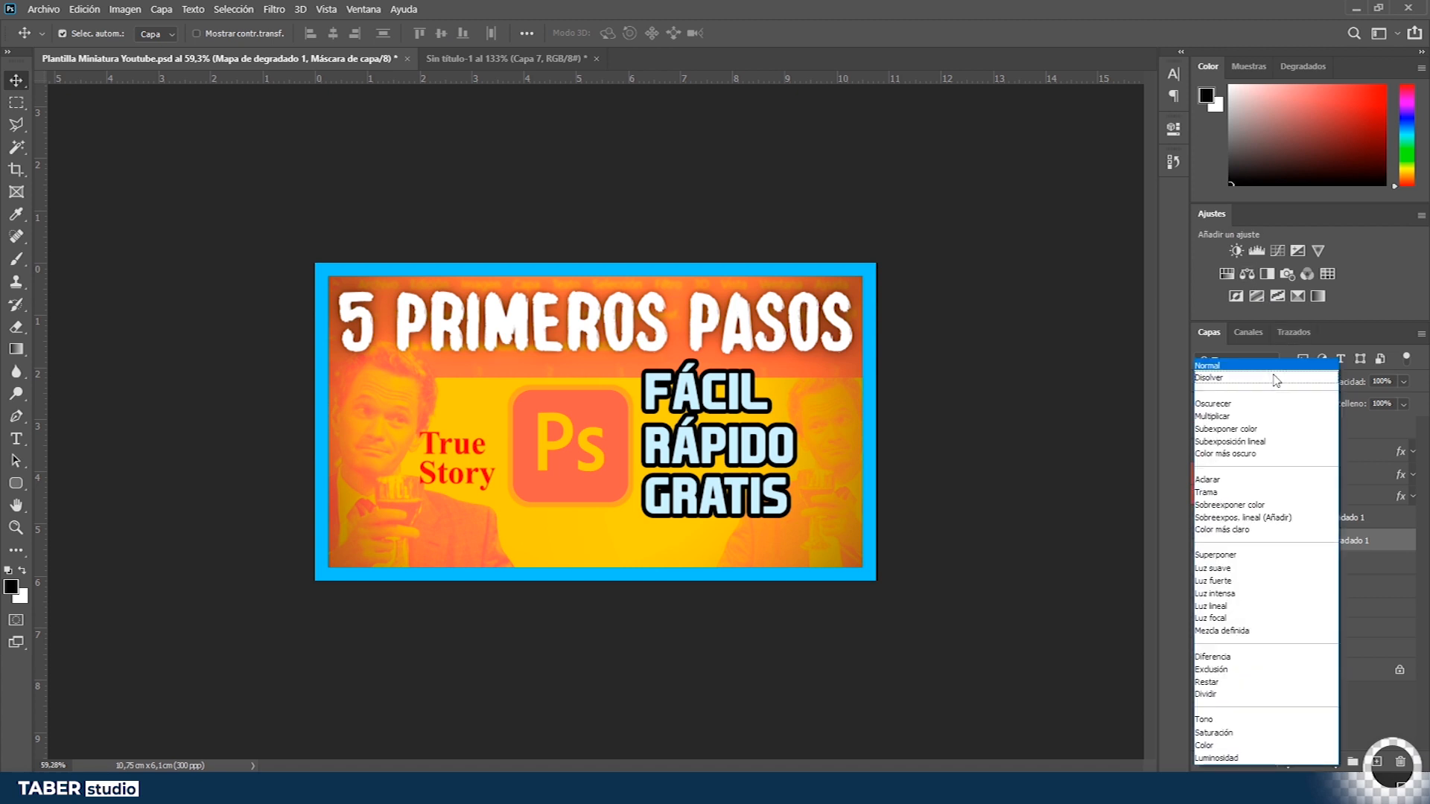
{"action": "left_click", "coordinate": [1252, 569]}
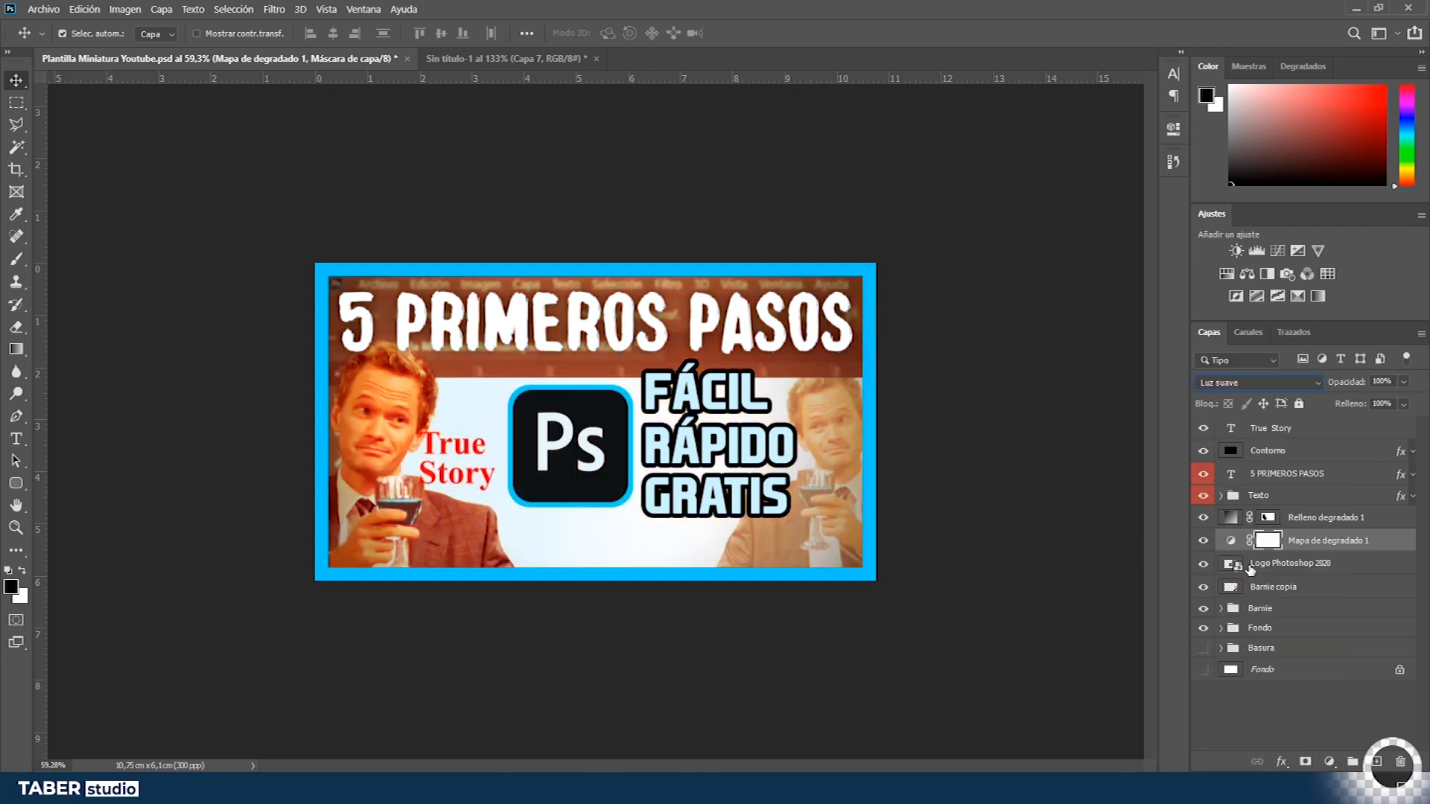
- Set the gradient map layer's opacity to 30%
{"action": "left_click_drag", "start_coordinate": [1372, 393], "coordinate": [1283, 394]}
{"action": "double_click", "coordinate": [1207, 542]}
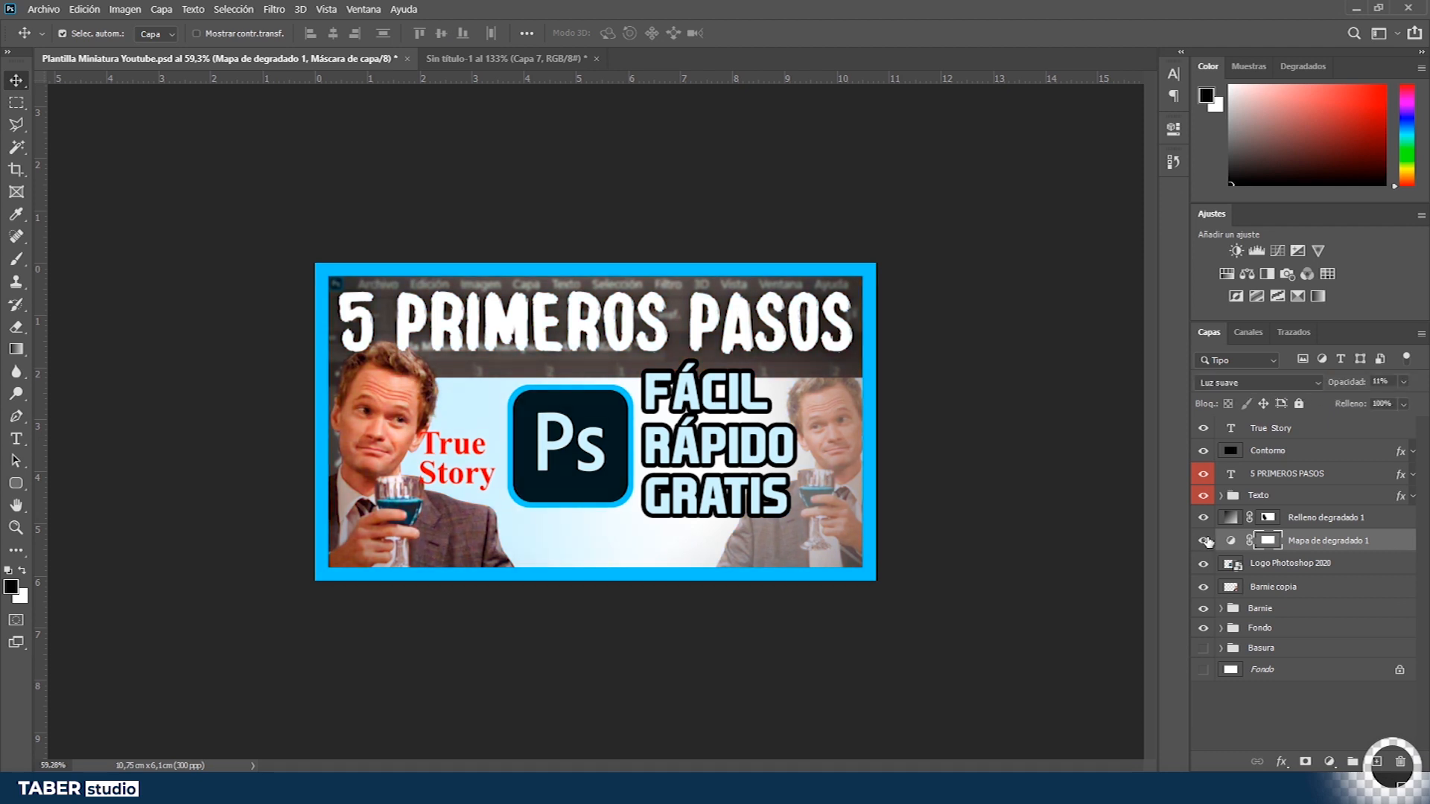
{"action": "left_click", "coordinate": [1388, 378]}
{"action": "type", "text": "30"}
{"action": "key", "text": "Return"}
{"action": "left_click", "coordinate": [1206, 544]}
{"action": "left_click", "coordinate": [1207, 544]}
- Change the gradient map's gradient to the Azul_24 blue preset
{"action": "double_click", "coordinate": [1230, 543]}
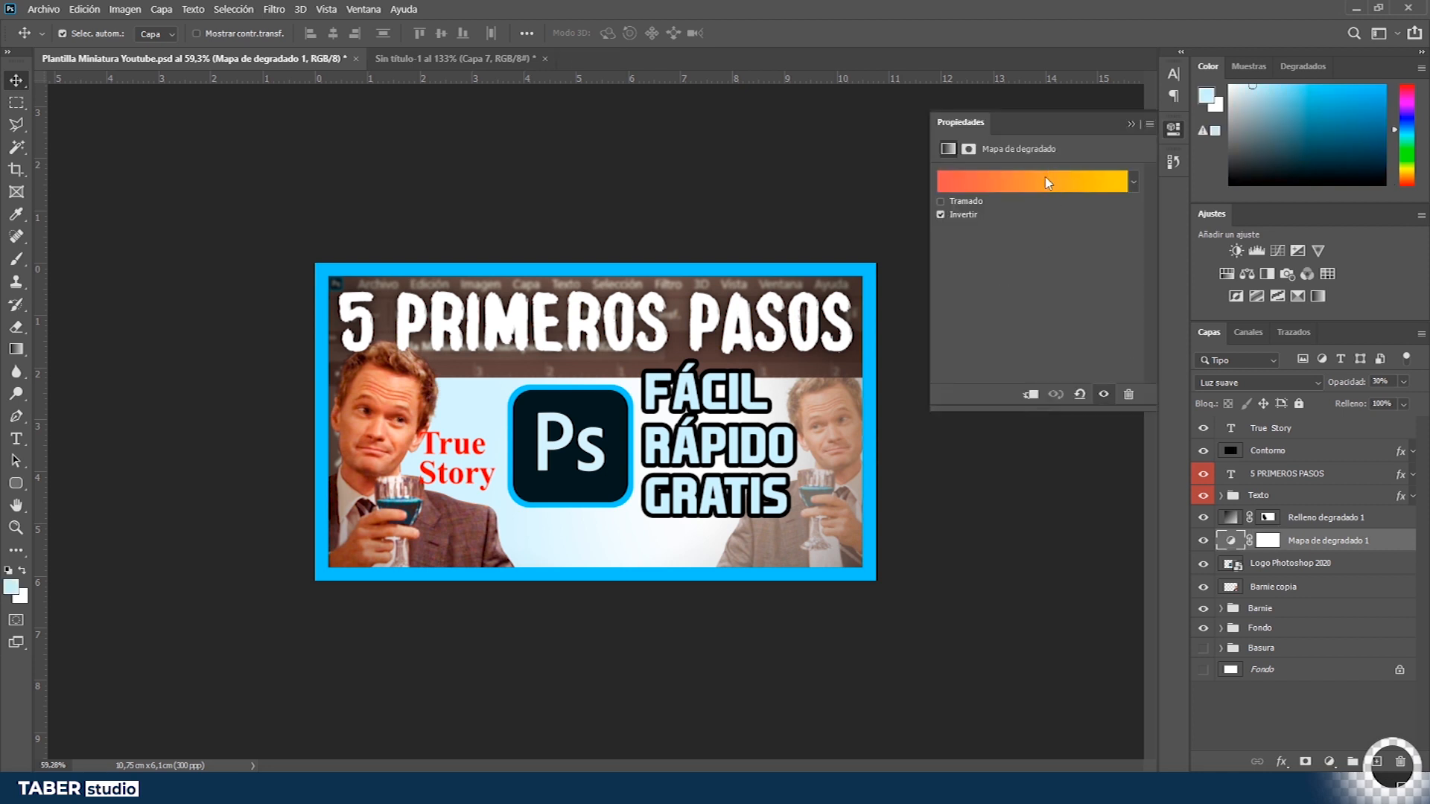
{"action": "left_click", "coordinate": [1048, 183]}
{"action": "left_click", "coordinate": [962, 289]}
{"action": "left_click", "coordinate": [1030, 359]}
{"action": "left_click", "coordinate": [1083, 364]}
{"action": "left_click", "coordinate": [1180, 364]}
{"action": "left_click", "coordinate": [1159, 369]}
{"action": "left_click", "coordinate": [1085, 365]}
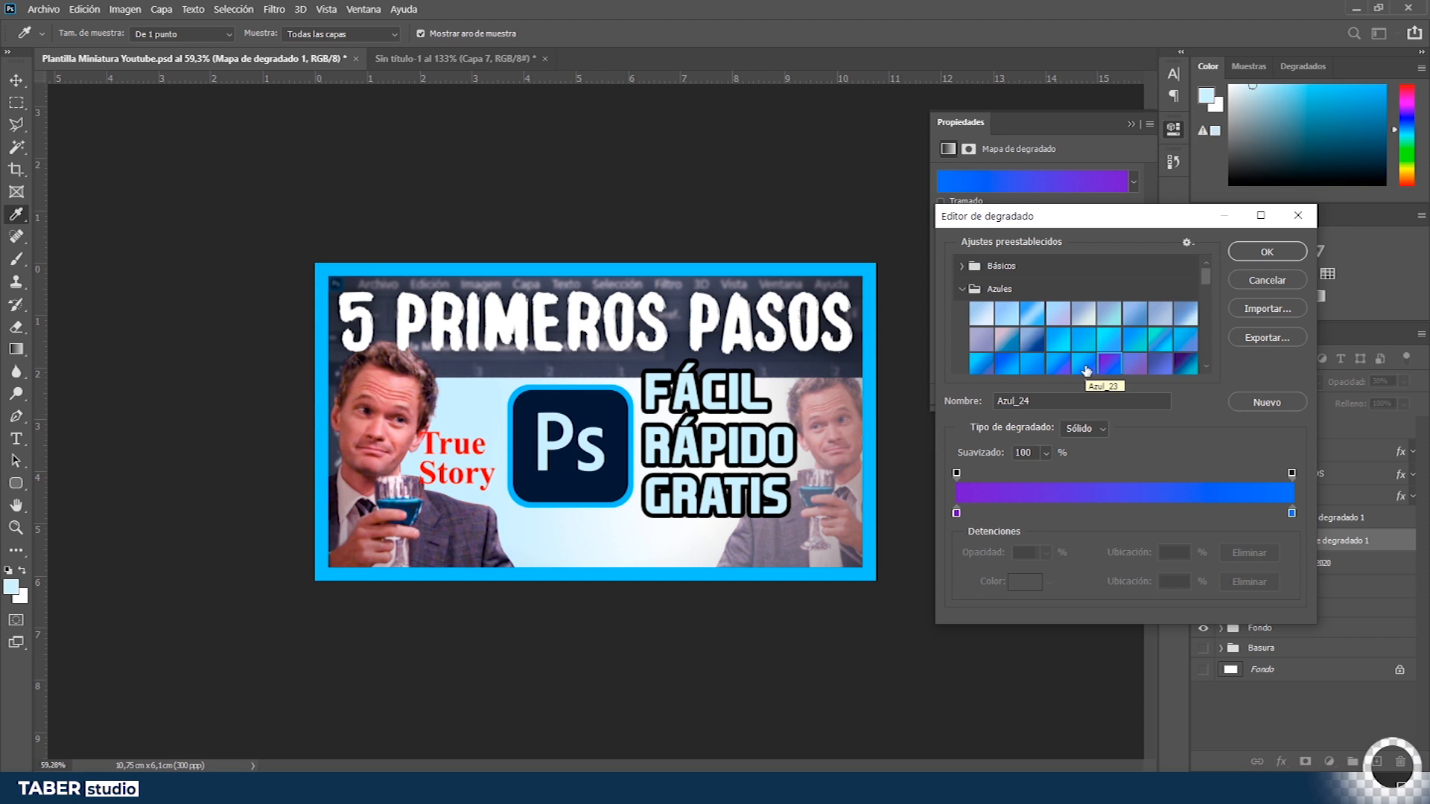
{"action": "left_click", "coordinate": [1267, 251]}
{"action": "left_click", "coordinate": [1131, 124]}
- Nudge the True Story text a few pixels down and to the right
{"action": "double_click", "coordinate": [449, 452]}
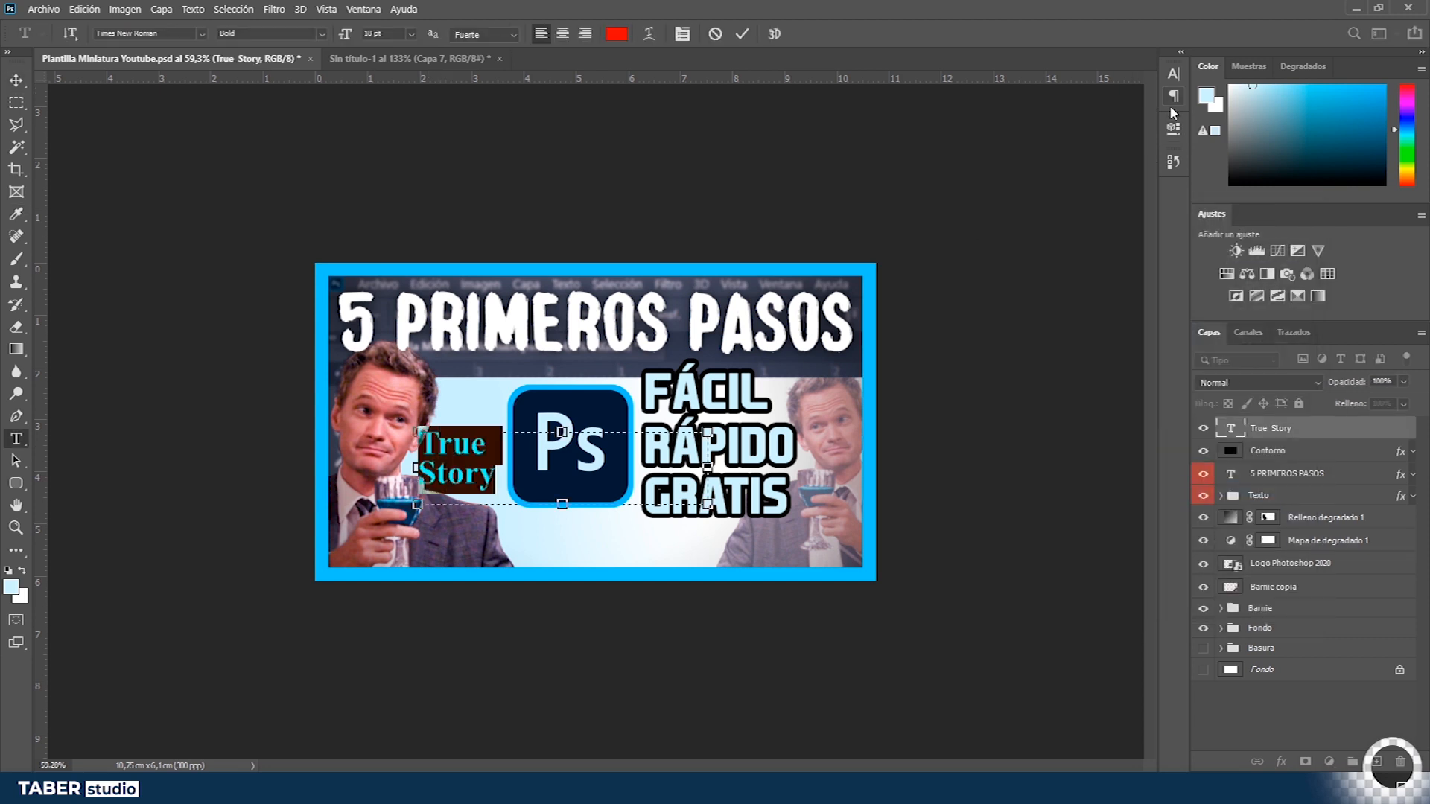
{"action": "left_click", "coordinate": [1174, 74]}
{"action": "left_click", "coordinate": [1104, 116]}
{"action": "scroll", "coordinate": [1104, 117], "scroll_direction": "down", "scroll_amount": 2}
{"action": "scroll", "coordinate": [1104, 117], "scroll_direction": "down", "scroll_amount": 1}
{"action": "key", "text": "ctrl+Return"}
{"action": "left_click", "coordinate": [1131, 68]}
{"action": "key", "text": "c"}
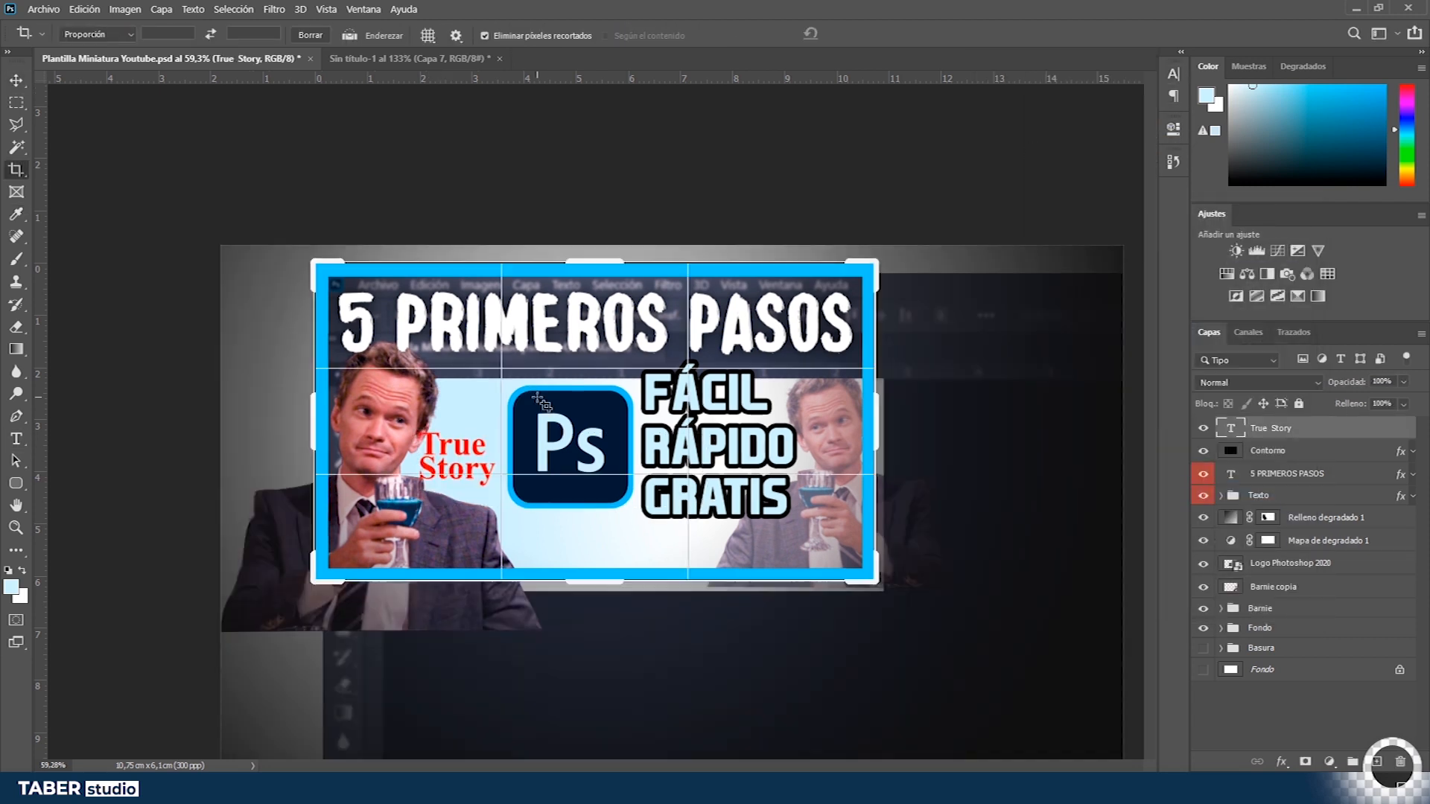
{"action": "key", "text": "v"}
{"action": "key", "text": "Down"}
{"action": "key", "text": "Down"}
{"action": "key", "text": "Down"}
{"action": "key", "text": "Down"}
{"action": "key", "text": "Down"}
{"action": "key", "text": "Down"}
{"action": "key", "text": "Down"}
{"action": "key", "text": "Down"}
{"action": "key", "text": "Down"}
{"action": "key", "text": "Down"}
{"action": "key", "text": "Right"}
{"action": "key", "text": "Right"}
{"action": "key", "text": "Right"}
{"action": "key", "text": "Right"}
{"action": "key", "text": "Right"}
{"action": "key", "text": "Right"}
{"action": "key", "text": "Right"}
- Group the gradient fill and gradient map layers into a group named Postproducción with a yellow colour label
{"action": "left_click", "coordinate": [1307, 708]}
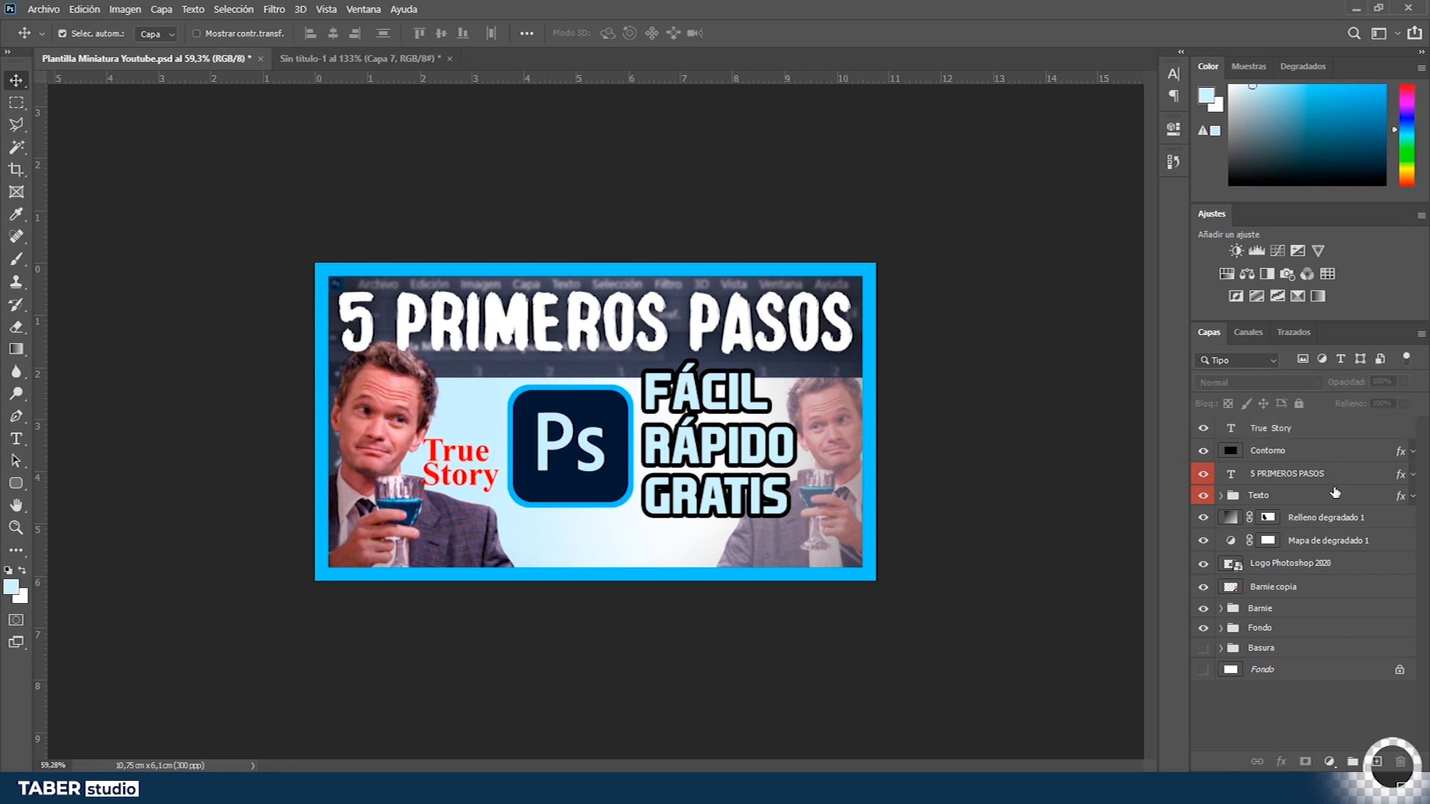
{"action": "left_click", "coordinate": [1332, 517]}
{"action": "left_click", "coordinate": [1332, 541], "text": "shift"}
{"action": "key", "text": "ctrl+g"}
{"action": "double_click", "coordinate": [1273, 518]}
{"action": "type", "text": "Postproducción"}
{"action": "key", "text": "Return"}
{"action": "right_click", "coordinate": [1275, 515]}
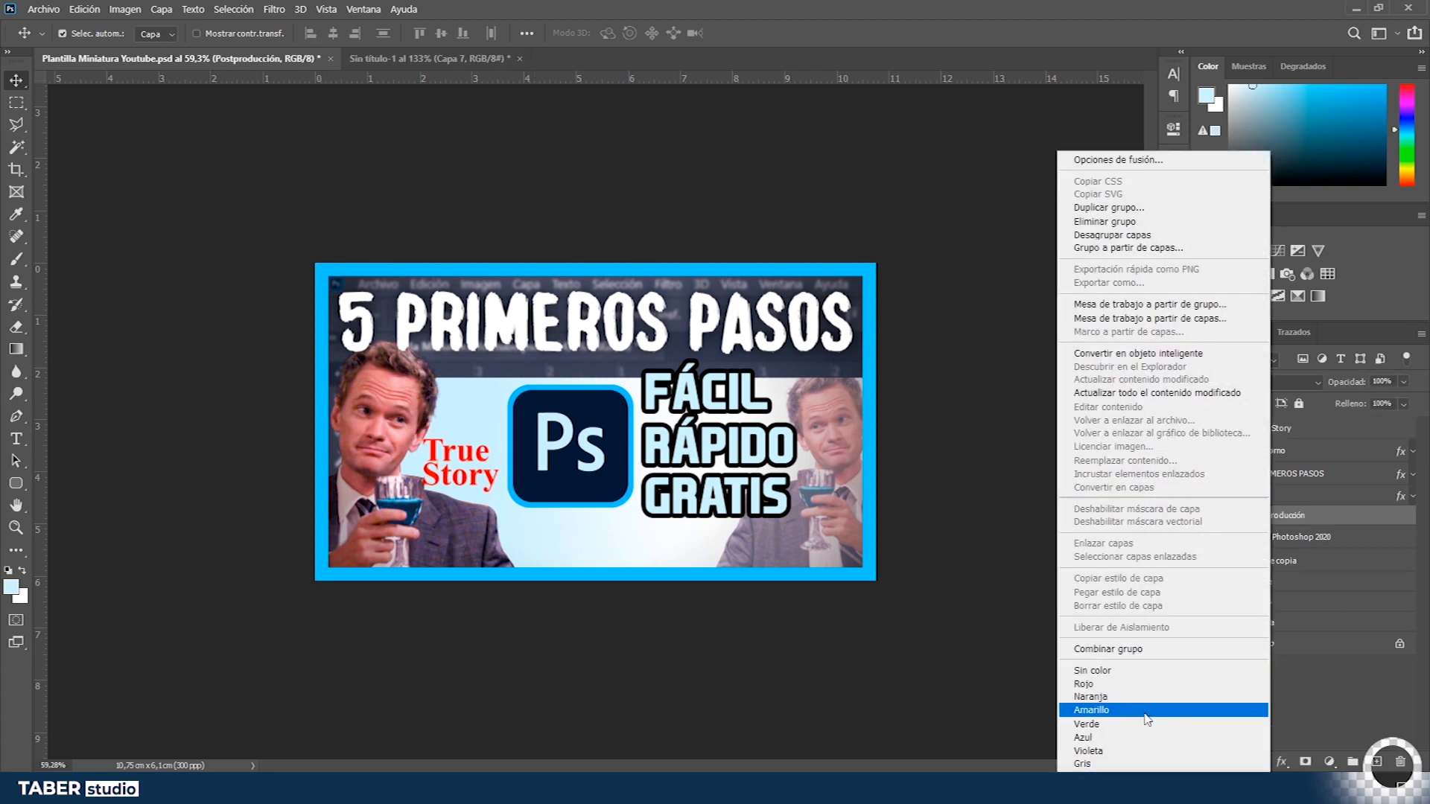
{"action": "left_click", "coordinate": [1165, 708]}
{"action": "scroll", "coordinate": [632, 495], "scroll_direction": "down", "scroll_amount": 2}
{"action": "scroll", "coordinate": [632, 495], "scroll_direction": "up", "scroll_amount": 3}
{"action": "scroll", "coordinate": [504, 485], "scroll_direction": "down", "scroll_amount": 1}
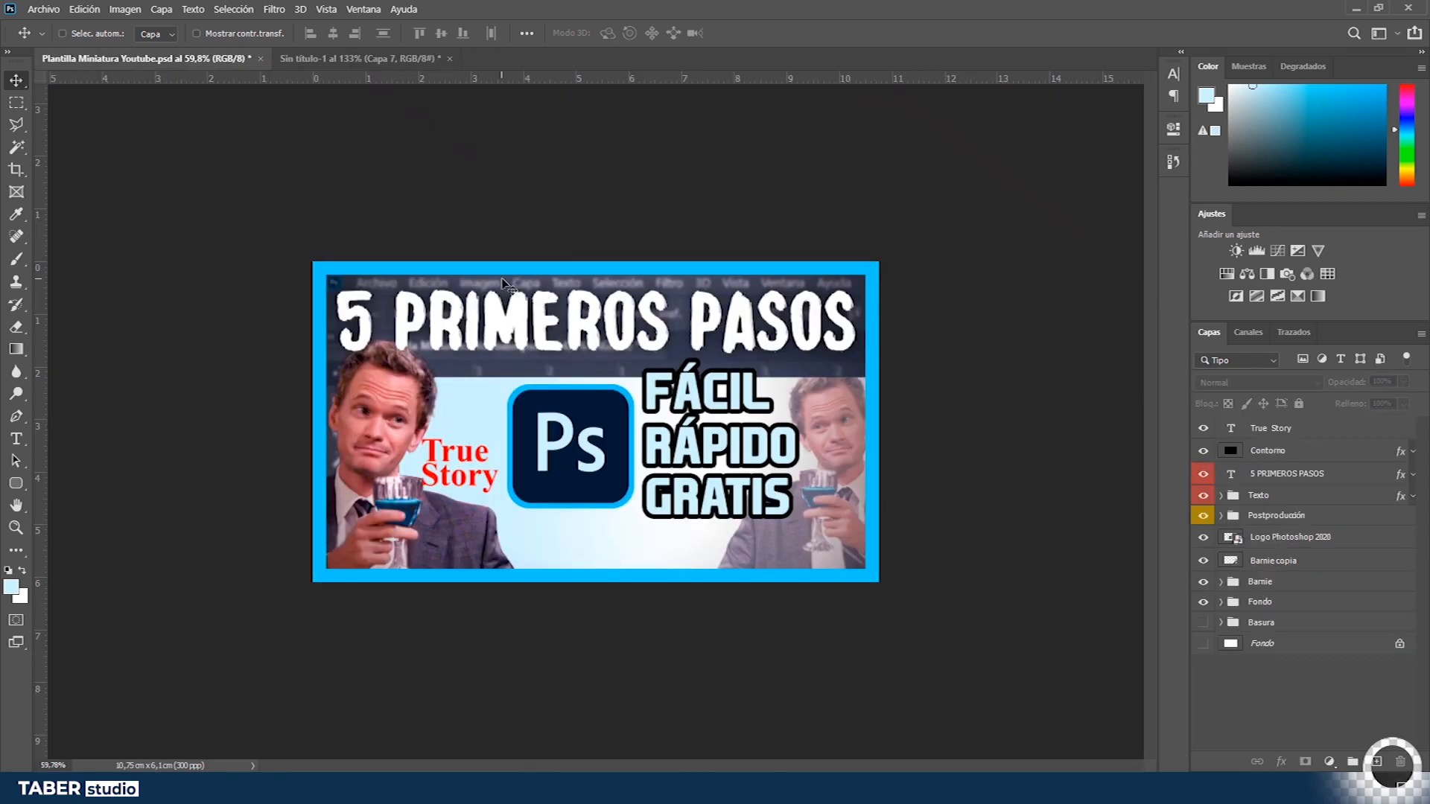
- In the YouTube mockup document, paste the screenshot and keep only a marquee copy of the thumbnail area on its own layer
{"action": "key", "text": "ctrl+Tab"}
{"action": "key", "text": "ctrl+0"}
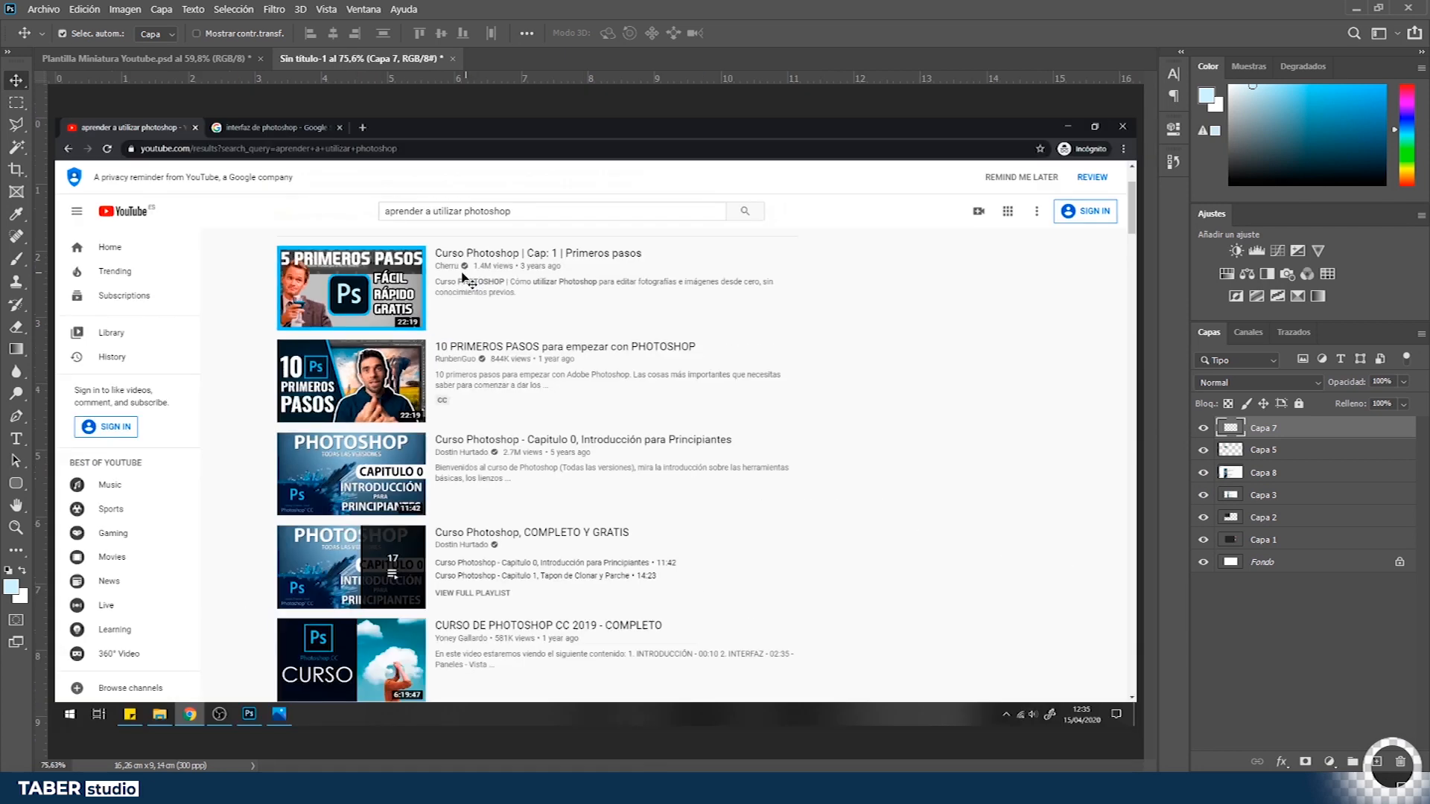
{"action": "key", "text": "ctrl+v"}
{"action": "key", "text": "m"}
{"action": "left_click_drag", "start_coordinate": [214, 204], "coordinate": [744, 606]}
{"action": "key", "text": "ctrl+j"}
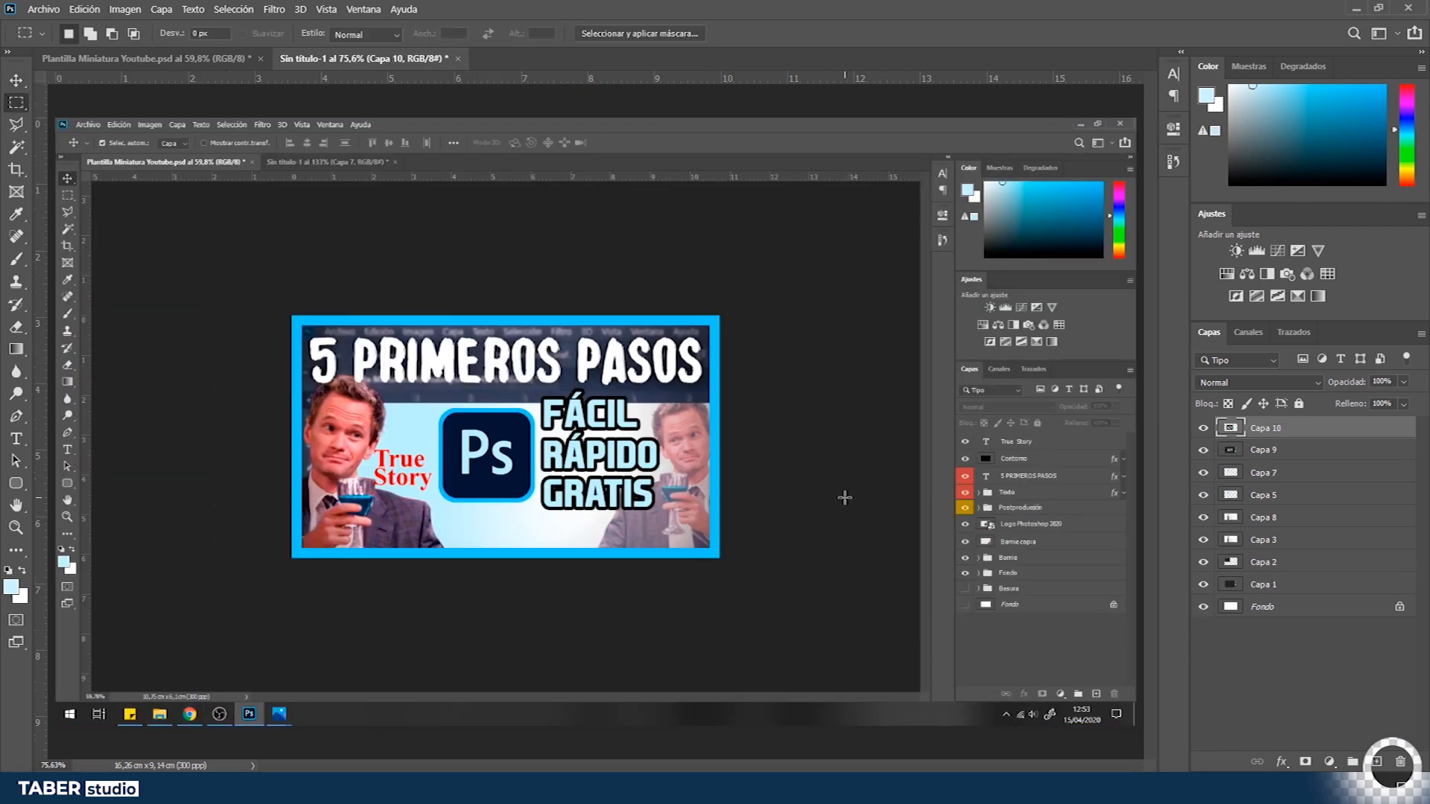
{"action": "key", "text": "alt+bracketleft"}
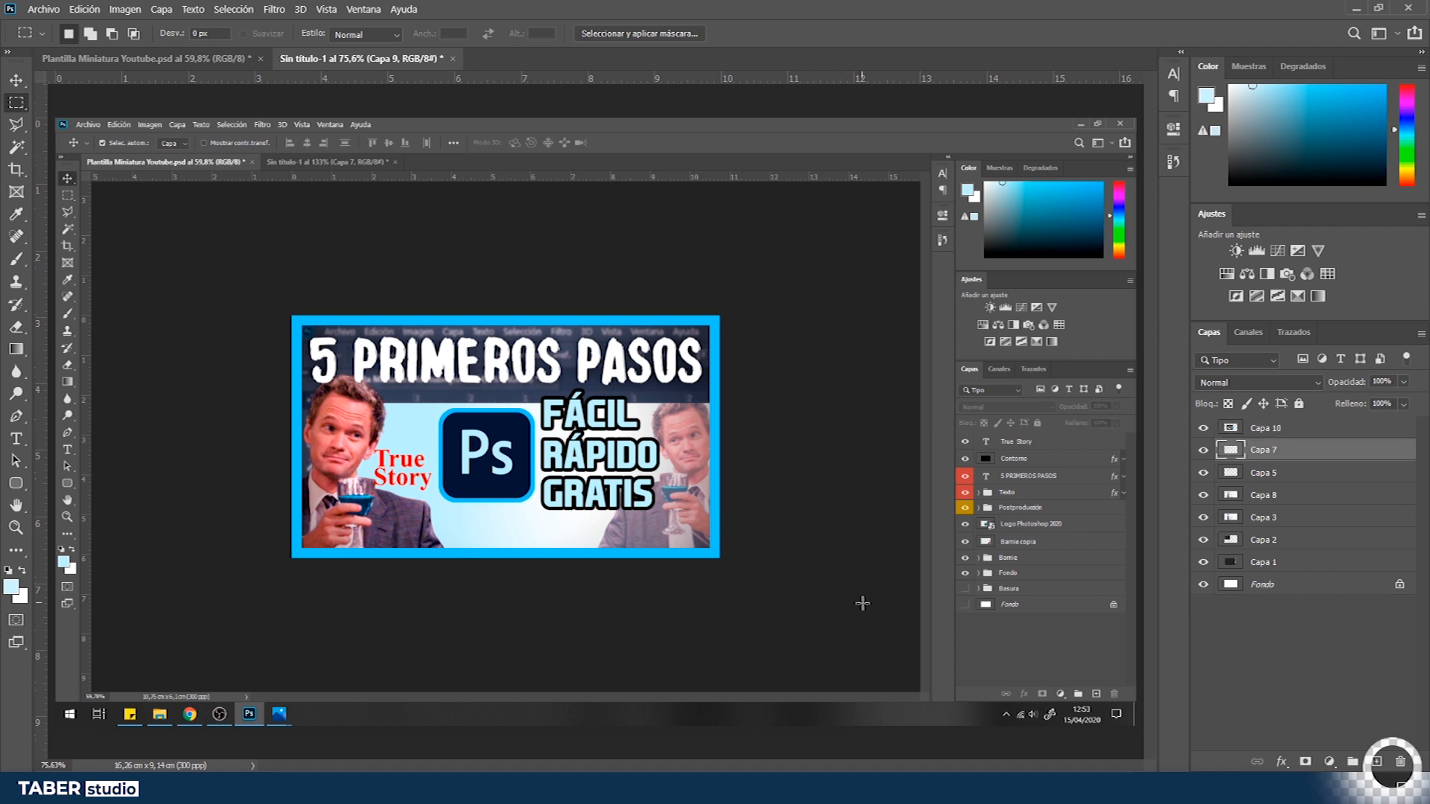
{"action": "key", "text": "Delete"}
- Remove the dark surrounding area from the thumbnail layer with the Magic Wand
{"action": "left_click", "coordinate": [1283, 429]}
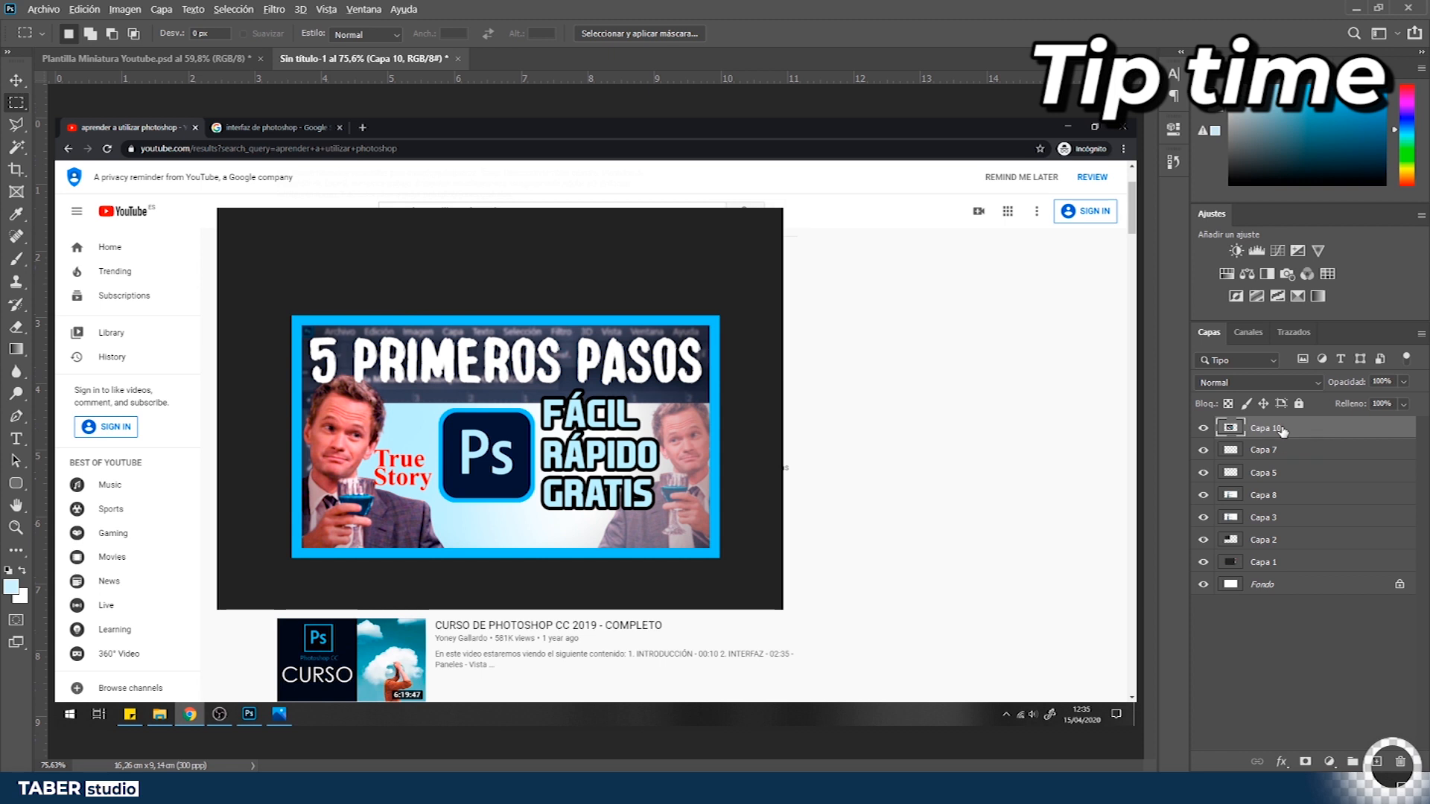
{"action": "key", "text": "alt+bracketleft"}
{"action": "key", "text": "alt+bracketleft"}
{"action": "key", "text": "alt+bracketleft"}
{"action": "key", "text": "alt+bracketleft"}
{"action": "key", "text": "alt+bracketleft"}
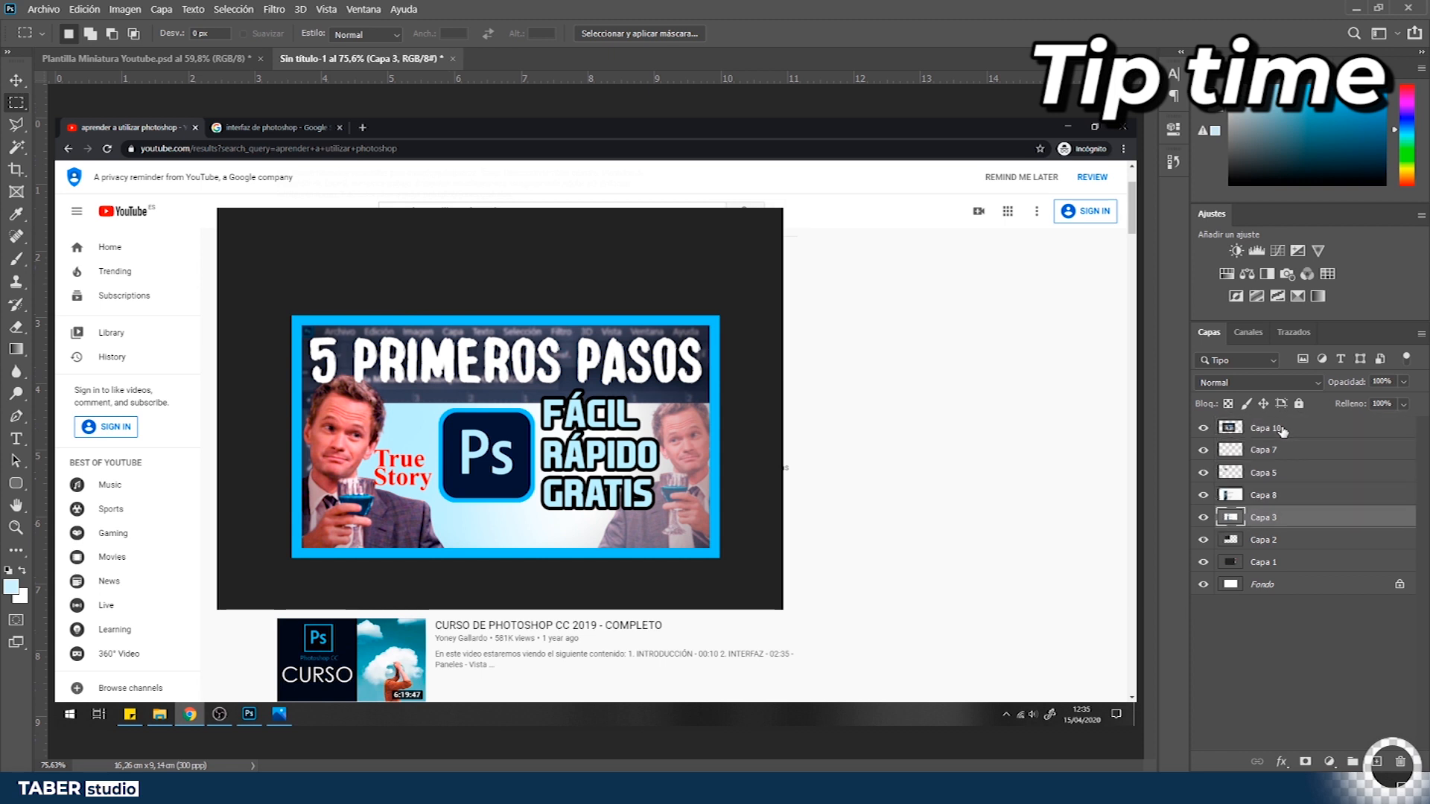
{"action": "key", "text": "alt+bracketleft"}
{"action": "key", "text": "alt+bracketright"}
{"action": "key", "text": "alt+bracketright"}
{"action": "key", "text": "alt+bracketright"}
{"action": "key", "text": "alt+bracketright"}
{"action": "key", "text": "alt+bracketright"}
{"action": "key", "text": "alt+bracketright"}
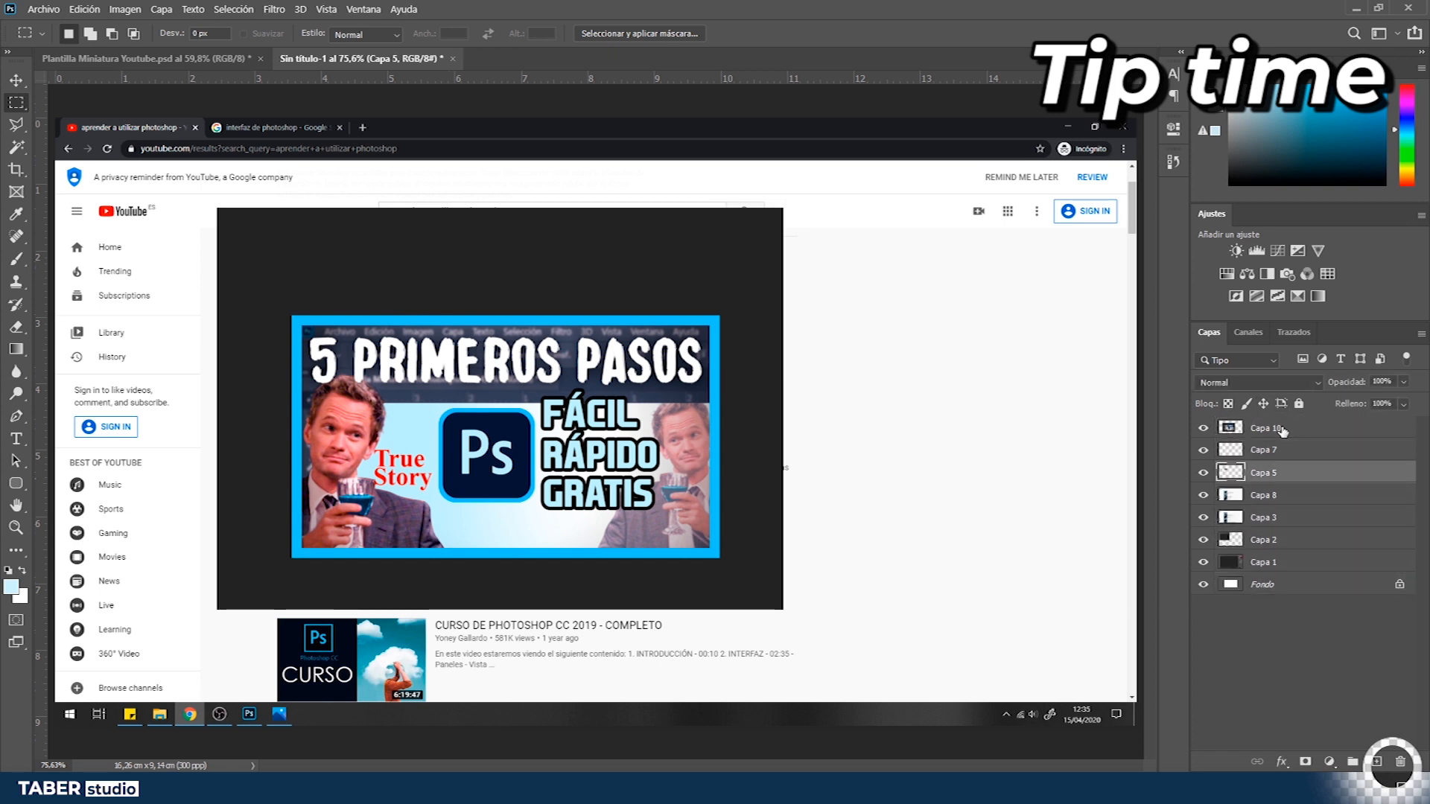
{"action": "key", "text": "w"}
{"action": "left_click", "coordinate": [625, 270]}
{"action": "key", "text": "Delete"}
{"action": "key", "text": "ctrl+d"}
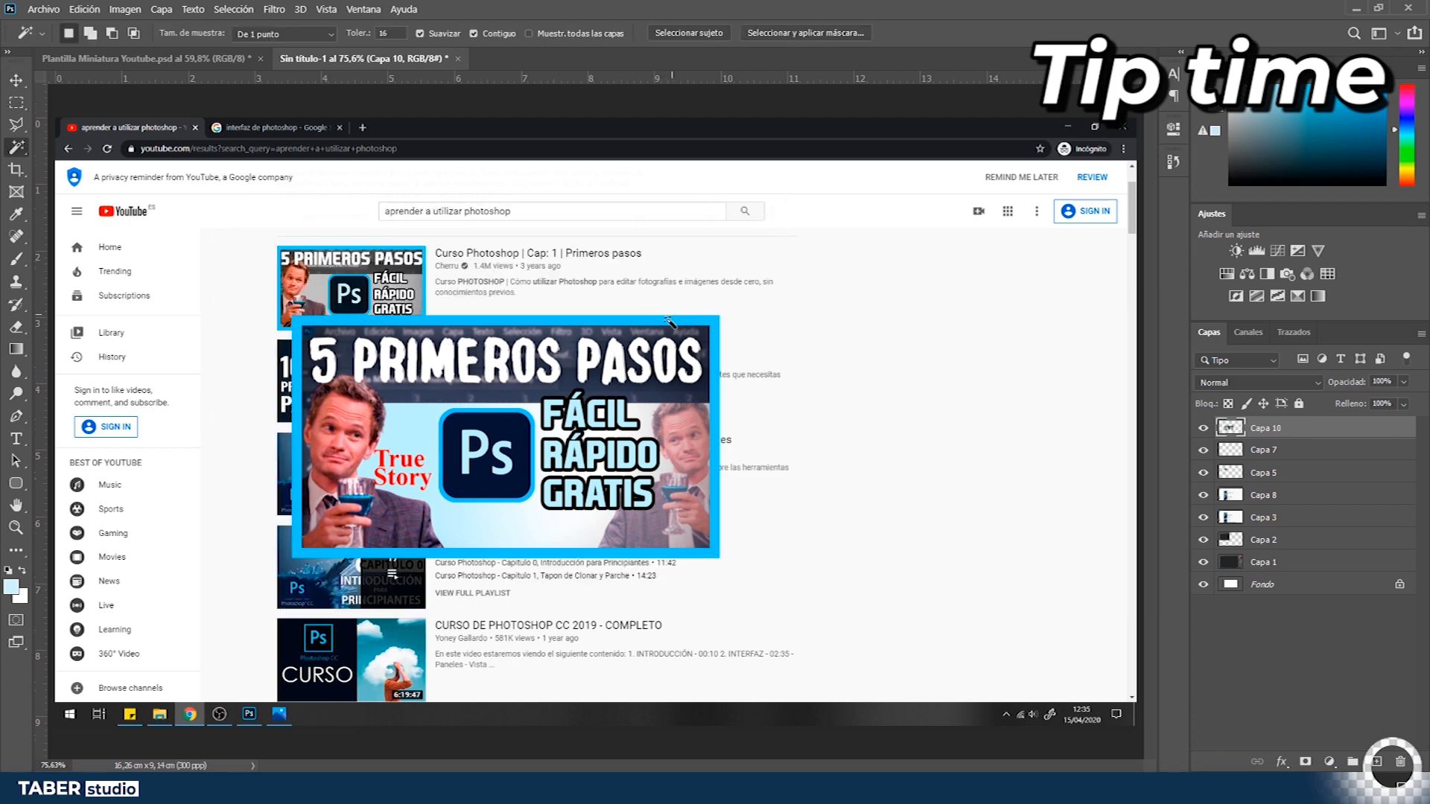
- Move and scale the thumbnail layer down to cover the first search result's thumbnail
{"action": "key", "text": "v"}
{"action": "left_click_drag", "start_coordinate": [347, 414], "coordinate": [332, 345]}
{"action": "key", "text": "ctrl+t"}
{"action": "left_click_drag", "start_coordinate": [705, 489], "coordinate": [430, 335]}
{"action": "key", "text": "Return"}
- Zoom in and toggle the new thumbnail layer to compare it with the original result thumbnail
{"action": "key", "text": "z"}
{"action": "left_click_drag", "start_coordinate": [311, 283], "coordinate": [385, 285]}
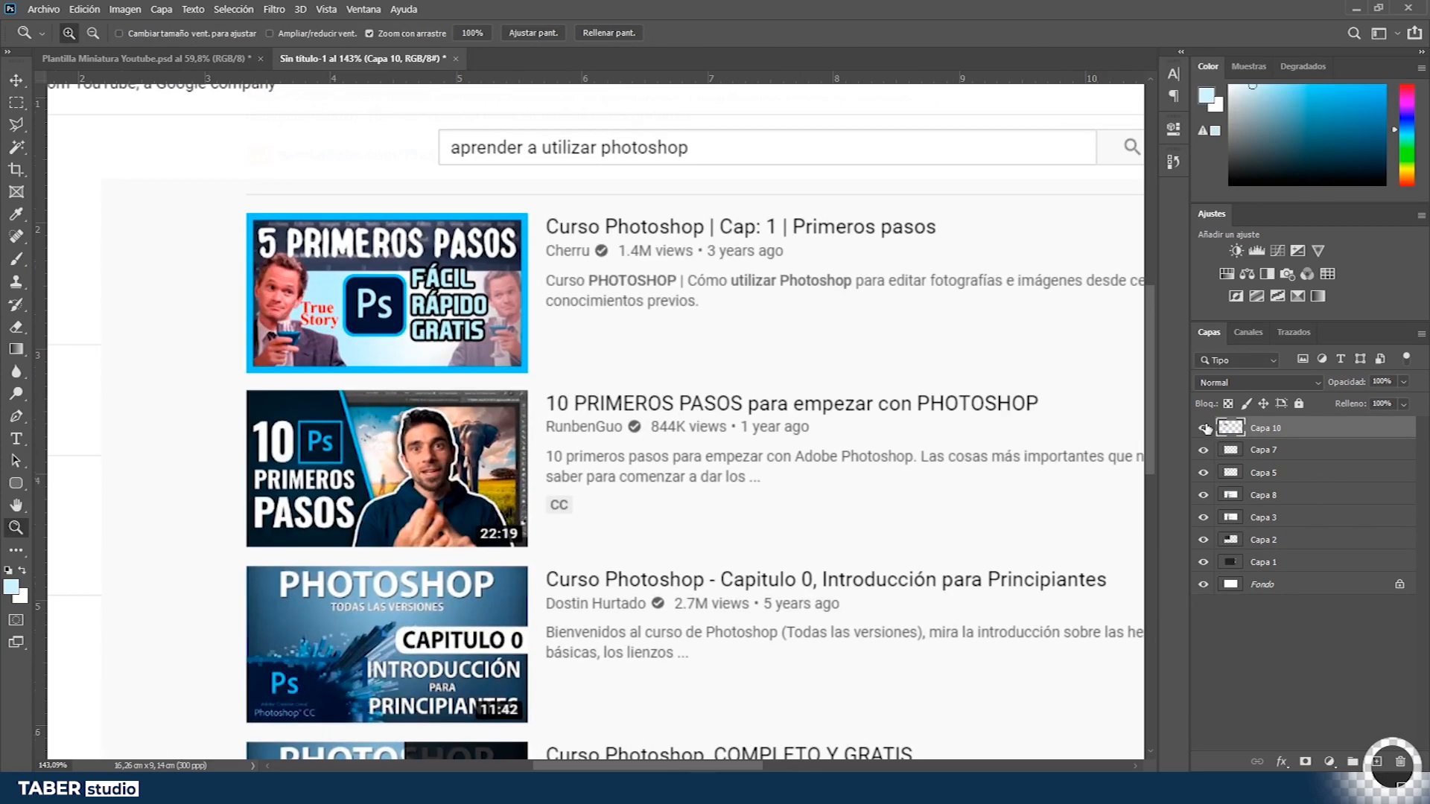
{"action": "left_click", "coordinate": [1205, 427]}
{"action": "left_click", "coordinate": [1205, 427]}
{"action": "left_click", "coordinate": [1205, 428]}
{"action": "left_click", "coordinate": [1205, 428]}
{"action": "left_click", "coordinate": [1204, 427]}
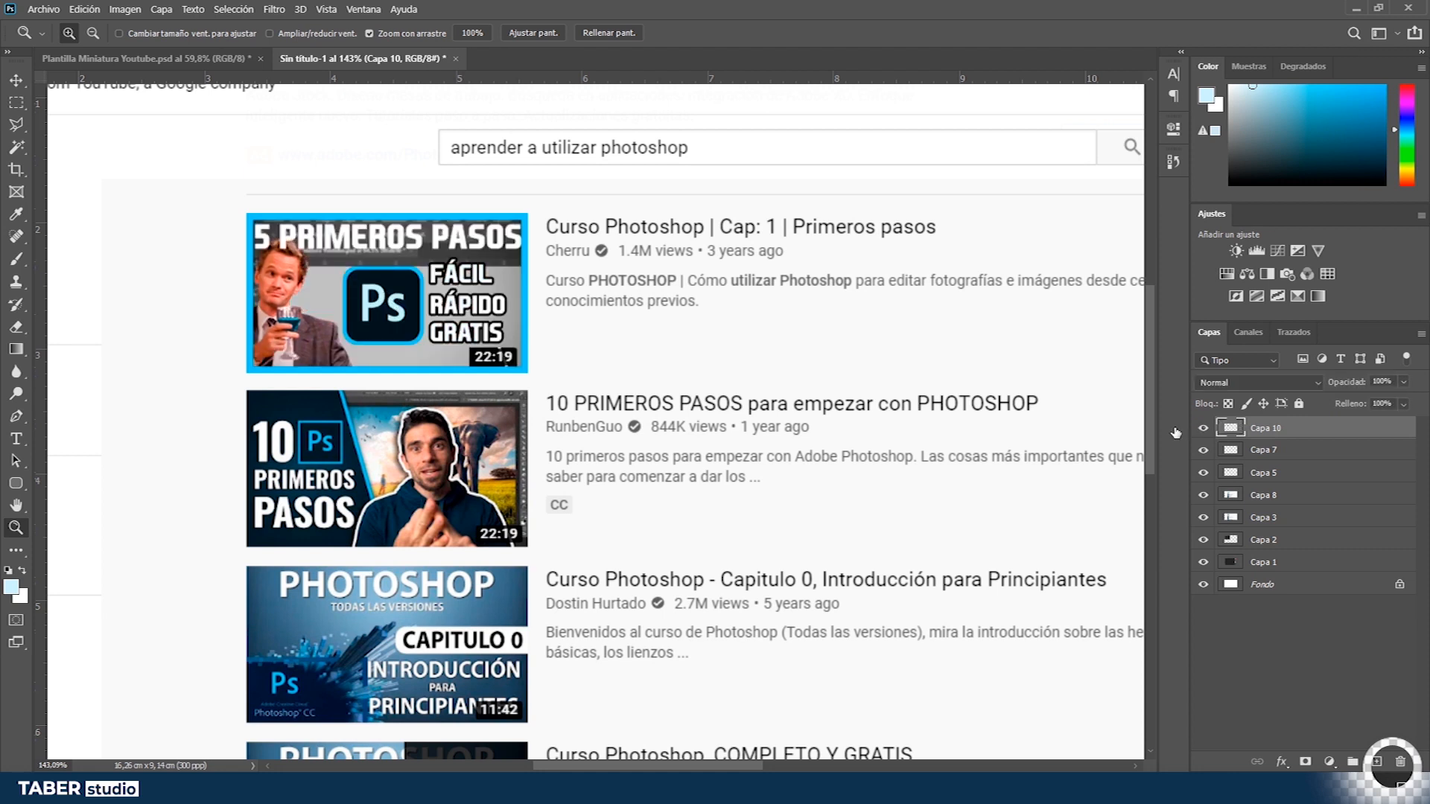
{"action": "key", "text": "ctrl+0"}
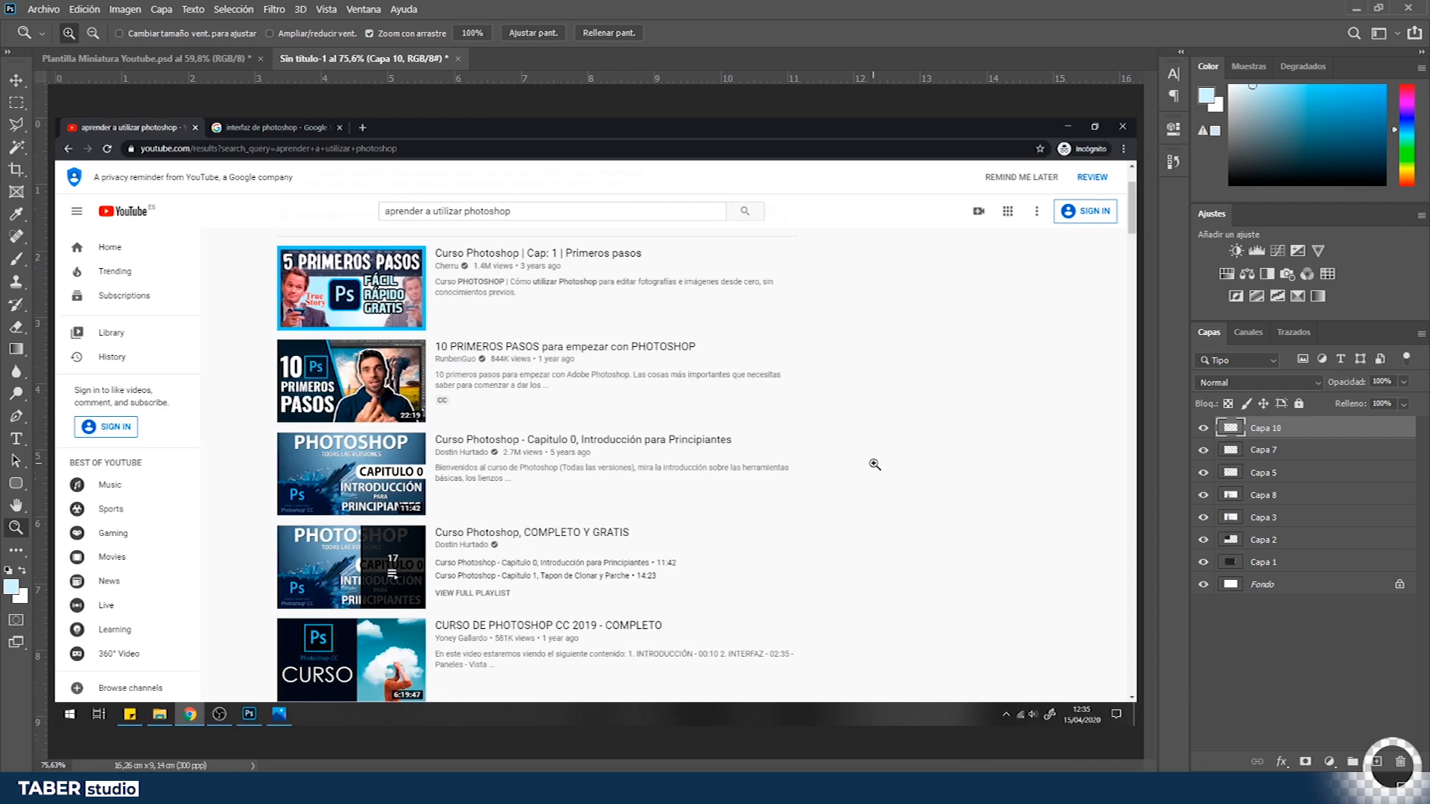
{"action": "key", "text": "f"}
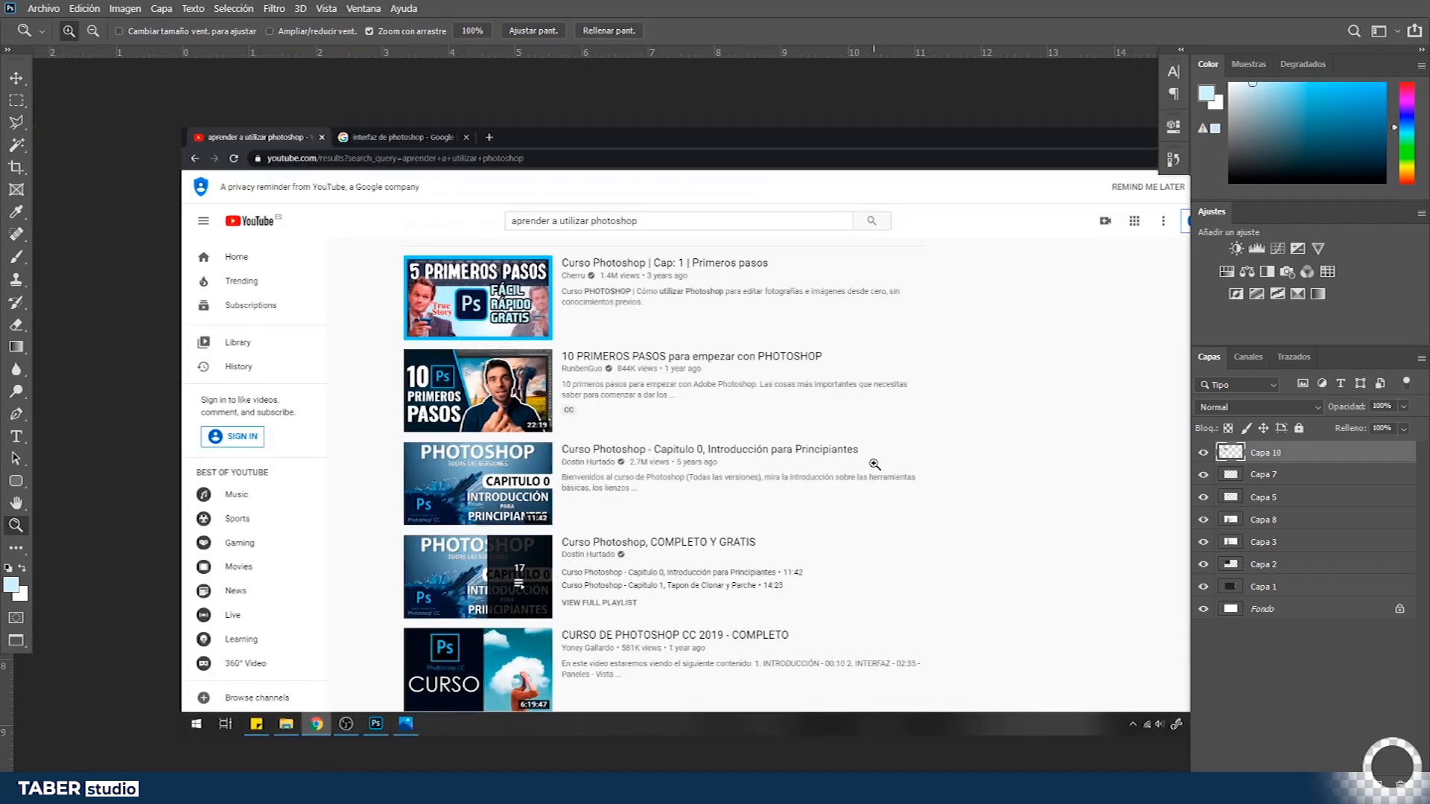
{"action": "key", "text": "f"}
{"action": "key", "text": "z"}
{"action": "left_click", "coordinate": [873, 465]}
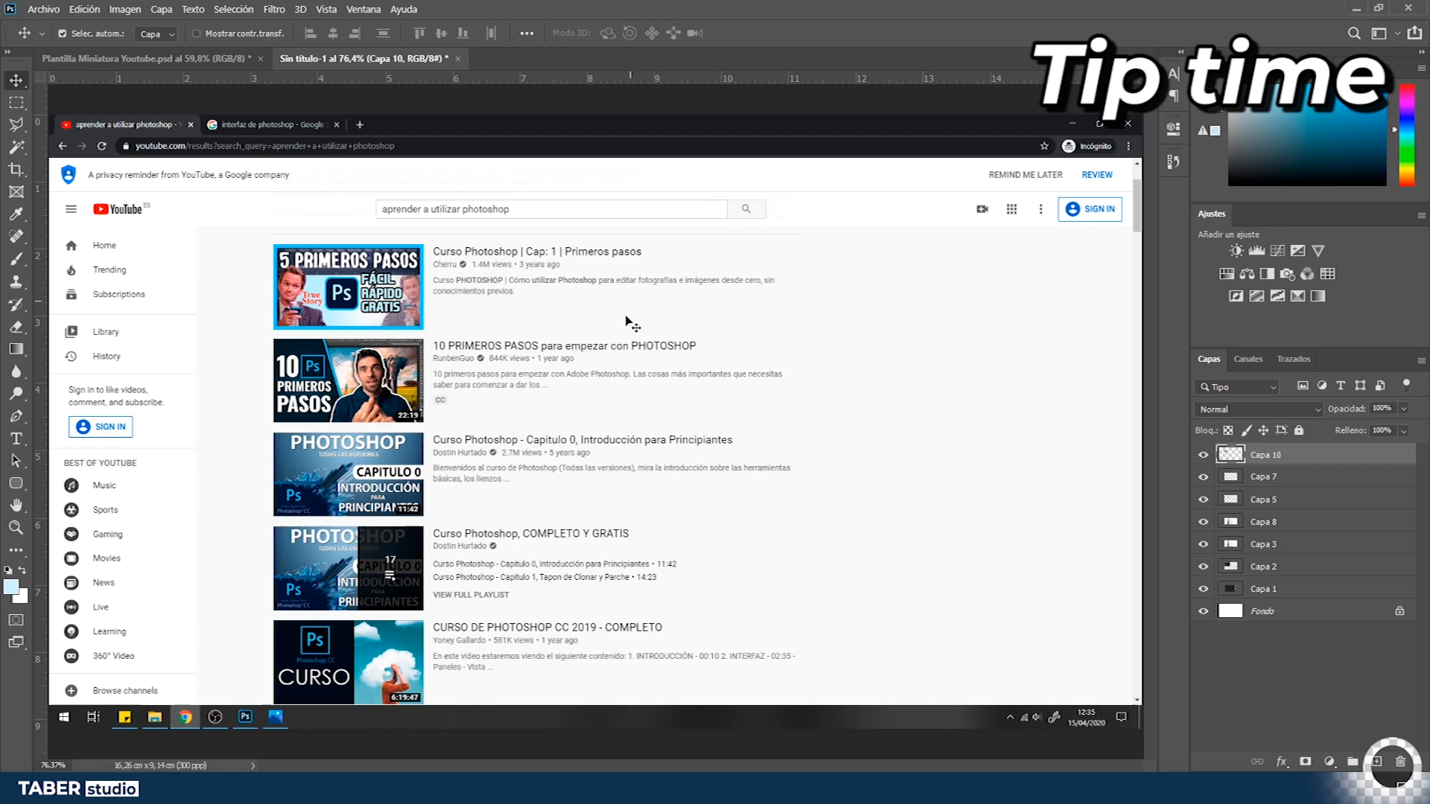
- Open the keyboard shortcuts and menus dialog
{"action": "key", "text": "ctrl"}
{"action": "key", "text": "ctrl"}
{"action": "left_click", "coordinate": [84, 9]}
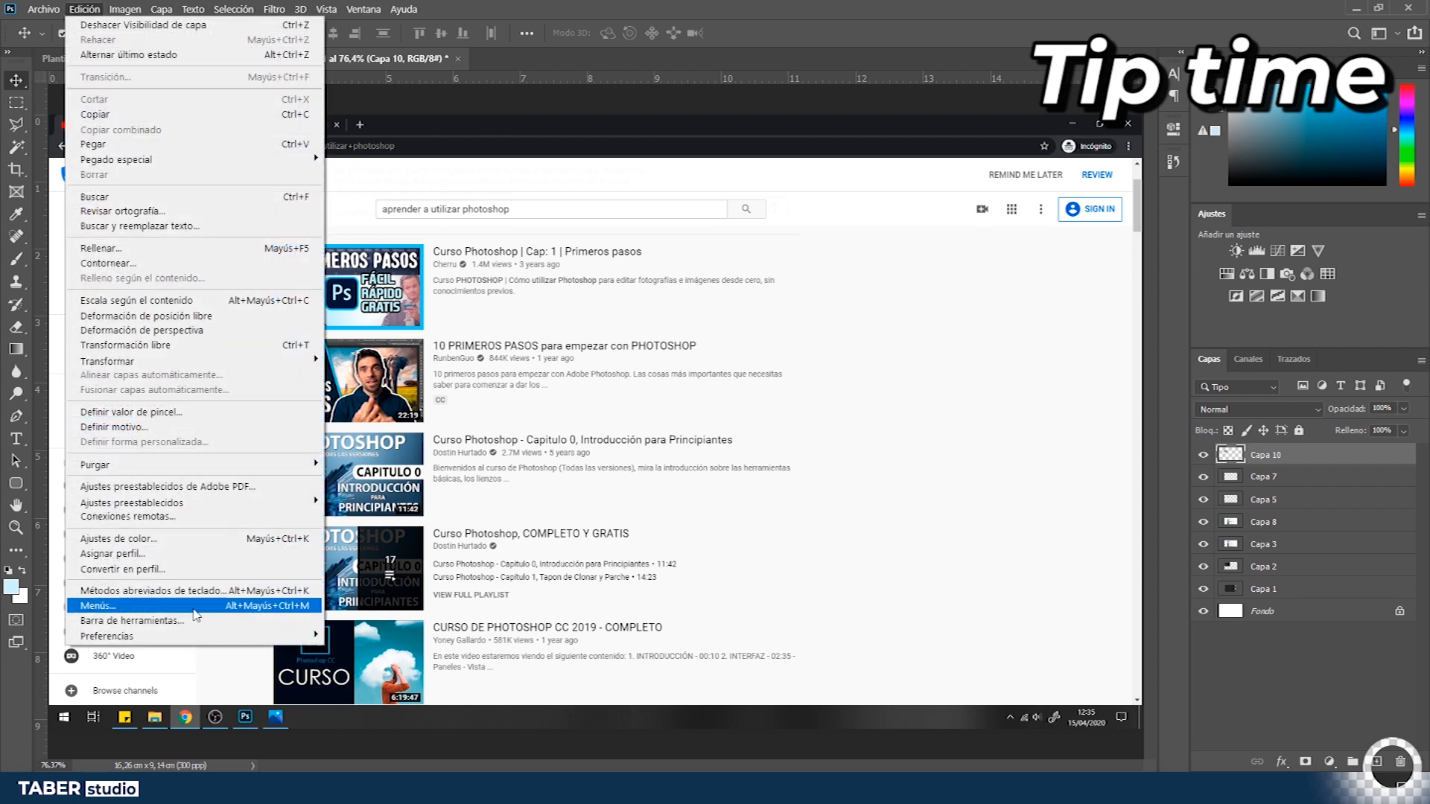
{"action": "left_click", "coordinate": [152, 591]}
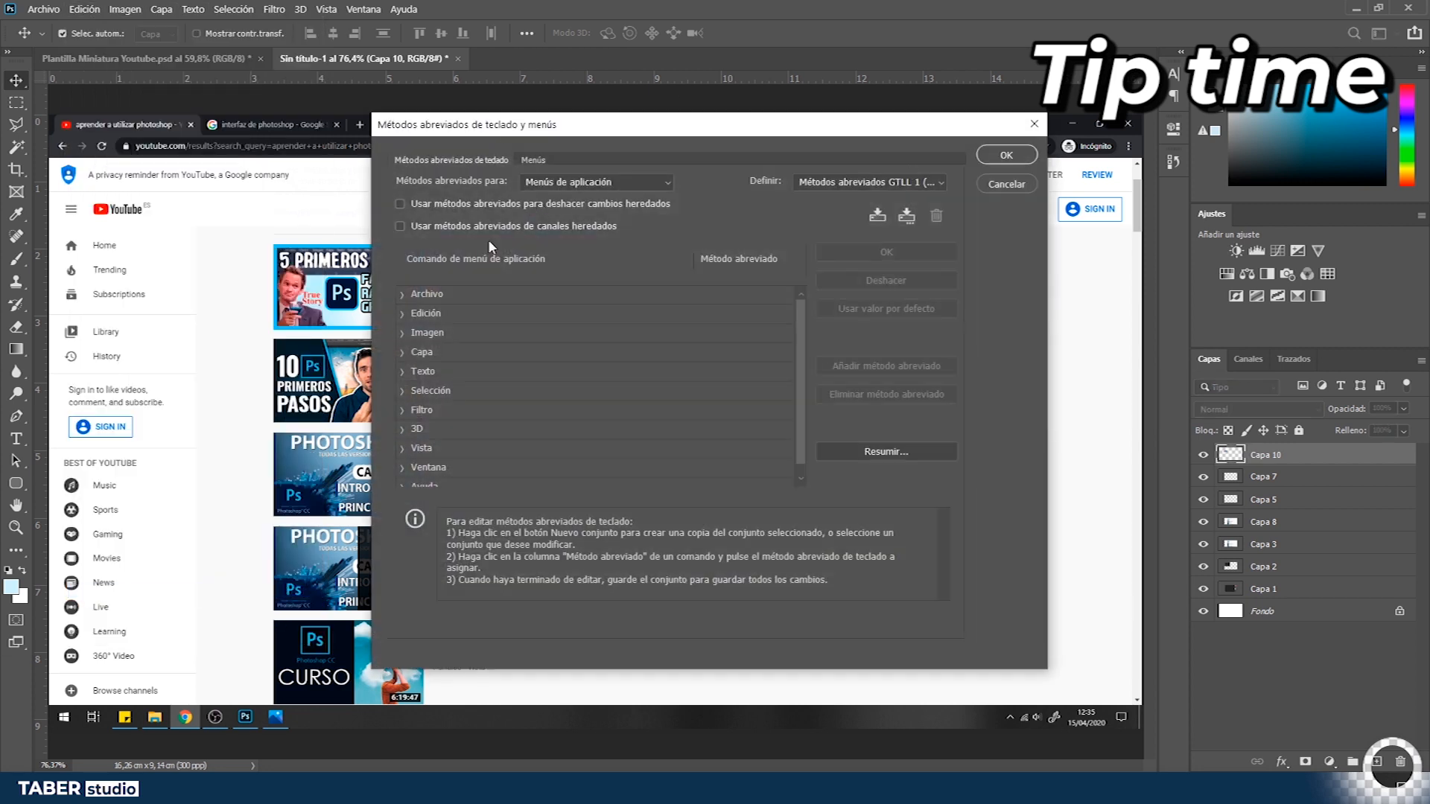
- Browse the shortcut sets for application menus, tools and panel menus in the keyboard shortcuts dialog
{"action": "left_click", "coordinate": [607, 182]}
{"action": "left_click", "coordinate": [609, 181]}
{"action": "left_click", "coordinate": [610, 182]}
{"action": "left_click", "coordinate": [609, 223]}
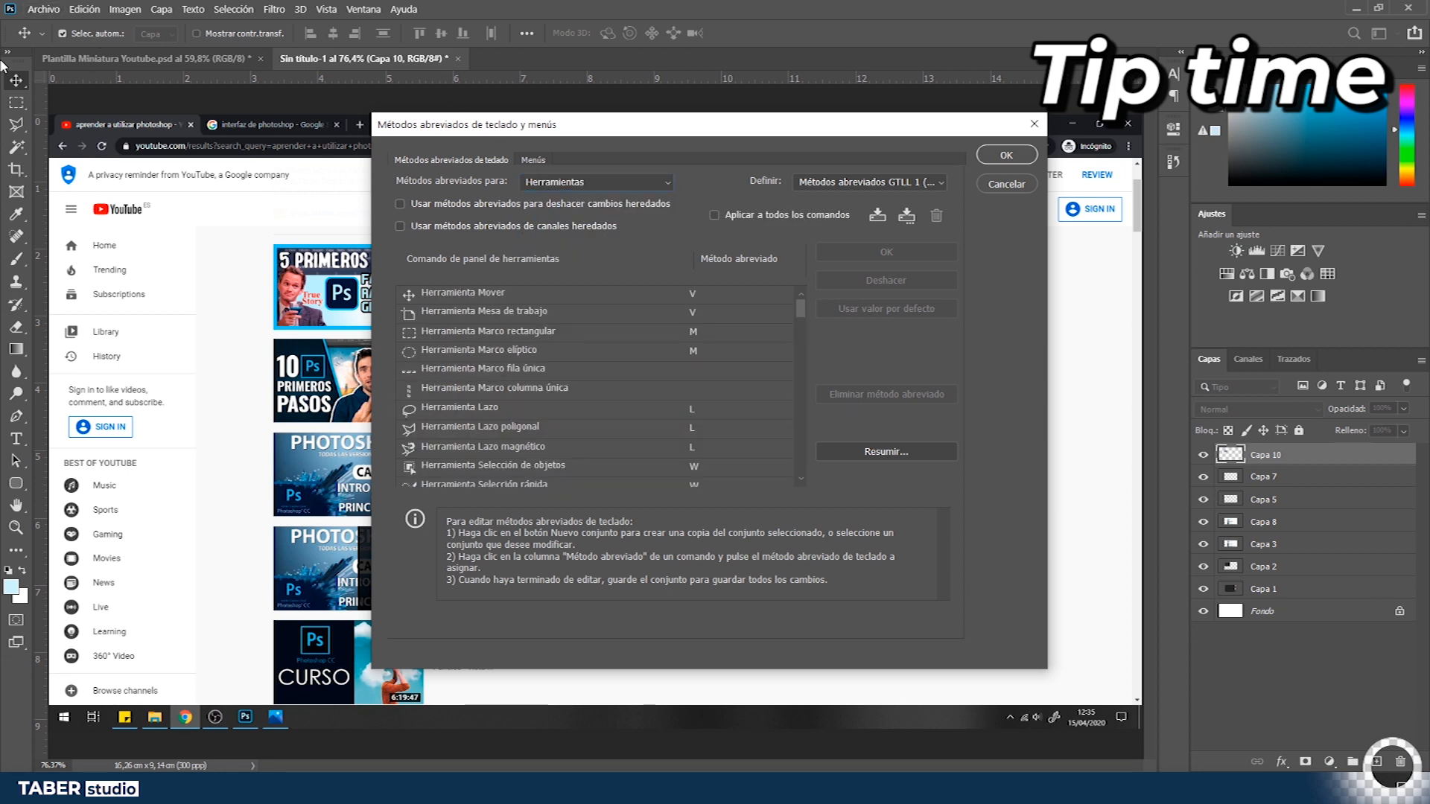
{"action": "left_click", "coordinate": [589, 181]}
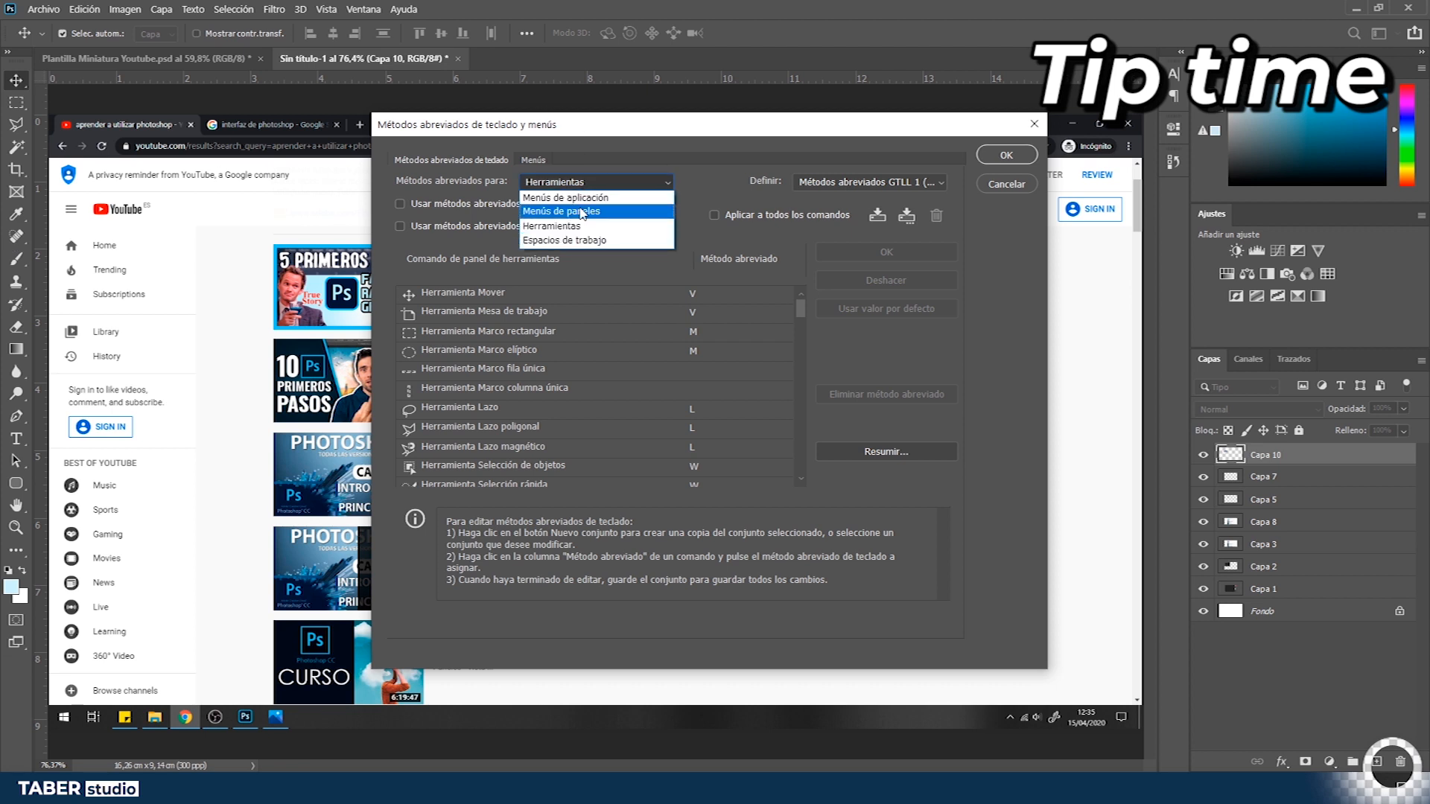
{"action": "left_click", "coordinate": [587, 214]}
{"action": "mouse_move", "coordinate": [799, 314]}
{"action": "left_mouse_down"}
{"action": "mouse_move", "coordinate": [797, 378]}
{"action": "mouse_move", "coordinate": [829, 328]}
{"action": "mouse_move", "coordinate": [822, 313]}
{"action": "left_mouse_up"}
{"action": "left_click", "coordinate": [587, 431]}
{"action": "scroll", "coordinate": [551, 440], "scroll_direction": "down", "scroll_amount": 10}
{"action": "left_click", "coordinate": [522, 432]}
- Examine the Layer menu commands and their shortcuts in the application menus list
{"action": "left_click", "coordinate": [326, 9]}
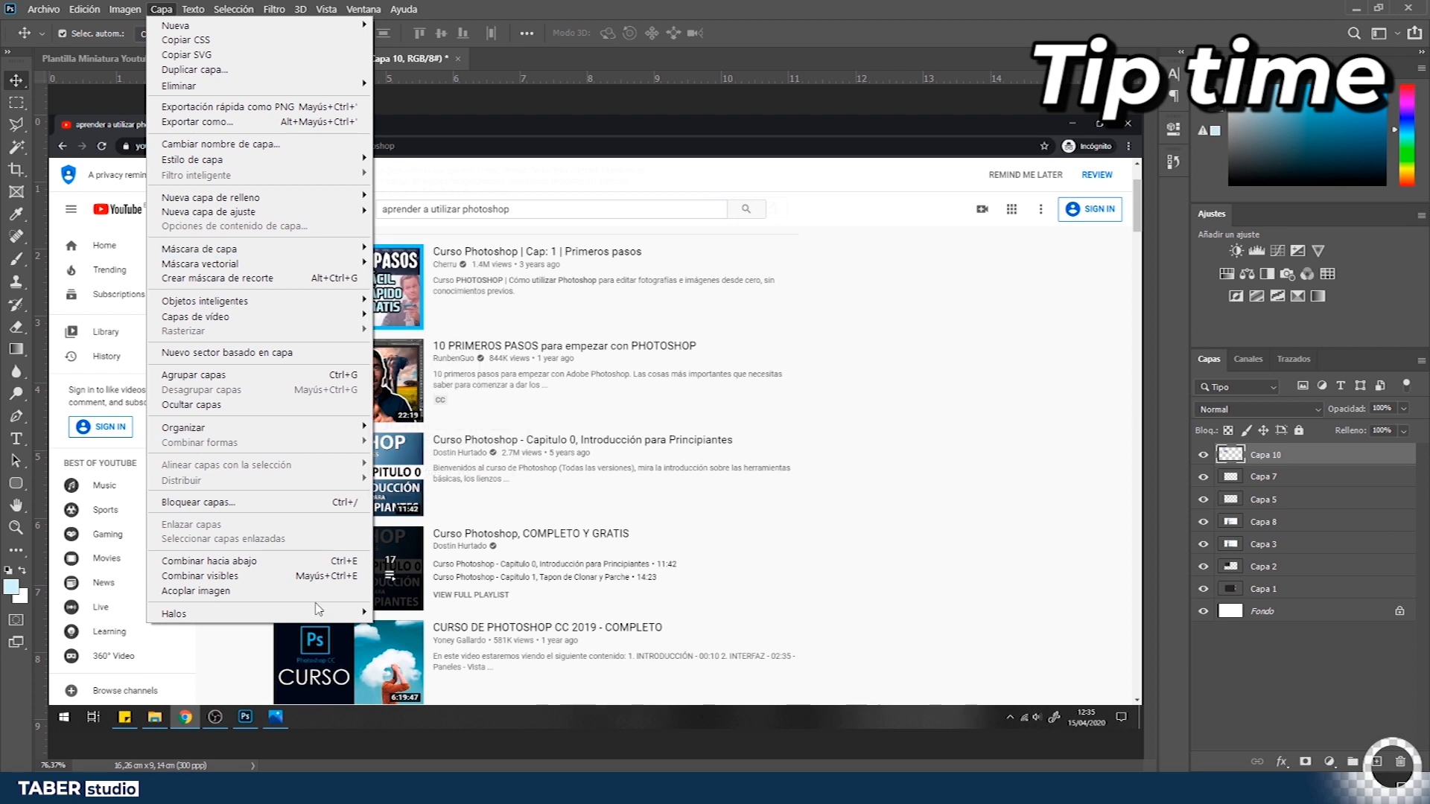
{"action": "left_click", "coordinate": [315, 604]}
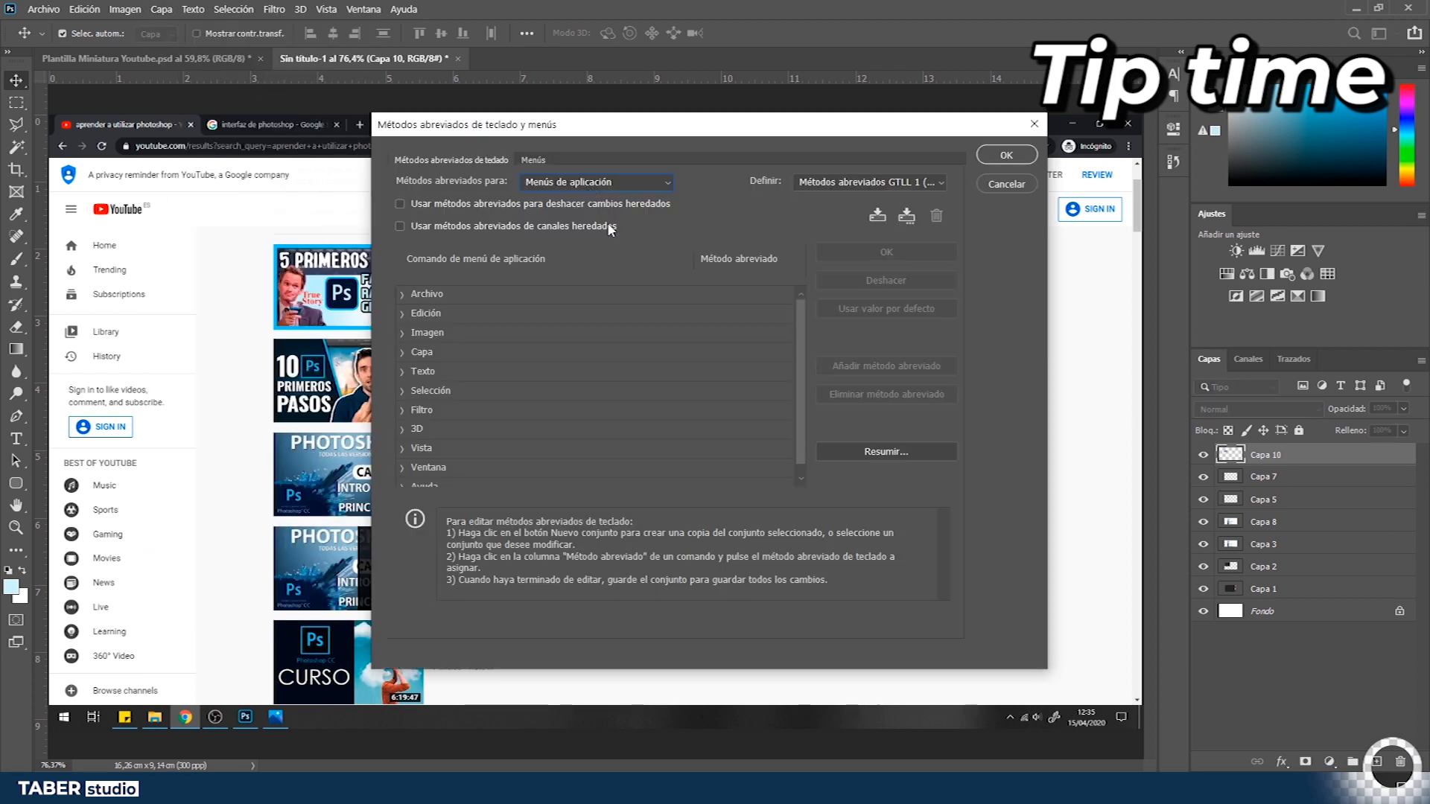
{"action": "scroll", "coordinate": [802, 328], "scroll_direction": "down", "scroll_amount": 1}
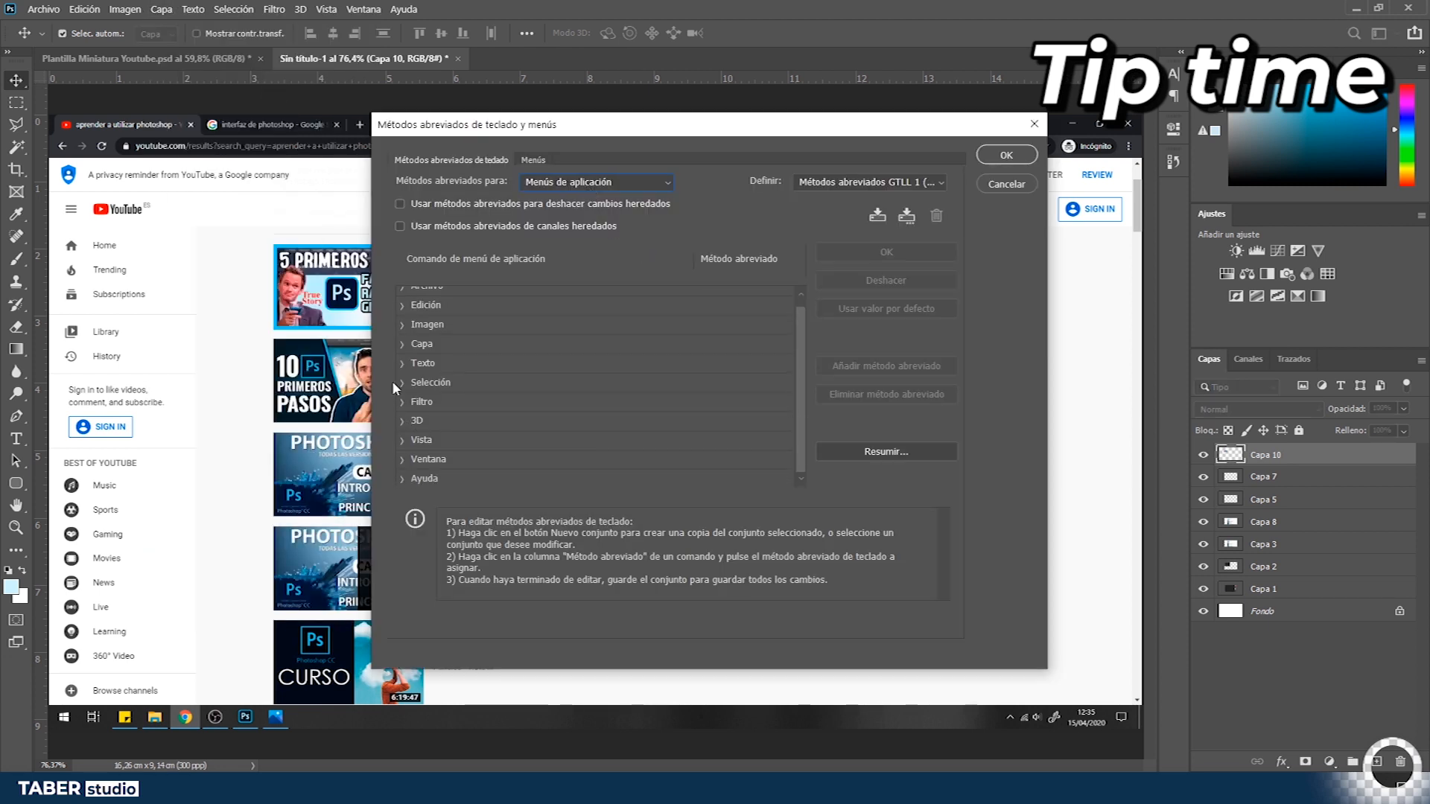
{"action": "left_click", "coordinate": [401, 345]}
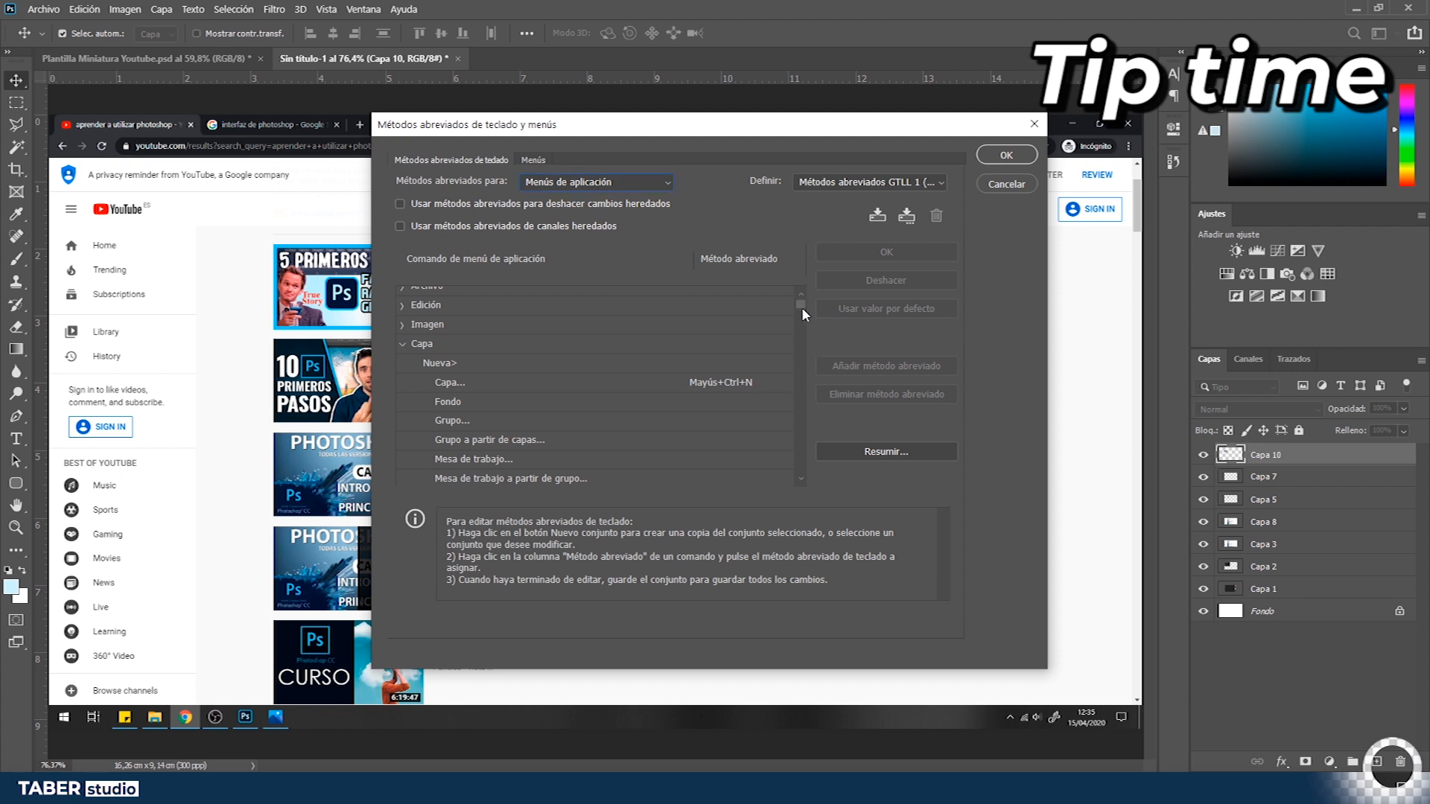
{"action": "scroll", "coordinate": [708, 413], "scroll_direction": "down", "scroll_amount": 8}
{"action": "left_click", "coordinate": [478, 399]}
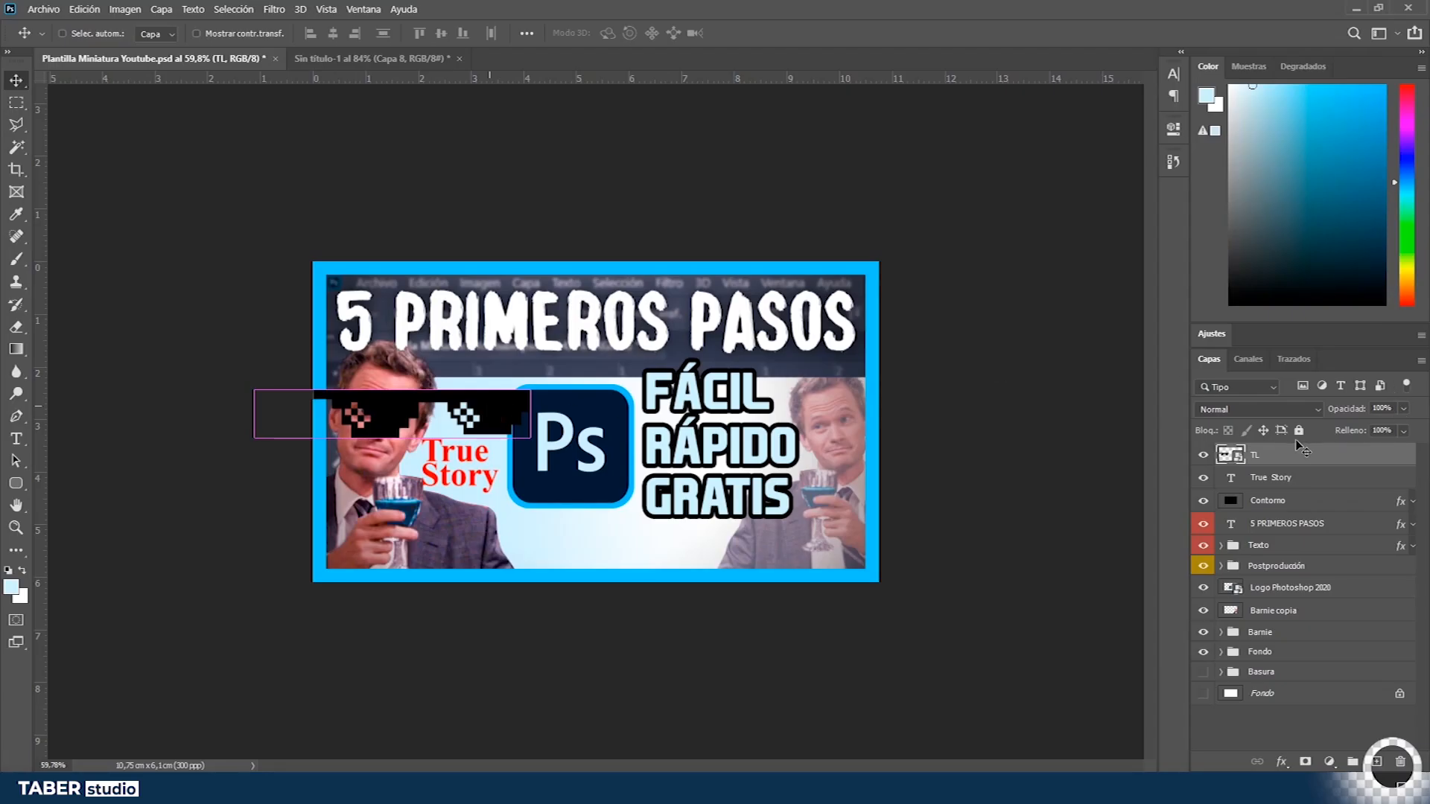
- Scale down the pixel glasses layer and place it over Barnie's eyes
{"action": "key", "text": "ctrl+t"}
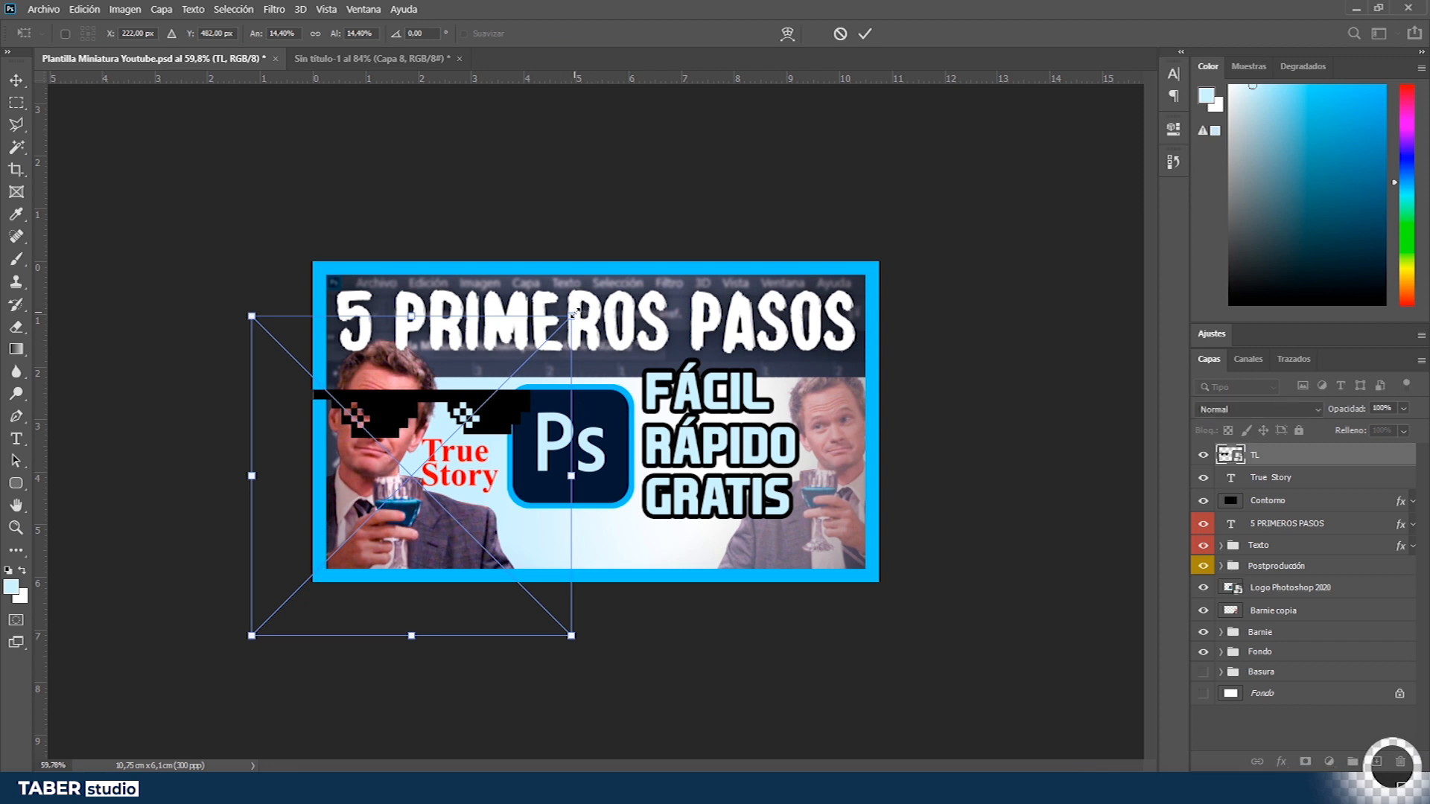
{"action": "left_click_drag", "start_coordinate": [576, 314], "coordinate": [464, 450]}
{"action": "left_click_drag", "start_coordinate": [438, 403], "coordinate": [445, 400]}
{"action": "mouse_move", "coordinate": [430, 413]}
{"action": "left_mouse_down"}
{"action": "mouse_move", "coordinate": [411, 414]}
{"action": "mouse_move", "coordinate": [436, 400]}
{"action": "left_mouse_up"}
{"action": "key", "text": "Return"}
- Create a new empty layer directly beneath the glasses layer
{"action": "key", "text": "ctrl+space"}
{"action": "left_click_drag", "start_coordinate": [332, 419], "coordinate": [447, 423]}
{"action": "left_click_drag", "start_coordinate": [538, 447], "coordinate": [538, 442]}
{"action": "left_click_drag", "start_coordinate": [565, 432], "coordinate": [537, 432]}
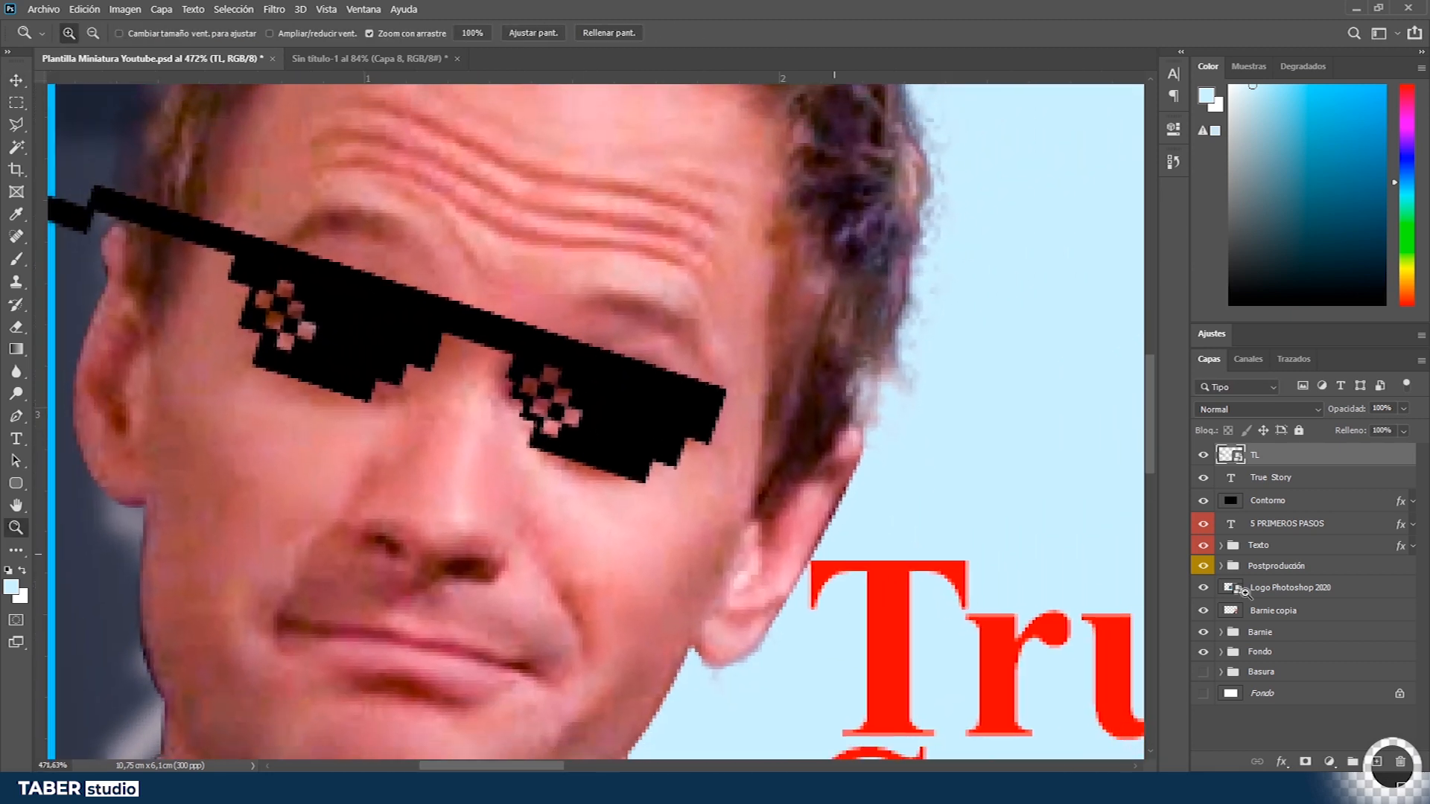
{"action": "left_click", "coordinate": [1390, 773]}
{"action": "left_click_drag", "start_coordinate": [1297, 457], "coordinate": [1298, 489]}
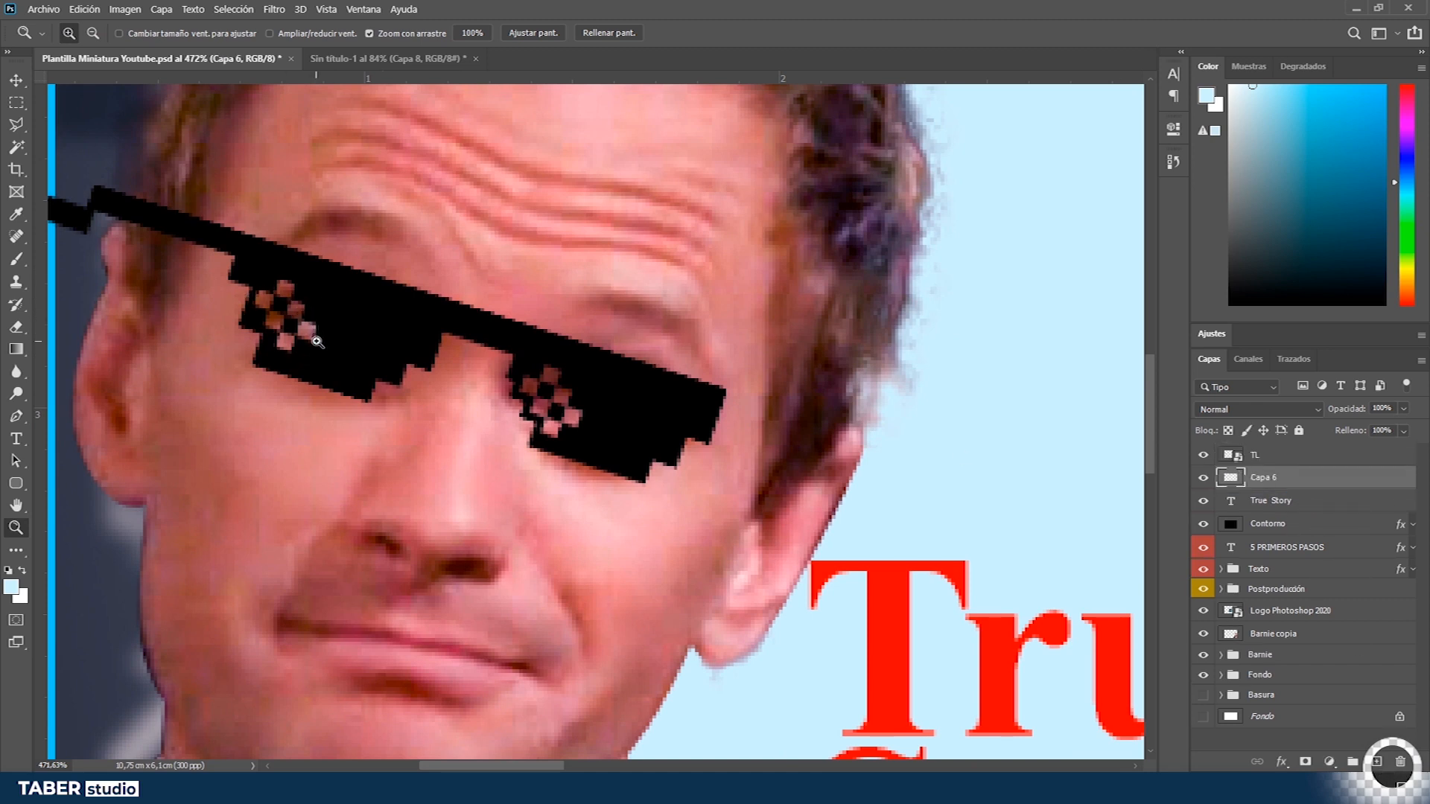
- Try to paint white highlight strokes on the glasses lenses with the Brush tool
{"action": "left_click", "coordinate": [22, 570]}
{"action": "left_click", "coordinate": [11, 588]}
{"action": "left_click", "coordinate": [1341, 219]}
{"action": "key", "text": "b"}
{"action": "right_click", "coordinate": [282, 312]}
{"action": "left_click", "coordinate": [421, 472]}
{"action": "left_click", "coordinate": [427, 342]}
{"action": "left_click", "coordinate": [204, 367]}
{"action": "mouse_move", "coordinate": [276, 296]}
{"action": "left_mouse_down"}
{"action": "mouse_move", "coordinate": [285, 332]}
{"action": "mouse_move", "coordinate": [287, 283]}
{"action": "left_mouse_up"}
{"action": "key", "text": "ctrl+z"}
{"action": "mouse_move", "coordinate": [540, 382]}
{"action": "left_mouse_down"}
{"action": "mouse_move", "coordinate": [561, 417]}
{"action": "mouse_move", "coordinate": [558, 385]}
{"action": "left_mouse_up"}
{"action": "key", "text": "ctrl+z"}
- Fine-tune the position and size of the glasses layer on Barnie's face
{"action": "key", "text": "ctrl+0"}
{"action": "key", "text": "v"}
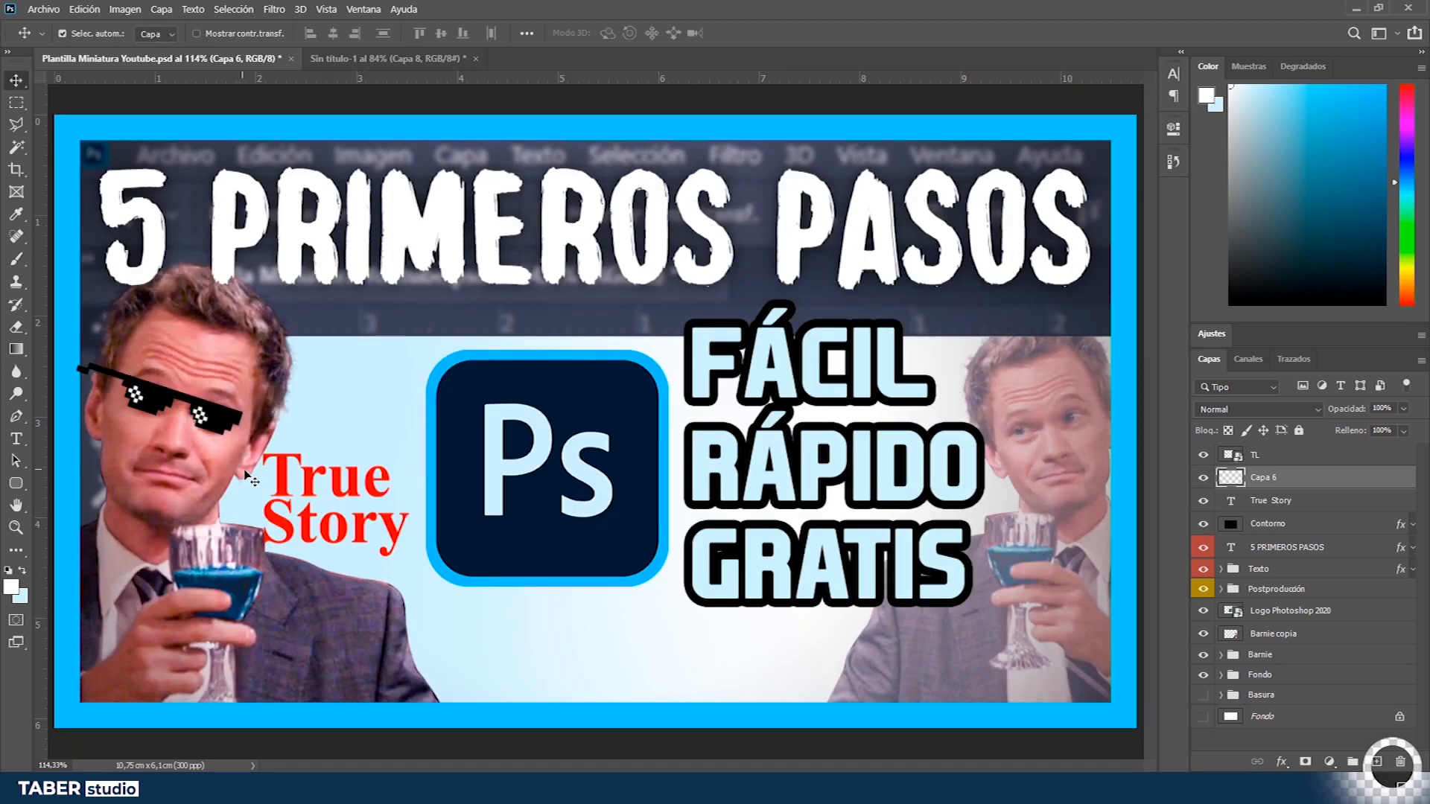
{"action": "scroll", "coordinate": [249, 480], "scroll_direction": "down", "scroll_amount": 2}
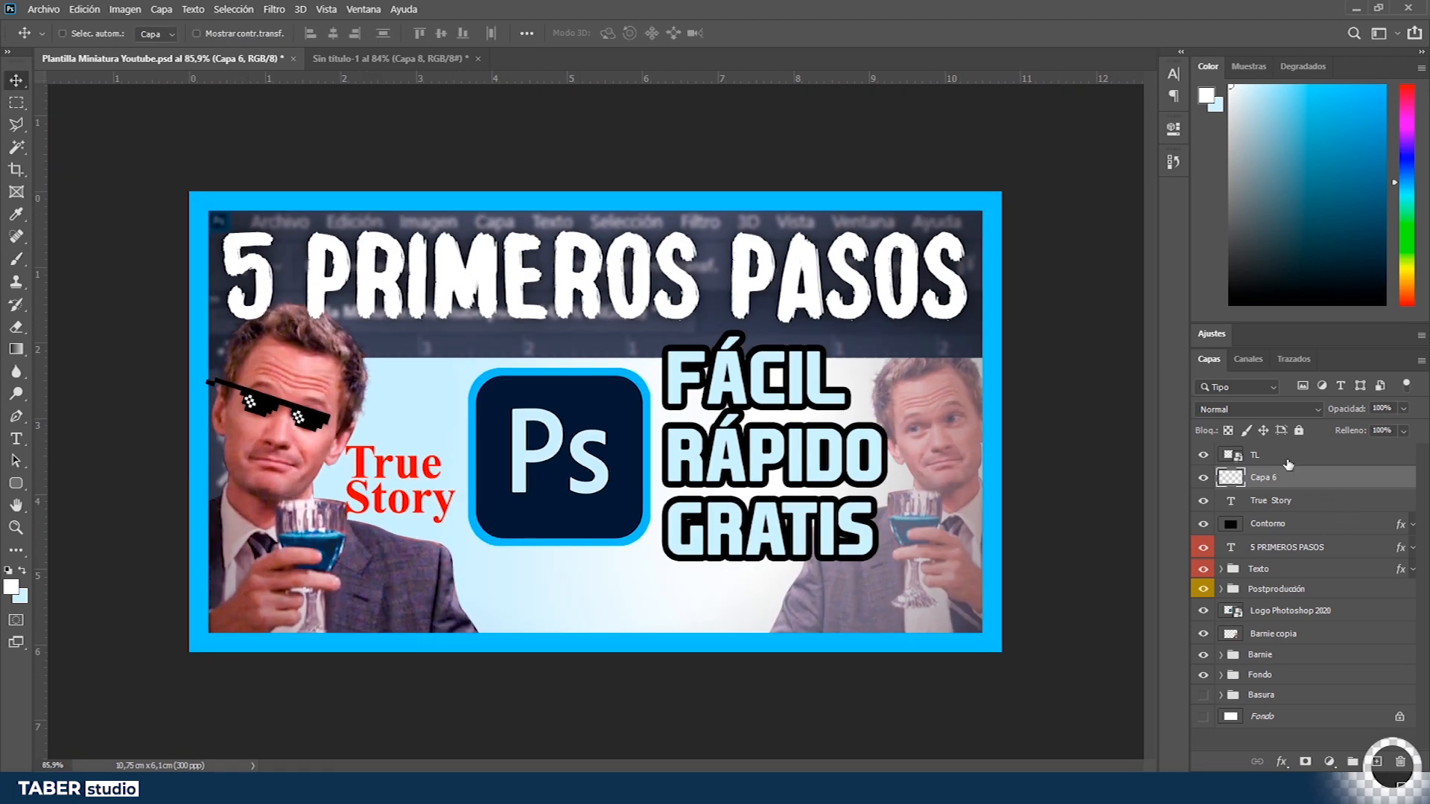
{"action": "left_click", "coordinate": [1289, 455], "text": "shift"}
{"action": "key", "text": "ctrl+t"}
{"action": "left_click_drag", "start_coordinate": [333, 376], "coordinate": [341, 373]}
{"action": "left_click_drag", "start_coordinate": [305, 419], "coordinate": [304, 418]}
{"action": "key", "text": "Return"}
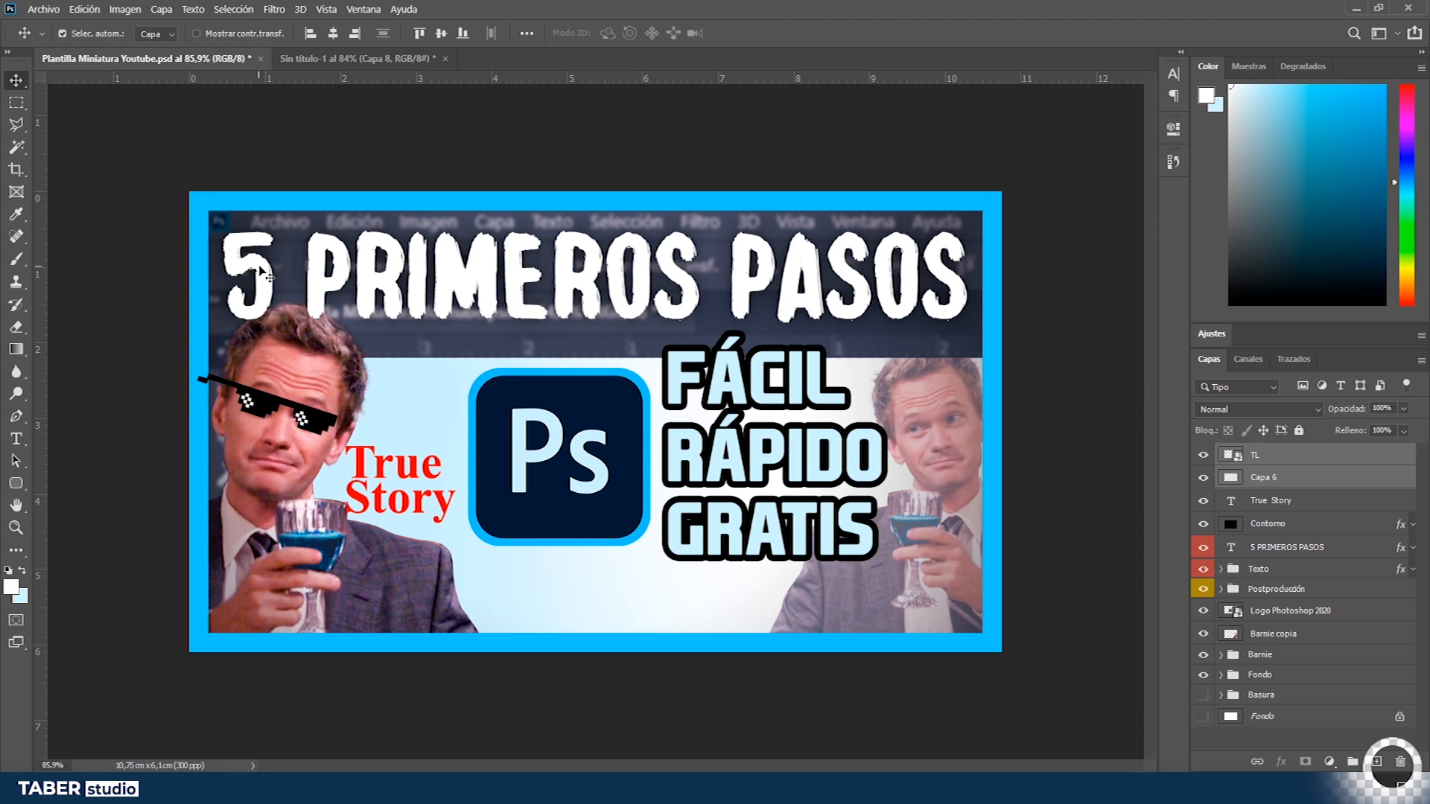
- Delete the 5 from the title text layer
{"action": "key", "text": "t"}
{"action": "double_click", "coordinate": [262, 265]}
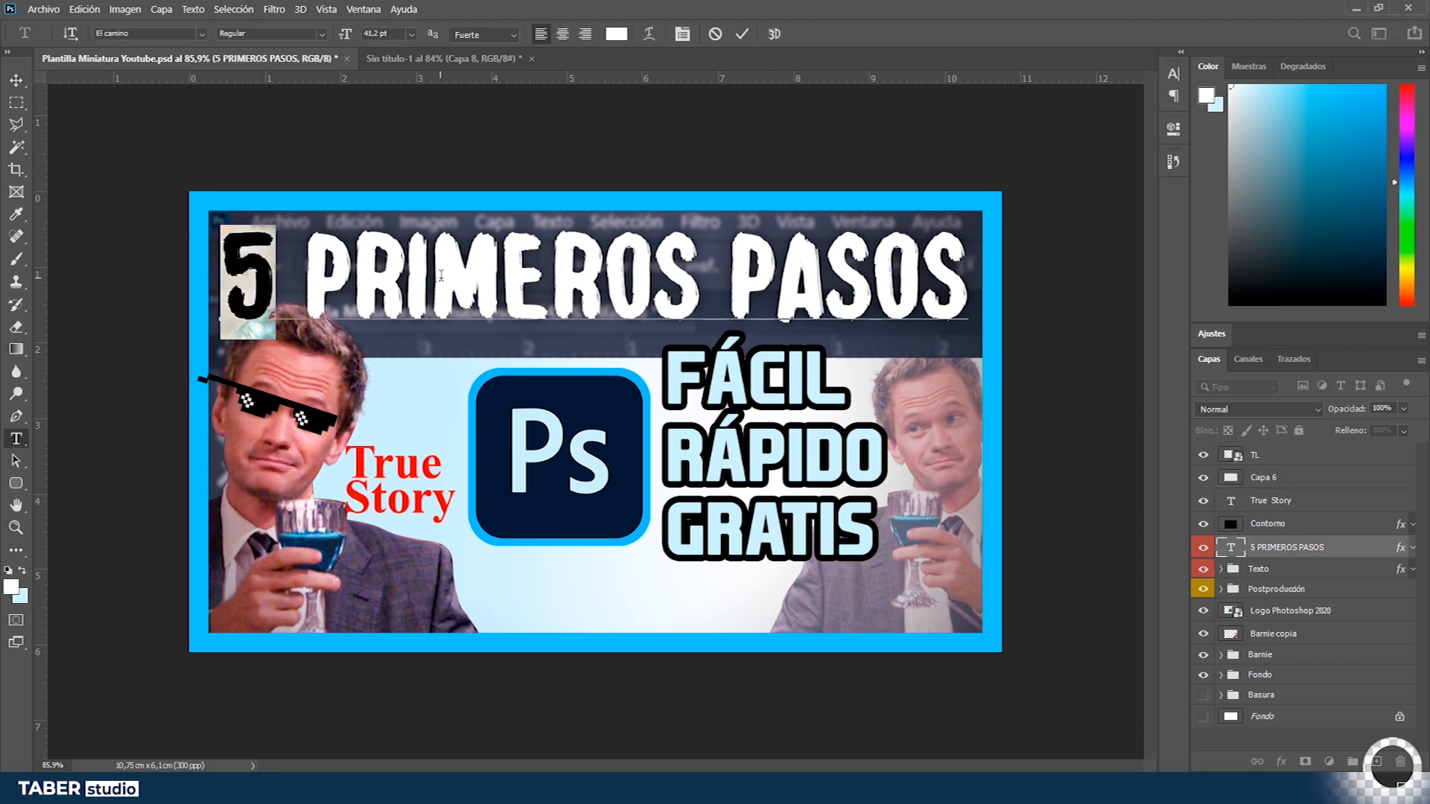
{"action": "key", "text": "BackSpace"}
{"action": "key", "text": "ctrl+Return"}
- Duplicate the title text layer and replace its text with 5
{"action": "key", "text": "ctrl+j"}
{"action": "triple_click", "coordinate": [421, 257]}
{"action": "type", "text": "5"}
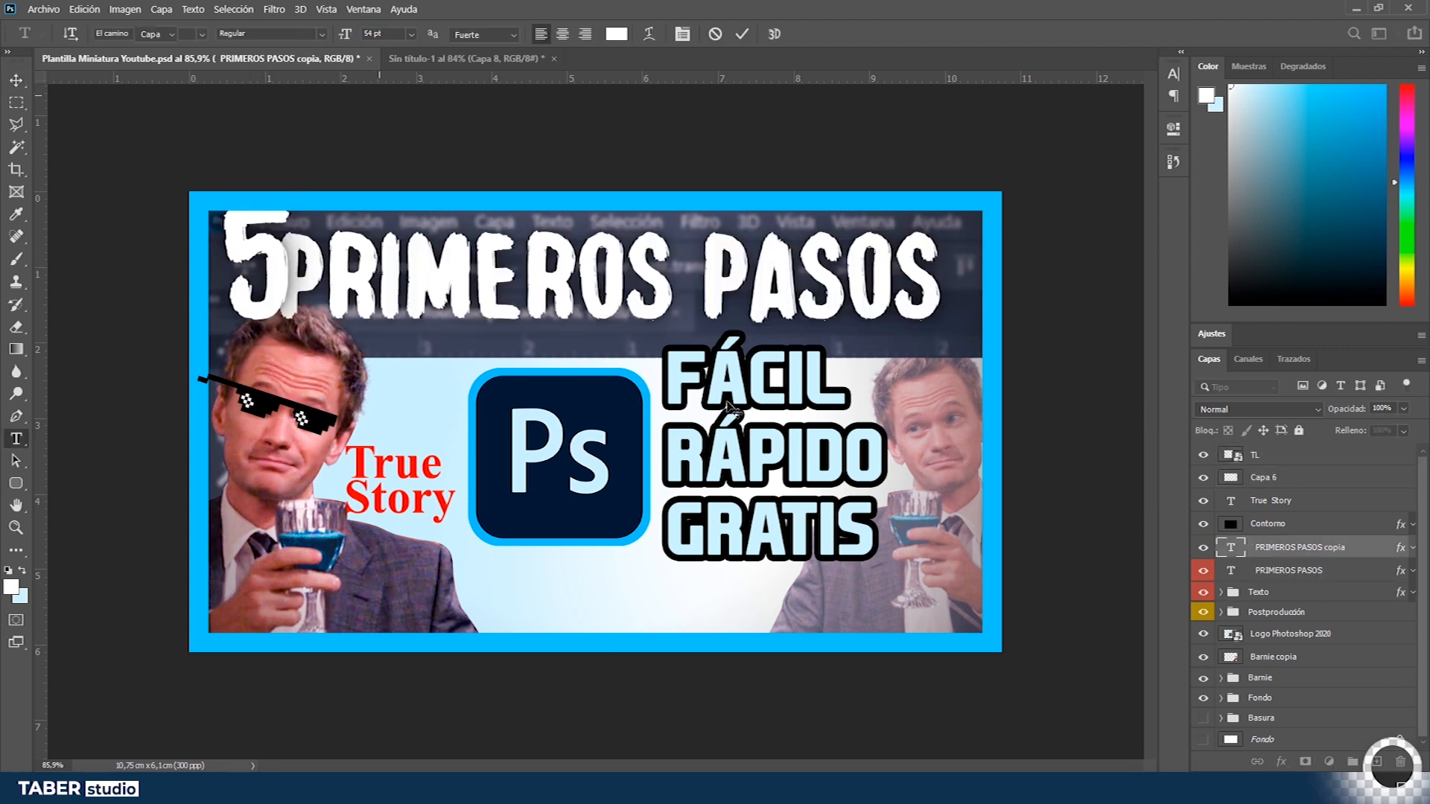
{"action": "key", "text": "ctrl+Return"}
{"action": "key", "text": "ctrl+t"}
{"action": "left_click_drag", "start_coordinate": [265, 198], "coordinate": [283, 194]}
{"action": "key", "text": "Return"}
{"action": "key", "text": "ctrl+z"}
- Reposition the 5 and the PRIMEROS PASOS title so they sit side by side
{"action": "left_click_drag", "start_coordinate": [402, 261], "coordinate": [422, 257]}
{"action": "left_click", "coordinate": [1288, 571]}
{"action": "scroll", "coordinate": [444, 361], "scroll_direction": "down", "scroll_amount": 2}
{"action": "scroll", "coordinate": [514, 407], "scroll_direction": "down", "scroll_amount": 1}
{"action": "left_click", "coordinate": [343, 312]}
{"action": "left_click_drag", "start_coordinate": [343, 313], "coordinate": [348, 318]}
- Enlarge the 5 and nudge it upward to align with the title
{"action": "key", "text": "ctrl+t"}
{"action": "left_click_drag", "start_coordinate": [363, 248], "coordinate": [369, 242]}
{"action": "key", "text": "Return"}
{"action": "left_click_drag", "start_coordinate": [344, 313], "coordinate": [344, 318]}
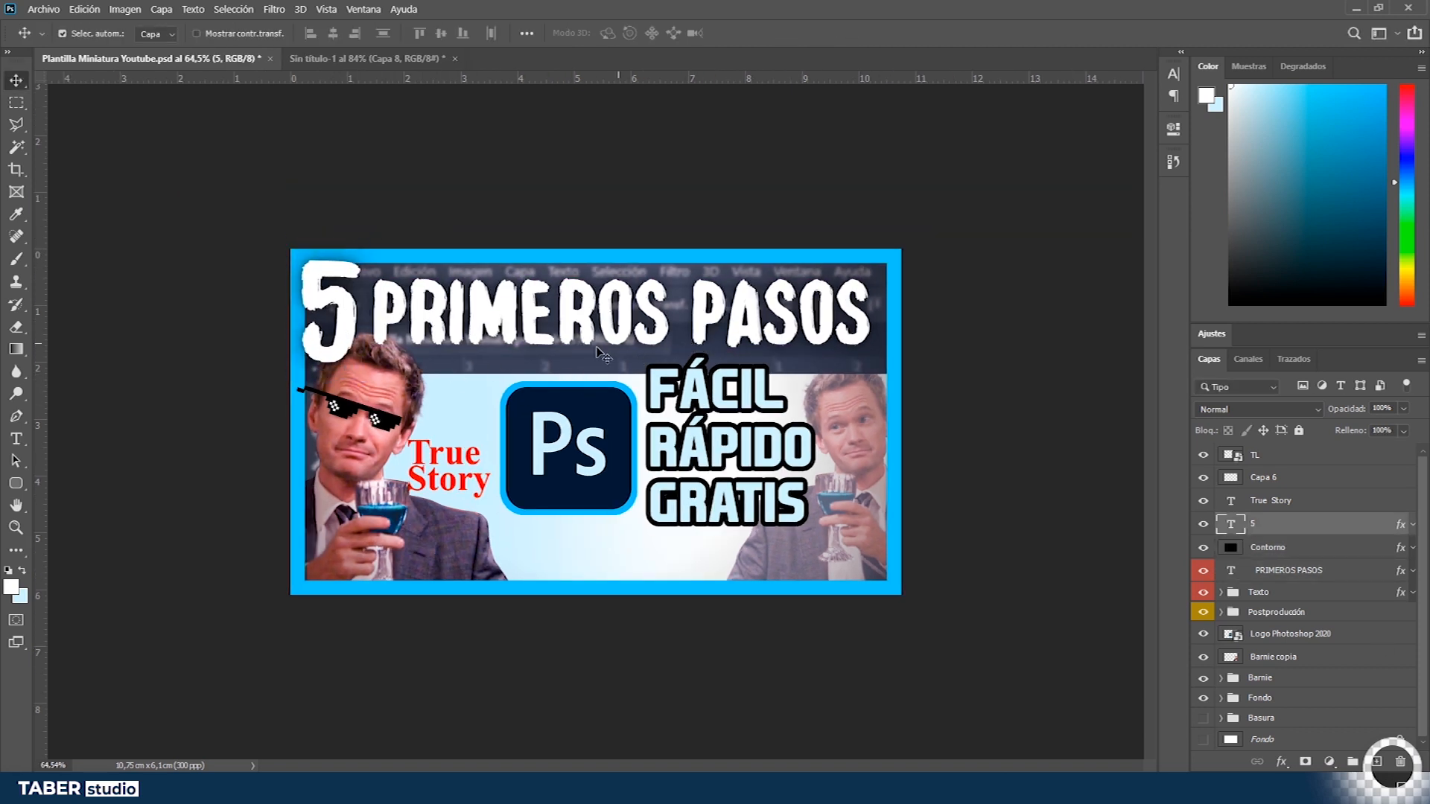
{"action": "key", "text": "Up"}
{"action": "key", "text": "Up"}
{"action": "key", "text": "Up"}
{"action": "key", "text": "Up"}
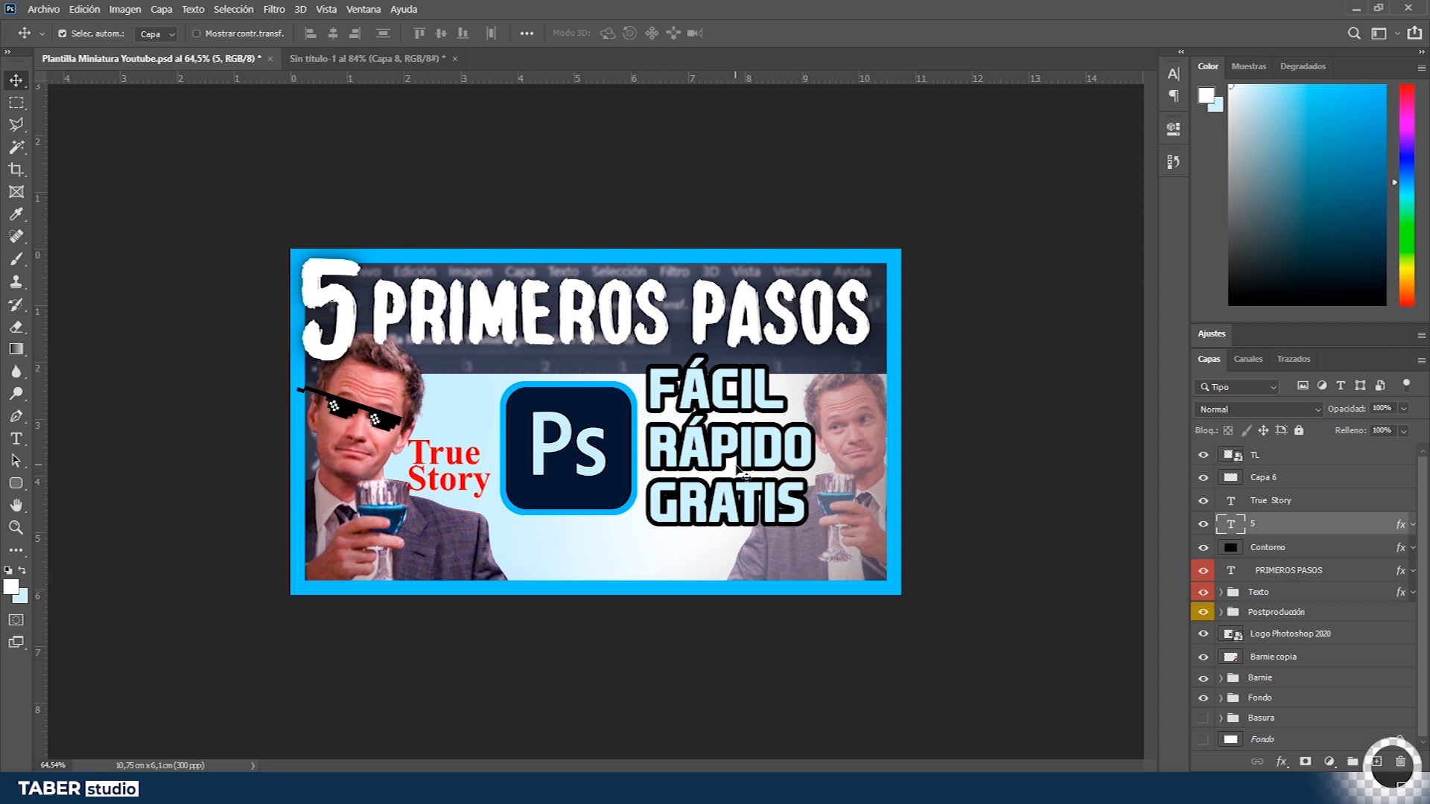
- Recolour the GRATIS text to light green bed7b9
{"action": "double_click", "coordinate": [759, 510]}
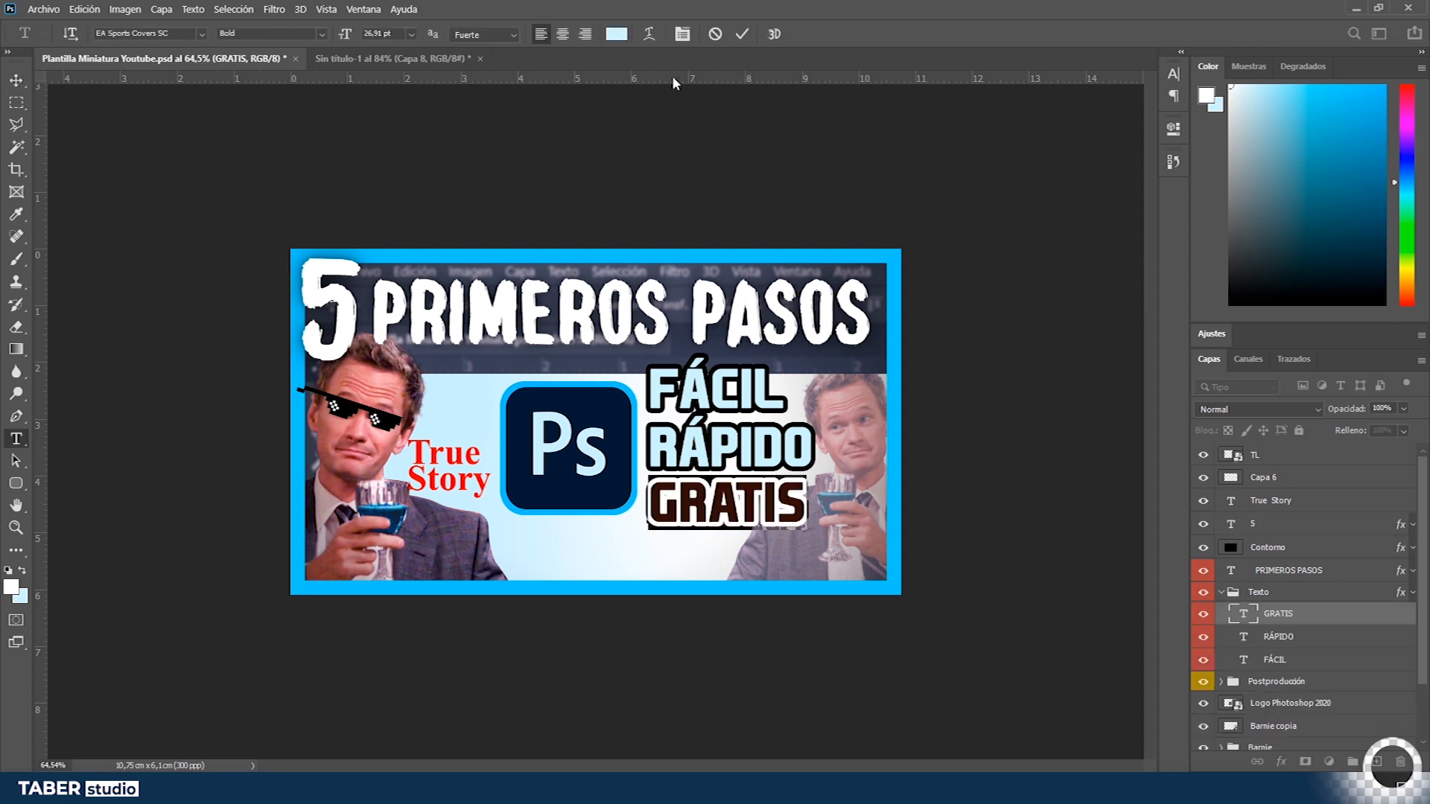
{"action": "left_click", "coordinate": [619, 35]}
{"action": "left_click", "coordinate": [1185, 429]}
{"action": "left_click", "coordinate": [1163, 233]}
{"action": "left_click", "coordinate": [1185, 368]}
{"action": "left_click_drag", "start_coordinate": [1058, 229], "coordinate": [995, 258]}
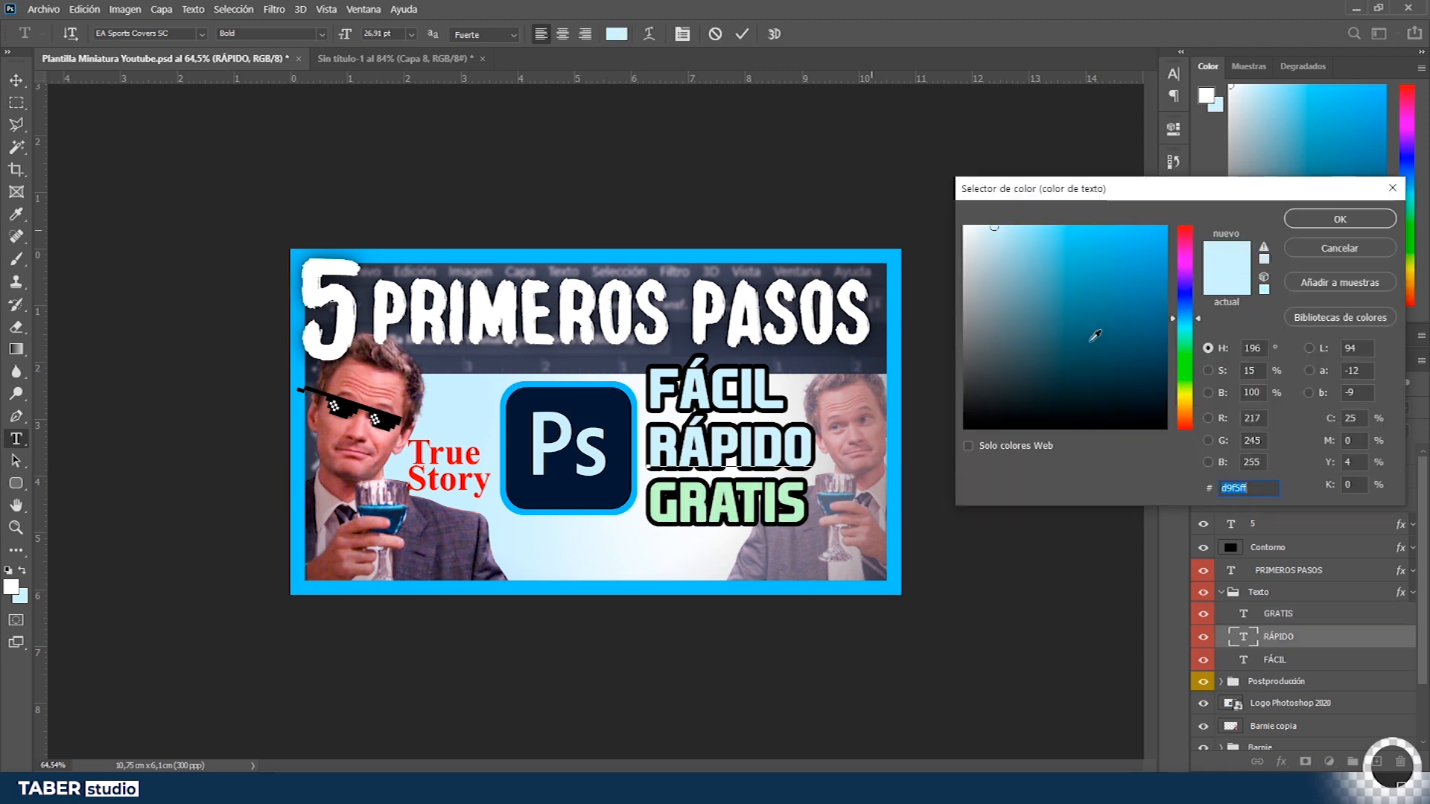
{"action": "left_click", "coordinate": [1185, 427]}
{"action": "left_click", "coordinate": [1016, 239]}
{"action": "left_click", "coordinate": [1007, 237]}
{"action": "key", "text": "Return"}
{"action": "left_click", "coordinate": [854, 366]}
{"action": "key", "text": "v"}
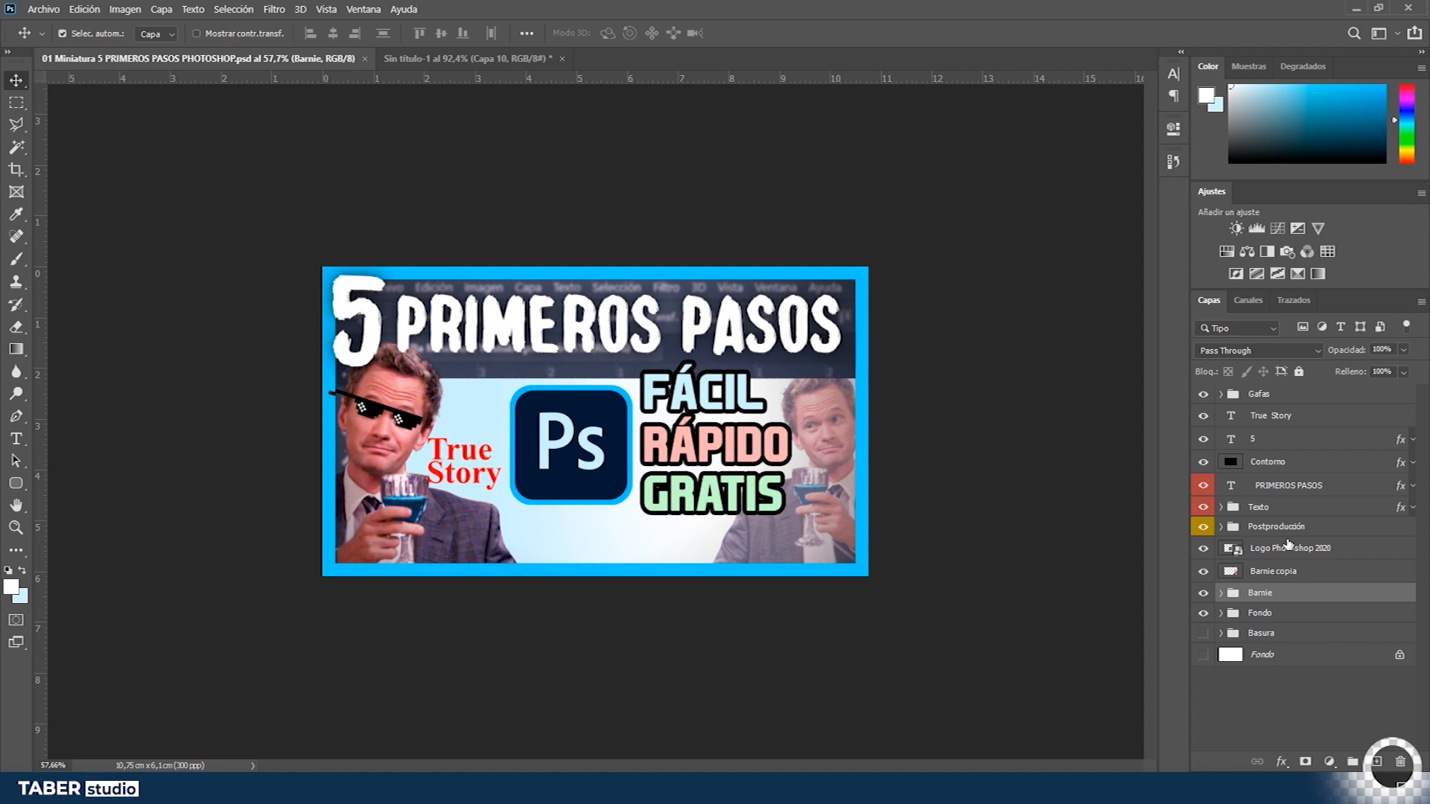
- Duplicate the Barnie and Postproducción layers into a purple group moved above Contorno
{"action": "left_click", "coordinate": [1276, 526]}
{"action": "left_click", "coordinate": [1261, 593], "text": "ctrl"}
{"action": "key", "text": "ctrl+j"}
{"action": "key", "text": "ctrl+g"}
{"action": "right_click", "coordinate": [1275, 528]}
{"action": "left_click", "coordinate": [1111, 754]}
{"action": "left_click_drag", "start_coordinate": [1266, 528], "coordinate": [1264, 452]}
- Inside the new group, merge the Barnie copies, reorder the gradient adjustments and delete the leftover layer
{"action": "left_click", "coordinate": [1221, 461]}
{"action": "key", "text": "ctrl+0"}
{"action": "left_click", "coordinate": [1234, 481]}
{"action": "left_click", "coordinate": [1301, 552]}
{"action": "key", "text": "ctrl+e"}
{"action": "left_click", "coordinate": [1341, 502]}
{"action": "left_click_drag", "start_coordinate": [1340, 514], "coordinate": [1338, 473]}
{"action": "left_click", "coordinate": [1278, 529]}
{"action": "key", "text": "Delete"}
{"action": "left_click", "coordinate": [1277, 516], "text": "alt"}
{"action": "left_click", "coordinate": [1277, 494], "text": "alt"}
{"action": "scroll", "coordinate": [514, 520], "scroll_direction": "down", "scroll_amount": 5}
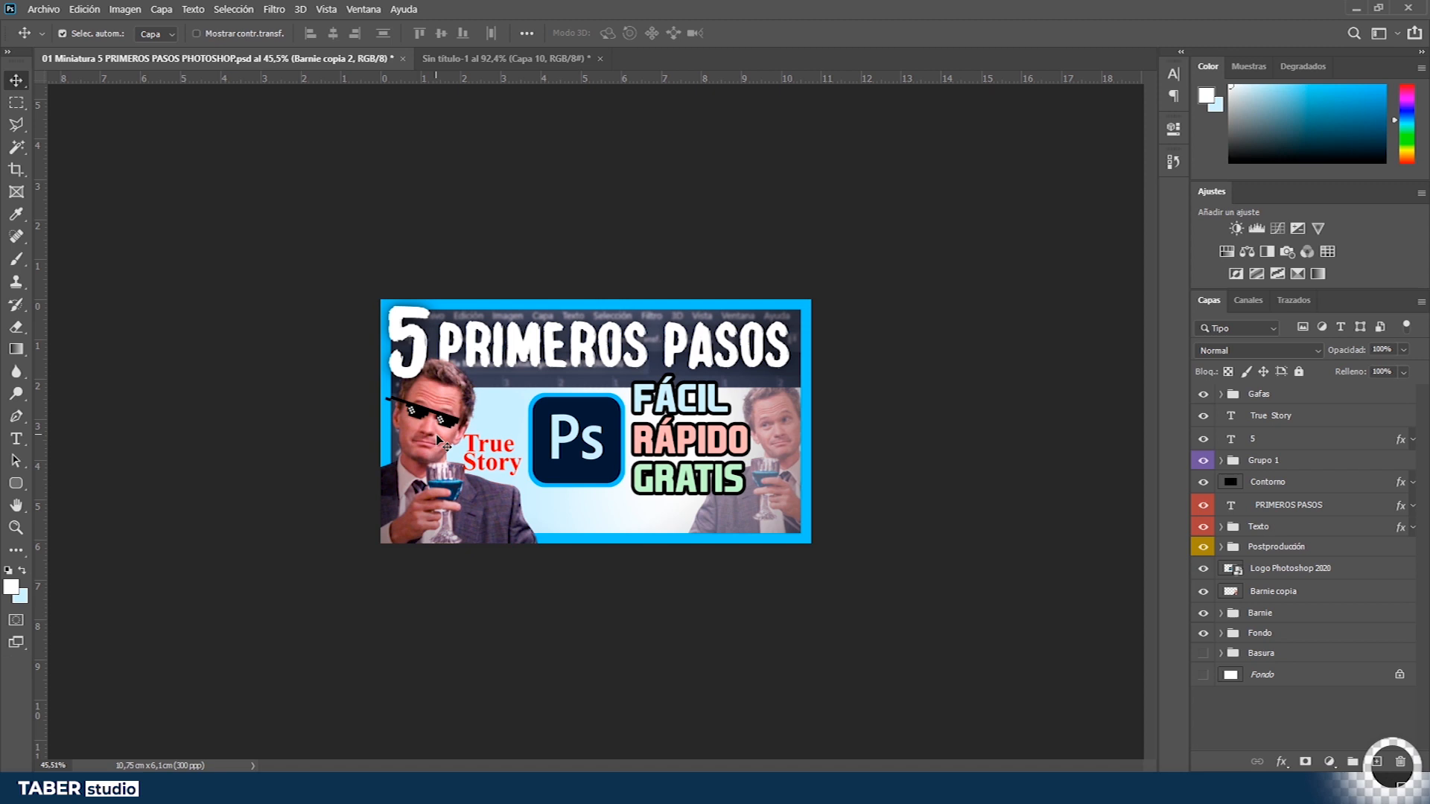
- Add a Color Balance adjustment layer inside Grupo 1
{"action": "scroll", "coordinate": [438, 451], "scroll_direction": "up", "scroll_amount": 2}
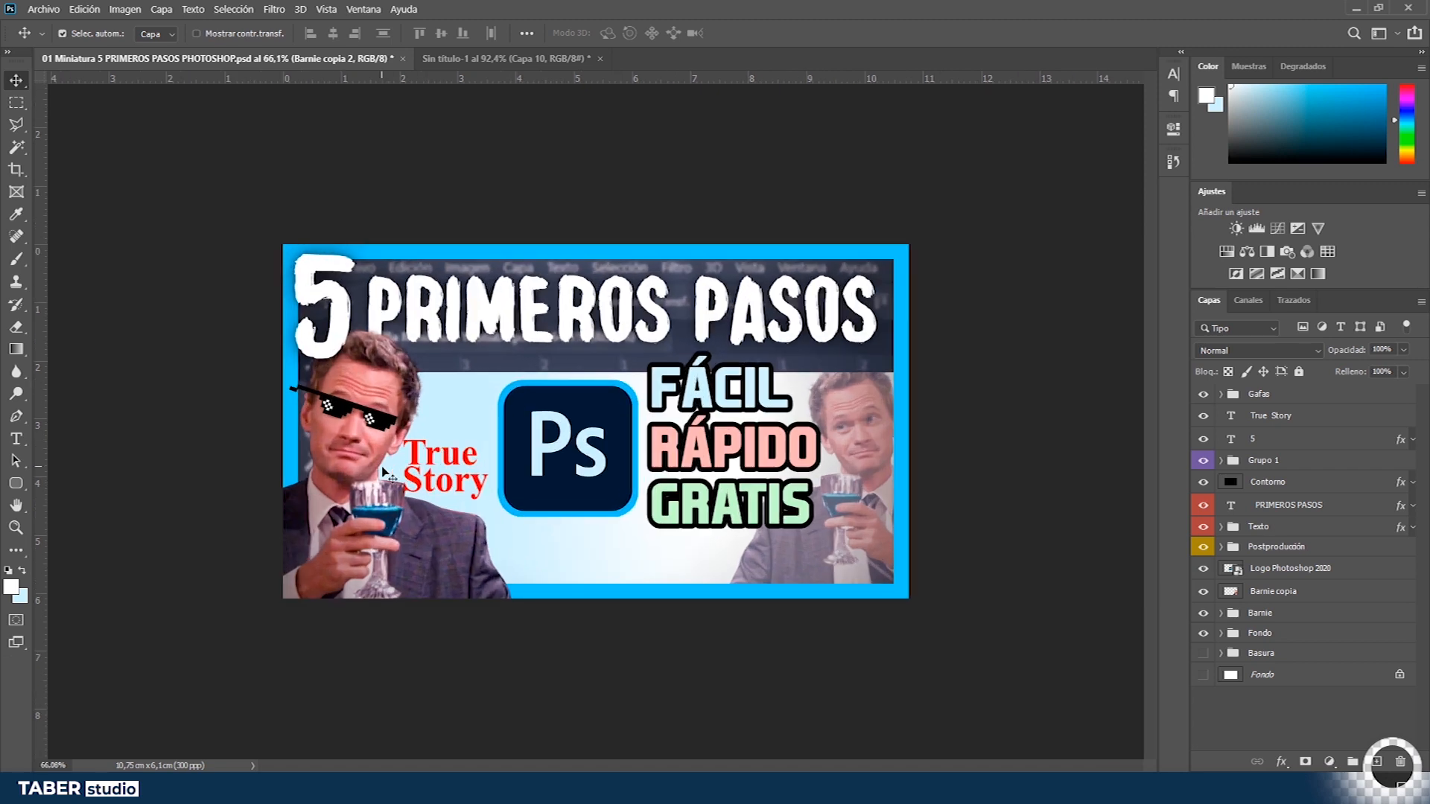
{"action": "left_click", "coordinate": [521, 536]}
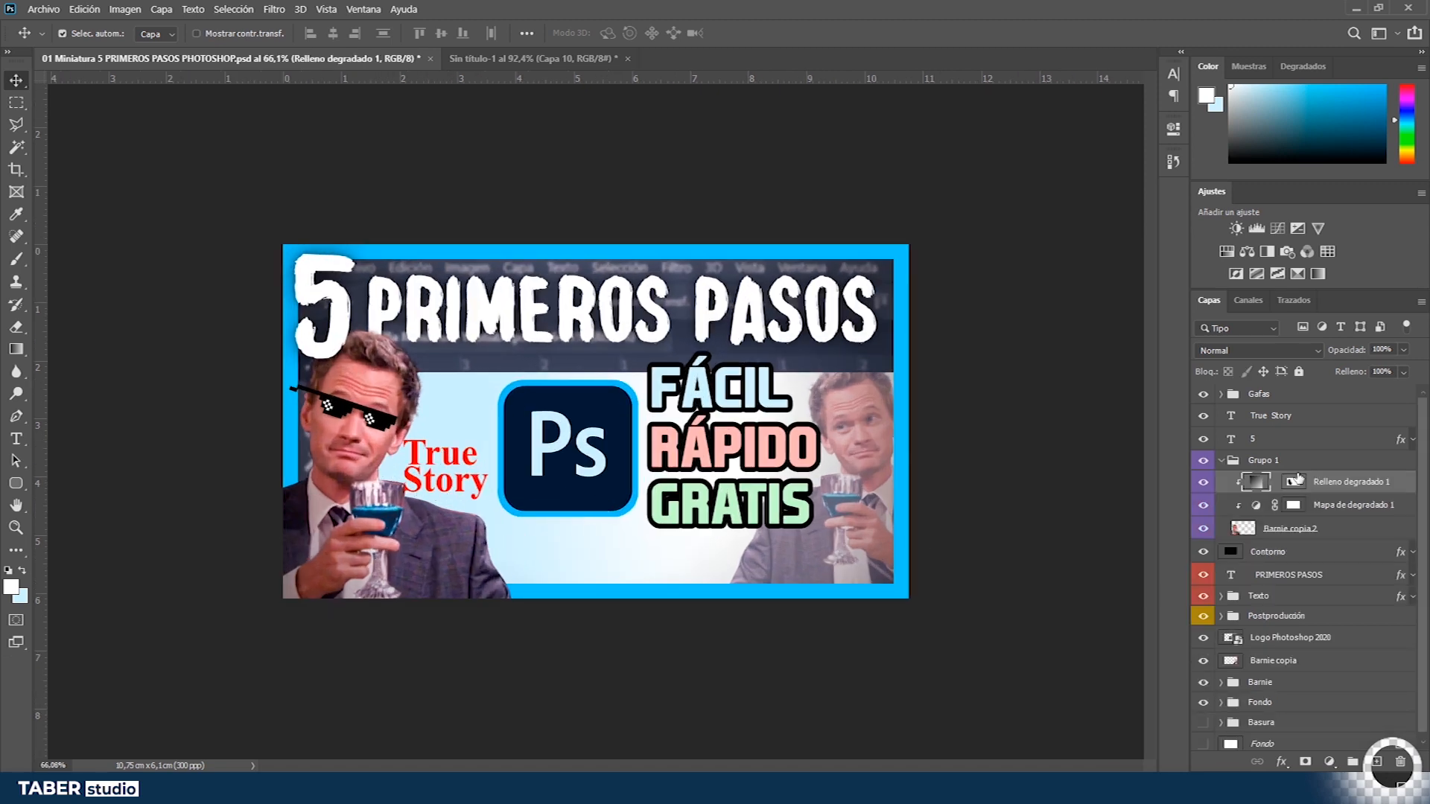
{"action": "left_click", "coordinate": [1286, 504]}
{"action": "left_click", "coordinate": [1247, 251]}
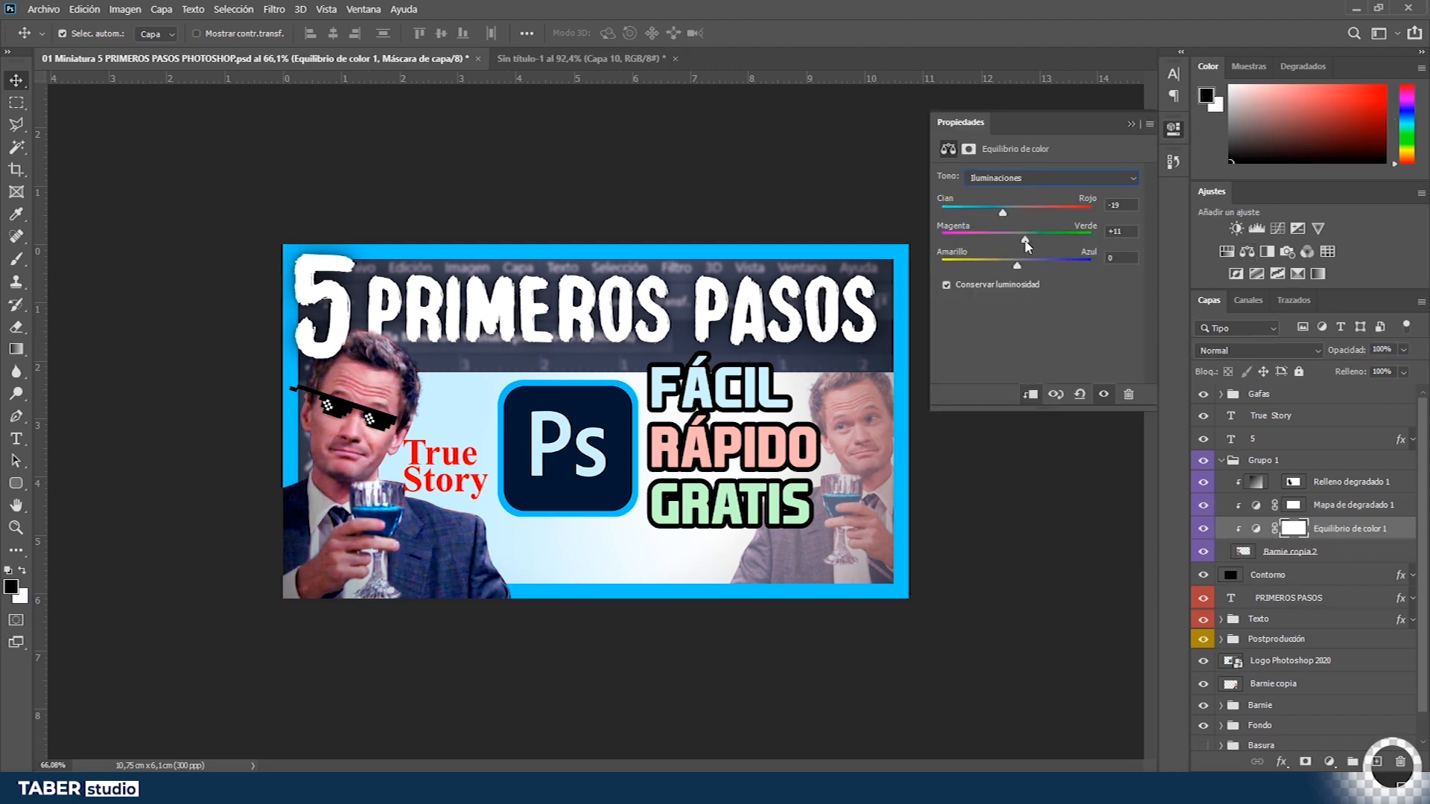
- Redo the last undone steps through the History panel, then close it
{"action": "left_click", "coordinate": [1174, 161]}
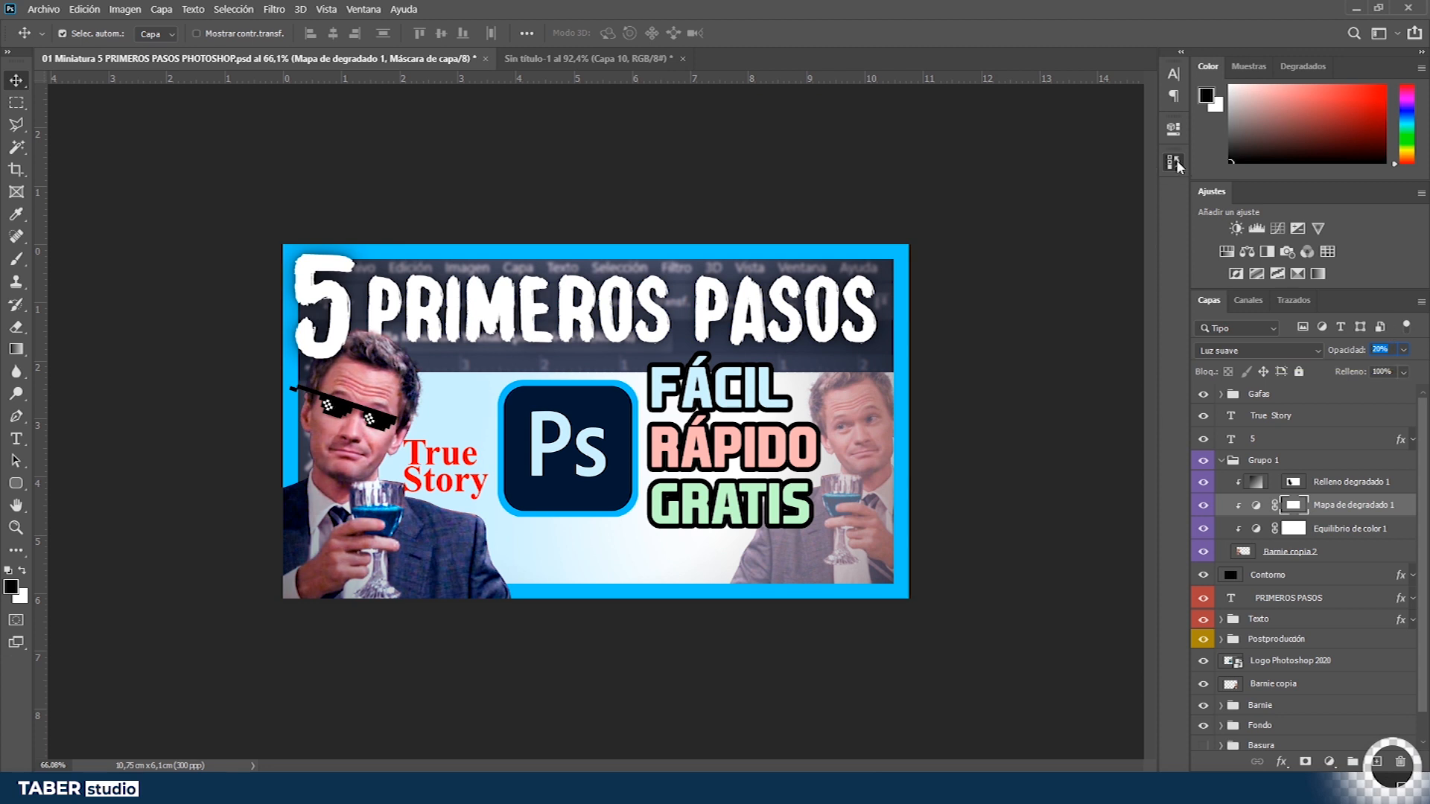
{"action": "left_click", "coordinate": [1177, 163]}
{"action": "scroll", "coordinate": [1092, 247], "scroll_direction": "up", "scroll_amount": 1}
{"action": "left_click_drag", "start_coordinate": [1106, 304], "coordinate": [1107, 410]}
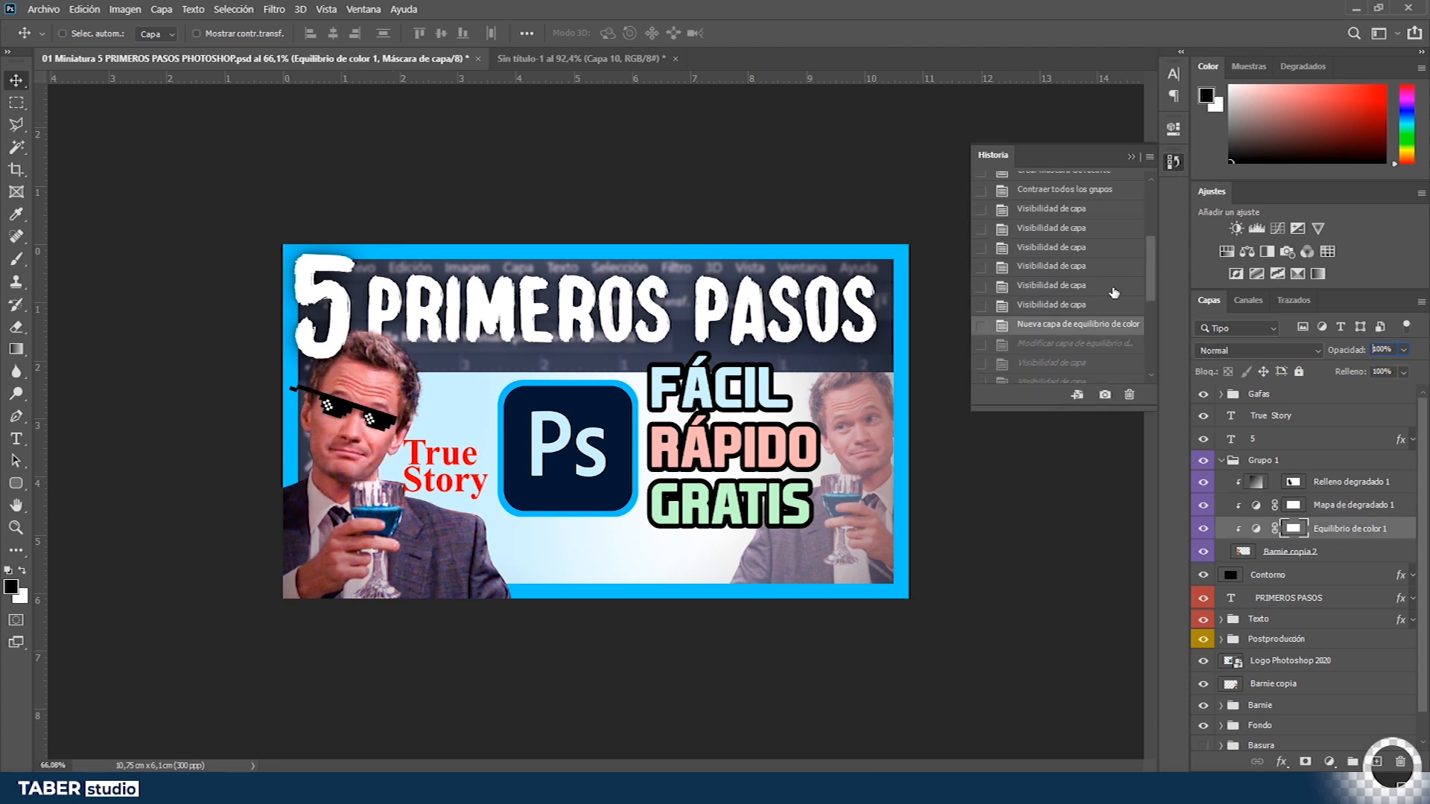
{"action": "key", "text": "ctrl+shift+z"}
{"action": "key", "text": "ctrl+shift+z"}
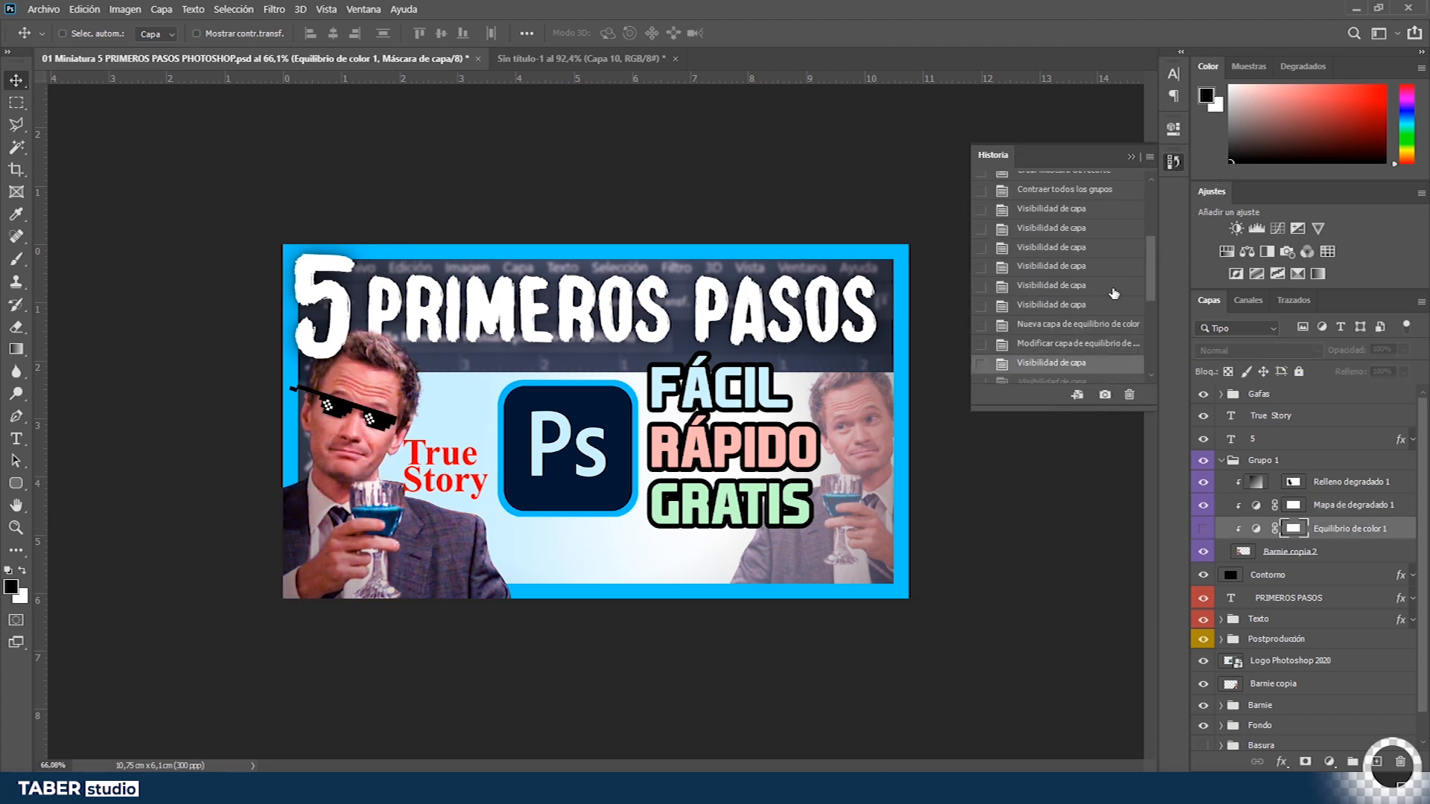
{"action": "scroll", "coordinate": [1115, 315], "scroll_direction": "down", "scroll_amount": 5}
{"action": "left_click", "coordinate": [1101, 373]}
{"action": "left_click", "coordinate": [1132, 156]}
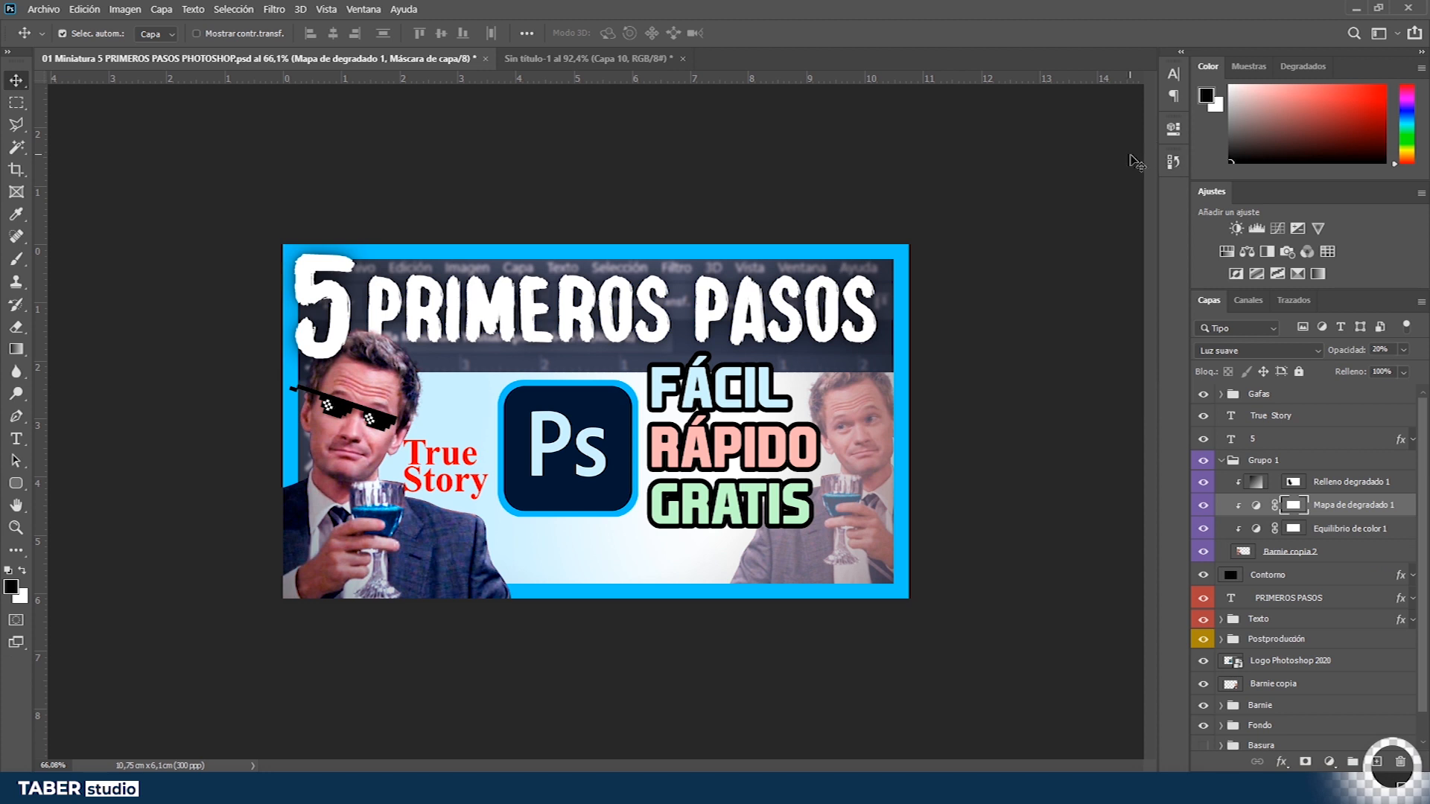
- Enlarge Grupo 1 slightly and realign the Gafas group over Barnie's eyes
{"action": "left_click", "coordinate": [1225, 461]}
{"action": "key", "text": "ctrl+t"}
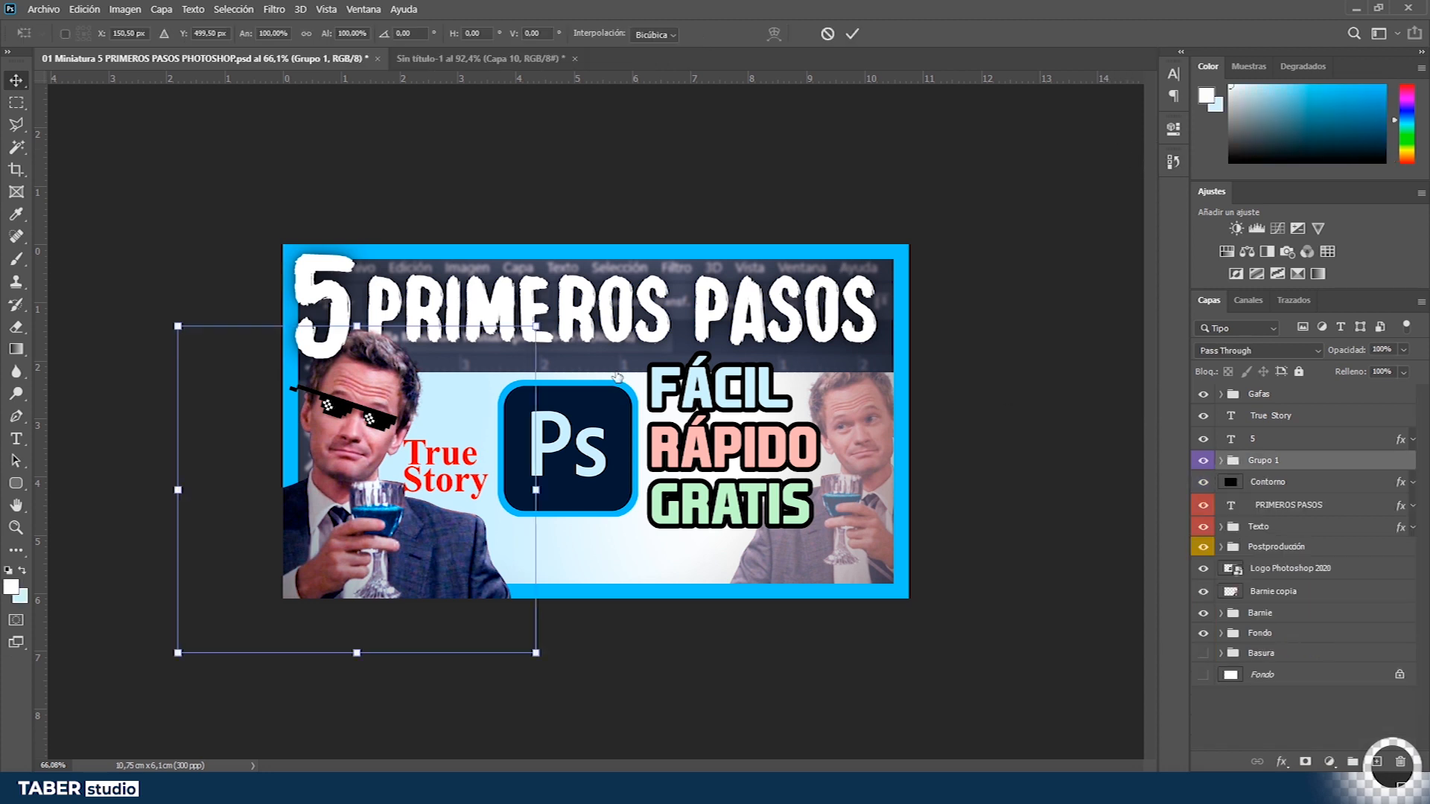
{"action": "left_click_drag", "start_coordinate": [538, 325], "coordinate": [547, 315]}
{"action": "key", "text": "Return"}
{"action": "left_click", "coordinate": [1259, 394]}
{"action": "left_click_drag", "start_coordinate": [452, 404], "coordinate": [449, 400]}
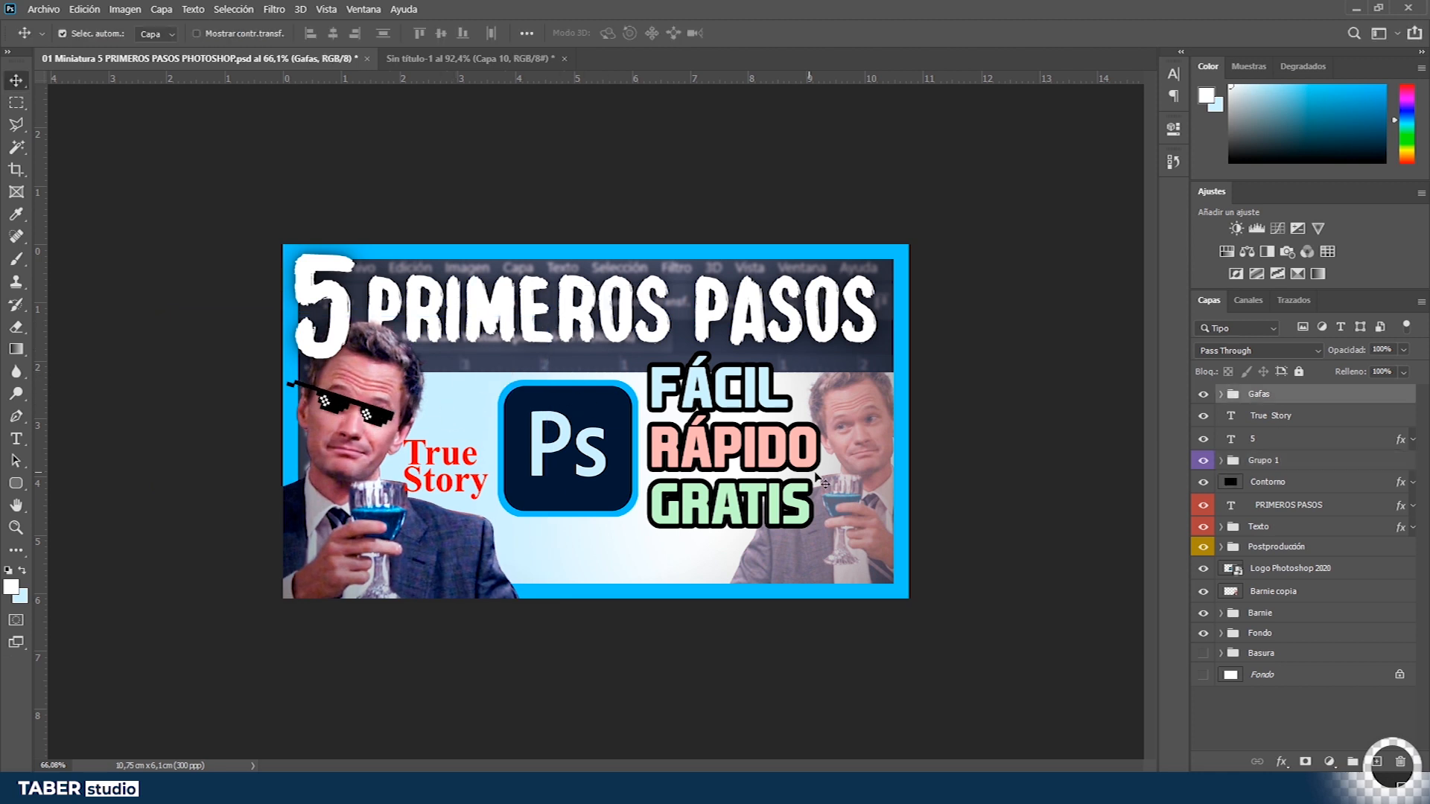
- Select the Photoshop logo layer and move the True Story layer below it
{"action": "right_click", "coordinate": [626, 452]}
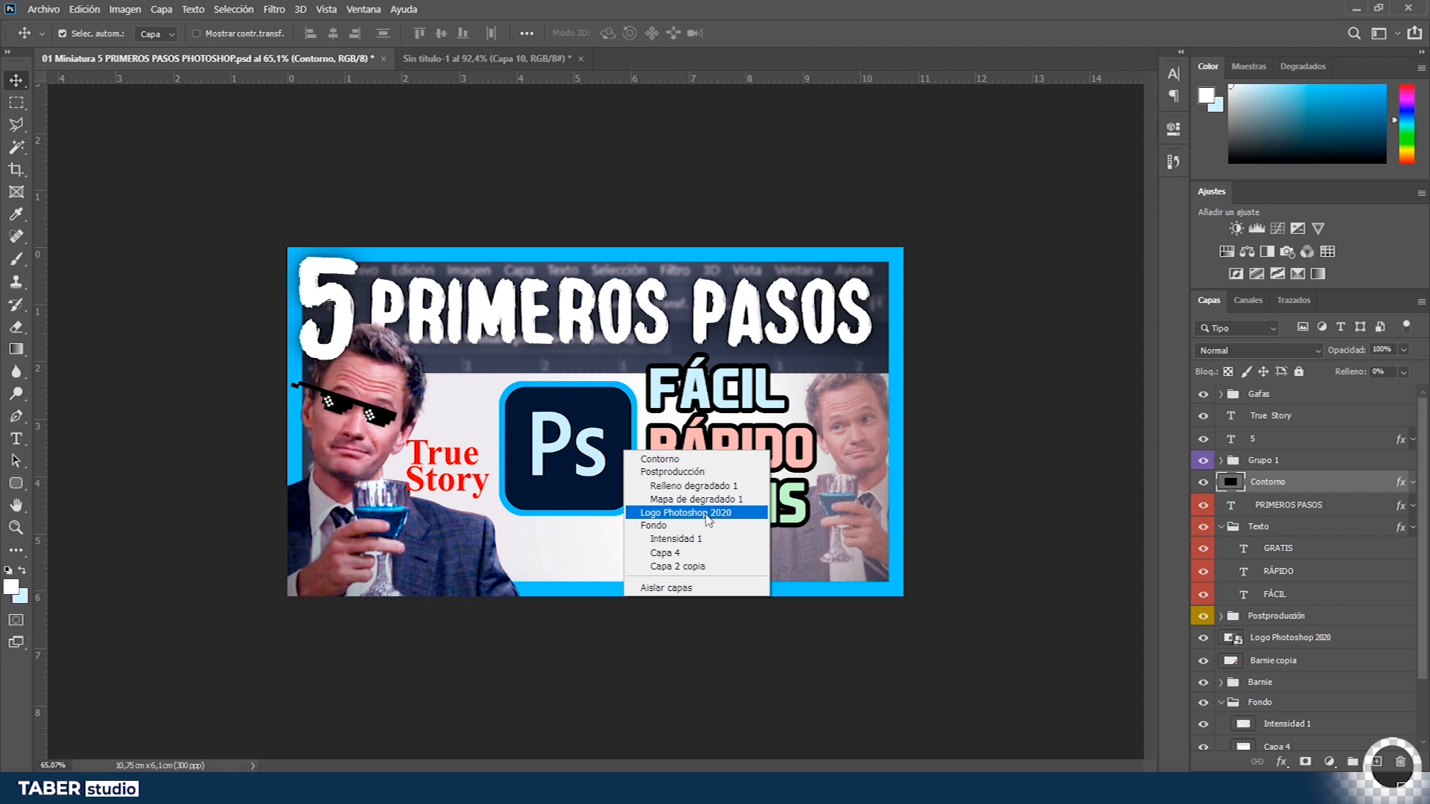
{"action": "left_click", "coordinate": [706, 514]}
{"action": "left_click_drag", "start_coordinate": [1271, 416], "coordinate": [1275, 648]}
{"action": "left_click", "coordinate": [1222, 504]}
- Review the two Drop Shadow effects in the Photoshop logo's layer style
{"action": "double_click", "coordinate": [1370, 546]}
{"action": "left_click", "coordinate": [642, 431]}
{"action": "left_click", "coordinate": [680, 452]}
{"action": "left_click_drag", "start_coordinate": [857, 106], "coordinate": [1097, 35]}
{"action": "left_click", "coordinate": [881, 359]}
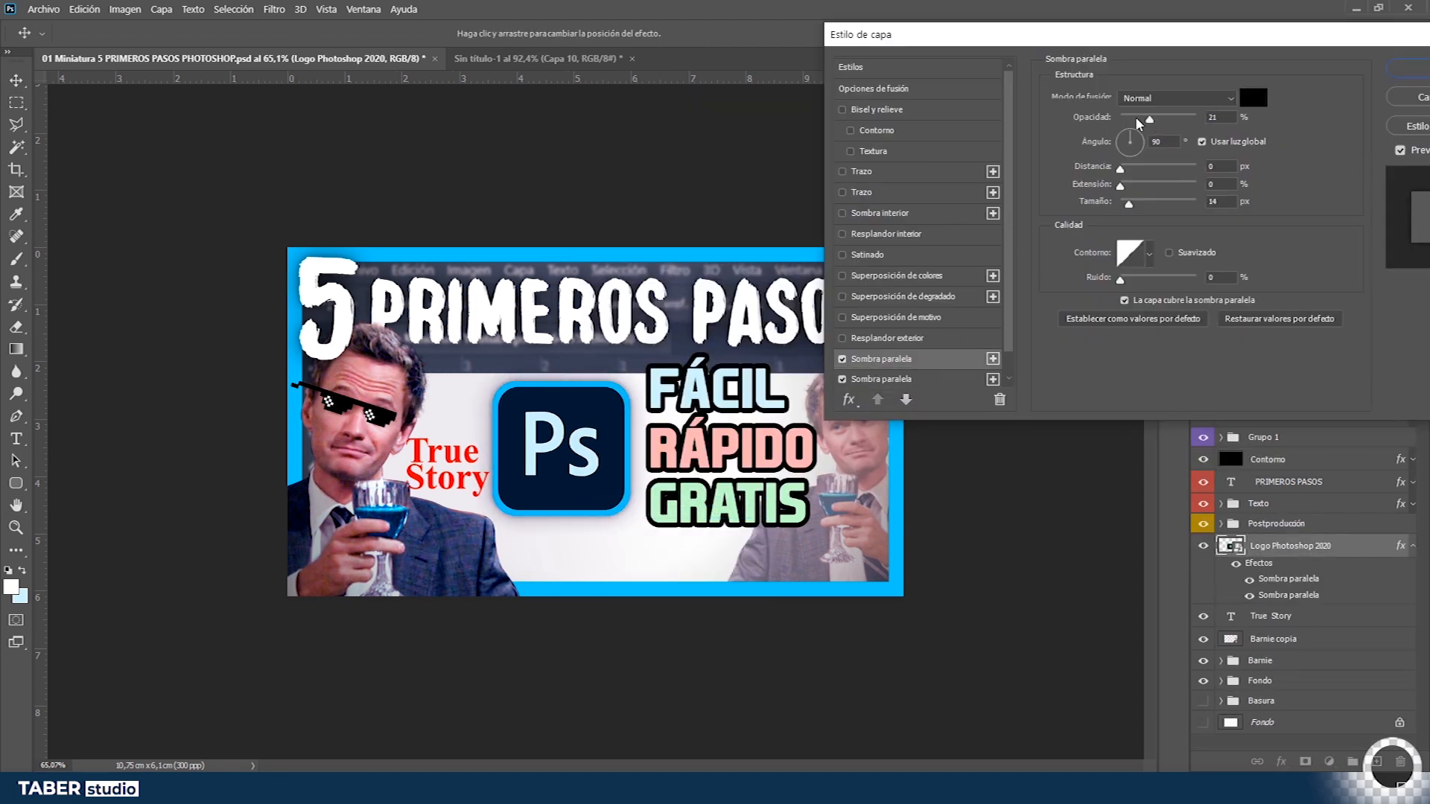
{"action": "left_click", "coordinate": [881, 379]}
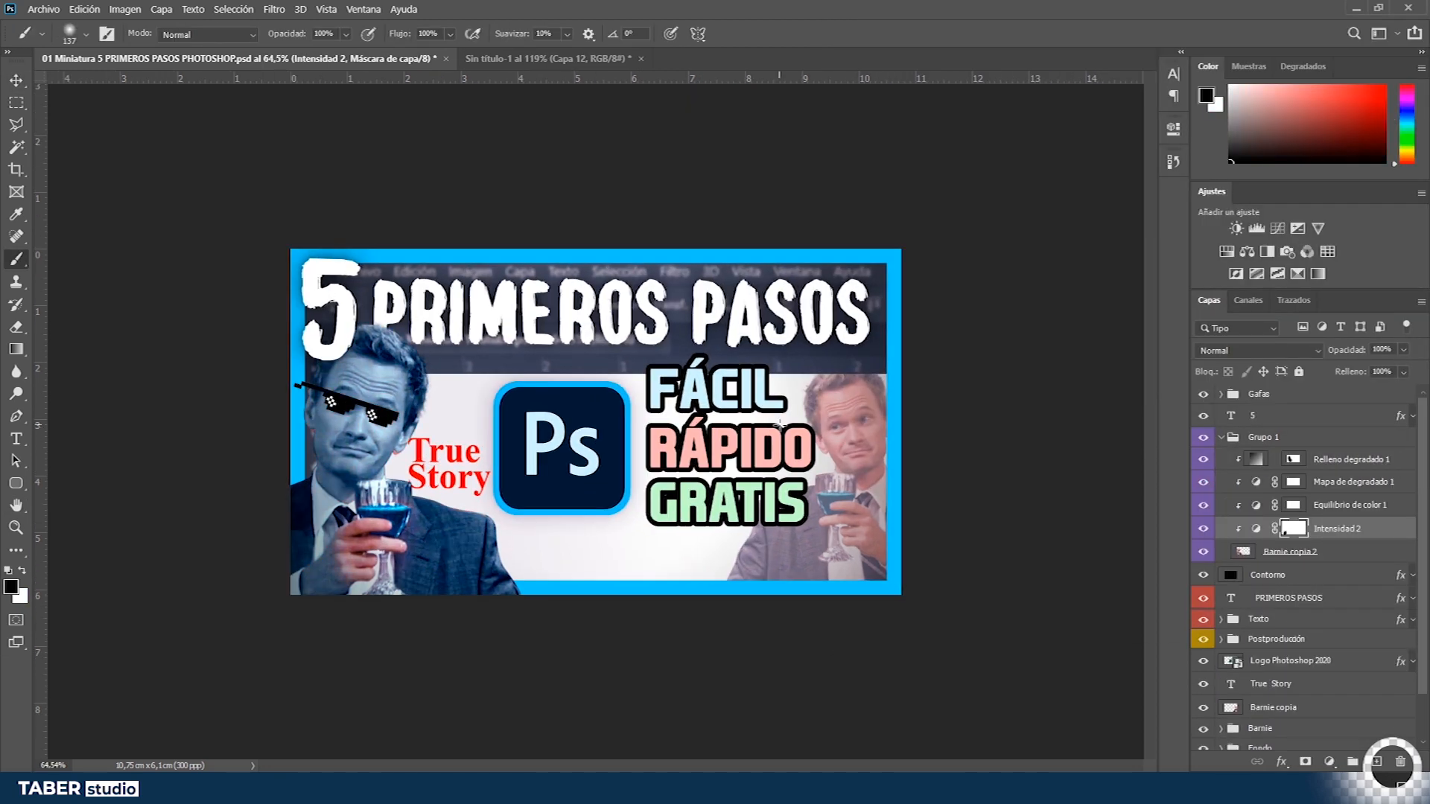
{"action": "key", "text": "v"}
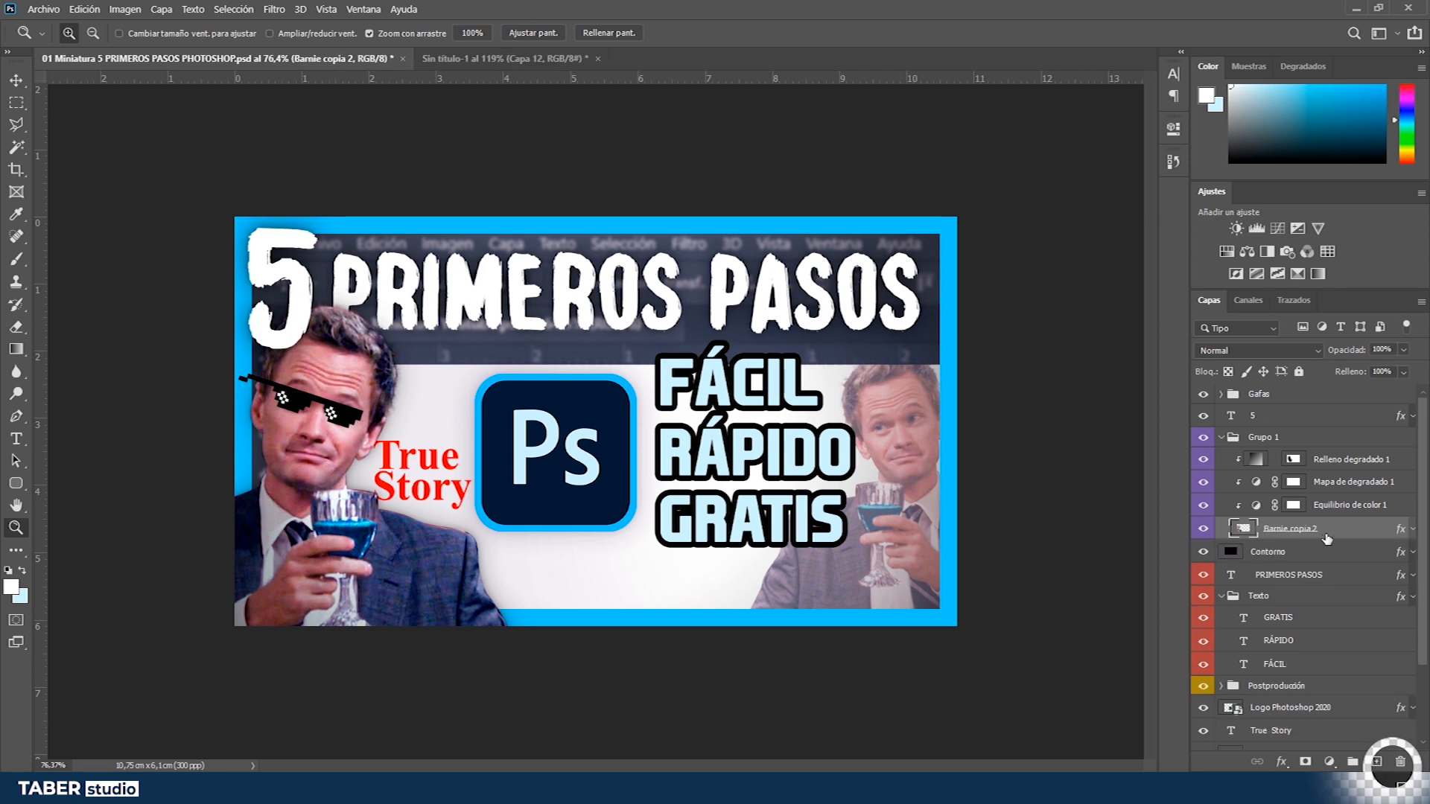
- Paint large soft low-opacity brush strokes along the thumbnail's lower-left corner on the new layer
{"action": "left_click", "coordinate": [1223, 438]}
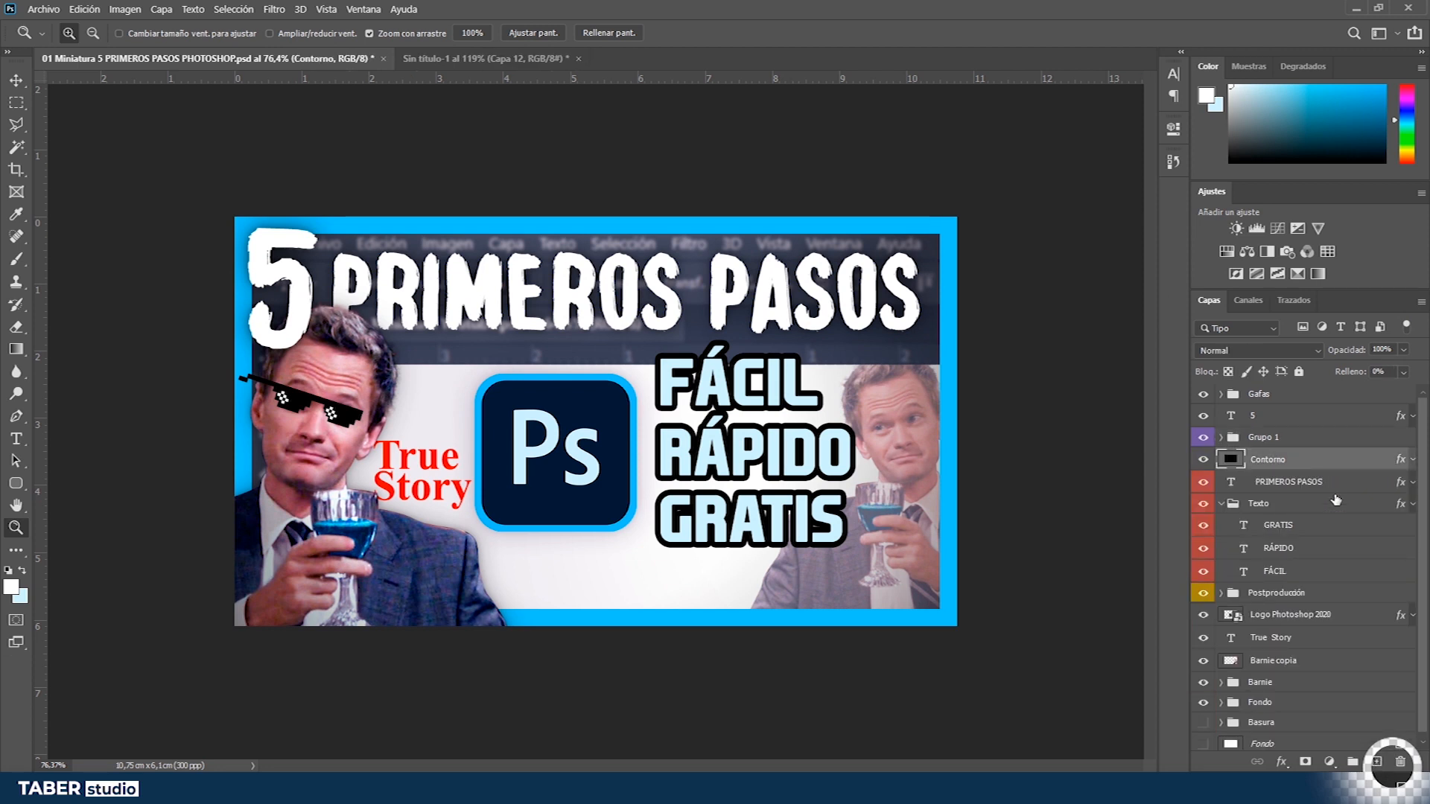
{"action": "key", "text": "Return"}
{"action": "key", "text": "b"}
{"action": "left_click_drag", "start_coordinate": [217, 50], "coordinate": [215, 51]}
{"action": "key", "text": "bracketright"}
{"action": "key", "text": "bracketright"}
{"action": "key", "text": "bracketright"}
{"action": "key", "text": "bracketright"}
{"action": "left_click_drag", "start_coordinate": [517, 629], "coordinate": [475, 627]}
{"action": "left_click_drag", "start_coordinate": [227, 549], "coordinate": [263, 444]}
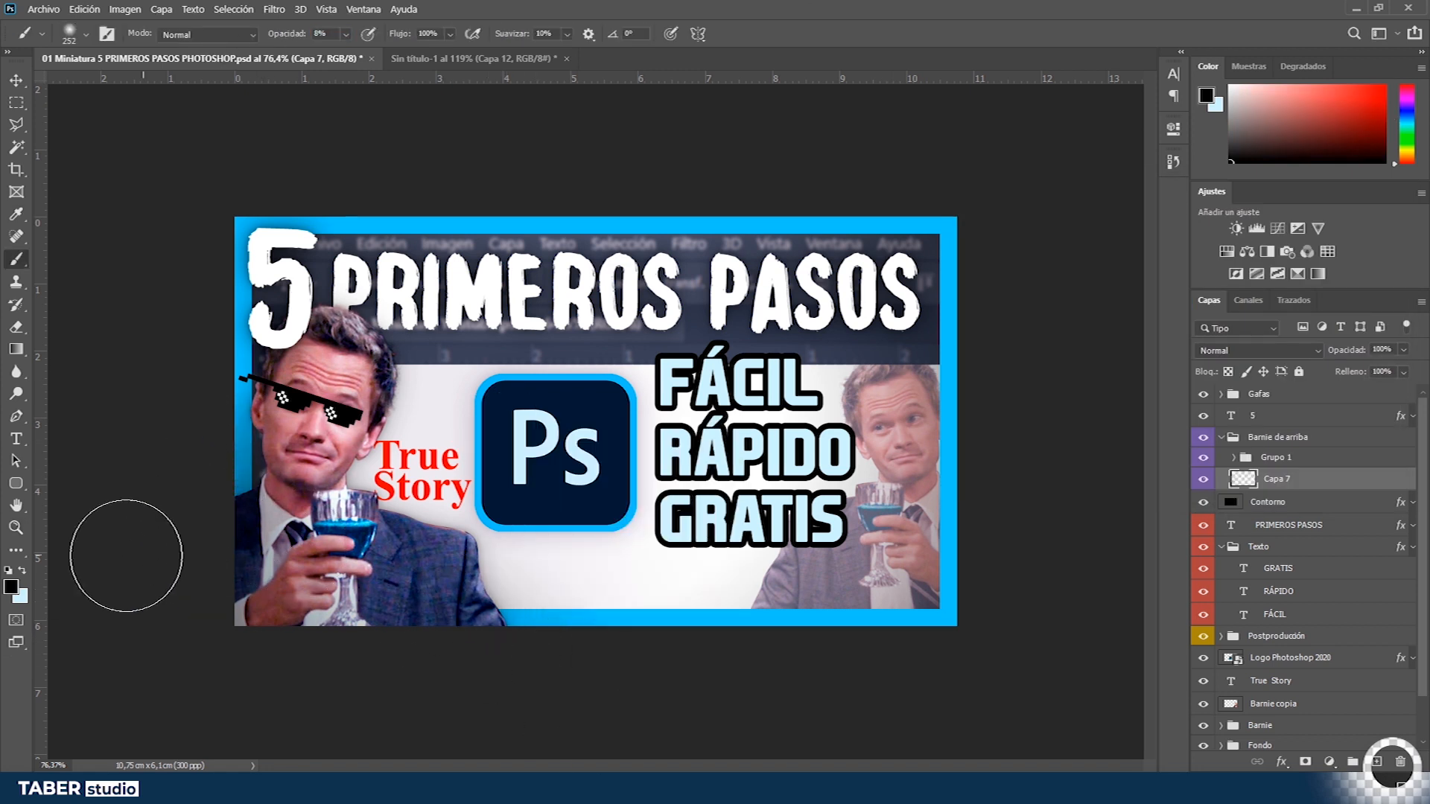
- Reduce the brush size and paint a stroke over the thumbnail's upper-left corner
{"action": "key", "text": "bracketleft"}
{"action": "key", "text": "bracketleft"}
{"action": "key", "text": "bracketleft"}
{"action": "key", "text": "bracketleft"}
{"action": "key", "text": "bracketleft"}
{"action": "left_click_drag", "start_coordinate": [237, 242], "coordinate": [286, 234]}
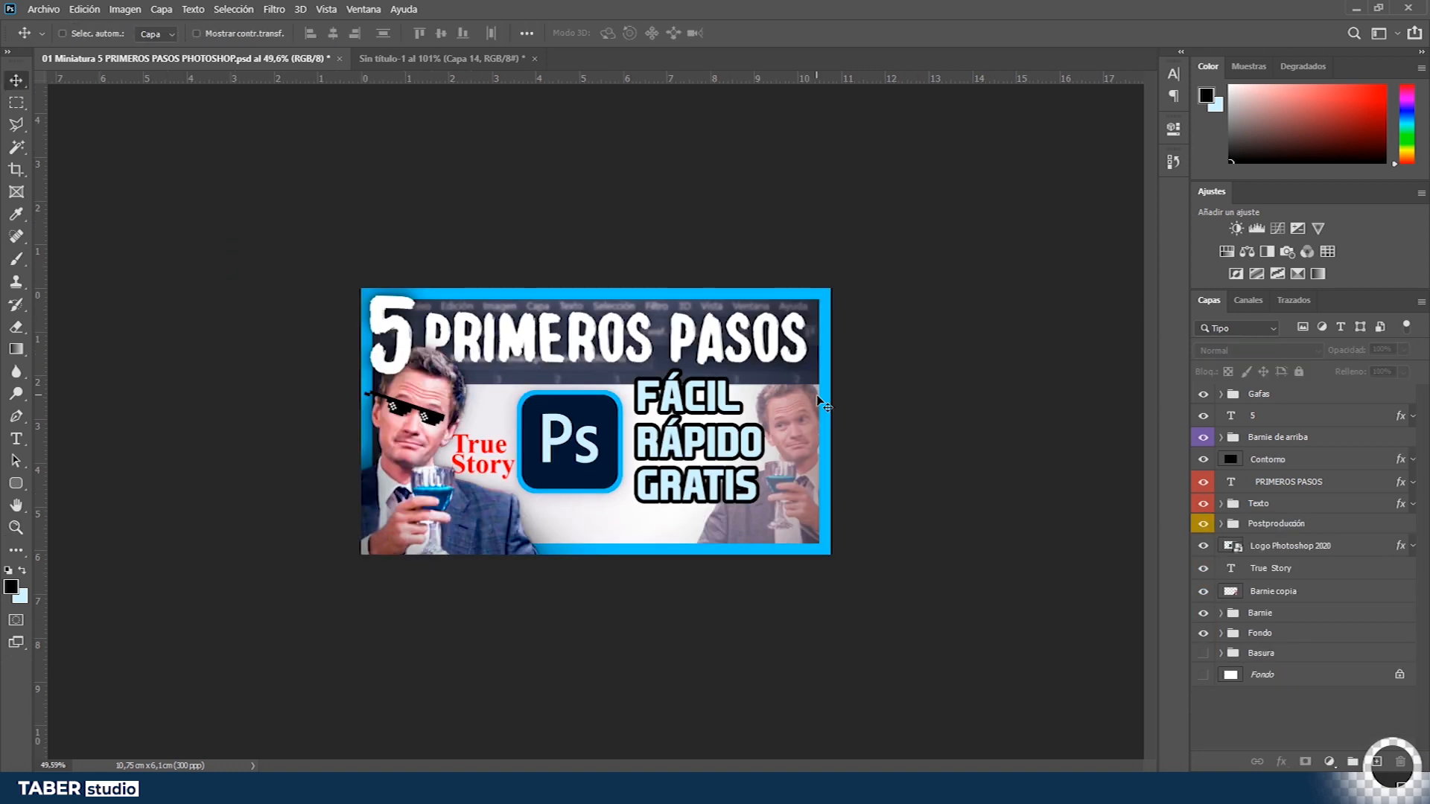
- Fit the thumbnail on screen and save the document
{"action": "key", "text": "ctrl+0"}
{"action": "scroll", "coordinate": [490, 424], "scroll_direction": "down", "scroll_amount": 3}
{"action": "scroll", "coordinate": [506, 430], "scroll_direction": "down", "scroll_amount": 1}
{"action": "scroll", "coordinate": [534, 438], "scroll_direction": "up", "scroll_amount": 1}
{"action": "key", "text": "ctrl+s"}
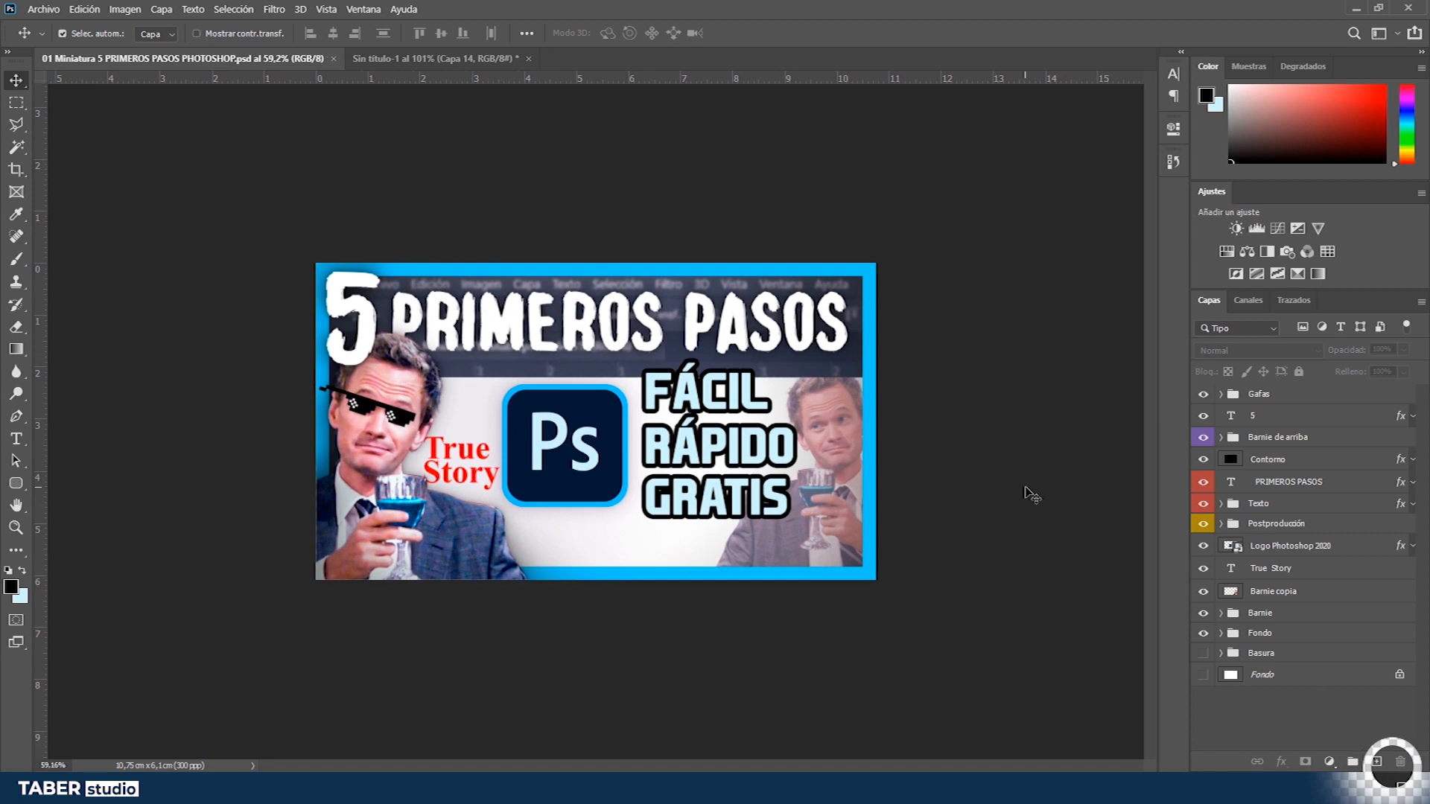
{"action": "scroll", "coordinate": [647, 392], "scroll_direction": "up", "scroll_amount": 3}
{"action": "scroll", "coordinate": [659, 397], "scroll_direction": "down", "scroll_amount": 6}
{"action": "scroll", "coordinate": [675, 403], "scroll_direction": "up", "scroll_amount": 4}
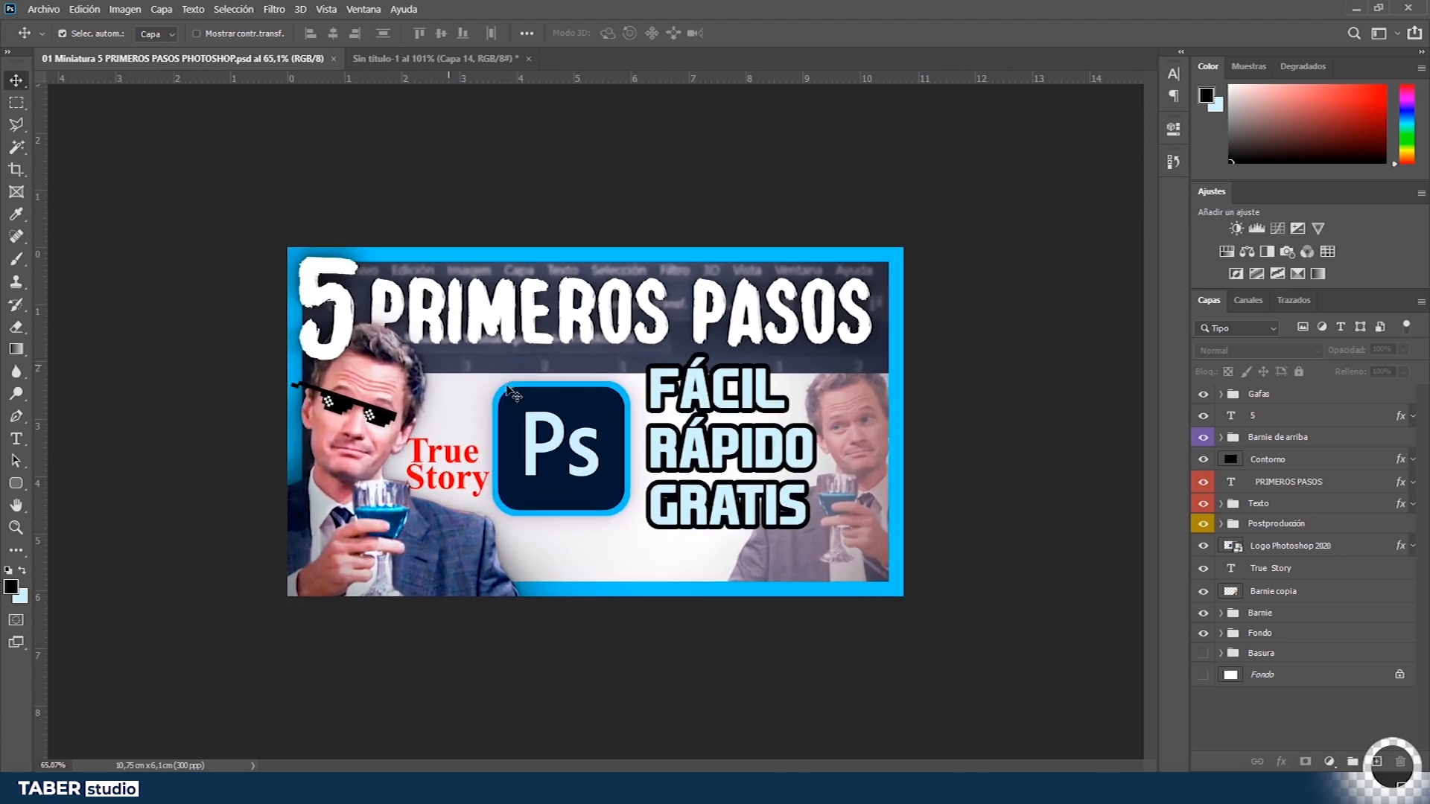